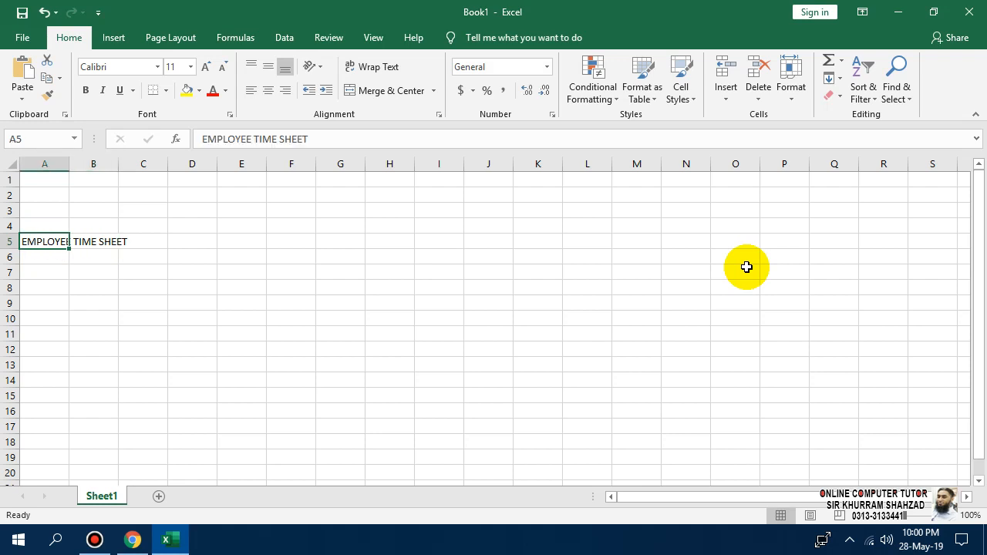
Insert 'MONTHLY' before TIME in A5 so it reads EMPLOYEE MONTHLY TIME SHEET.
key("F2")
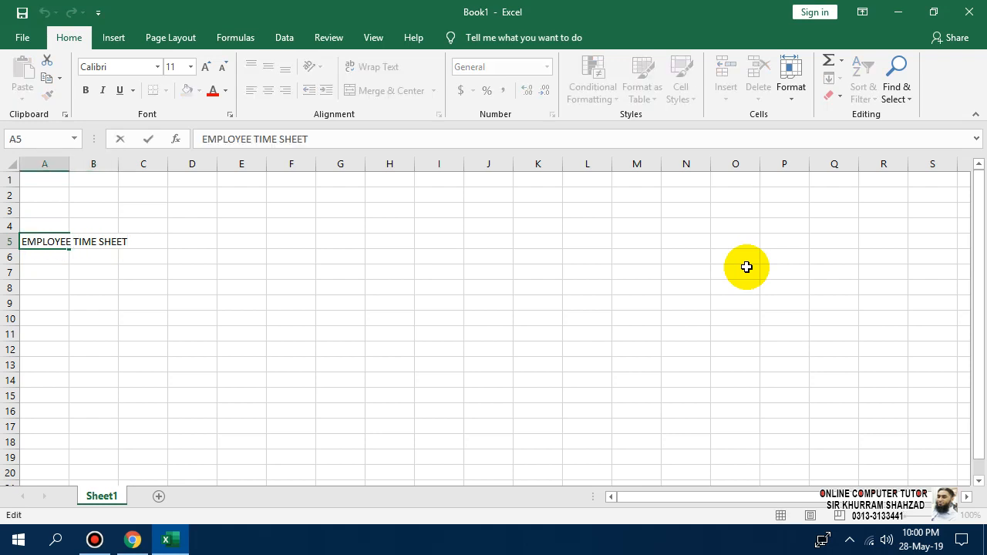
type("MONTHLY")
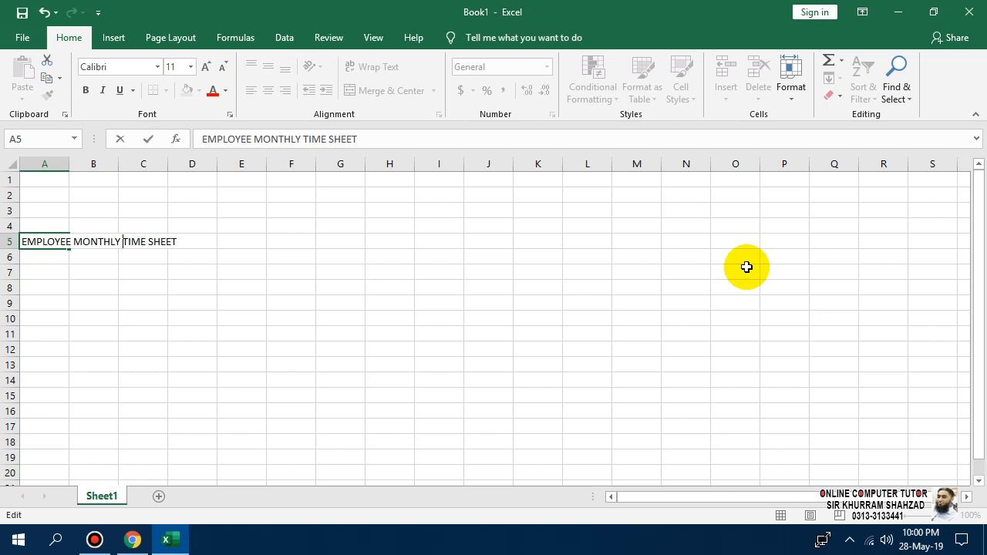
key("Return")
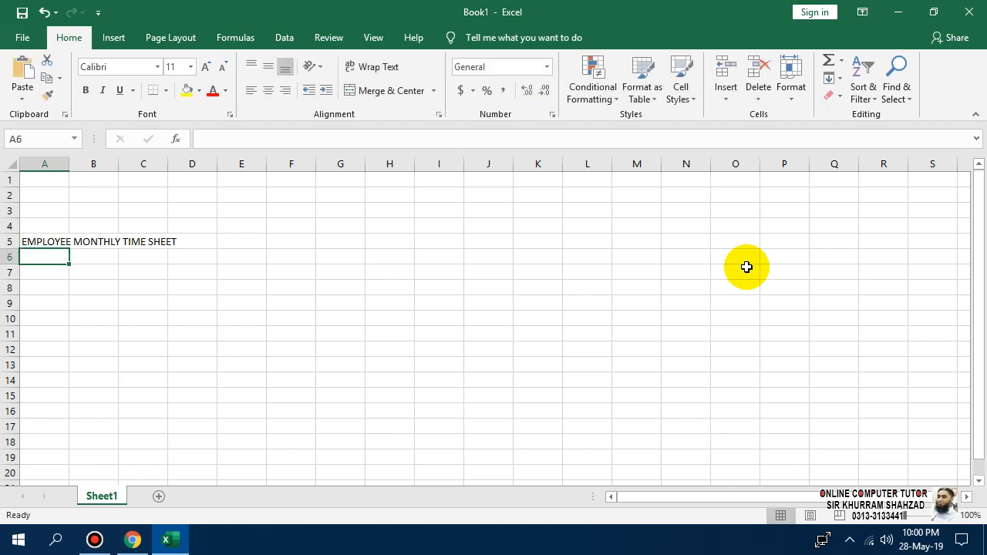
key("Up")
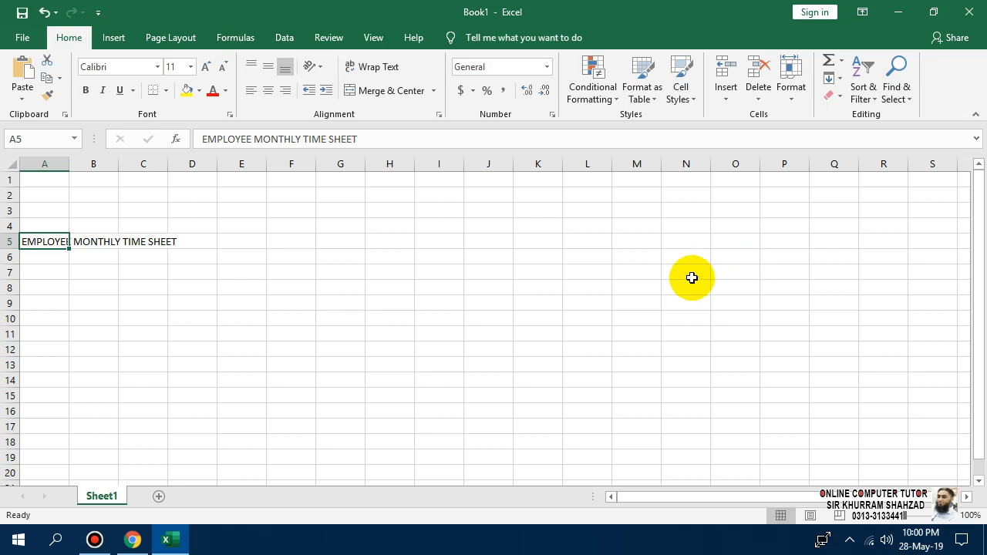
Make row 5 taller and merge A5:C5 with the title centred.
left_click_drag(12, 249, 190, 241)
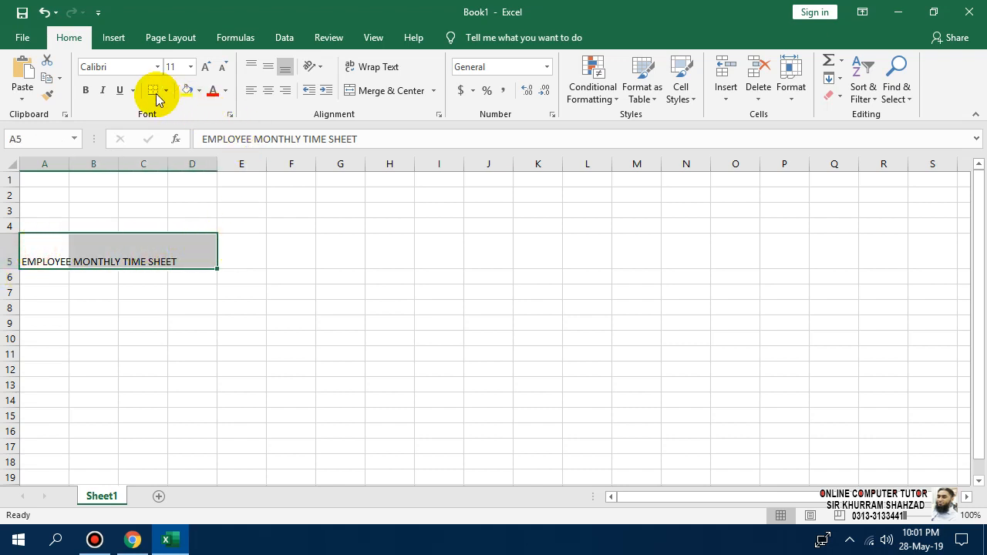
left_click(266, 90)
left_click(267, 71)
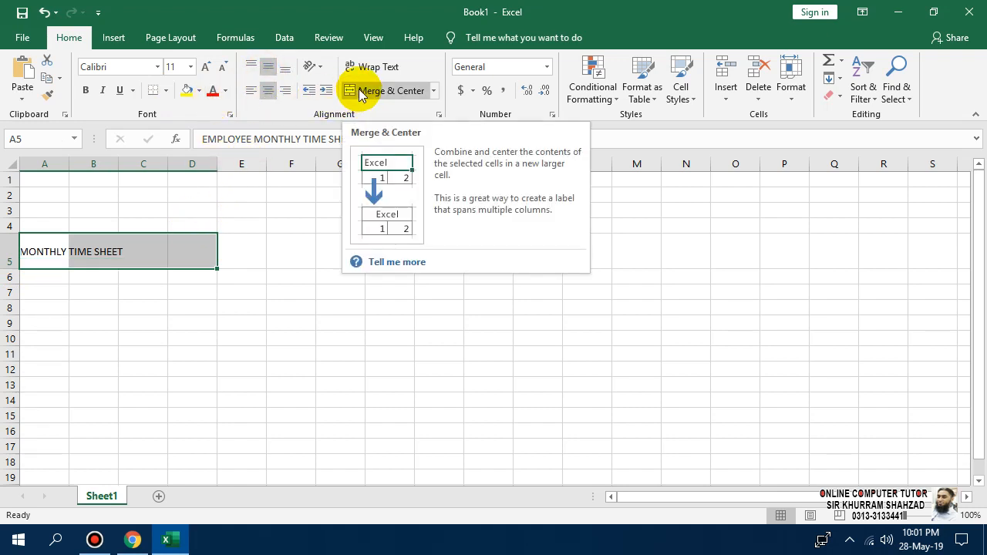
left_click(123, 275)
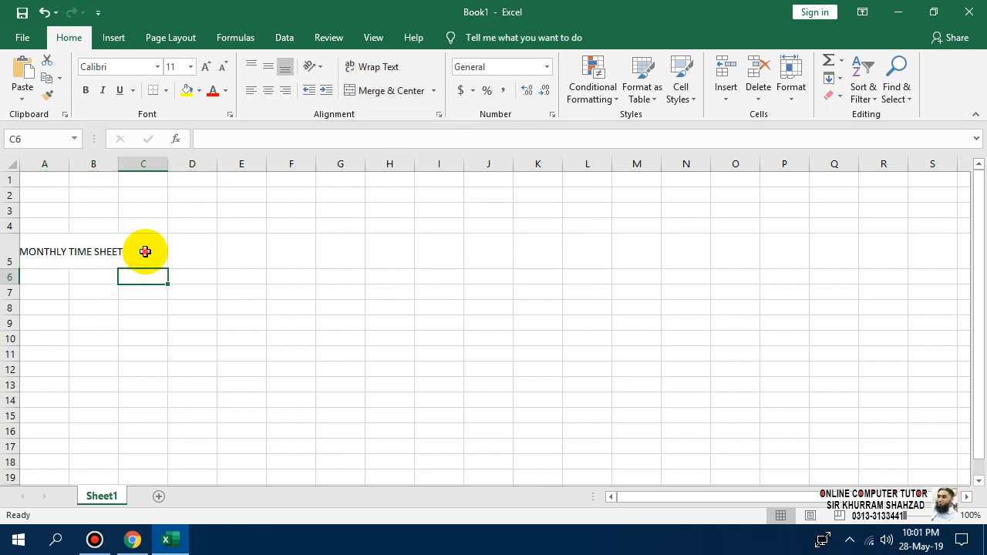
left_click_drag(144, 250, 44, 252)
left_click(355, 90)
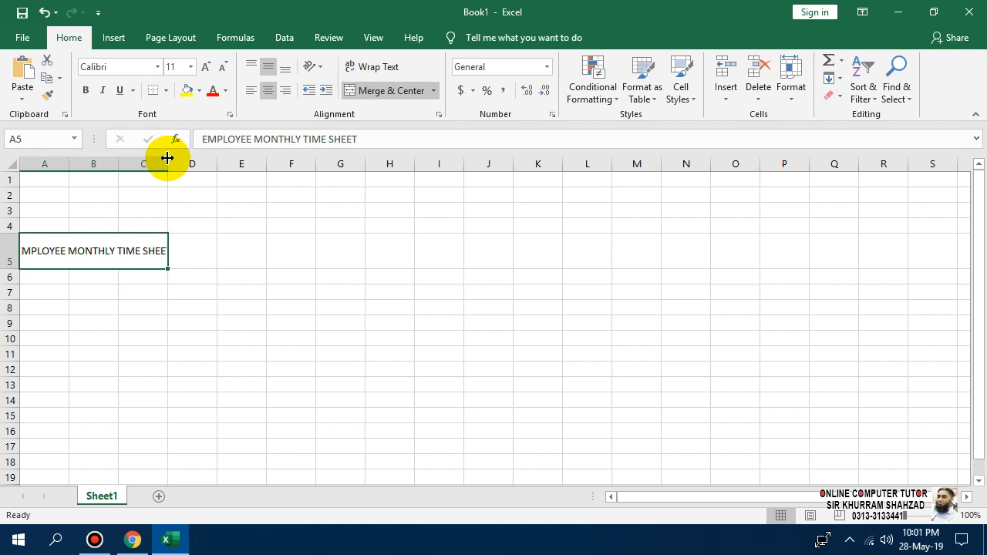
Make the merged title bold and left-aligned.
left_click_drag(198, 249, 55, 254)
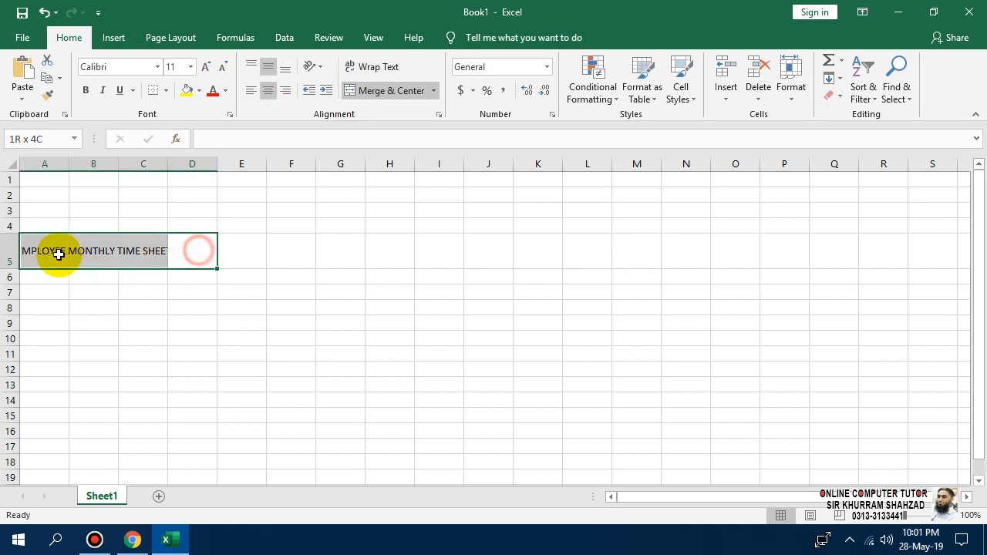
left_click(148, 325)
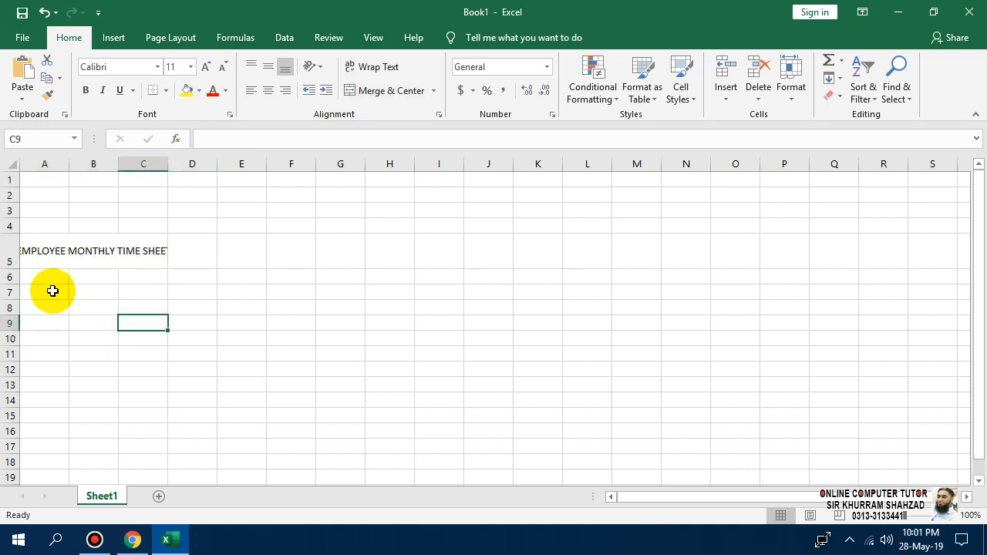
left_click(44, 253)
left_click(257, 92)
left_click(86, 91)
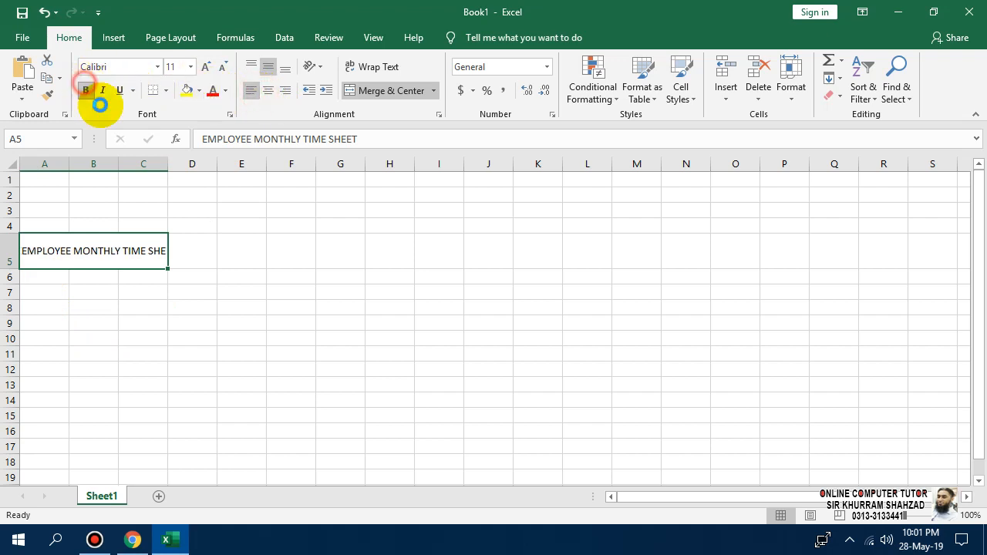
left_click(104, 309)
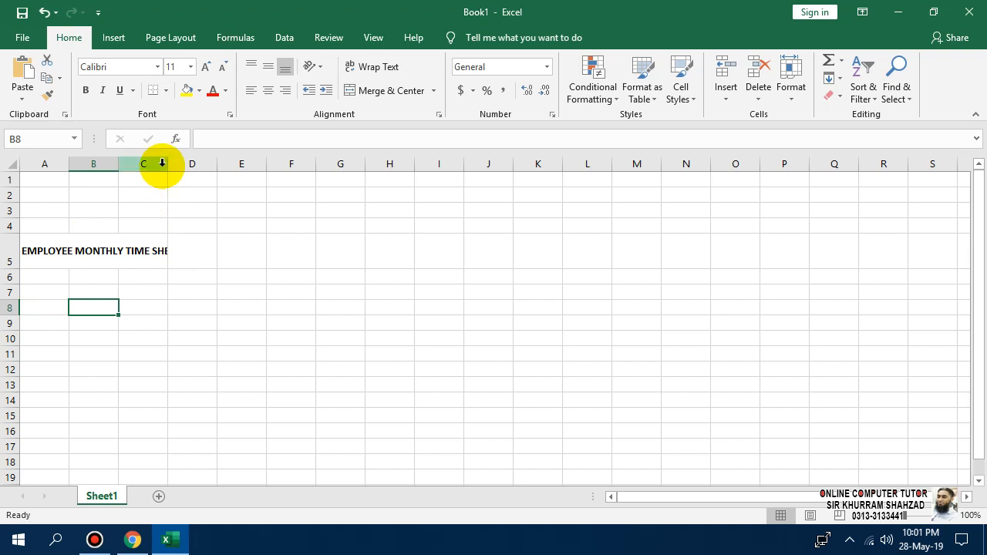
left_click(40, 295)
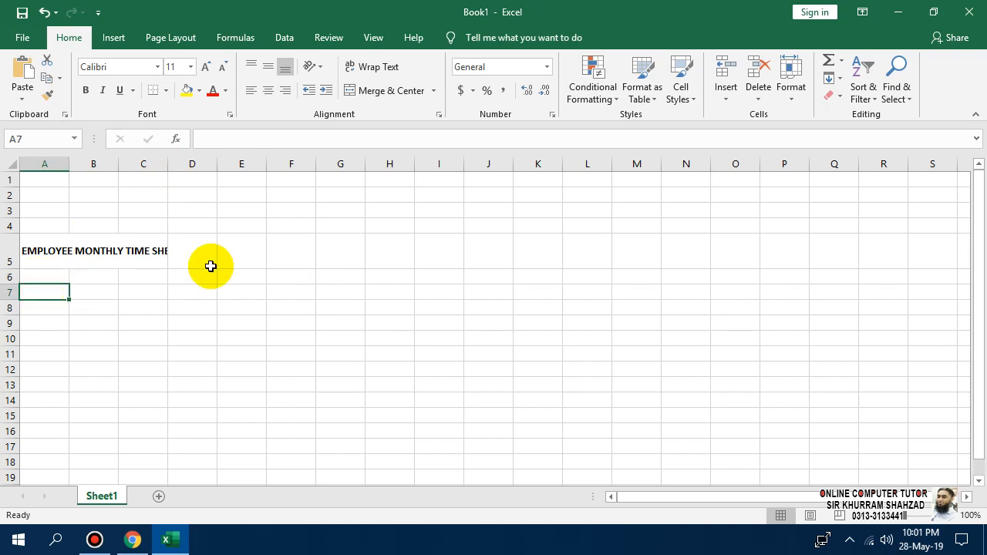
Enter the headers ID, NAME and DESIGNATION in A7, B7 and C7.
type("ID")
key("Return")
key("Right")
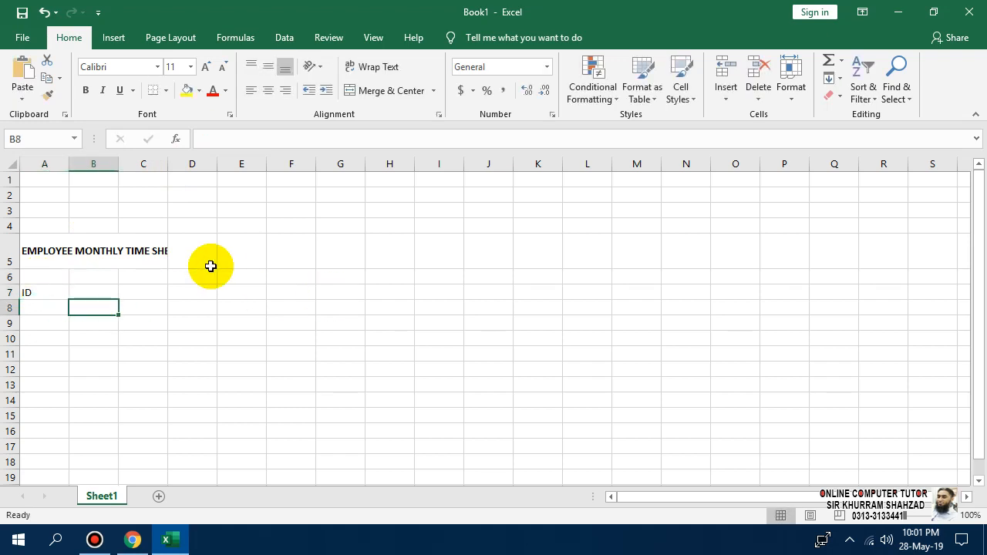
key("Up")
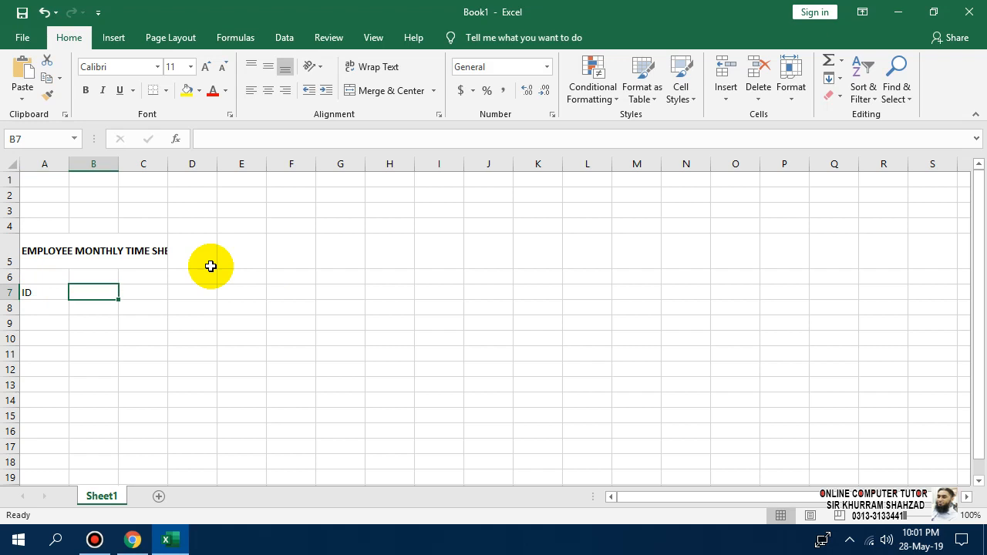
type("NAME")
key("Tab")
type("DE")
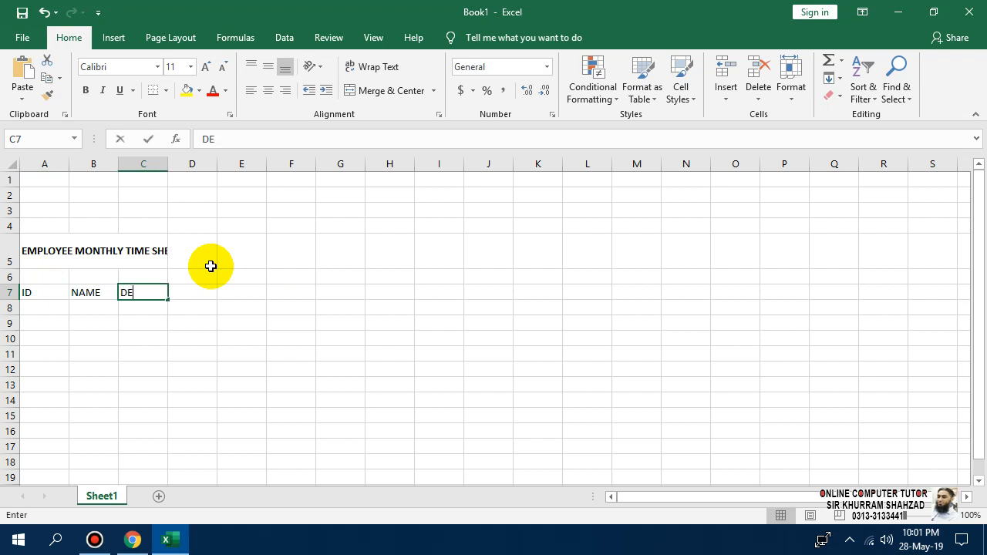
type("SIGNATION")
key("Return")
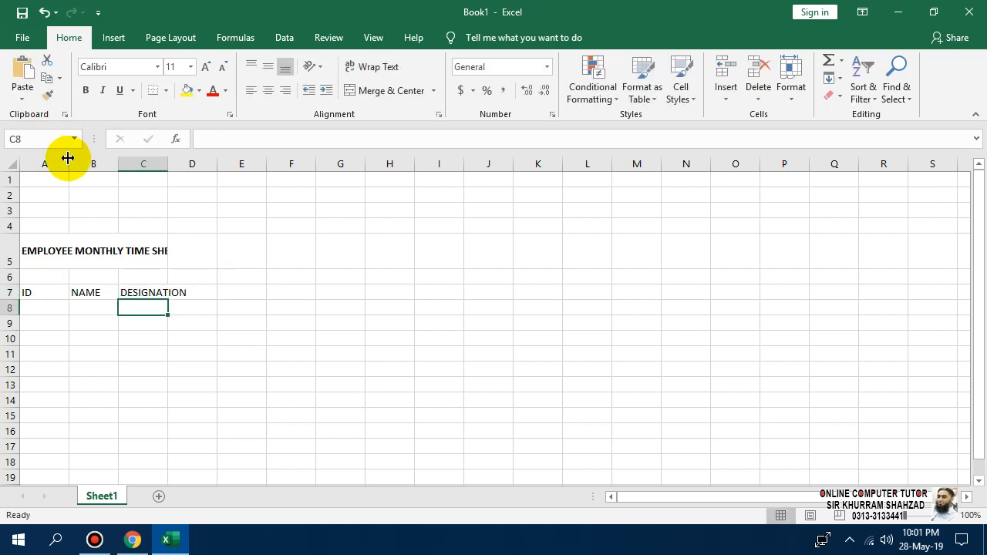
Widen columns A, B and C to fit the headers.
left_click_drag(68, 164, 243, 158)
left_click_drag(176, 163, 214, 164)
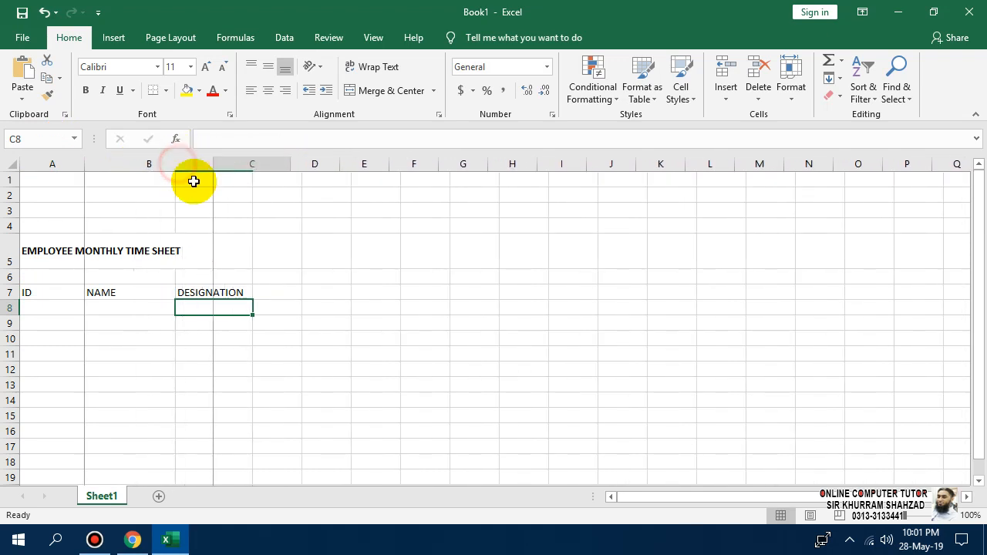
left_click_drag(34, 292, 218, 291)
Increase the height of rows 7 through 114.
left_click(15, 293)
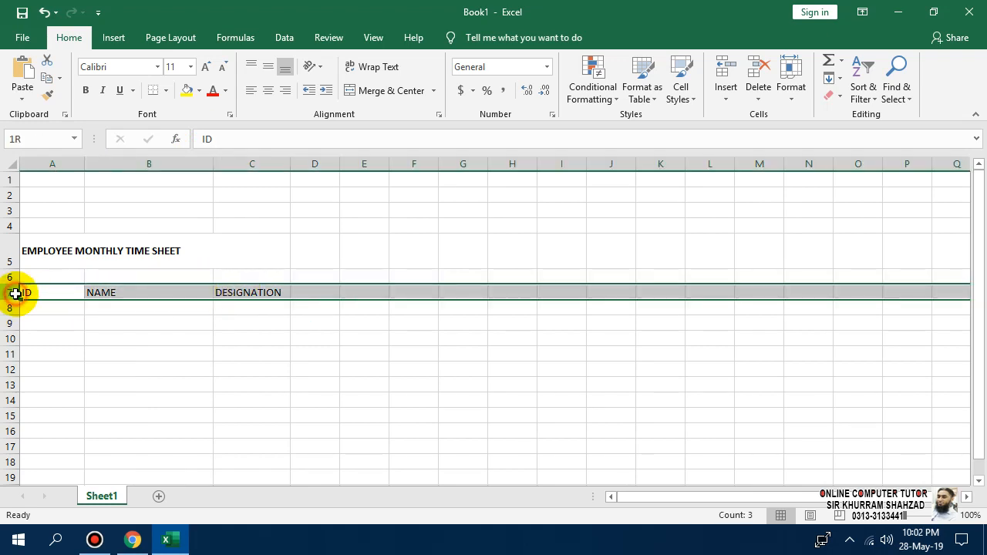
left_click_drag(15, 293, 17, 458)
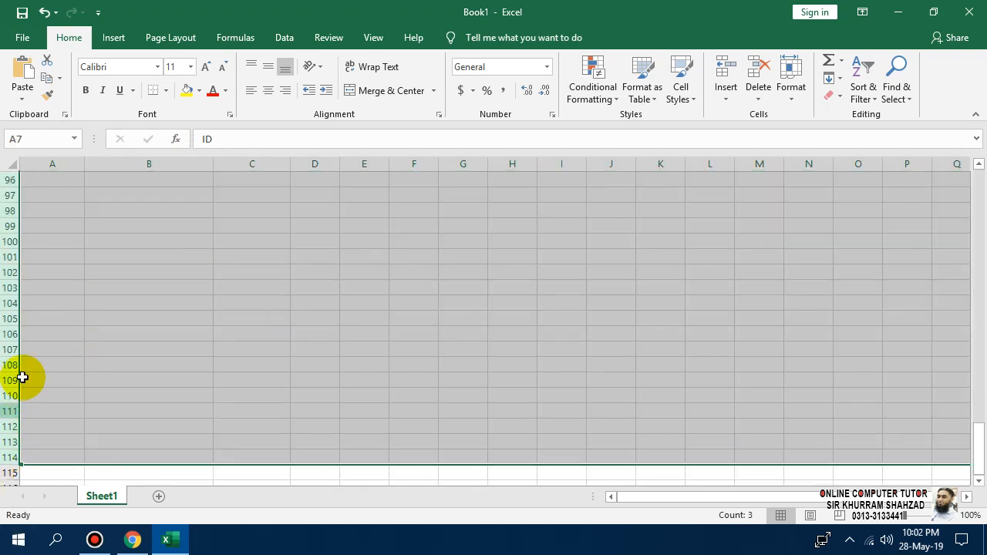
left_click_drag(13, 295, 16, 304)
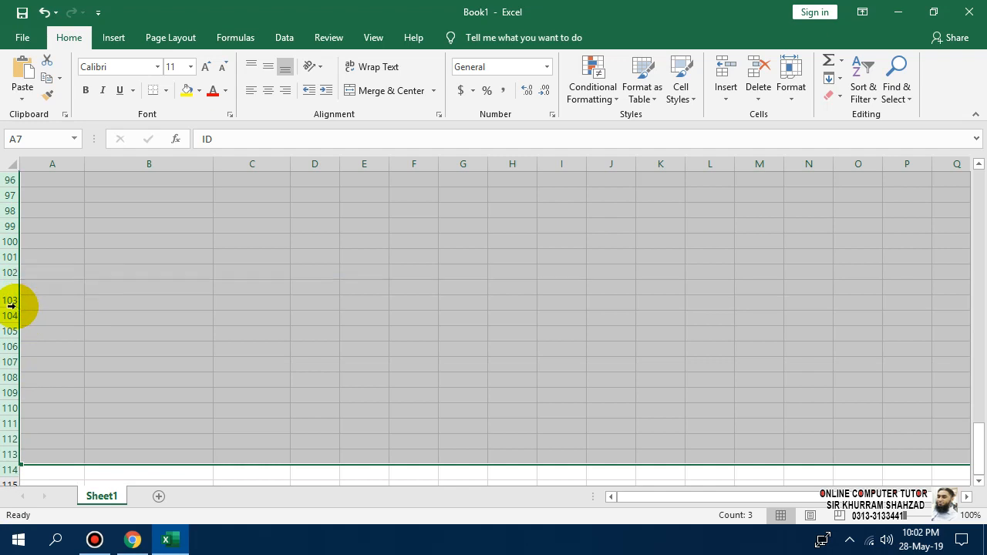
left_click(204, 303)
scroll(227, 366, "up", 20)
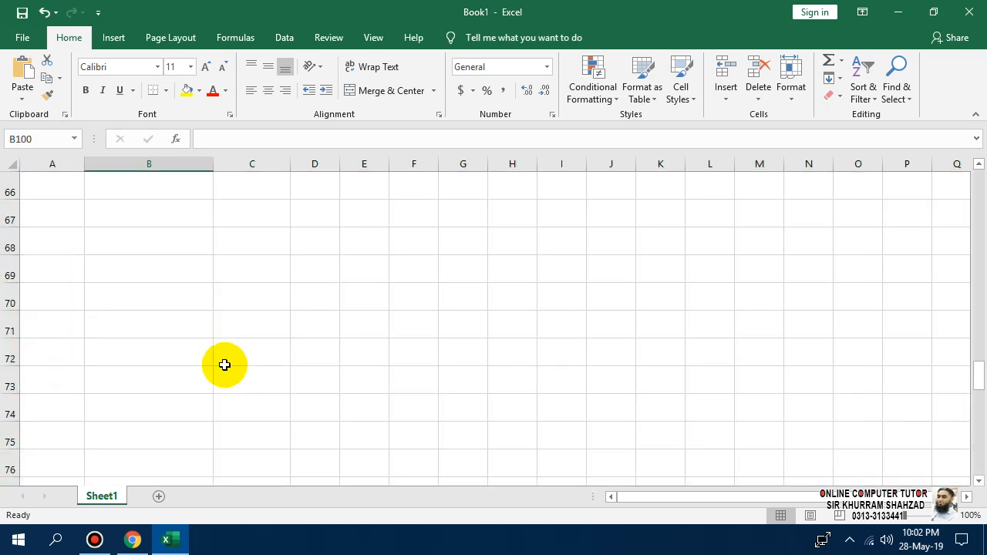
scroll(262, 394, "up", 5)
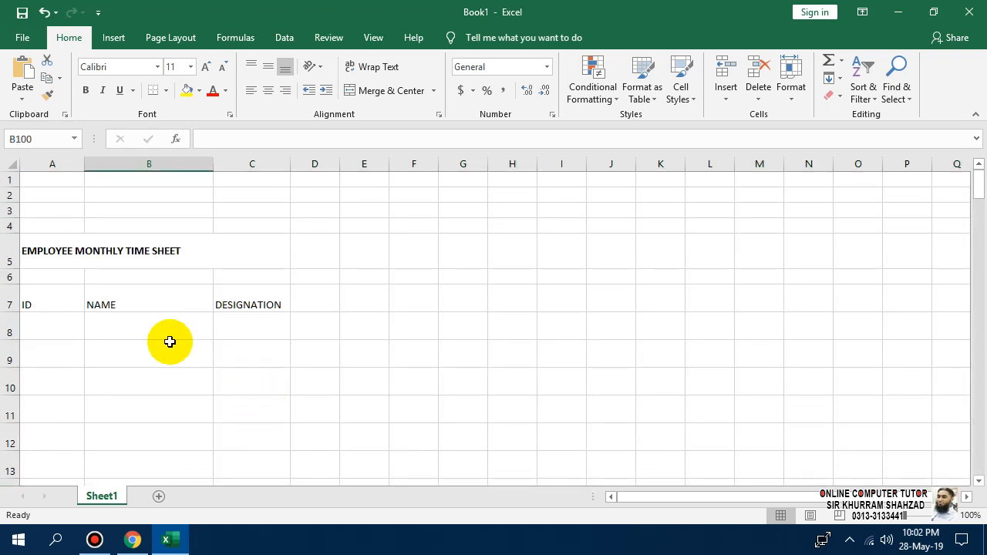
Make the A7:C7 headers bold and centred horizontally and vertically.
left_click_drag(50, 293, 231, 303)
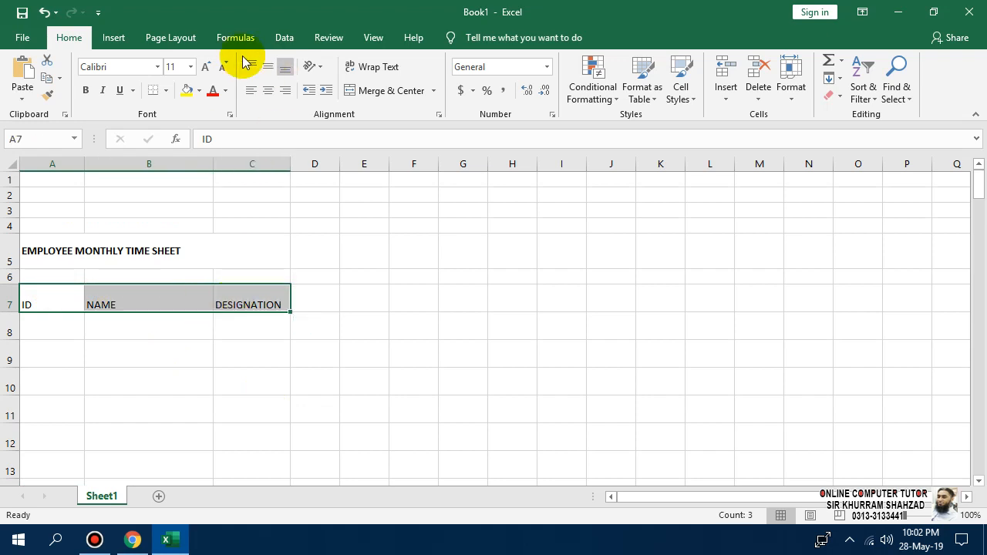
left_click(278, 91)
left_click(267, 67)
left_click(267, 90)
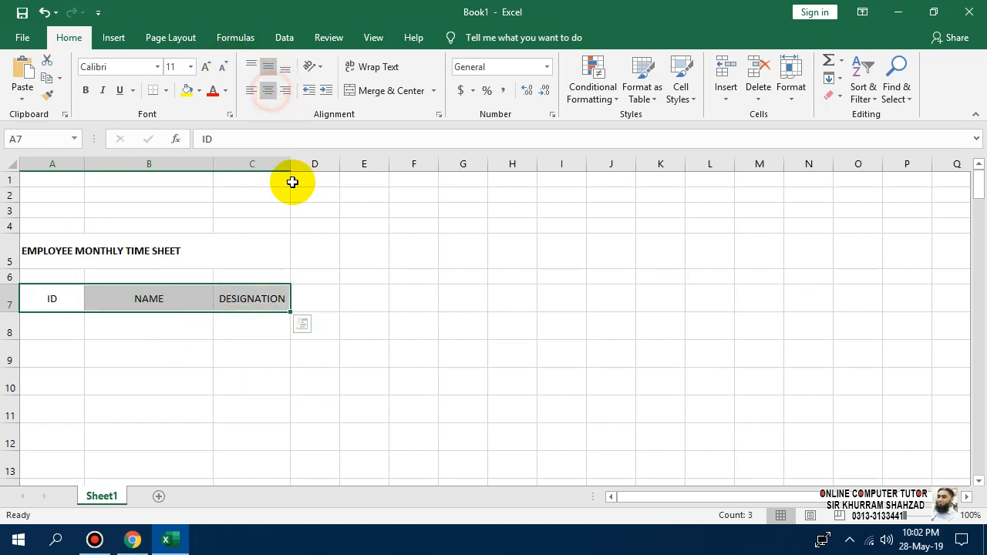
left_click(85, 91)
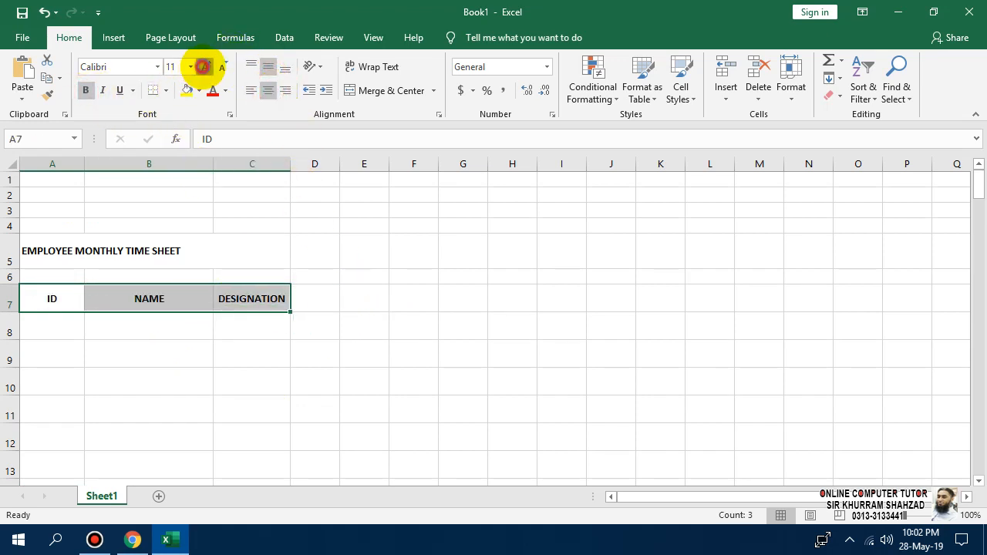
Autofit column C to DESIGNATION and widen column B.
left_click(285, 372)
double_click(290, 166)
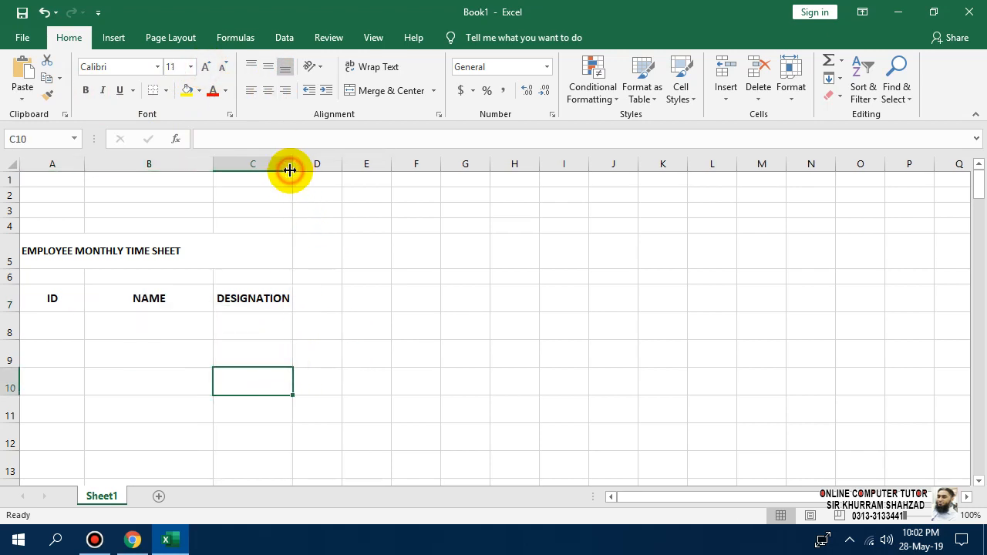
left_click_drag(211, 160, 224, 163)
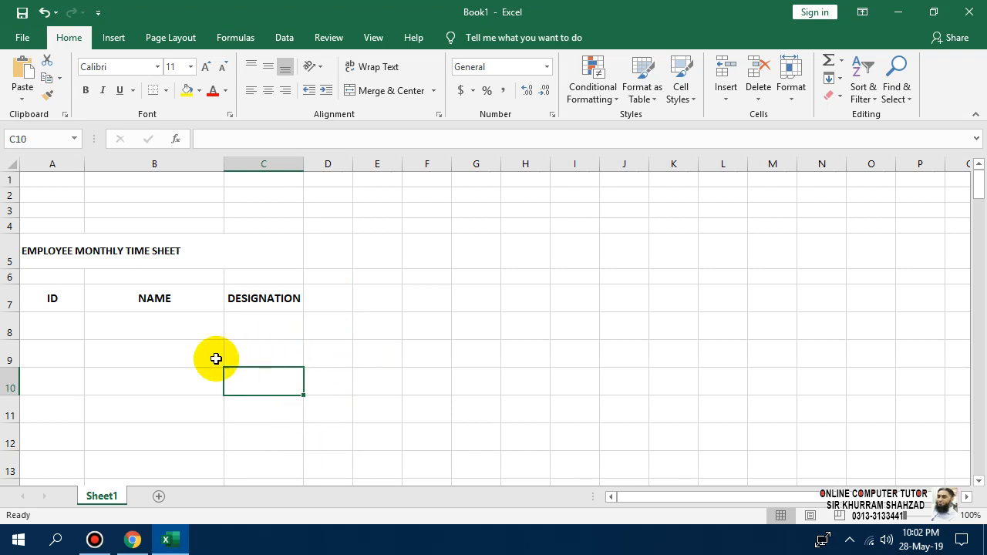
left_click(116, 359)
Merge A6:C6 and centre the title horizontally.
left_click_drag(280, 276, 64, 279)
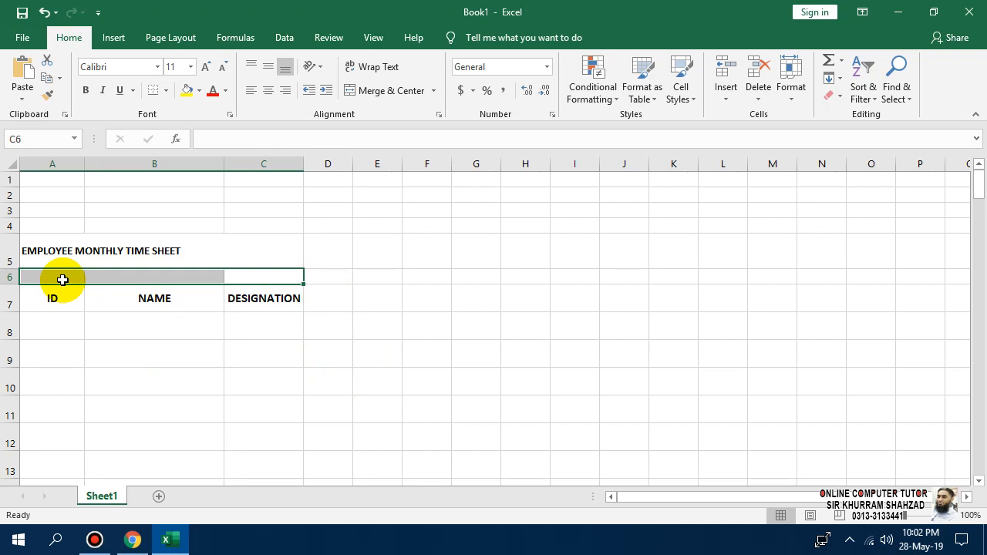
left_click(358, 91)
left_click(206, 252)
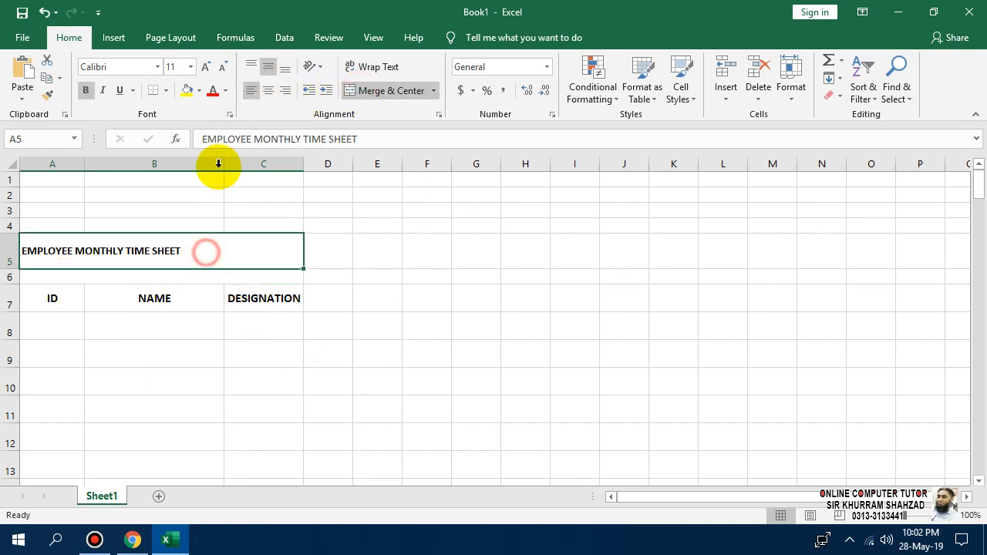
left_click(268, 91)
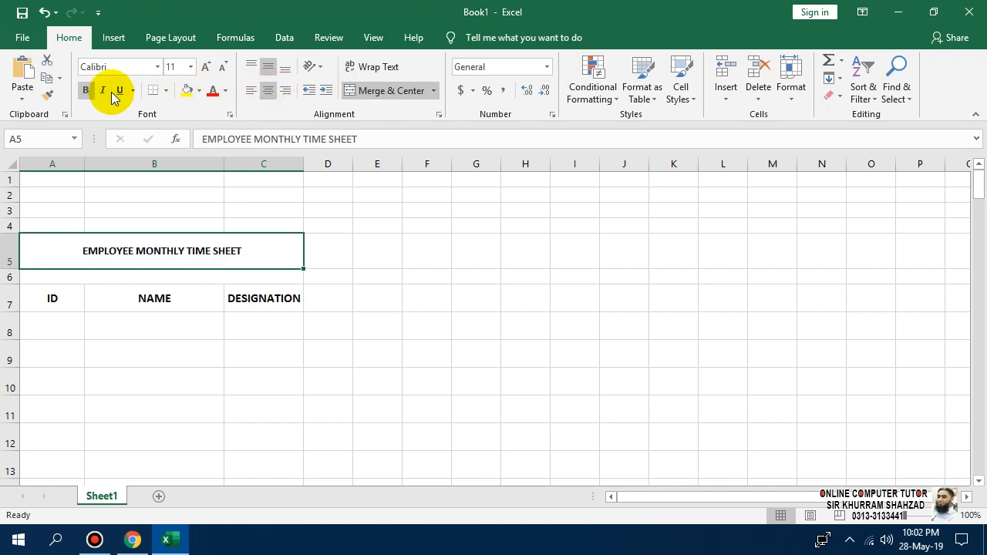
Increase the title font size to 18.
left_click(205, 68)
left_click(205, 68)
left_click(205, 68)
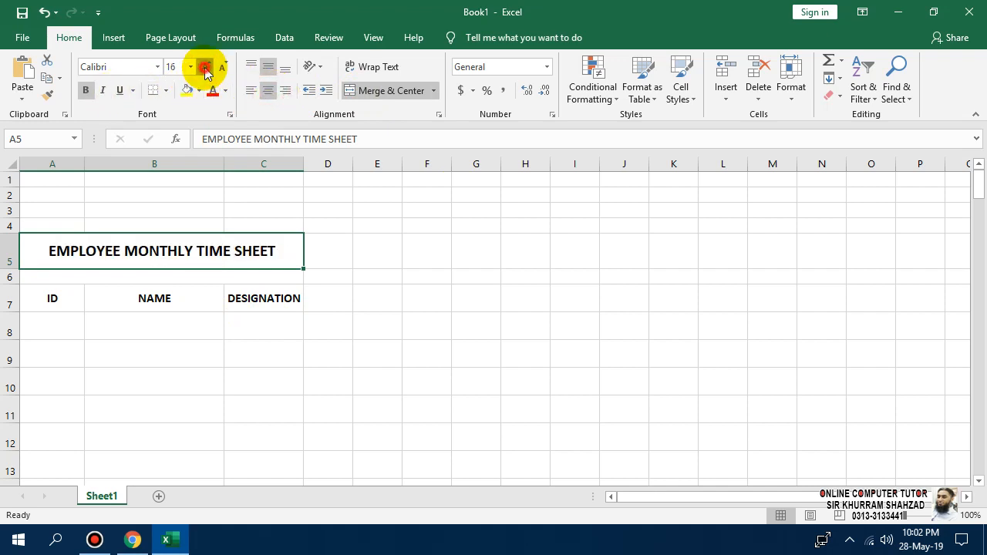
left_click(205, 68)
Give the title Green Accent 6 text on a pale gold fill.
left_click(198, 90)
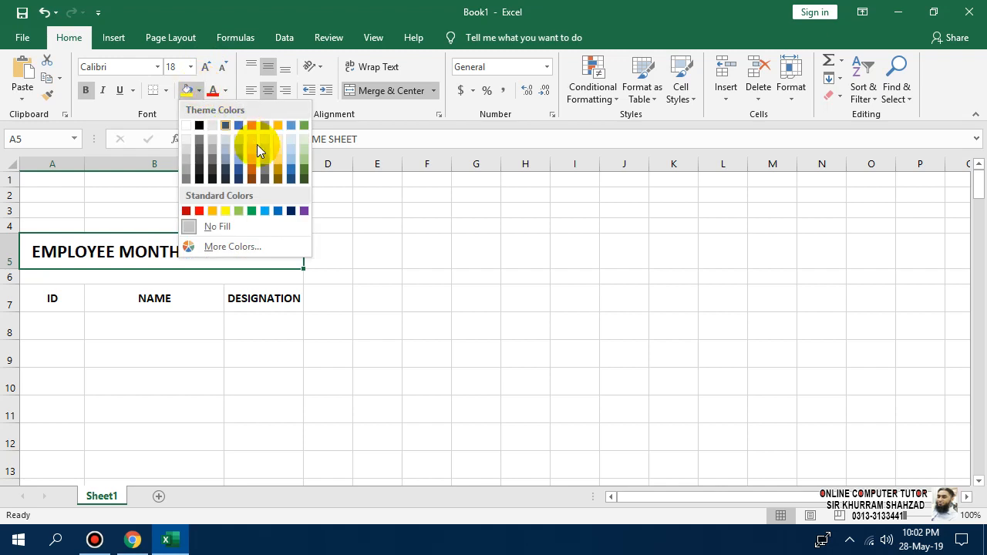
left_click(278, 155)
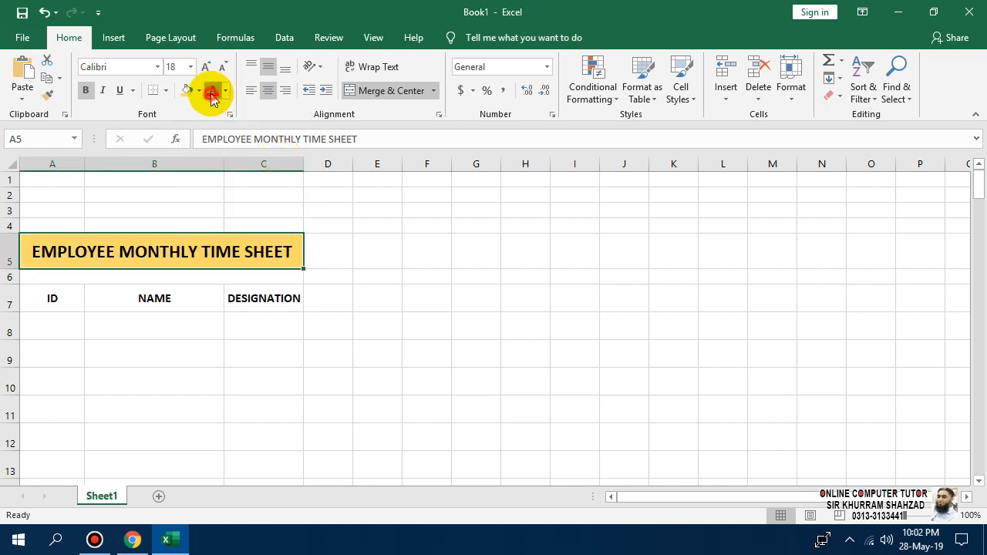
left_click(212, 92)
left_click(225, 90)
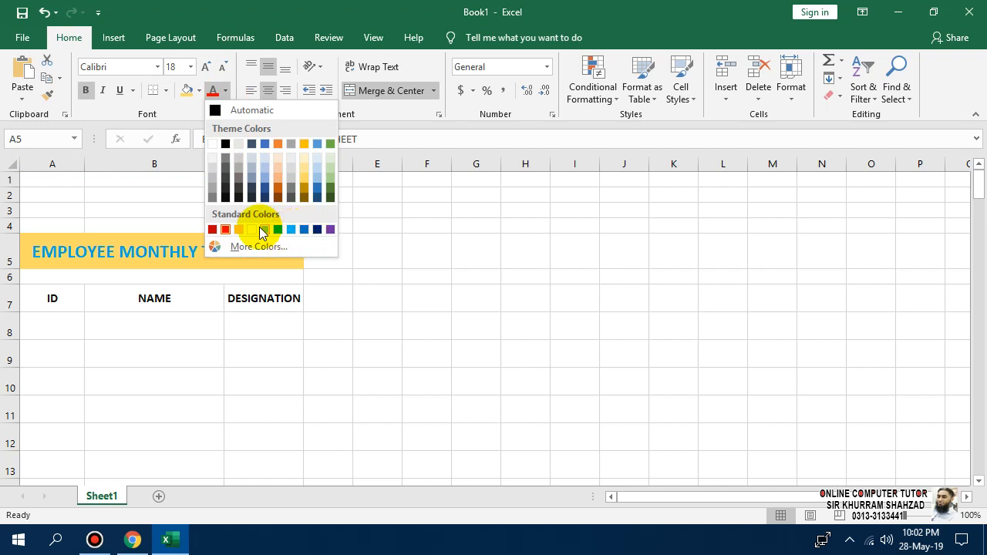
left_click(328, 182)
left_click(202, 91)
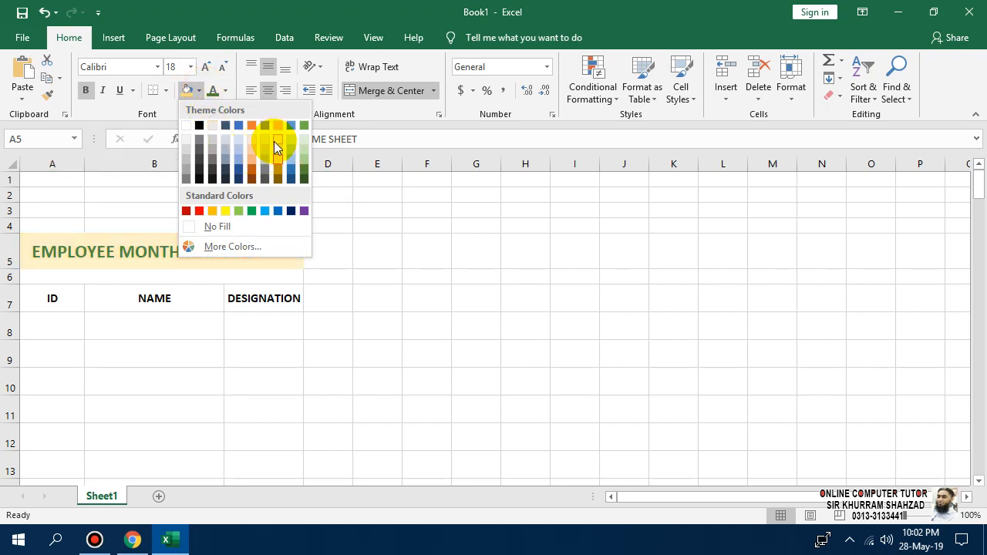
left_click(274, 142)
left_click(327, 325)
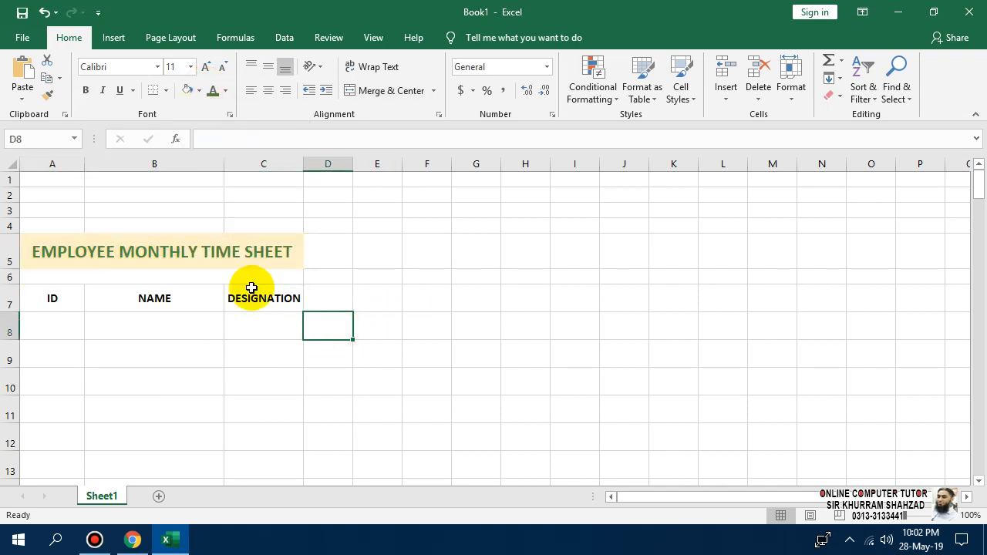
Open Fill Effects from the Fill tab of the title's Format Cells dialog.
left_click(252, 247)
right_click(251, 247)
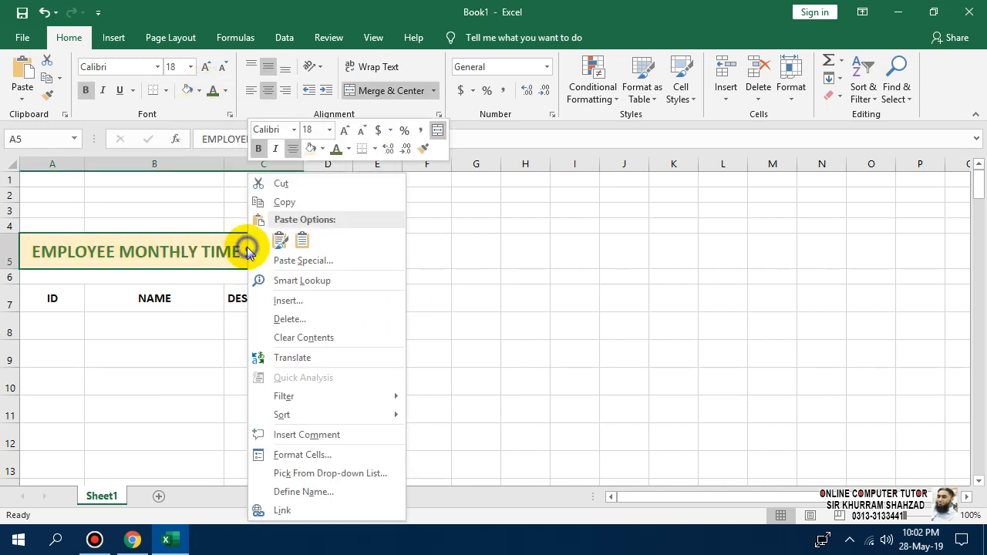
left_click(289, 455)
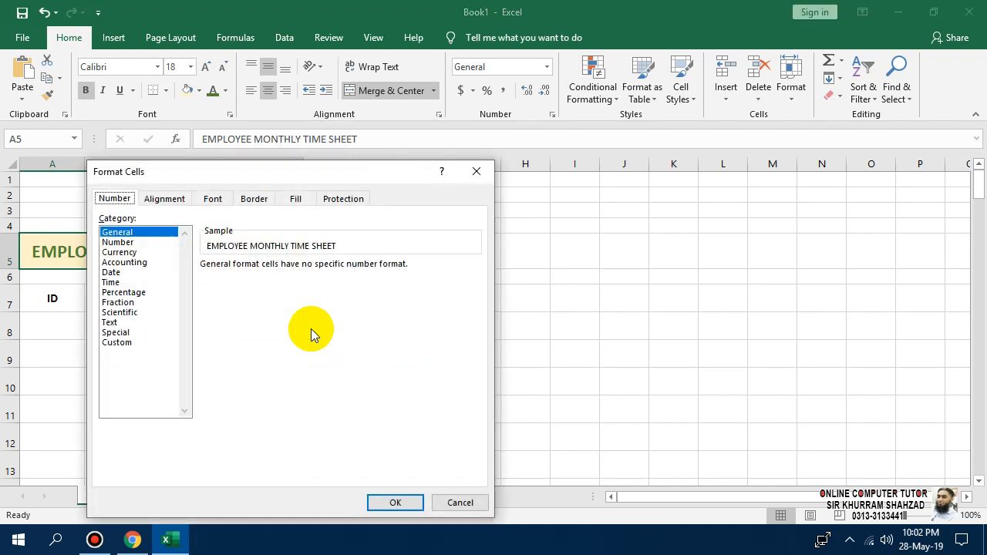
left_click_drag(293, 173, 430, 127)
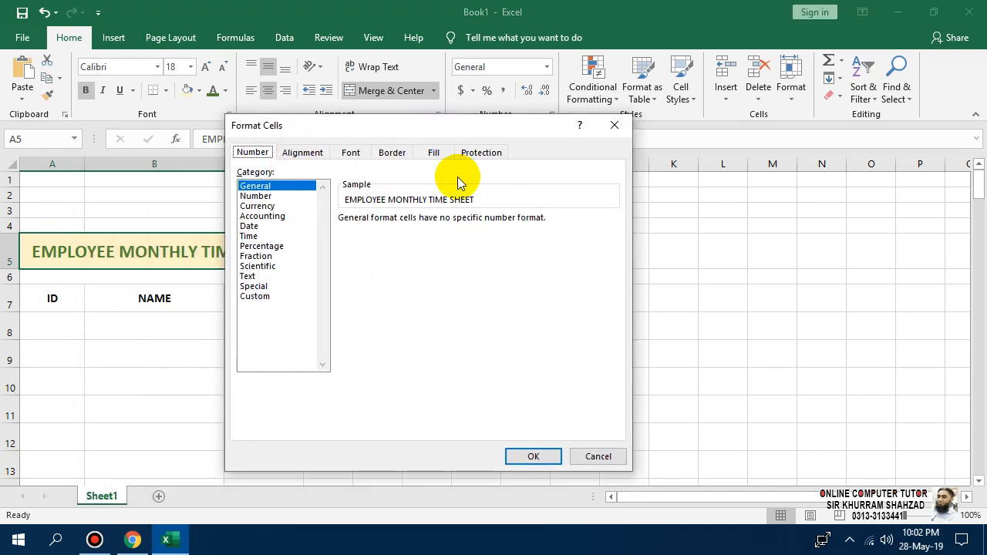
left_click(434, 151)
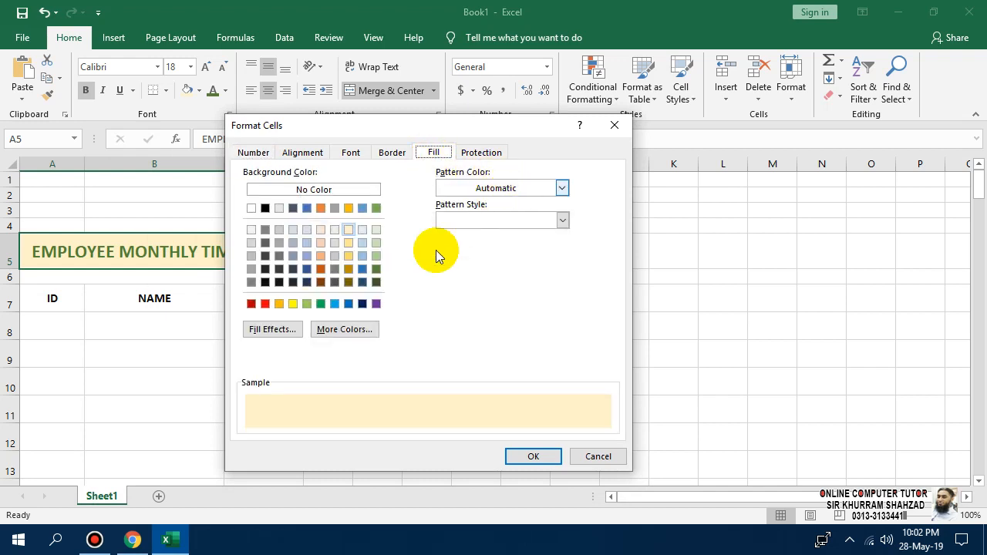
left_click(273, 329)
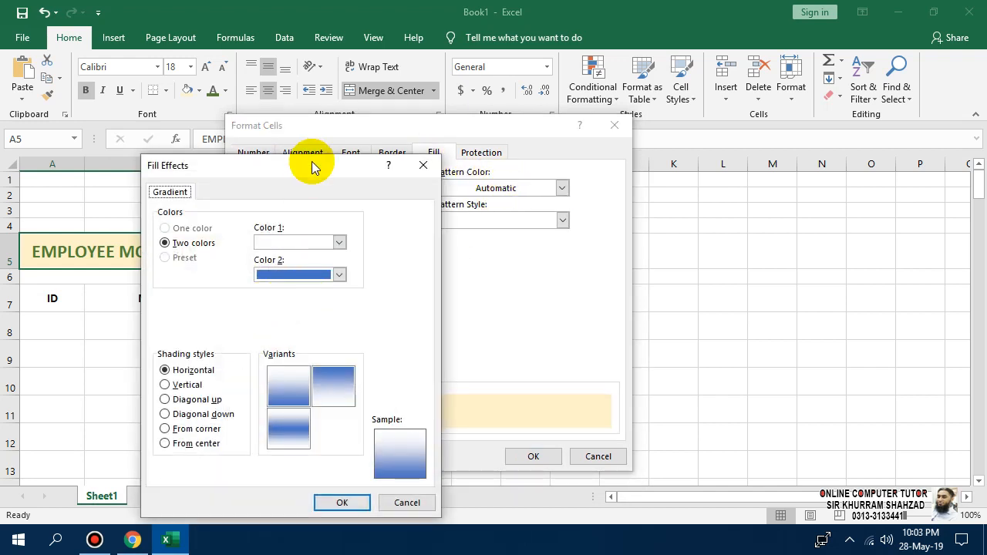
Set both gradient colours to light gold with horizontal shading and apply it.
left_click_drag(314, 168, 410, 71)
left_click(435, 145)
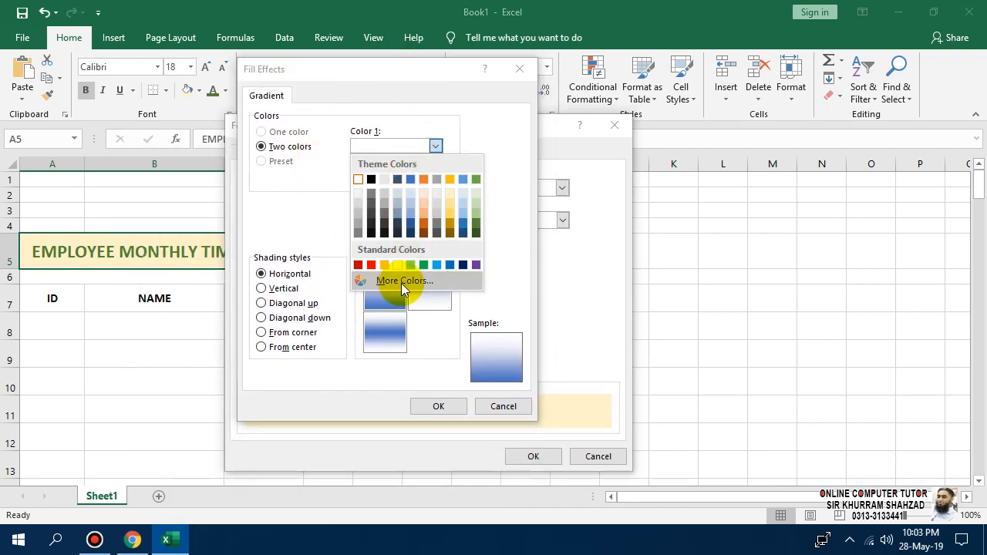
left_click(499, 213)
left_click(436, 178)
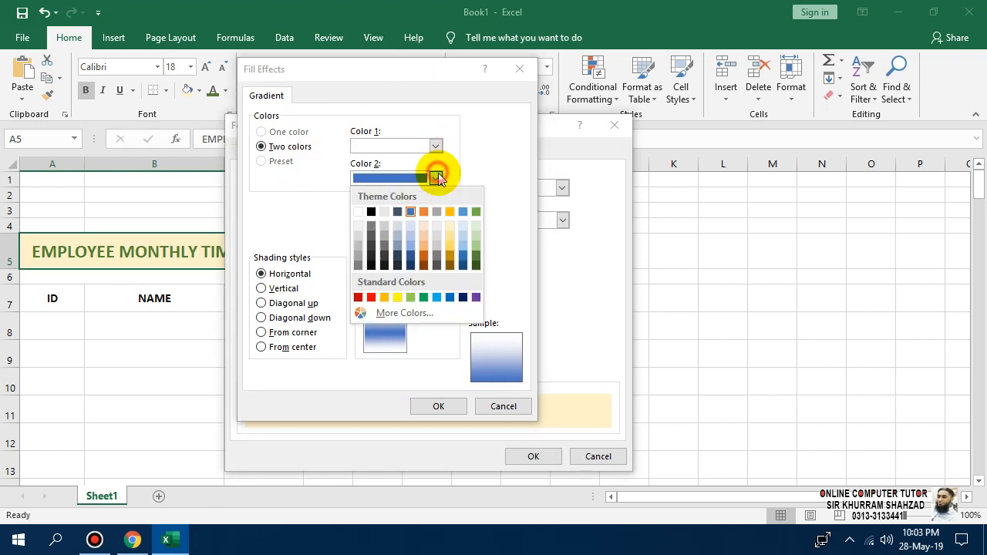
left_click(435, 178)
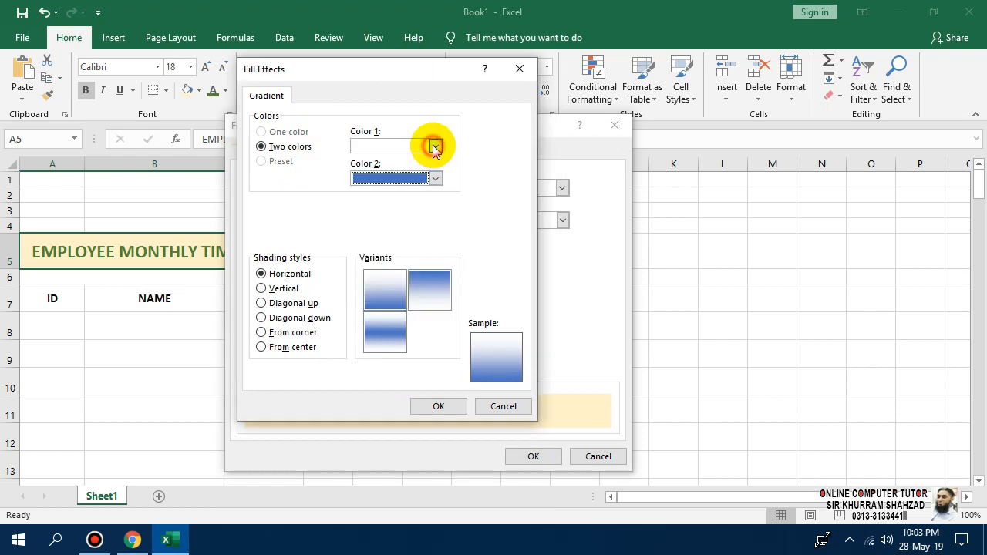
left_click(434, 146)
left_click(453, 200)
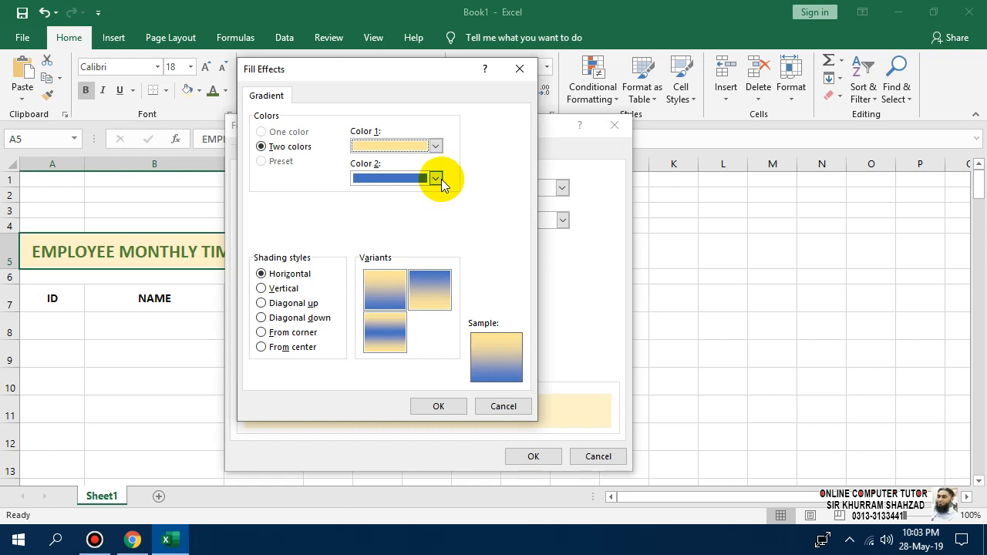
left_click(441, 179)
left_click(449, 237)
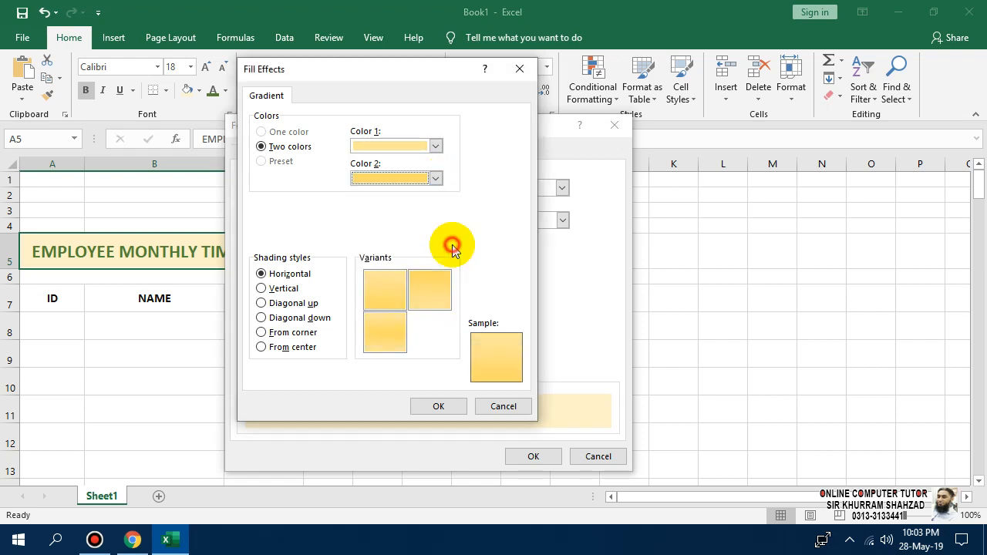
left_click(440, 407)
left_click(511, 459)
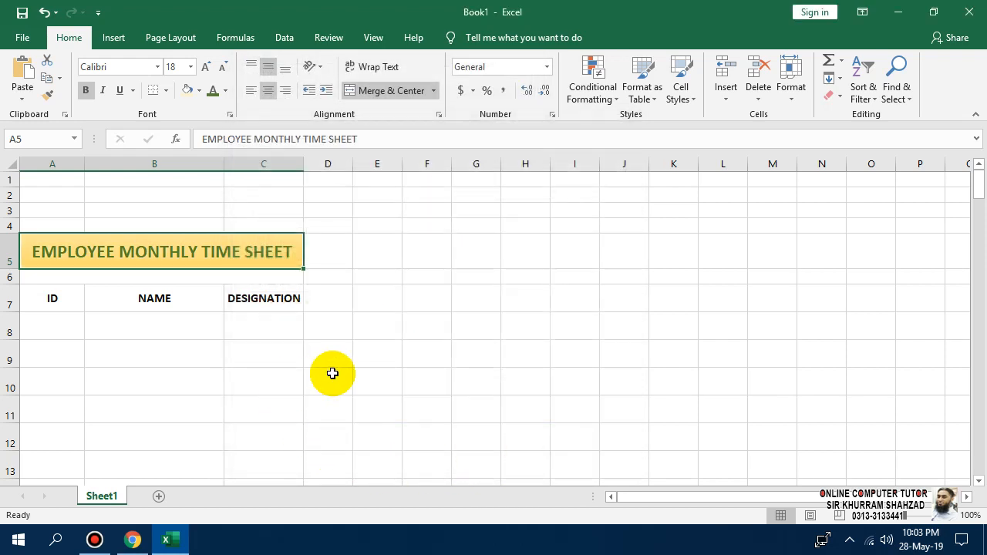
left_click(332, 377)
Enter the date 01-05-2019 in D5 beside the title.
left_click(103, 249)
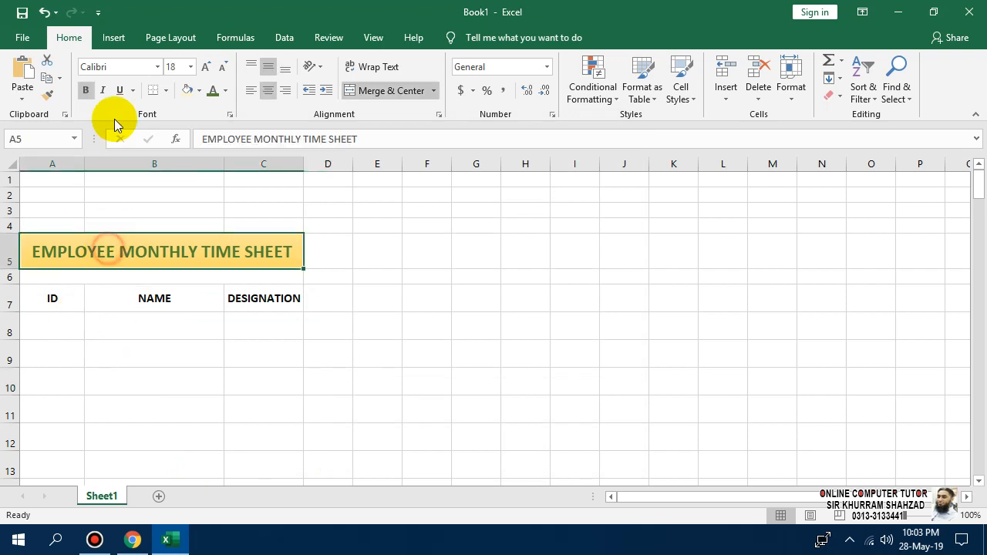
left_click(143, 352)
left_click(49, 276)
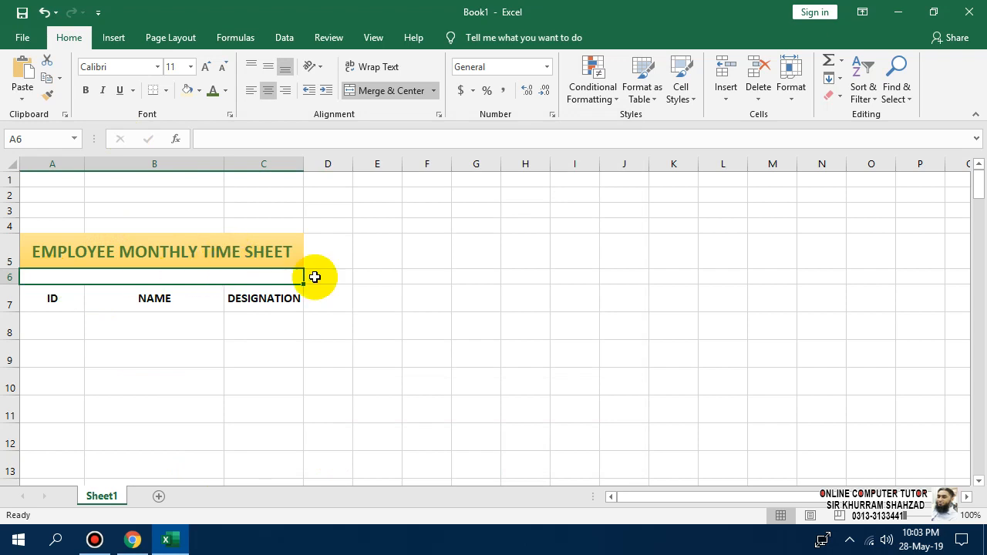
left_click(367, 253)
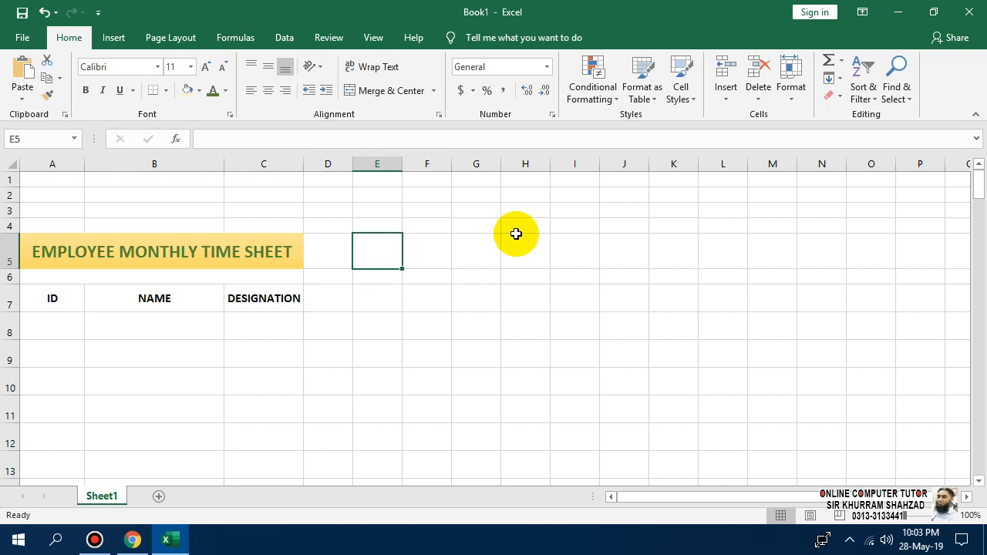
key("Left")
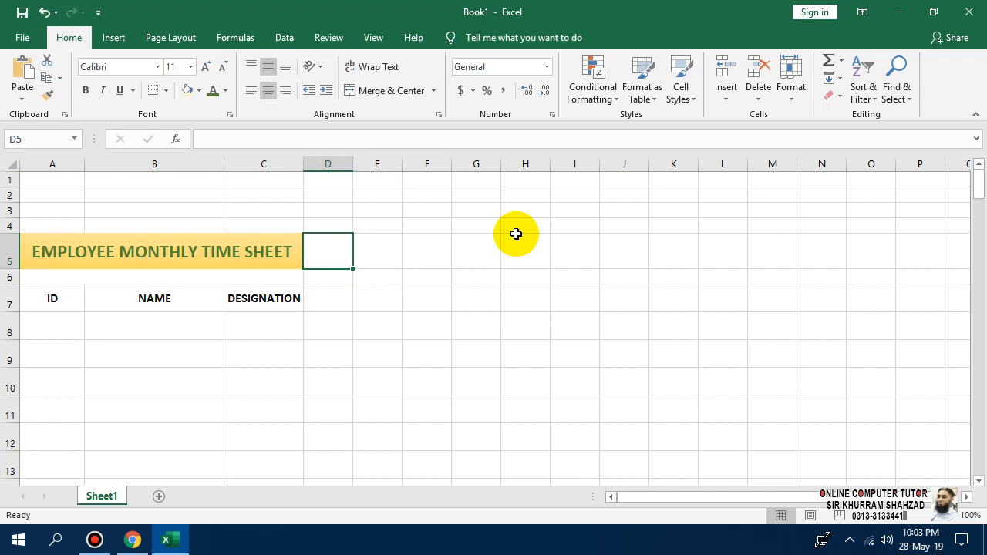
type("01-05")
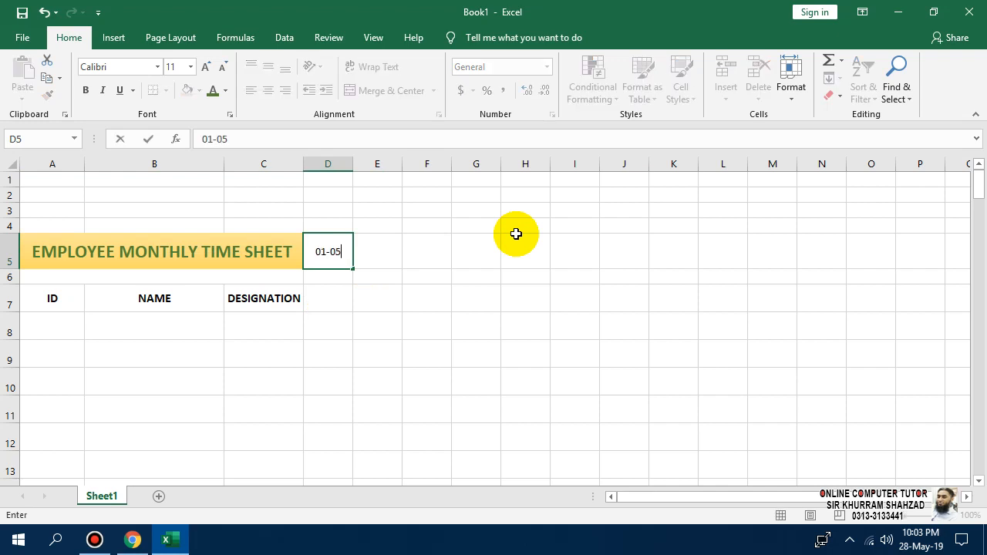
type("-2019")
key("Return")
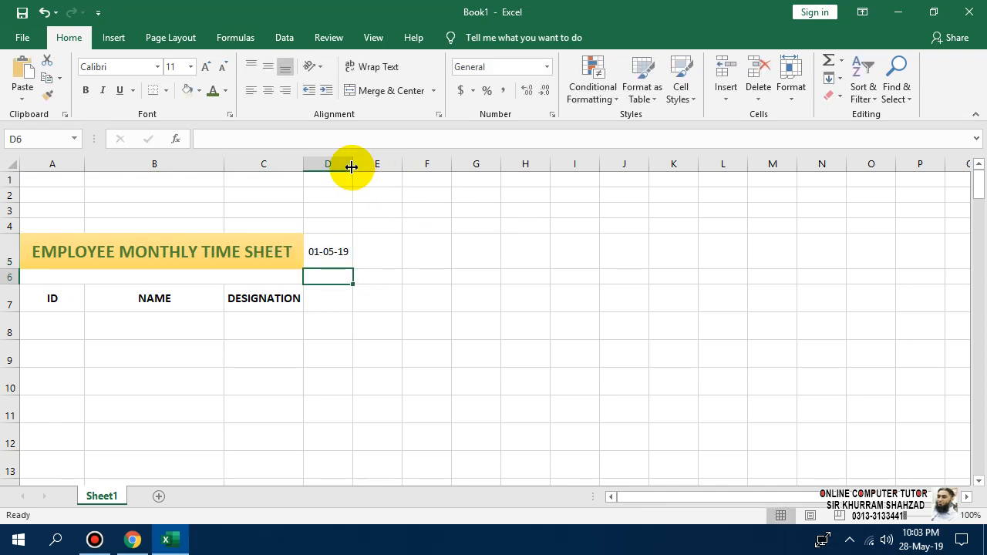
left_click(333, 248)
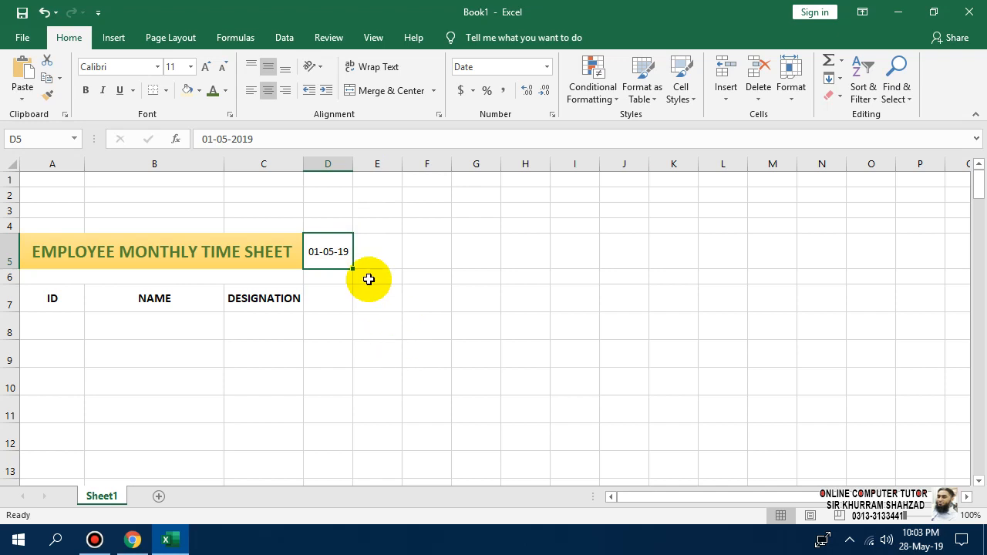
Enter 0 in cell E1.
left_click(391, 178)
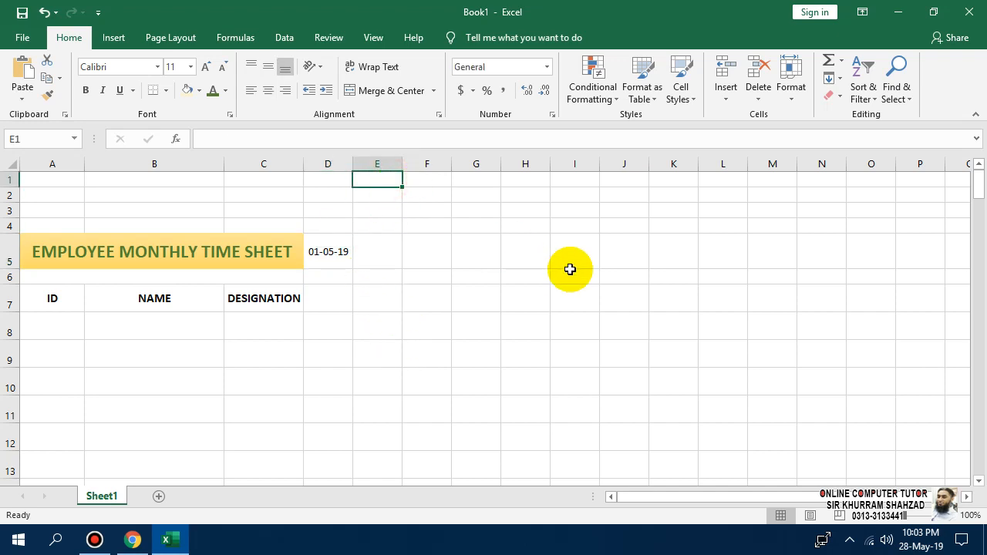
type("0")
key("Return")
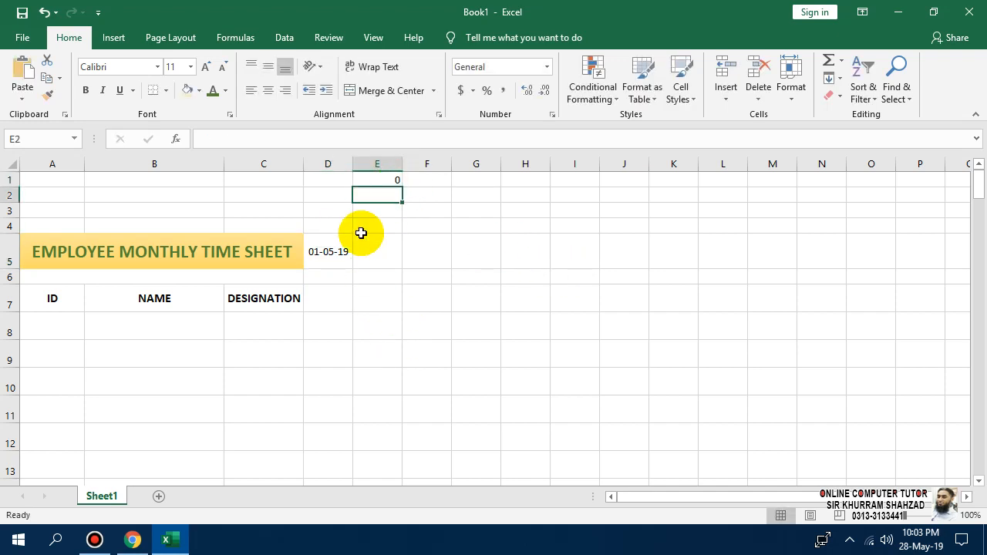
Clear D5 and put the date 01-05-19 in D3 instead.
left_click(327, 250)
key("Delete")
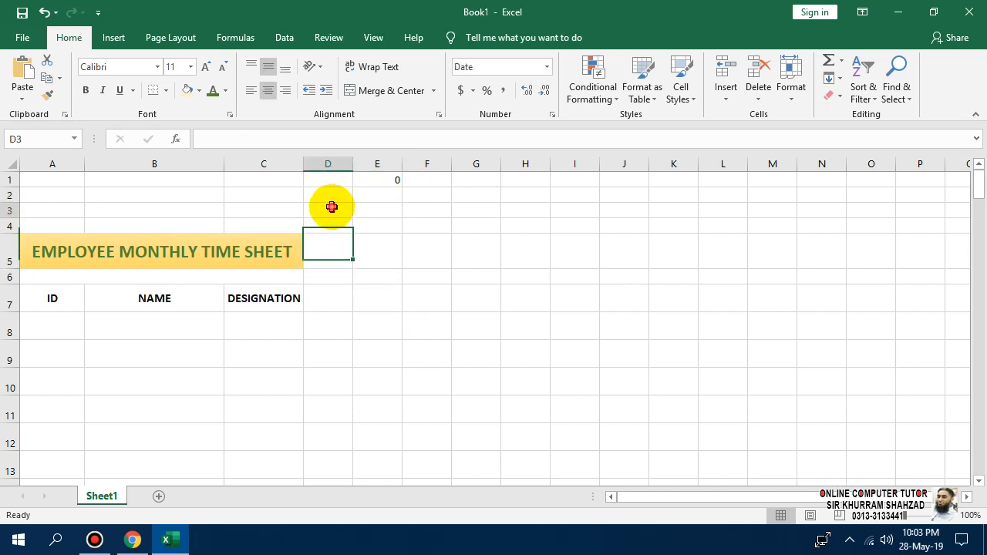
left_click(331, 207)
type("01-05-2019")
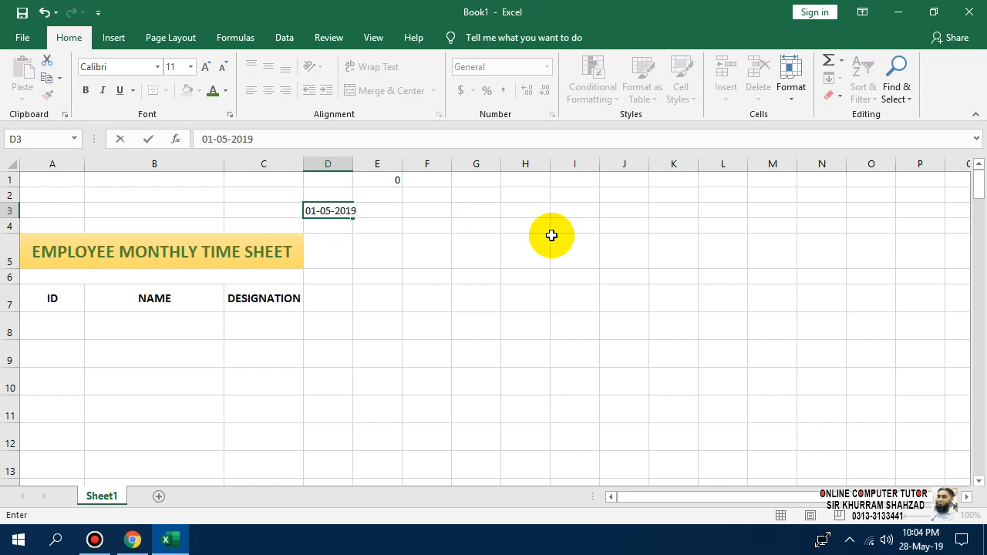
key("Return")
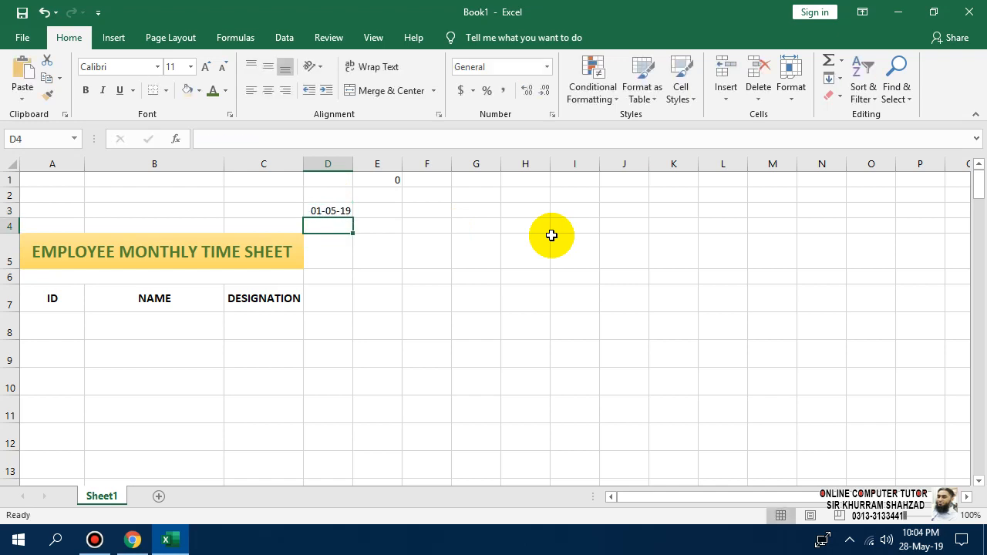
key("Right")
key("Up")
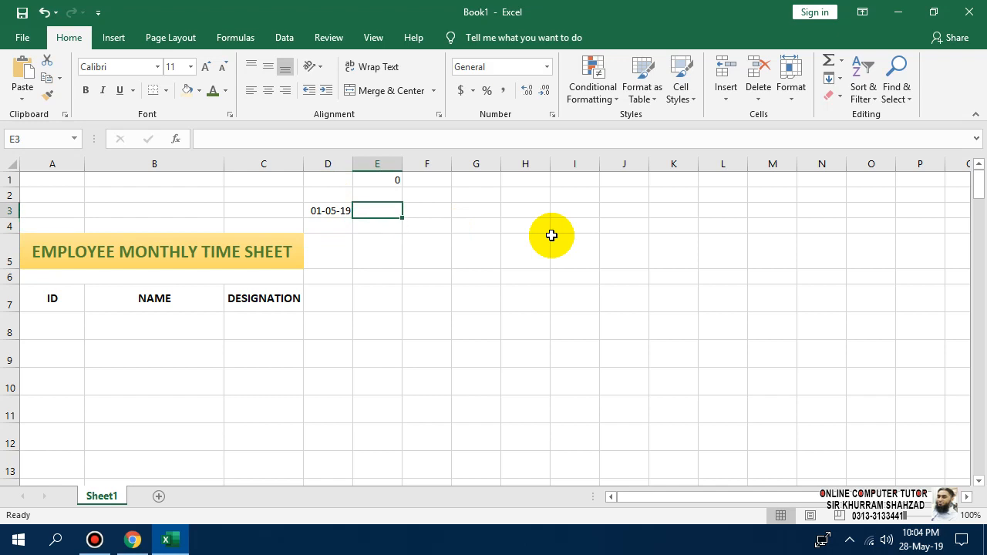
Enter =EOMONTH(D3,E1) in E3.
key("Right")
key("Left")
key("Right")
key("Left")
type("=")
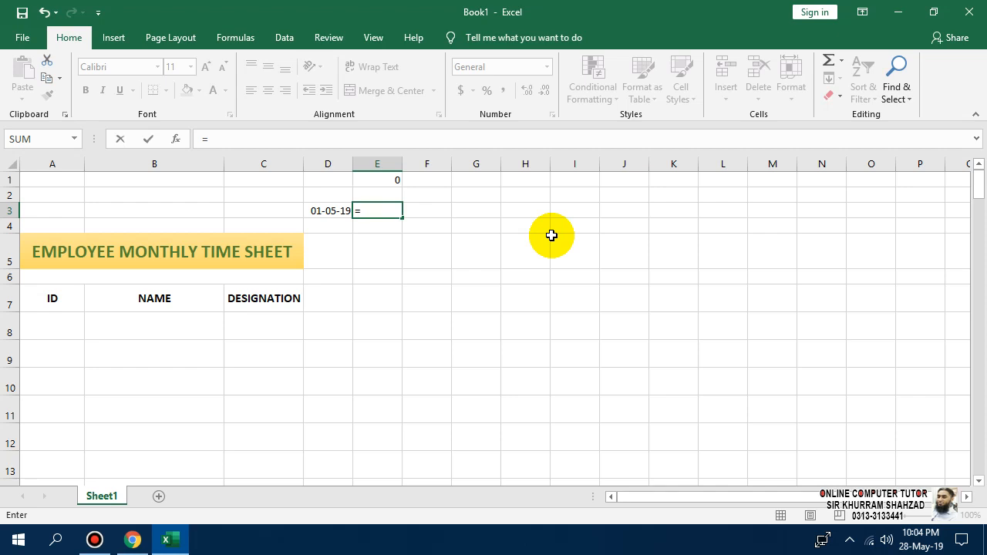
type("EO")
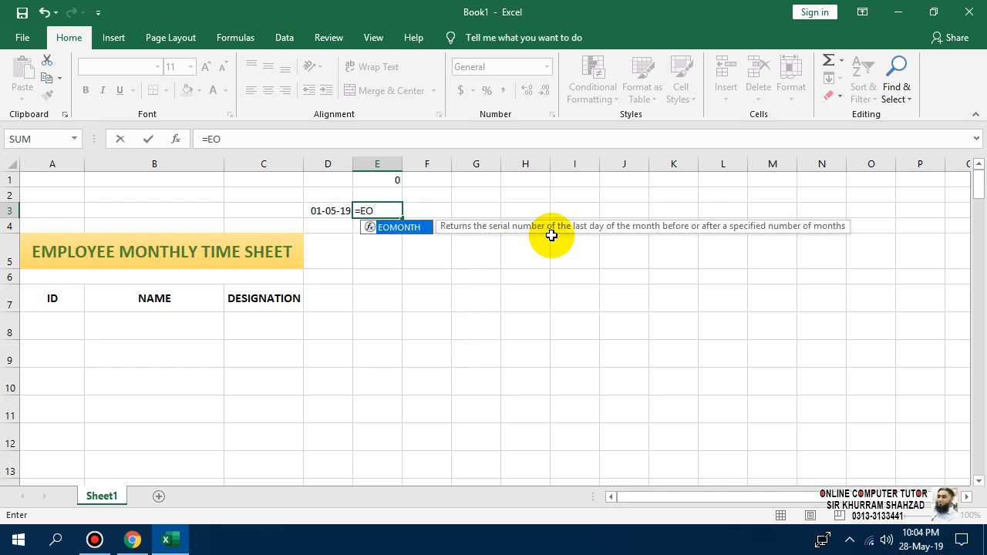
key("Tab")
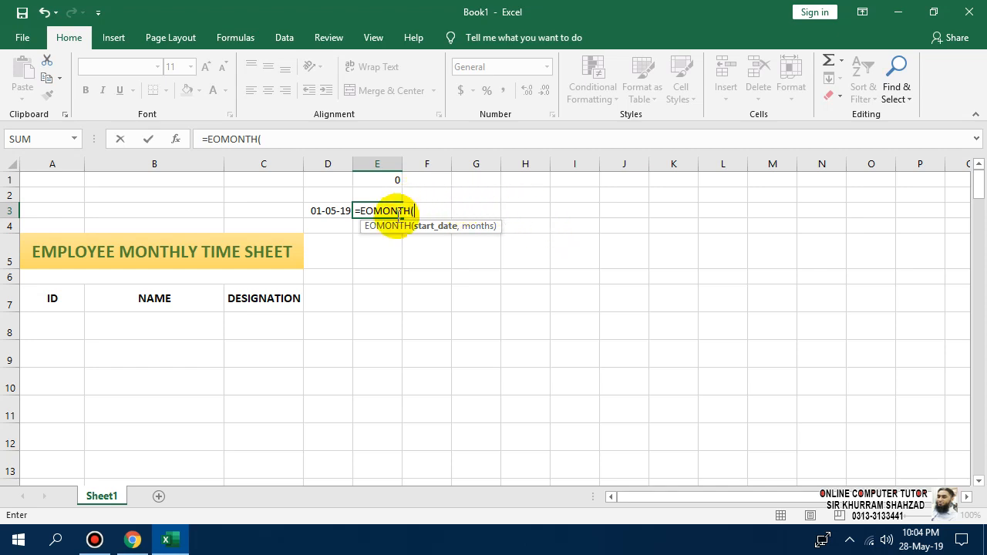
left_click(331, 213)
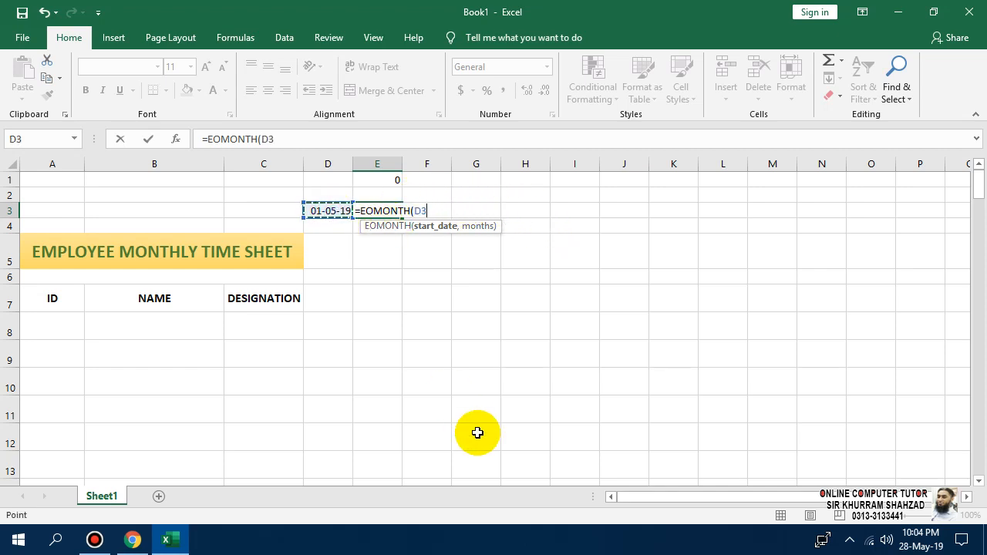
type(",")
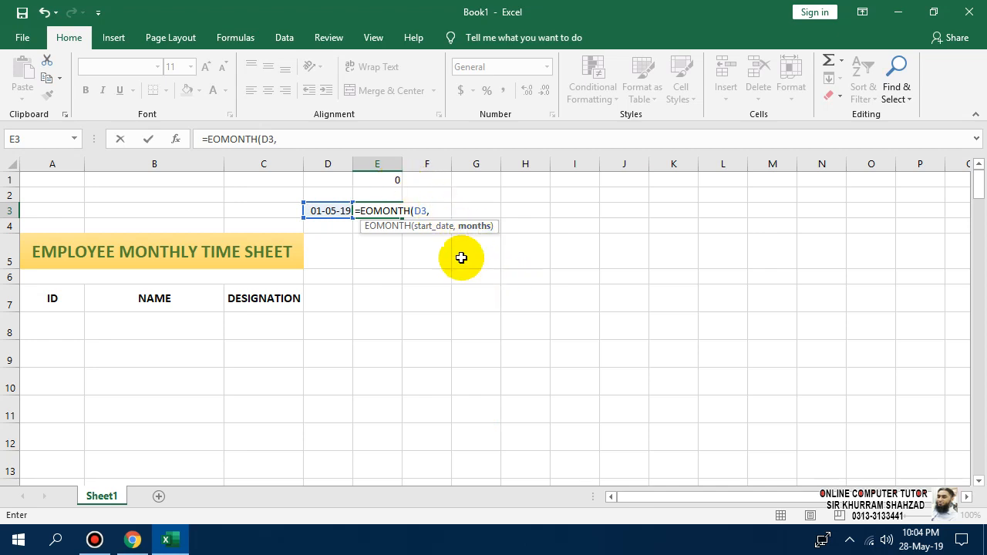
left_click(387, 178)
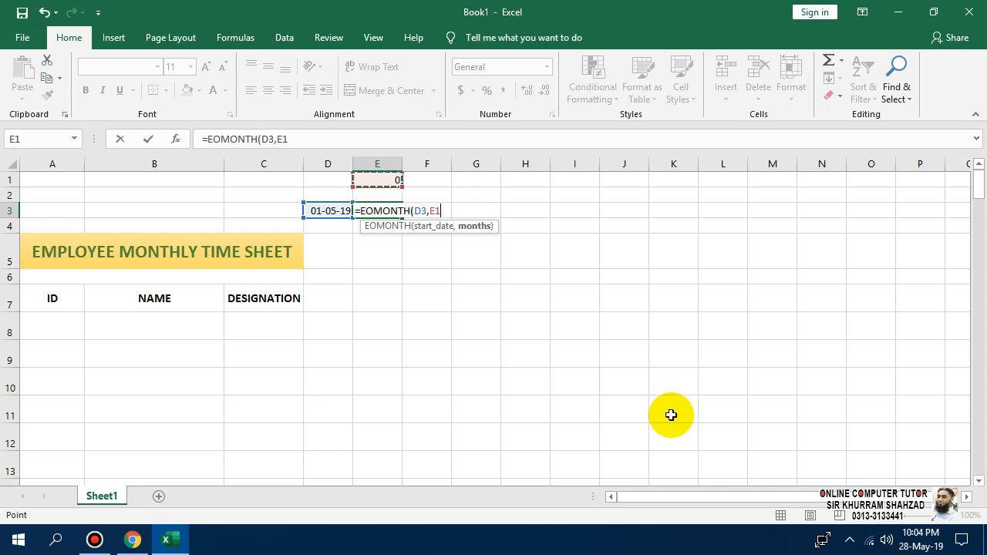
type(")")
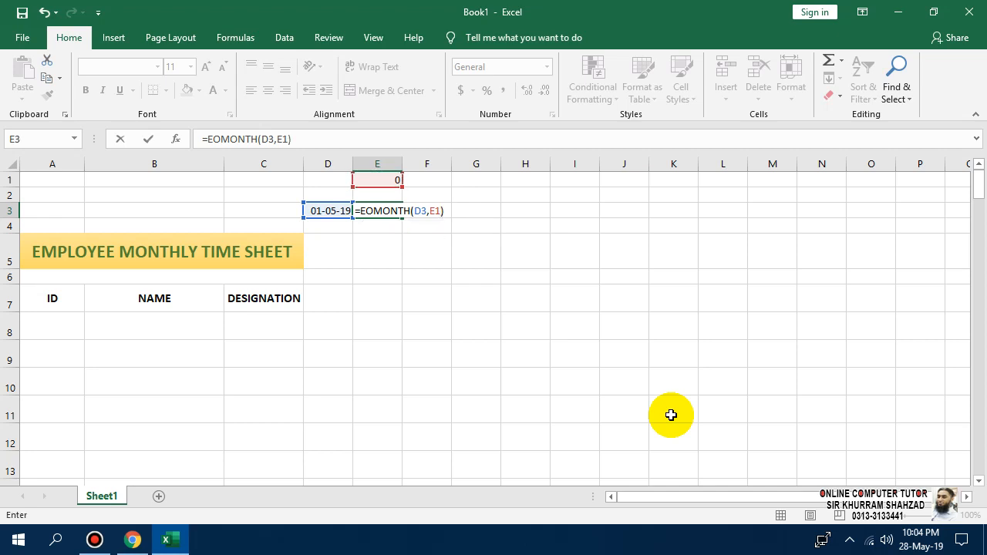
key("Return")
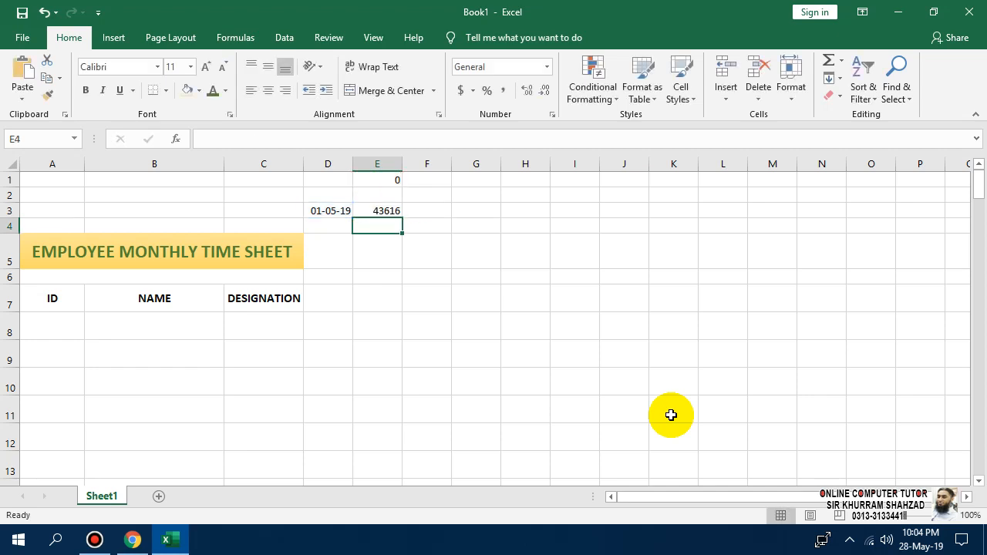
Format E3 as Short Date so it shows 31-05-19.
left_click(387, 211)
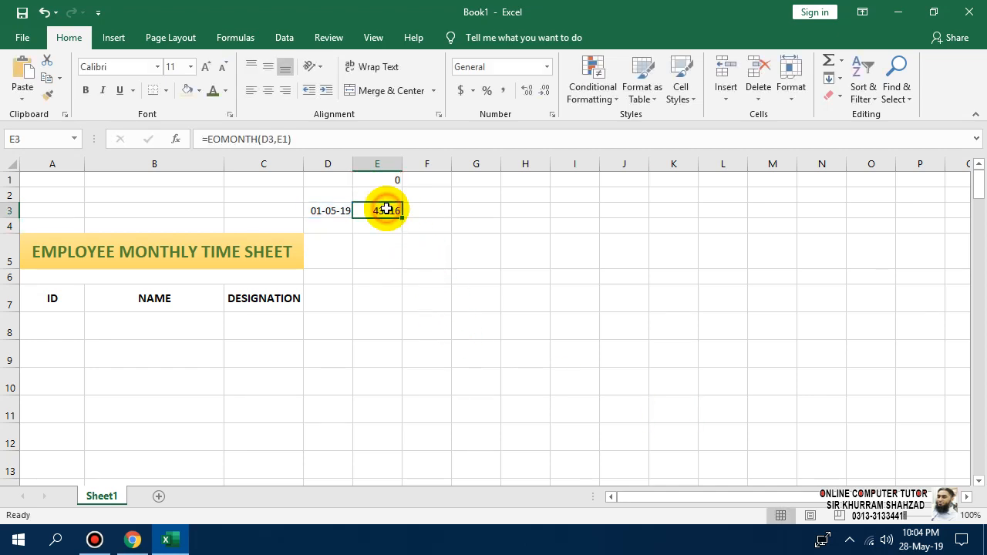
left_click(546, 67)
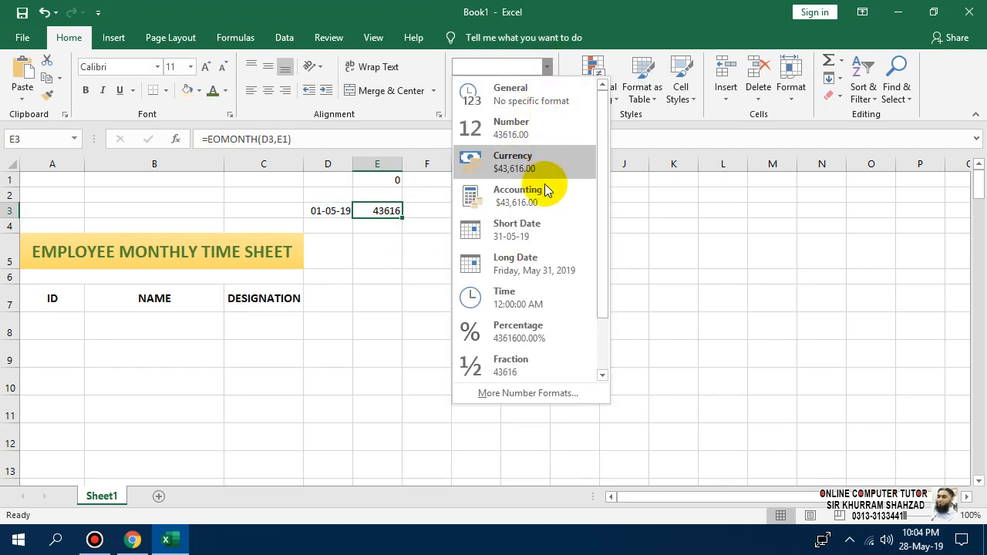
left_click(543, 231)
left_click(390, 239)
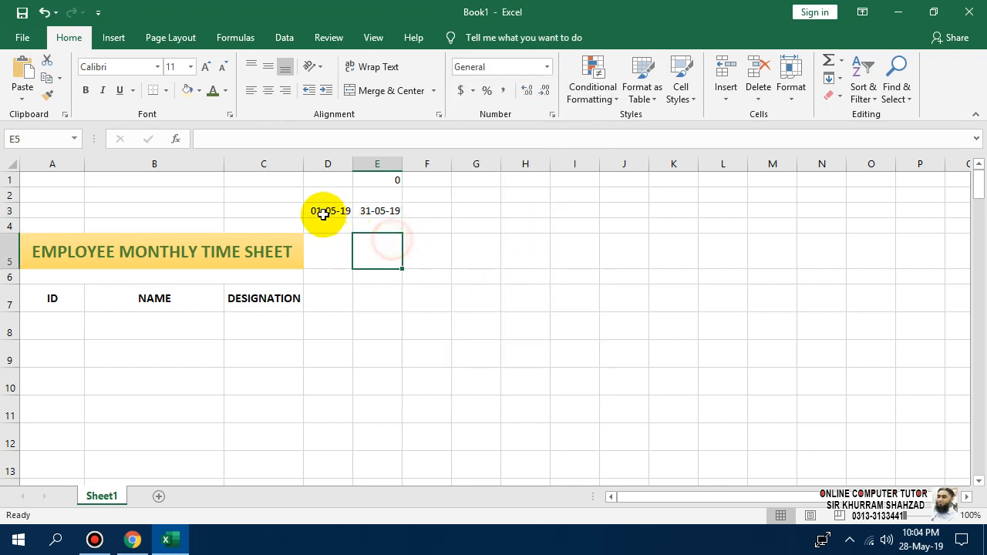
Compare the start date in D3 with the month-end date in E3.
left_click(326, 211)
left_click(378, 215)
left_click(347, 210)
left_click(383, 212)
left_click(342, 214)
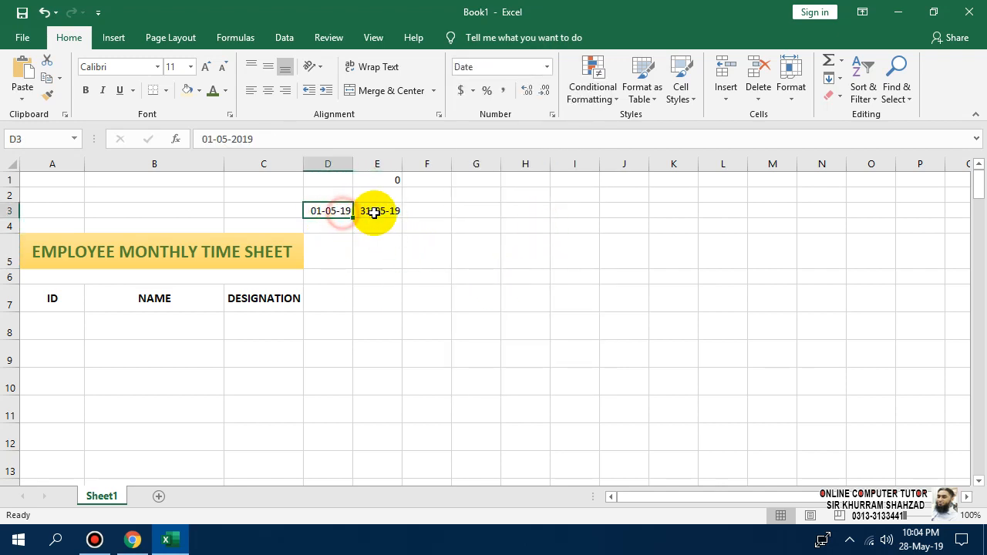
left_click(376, 214)
left_click(339, 213)
left_click(384, 212)
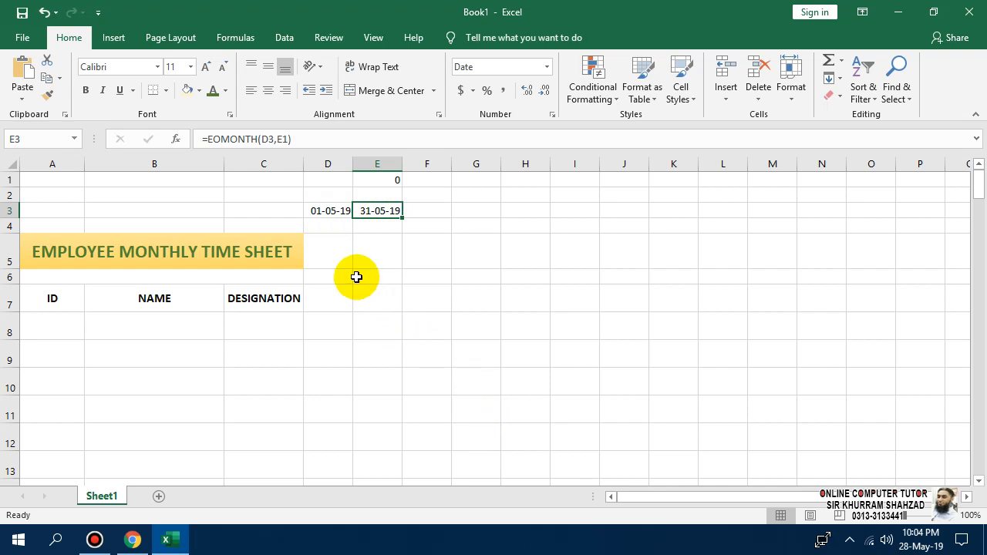
Start a =DAYS formula in D4, then cancel it.
left_click(330, 226)
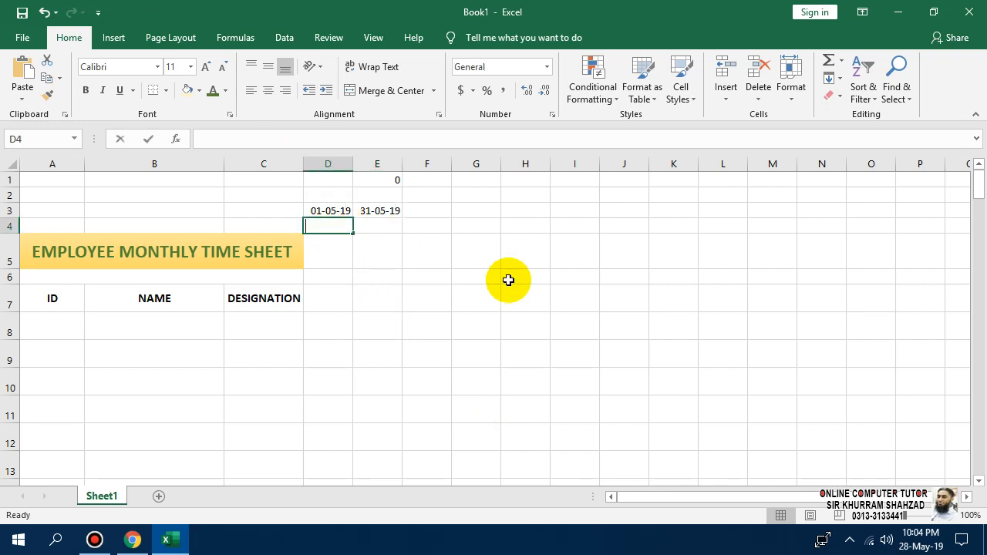
type("=DAYS")
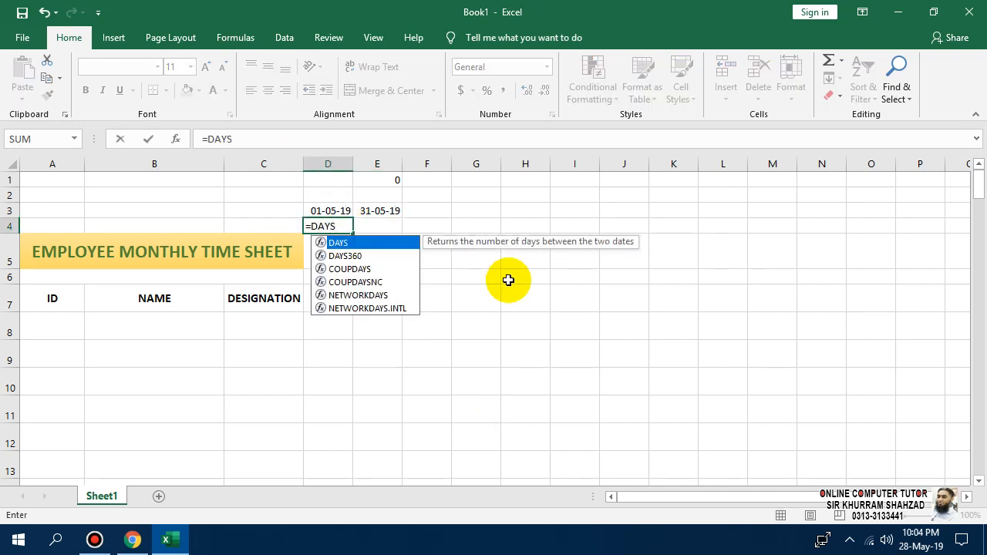
key("Escape")
key("Escape")
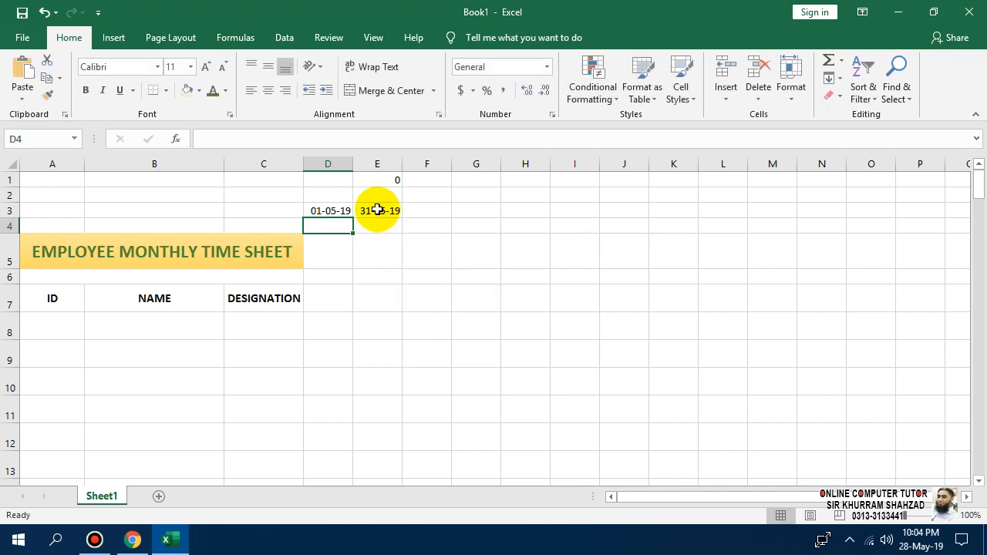
Delete the EOMONTH formula from E3, leaving it empty.
left_click(377, 209)
key("Delete")
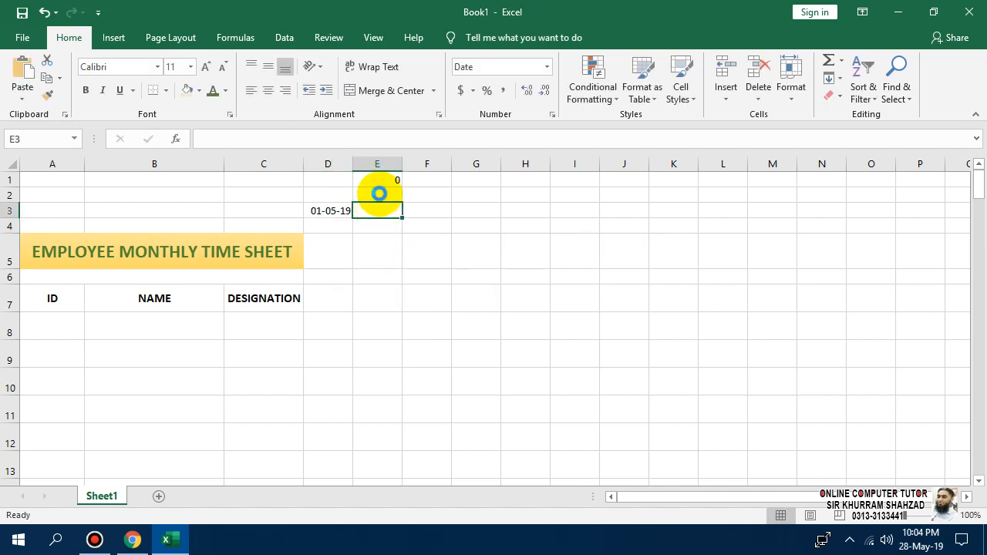
scroll(378, 194, "up", 4)
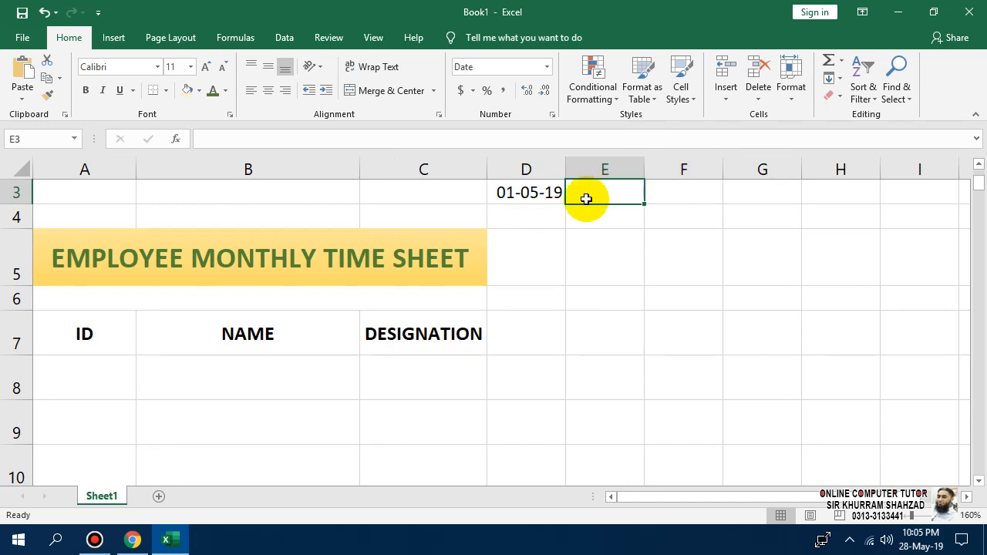
left_click(978, 163)
left_click(978, 164)
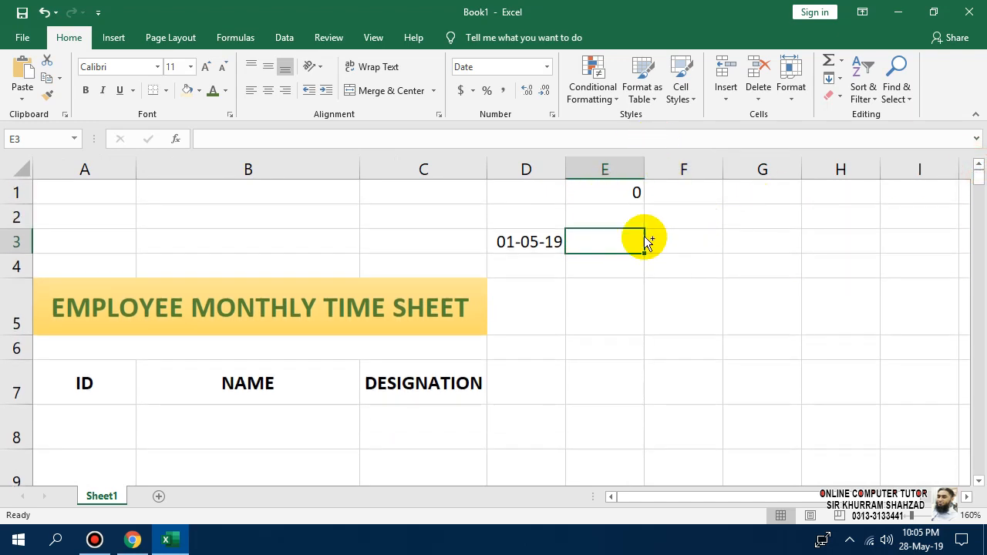
scroll(637, 242, "up", 2)
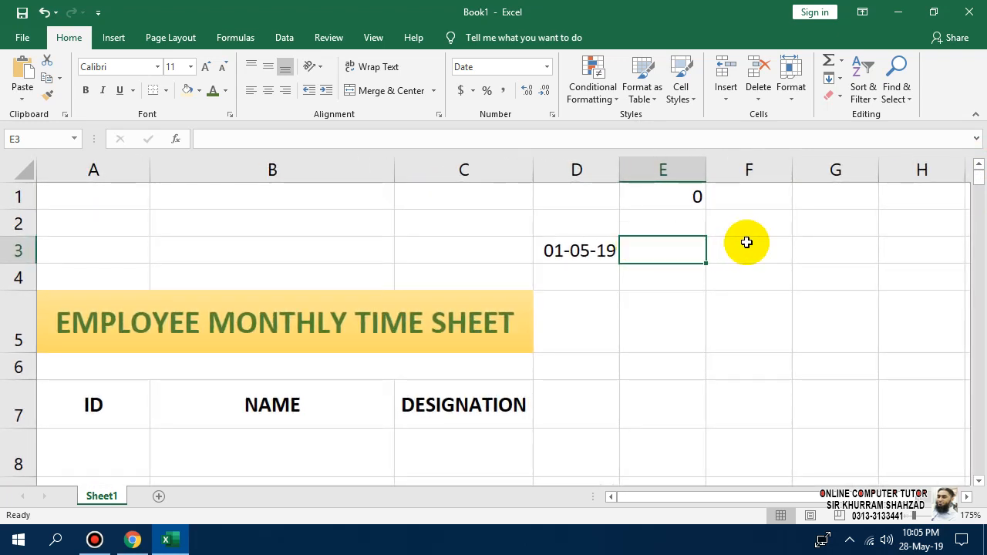
left_click(823, 540)
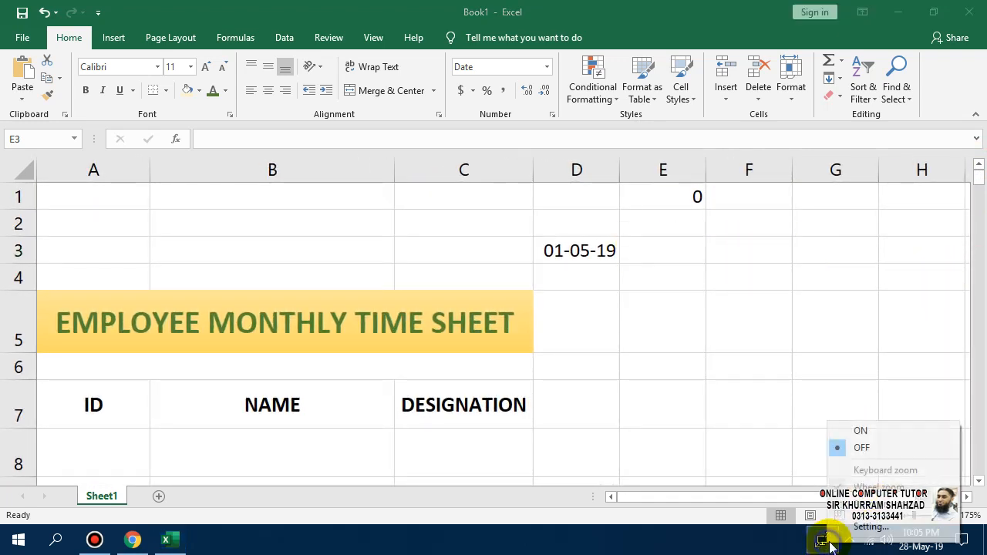
left_click(858, 430)
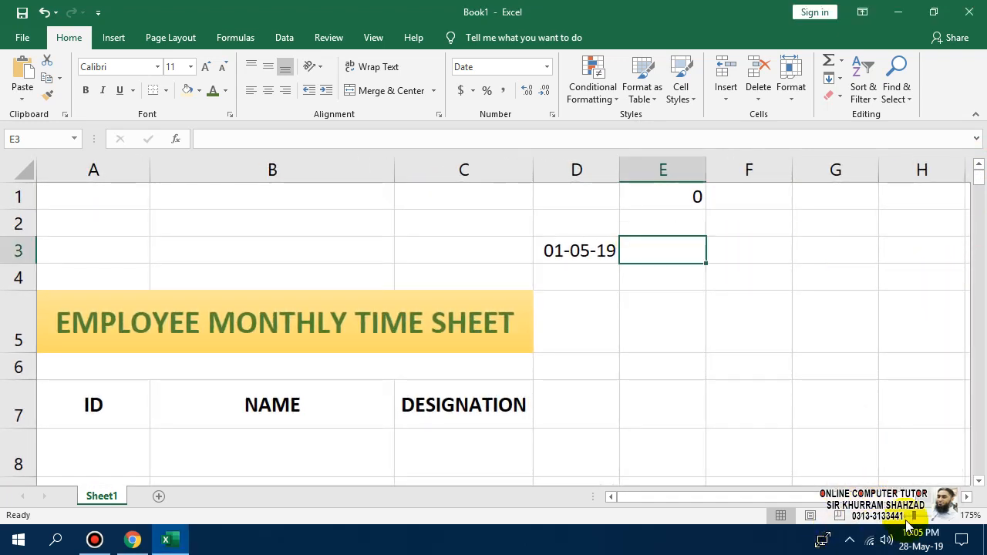
scroll(701, 429, "down", 4)
scroll(363, 199, "up", 4)
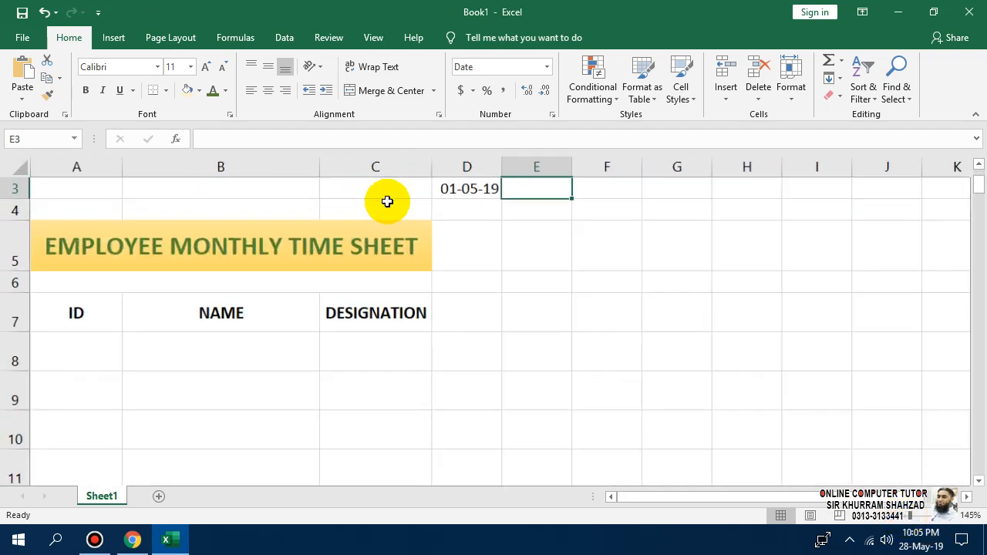
scroll(502, 208, "up", 2)
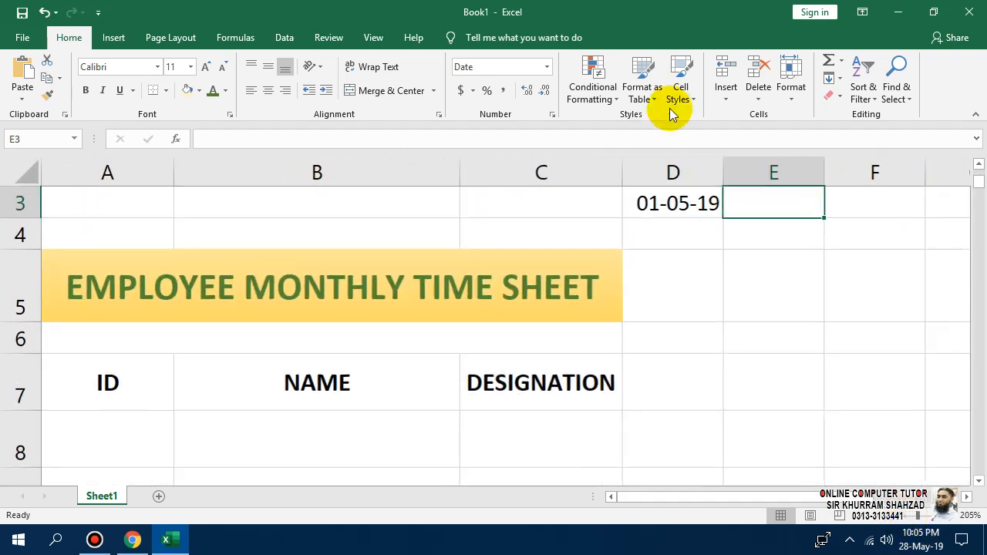
left_click(813, 545)
left_click(848, 431)
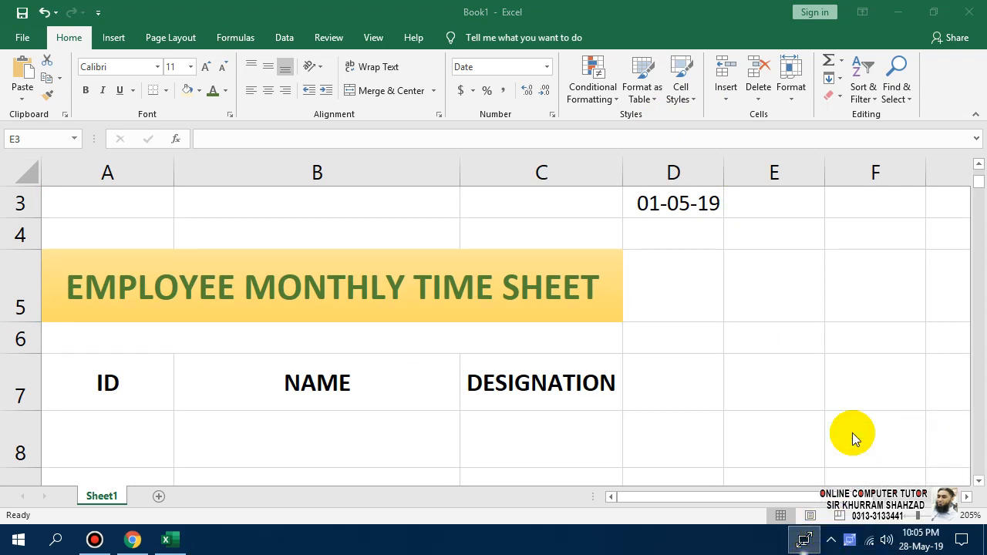
left_click(794, 542)
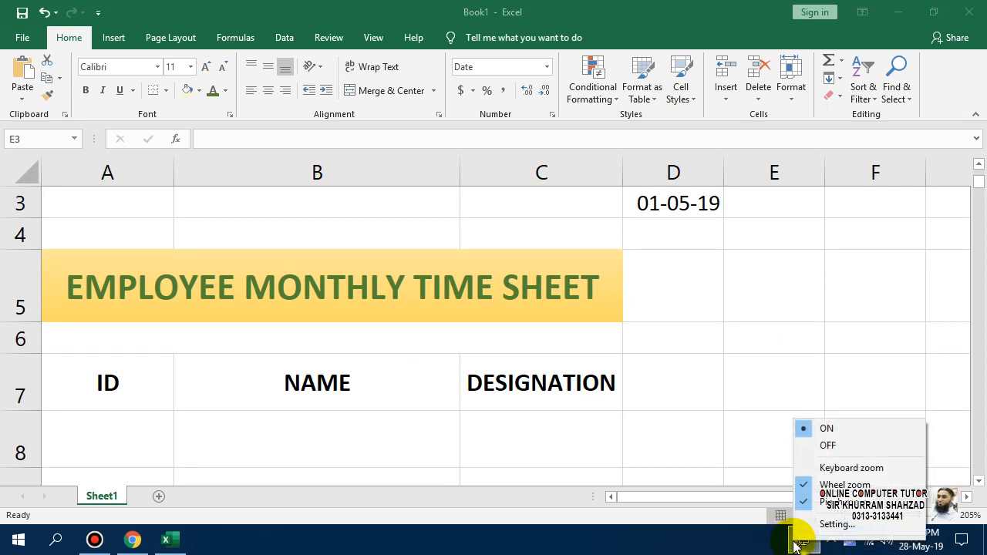
left_click(766, 545)
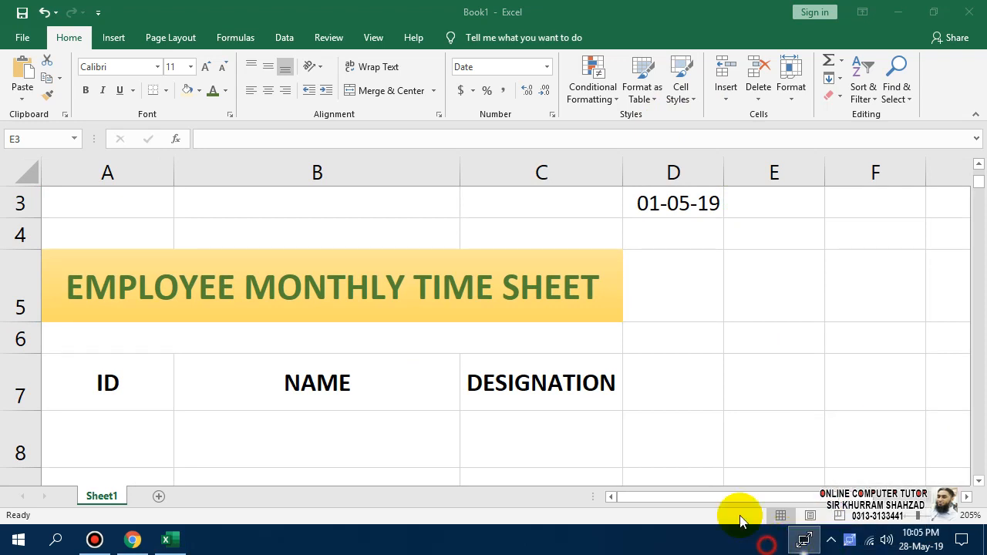
left_click(903, 520)
scroll(635, 311, "down", 5)
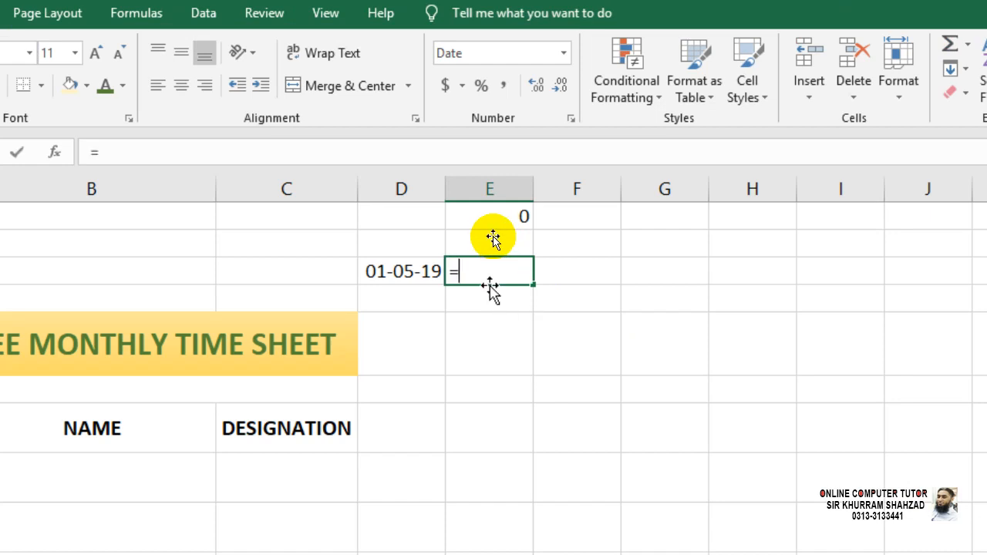
Enter =EOMONTH(D3,E1) in E3 so it shows the month's last day, 31-05-19.
type("EOMONTH(")
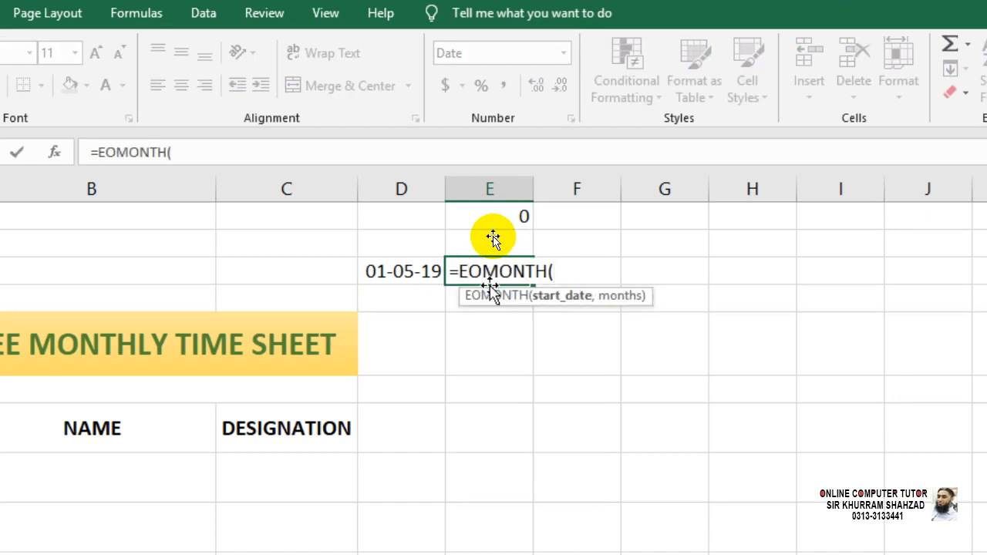
left_click(366, 270)
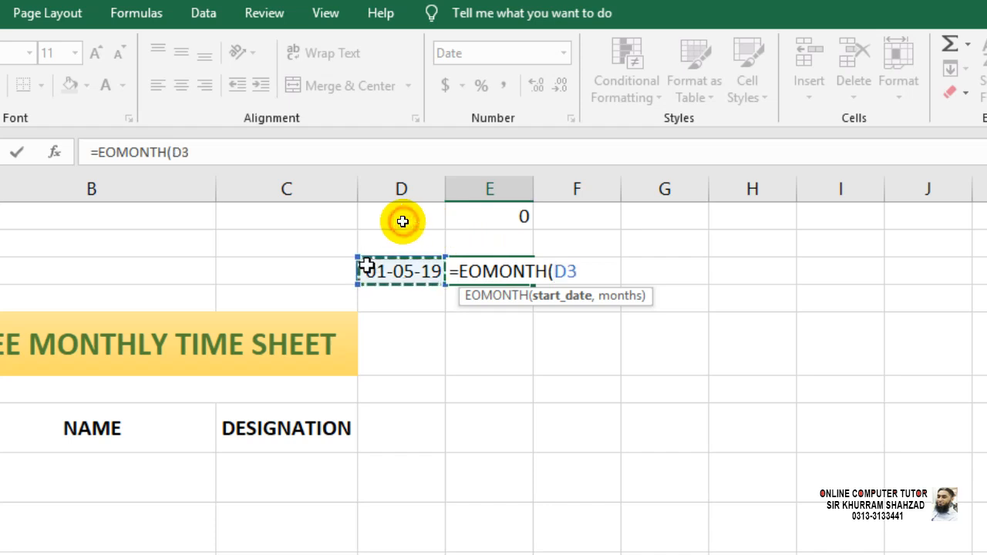
type(",")
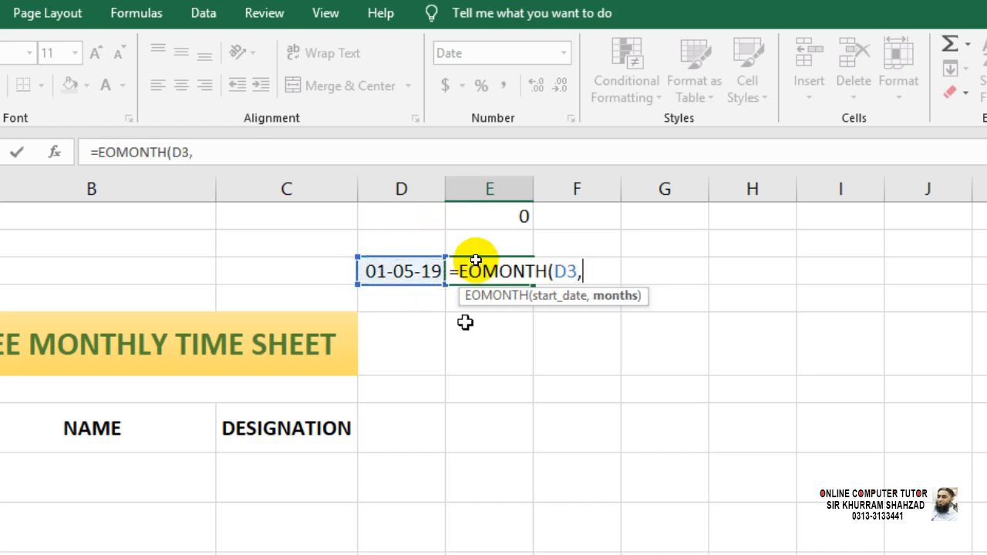
left_click(496, 219)
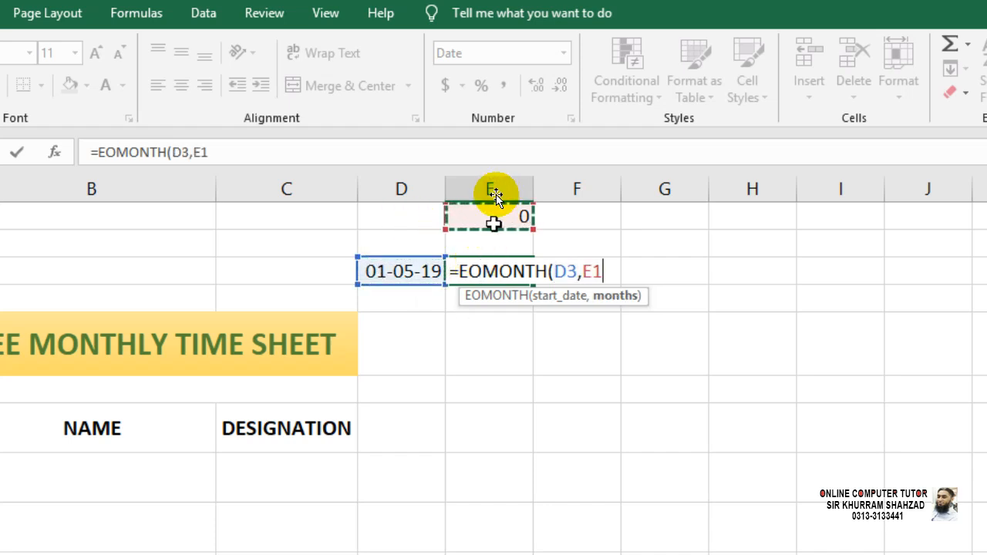
type(")")
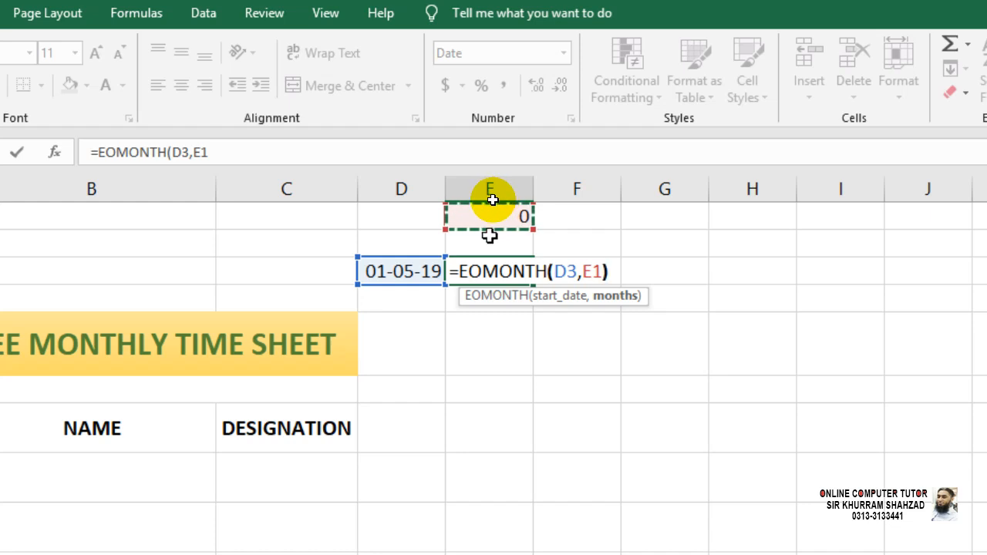
key("Return")
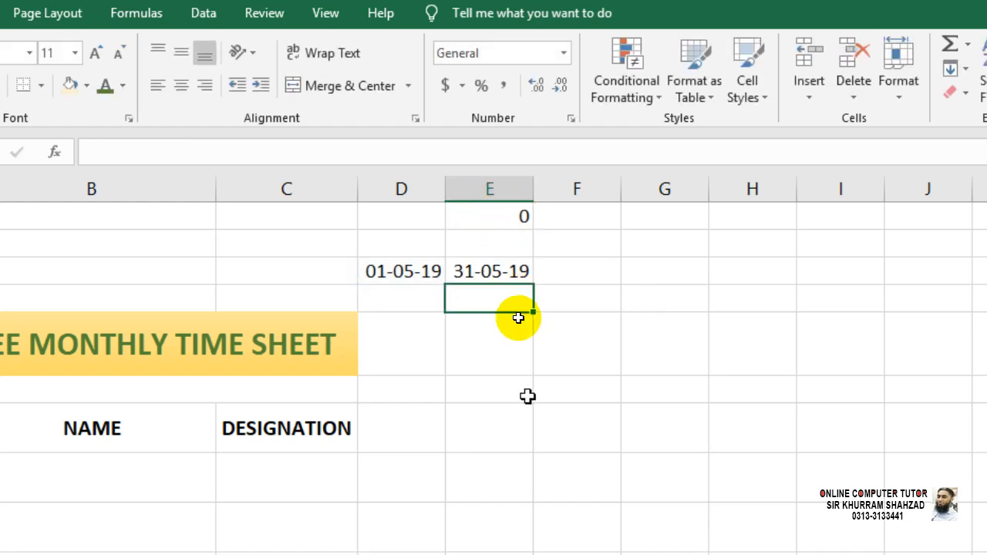
Test the month offset by setting E1 to 1, then restore it to 0 and recheck E3.
left_click(505, 218)
type("1")
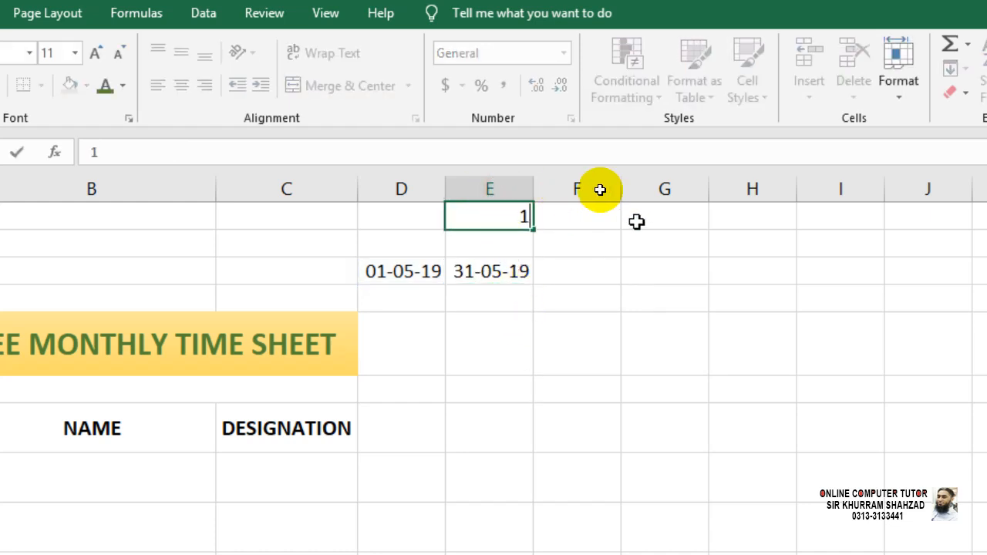
key("Return")
key("Down")
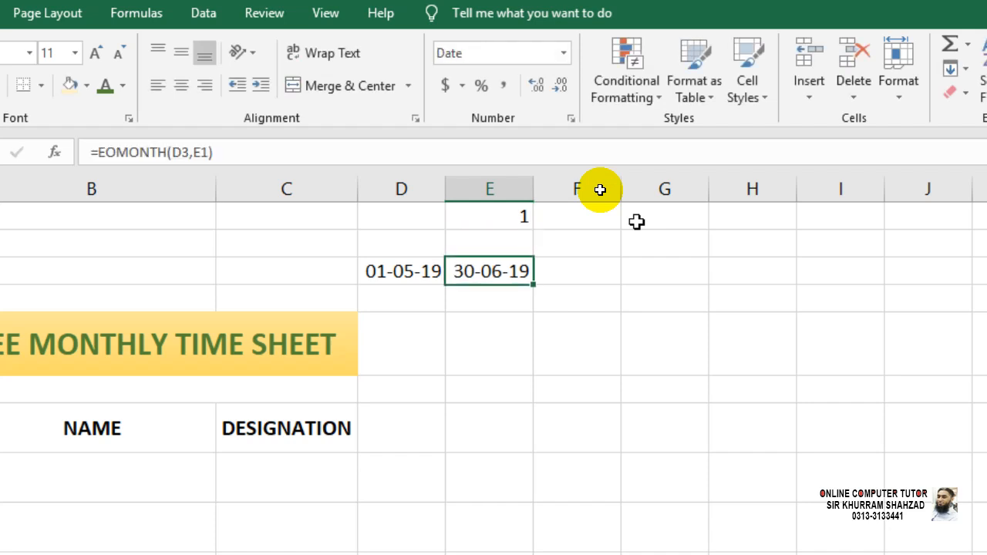
key("Up")
key("Up")
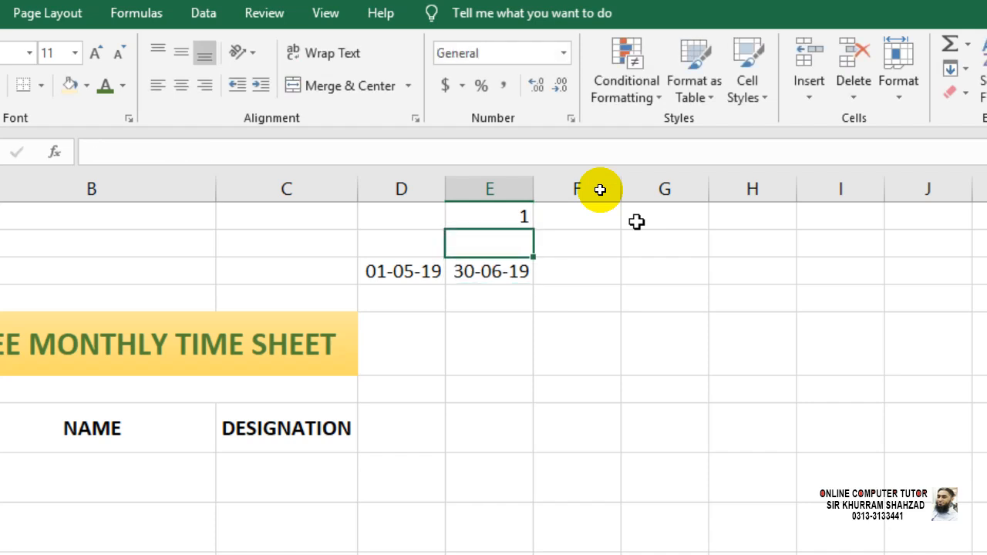
key("Return")
key("Down")
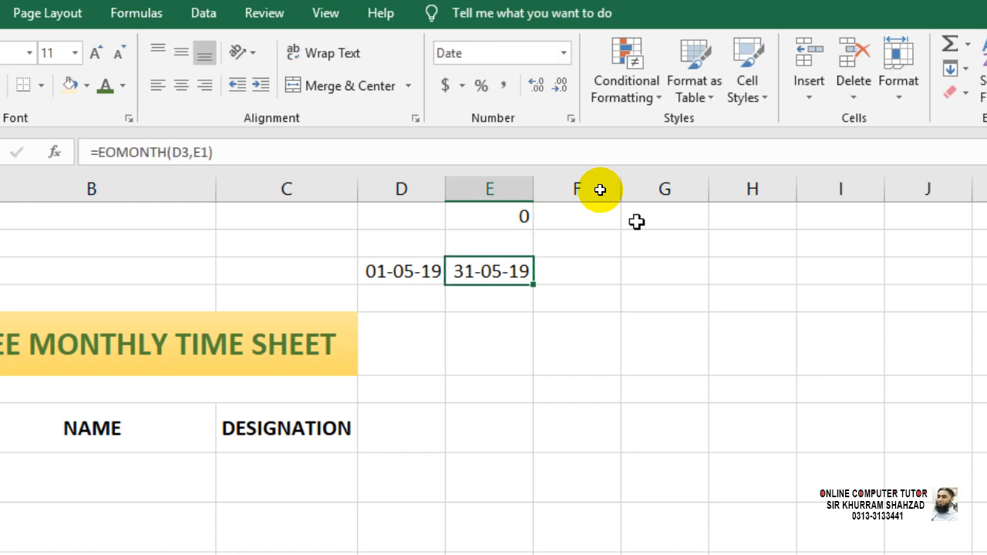
key("Left")
key("Right")
left_click(379, 302)
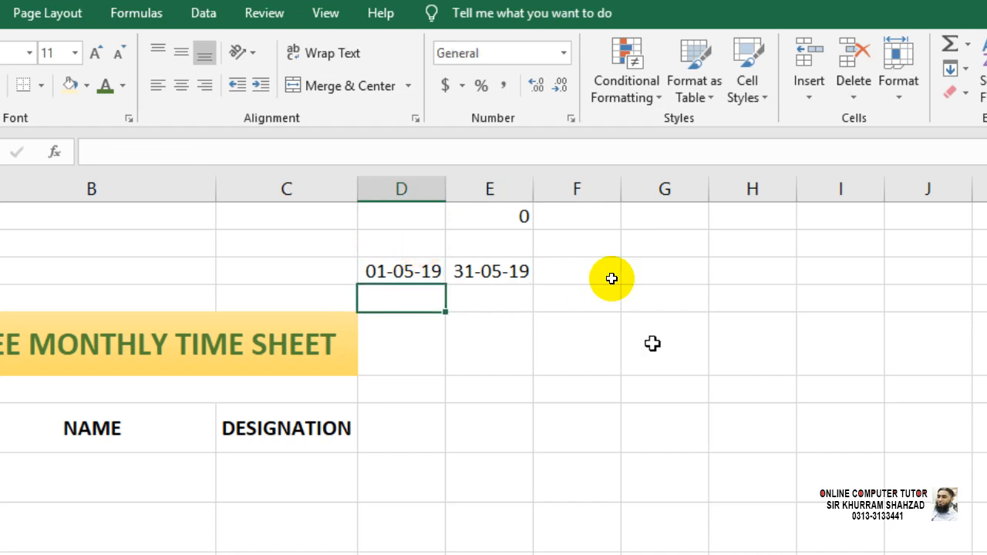
Enter =DAYS(E3+1,D3) in D4 to return 31, then review the D4 and E3 formulas.
type("=DAYS")
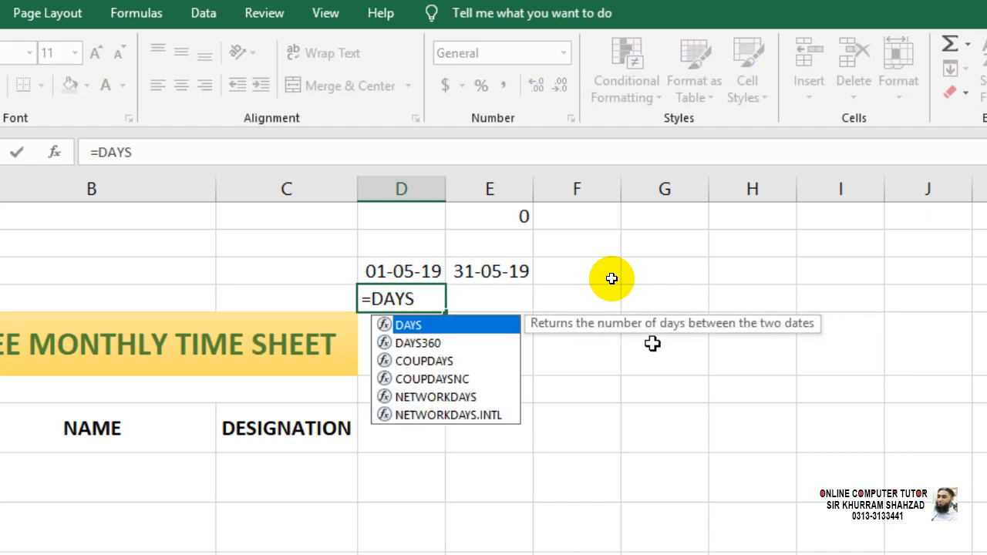
type("(")
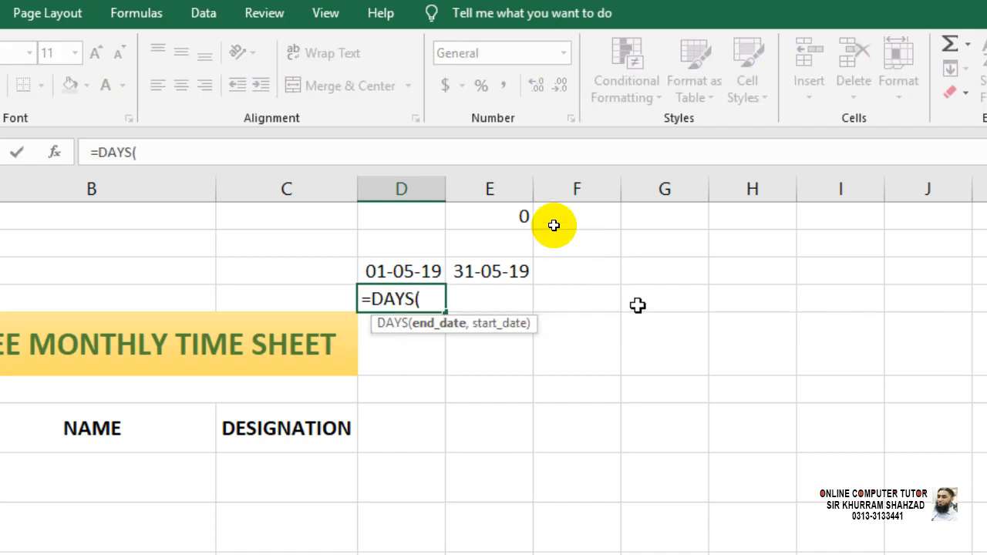
left_click(521, 270)
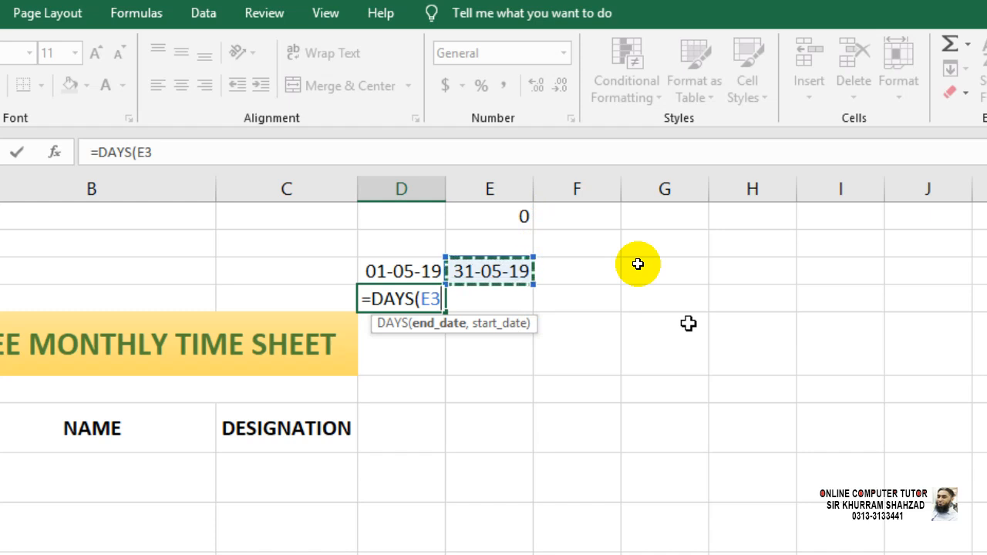
type("+1,")
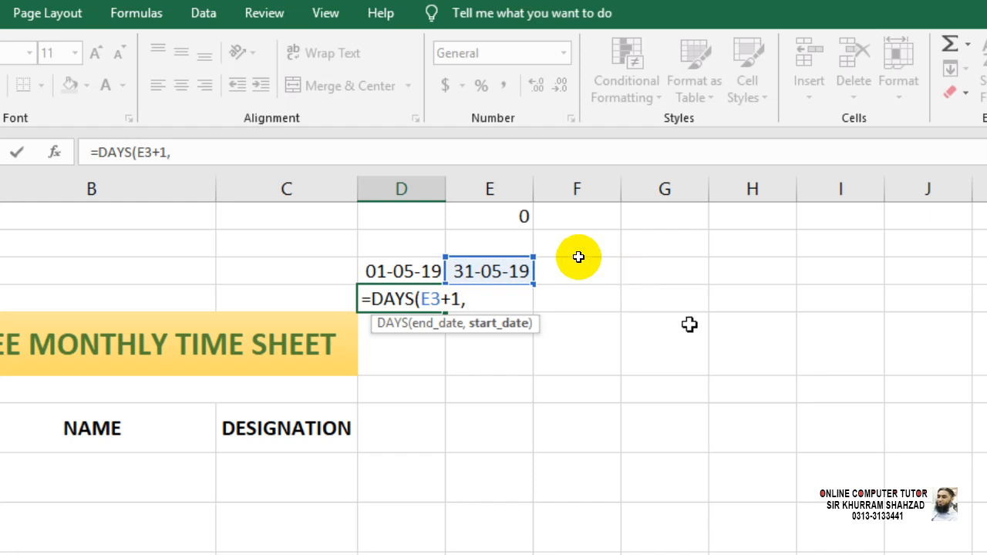
left_click(417, 272)
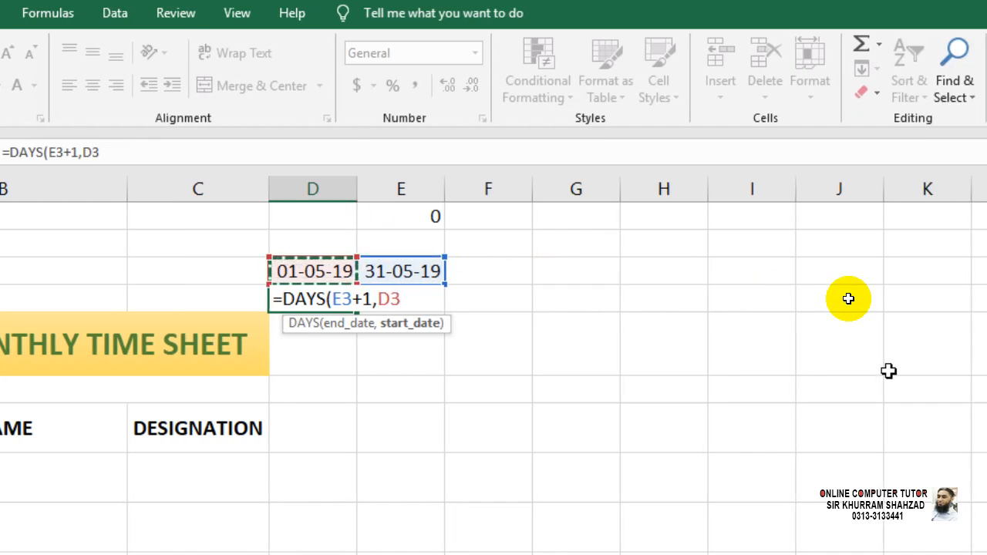
type(")")
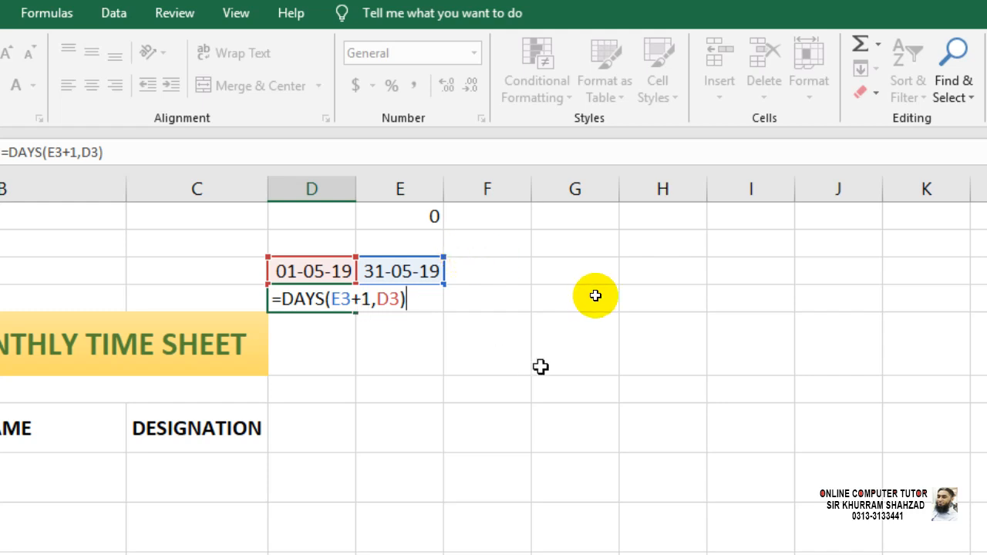
key("Return")
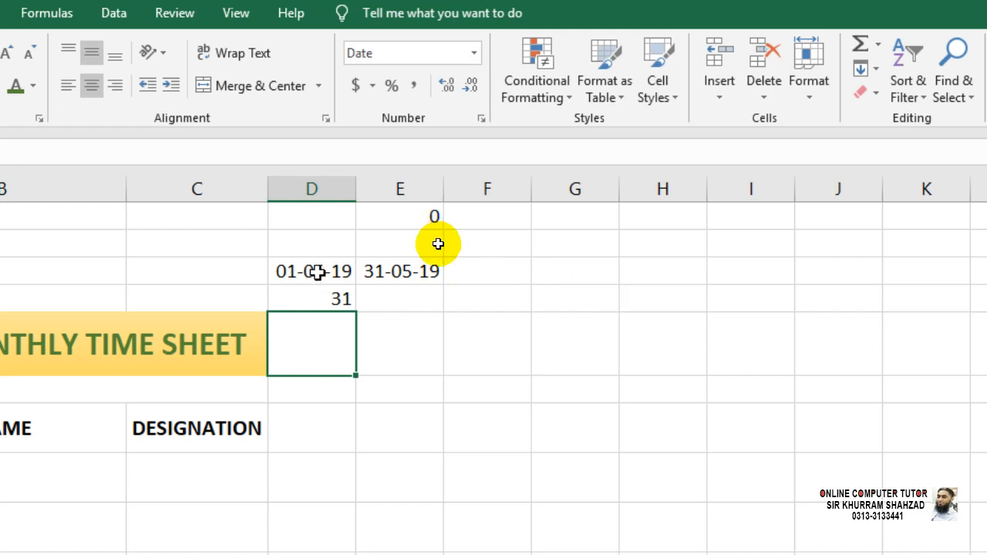
left_click(326, 297)
left_click(388, 274)
left_click(342, 298)
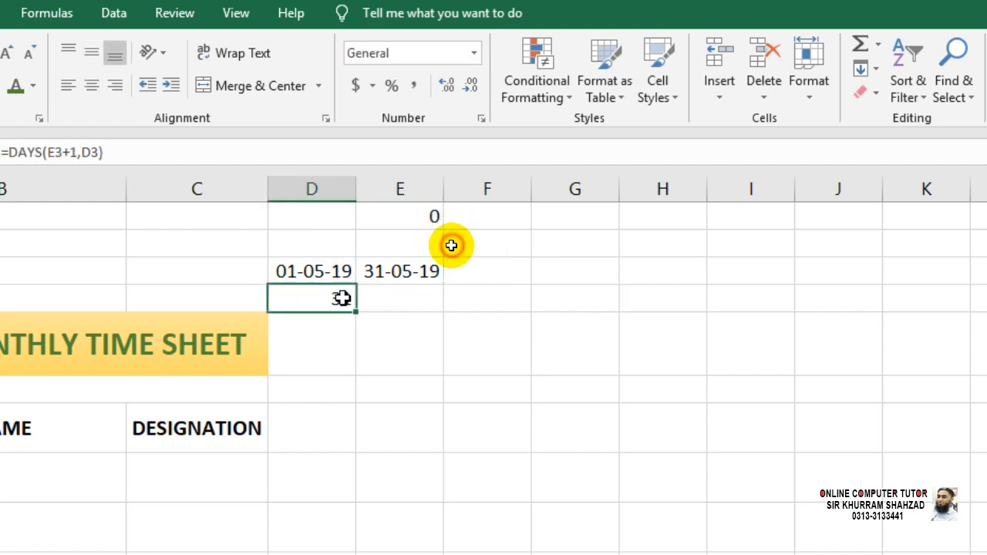
Type the headings START DATE in D2 and END DATE in E2.
left_click(296, 254)
type("STA")
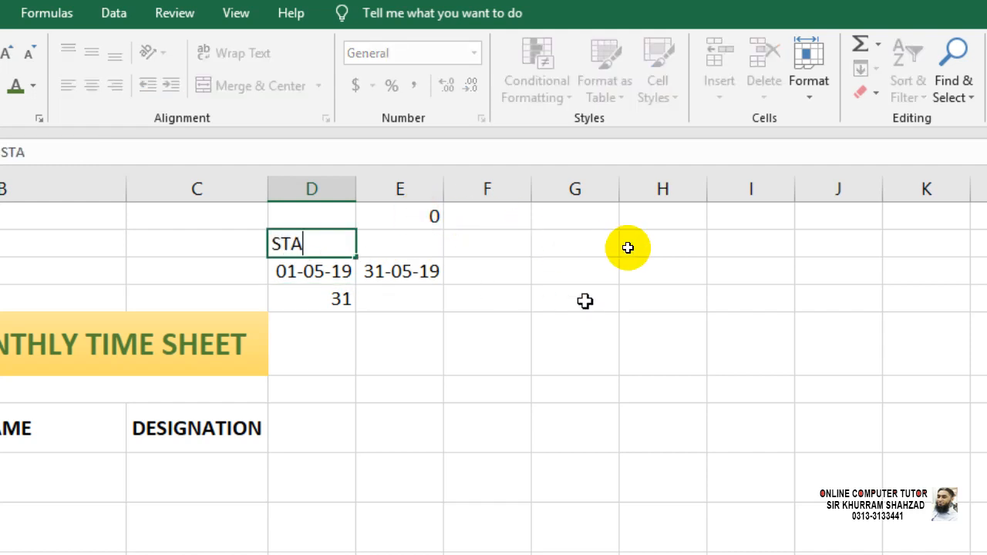
type("RT DATE")
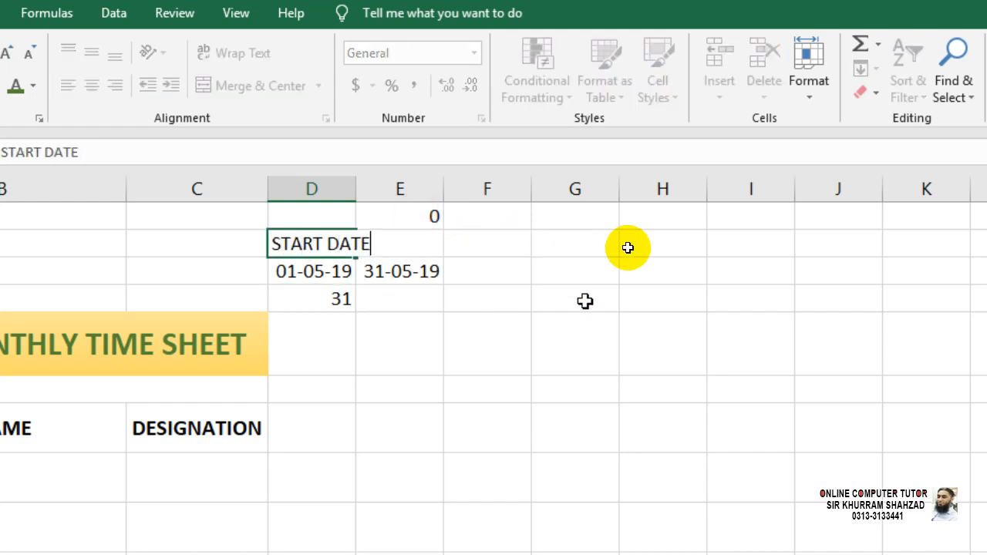
key("Tab")
type("E")
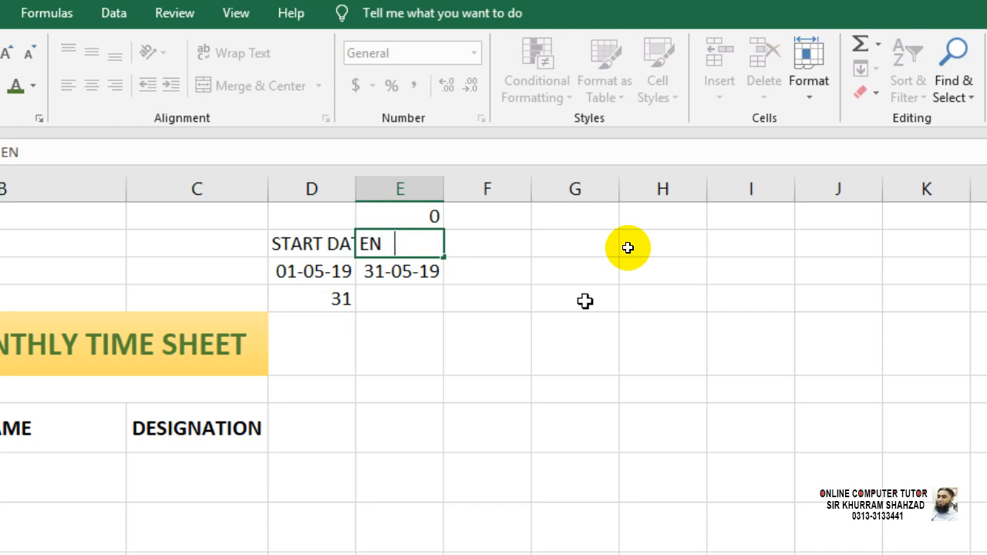
type("ND DATE")
key("Return")
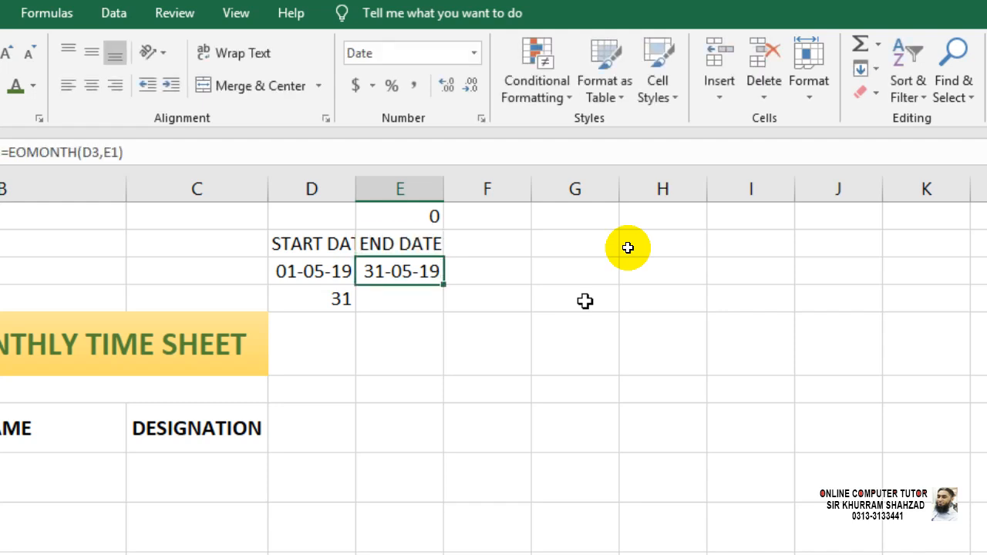
Centre the D2:E2 headings and shrink their font to size 8.
left_click_drag(317, 249, 366, 245)
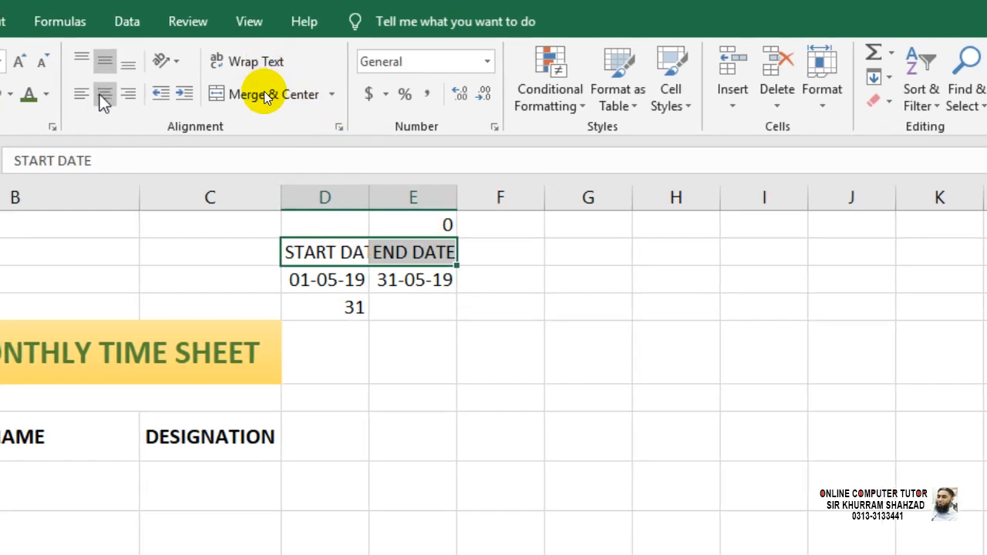
left_click(101, 94)
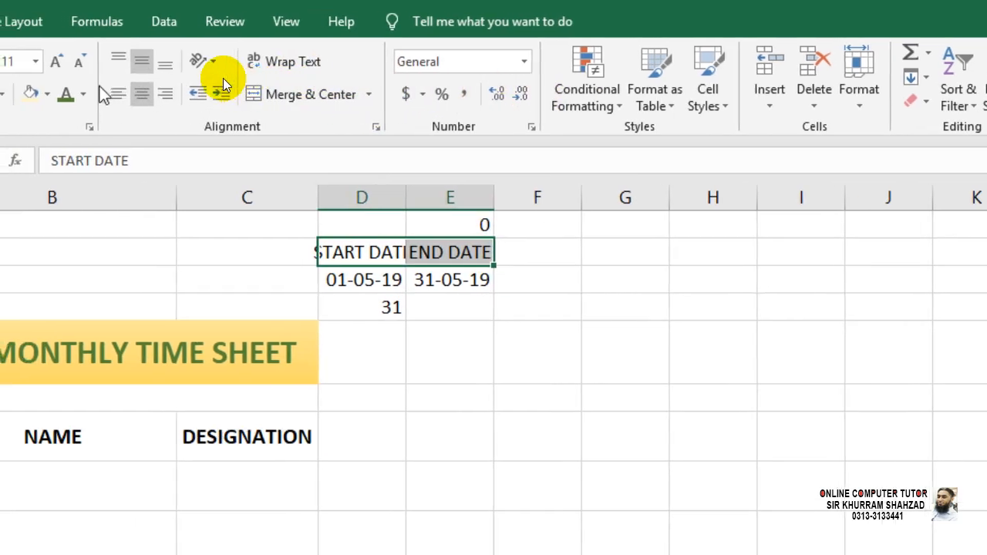
left_click(86, 63)
left_click(86, 63)
left_click(86, 63)
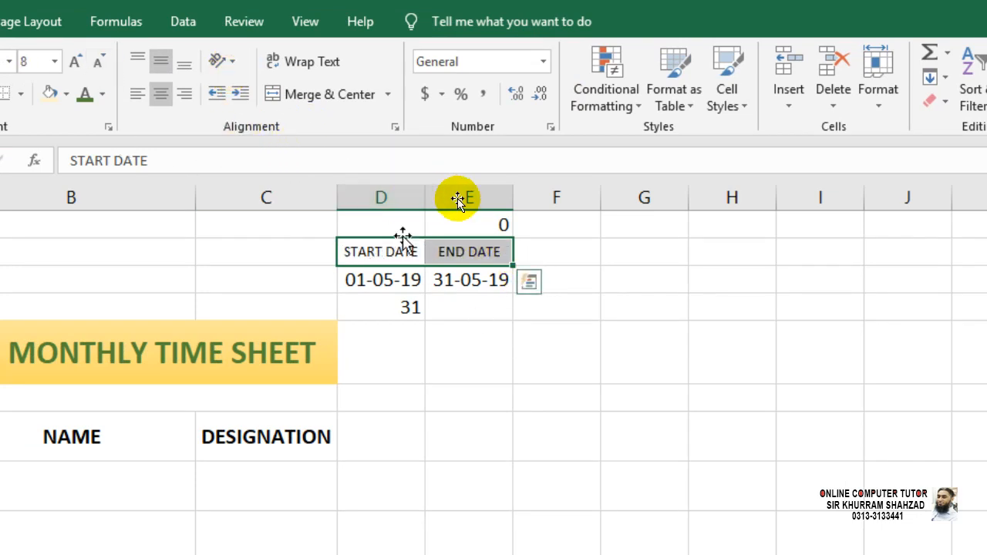
Bold the D2:E2 headings and make D3:E4 8-point, vertically and horizontally centred.
key("ctrl+b")
left_click(485, 331)
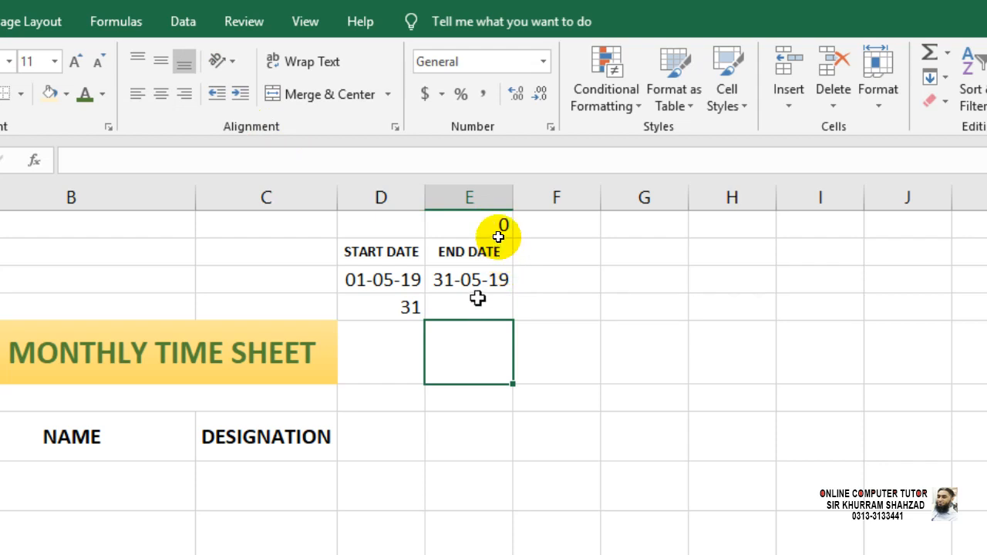
left_click_drag(463, 253, 407, 251)
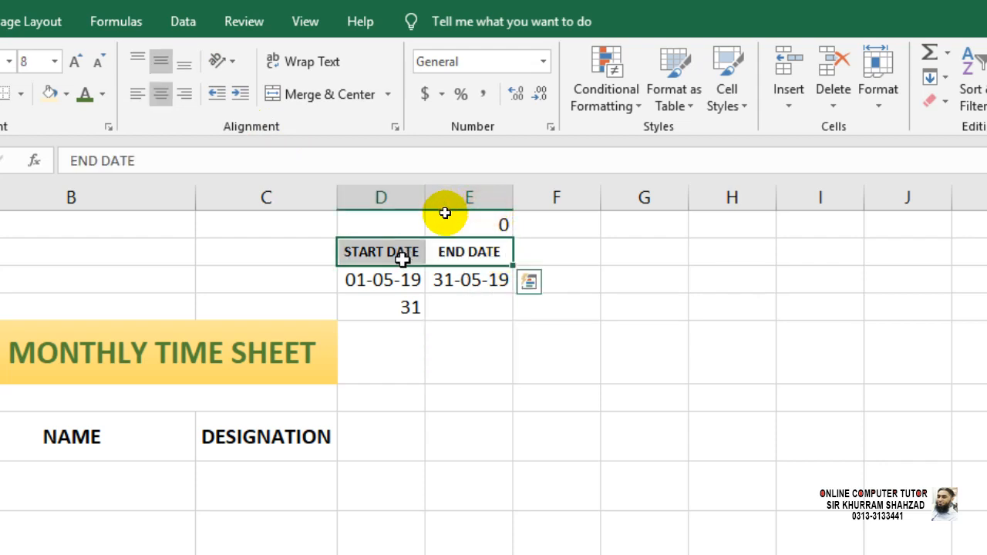
left_click_drag(449, 281, 402, 307)
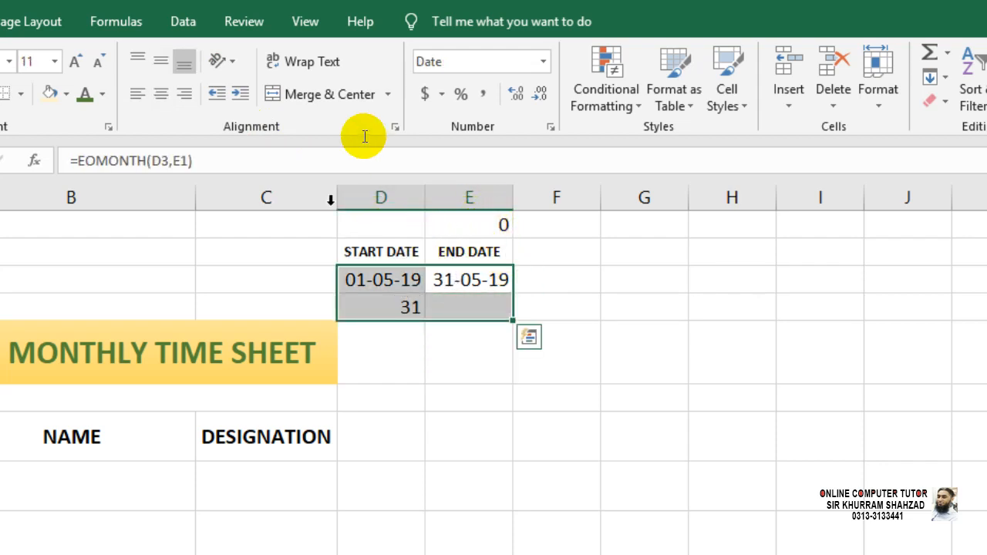
left_click(97, 61)
left_click(98, 62)
left_click(98, 61)
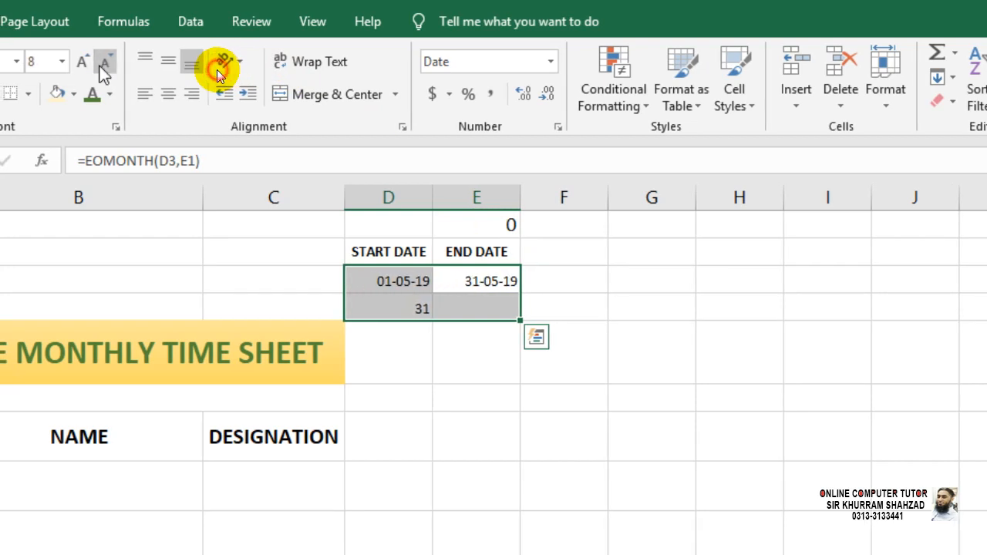
left_click(163, 64)
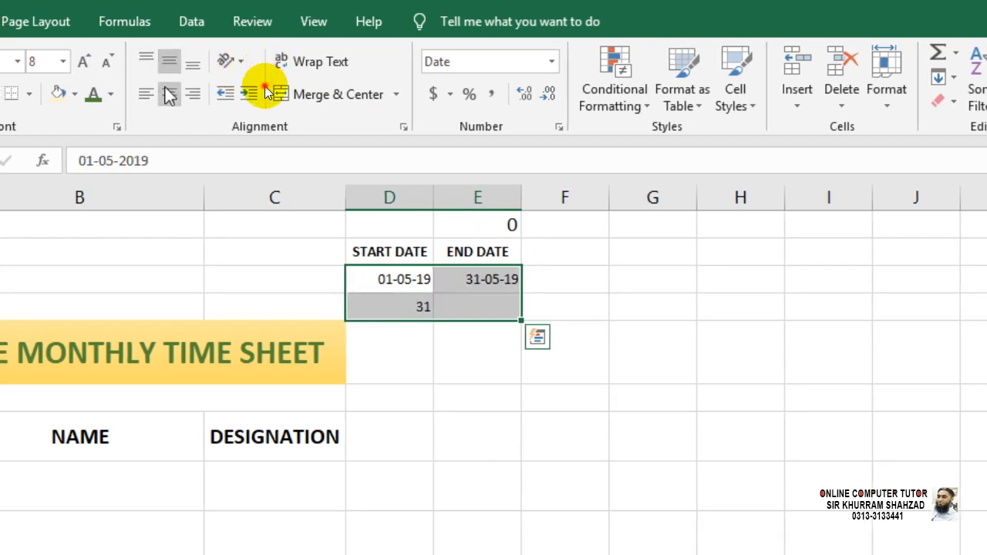
left_click(169, 94)
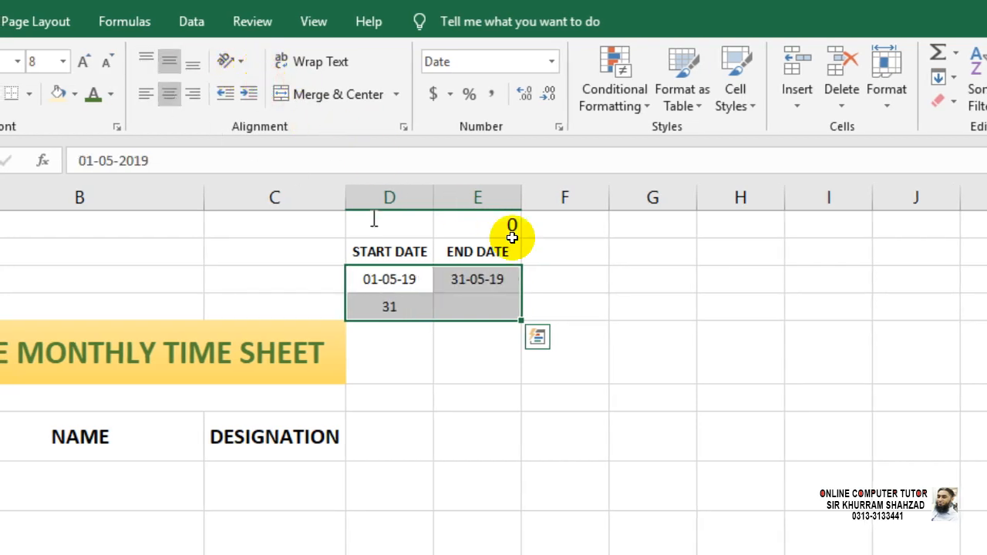
left_click(616, 357)
left_click(468, 304)
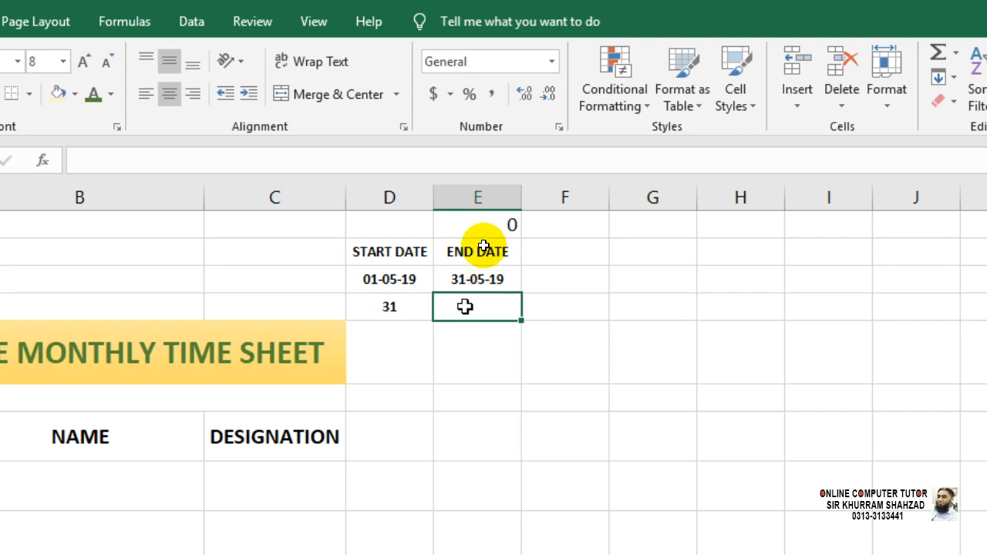
Type 8 in B2, then enter the note DAILY 8HOURS DUTY beside the date headings.
left_click(168, 229)
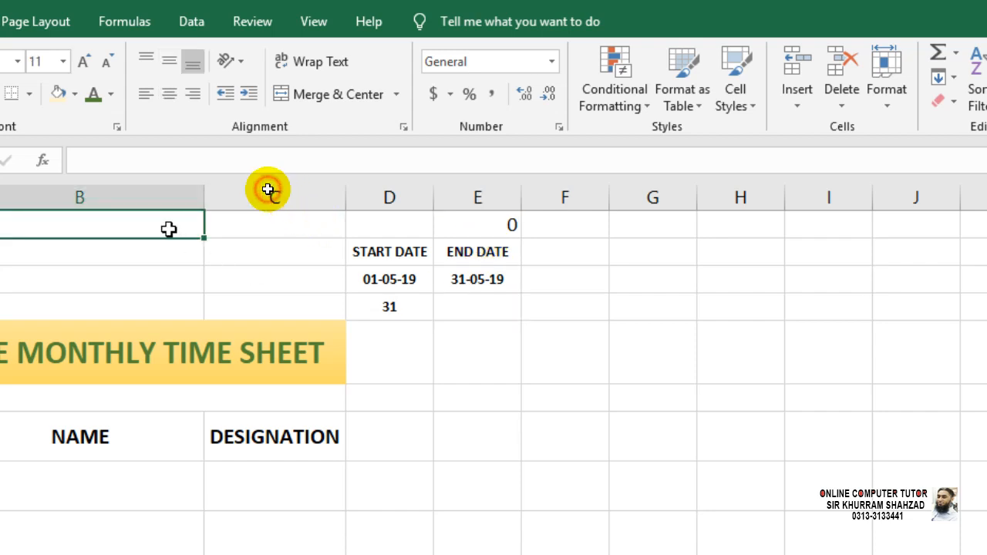
type("8")
key("Return")
key("Right")
key("Right")
key("Right")
key("Right")
key("Right")
key("Right")
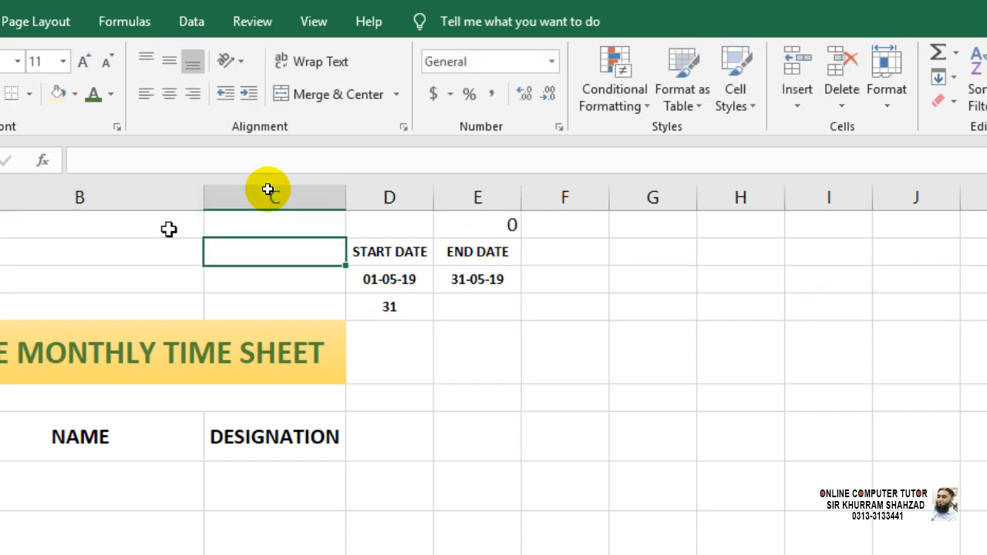
key("Left")
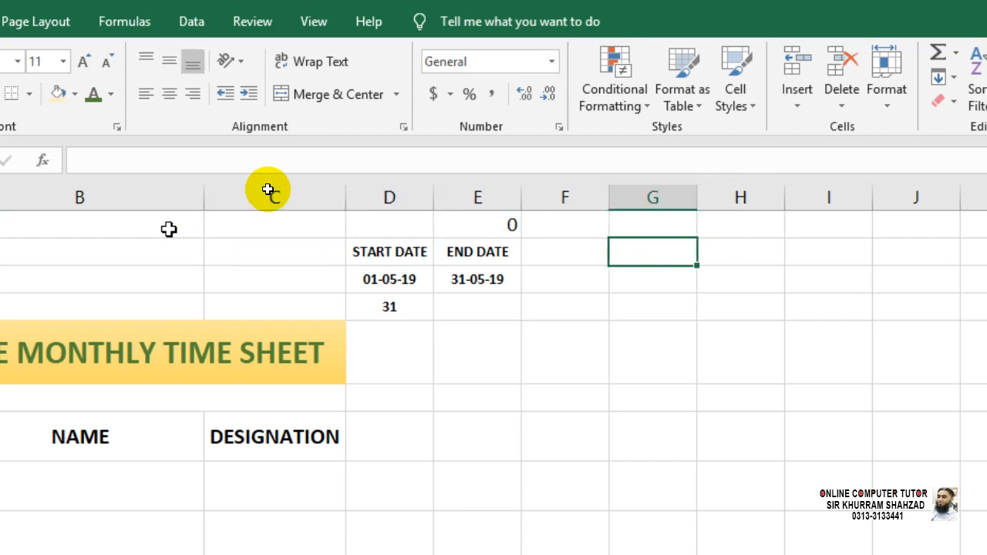
type("DAILY")
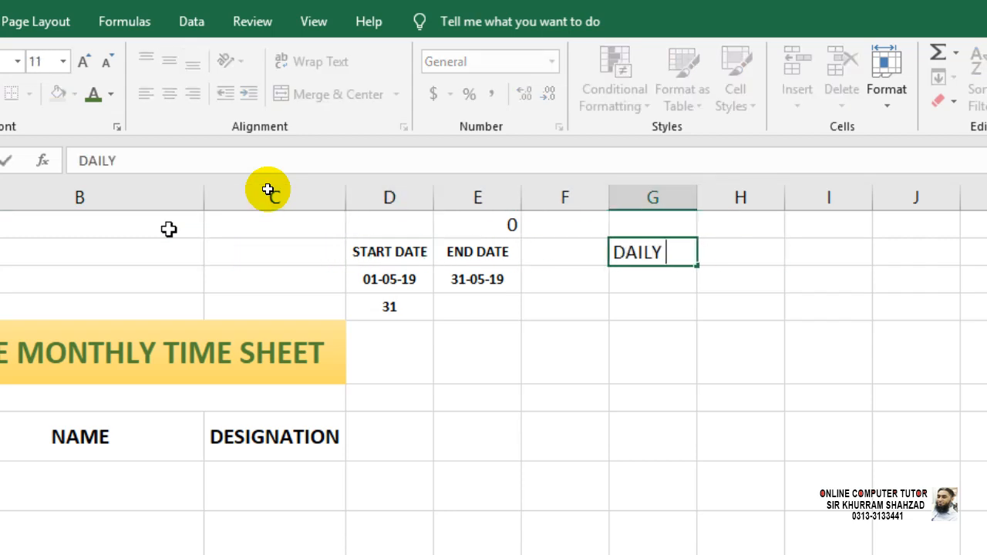
type("8HOURS")
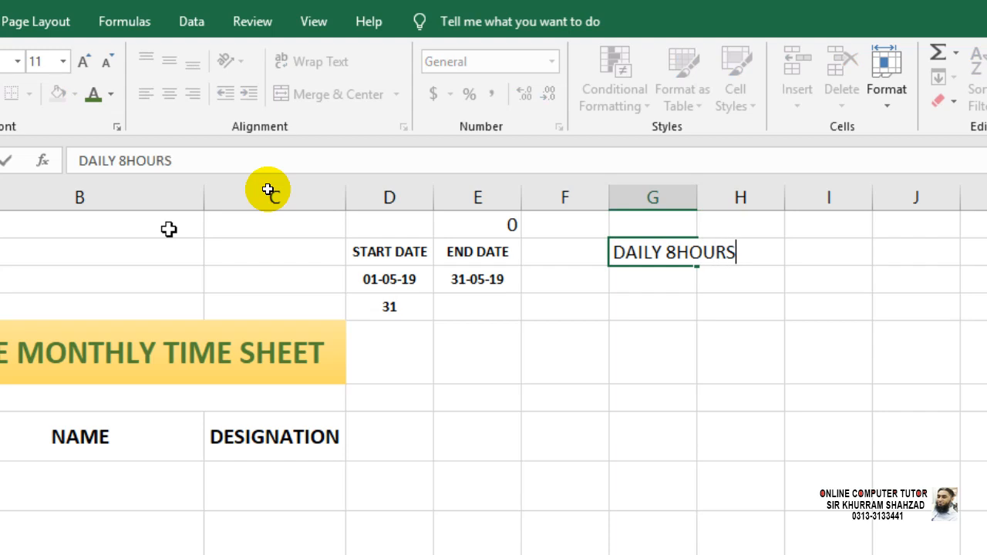
type(" DUTY")
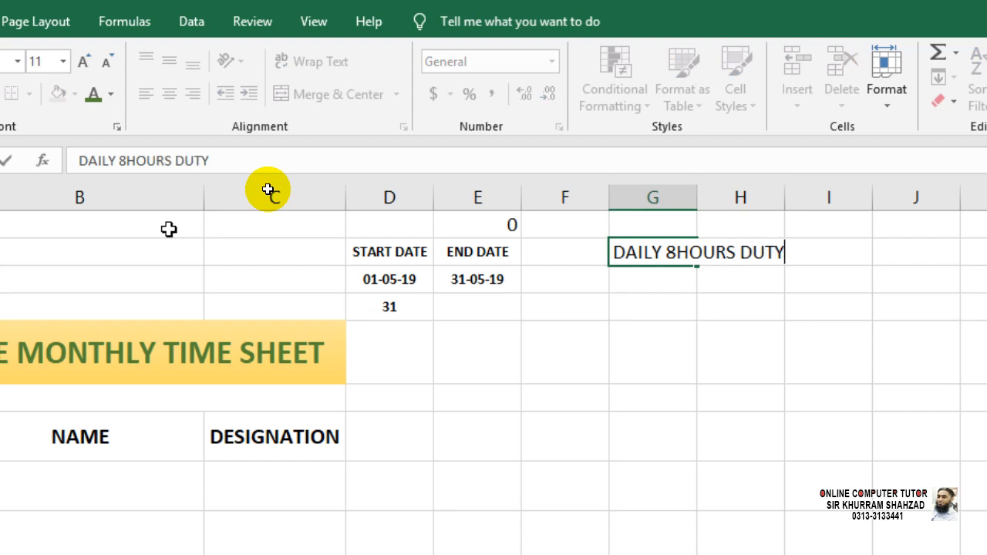
key("Return")
key("Left")
key("Left")
key("Down")
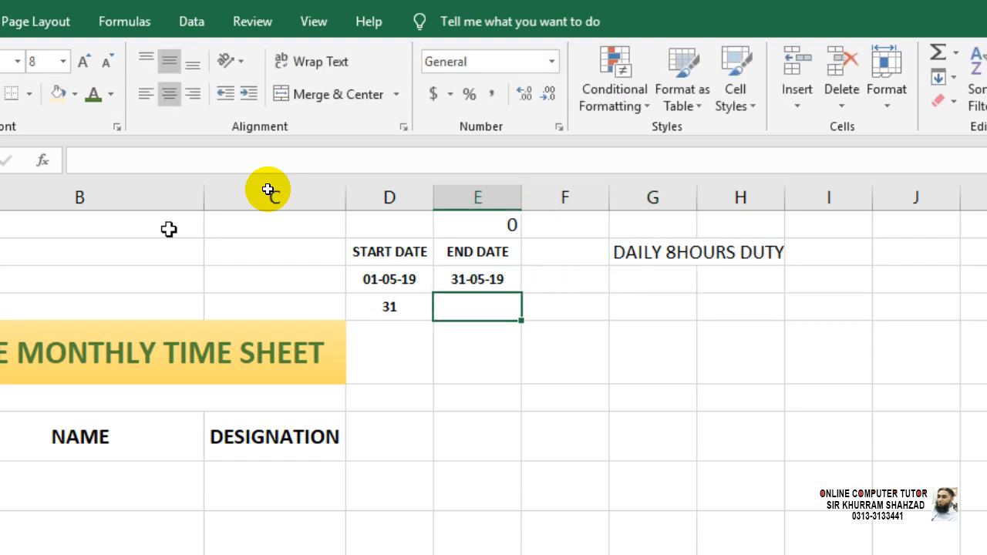
Enter =D4*8 in E4 to total 248 monthly duty hours.
type("=")
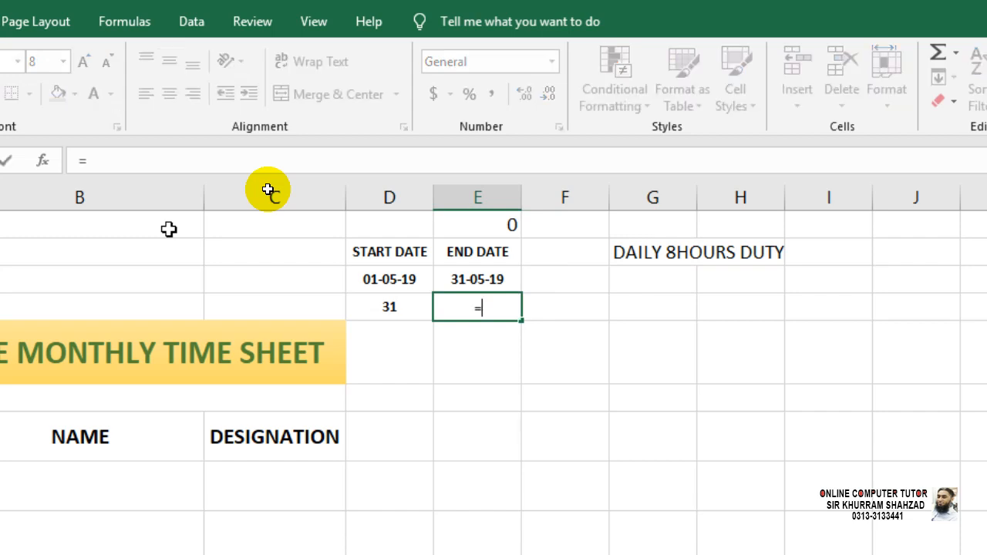
key("Left")
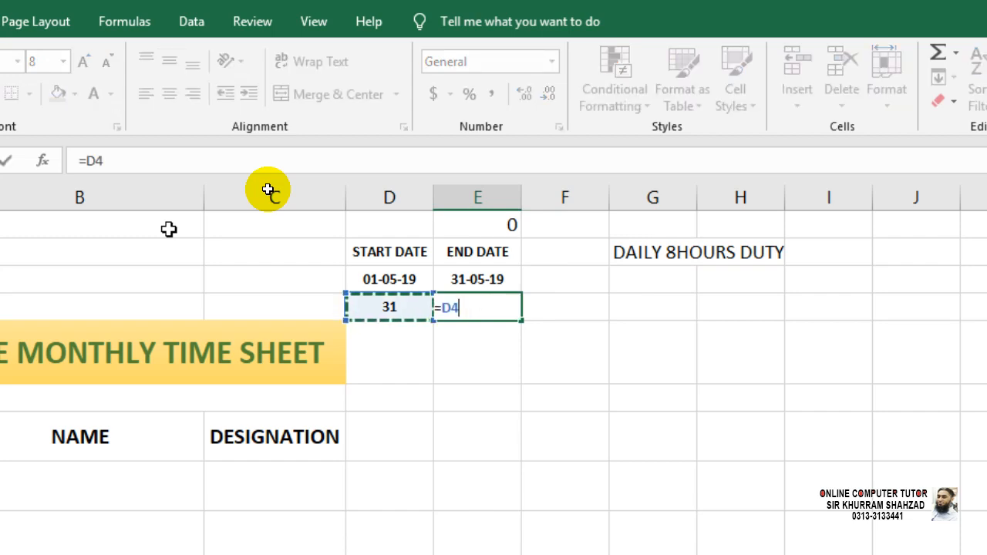
type("*")
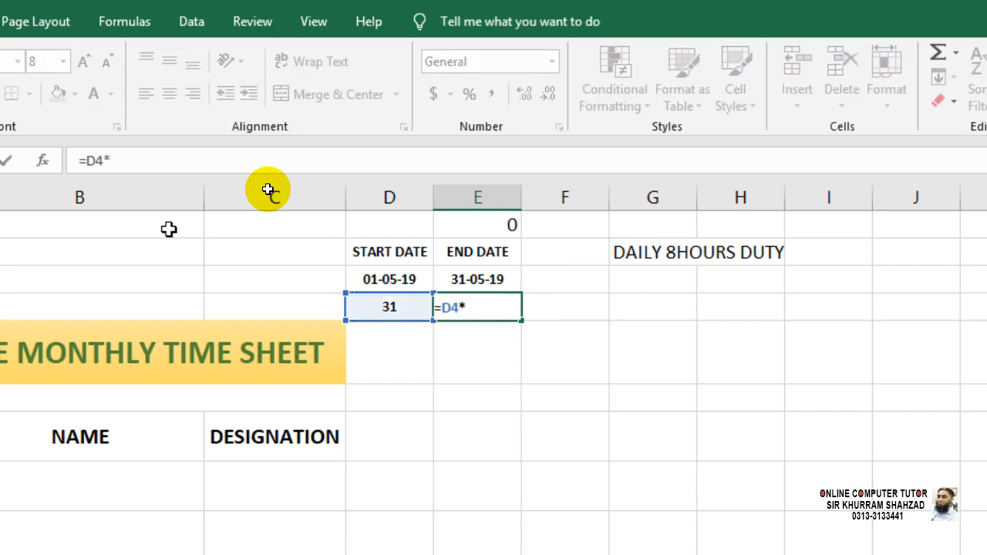
type("8")
key("Return")
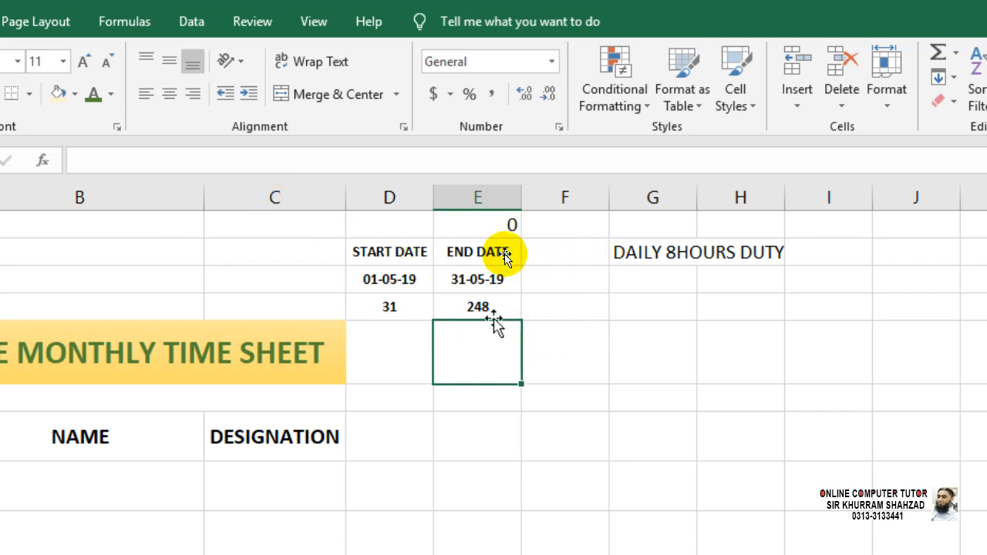
Shade cell E4 with a light grey fill.
left_click(74, 94)
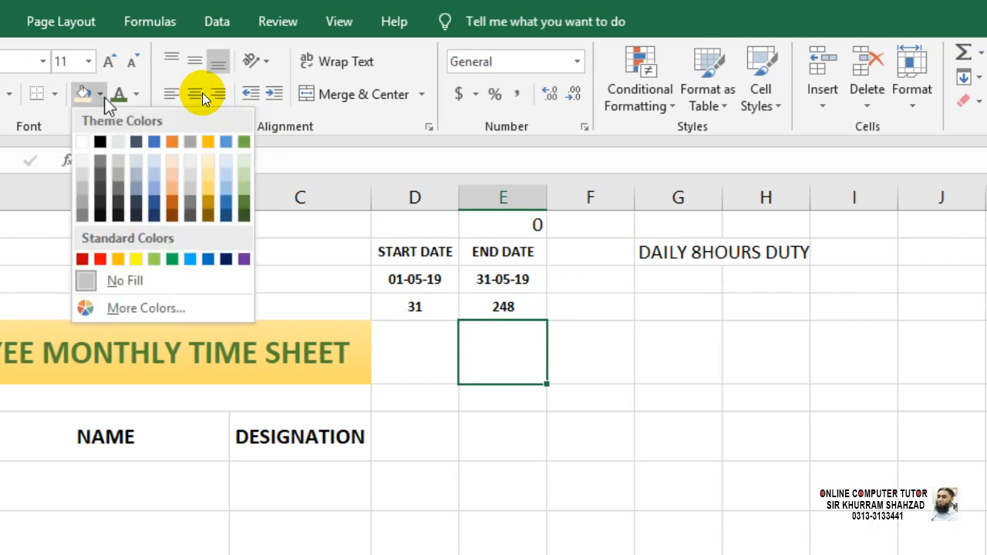
left_click(507, 306)
left_click(512, 307)
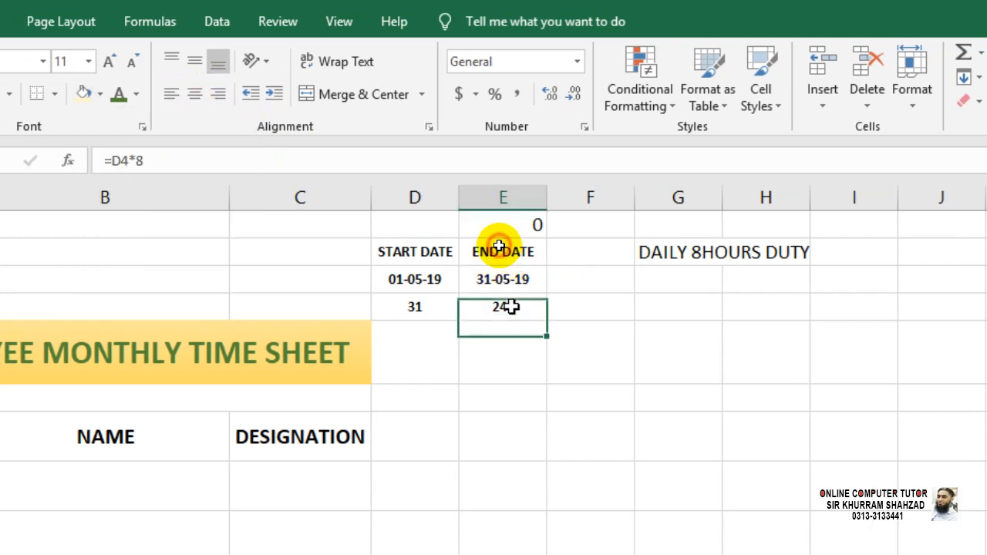
left_click(104, 96)
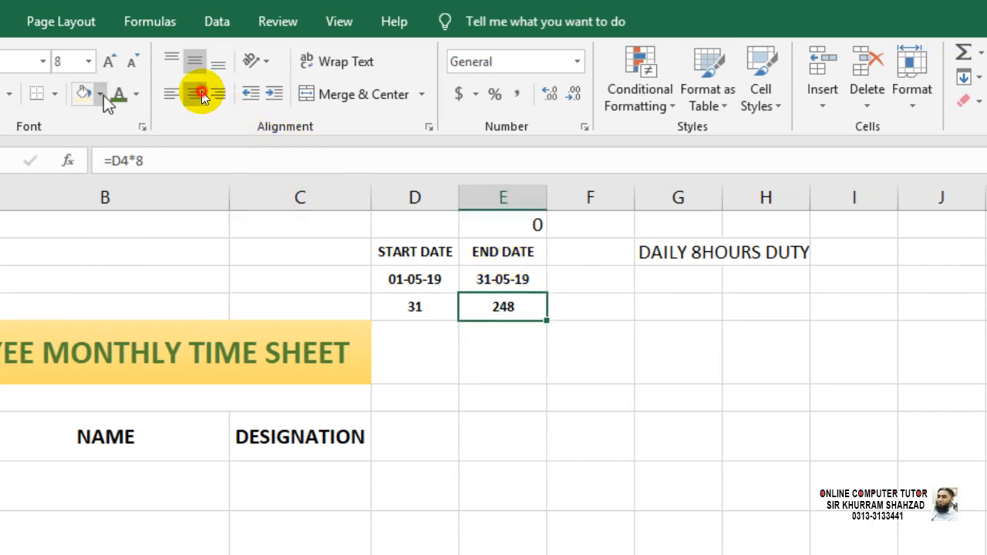
left_click(172, 148)
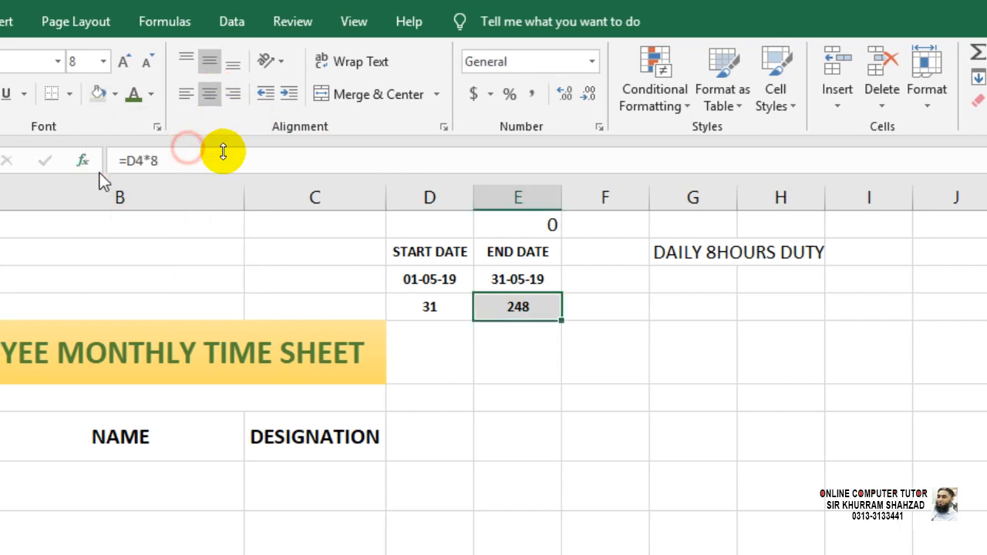
left_click(534, 339)
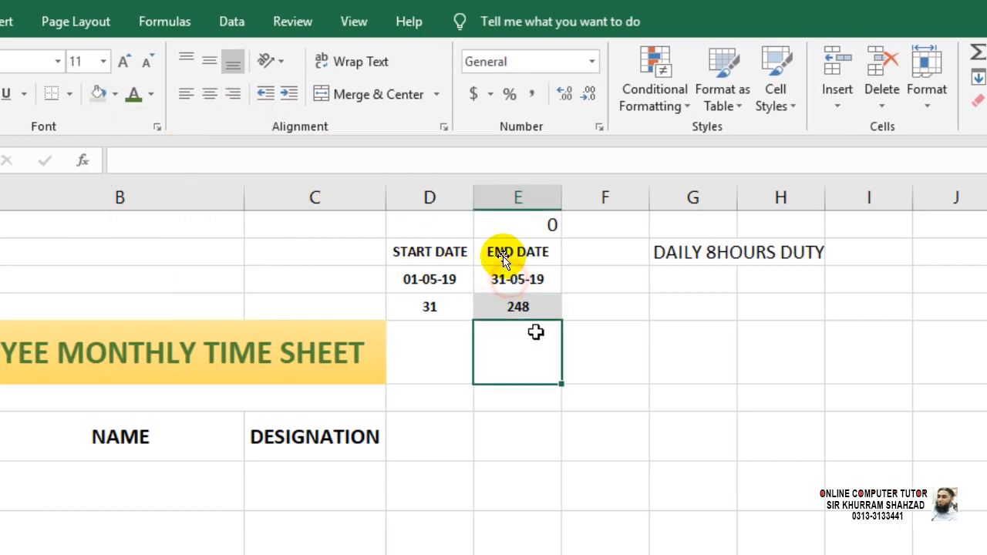
Type the label DAYS in C4 beside the day count.
left_click(366, 310)
type("dA")
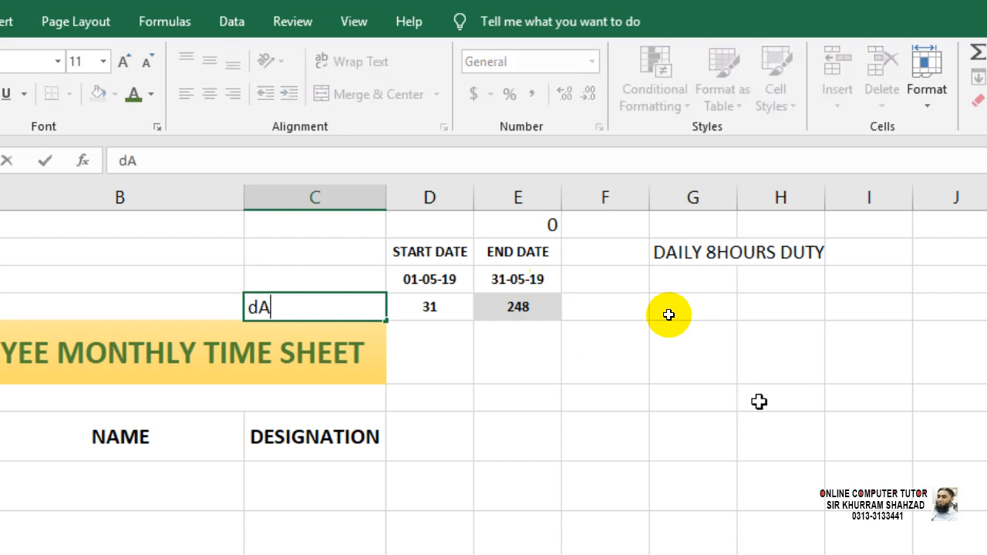
key("BackSpace")
key("BackSpace")
type("DAYS")
key("Return")
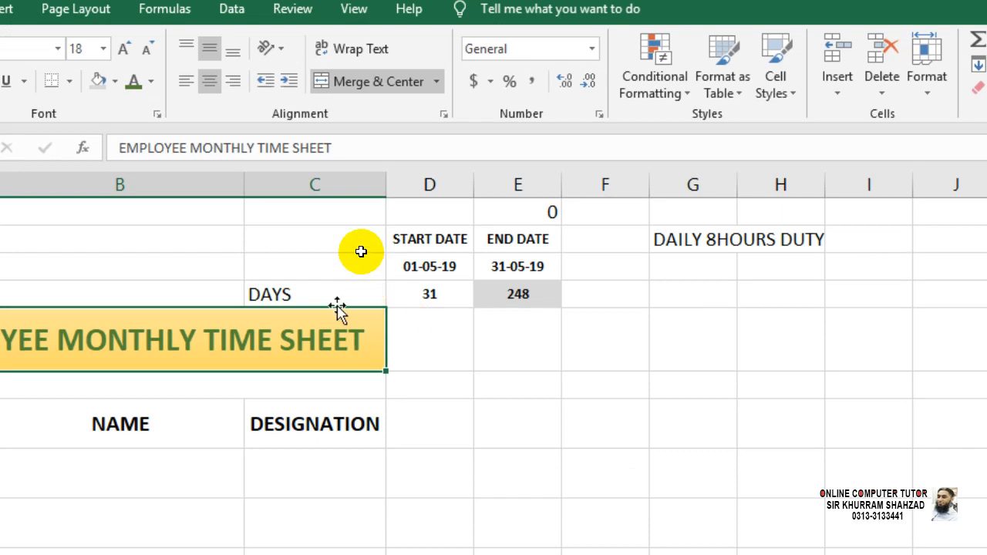
Right-align the DAYS label and shrink it to 8-point text.
left_click(336, 308)
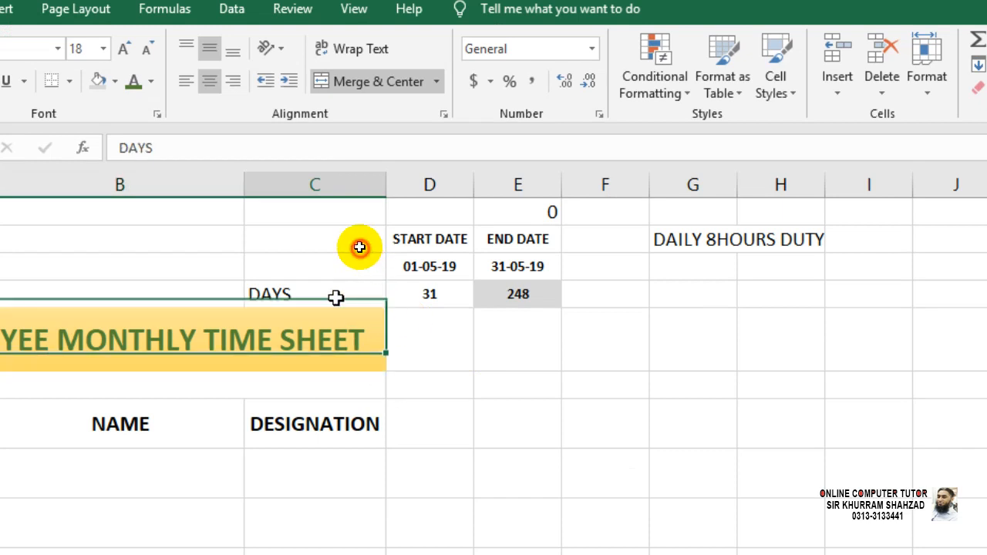
left_click(232, 81)
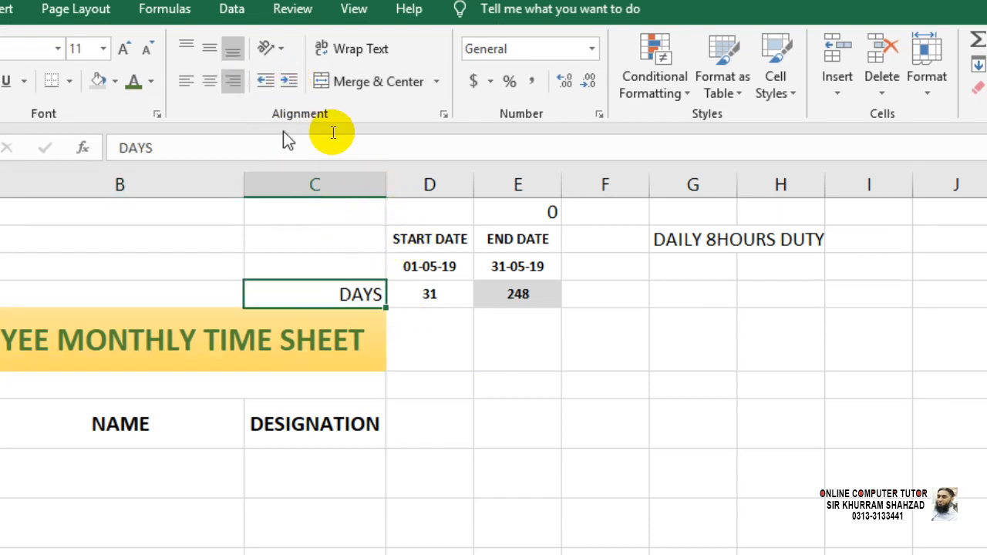
left_click(147, 48)
left_click(146, 48)
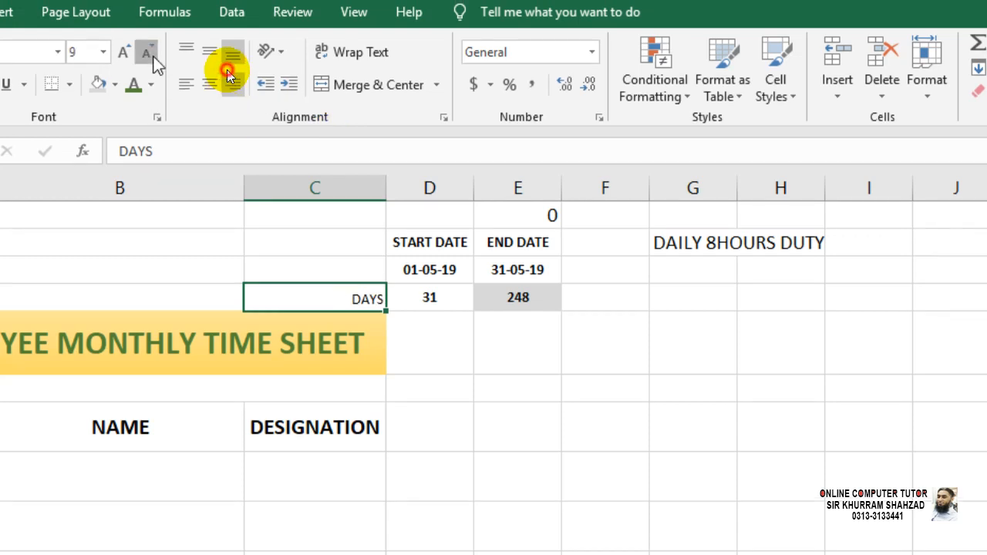
left_click(147, 51)
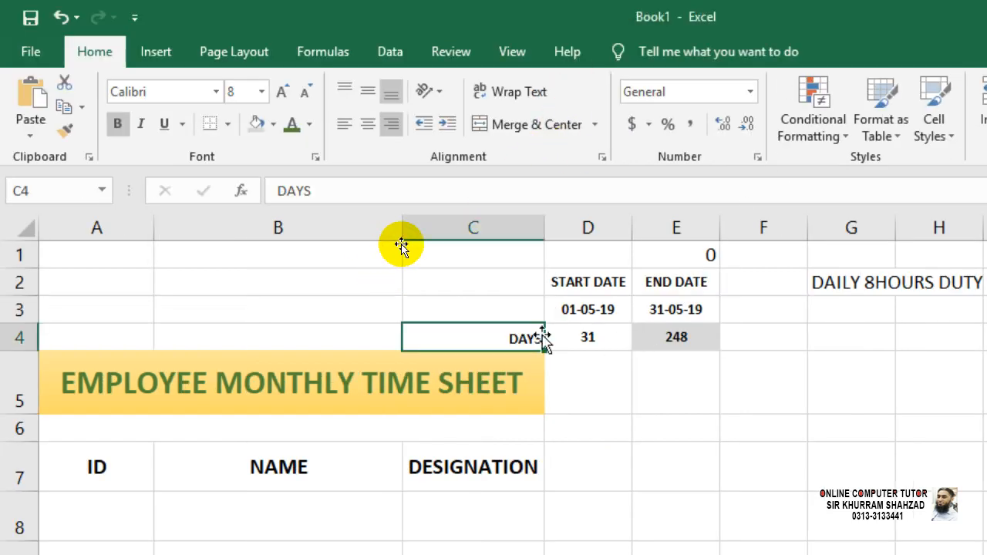
left_click(574, 336)
left_click(761, 337)
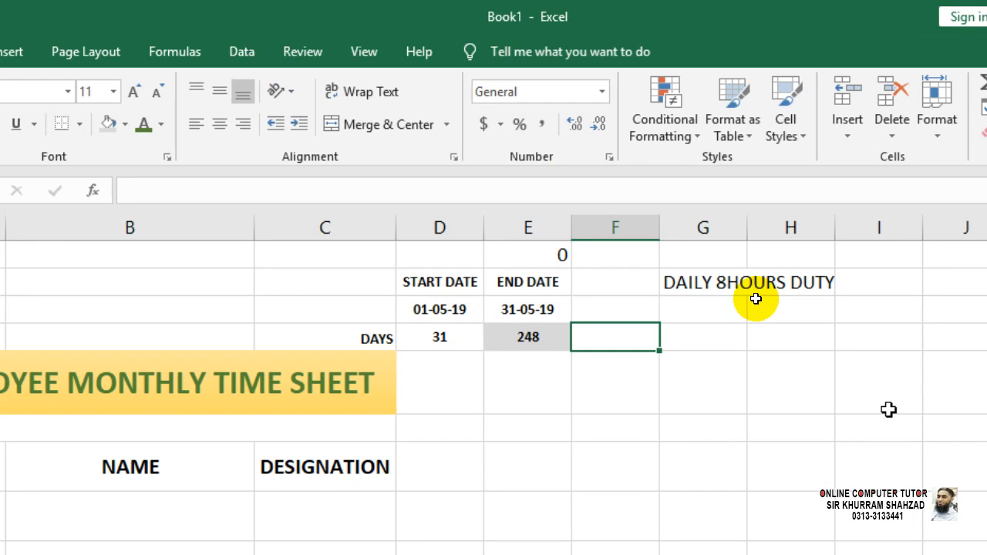
Enter HOURS in F4 and copy E4's grey bold formatting onto it with Format Painter.
type("HOURS")
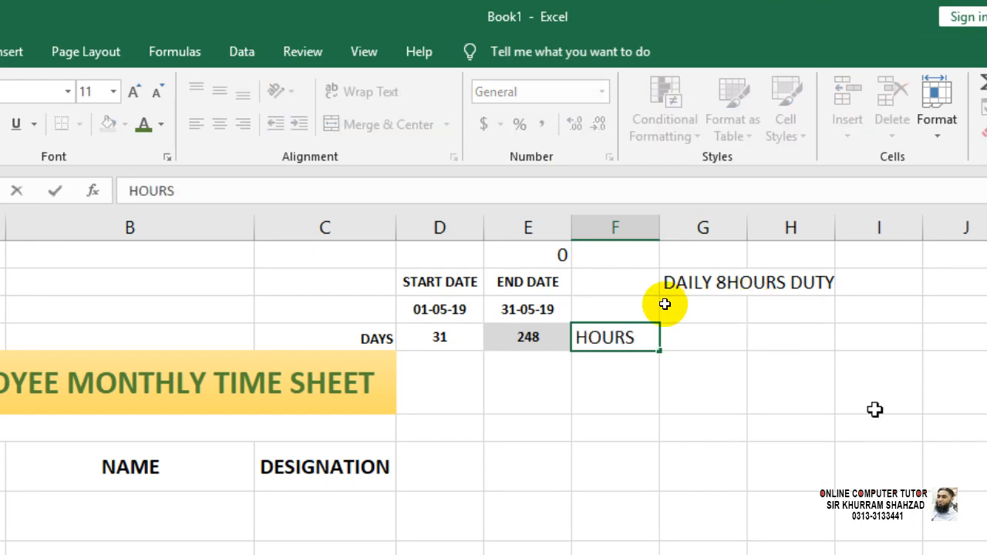
left_click(693, 416)
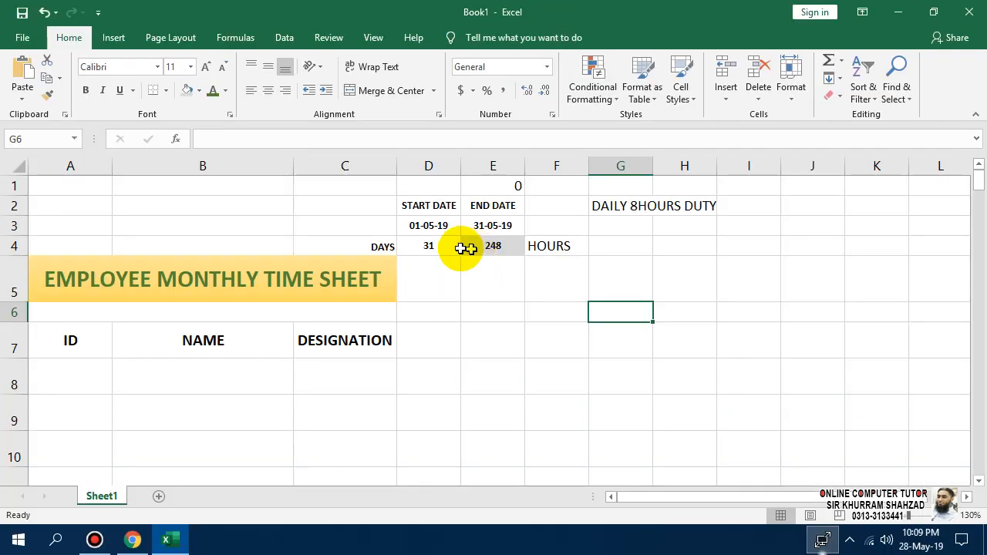
left_click(478, 244)
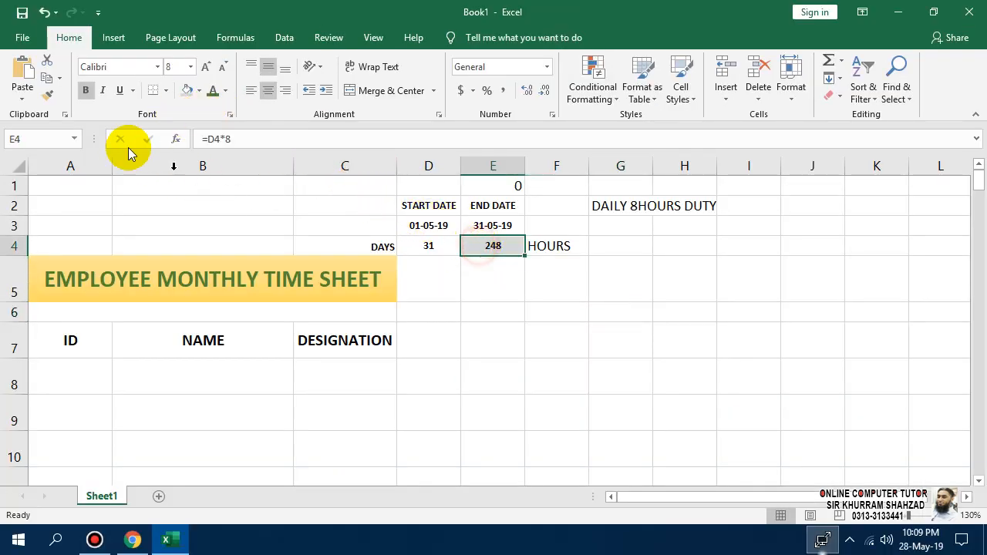
left_click(47, 95)
left_click(535, 246)
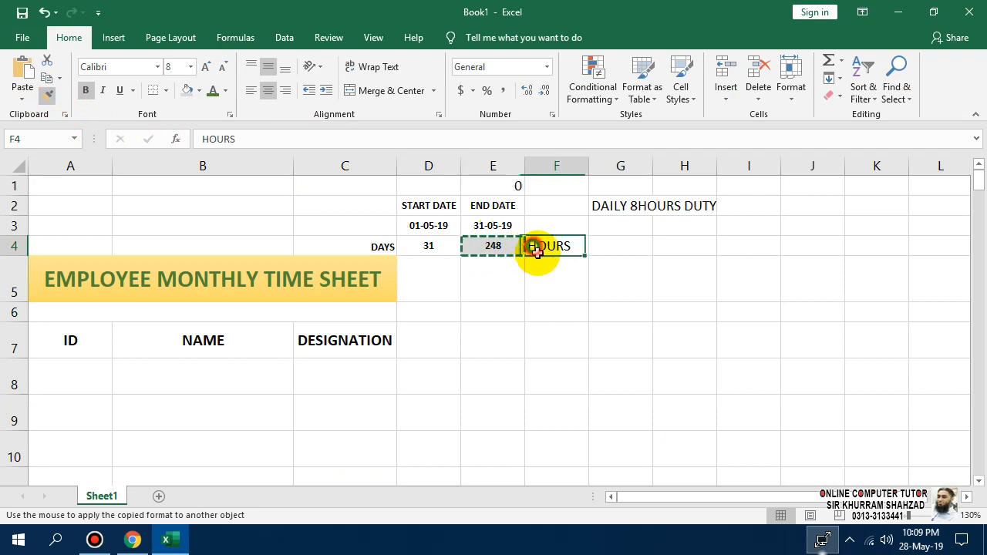
Undo a trial grey fill on C4:D4 and restore the overwritten DAYS label in C4.
left_click(509, 244)
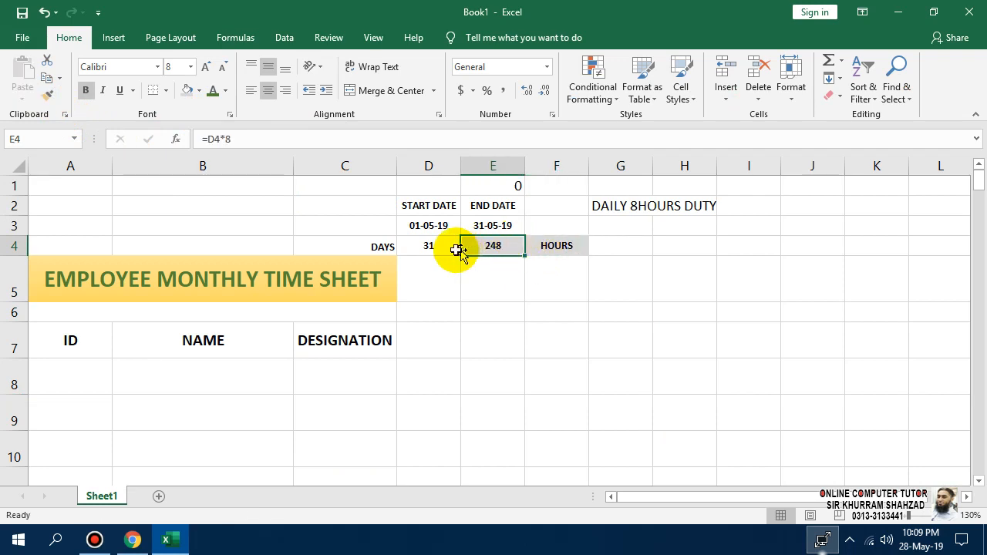
left_click_drag(379, 246, 406, 246)
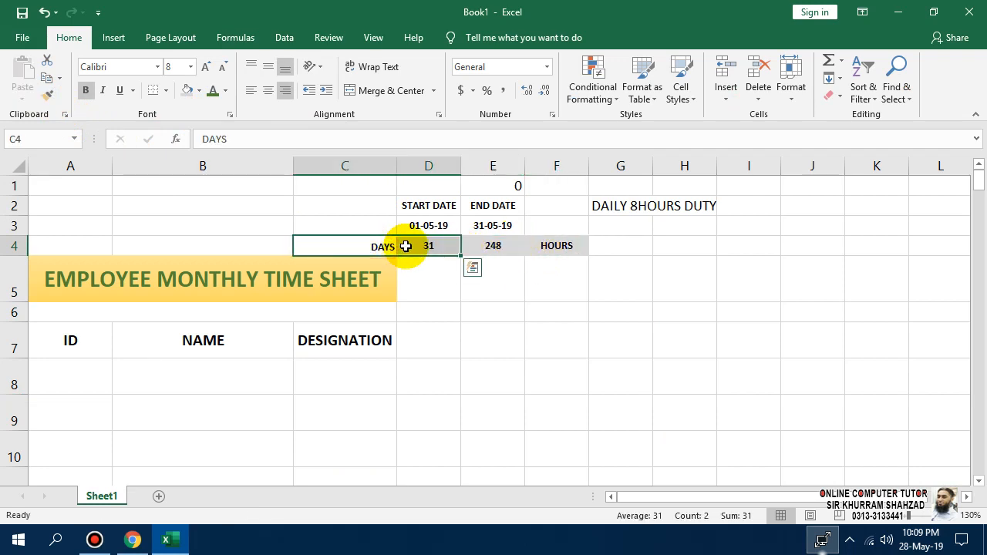
left_click(189, 93)
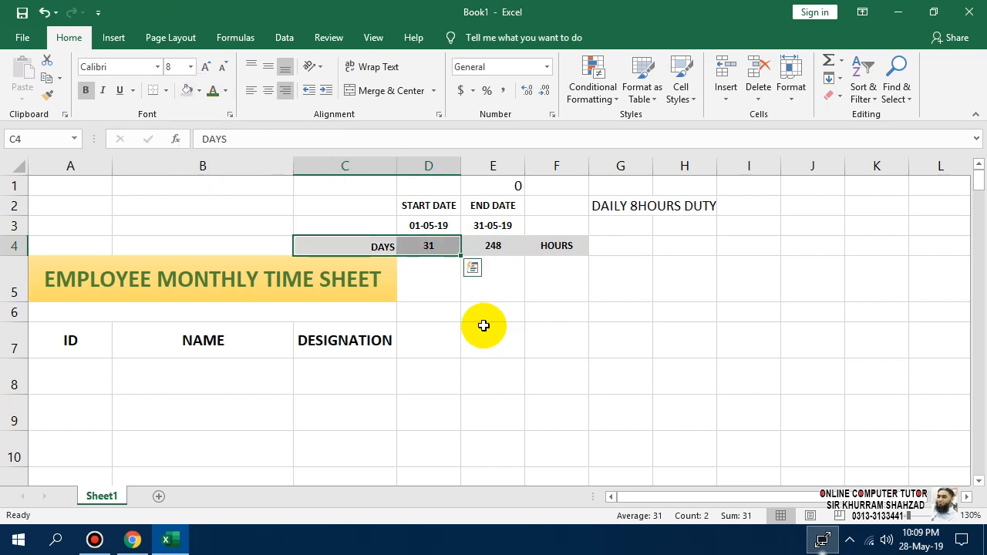
key("ctrl+z")
mouse_move(511, 5)
left_click(559, 11)
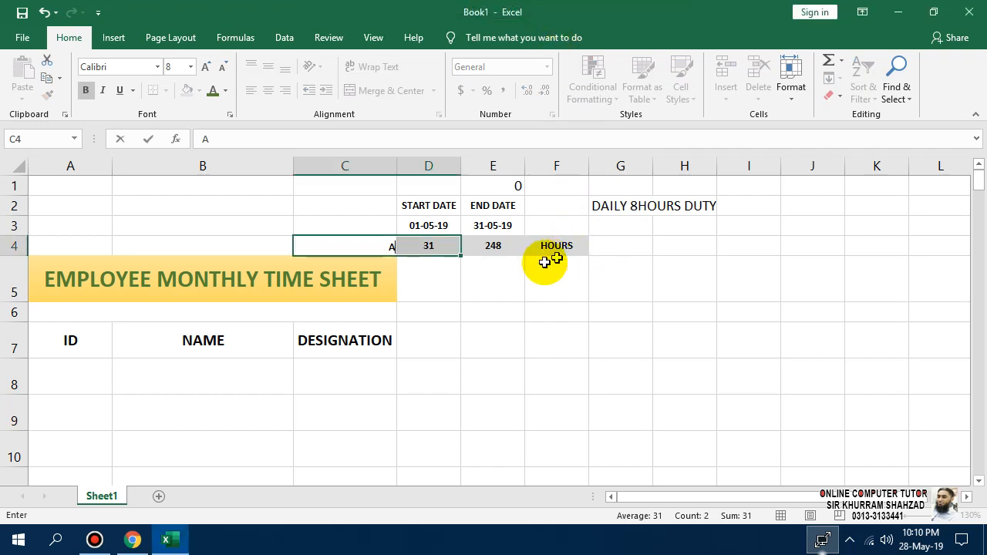
left_click(469, 273)
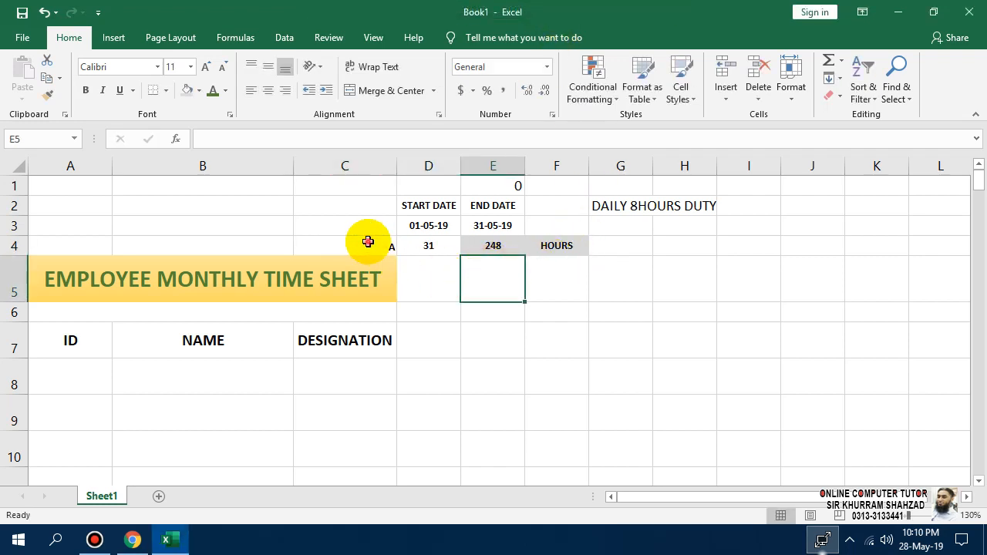
left_click_drag(368, 241, 568, 238)
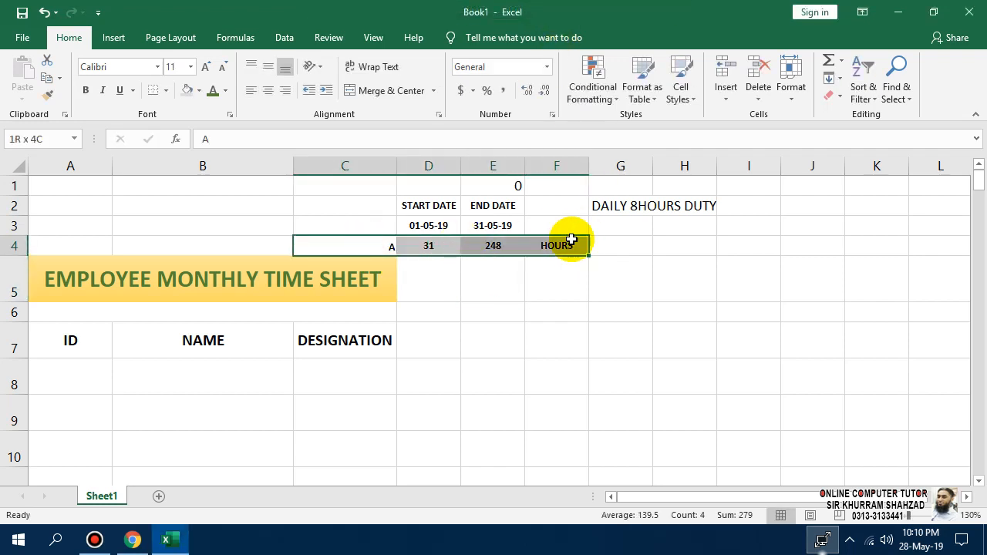
left_click(480, 282)
left_click(386, 247)
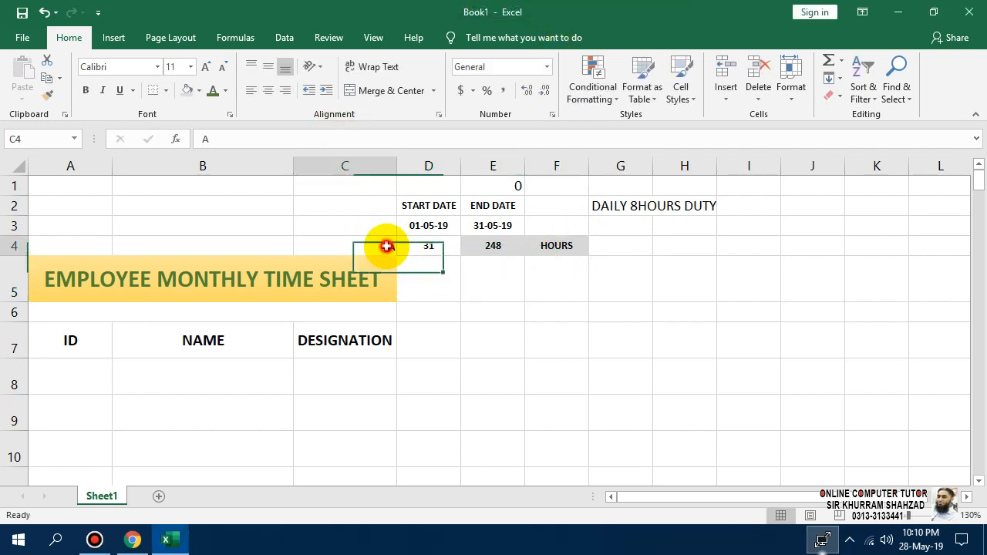
key("ctrl+z")
Review the day-count formula and briefly select the C1:F4 date and hours block.
left_click(457, 283)
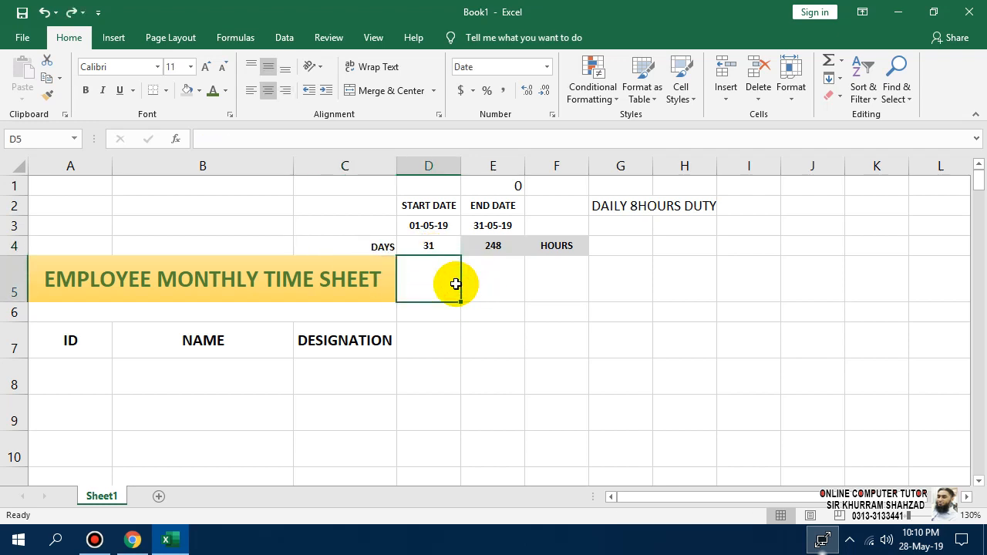
left_click(427, 245)
left_click(445, 228)
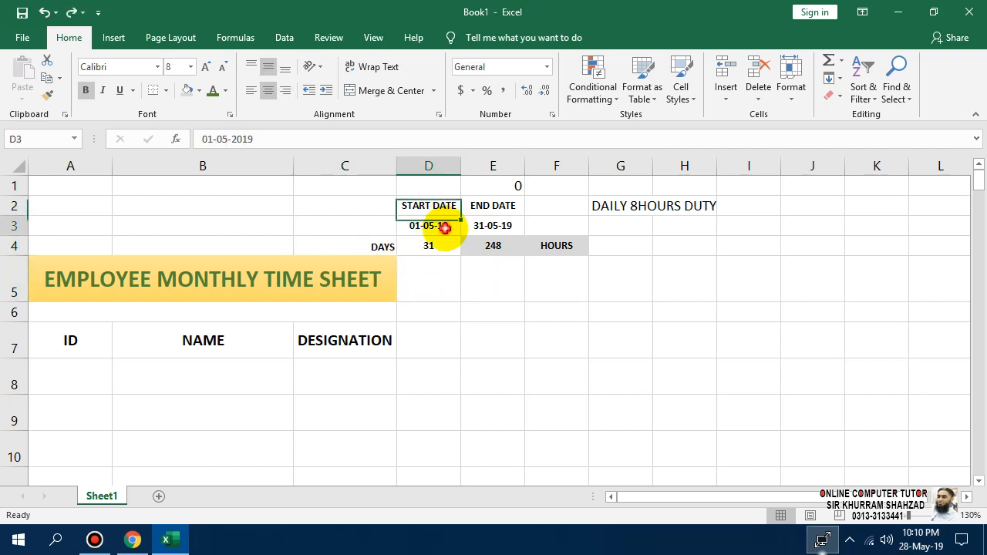
left_click(359, 187)
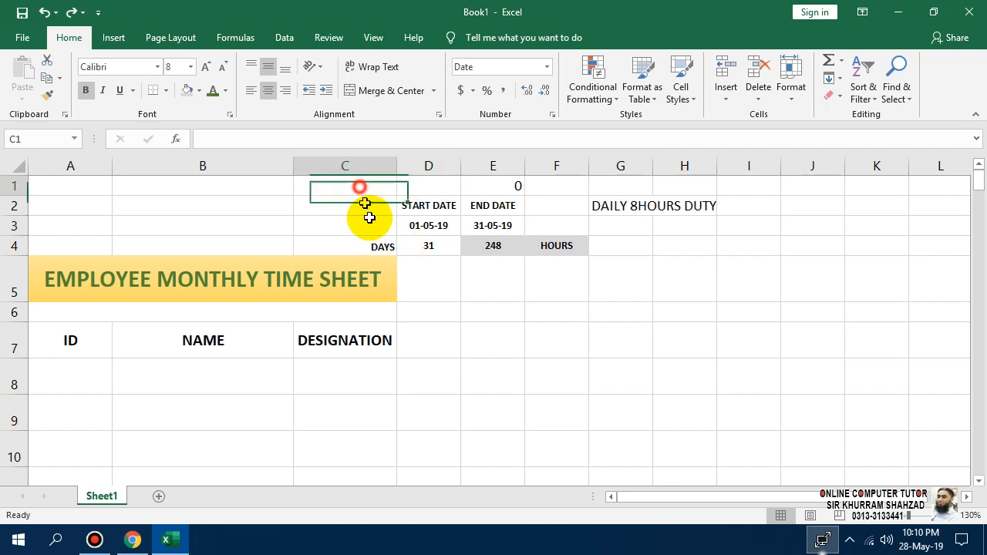
left_click_drag(369, 218, 544, 245)
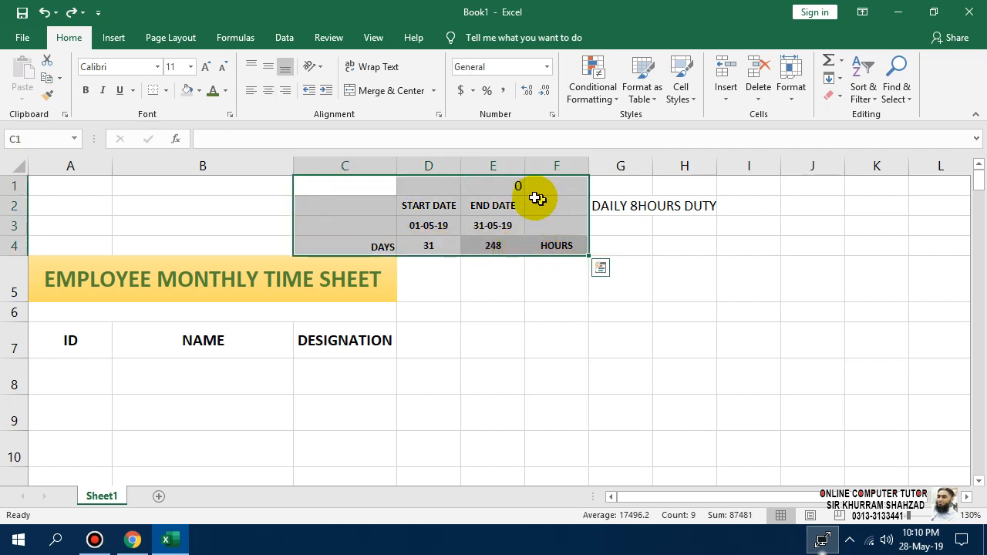
left_click(493, 262)
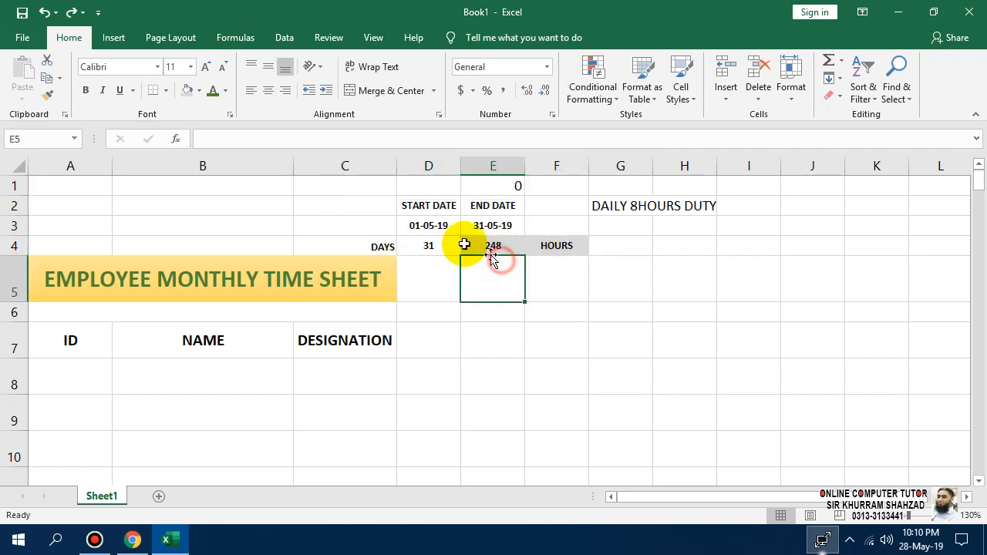
Fill D3, E3 and then the whole D2:E3 date block light green.
left_click(428, 226)
left_click(199, 90)
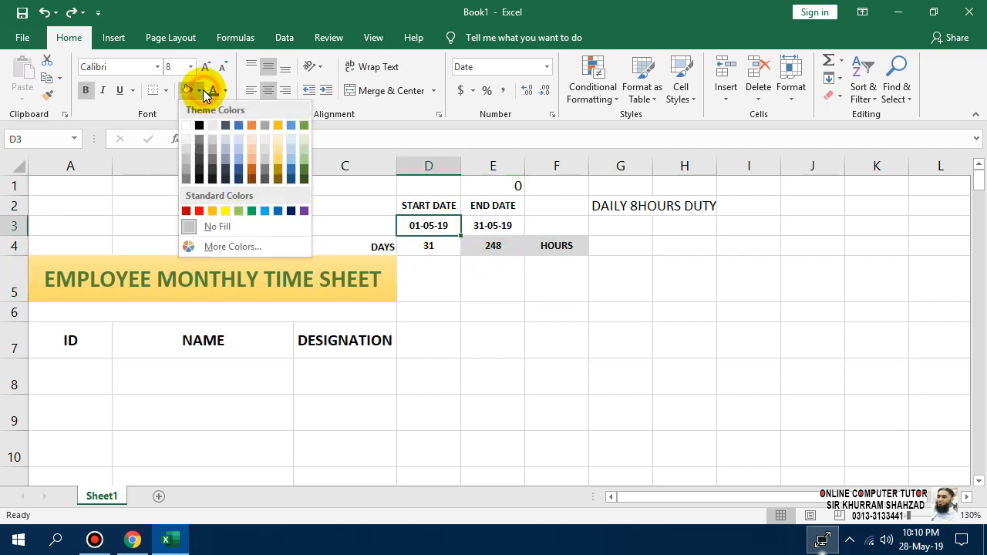
left_click(304, 140)
left_click(466, 225)
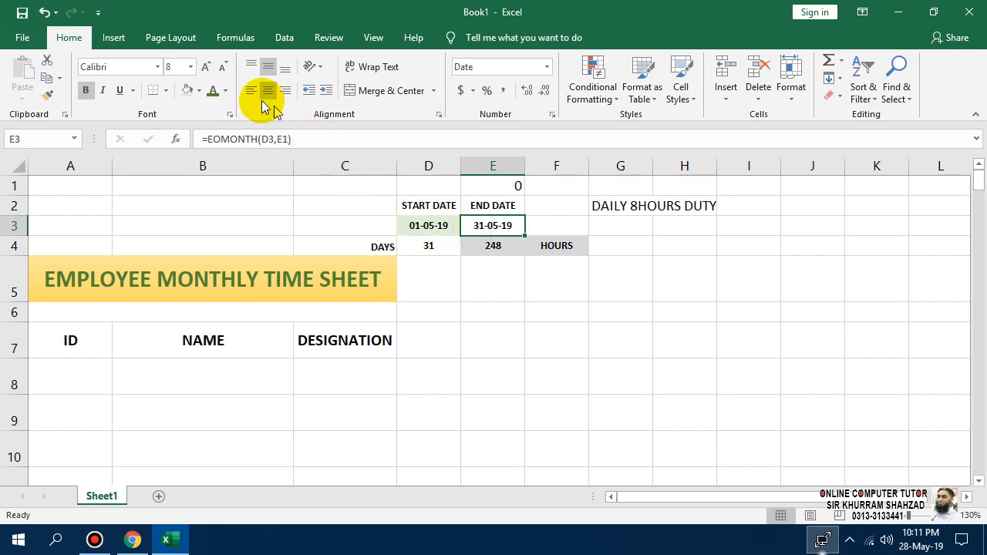
left_click(187, 91)
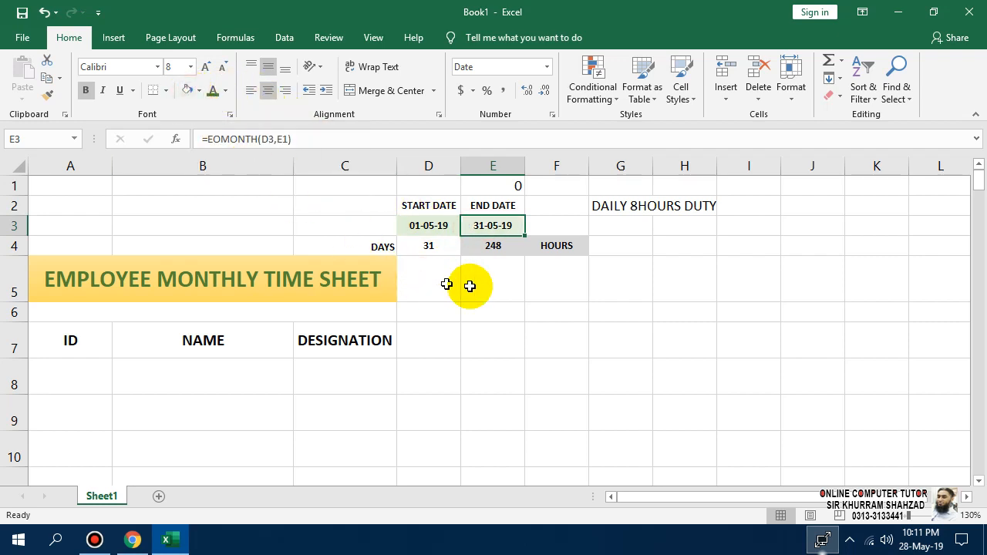
left_click_drag(430, 206, 478, 225)
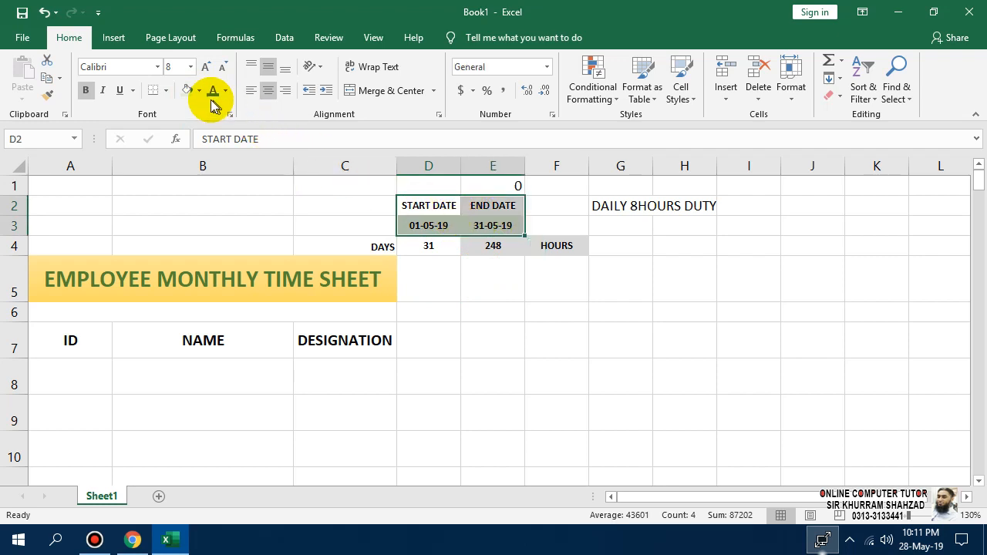
left_click(185, 90)
left_click(507, 306)
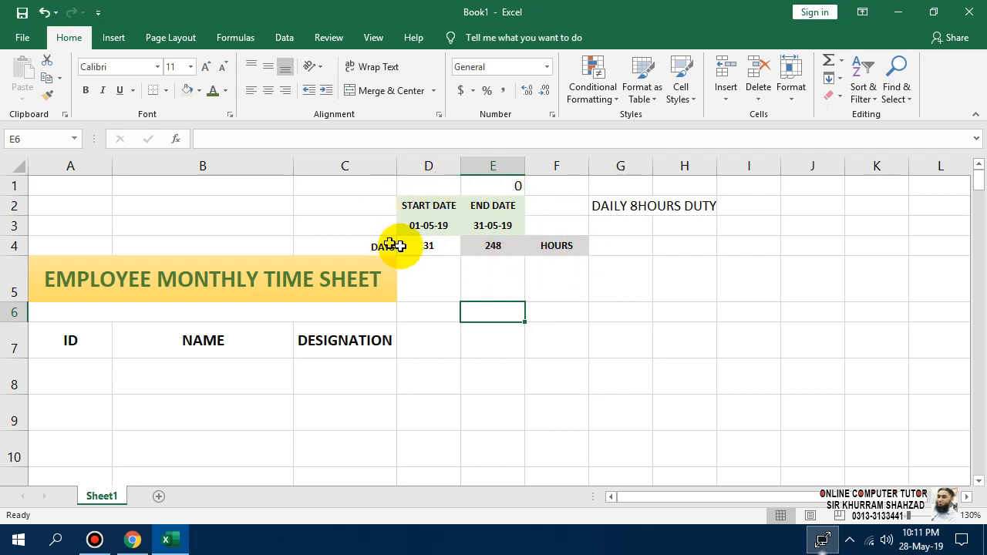
Delete the DAILY 8HOURS DUTY note in G2:H2, then select merged cell A6:C6.
left_click_drag(614, 209, 683, 205)
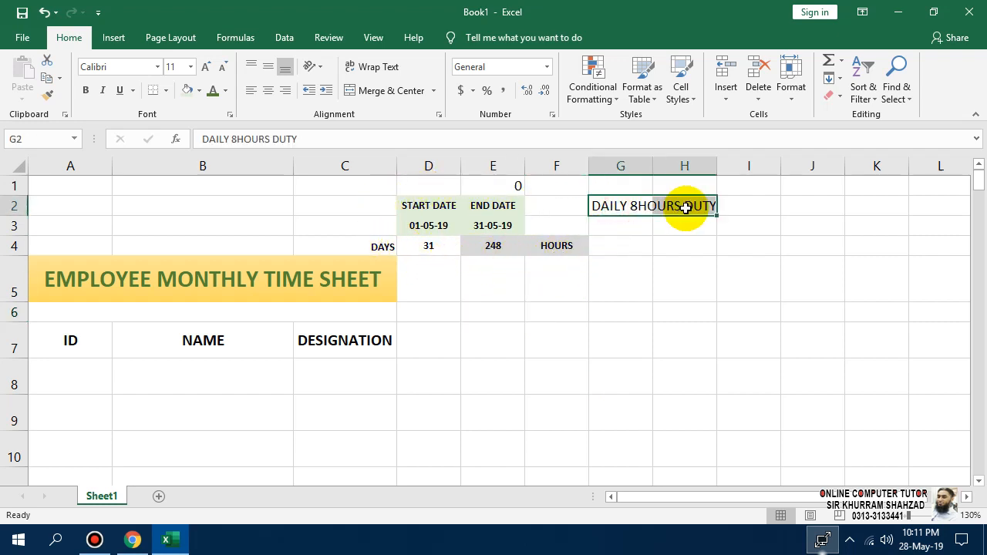
key("Delete")
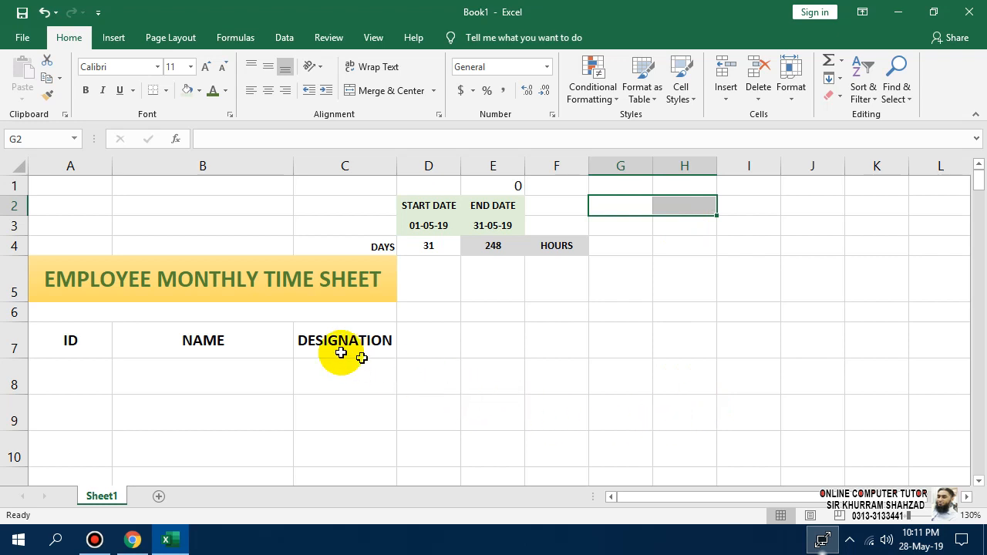
left_click(121, 313)
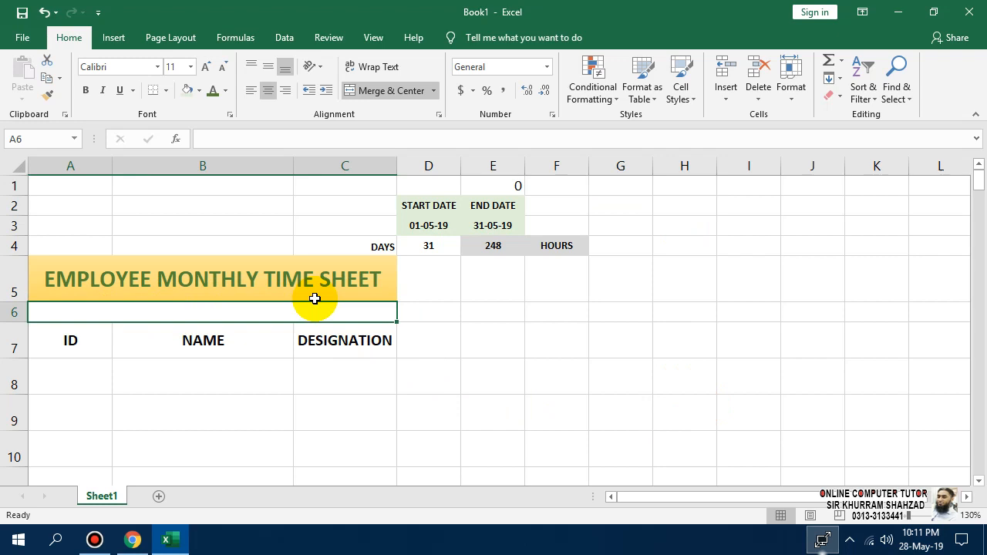
Enter a MONTH OF formula in the merged subtitle cell using TEXT on start date D3.
type("=MONTH")
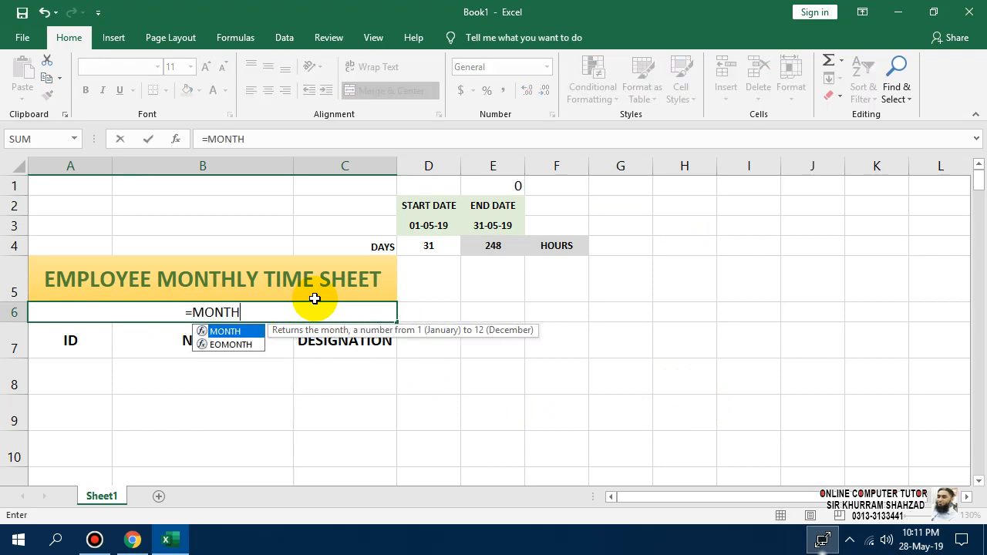
key("BackSpace")
key("BackSpace")
key("BackSpace")
key("BackSpace")
key("BackSpace")
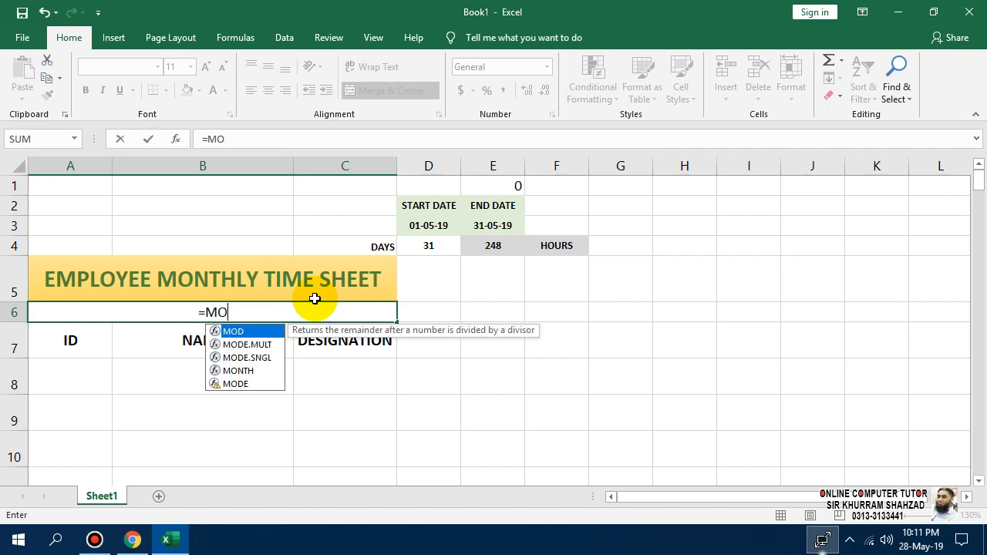
type("\"")
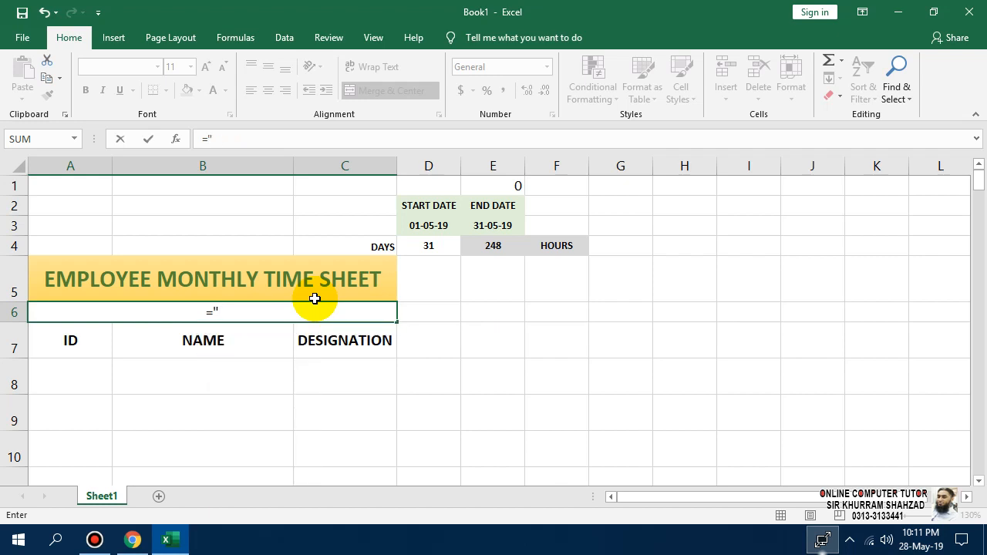
type("MONTH")
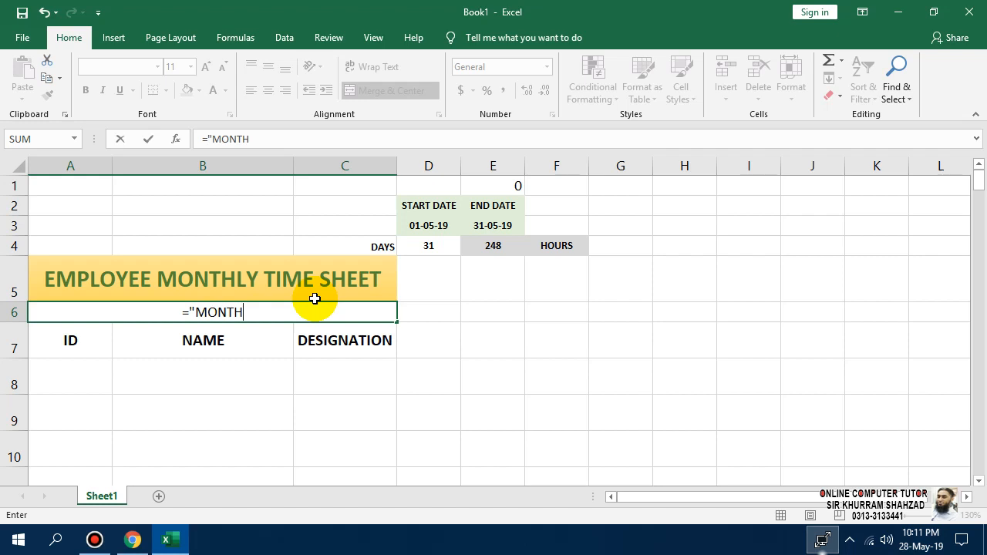
type(" OF")
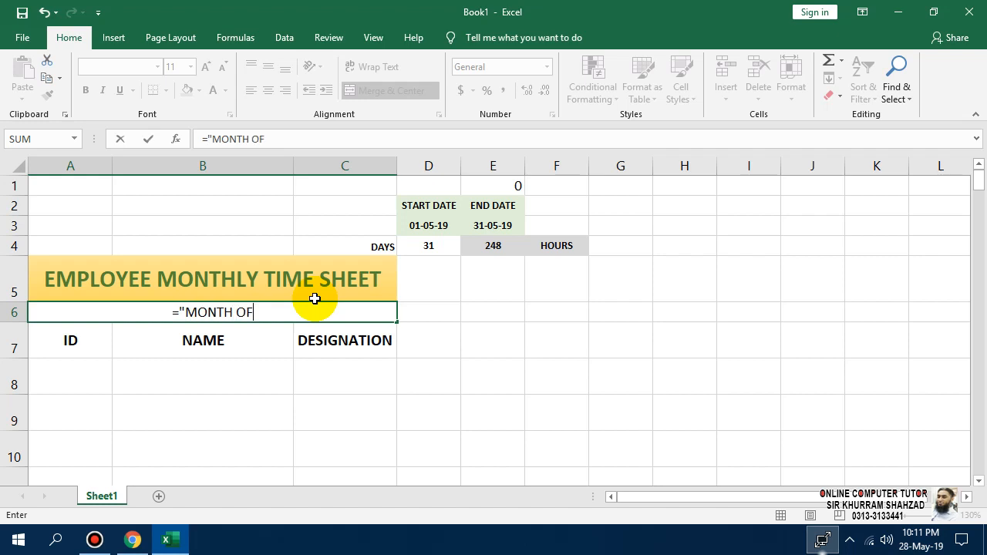
type(" \"")
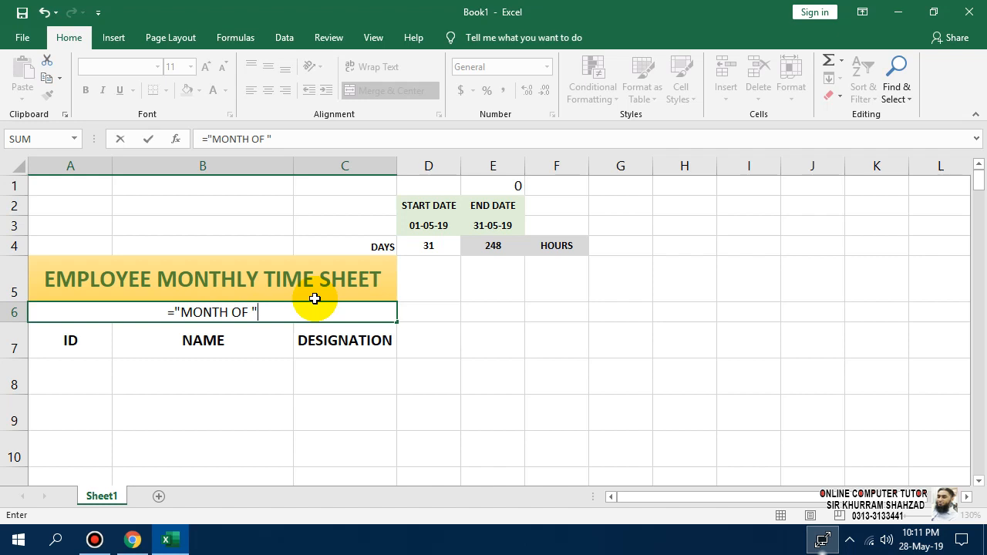
type("&")
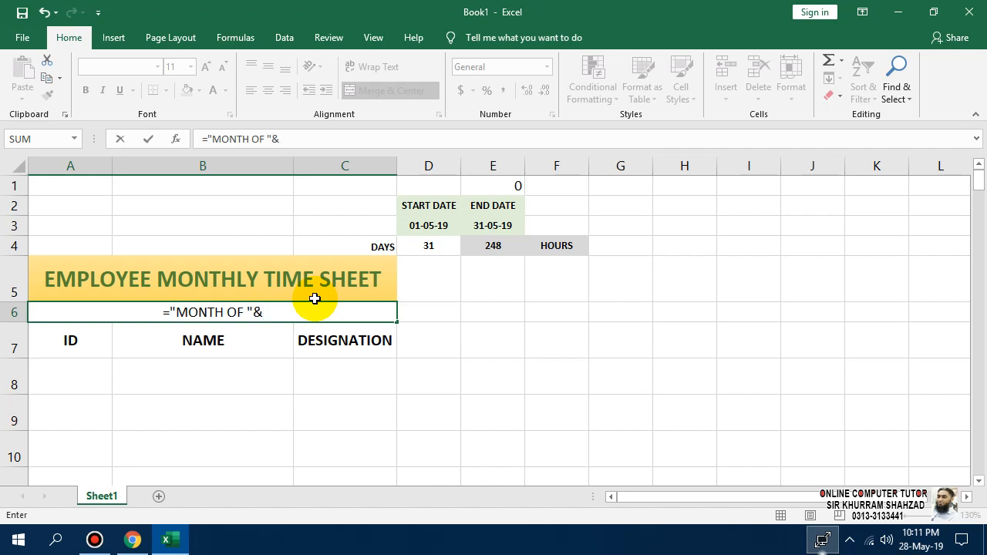
type("TEXT")
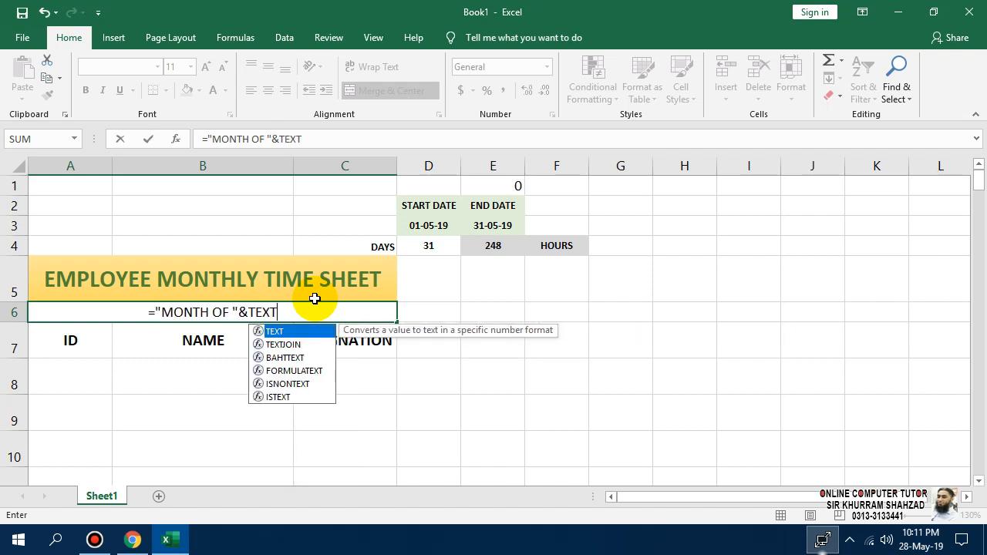
type("(")
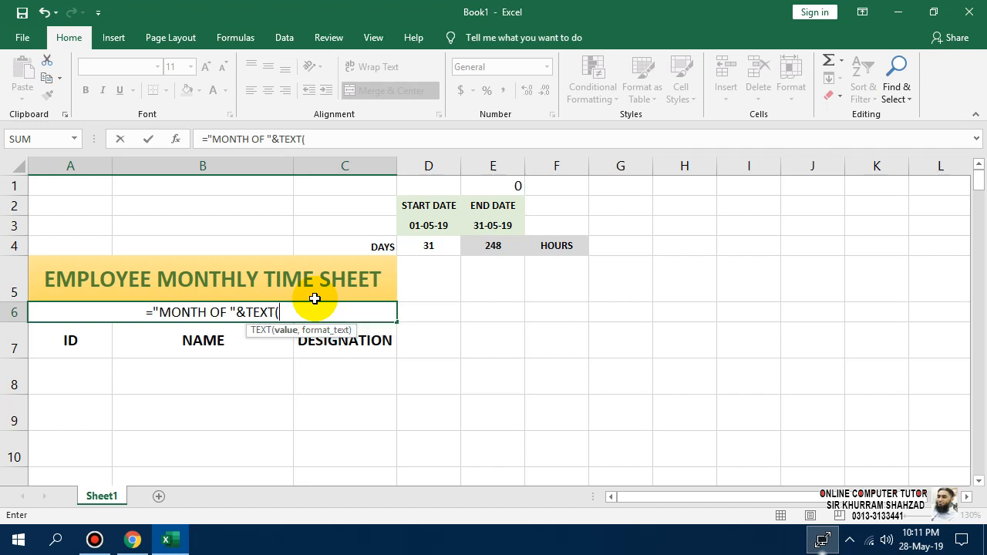
left_click(429, 227)
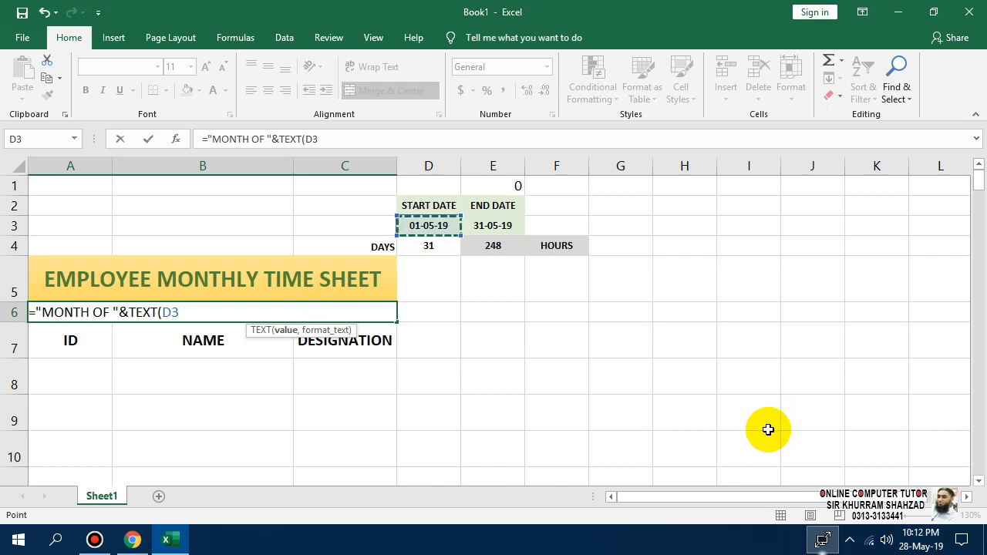
type(",")
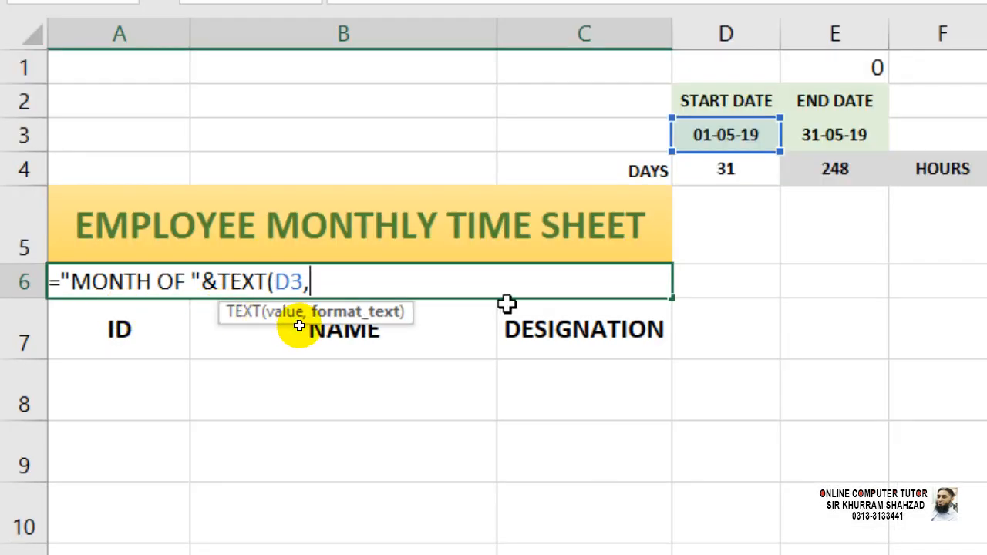
type("MMM")
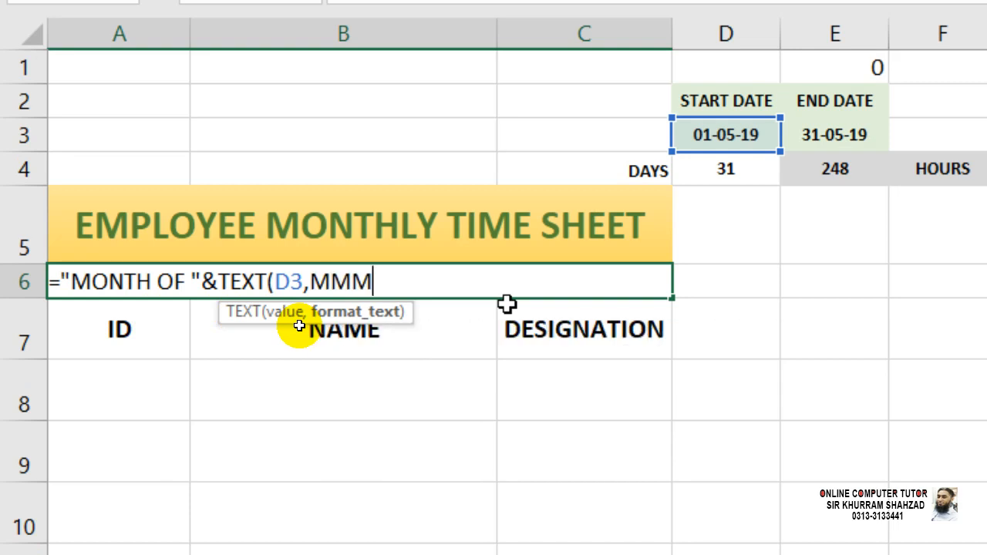
type("YYYY\"")
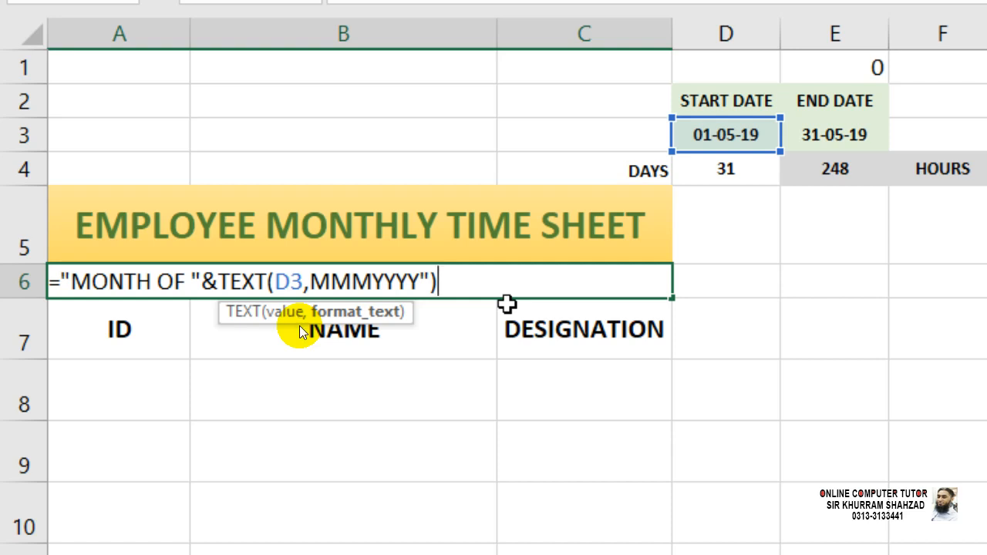
key("Return")
key("Return")
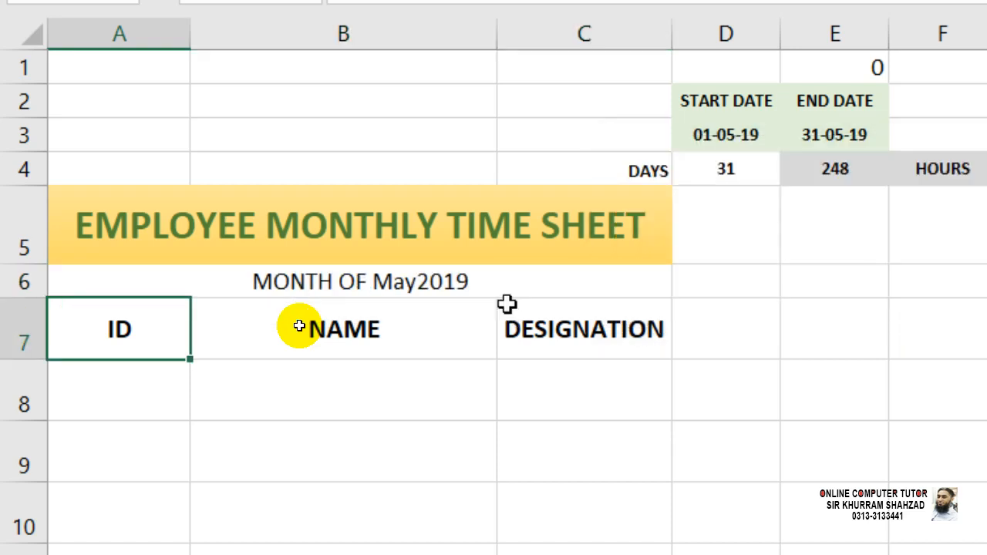
Fix the date format code to MMM-YYYY so the subtitle reads MONTH OF May-2019.
key("Up")
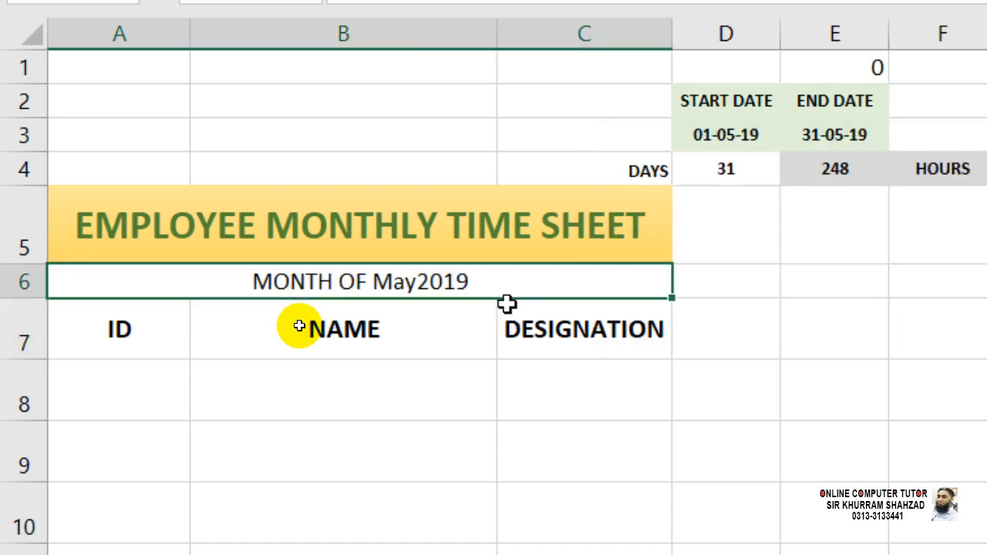
key("F2")
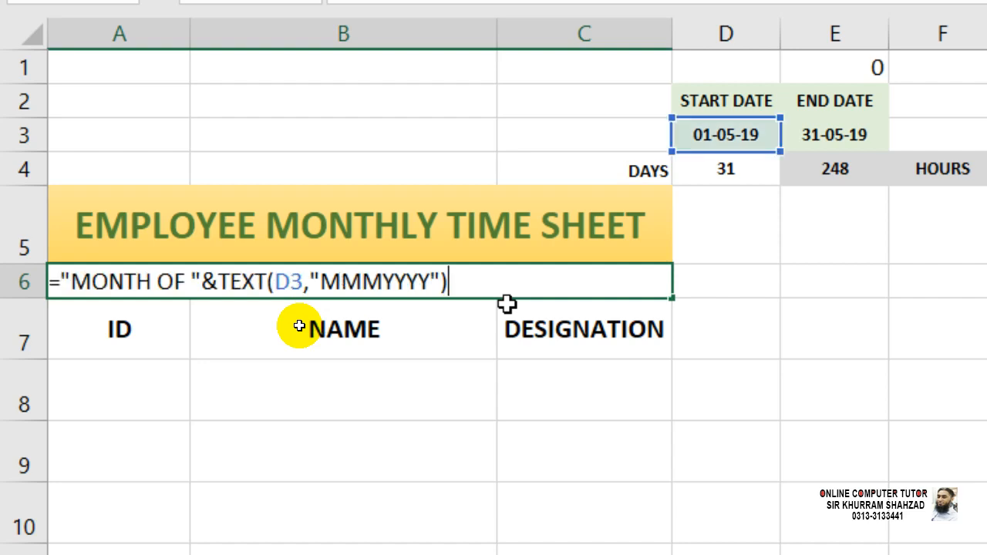
key("Left")
key("Left")
key("Left")
key("Left")
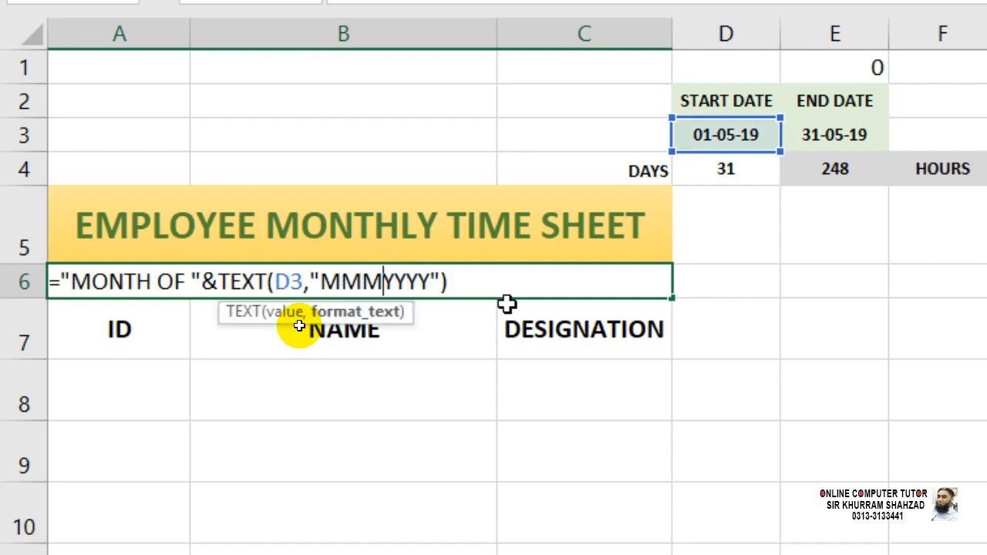
type("-")
key("Return")
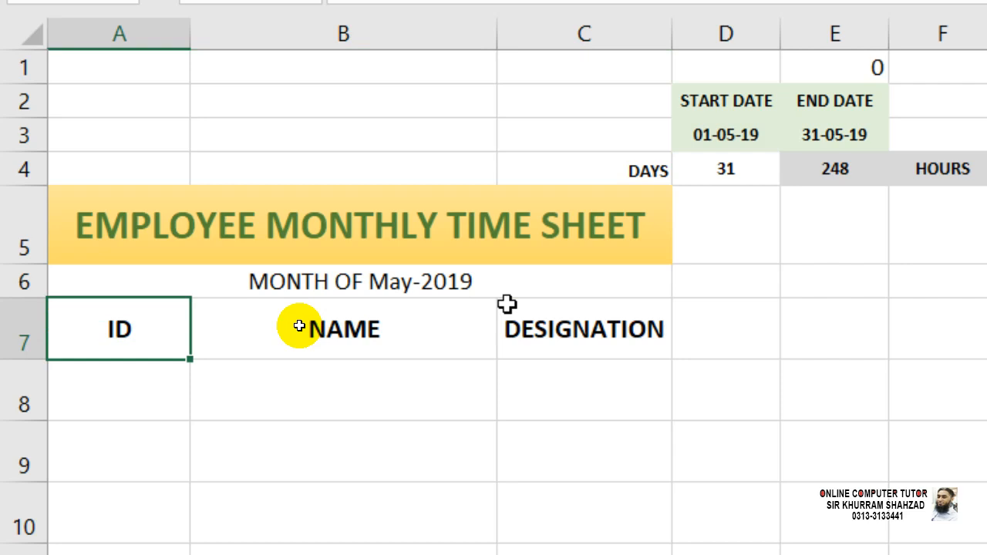
key("Up")
key("Right")
key("Left")
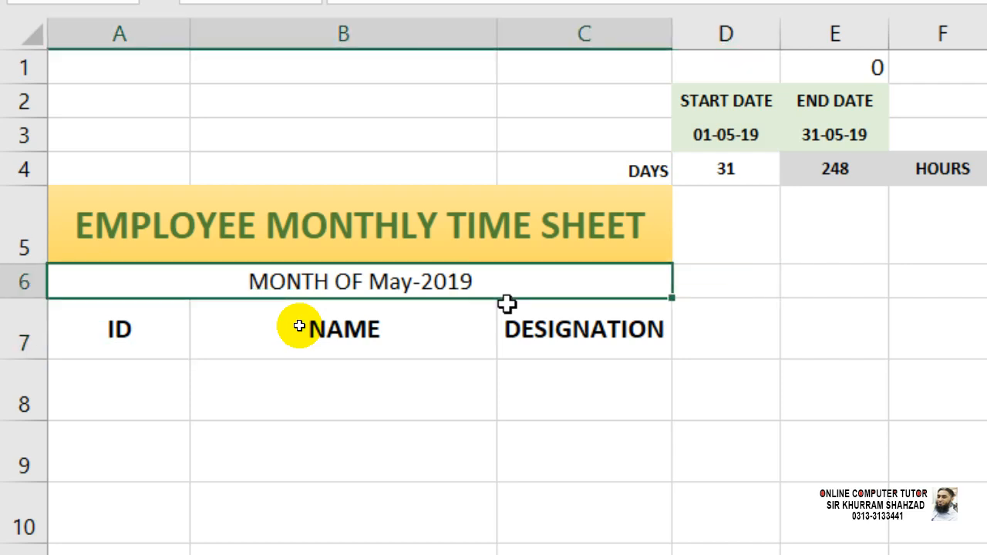
key("F2")
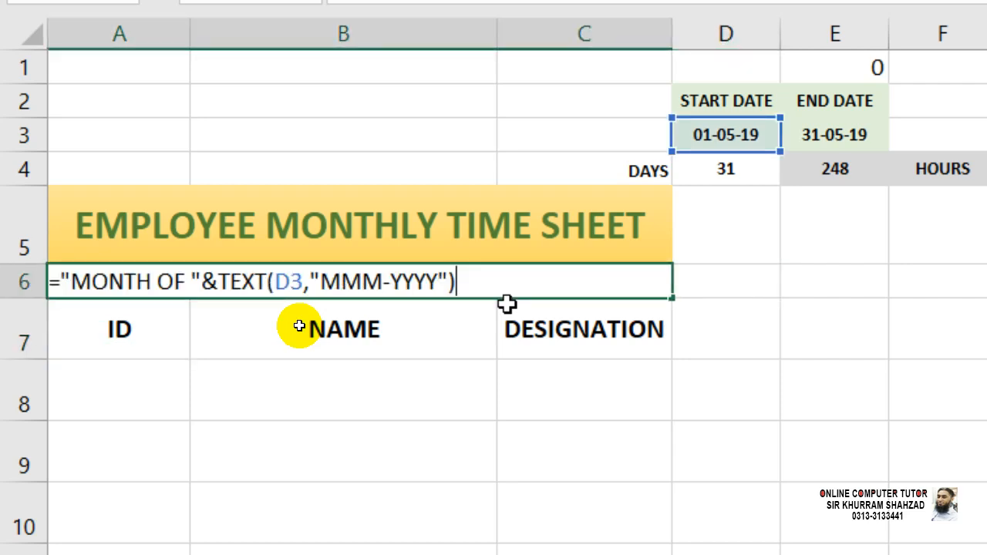
key("shift+Left")
key("shift+Left")
key("shift+Left")
key("shift+Left")
key("shift+Left")
key("shift+Left")
key("shift+Left")
key("shift+Left")
key("shift+Left")
key("shift+Left")
key("shift+Left")
key("shift+Left")
key("shift+Left")
key("shift+Left")
key("shift+Left")
key("shift+Left")
key("shift+Left")
key("shift+Left")
key("shift+Left")
key("shift+Left")
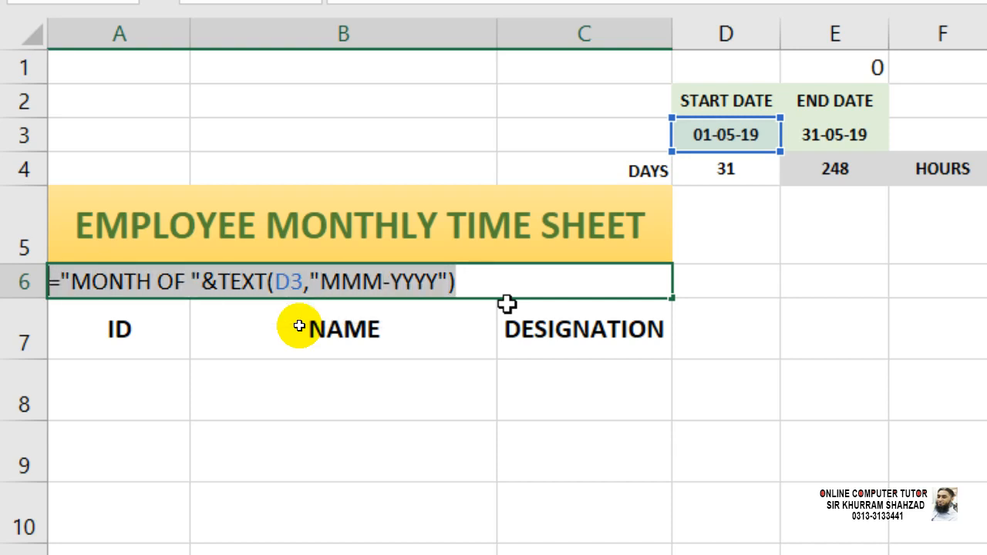
key("ctrl+Return")
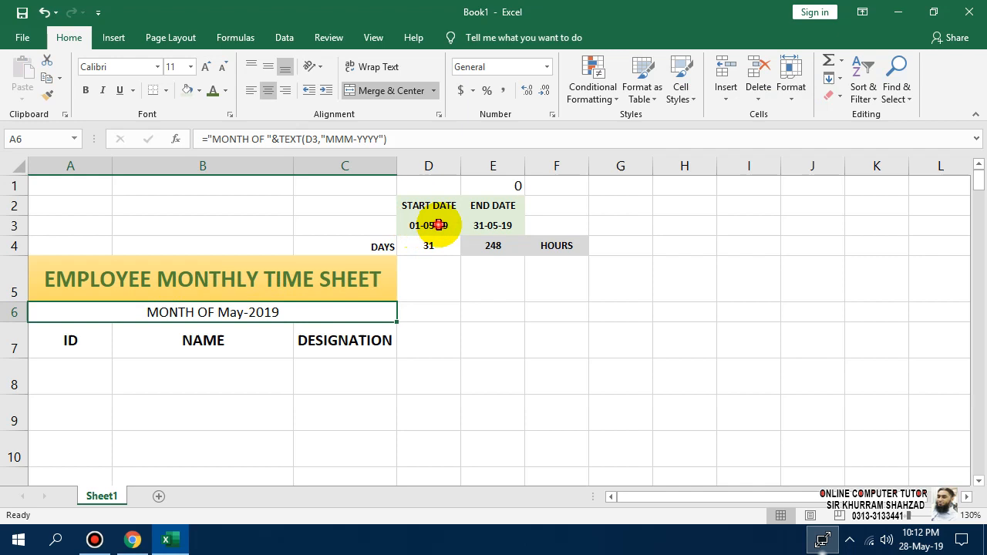
left_click(733, 133)
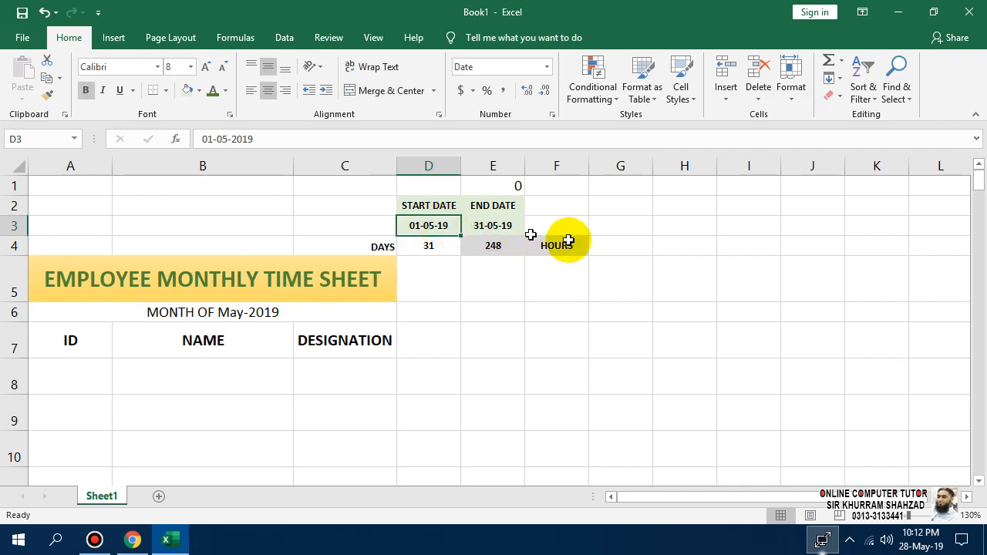
type("0")
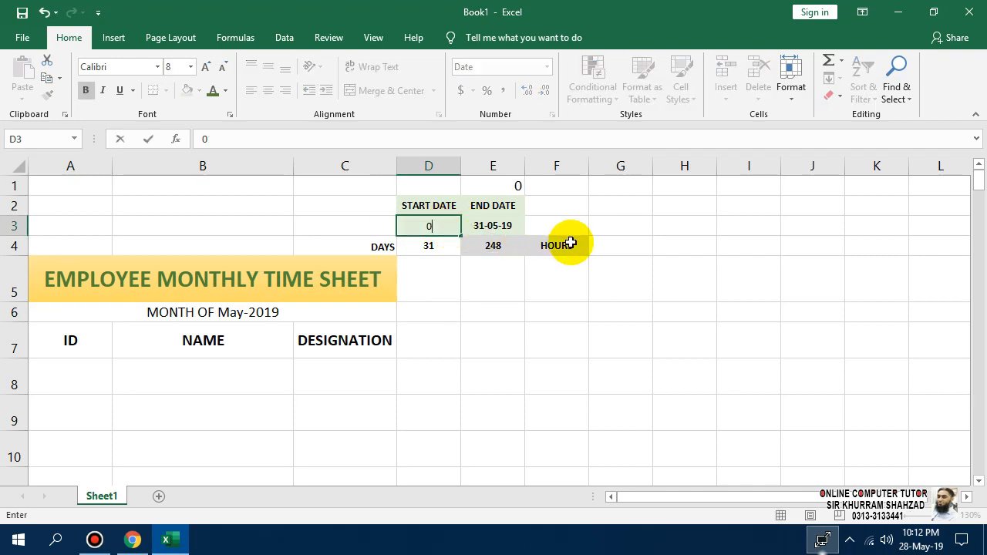
type("1-06-2019")
key("Return")
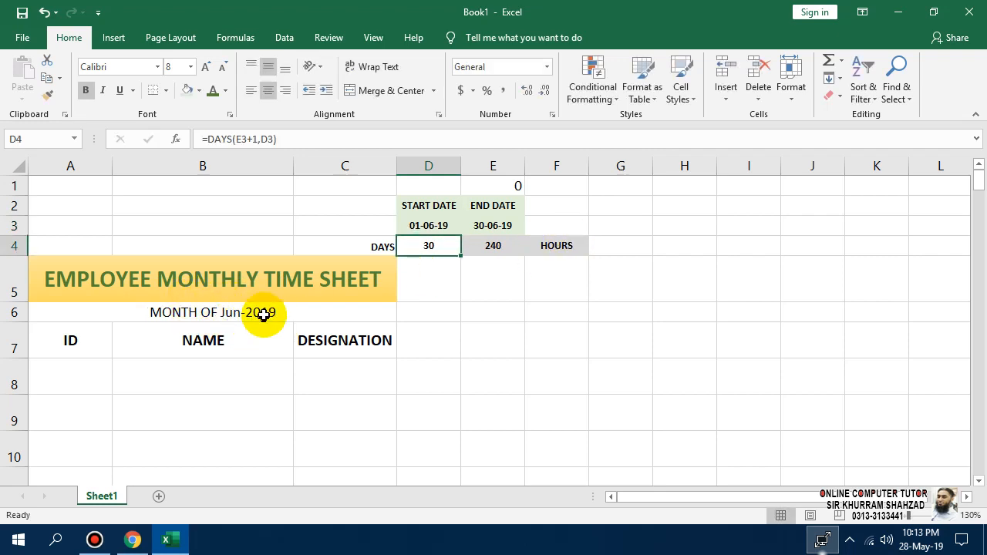
left_click(223, 309)
left_click(85, 91)
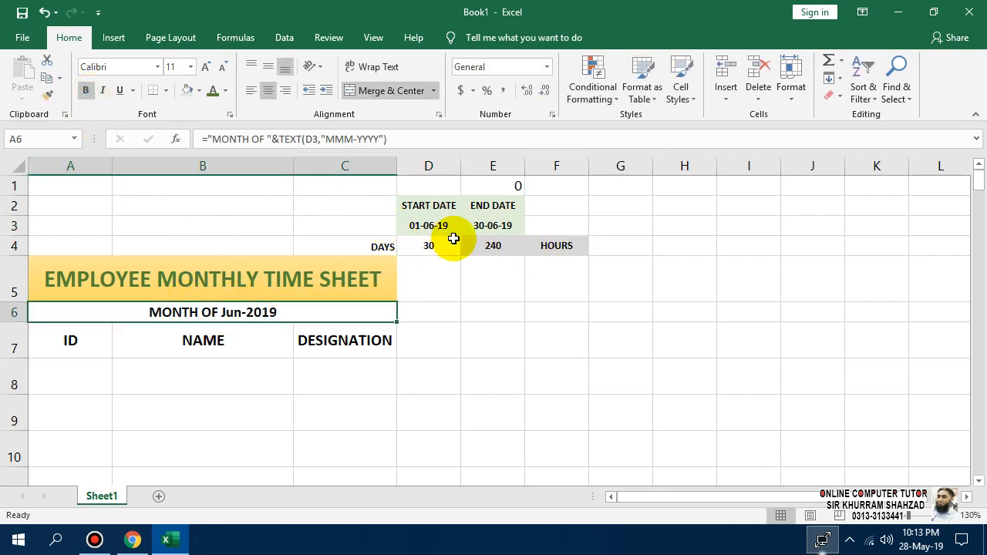
key("ctrl+z")
key("ctrl+z")
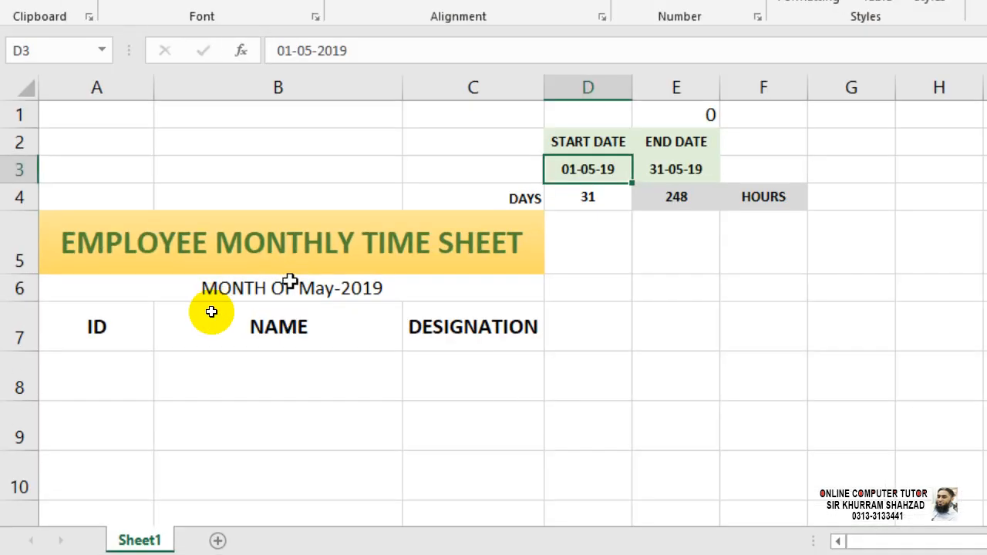
Make the subtitle bold and fill it with a light-to-dark green two-color gradient.
left_click(289, 281)
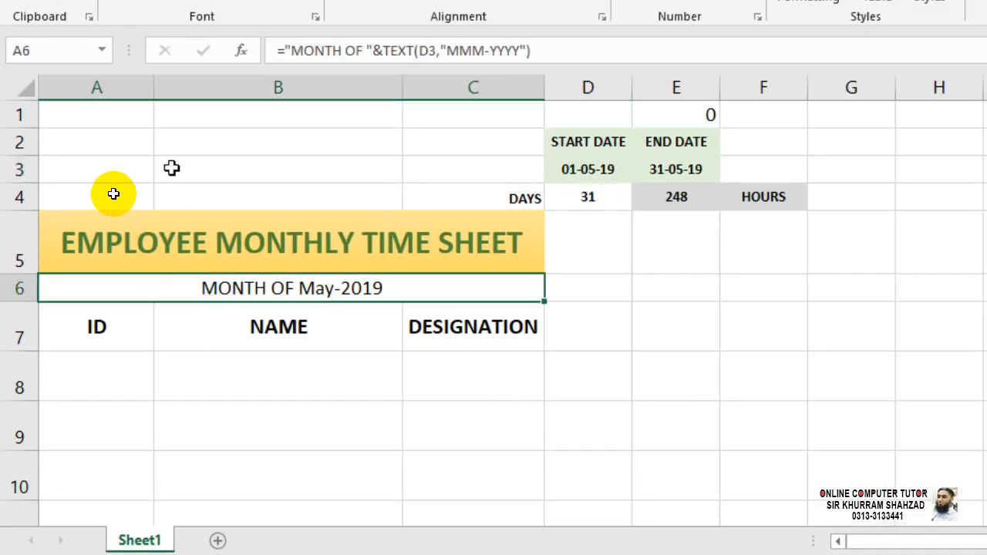
key("ctrl+b")
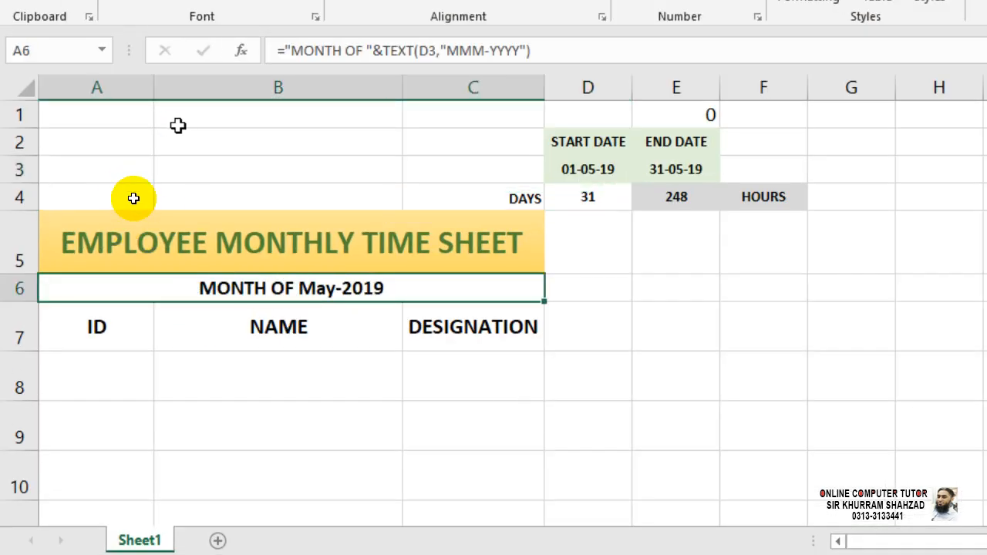
right_click(190, 310)
left_click(358, 483)
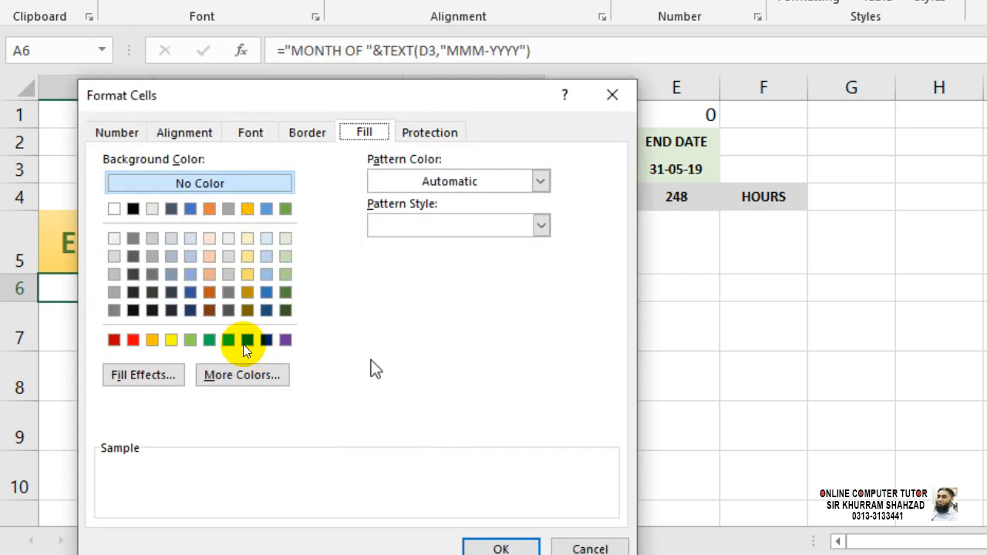
left_click(129, 373)
left_click(423, 192)
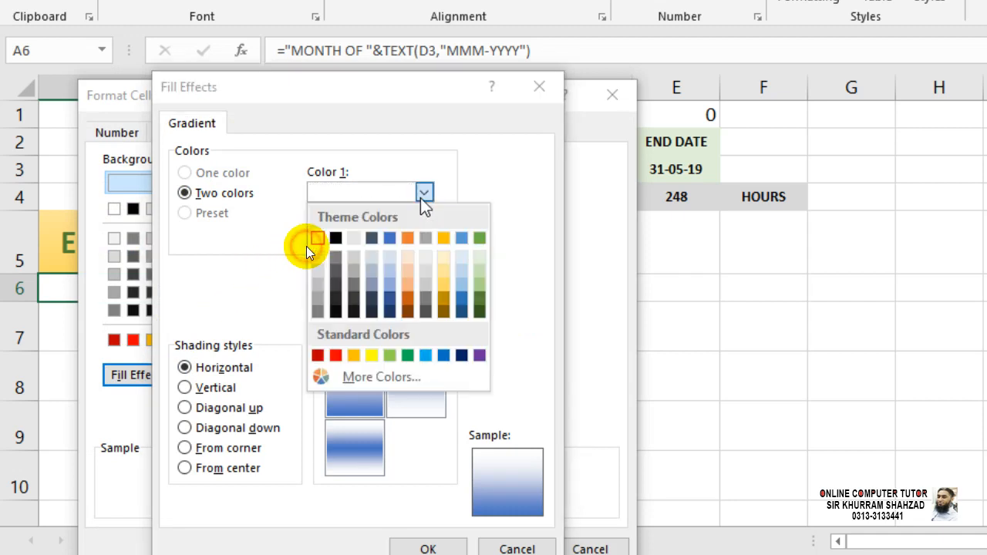
left_click(479, 271)
left_click(423, 237)
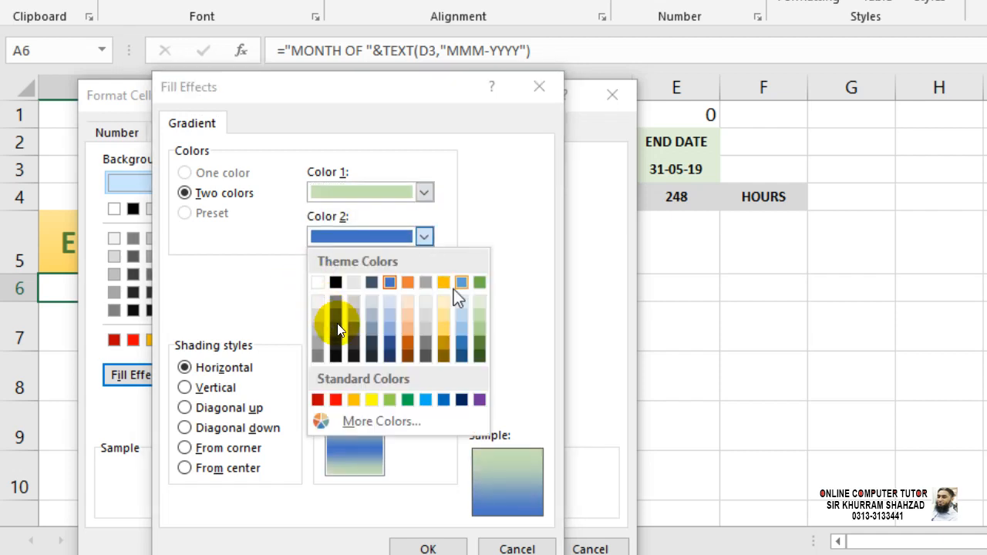
left_click(479, 341)
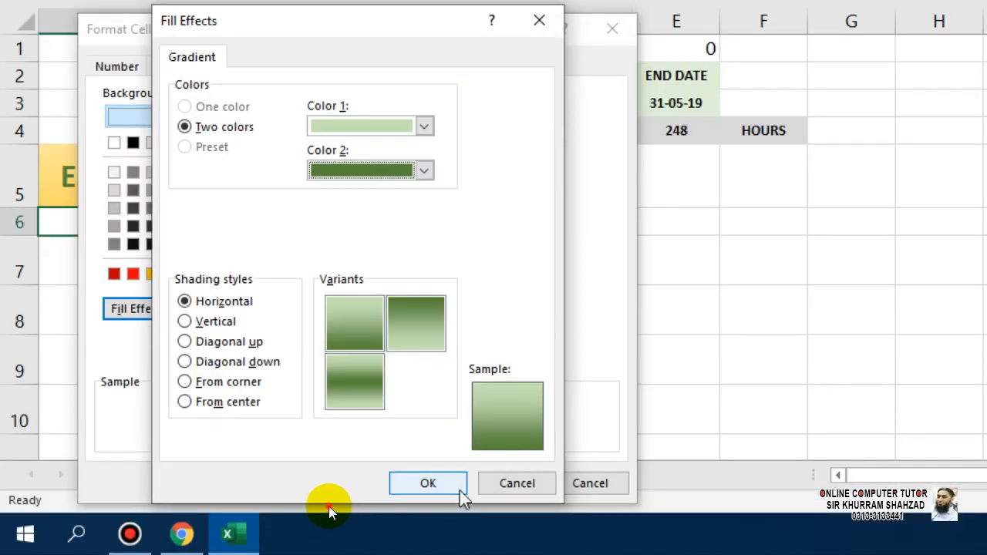
left_click(461, 493)
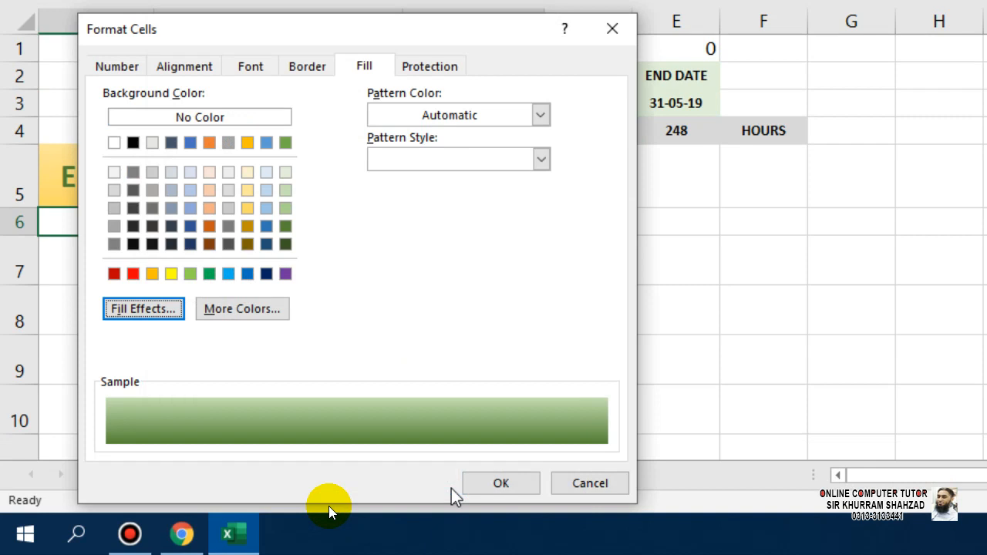
left_click(493, 486)
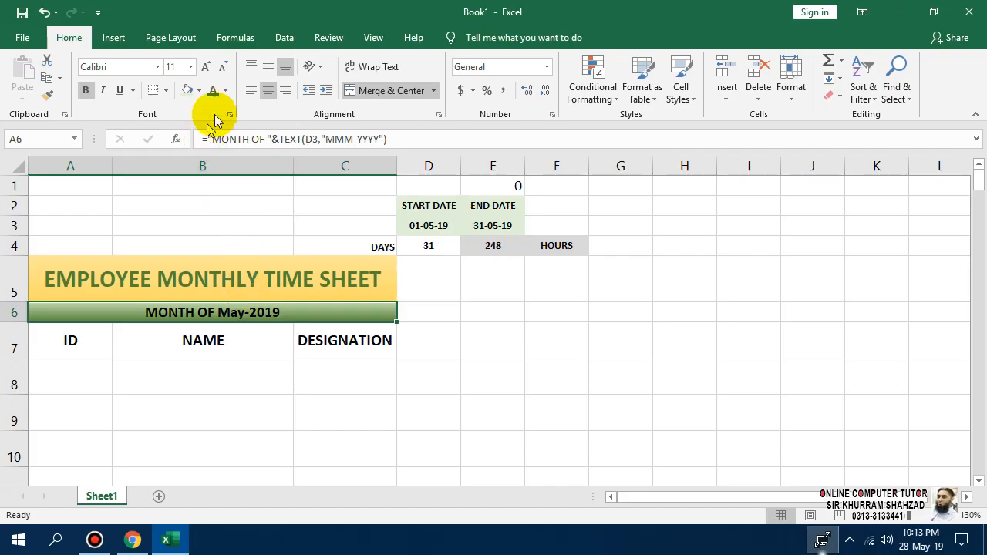
Increase the subtitle font size to 18 points.
left_click(225, 90)
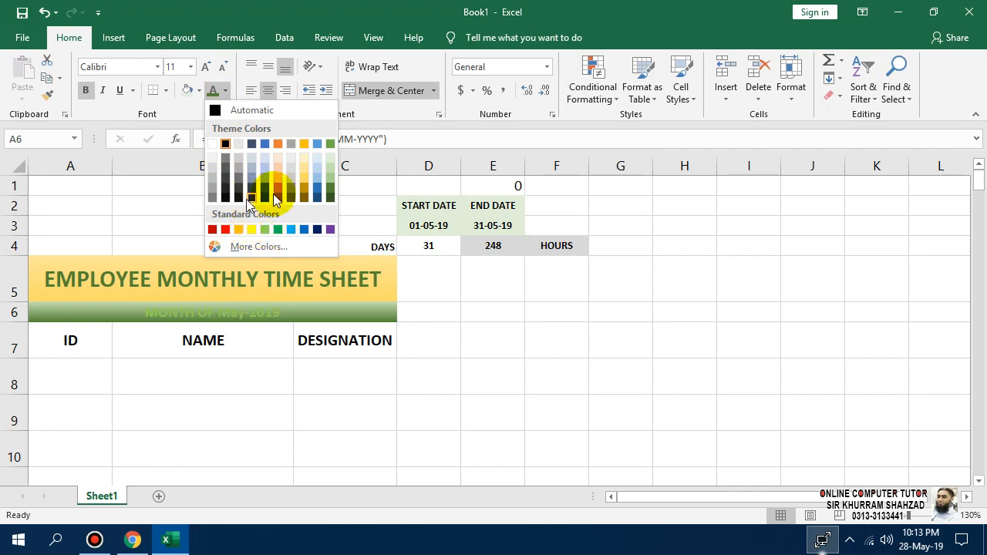
left_click(479, 342)
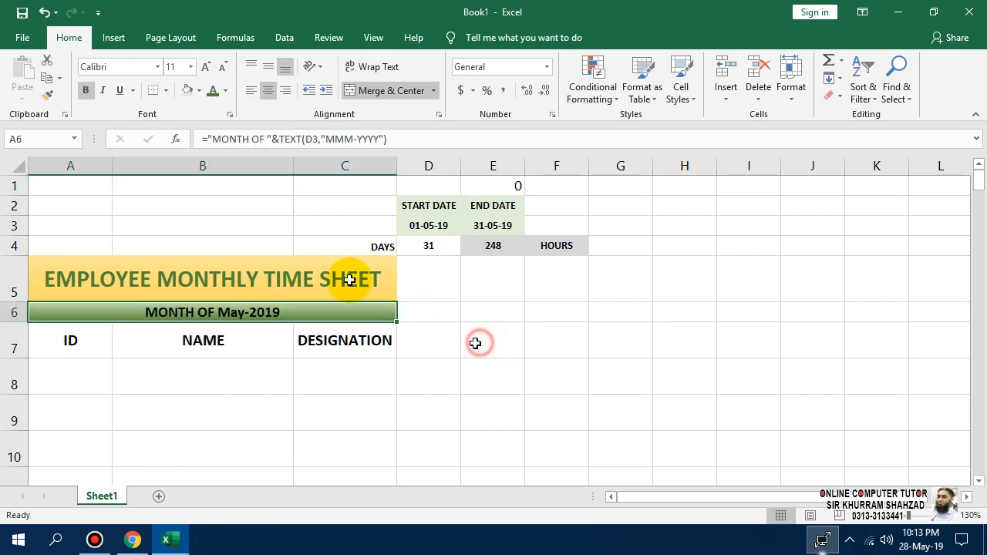
left_click(204, 74)
left_click(204, 74)
left_click(204, 74)
left_click(204, 74)
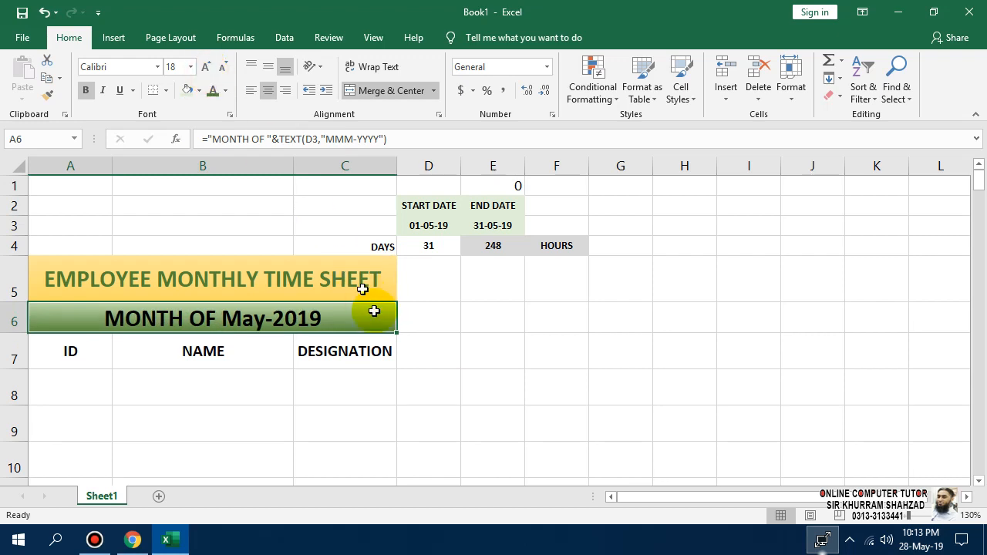
left_click(403, 348)
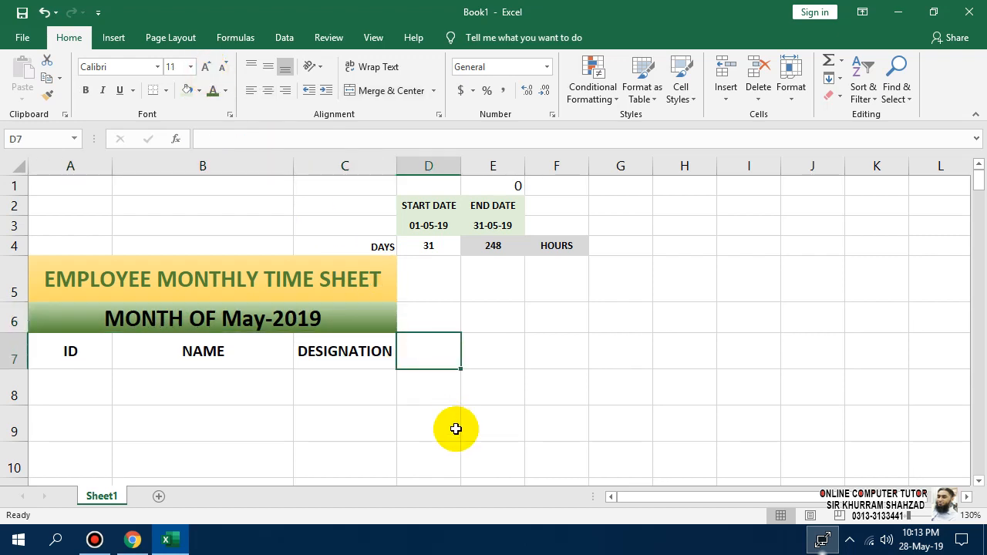
left_click(333, 328)
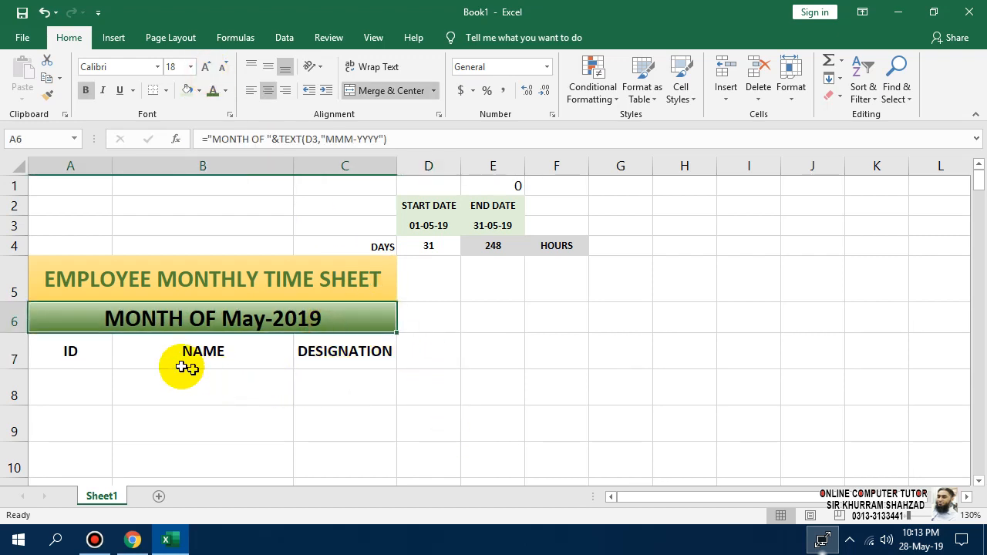
left_click(97, 375)
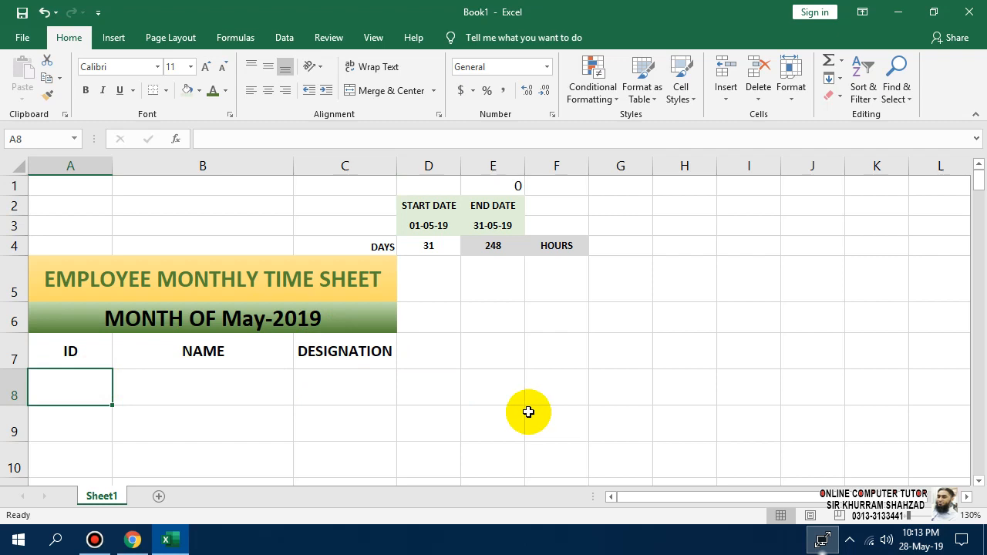
Enter ID A-1001, the employee's full name, and designation Administrator across A8:C8.
type("a-1")
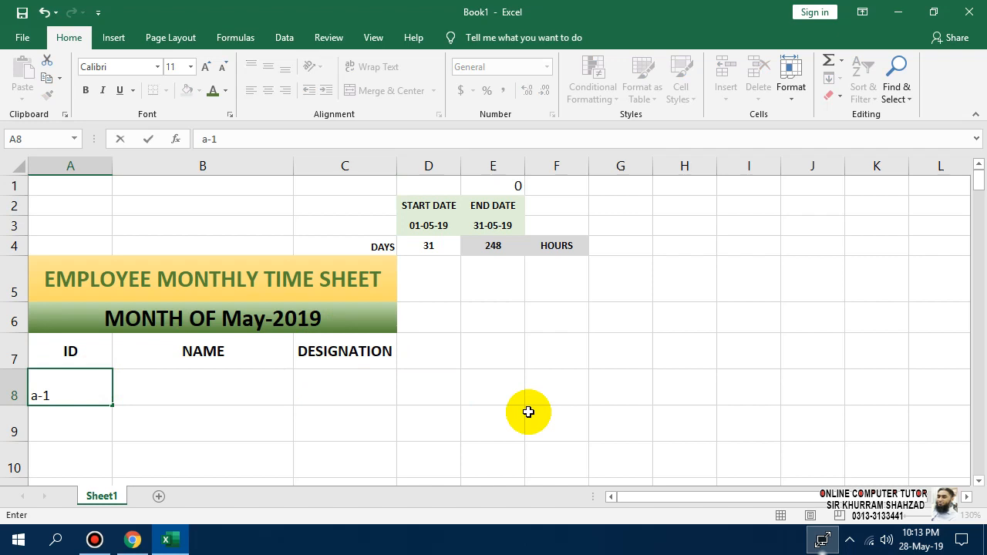
key("BackSpace")
key("BackSpace")
key("BackSpace")
type("A-1001")
key("Return")
key("Up")
key("Right")
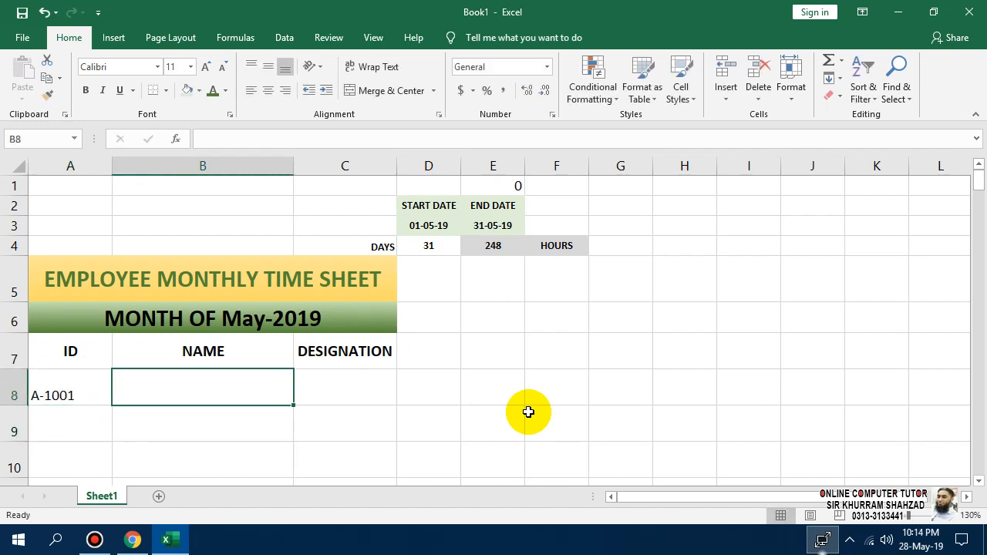
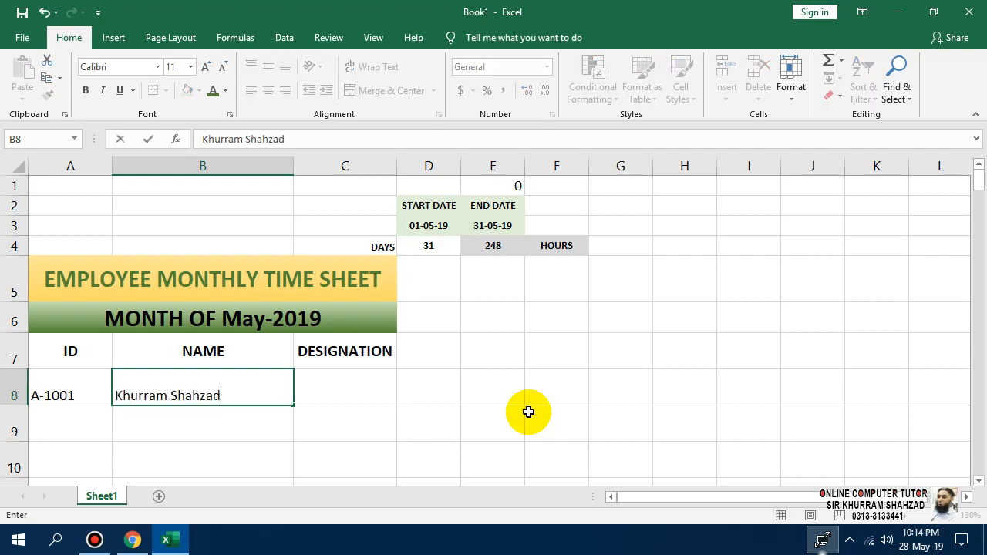
key("Tab")
type("Admin")
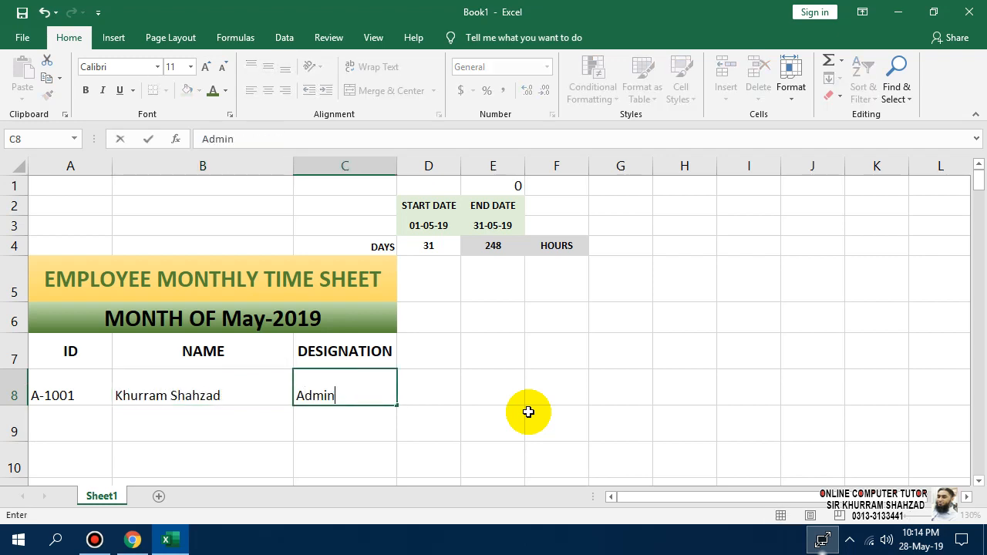
type("istrator")
key("Tab")
key("Tab")
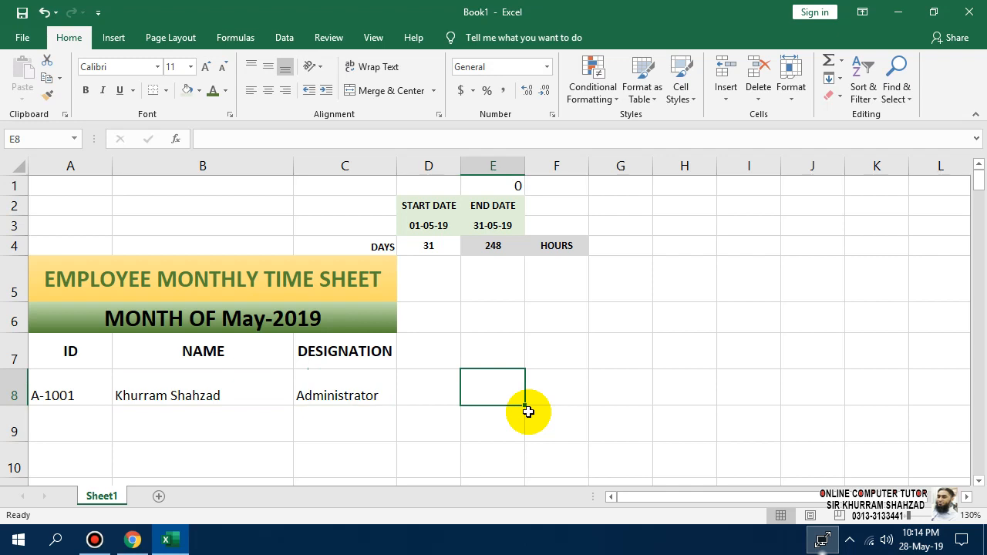
Add the headings IN, OUT and TOTAL HOURS in D7:F7.
left_click(402, 361)
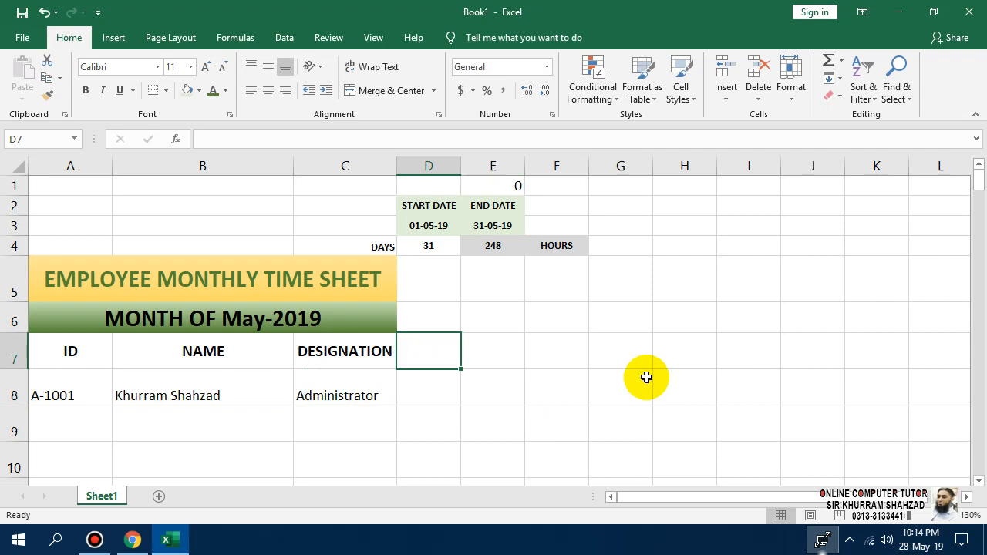
type("i")
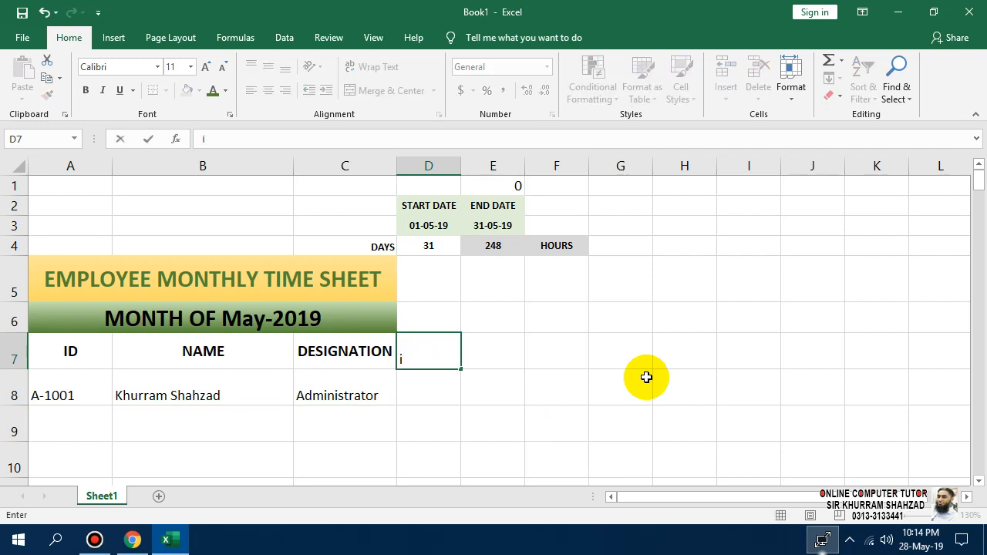
type("N")
key("Tab")
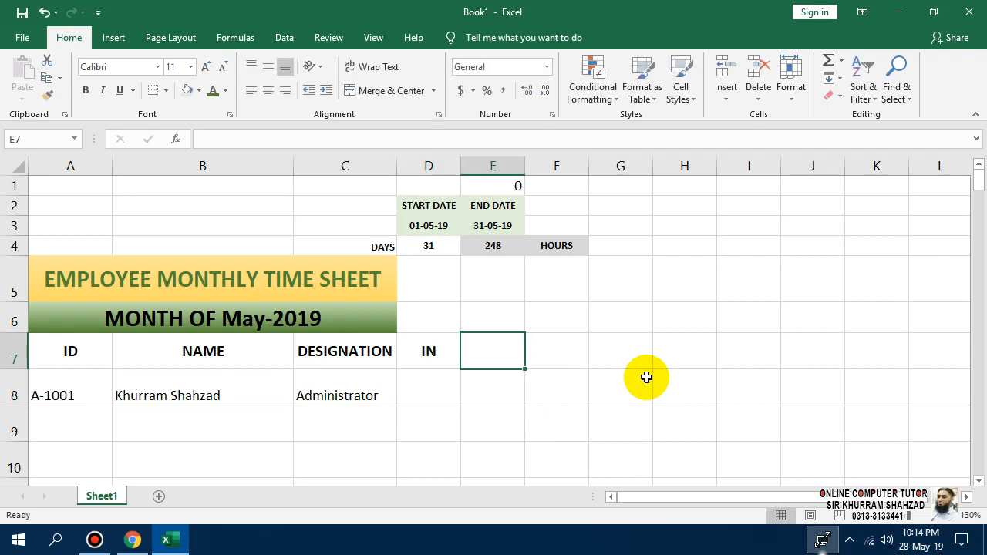
type("OUT")
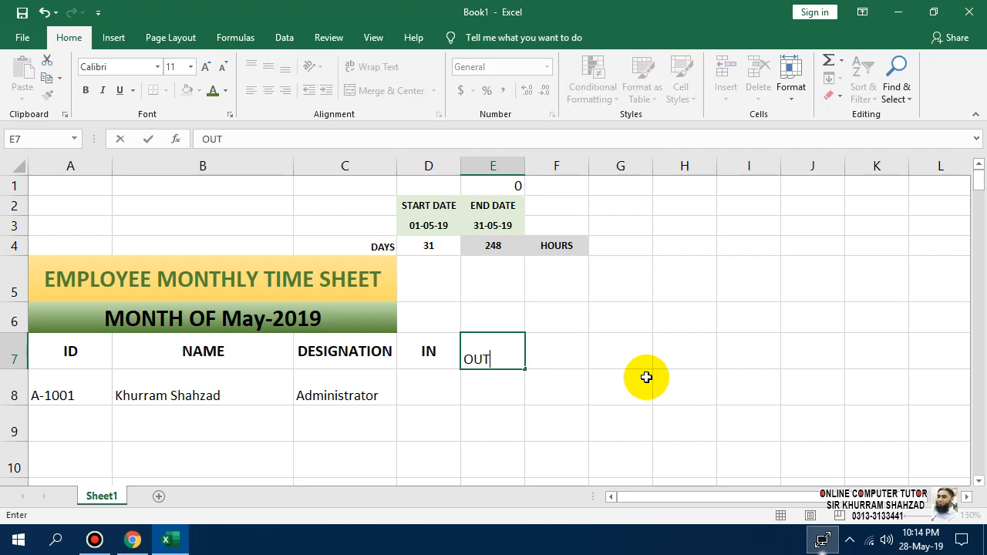
key("Tab")
type("TOT")
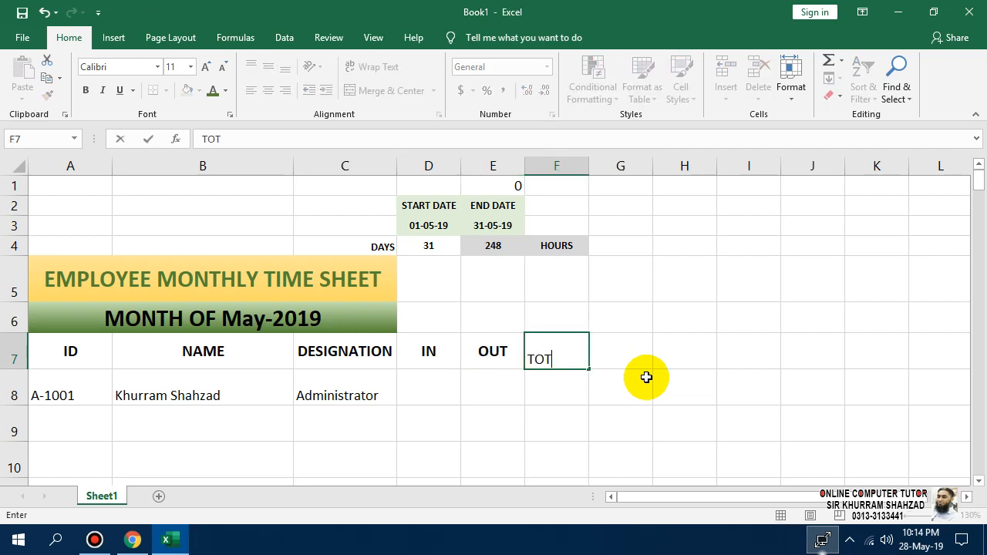
type("AL HOURS")
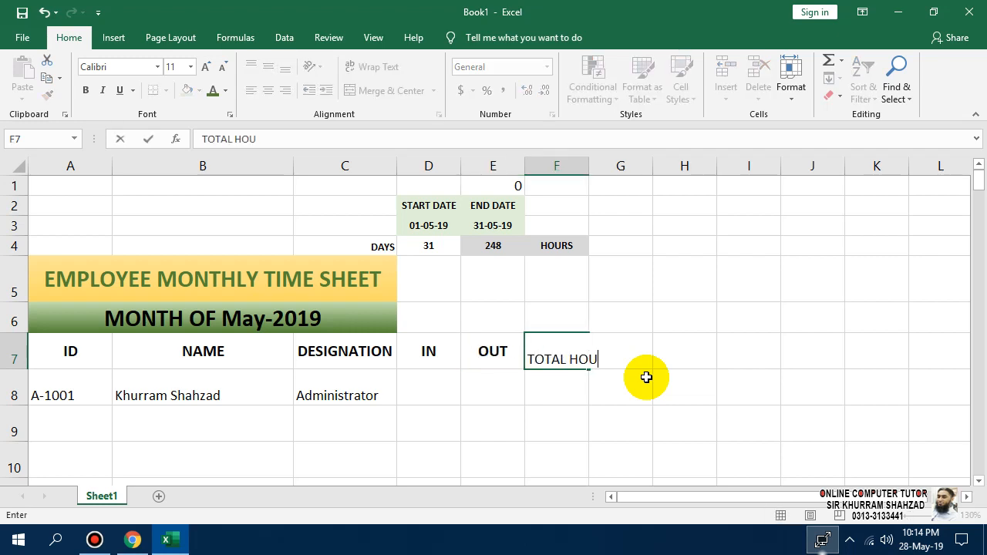
key("Return")
Add DAILY HOURS in G7 and OVER TIME in H7.
left_click(646, 377)
key("Up")
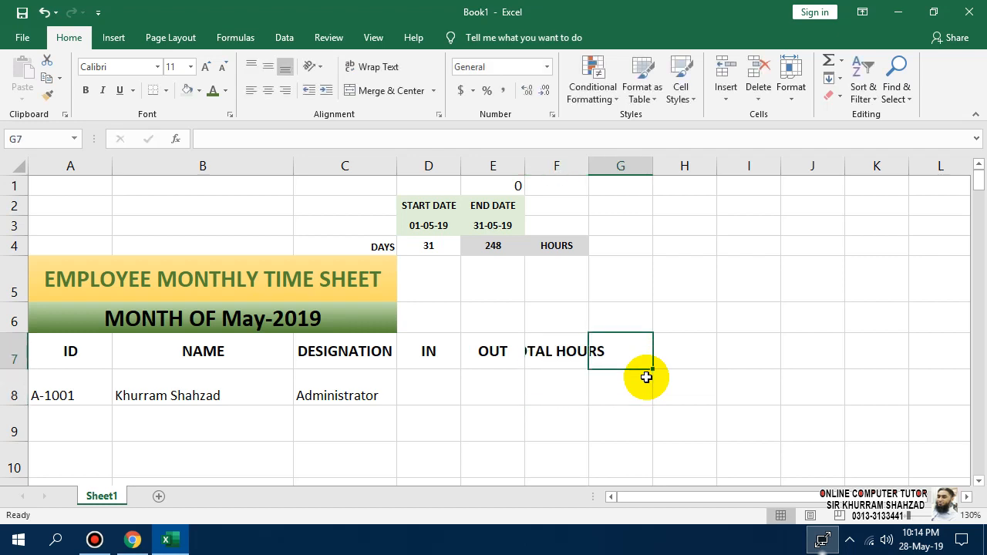
type("DAIL")
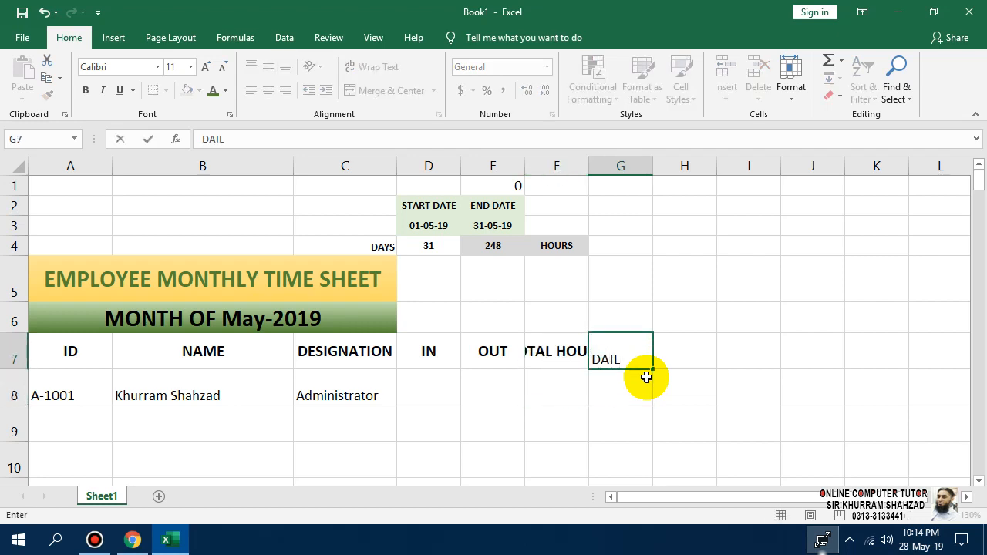
type("Y HOURS")
key("Tab")
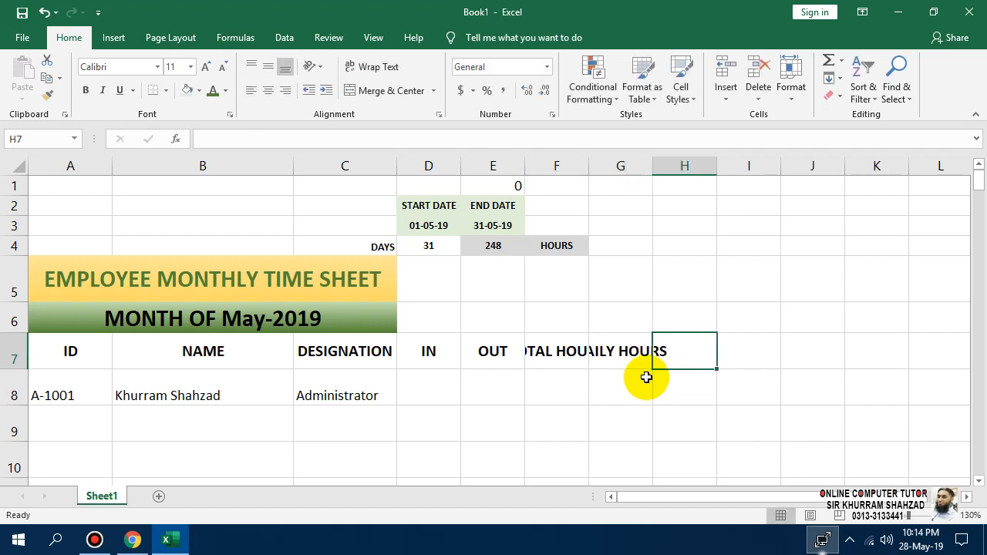
type("OT")
key("Return")
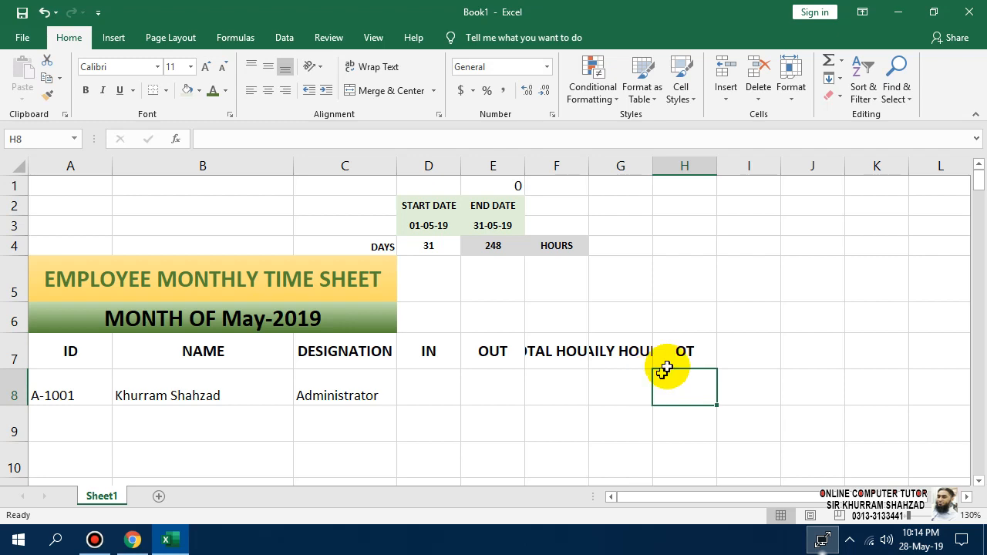
left_click(667, 352)
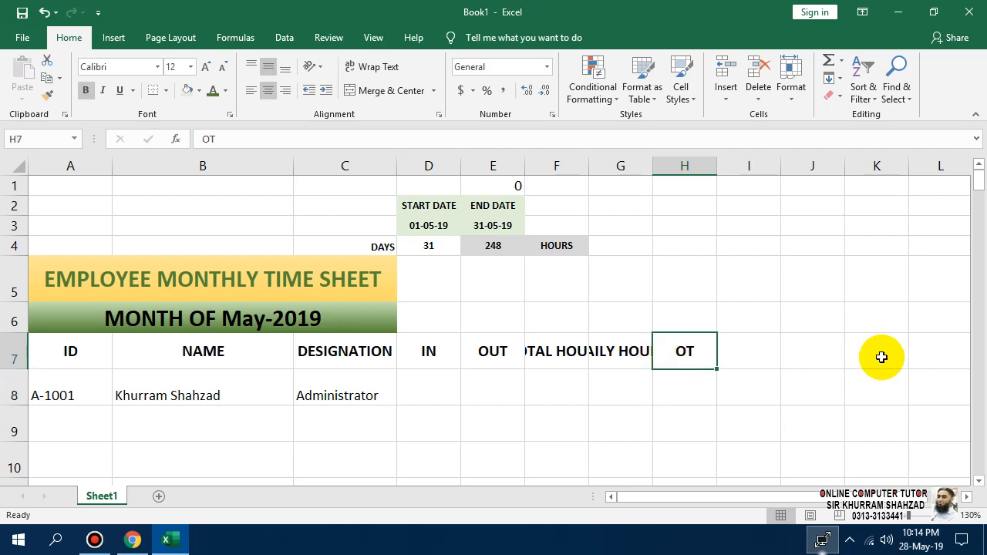
type("OVER")
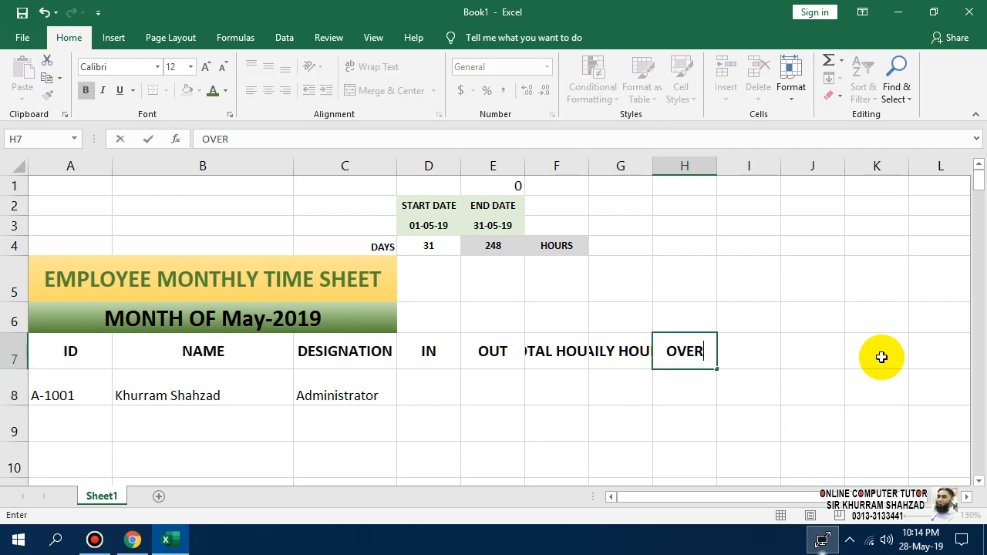
type(" TIME")
key("Return")
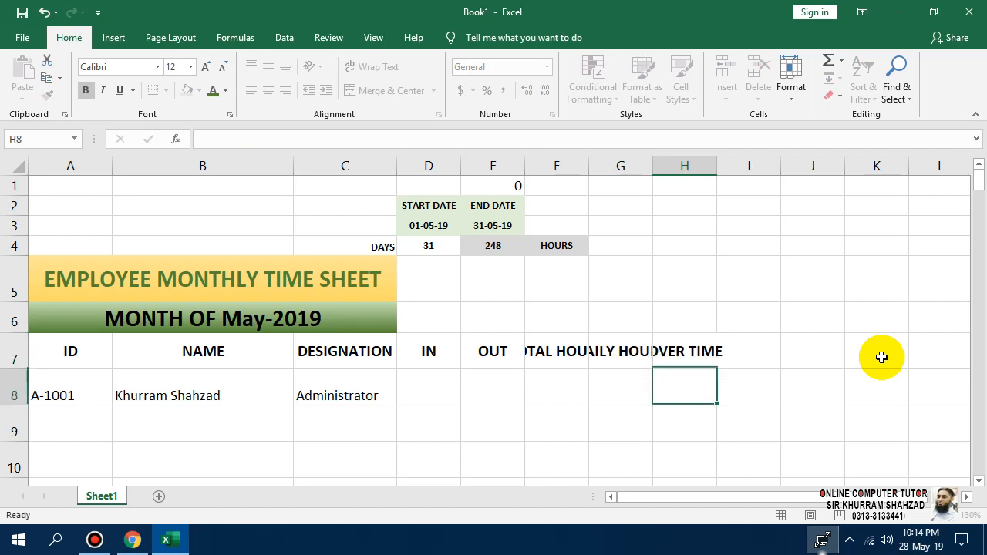
key("Up")
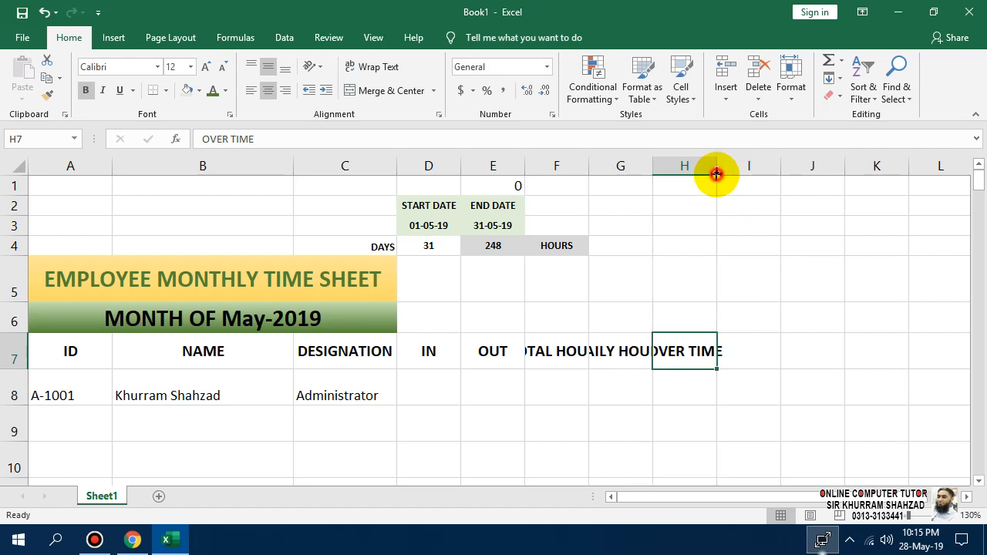
Change H7 back to OT and AutoFit columns H, F and G to their headings.
double_click(716, 166)
type("OT")
key("Return")
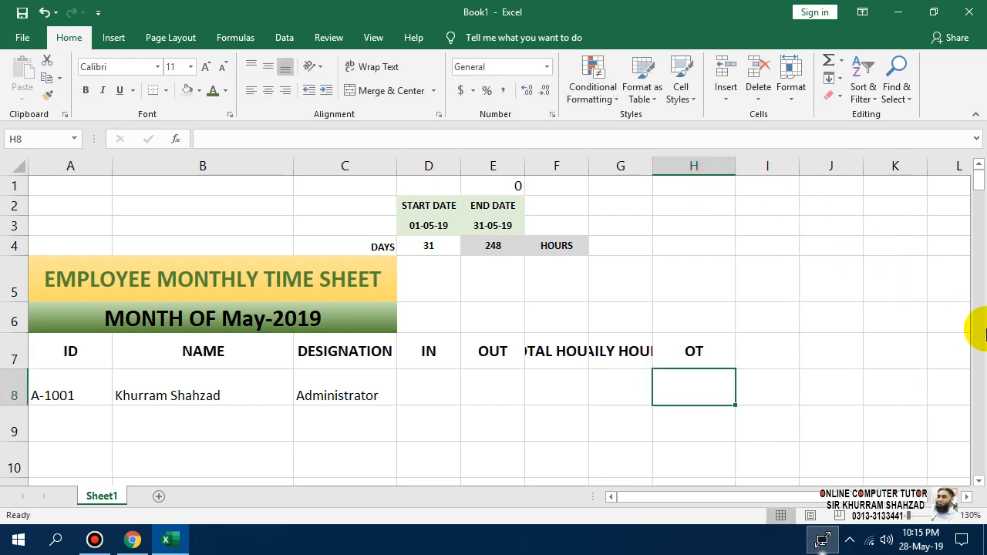
left_click(532, 353)
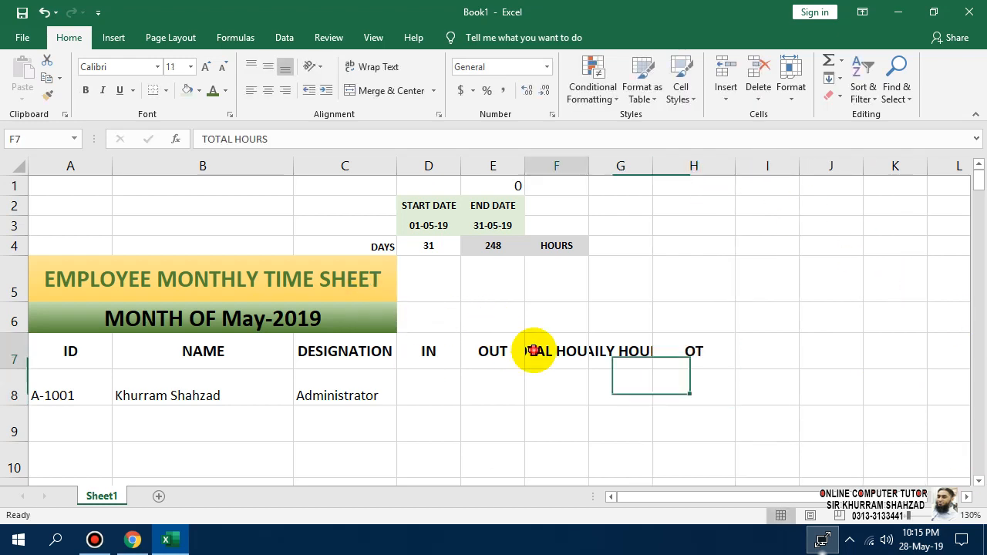
double_click(588, 167)
left_click(685, 168)
double_click(688, 169)
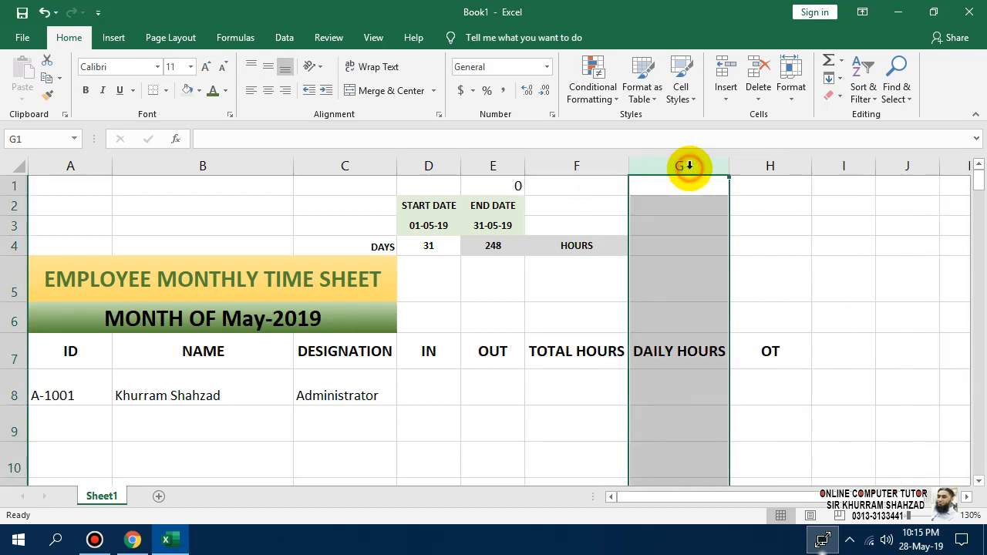
left_click(771, 393)
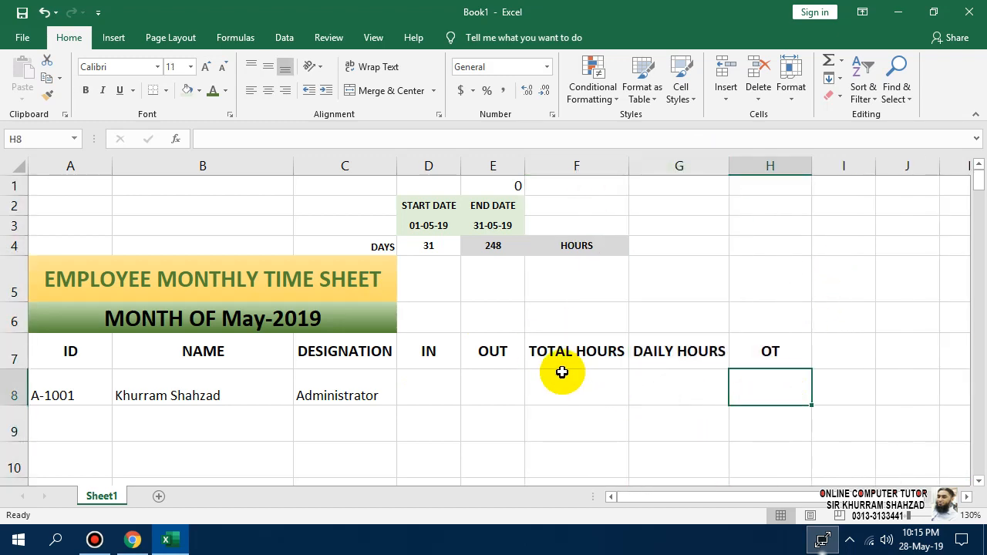
left_click(568, 347)
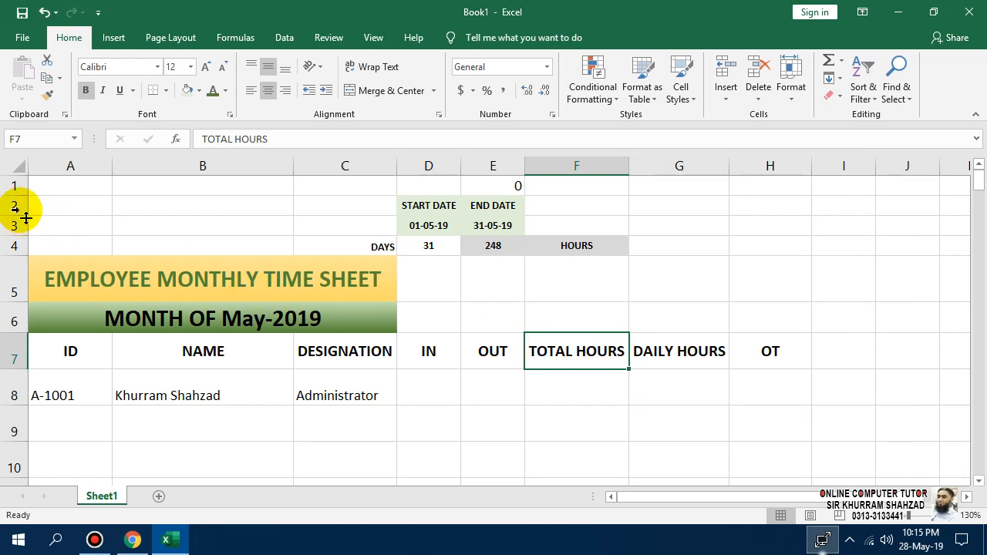
left_click(86, 192)
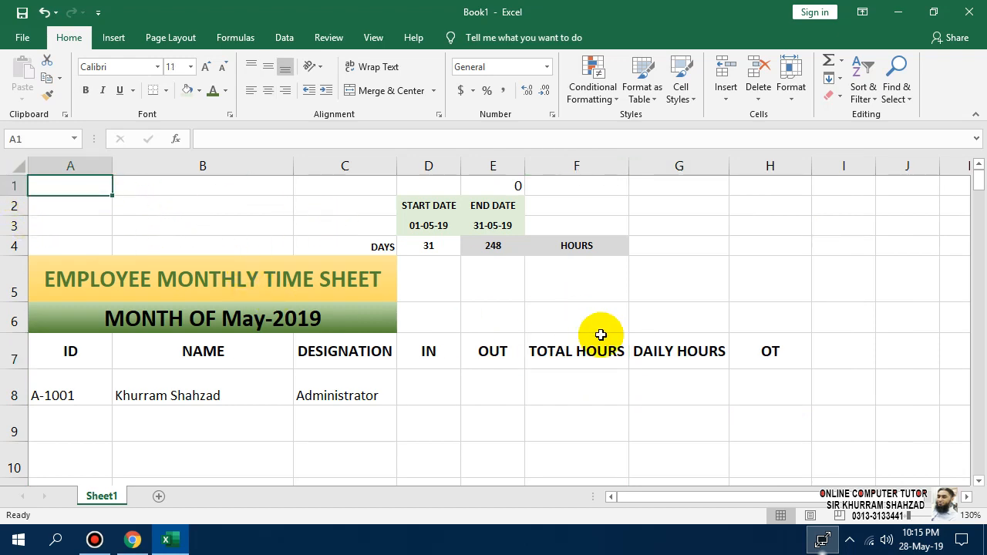
Type the legend 'TH (TOTAL HOURS, DH(DAILY HOURS, OT (OVER TIME' into A1.
type("th")
key("BackSpace")
key("BackSpace")
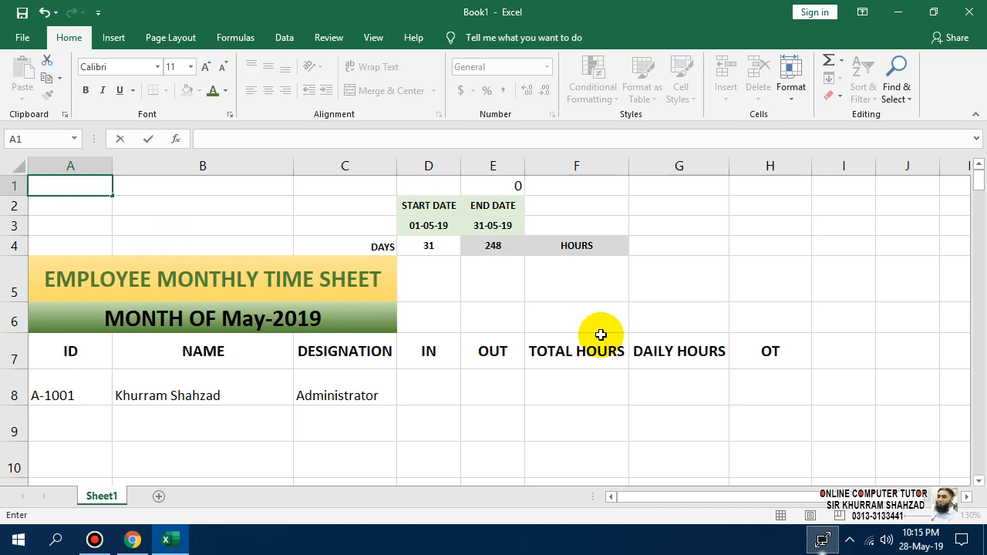
type("TH (TOTA")
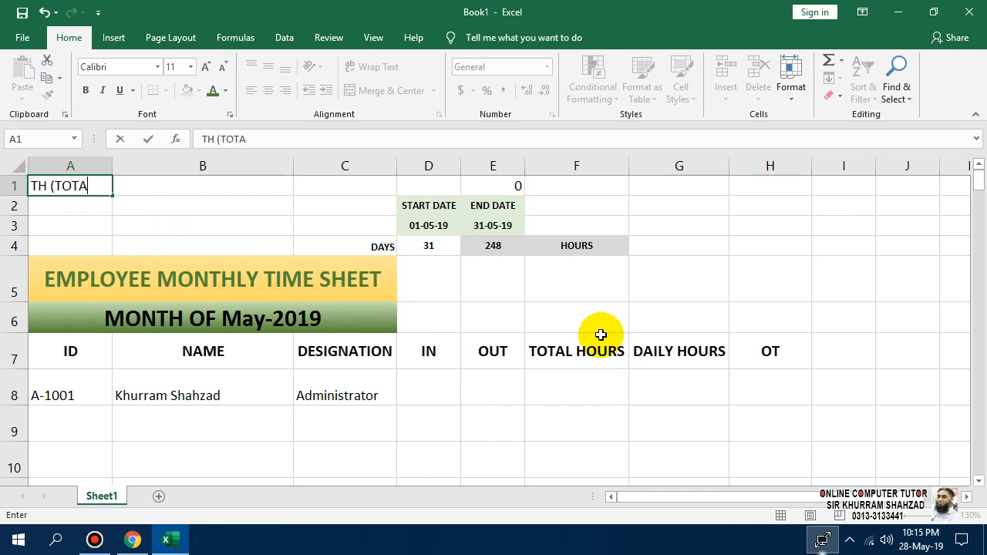
type("L HOURS")
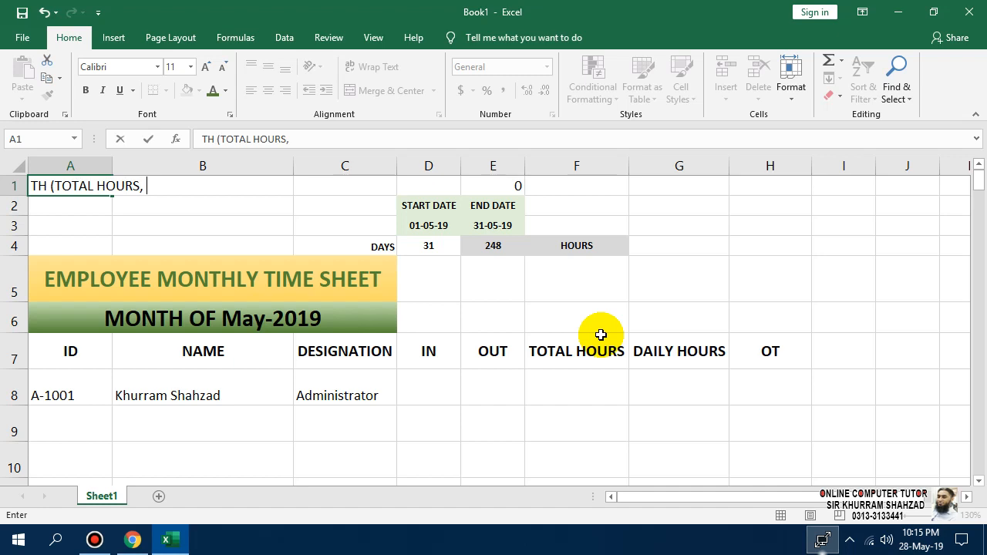
type(", DH(DAILY")
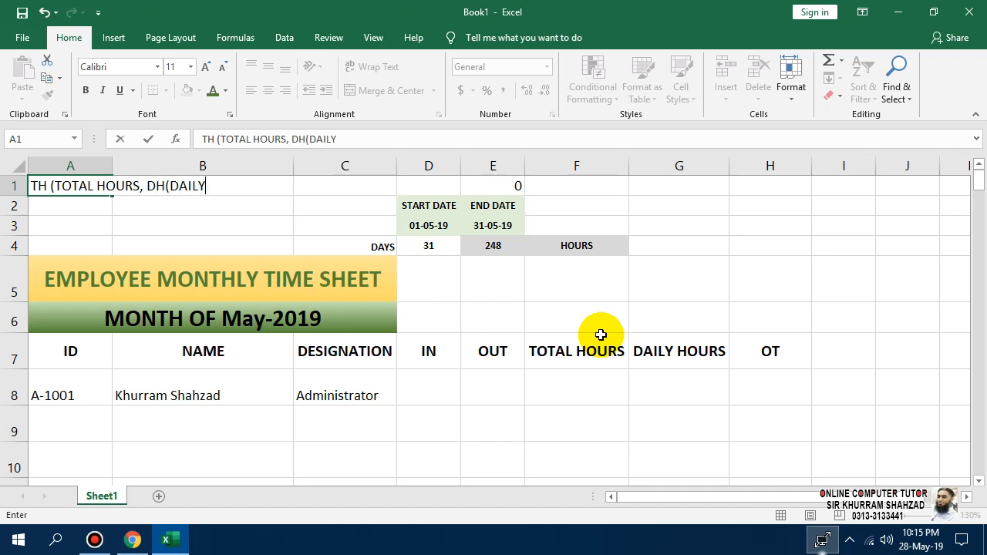
type("HOURS")
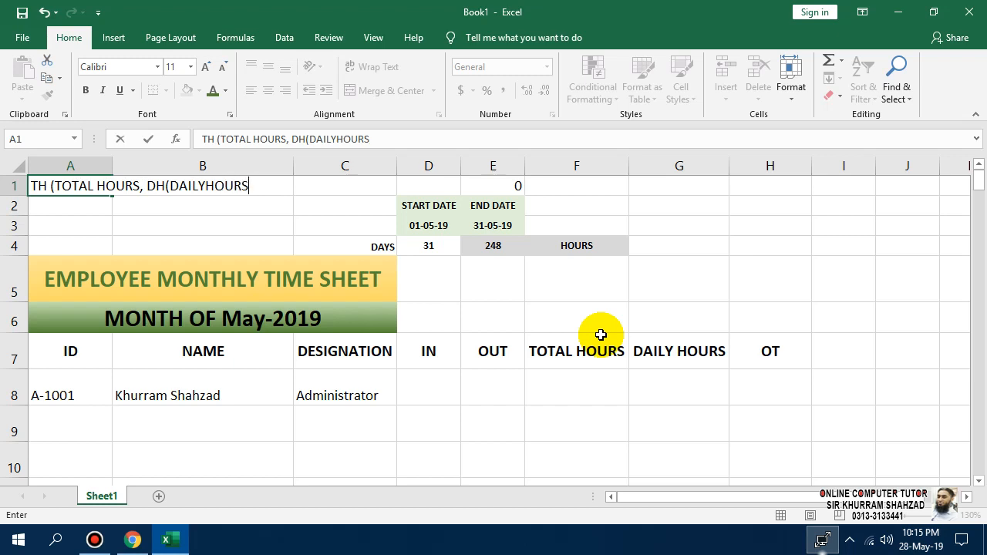
key("ctrl+Return")
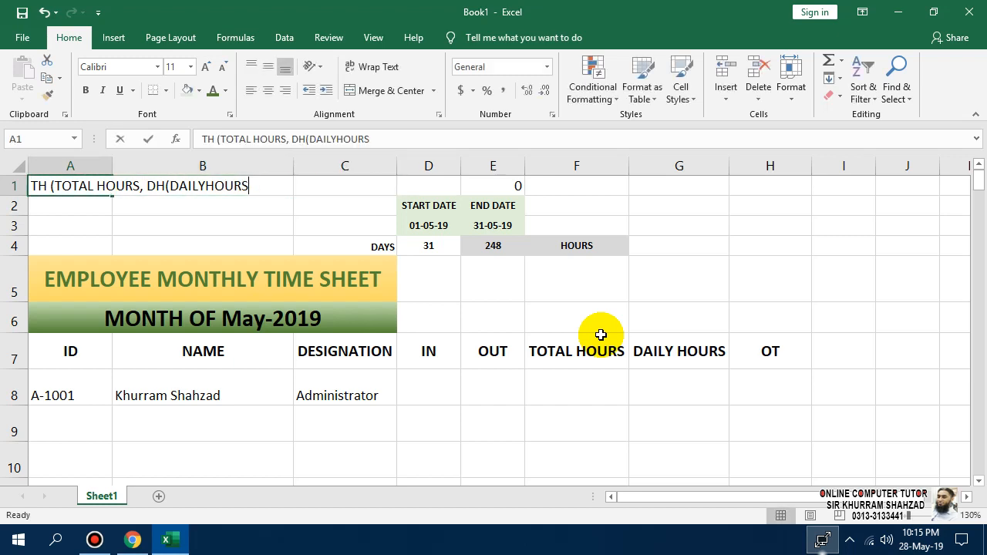
key("F2")
key("Left")
key("Left")
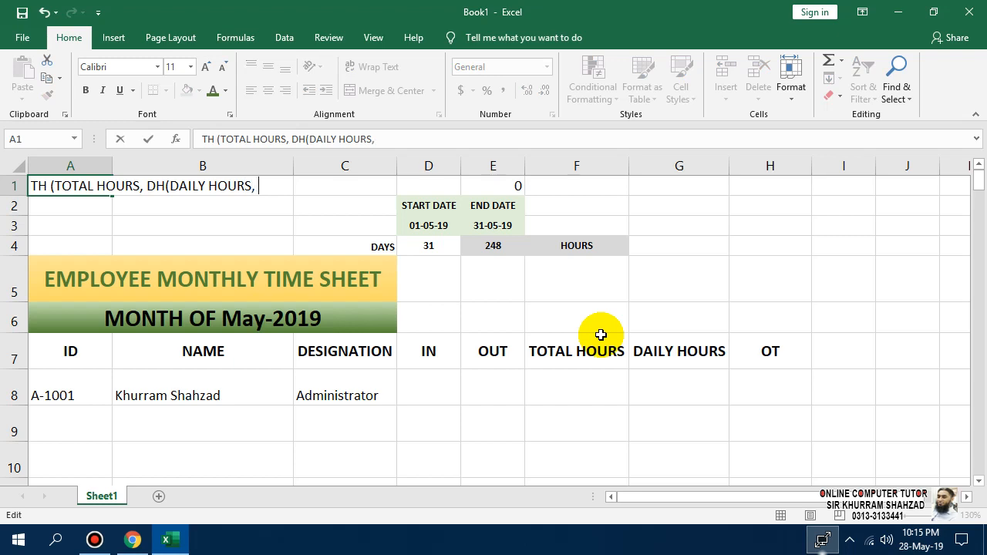
type("OT (OVER")
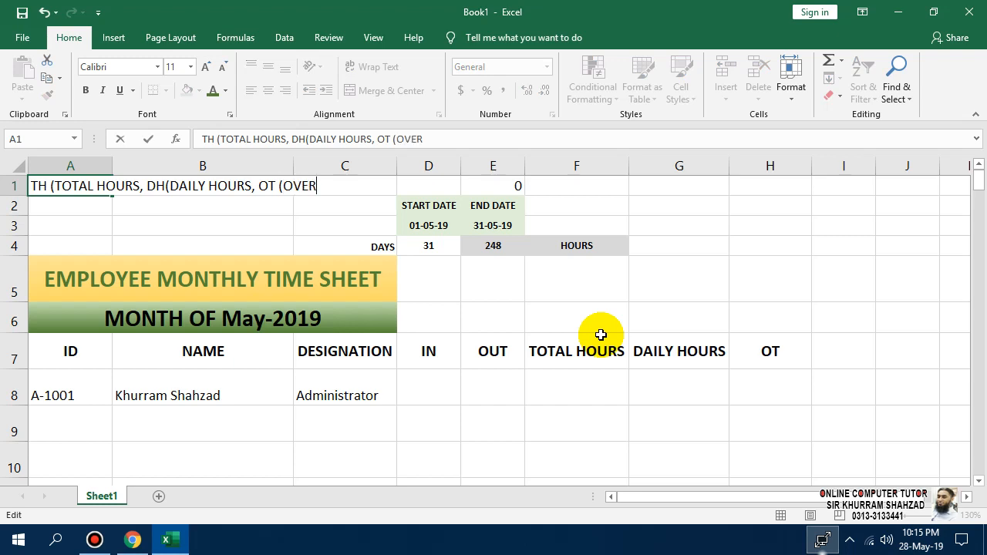
type(" TIME")
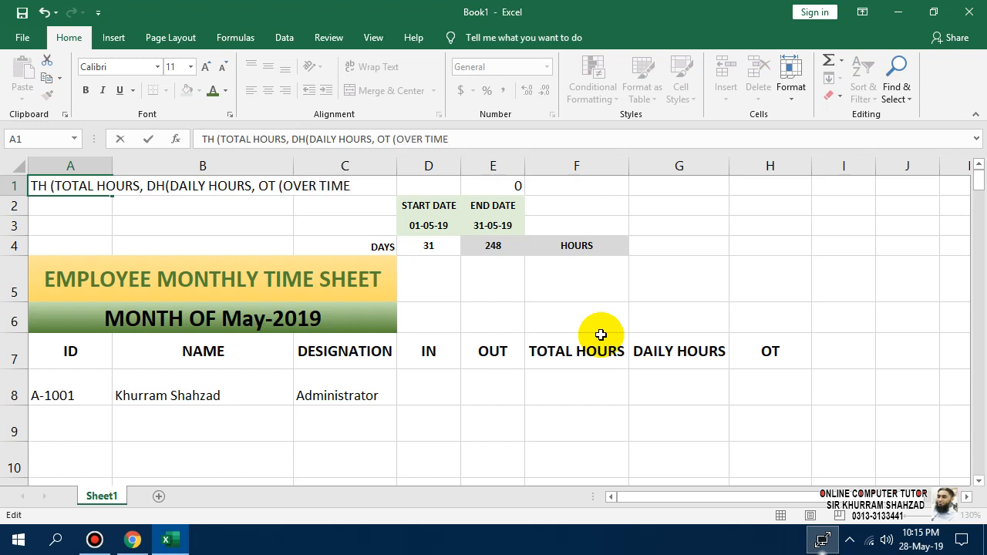
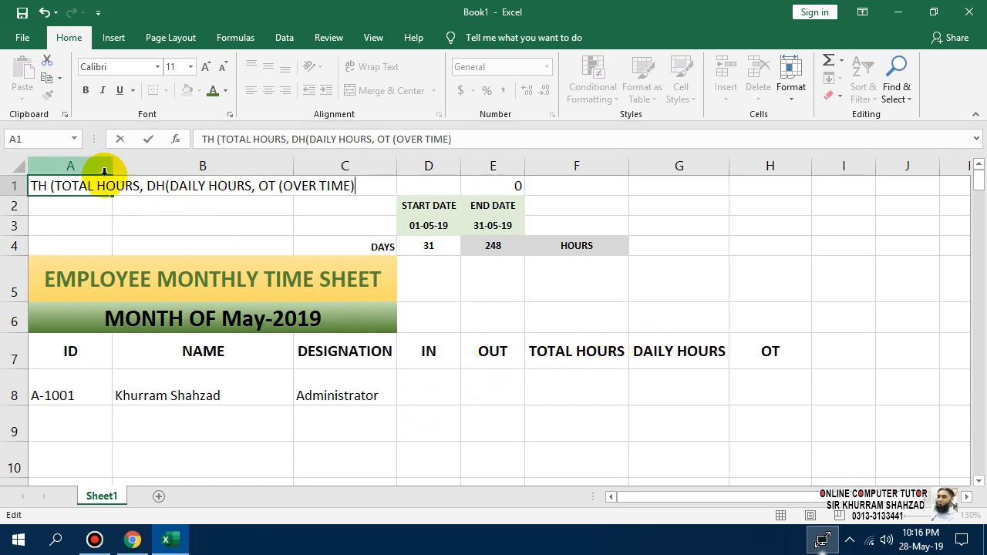
Make the A1 legend bold and add the missing closing brackets after TOTAL HOURS and DAILY HOURS.
left_click_drag(59, 186, 31, 186)
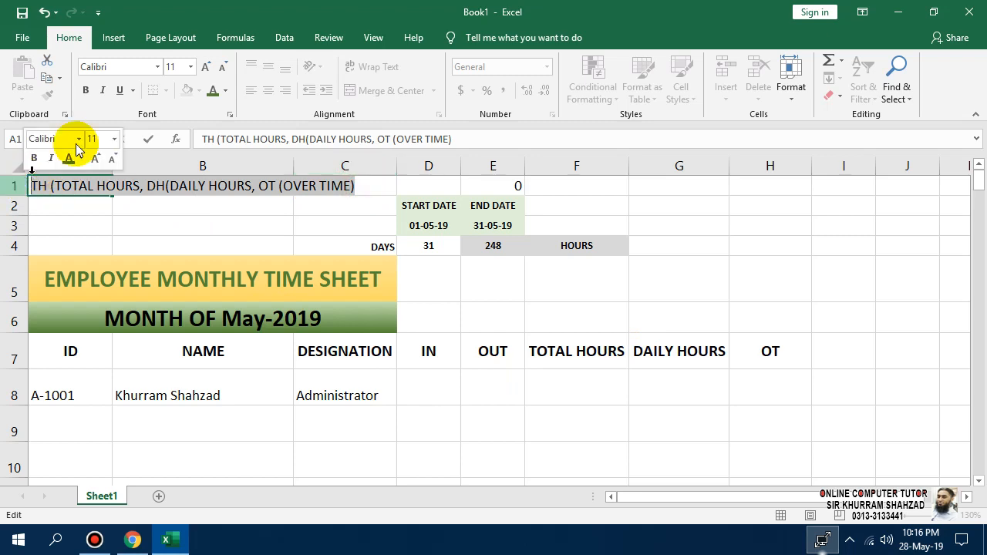
left_click(85, 90)
left_click(190, 186)
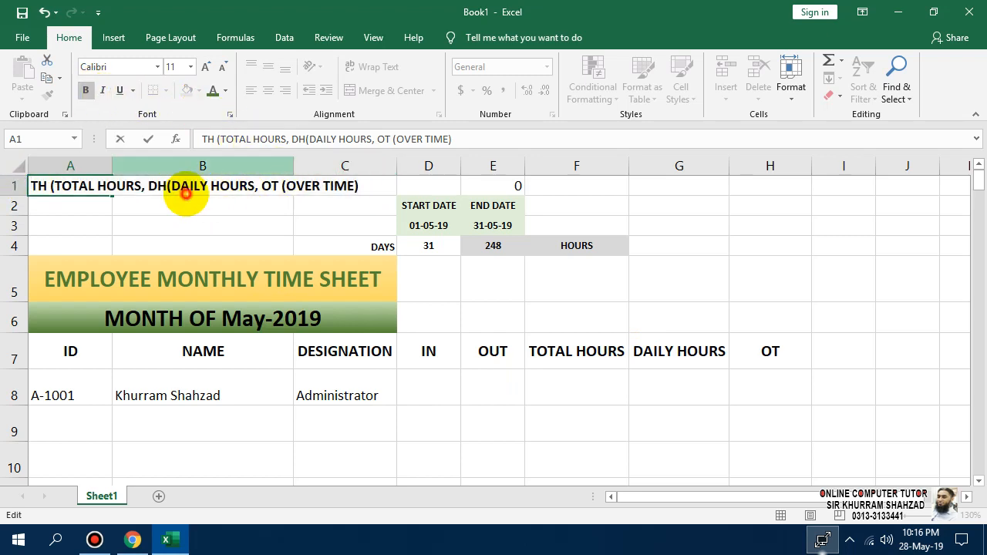
left_click(144, 185)
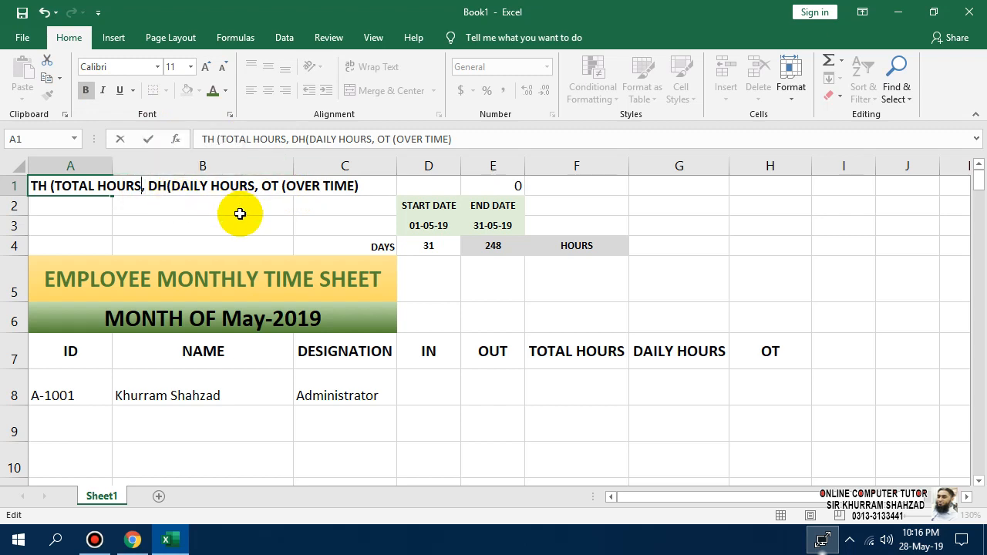
type(")")
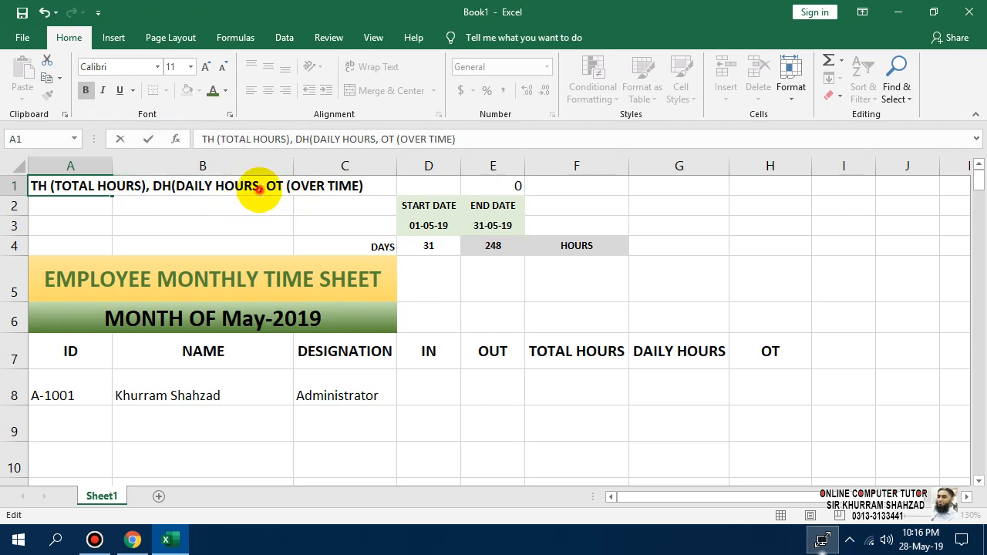
left_click(259, 187)
type(")")
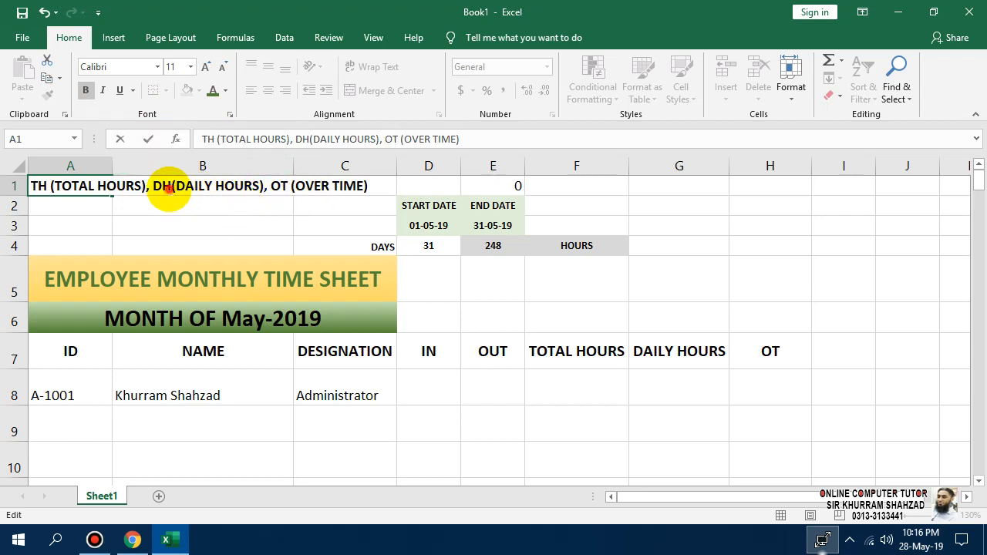
left_click(169, 189)
Colour TH (TOTAL HOURS) green, and DH (DAILY HOURS) and OT (OVER TIME) red.
left_click_drag(145, 187, 18, 182)
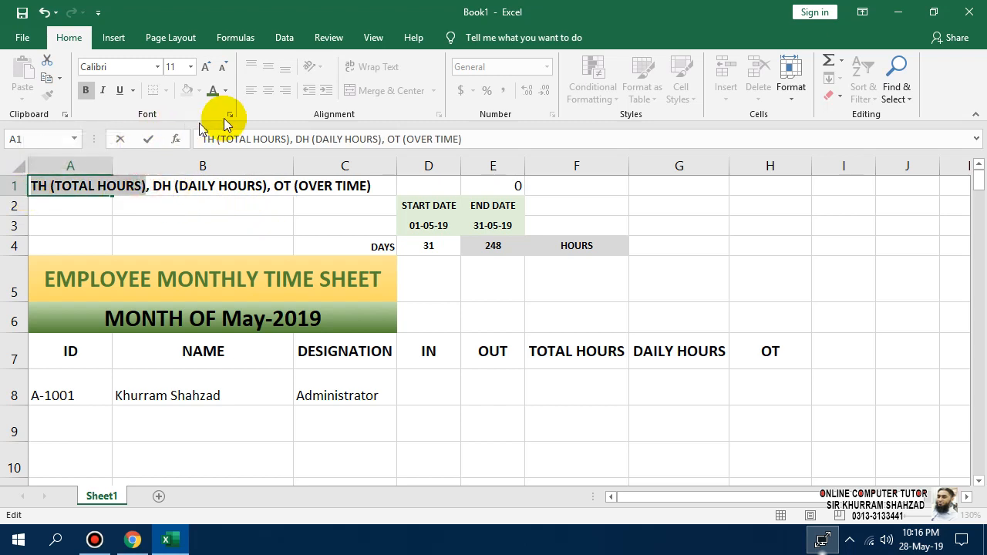
left_click(212, 92)
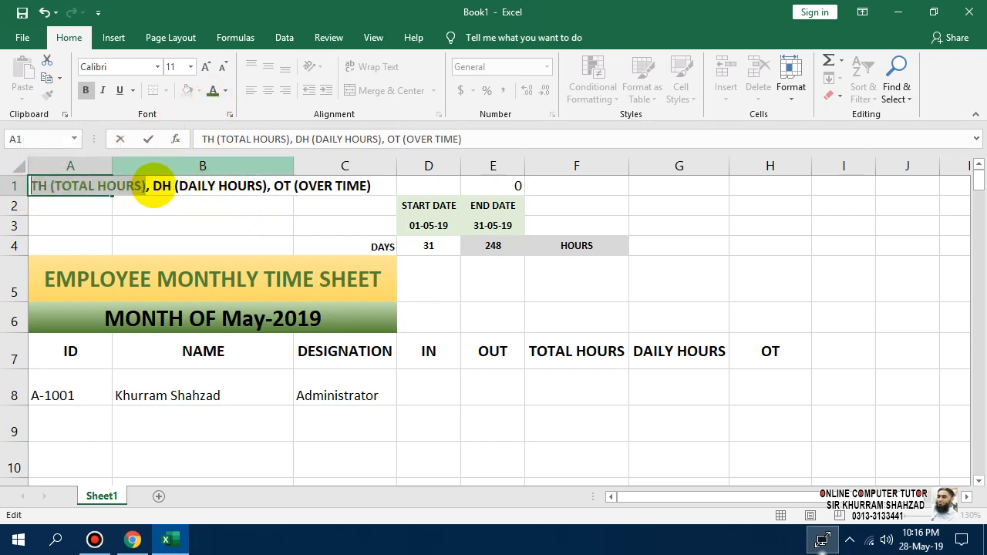
left_click_drag(153, 187, 260, 186)
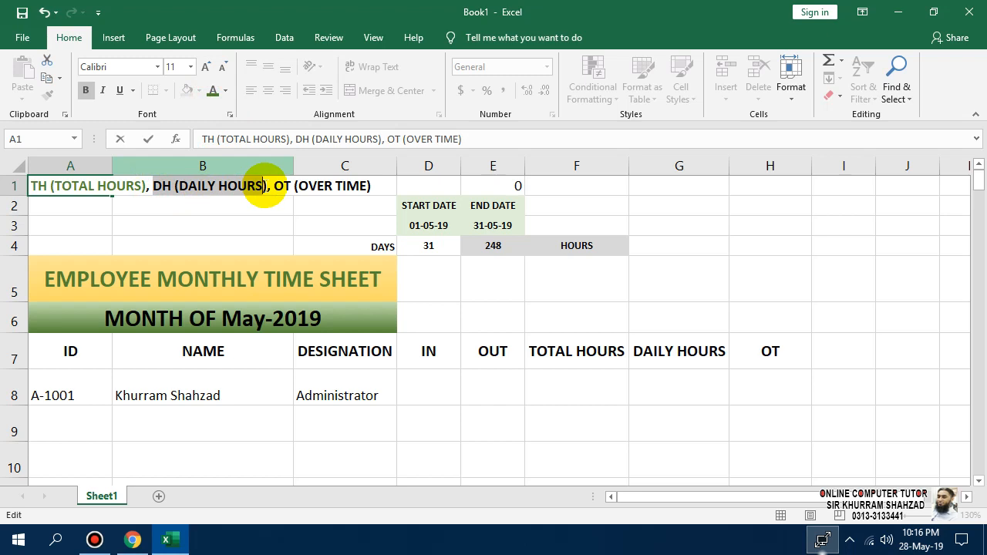
left_click(225, 91)
left_click(225, 226)
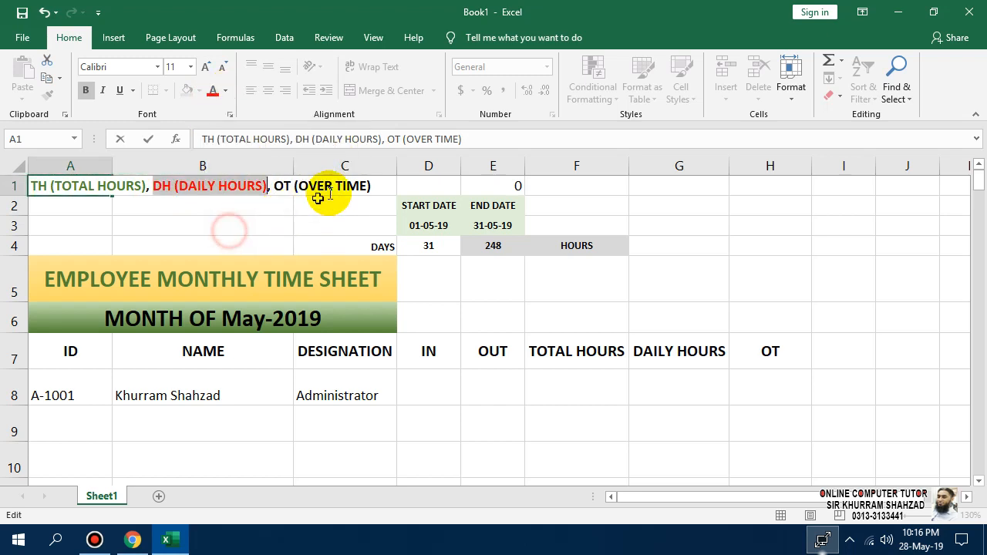
left_click_drag(373, 186, 282, 193)
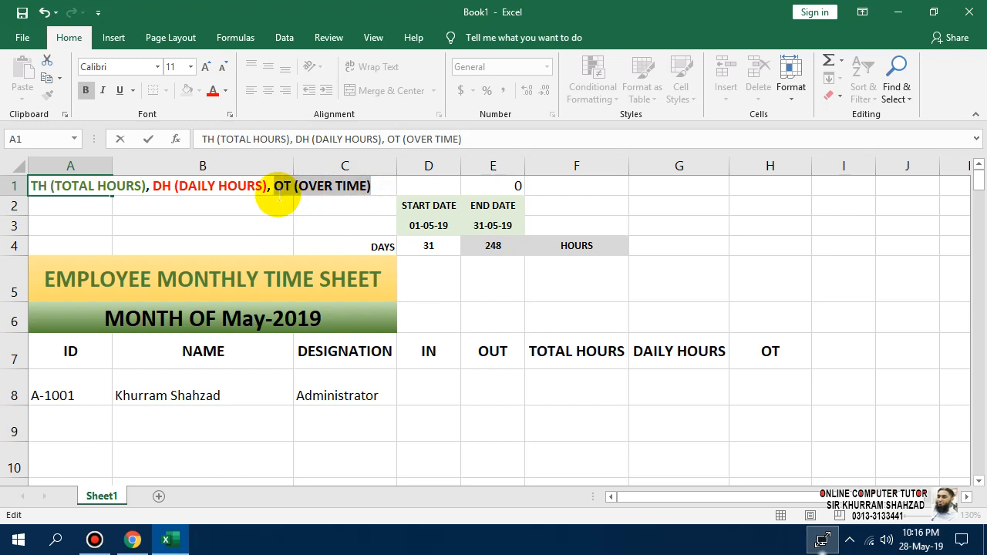
left_click(225, 90)
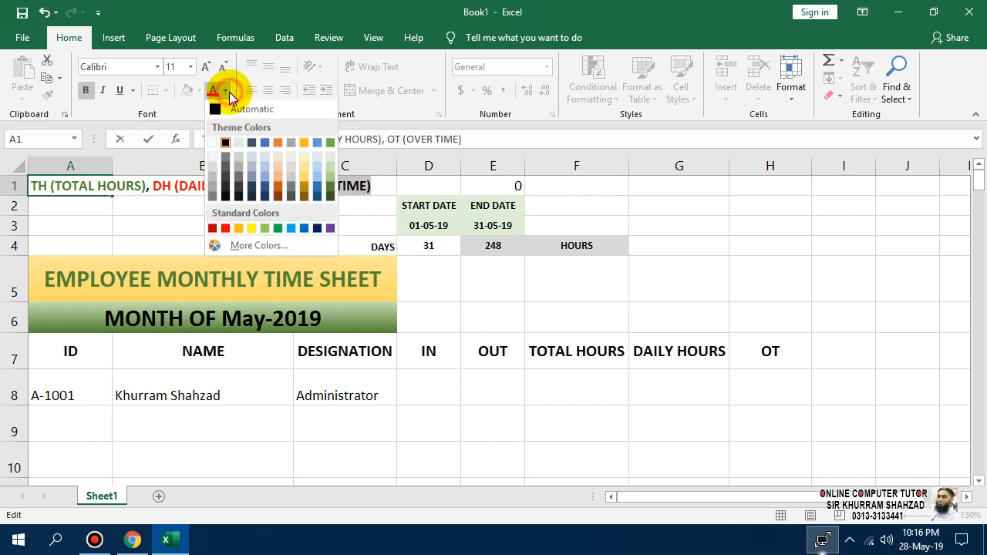
left_click(219, 229)
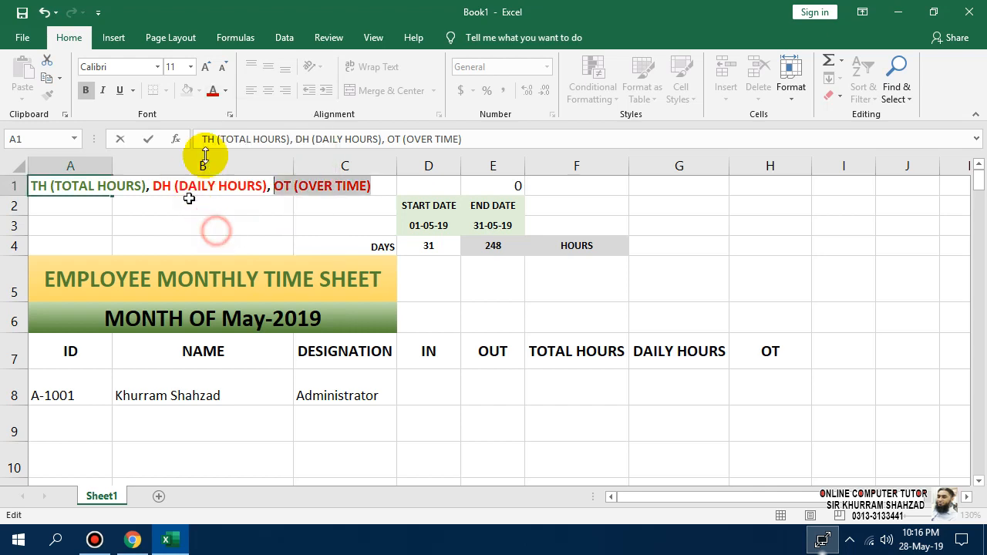
left_click(280, 204)
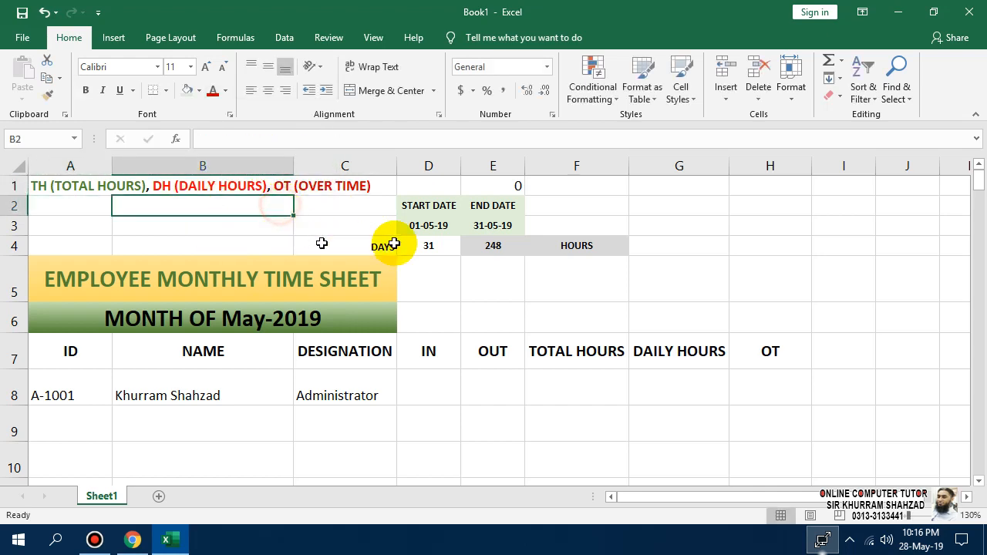
Rename the F7 header to TH and the G7 header to DH.
left_click(566, 363)
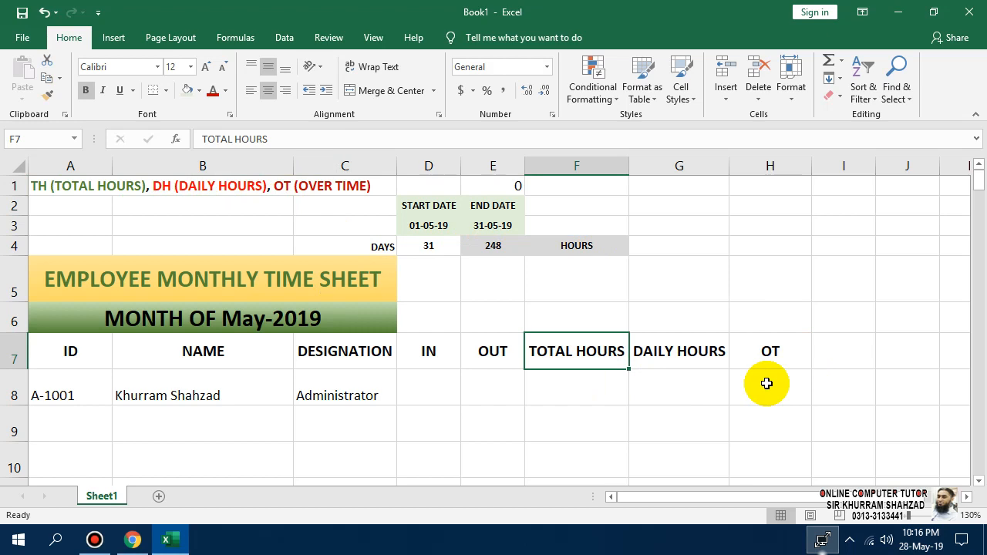
type("TH")
key("Return")
key("Right")
key("Up")
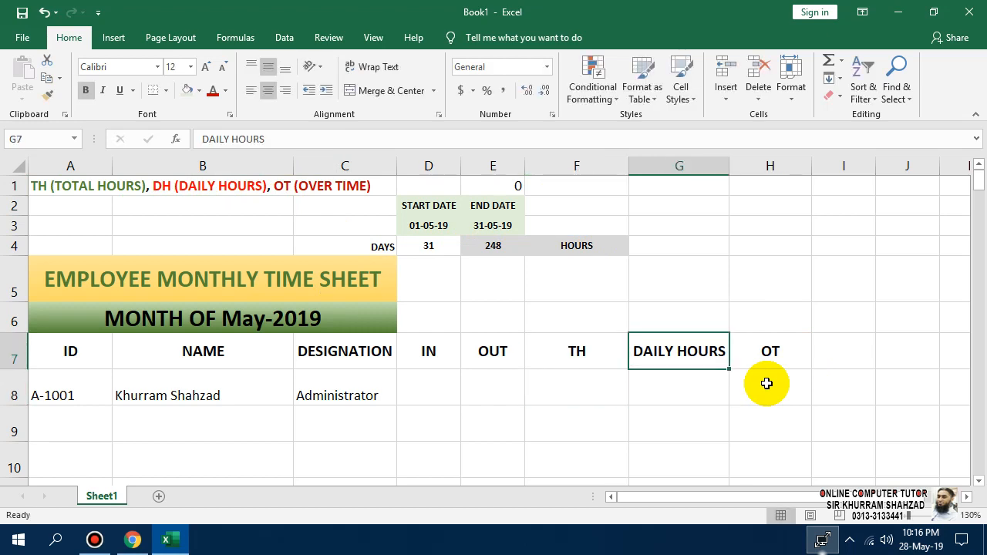
type("DH")
key("Right")
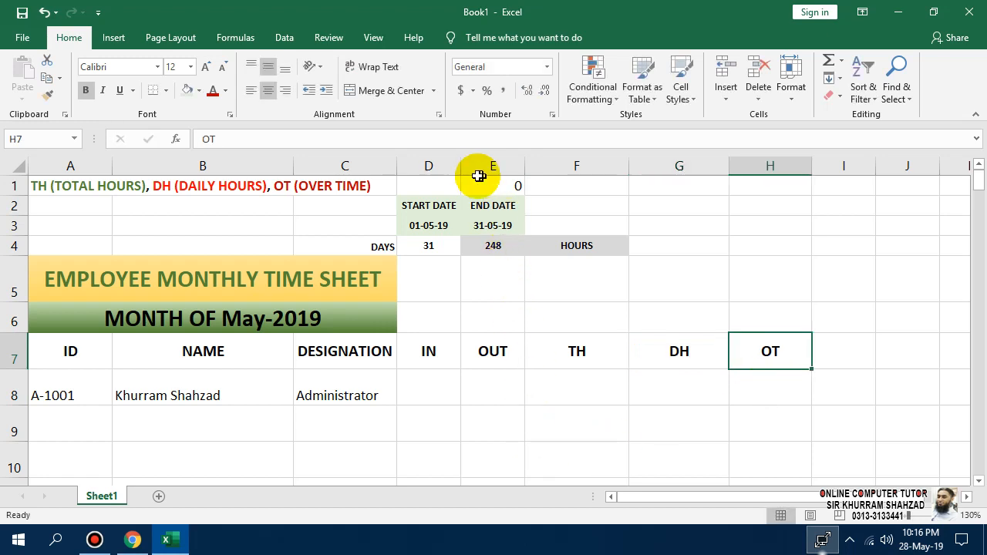
Widen columns D and E.
left_click_drag(460, 166, 477, 169)
left_click_drag(539, 166, 556, 167)
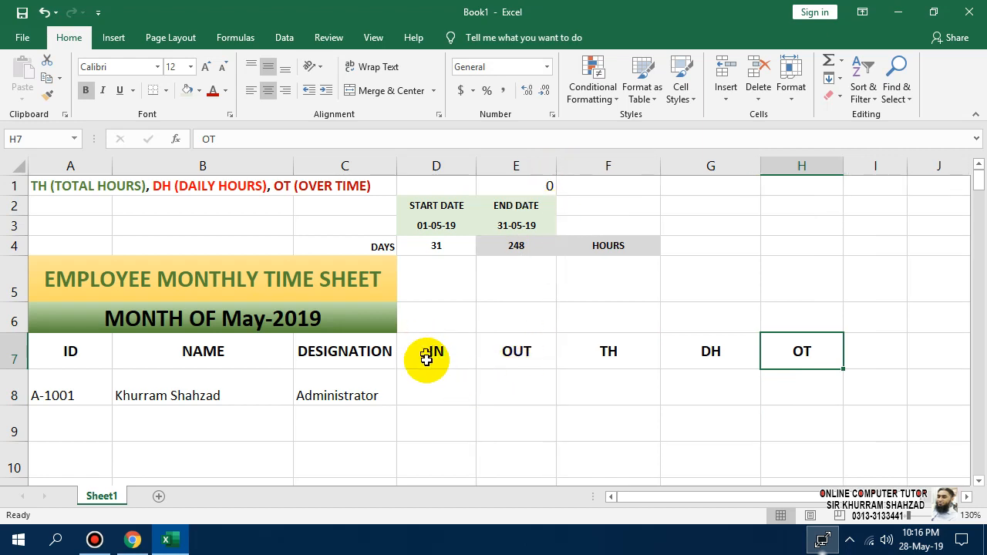
left_click(429, 384)
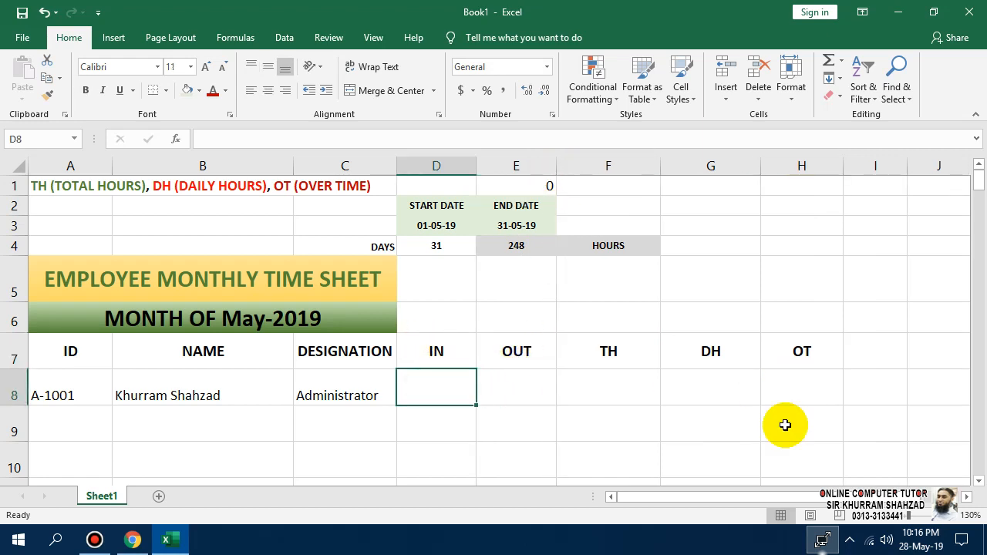
Enter 9:00 as the IN time in D8 and 17:00 as the OUT time in E8.
type("09:00")
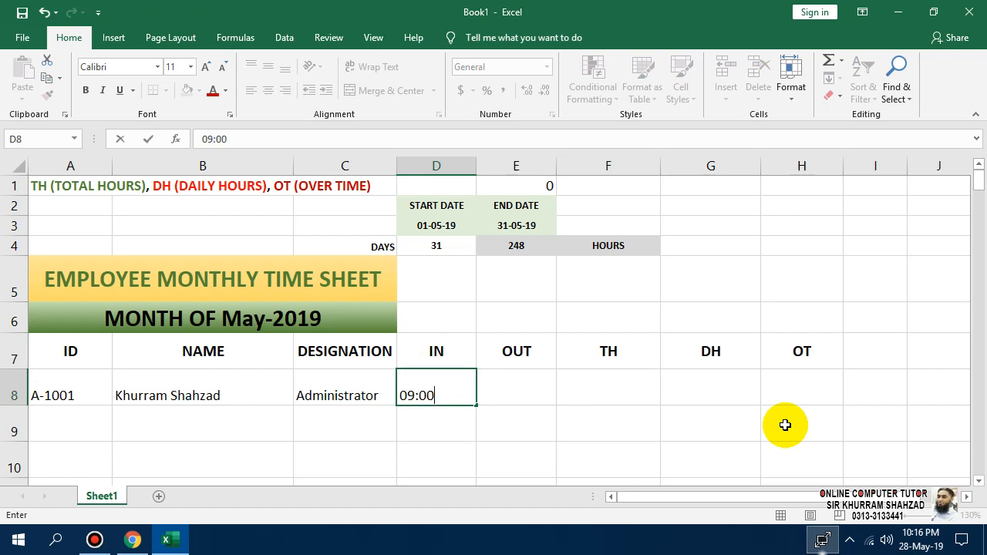
key("Return")
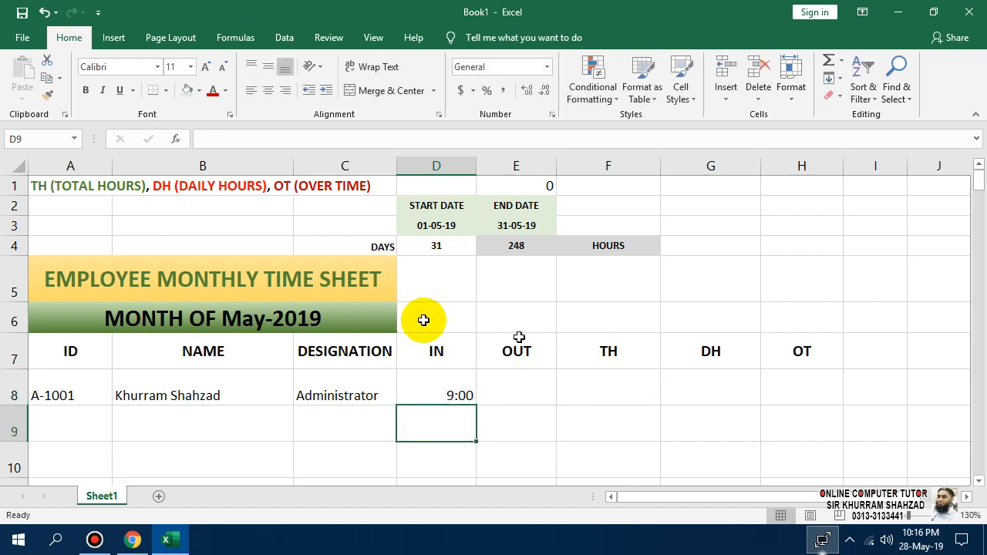
key("Up")
key("Right")
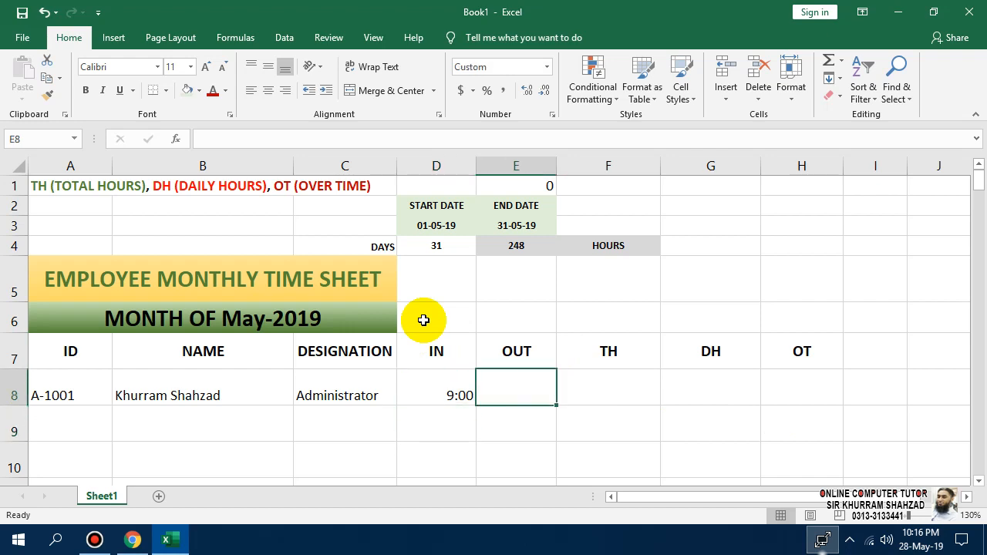
type("17:00")
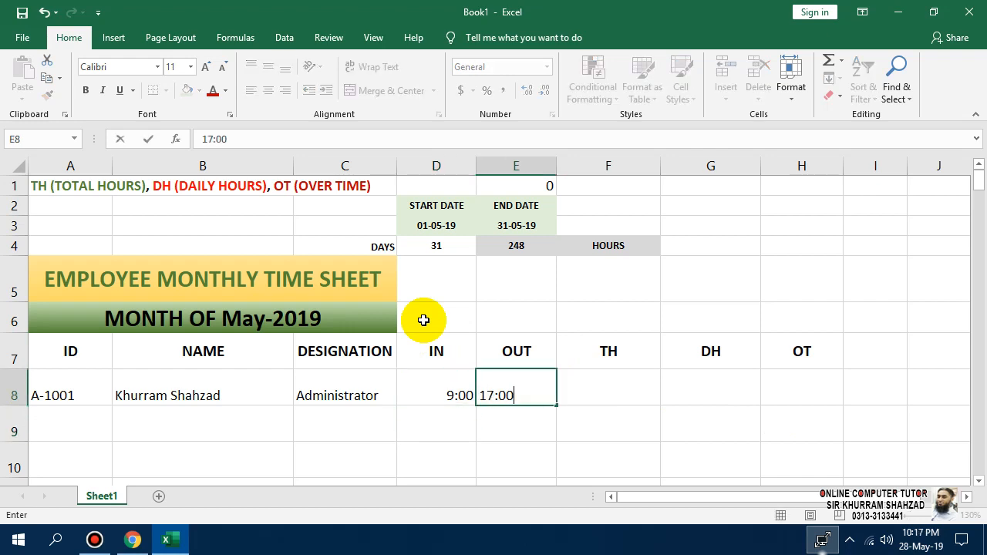
key("Return")
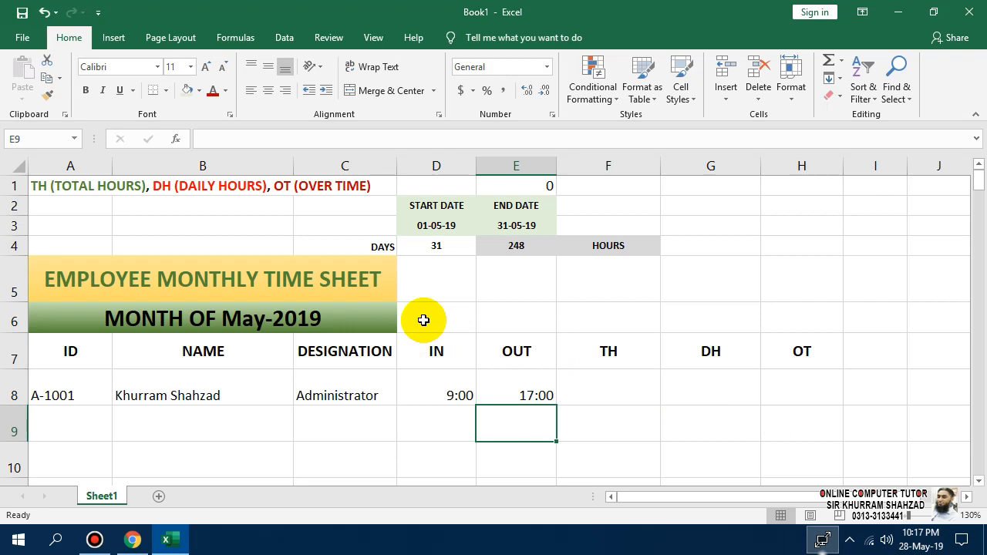
Merge and centre D6:H6 and enter 01 in the merged cell.
left_click_drag(426, 394, 532, 395)
left_click(433, 312)
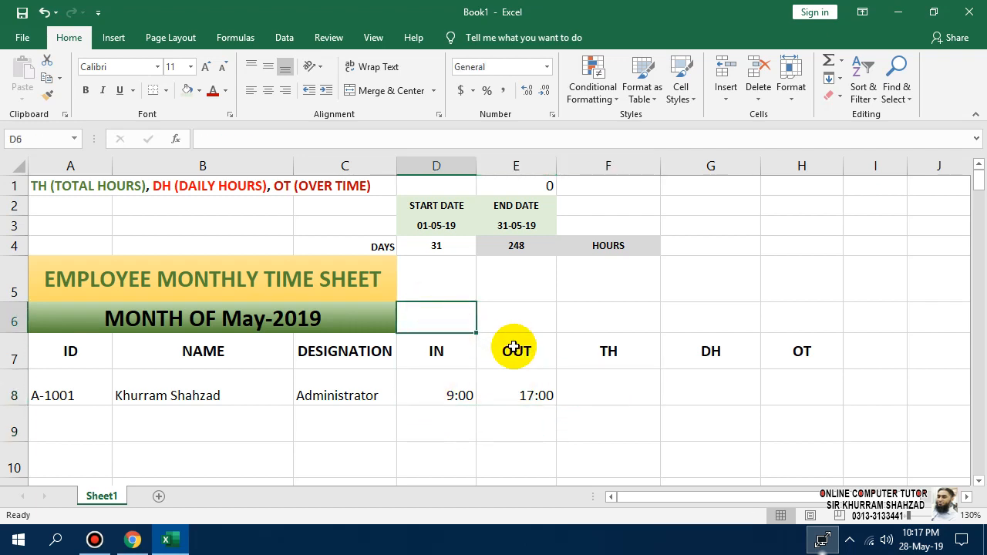
left_click_drag(785, 318, 442, 320)
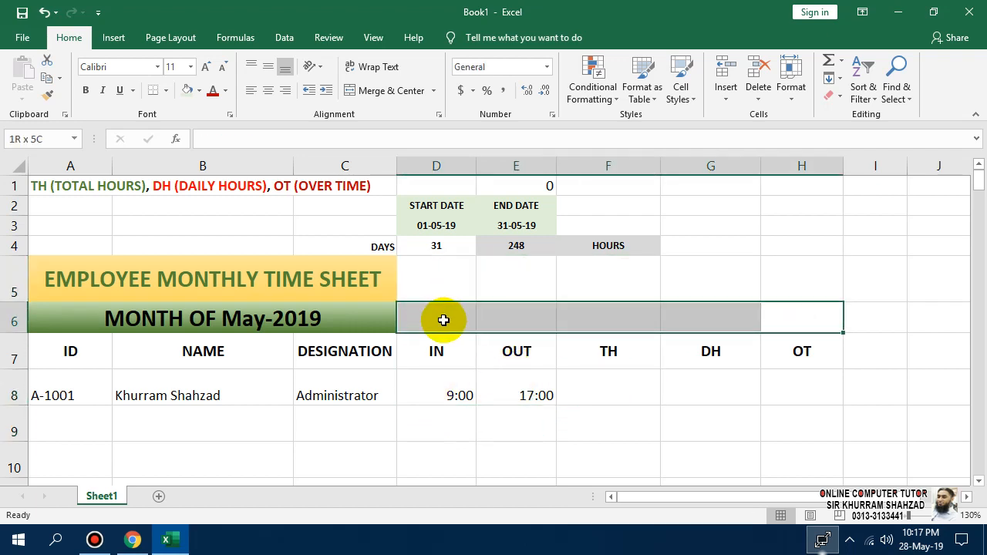
left_click(383, 90)
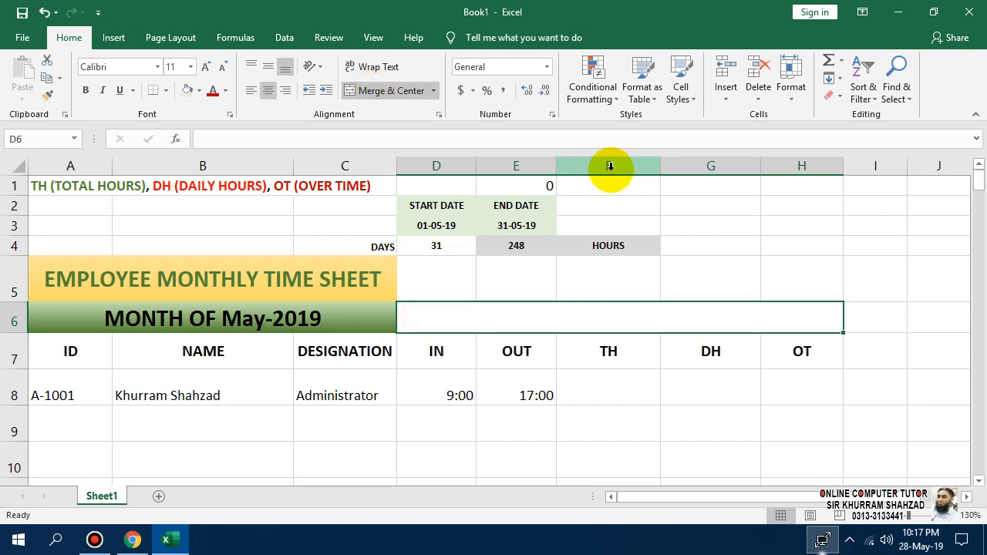
type("01")
key("Return")
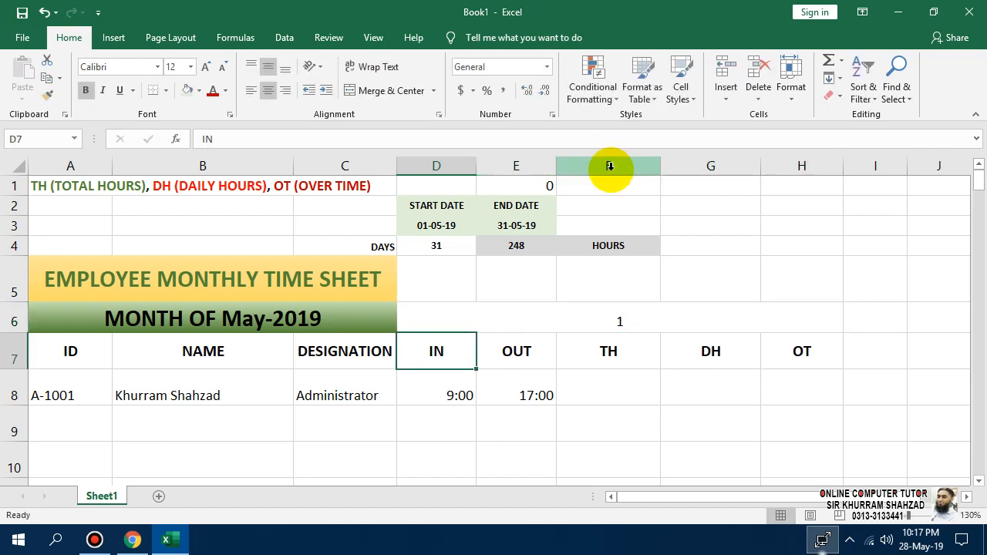
right_click(566, 315)
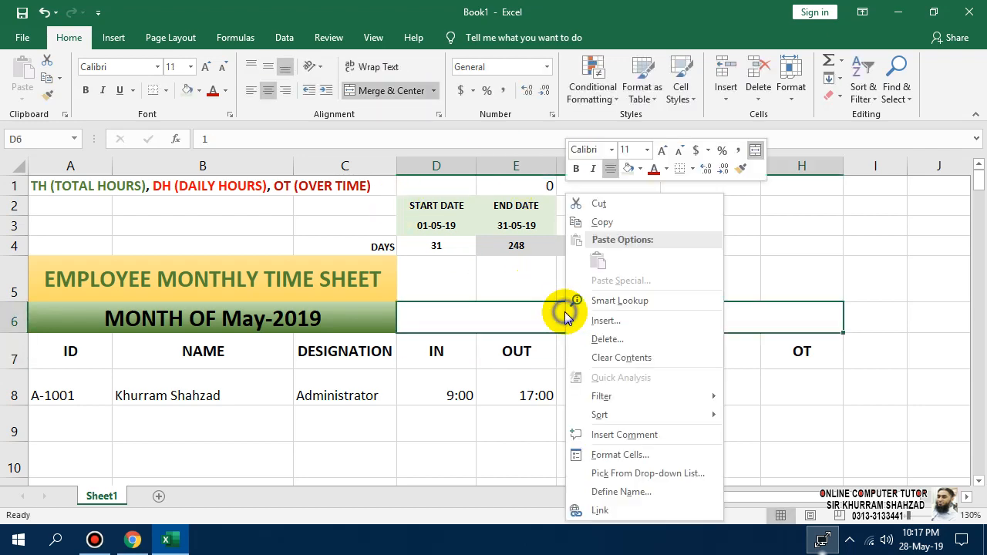
Give the merged D6 header a custom 'dd' day-only number format.
left_click(603, 455)
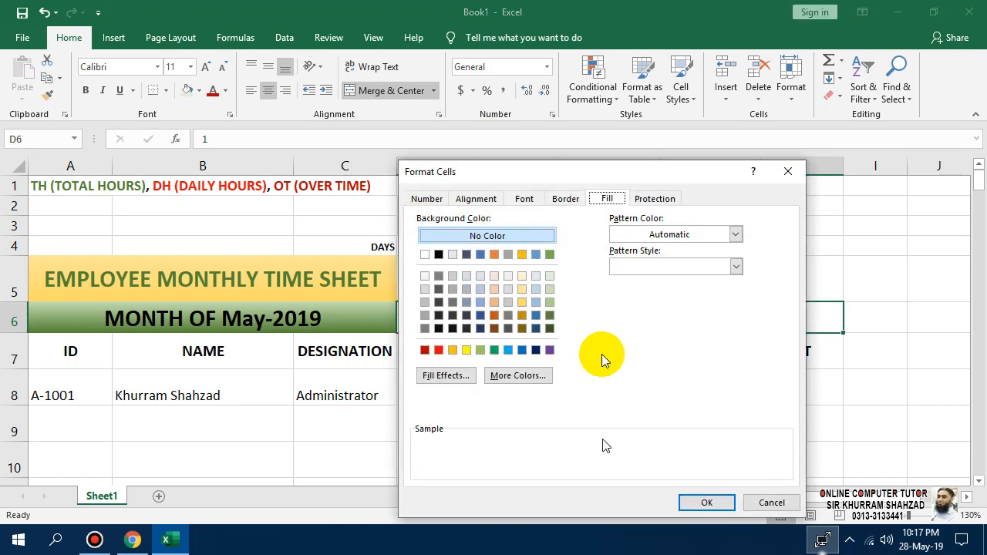
left_click(427, 198)
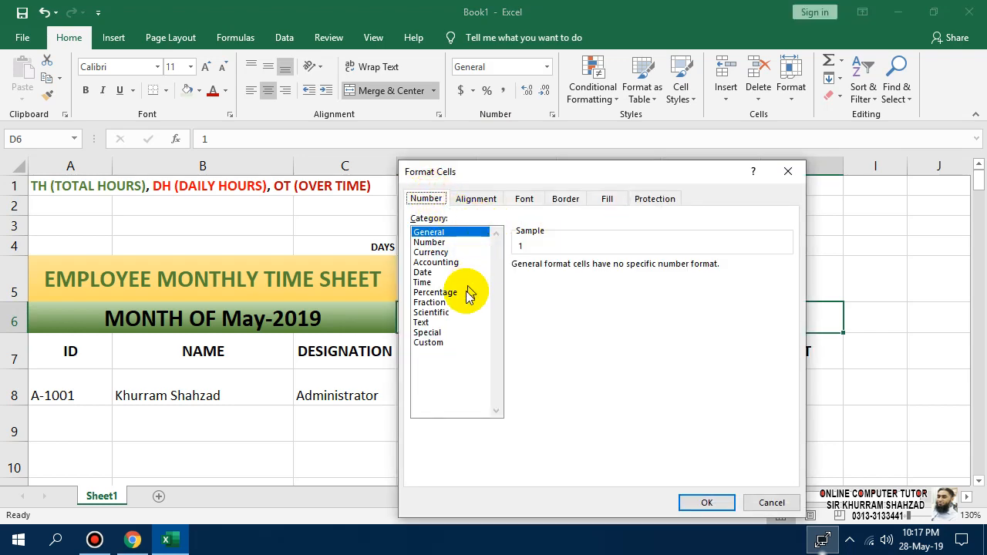
left_click(446, 342)
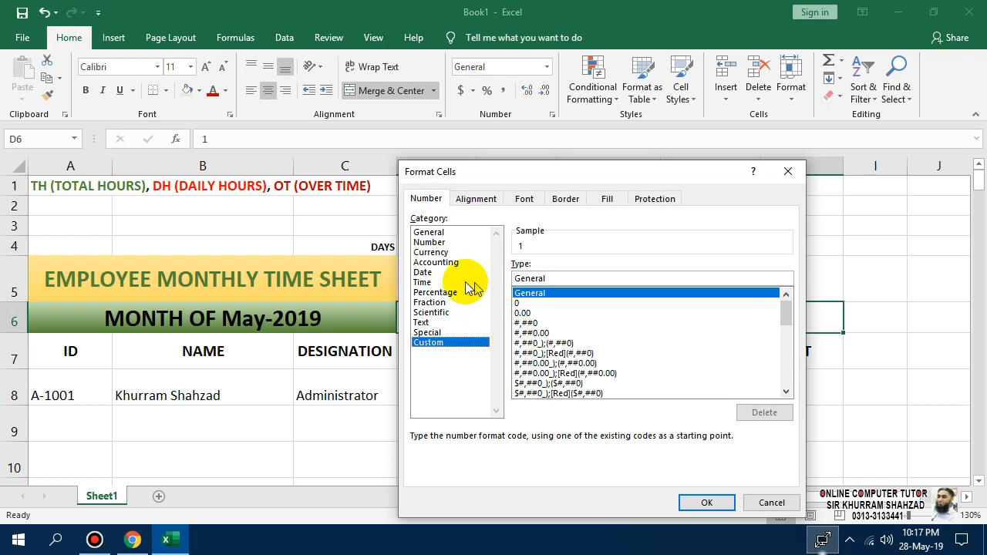
left_click(429, 275)
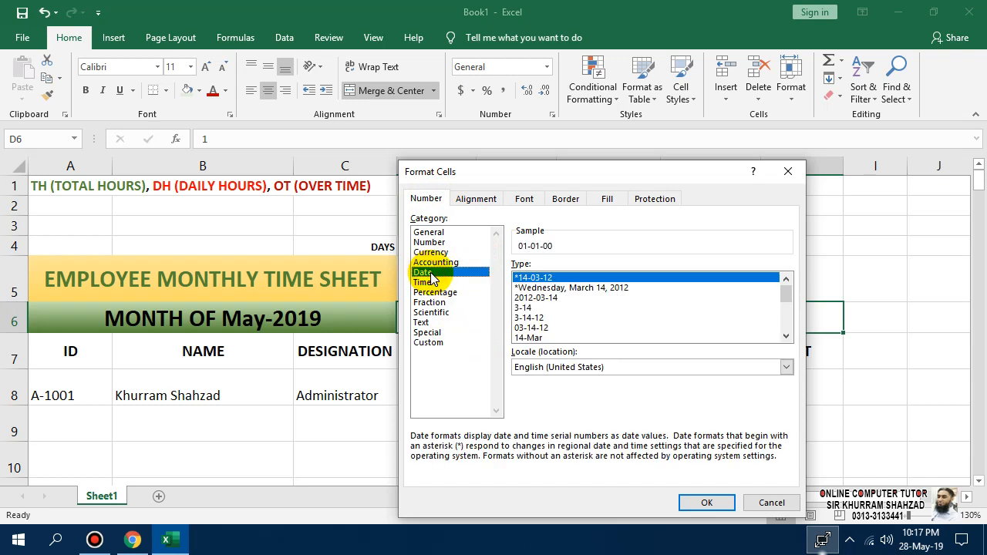
left_click(538, 327)
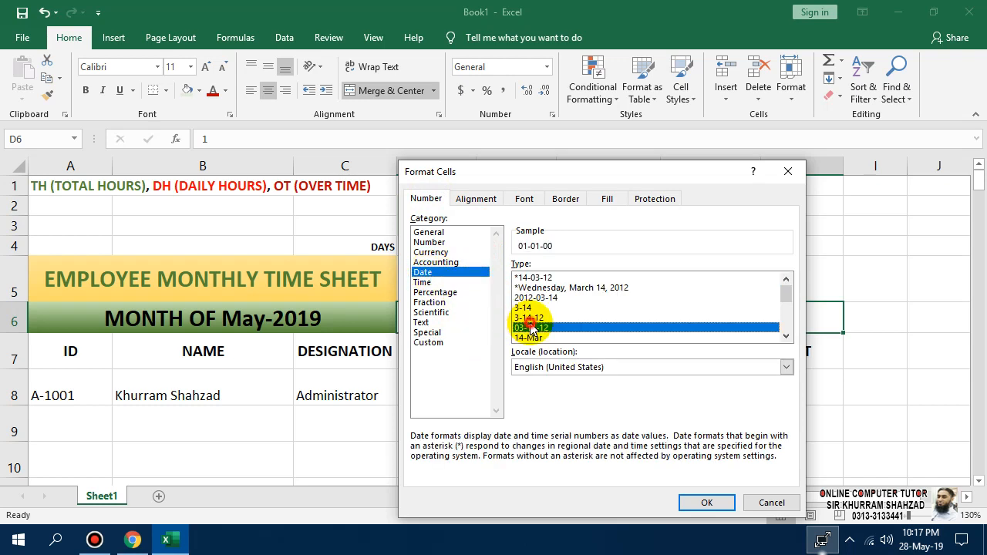
scroll(551, 313, "down", 2)
left_click(552, 298)
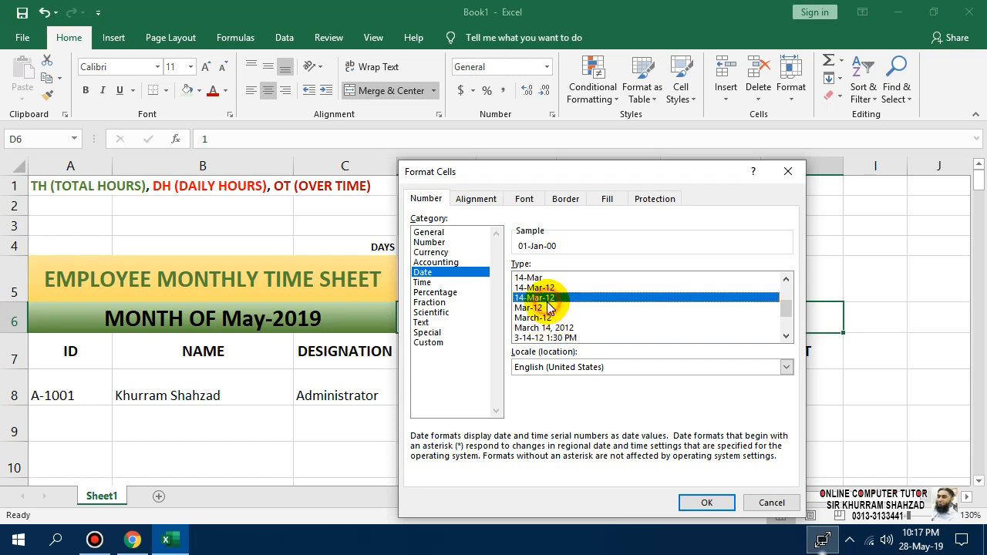
left_click(445, 342)
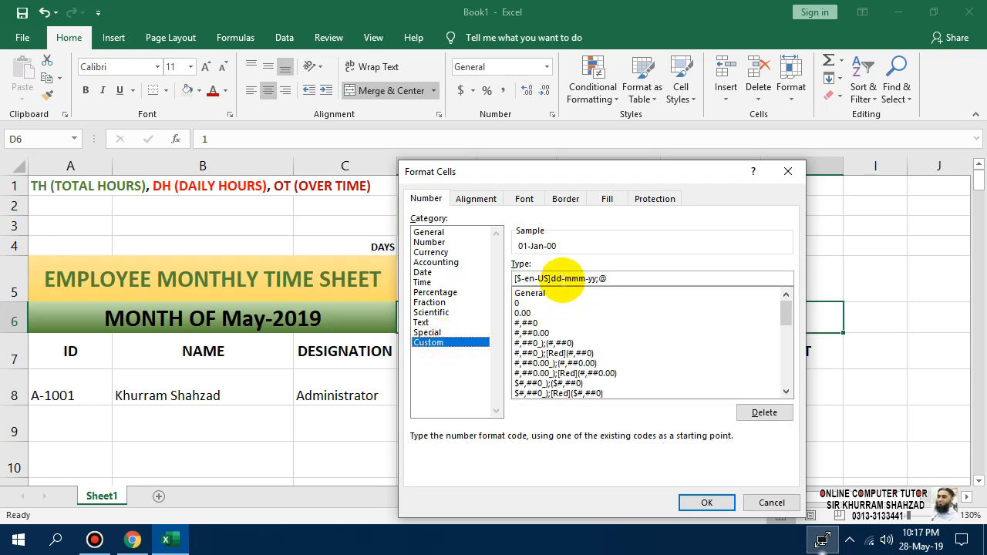
left_click_drag(610, 279, 482, 281)
key("BackSpace")
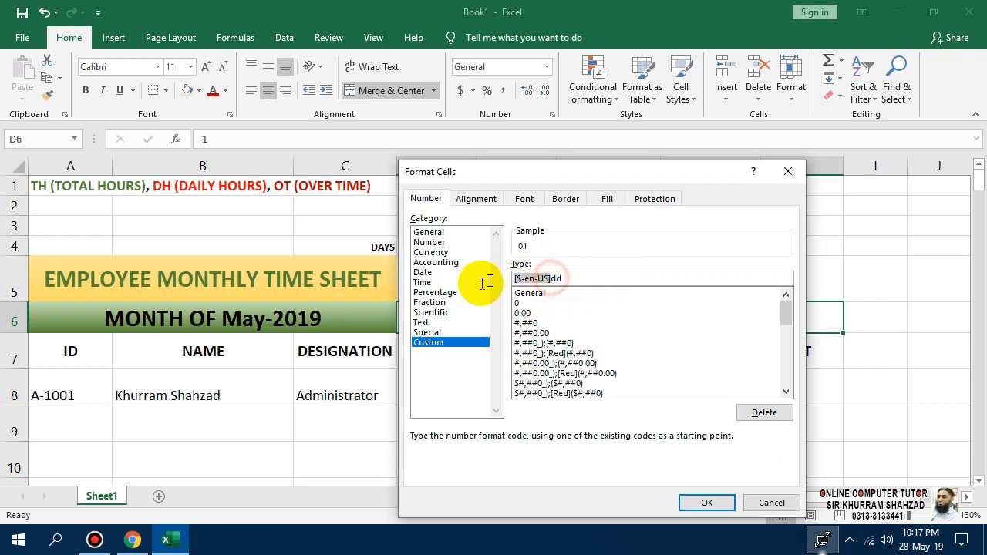
key("BackSpace")
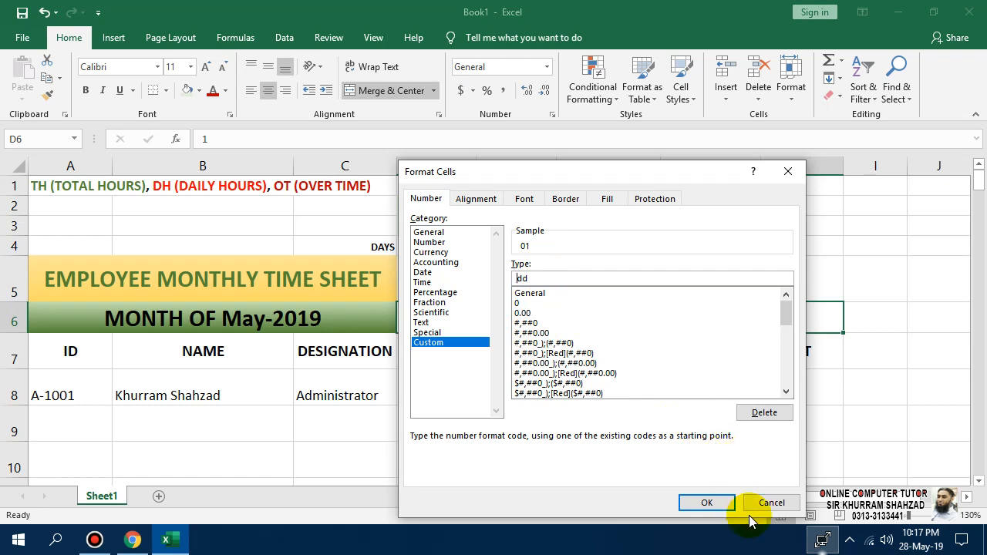
left_click(708, 503)
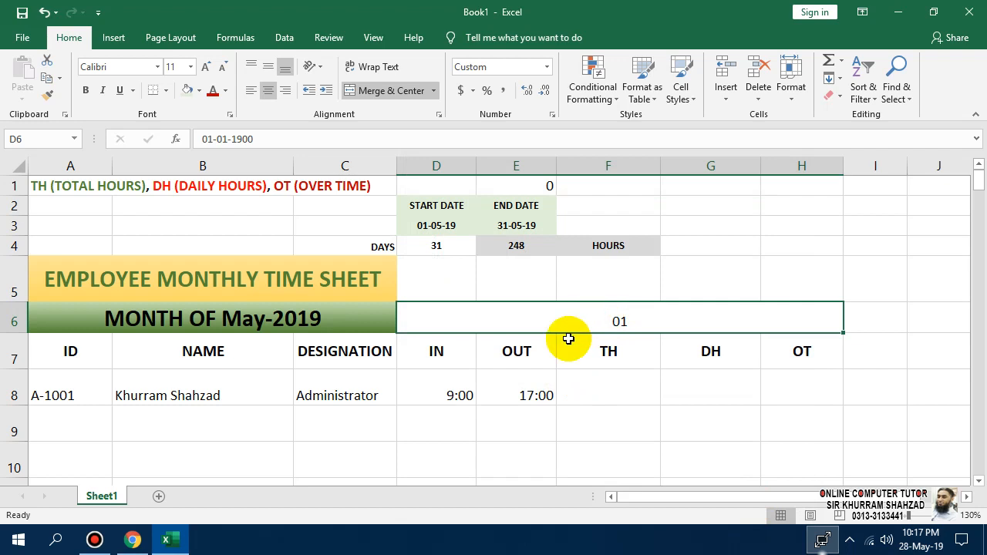
key("F2")
key("Escape")
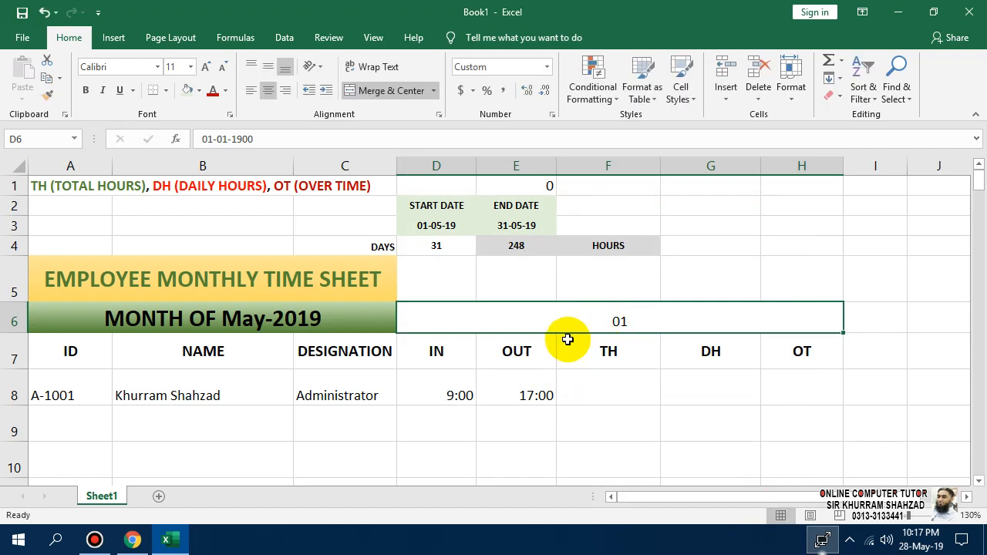
Enter 01-05-2019 in the D6 header so it displays 01.
left_click(611, 398)
left_click(597, 321)
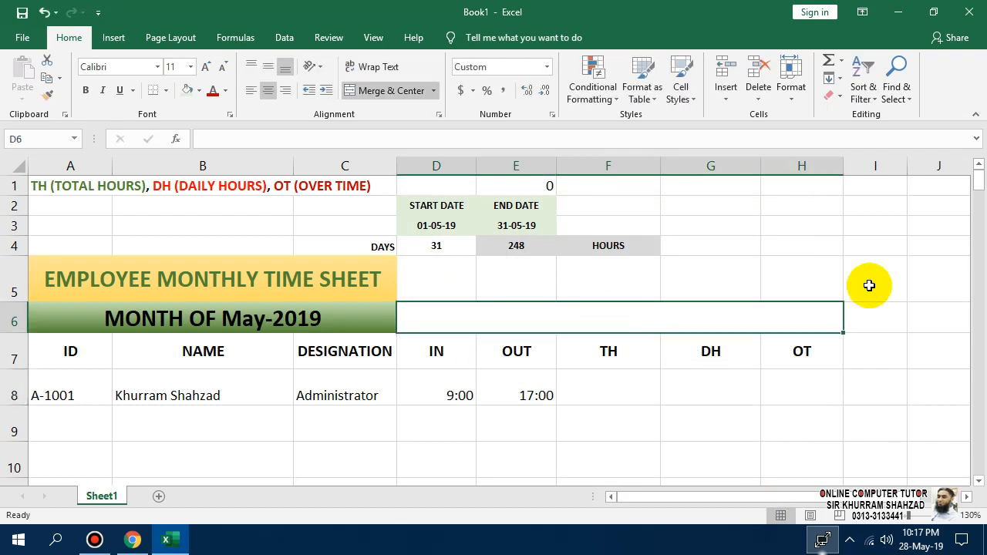
type("01")
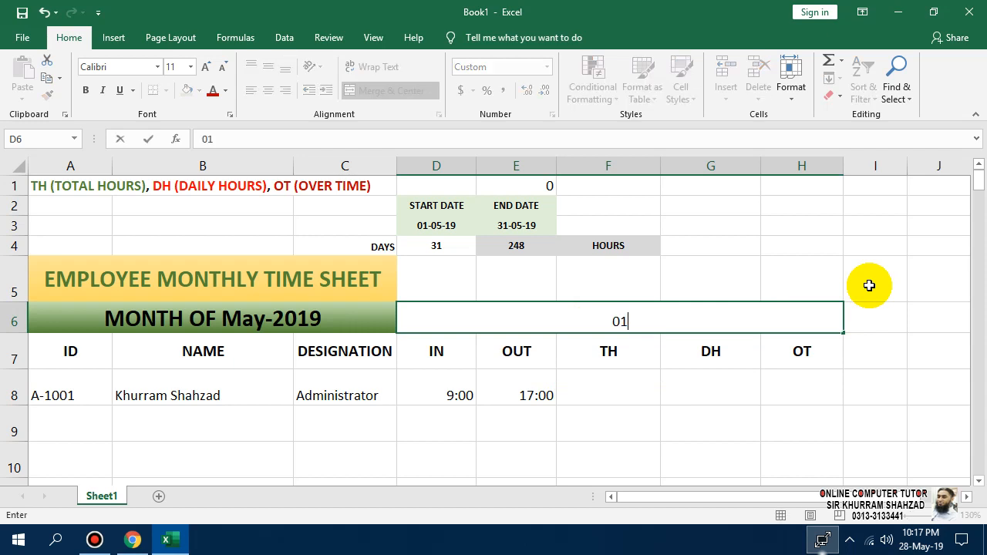
type("-05-2019")
key("Return")
key("Up")
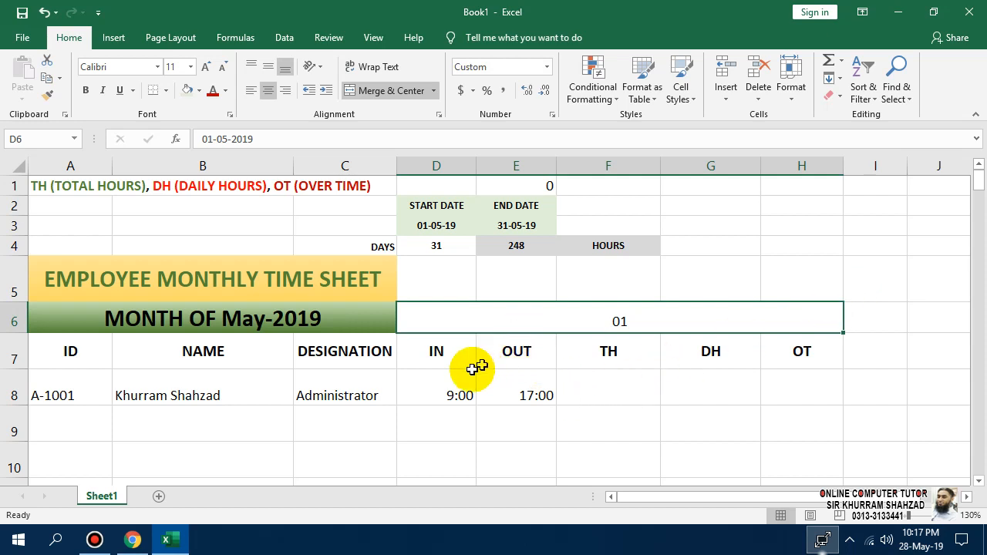
Centre the IN and OUT times, middle-align rows 6–8, and bold the day and headings.
left_click(424, 395)
left_click_drag(474, 395, 510, 394)
left_click(267, 90)
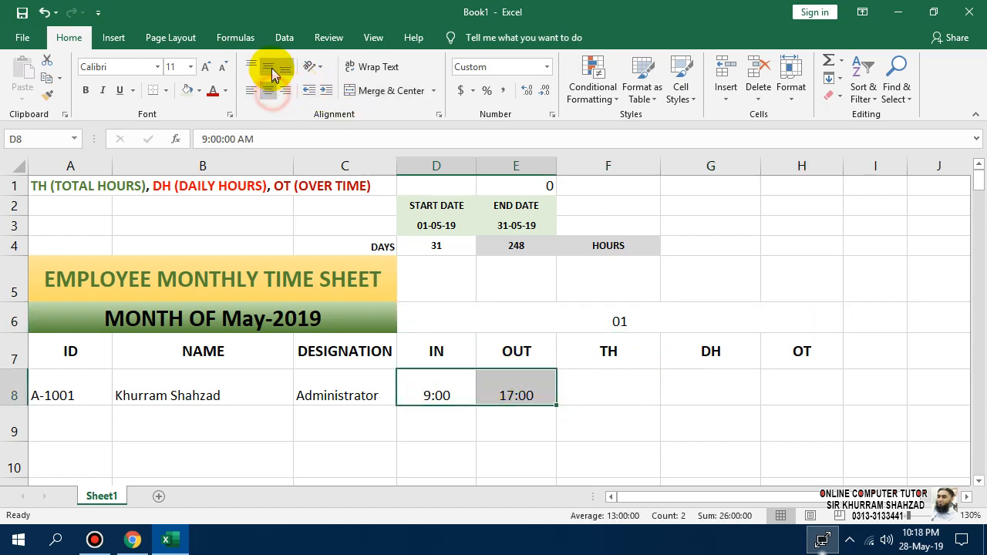
left_click(268, 66)
left_click_drag(795, 388, 443, 318)
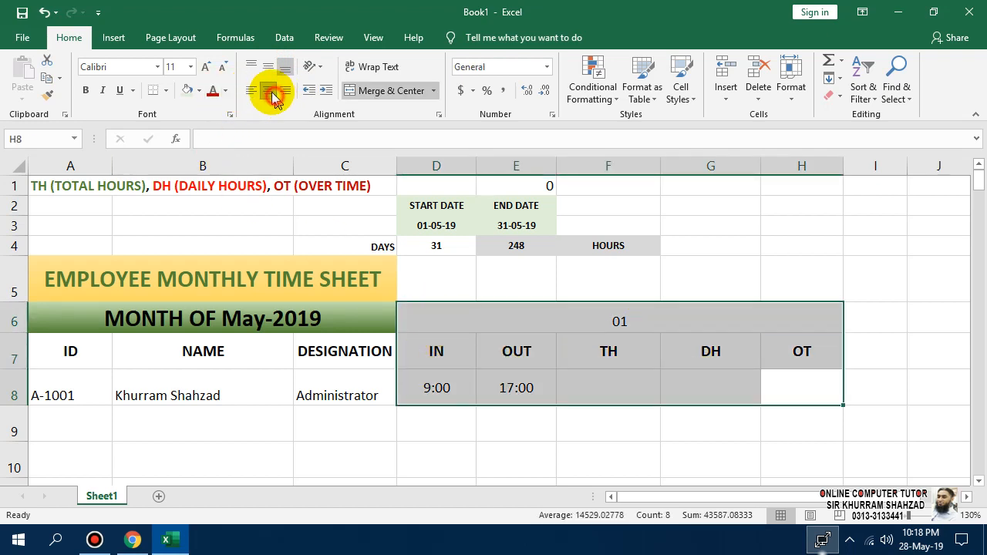
left_click(267, 68)
left_click(588, 361)
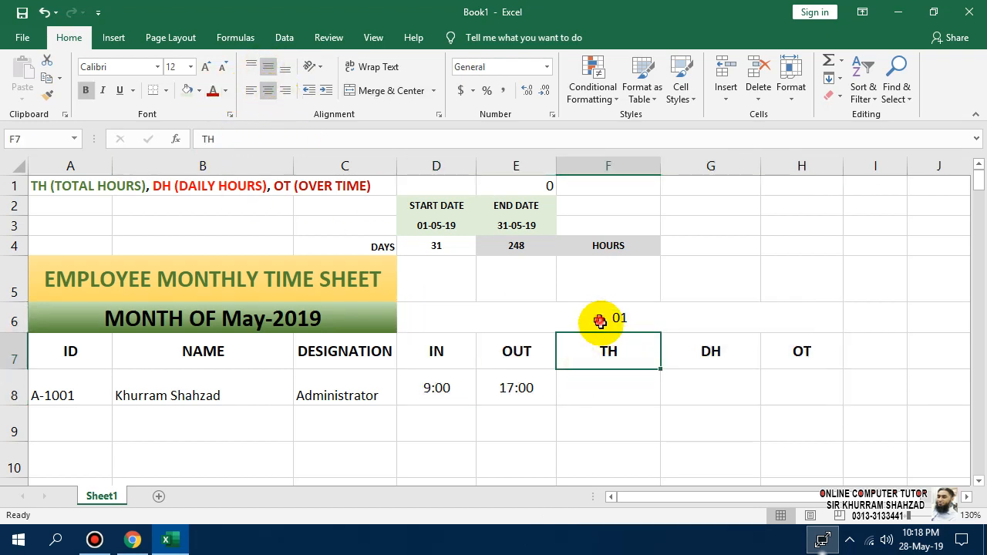
left_click_drag(590, 322, 646, 353)
left_click(86, 91)
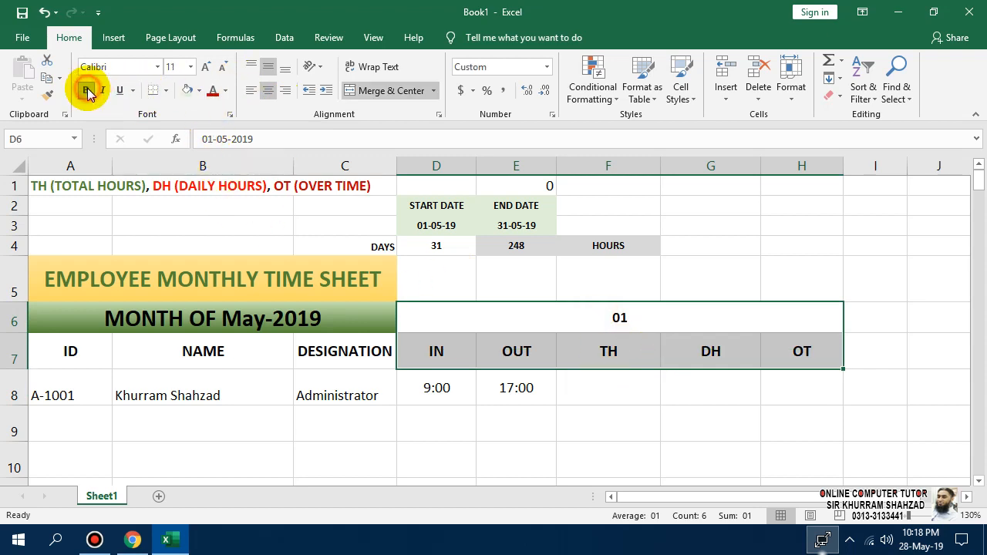
left_click(599, 441)
Narrow columns F, G, H and then D, E to compact widths.
left_click_drag(660, 169, 628, 176)
left_click_drag(717, 169, 696, 170)
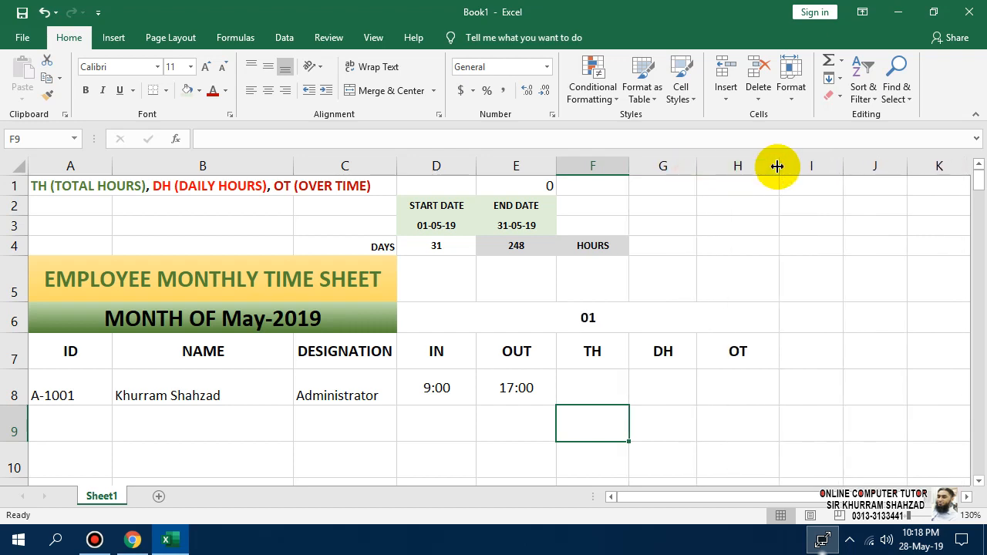
left_click_drag(773, 166, 760, 170)
left_click_drag(732, 166, 624, 170)
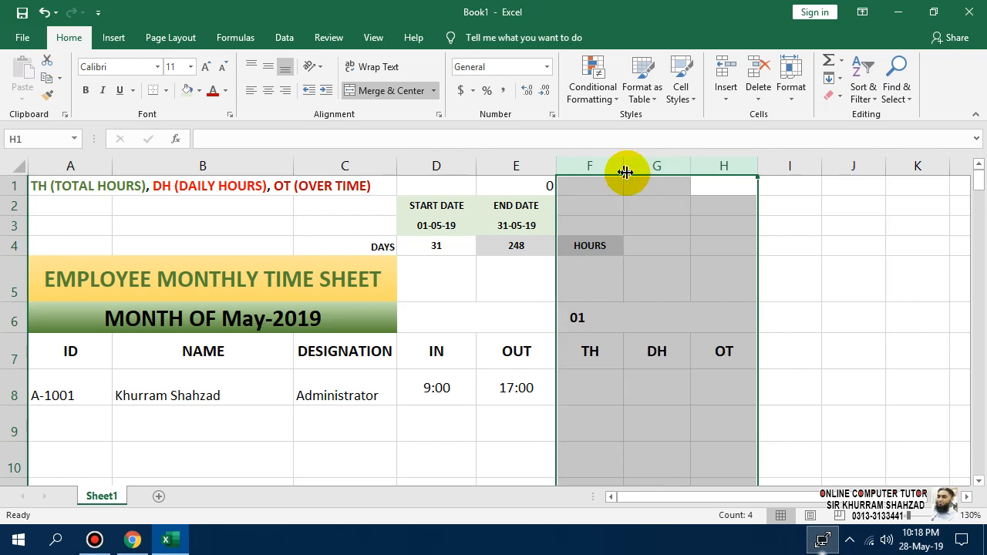
left_click(659, 434)
left_click_drag(518, 164, 459, 168)
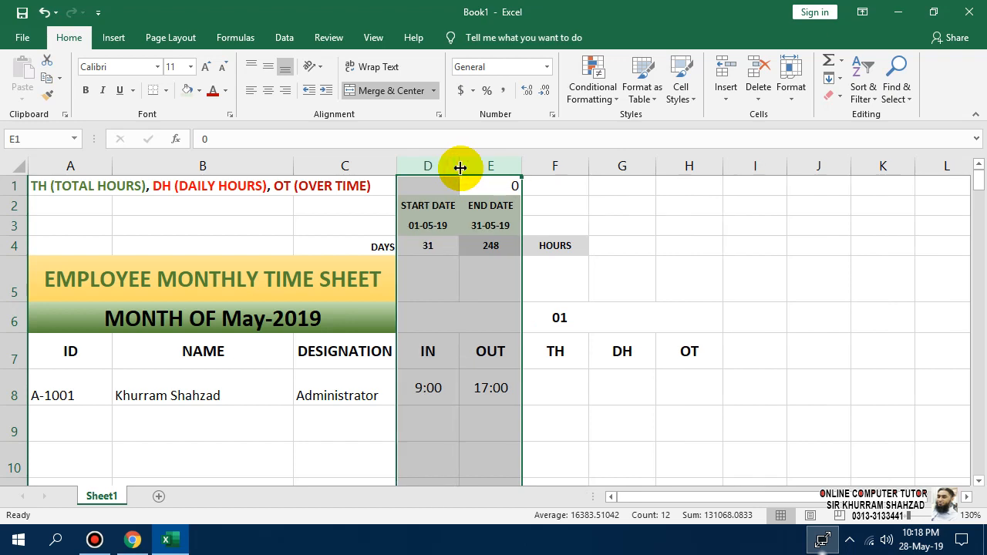
left_click(648, 421)
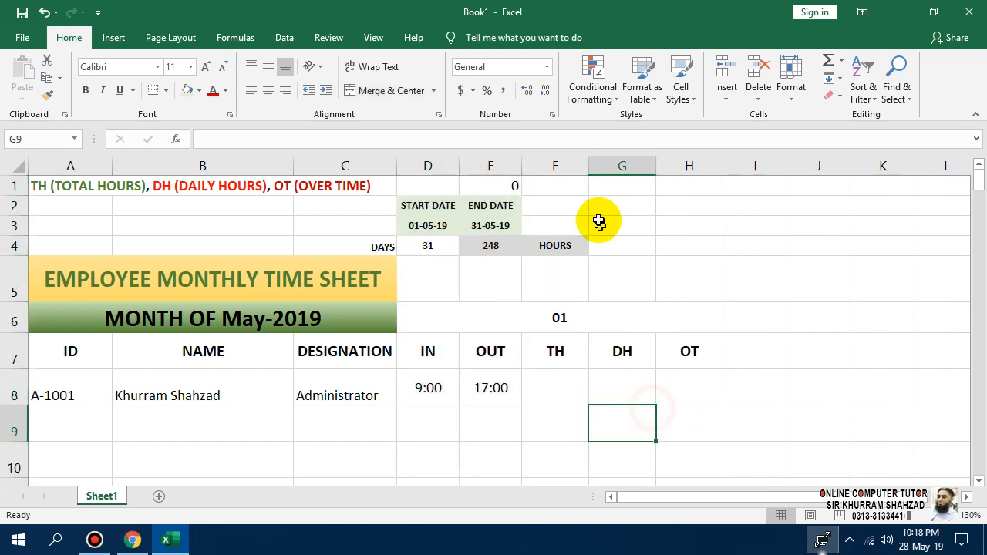
In F8, start a formula =IF(AND(D8=0,E8=0), testing whether IN and OUT are zero.
left_click(548, 391)
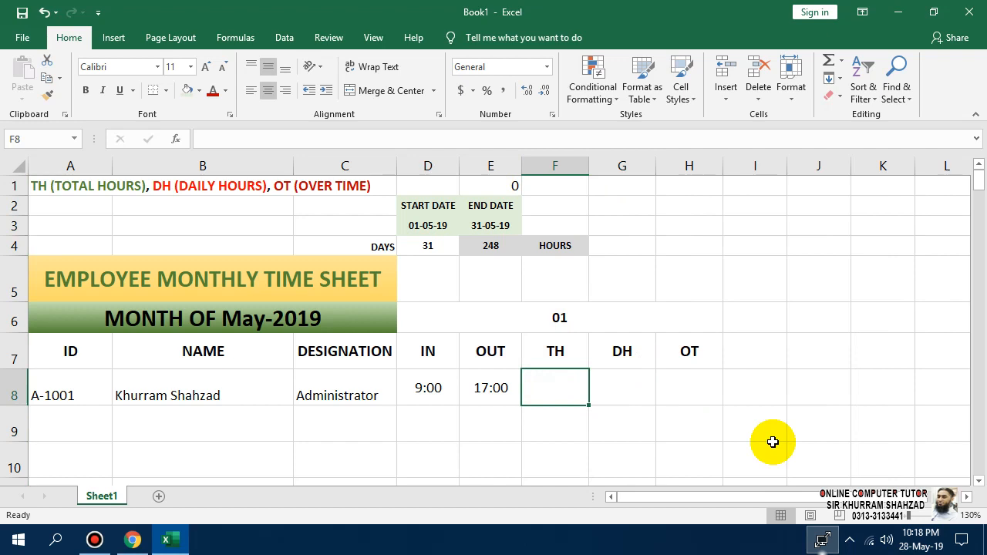
type("=")
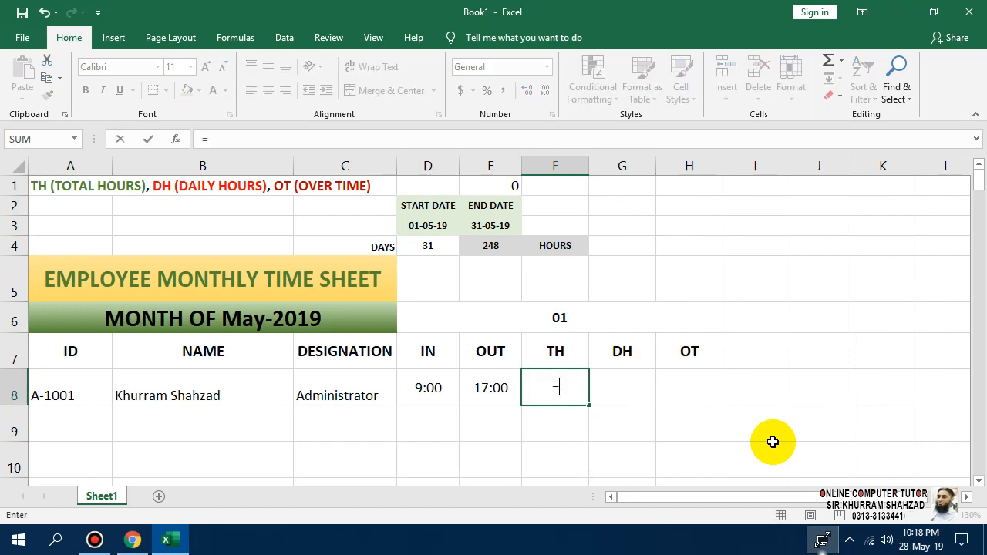
type("IF")
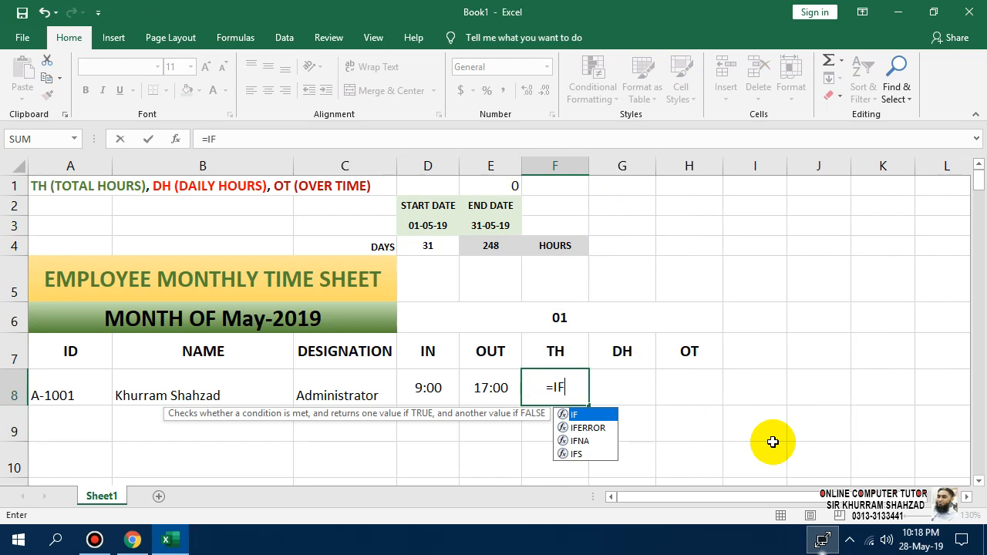
type("(")
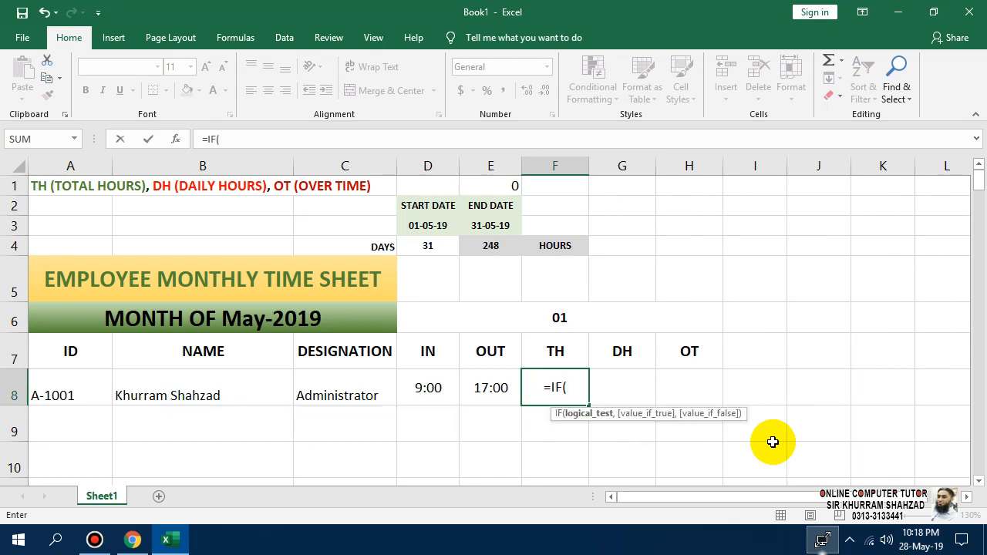
type("AND")
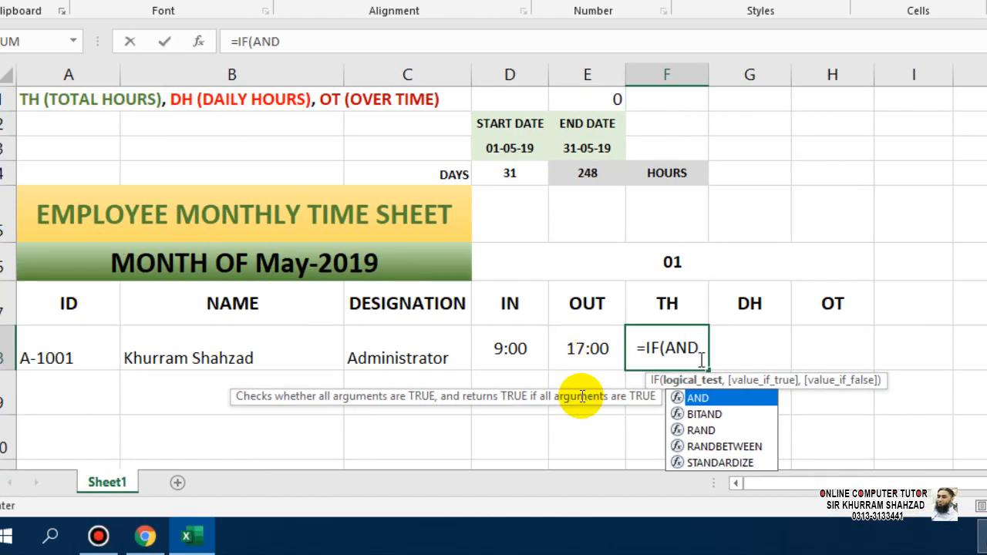
left_click(697, 350)
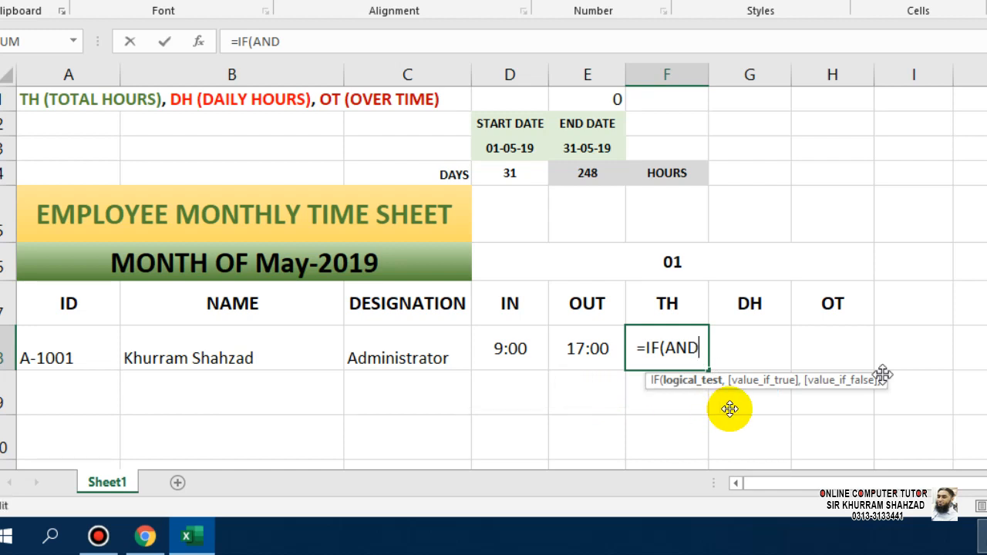
type("(")
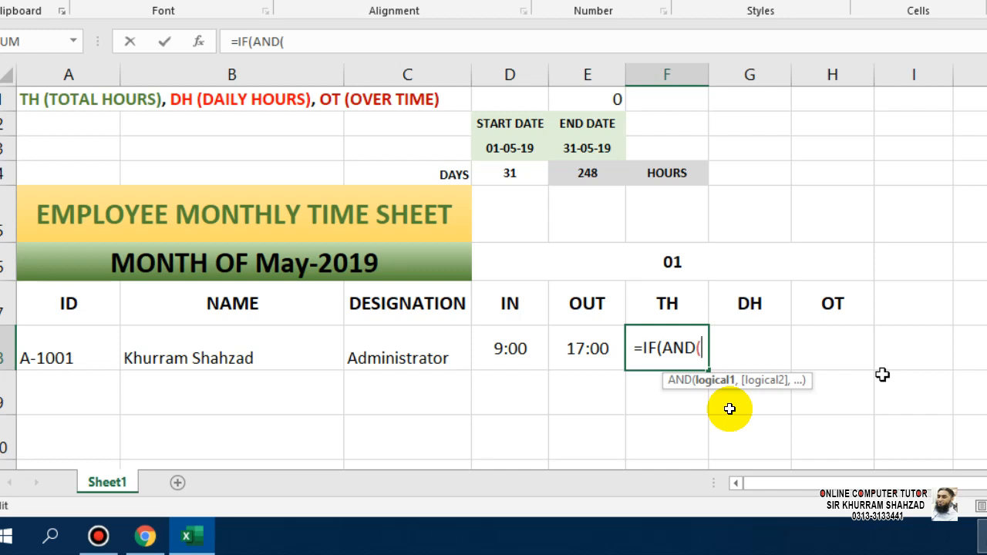
left_click(530, 349)
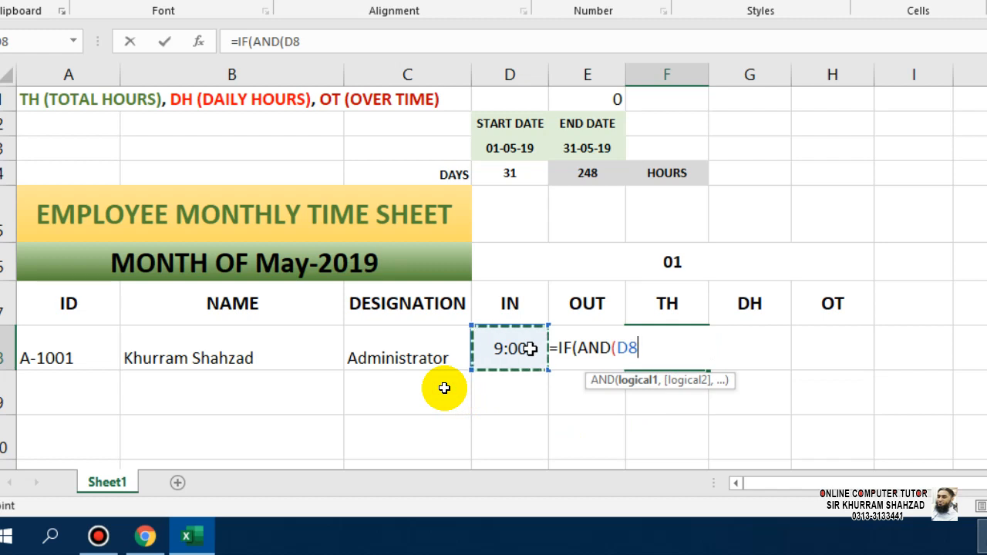
type("=")
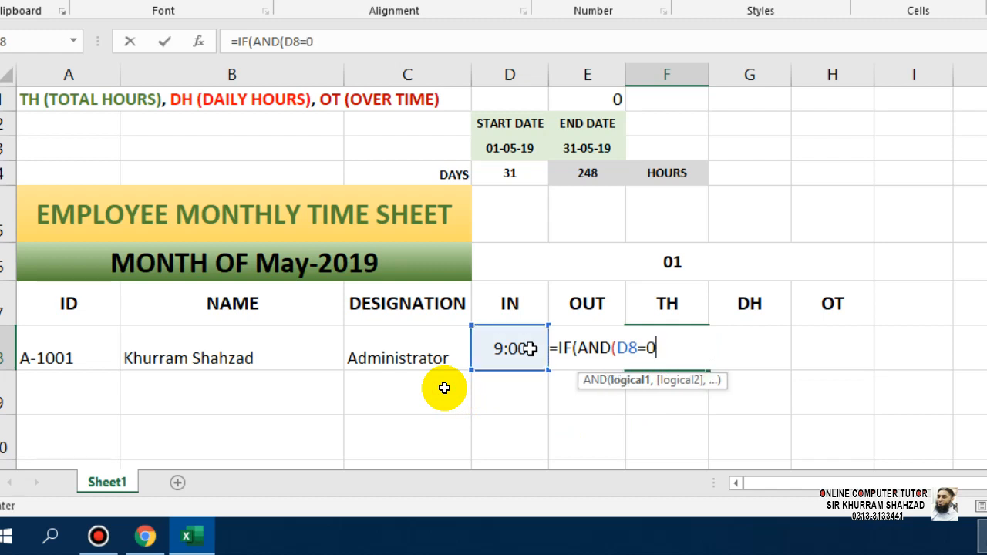
type("0,")
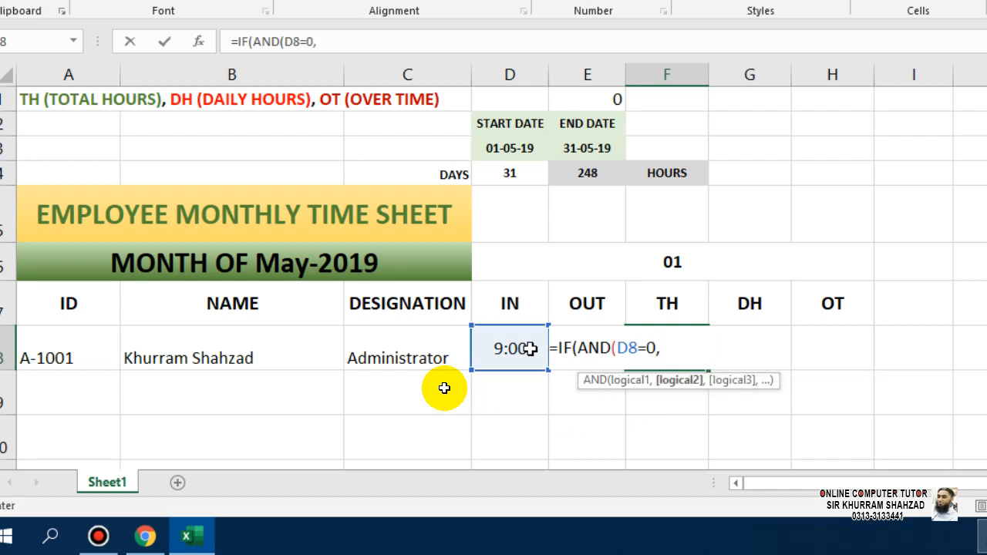
left_click(566, 315)
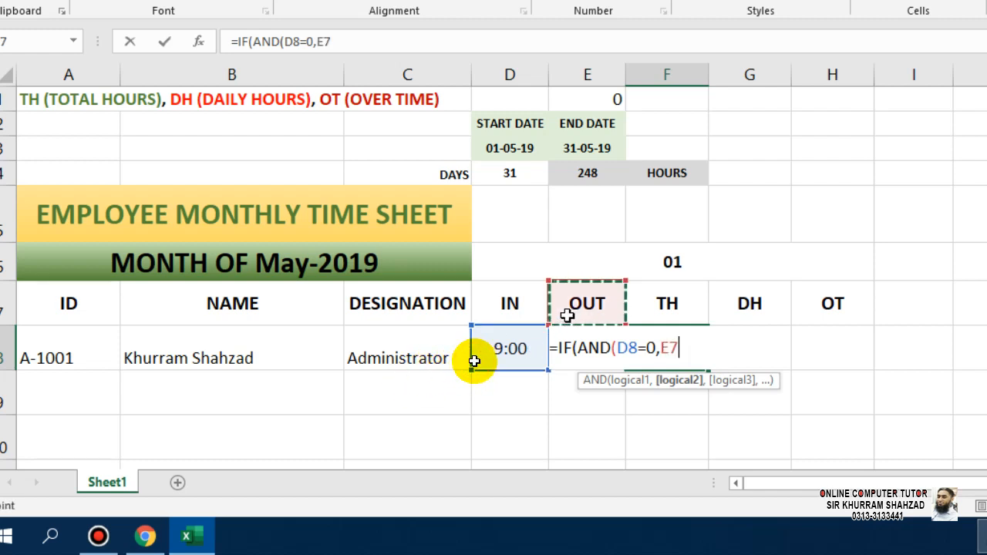
key("Down")
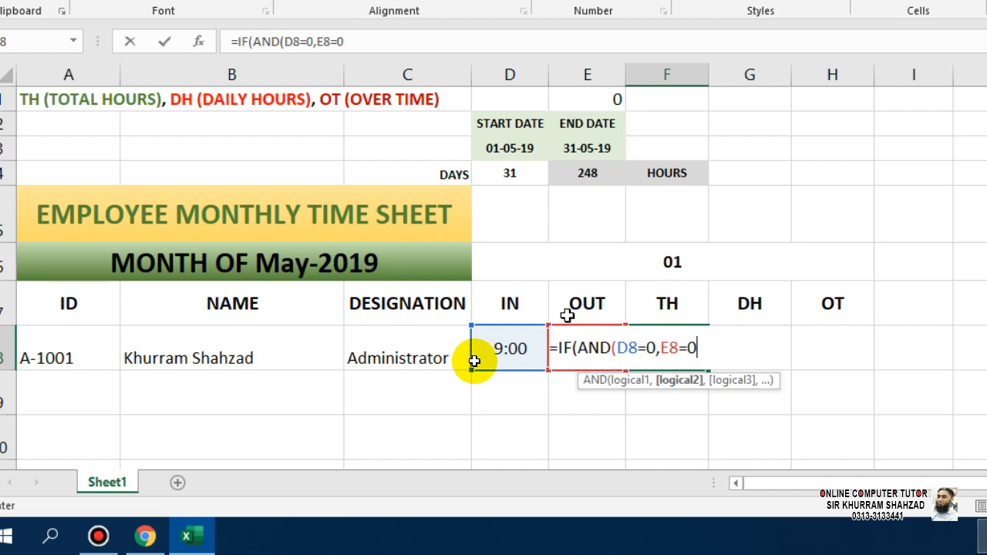
type("=0),\"A\",")
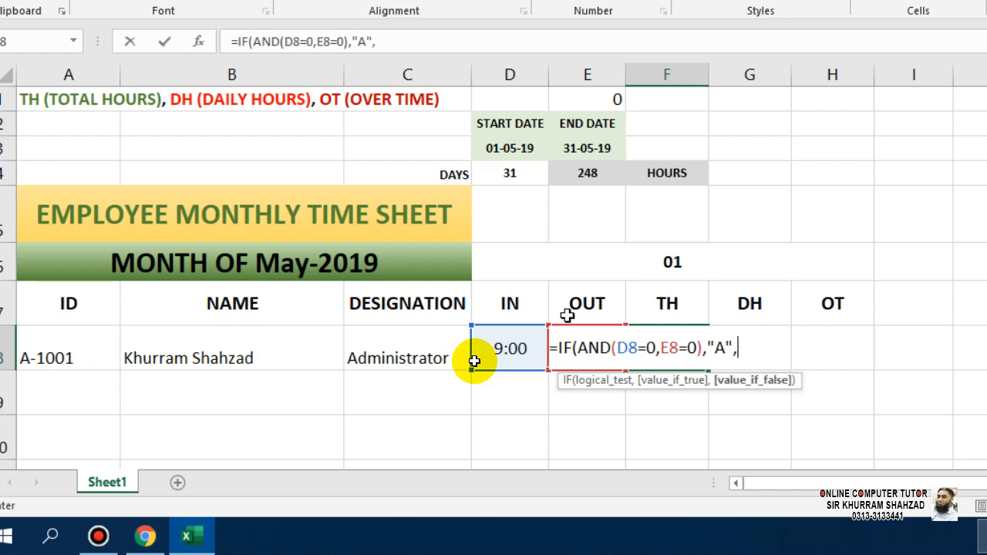
Begin a nested IF(D8< condition, then cancel the unfinished formula.
type("IF(")
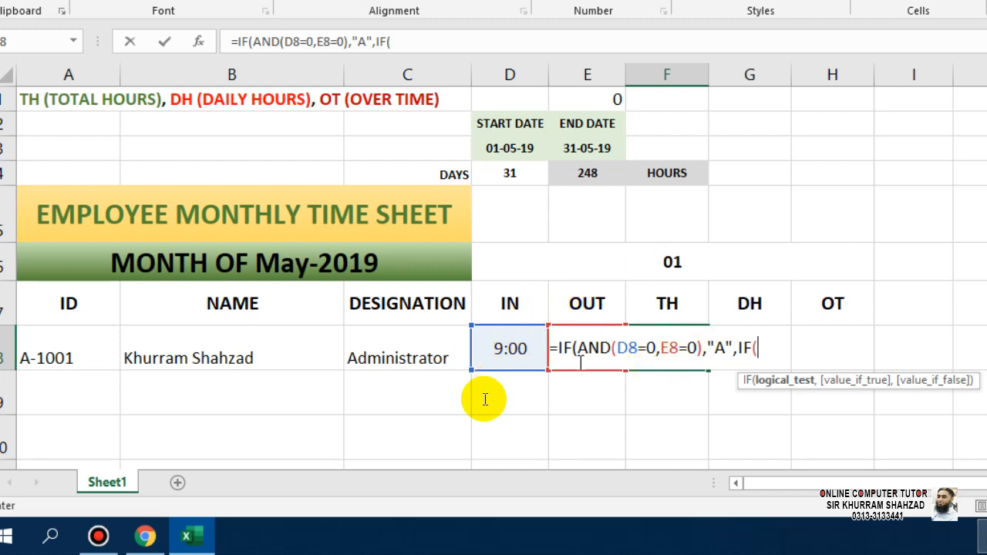
left_click(493, 342)
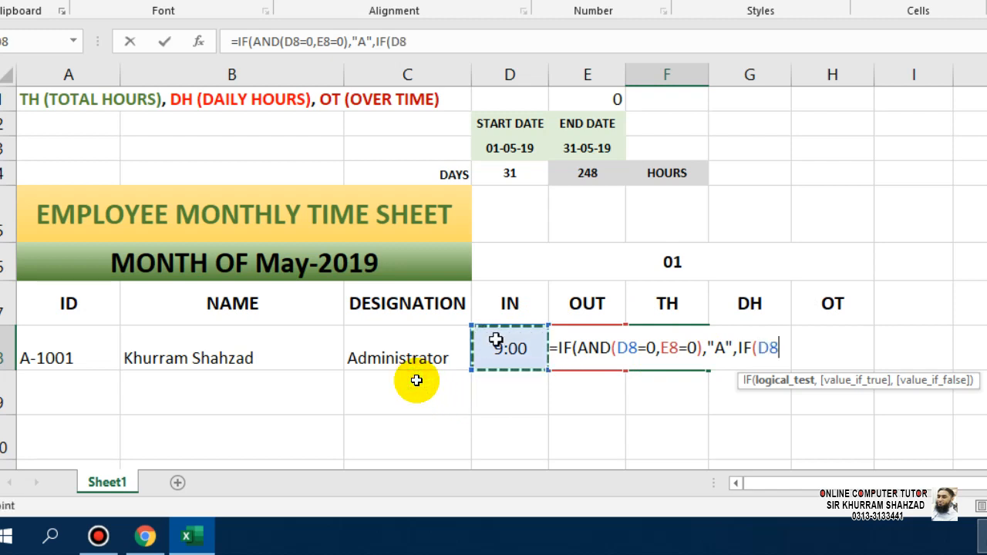
type("<")
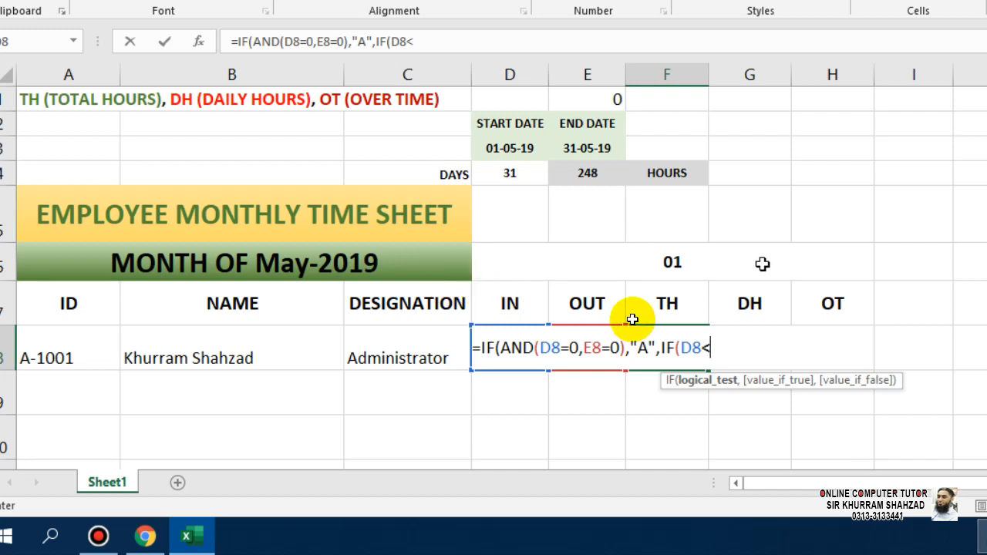
key("Escape")
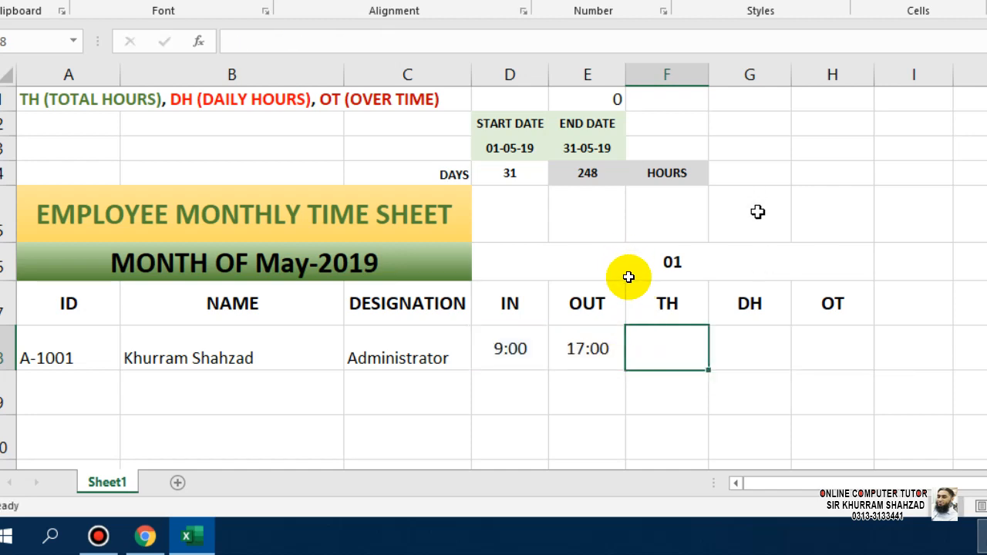
Enter helper times 9:00 in I2 and 17:00 in I3.
scroll(628, 276, "down", 2)
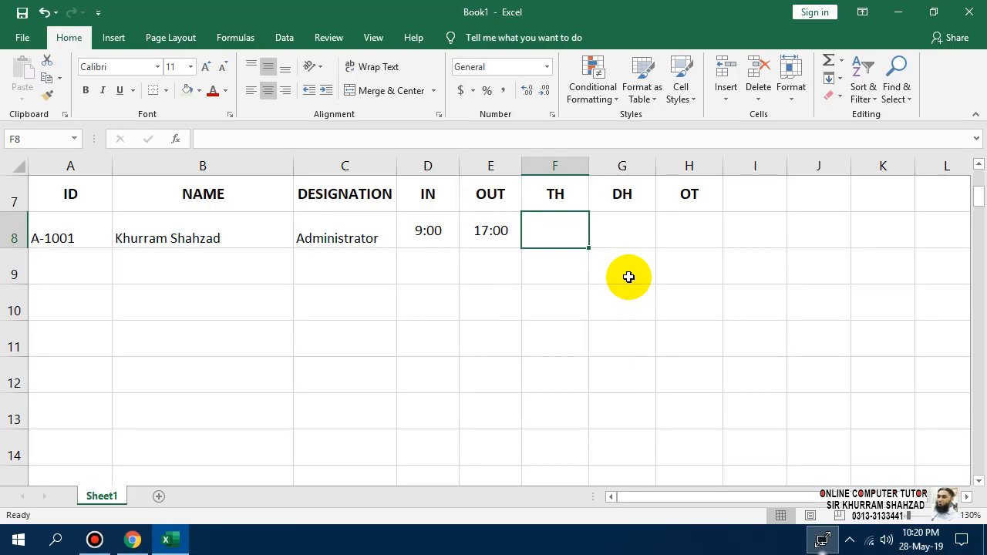
scroll(651, 310, "up", 2)
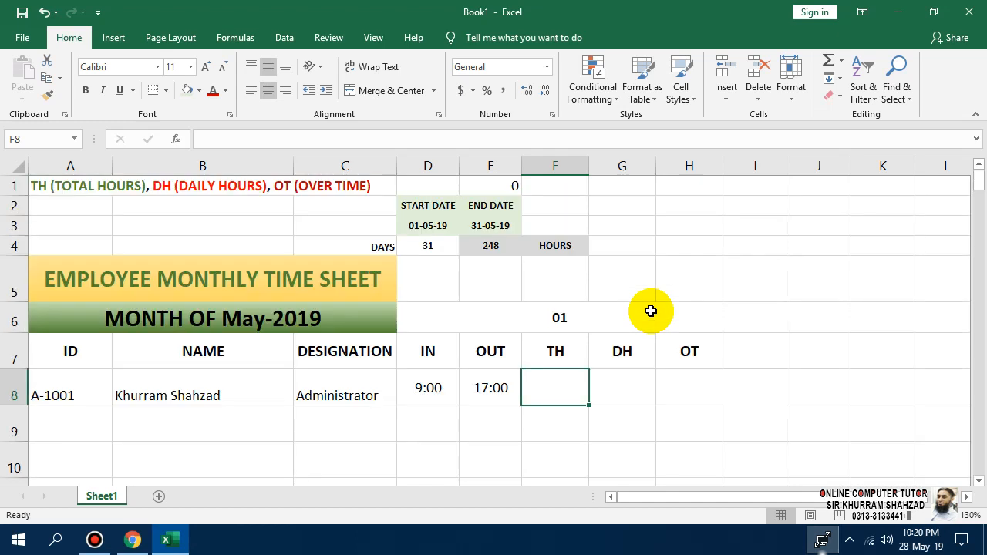
left_click(697, 214)
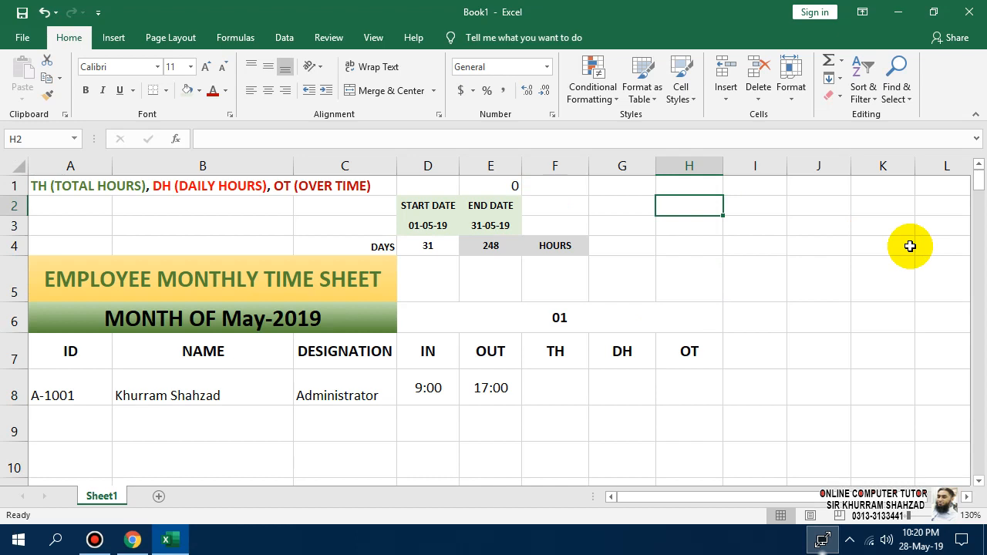
key("Right")
key("Left")
key("Right")
type("0")
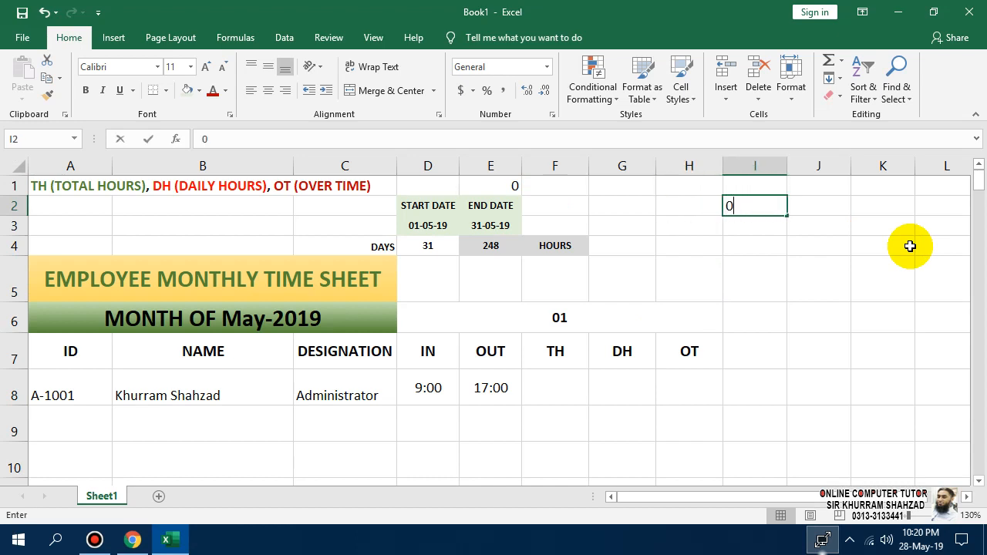
type("9:00")
key("Return")
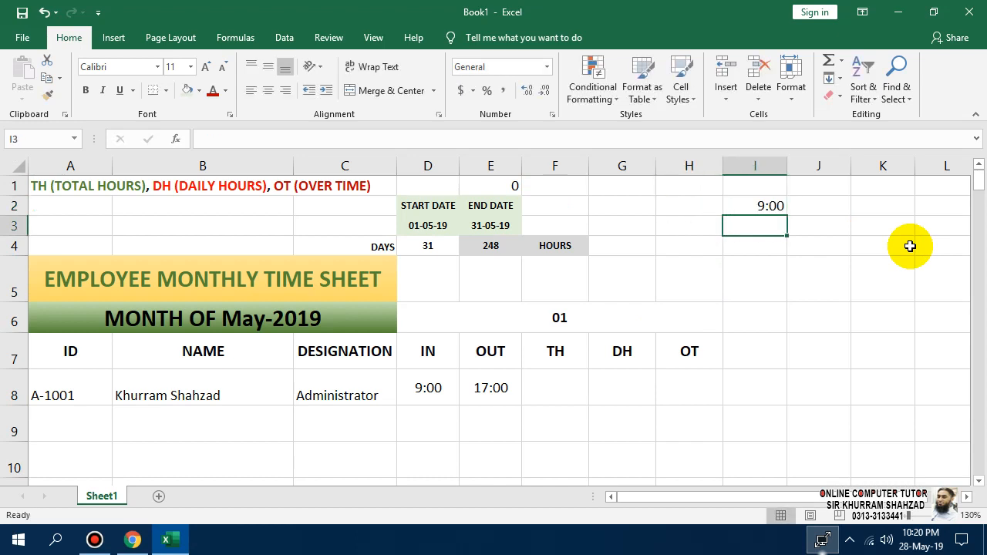
type("17:00")
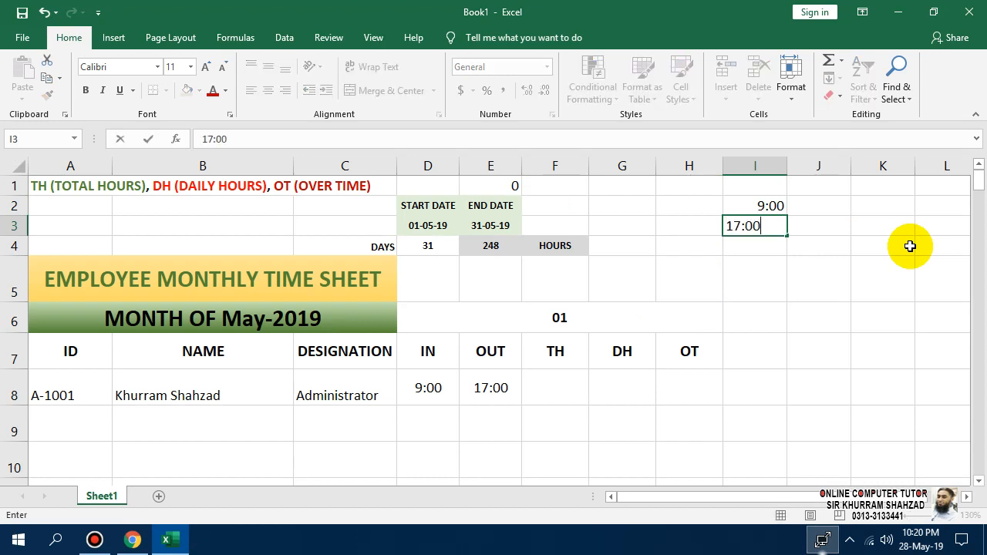
key("Return")
Enter 8:00 in K2 as the standard daily hours.
key("Right")
key("Right")
key("Up")
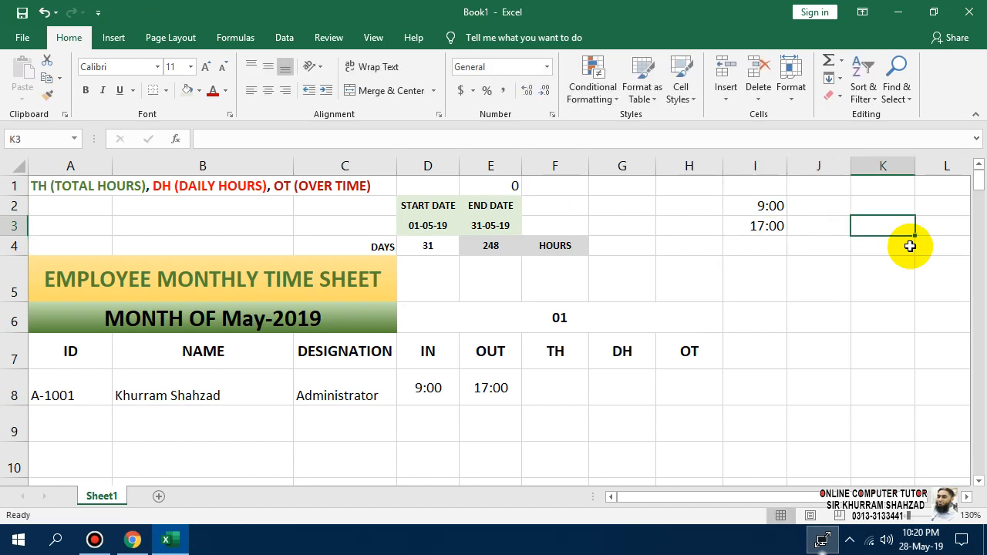
key("Up")
type("08:00")
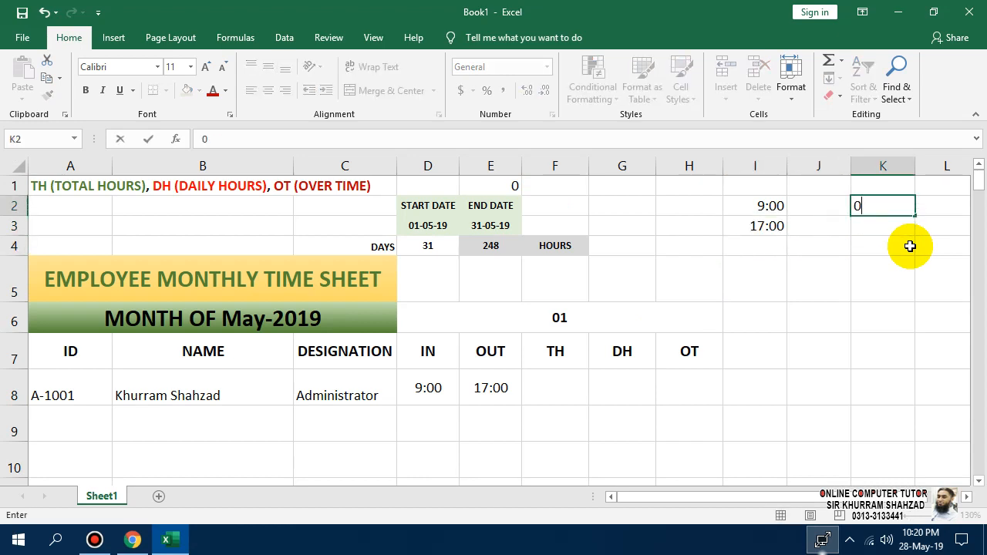
key("Return")
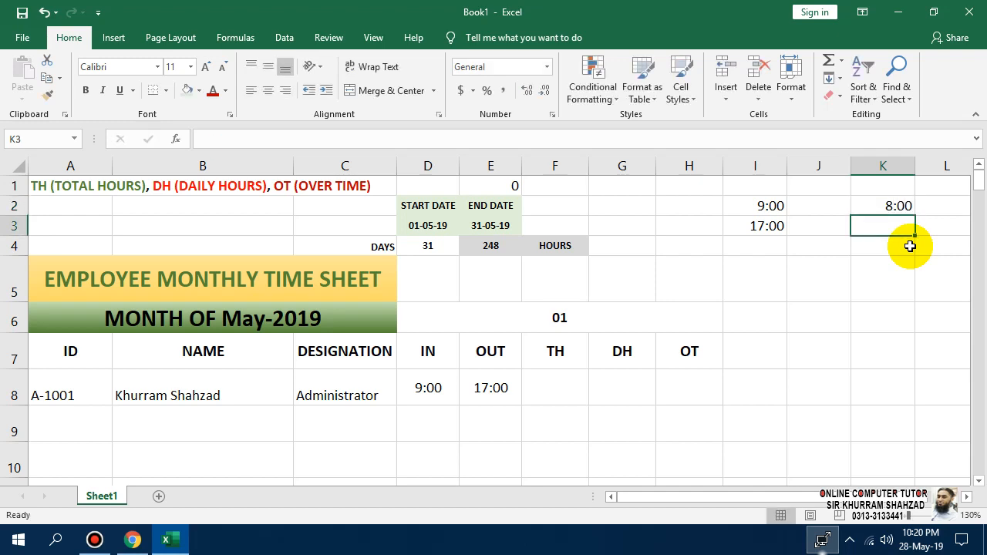
key("Up")
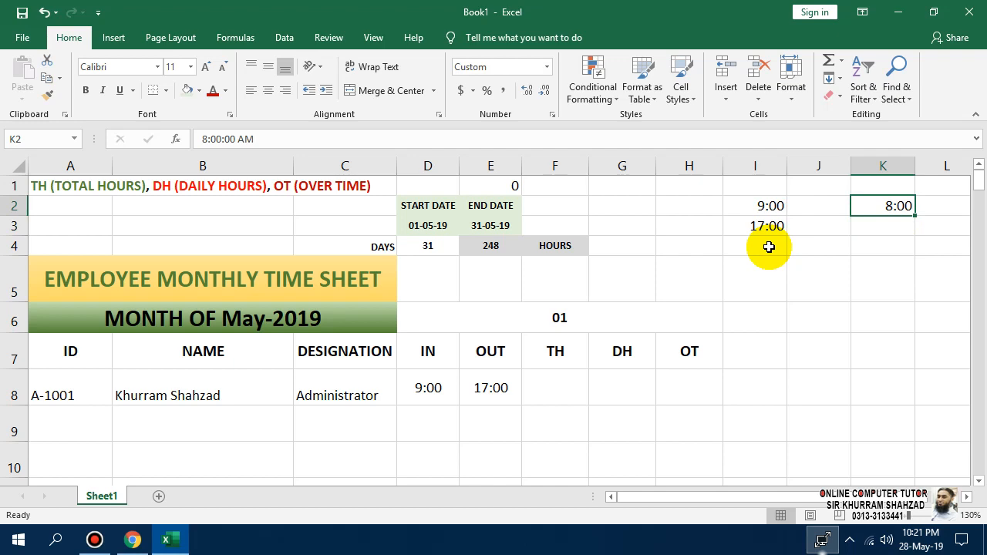
key("Down")
key("Down")
key("Down")
key("Down")
key("Left")
key("Left")
key("Left")
key("Left")
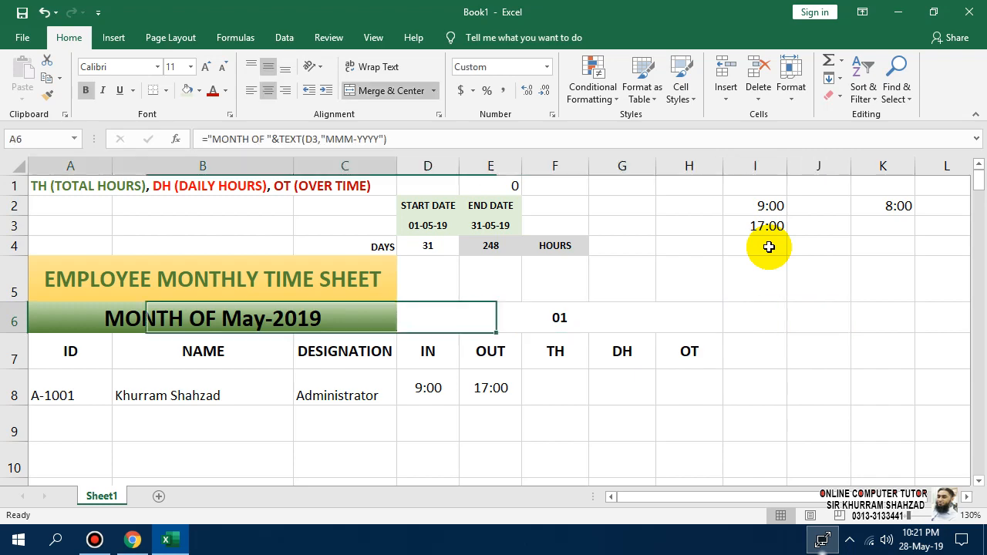
key("Down")
key("Down")
key("Right")
key("Right")
key("Right")
key("Right")
key("Right")
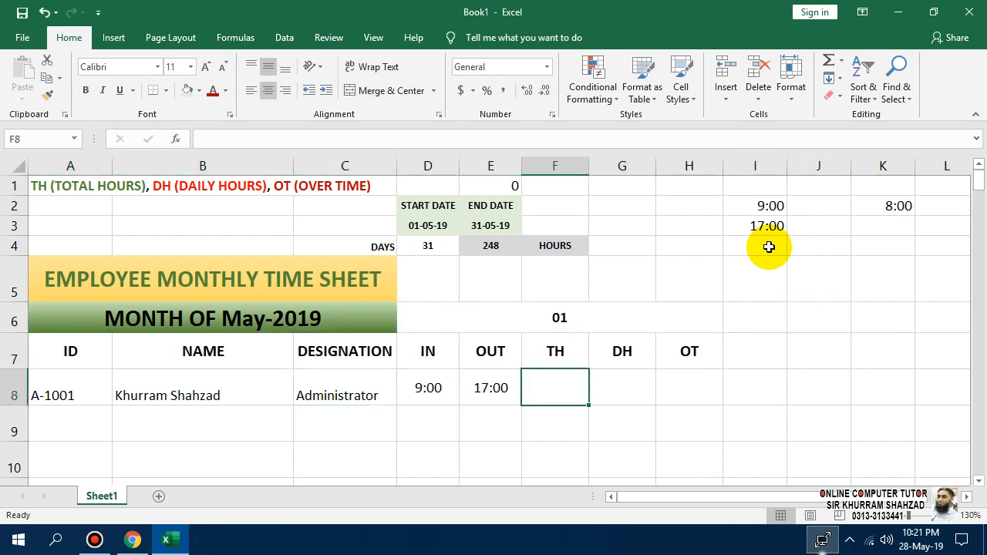
Type =IF(AND(D8=0,E8=0),"A",IF( in F8 so days with no times show A.
type("=")
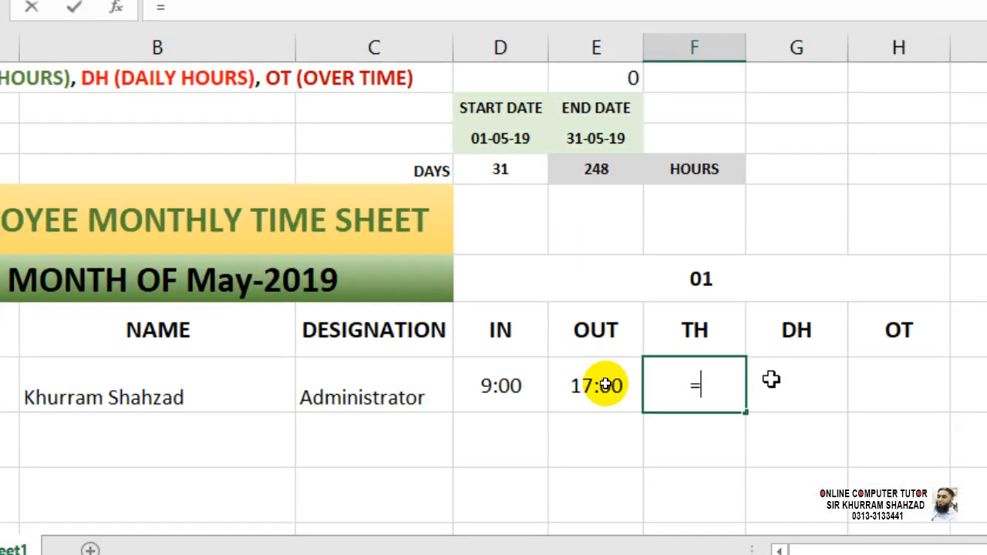
type("IF(")
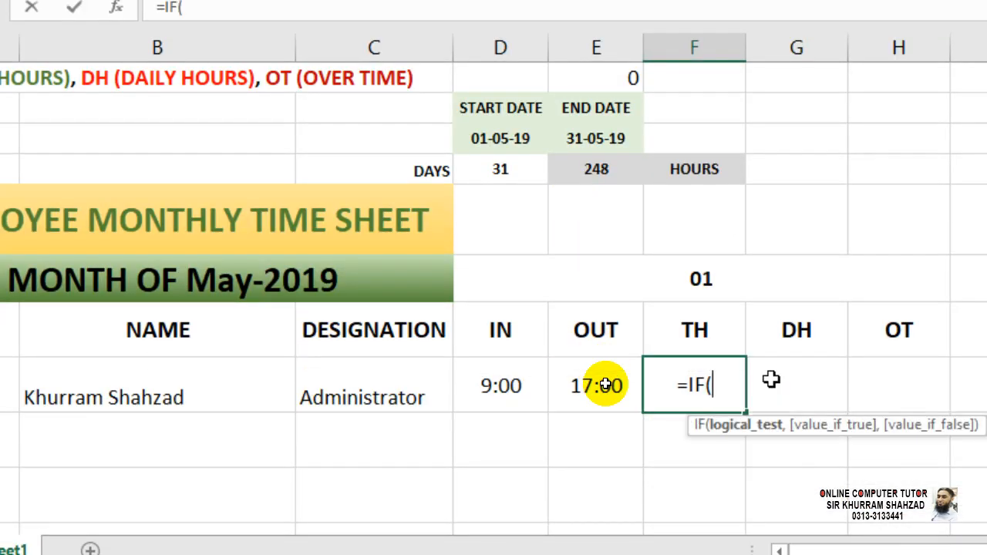
type("AND(")
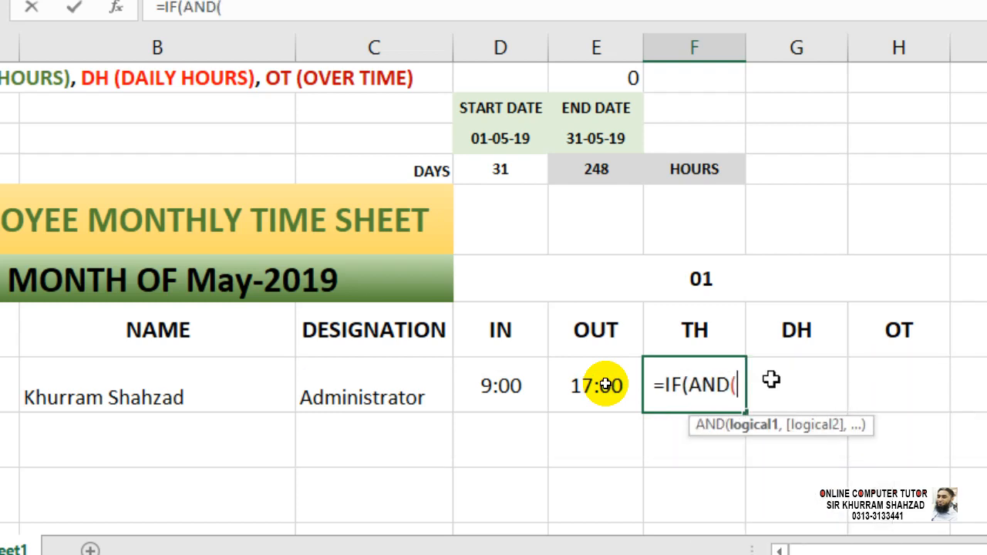
left_click(501, 388)
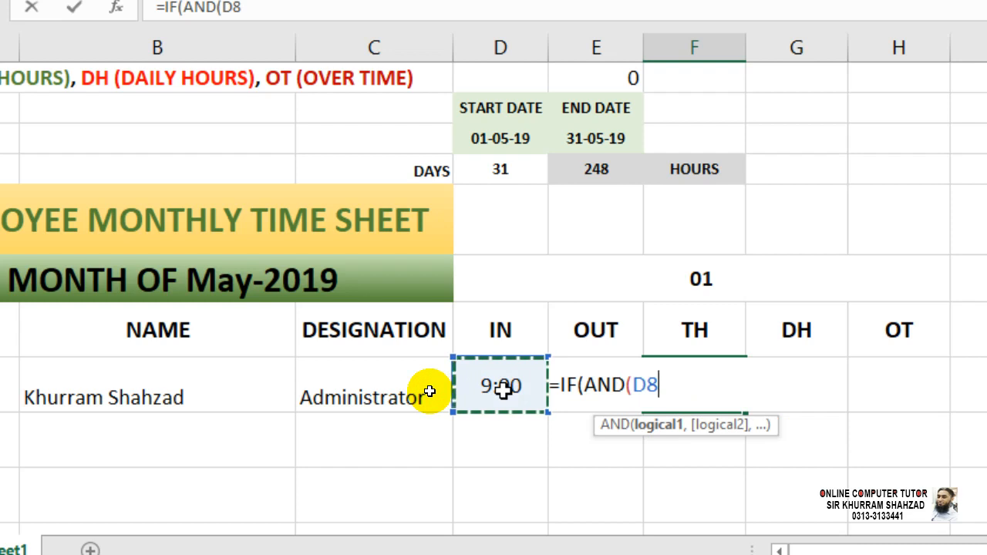
type("=0,")
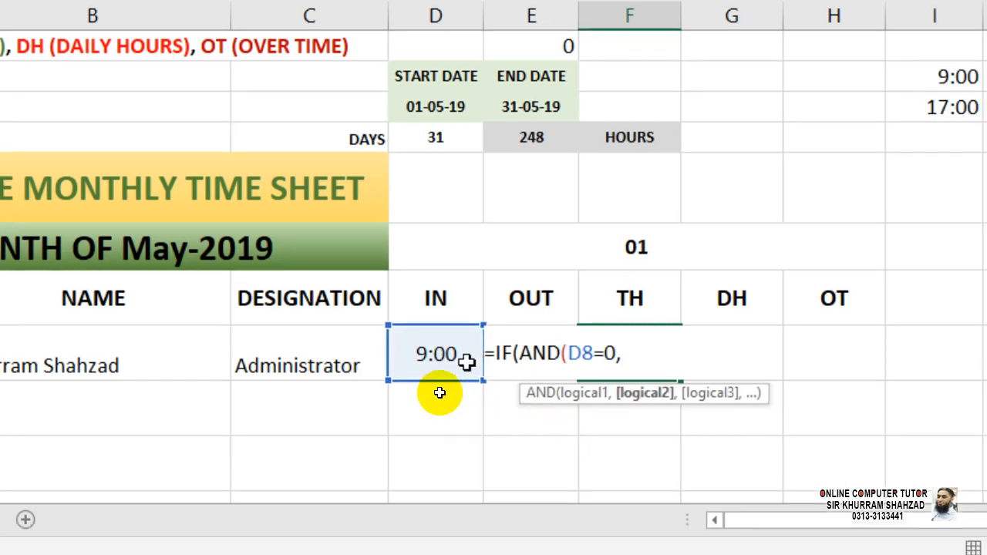
left_click(518, 393)
key("Right")
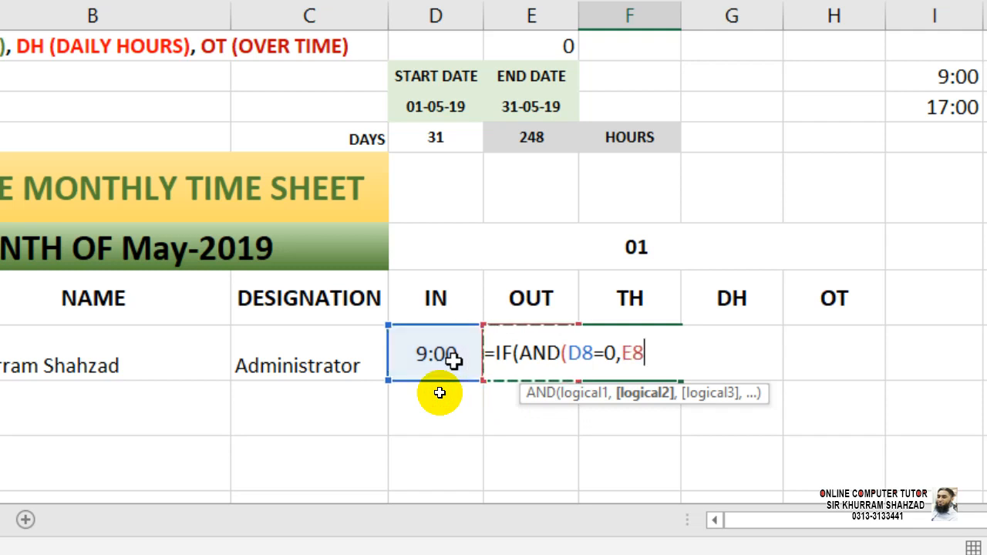
type("=0)")
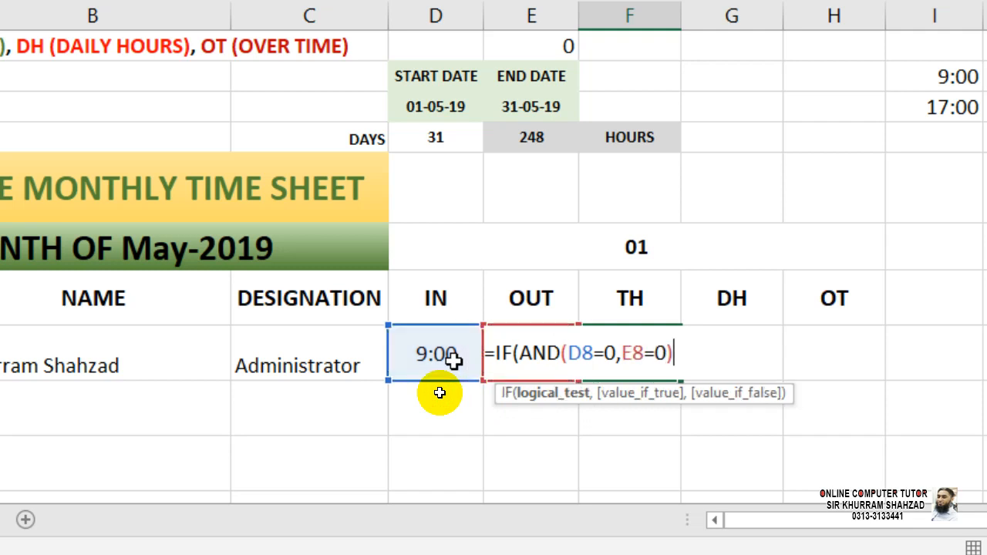
type(",\"A\"")
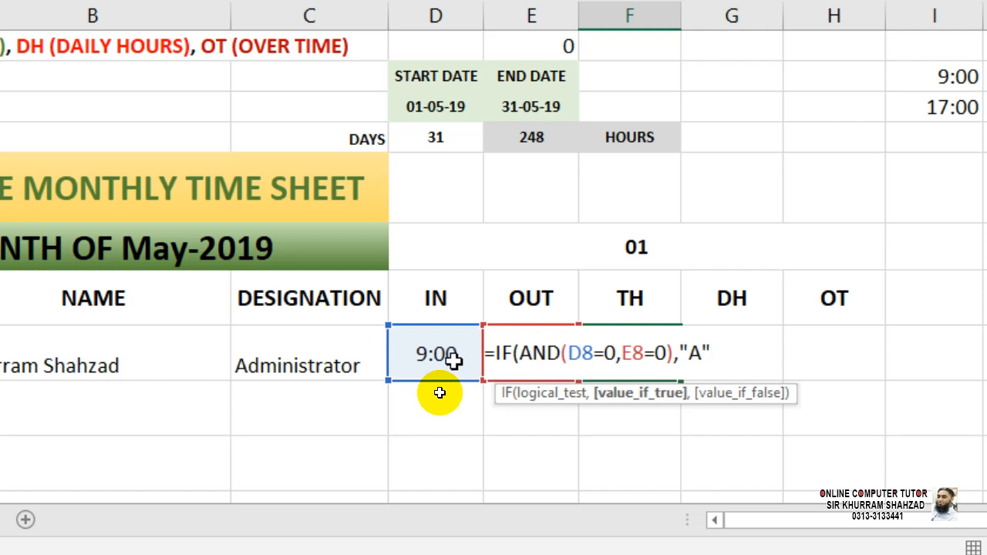
type(",")
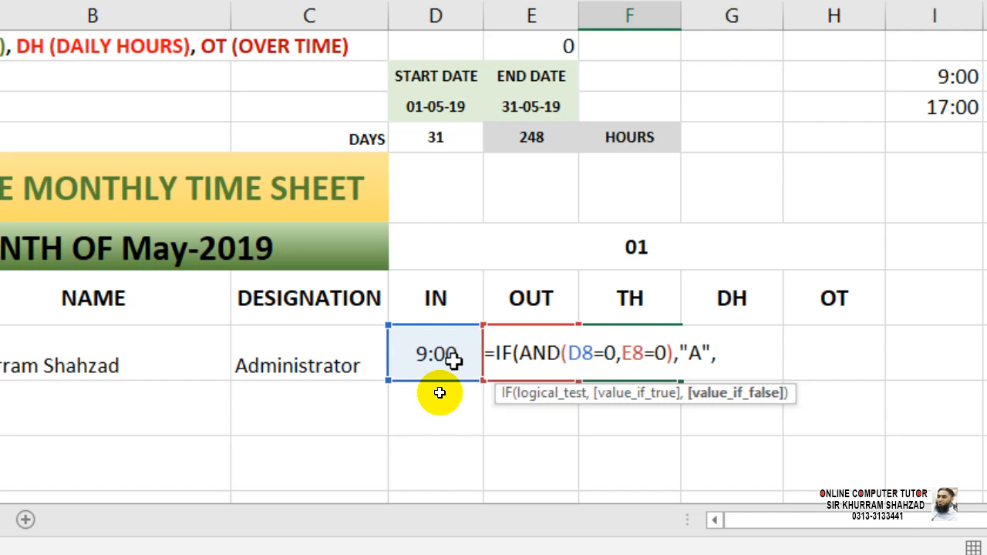
type("IF(")
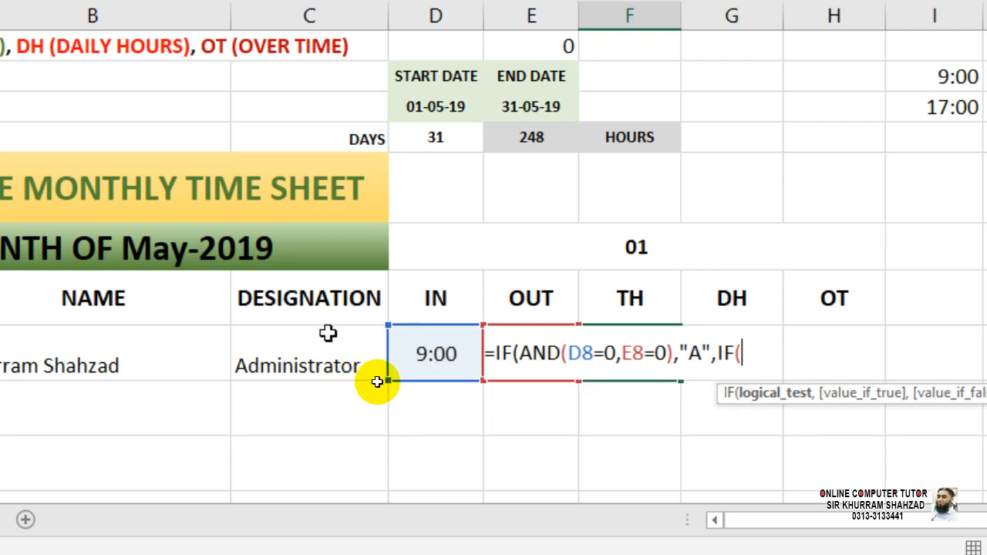
Add the nested condition IF(D8<I2,E8-I2 for IN times before the 9:00 start.
left_click(416, 354)
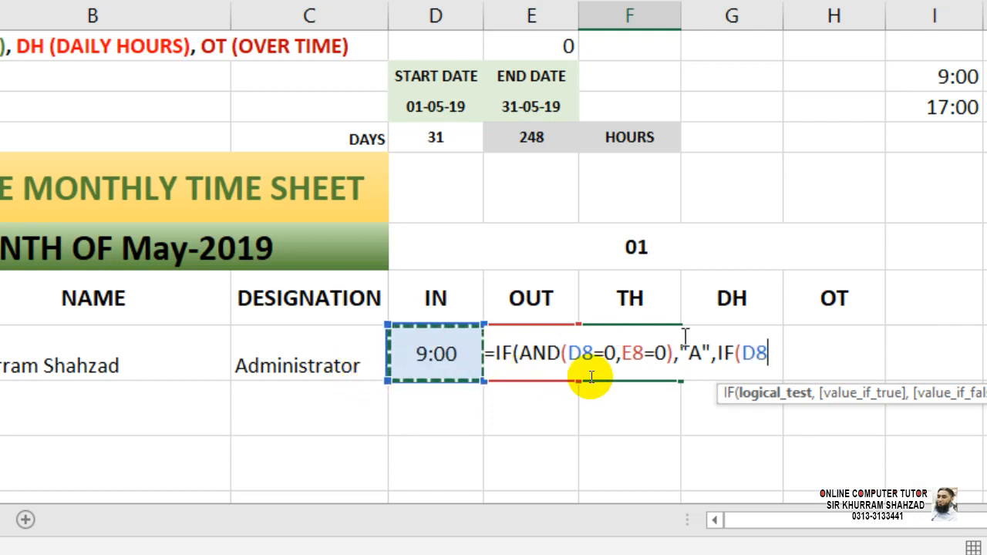
type("<")
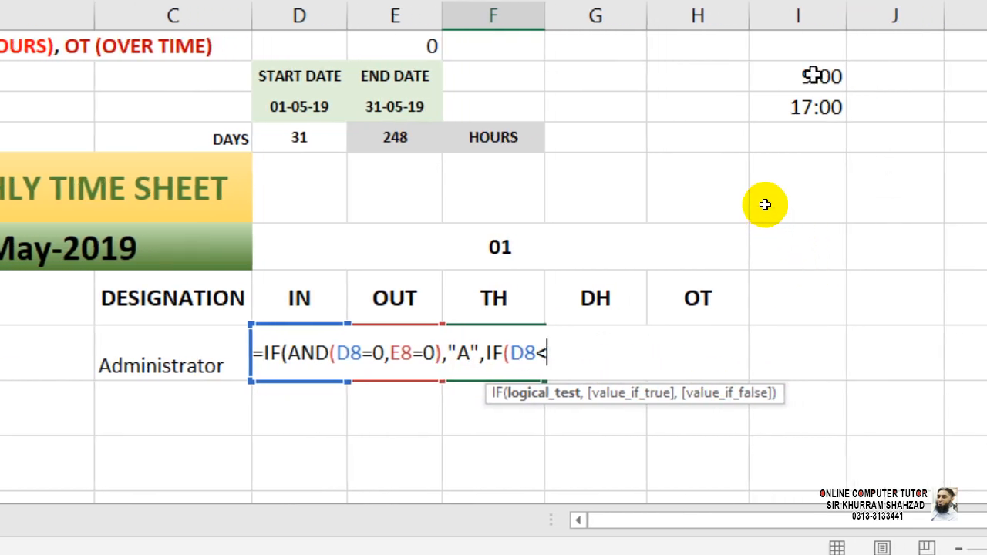
left_click(811, 75)
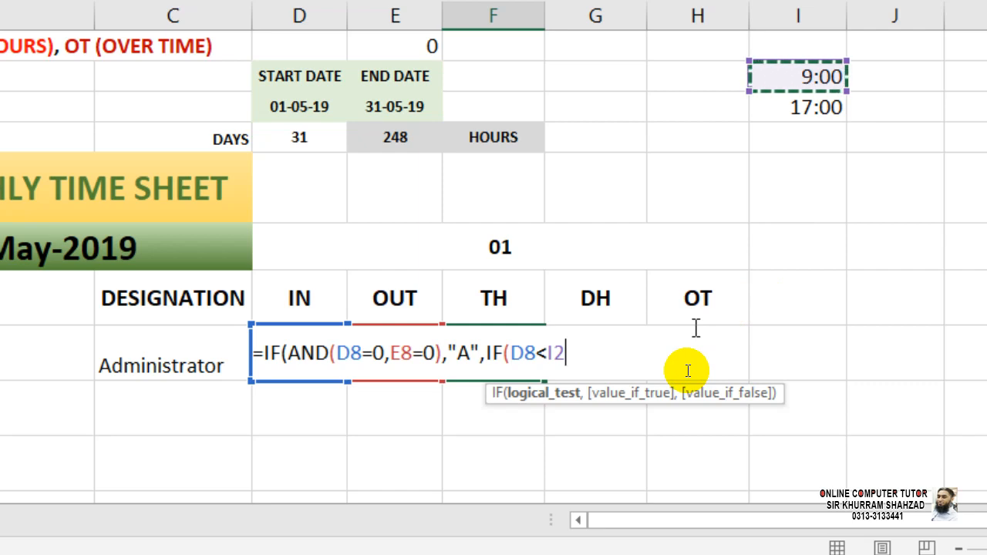
type(",")
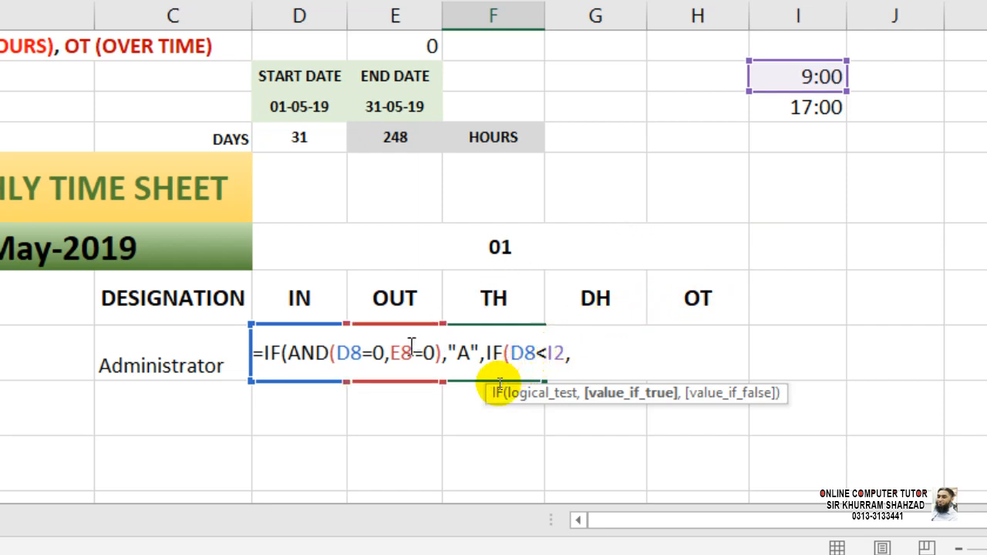
left_click(285, 359)
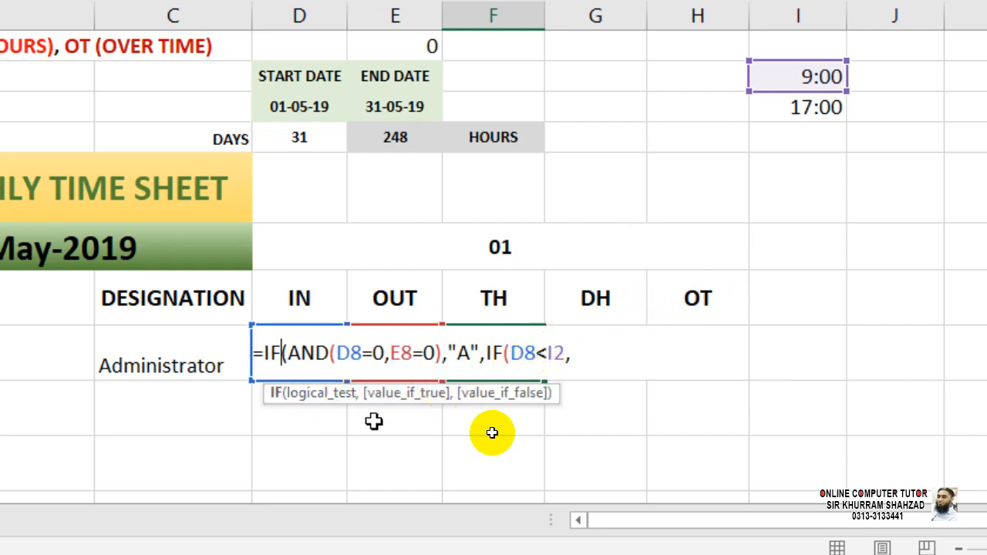
left_click(592, 353)
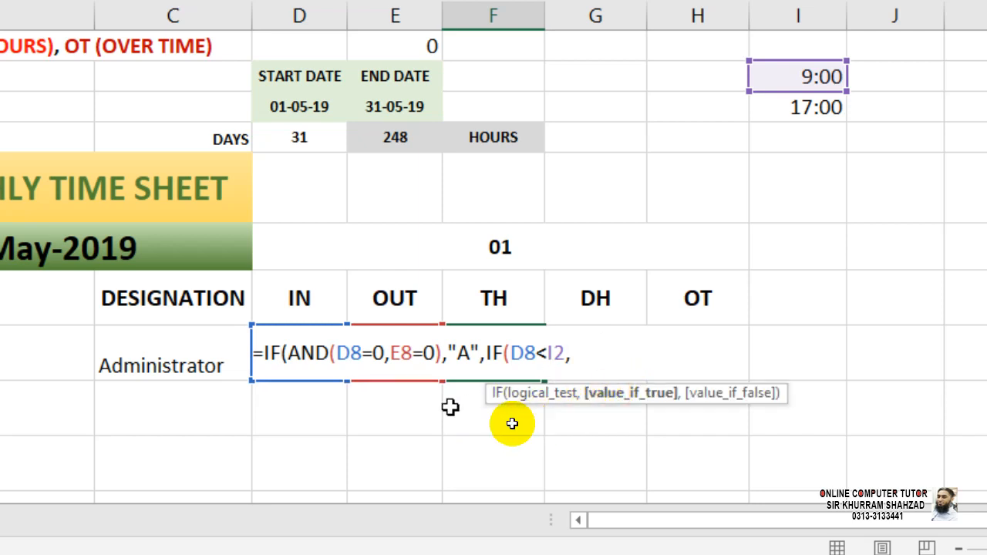
left_click(424, 408)
key("Up")
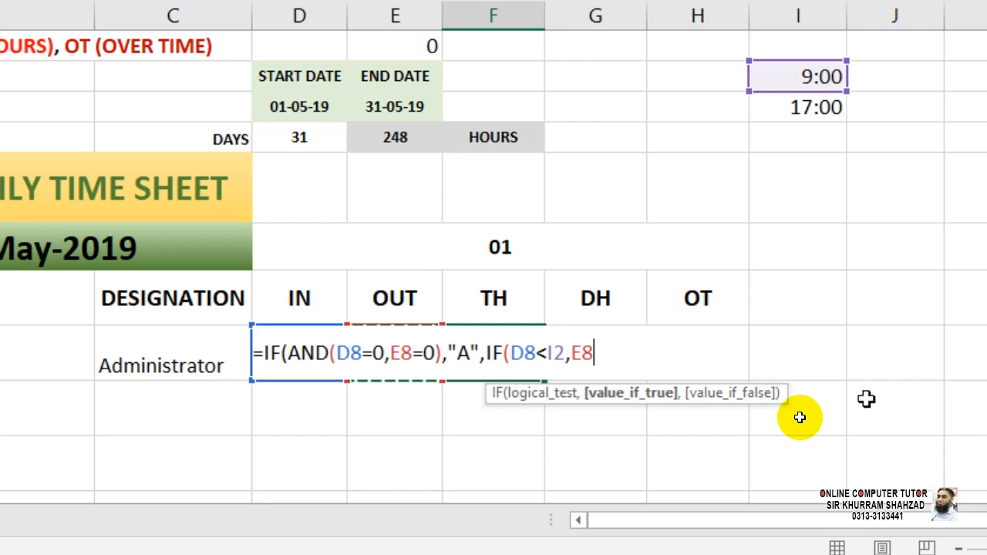
type("-")
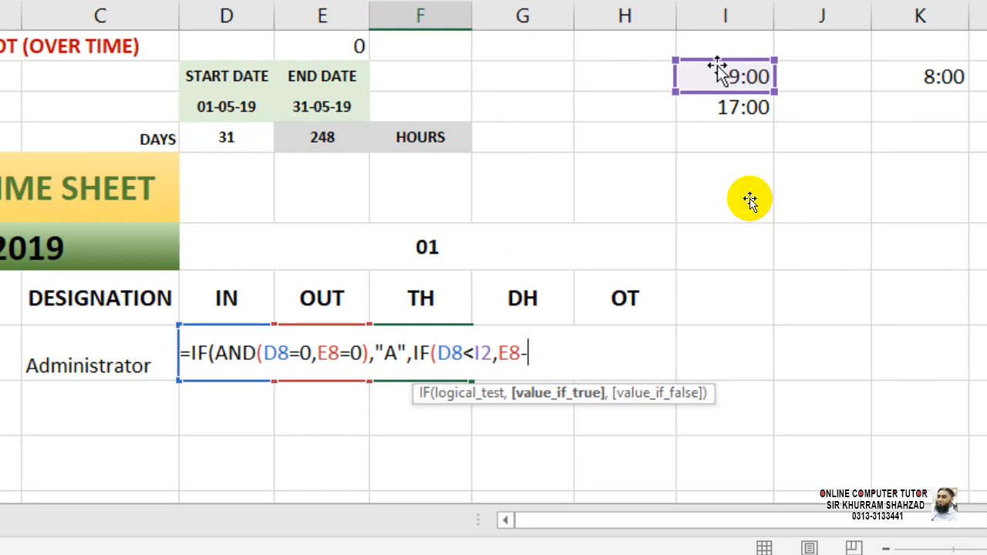
left_click(717, 71)
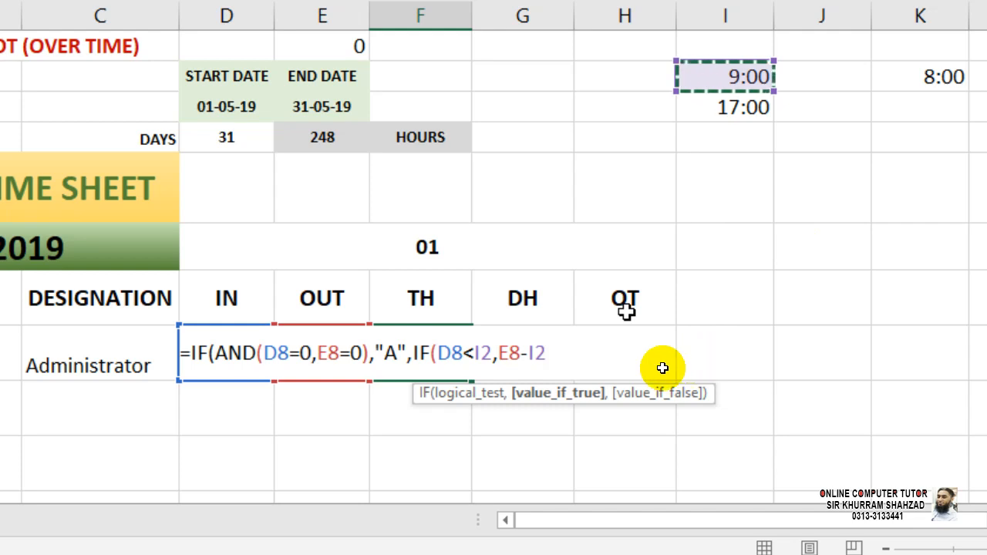
Lock the start reference as $I$2, add the E8-D8 fallback, and commit, giving 0.333333.
key("shift+Left")
key("shift+Left")
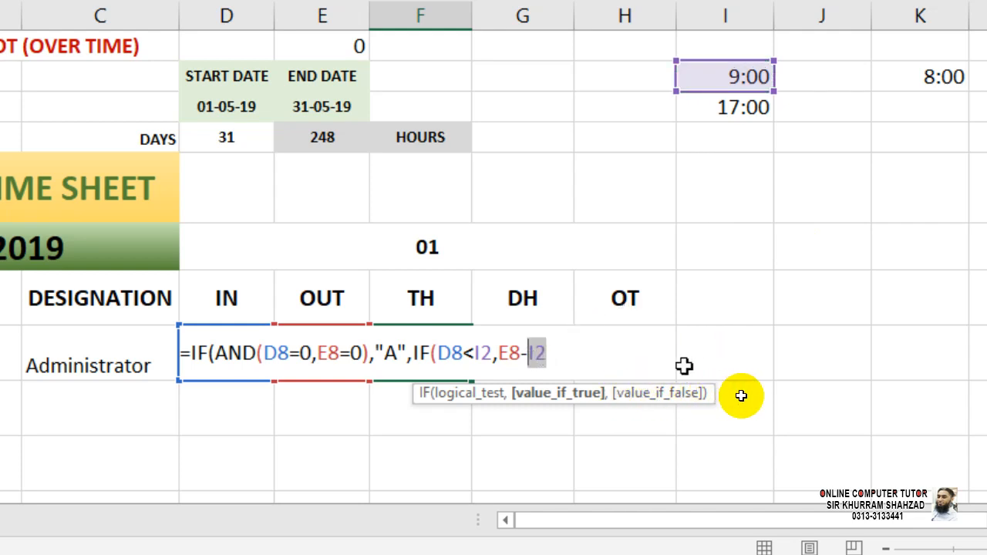
key("F4")
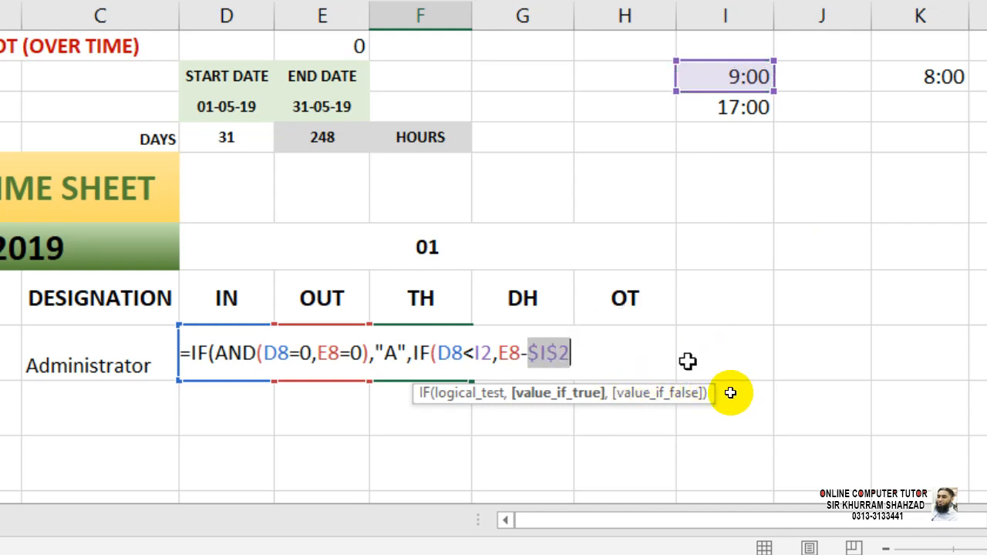
key("Right")
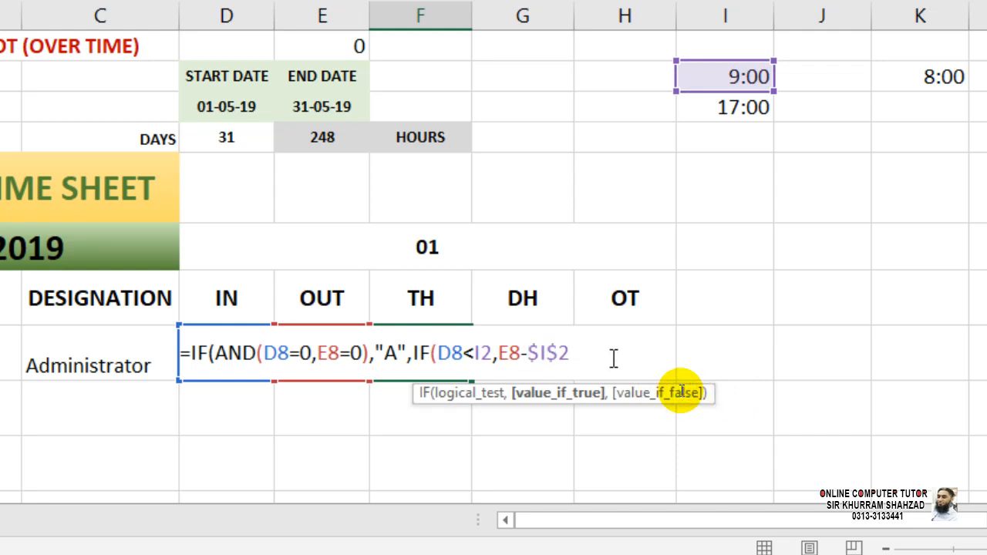
type(",")
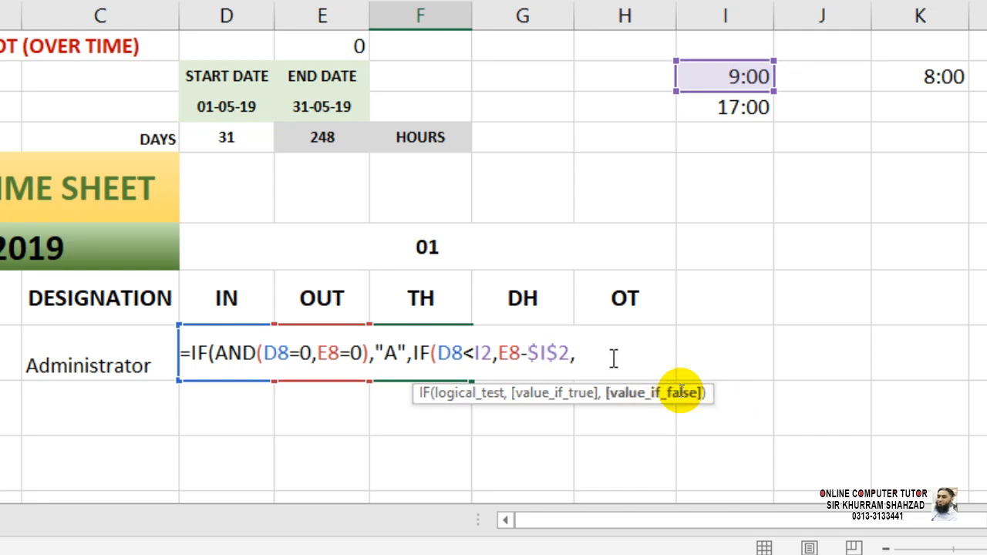
left_click(327, 423)
key("Up")
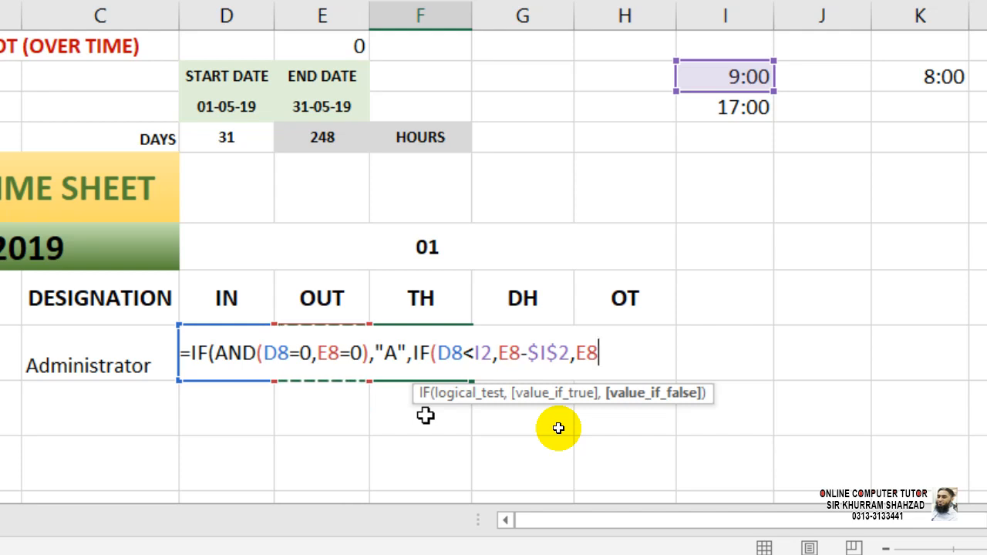
type("-")
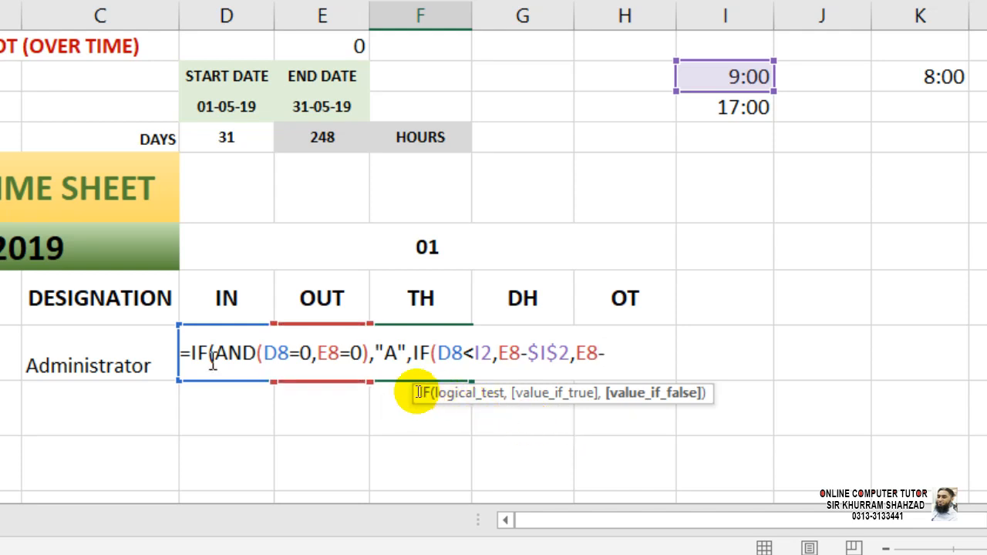
left_click(231, 400)
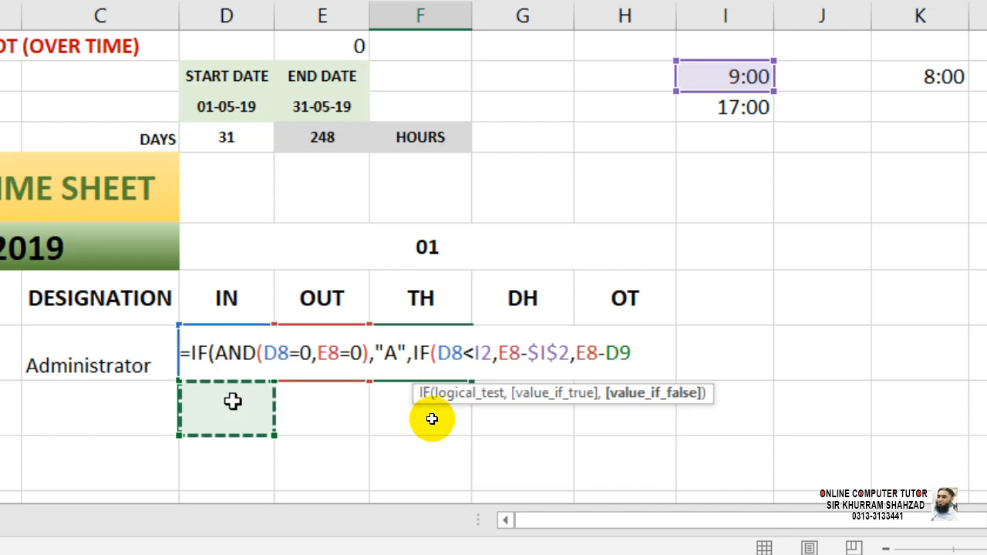
key("Up")
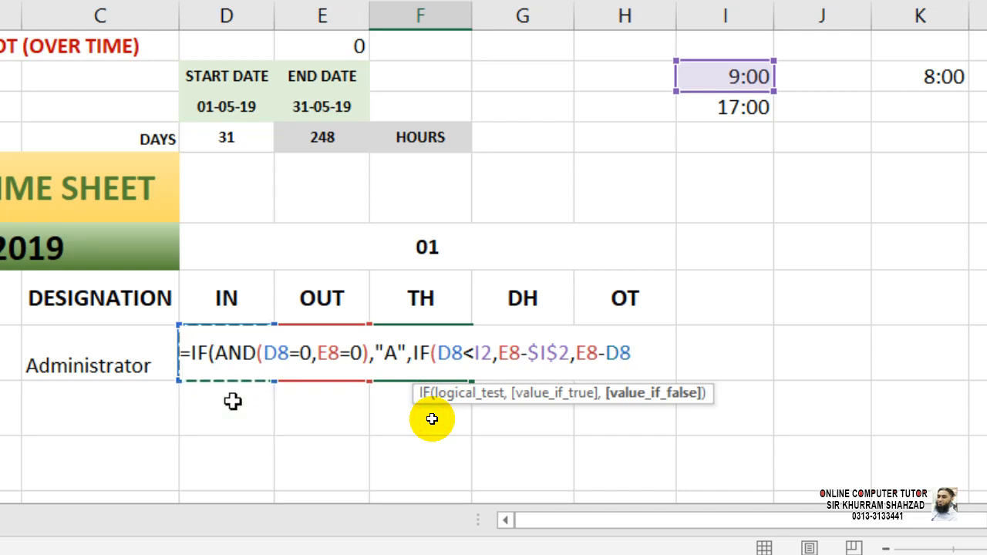
key("BackSpace")
type("))")
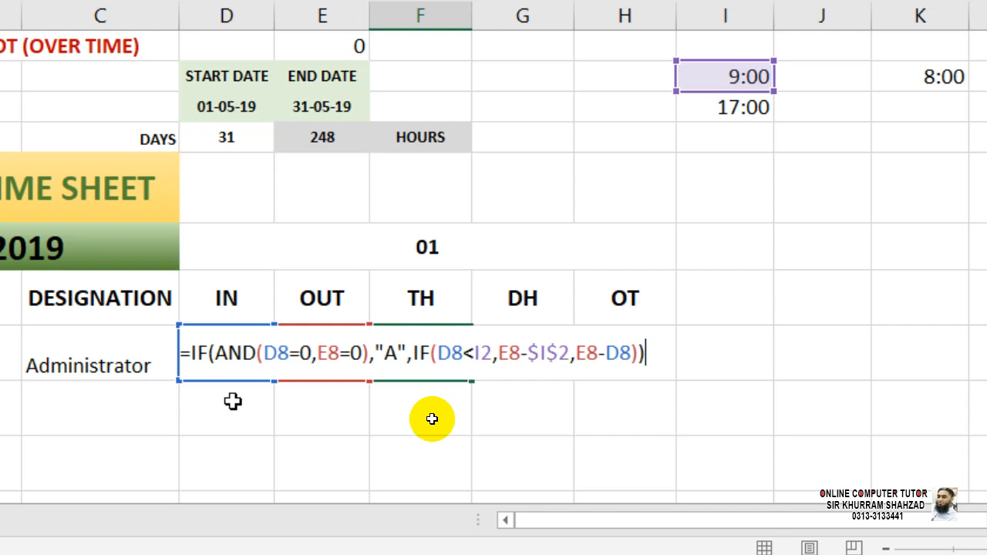
key("Return")
key("Up")
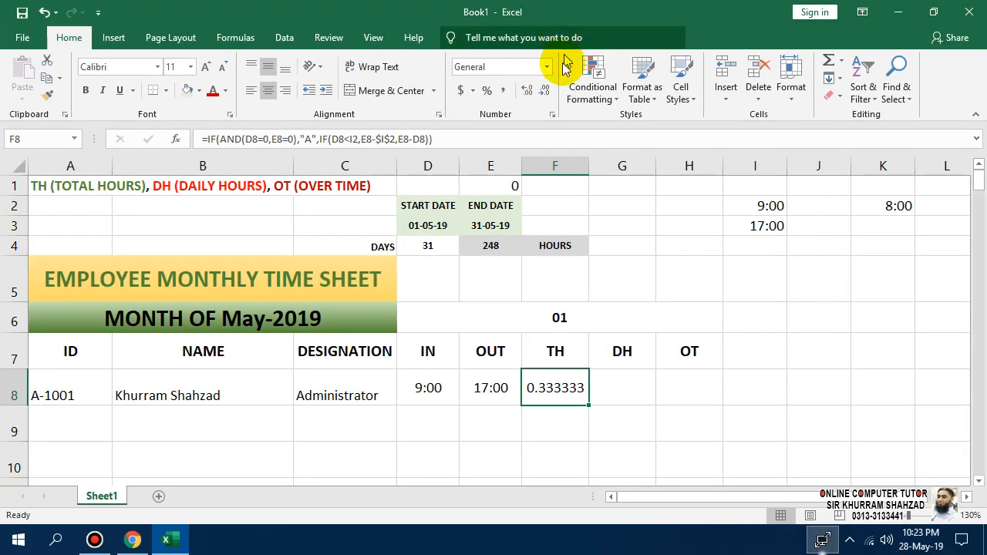
Format F8 with the 24-hour 13:30 Time type so TH displays 8:00.
right_click(557, 384)
left_click(608, 318)
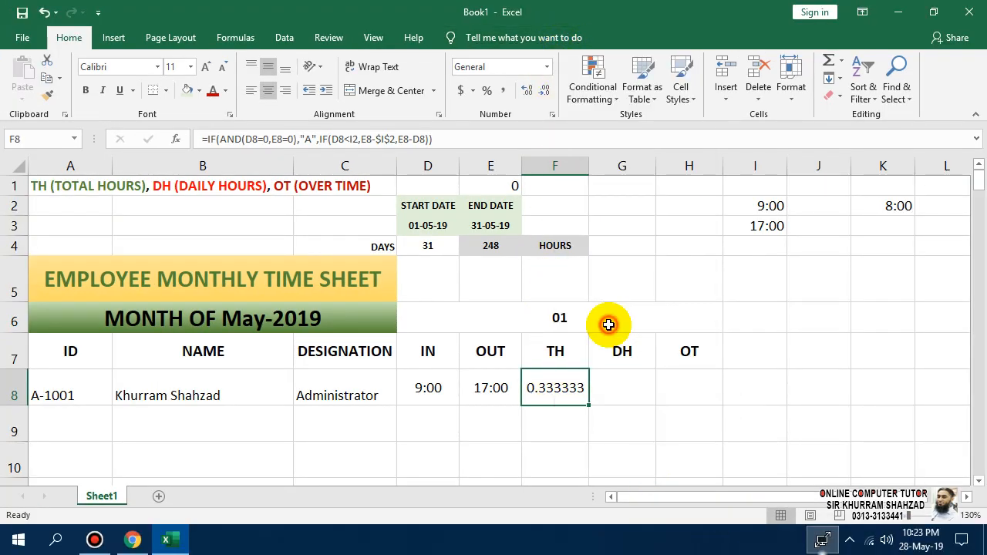
left_click(429, 256)
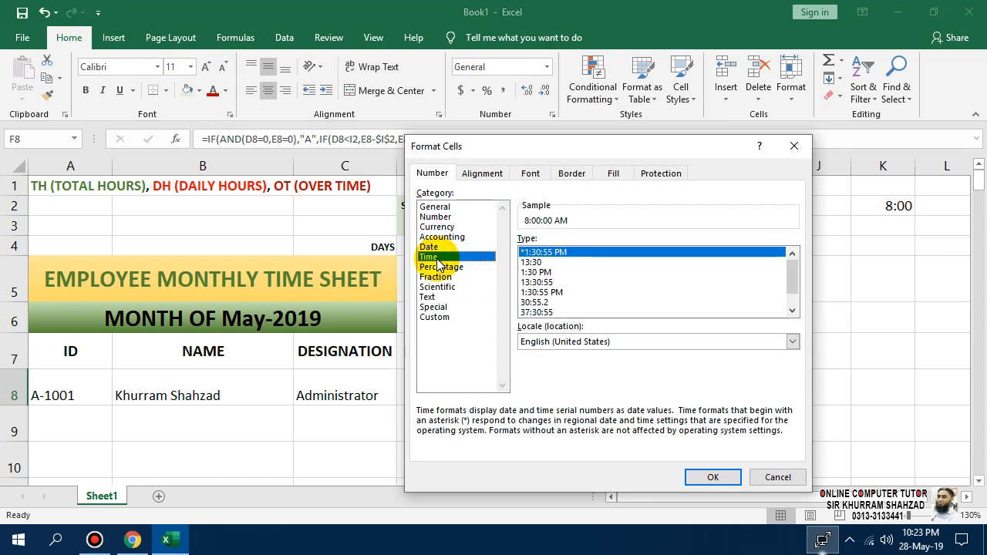
left_click(535, 263)
left_click(703, 476)
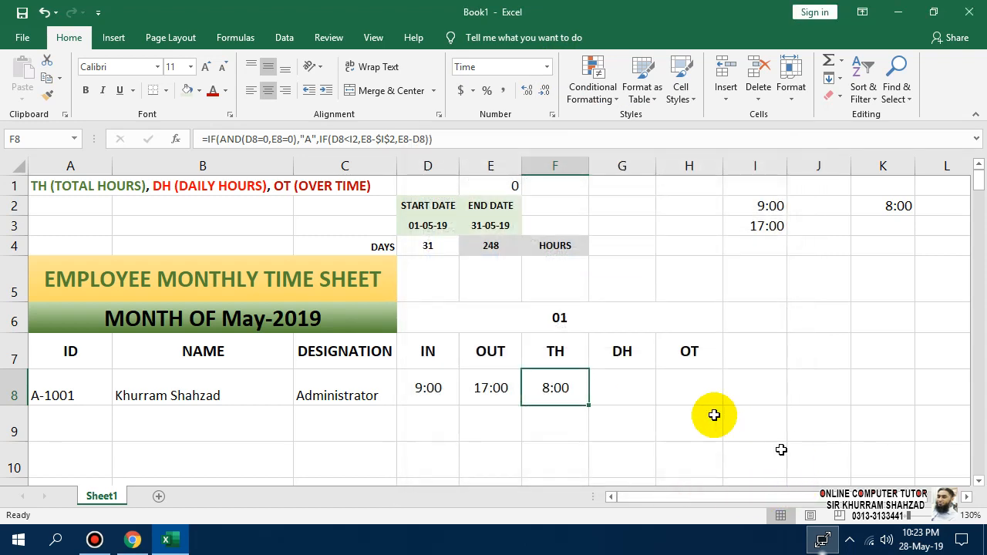
left_click(574, 434)
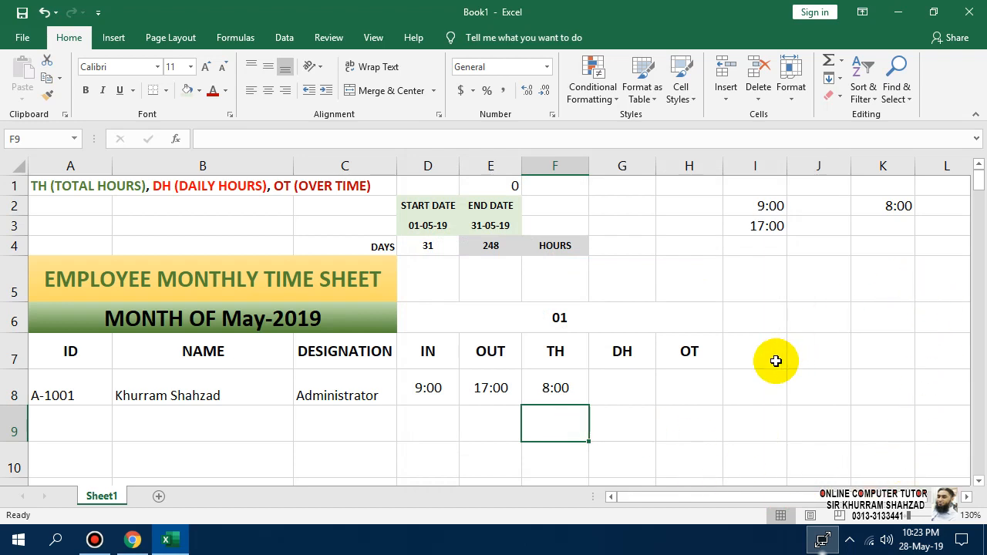
left_click(555, 385)
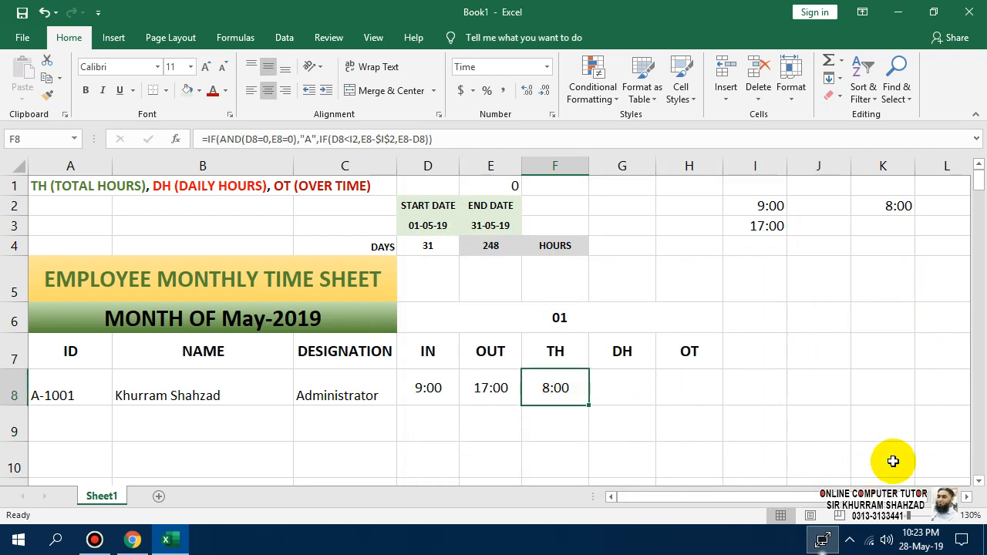
Test the TH formula with IN 9:30 and OUT 16:00 in row 8.
key("Left")
key("Left")
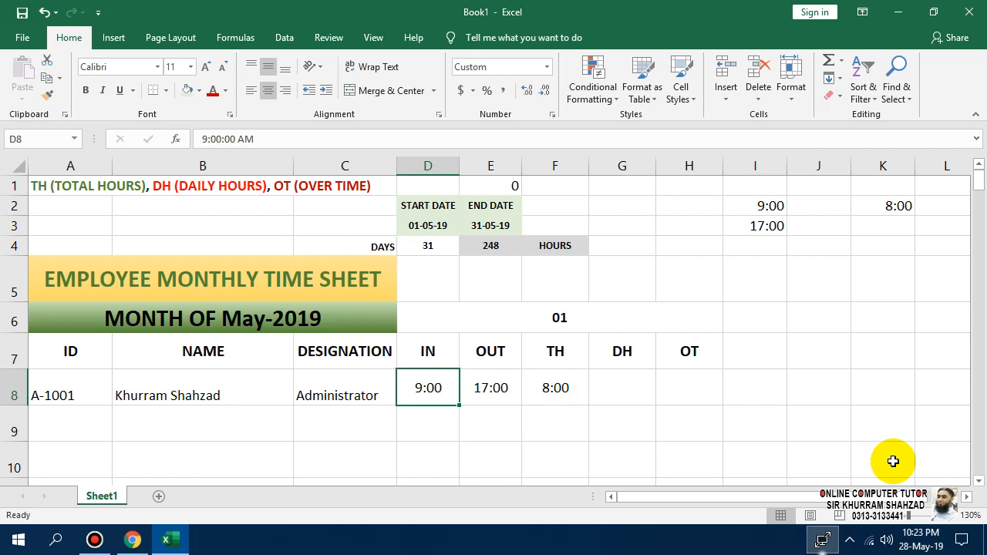
type("09:")
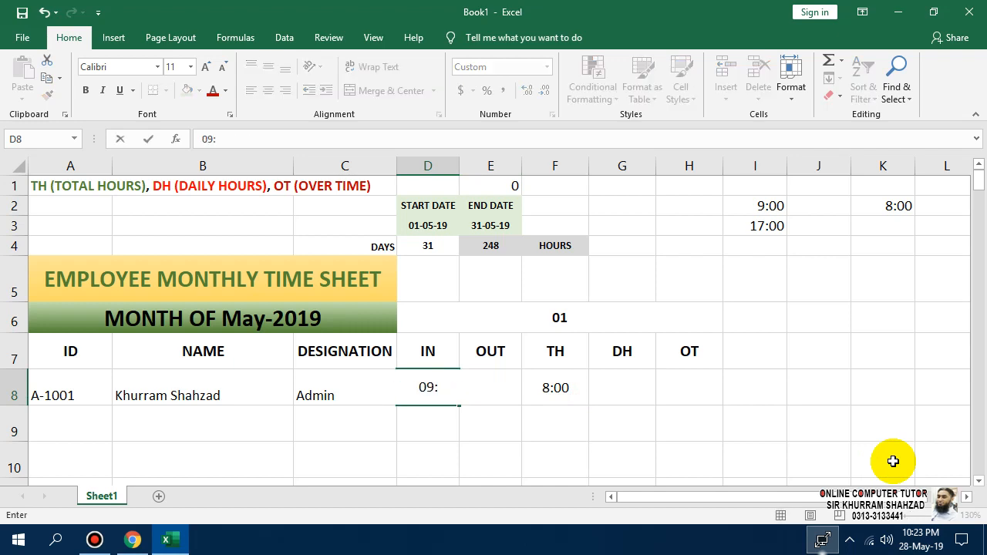
type("300")
key("BackSpace")
key("Return")
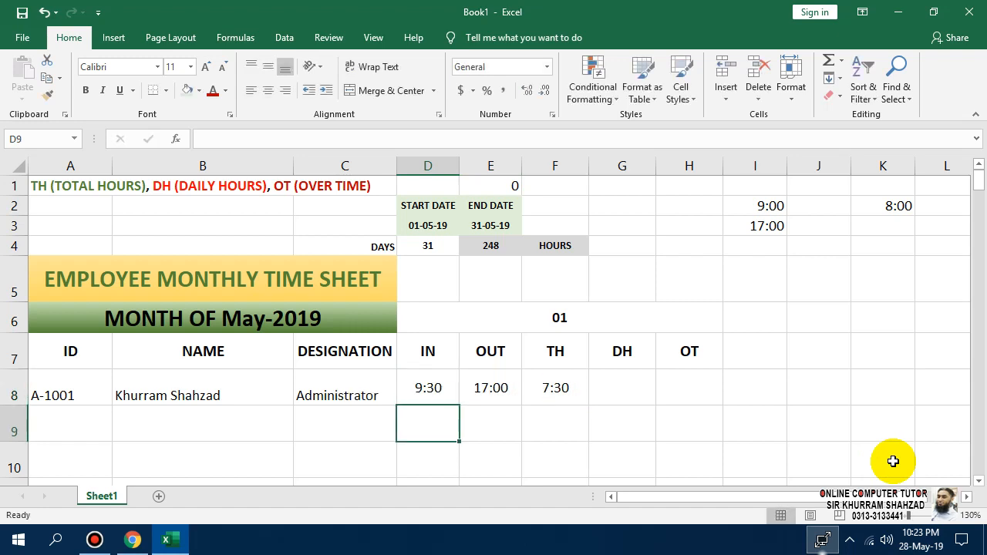
left_click(574, 399)
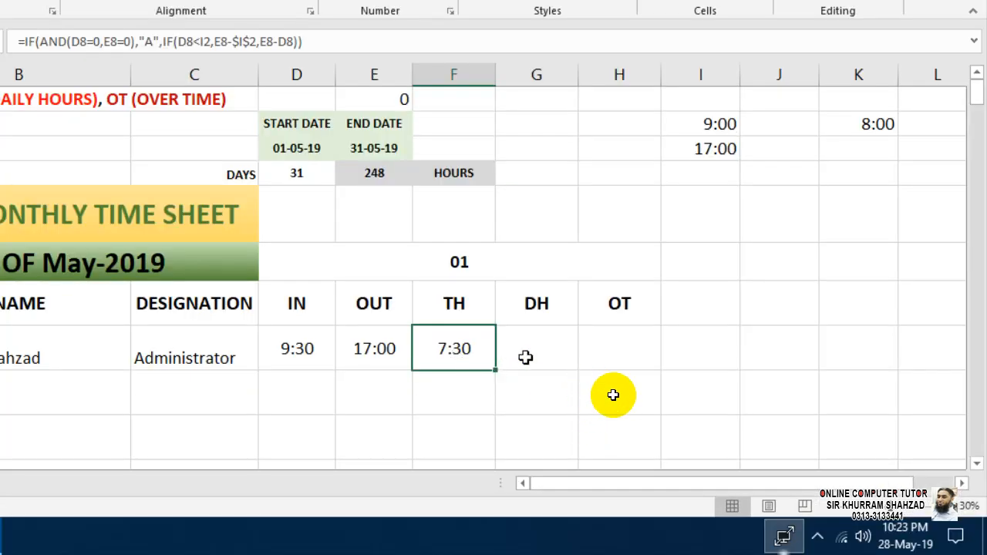
key("Left")
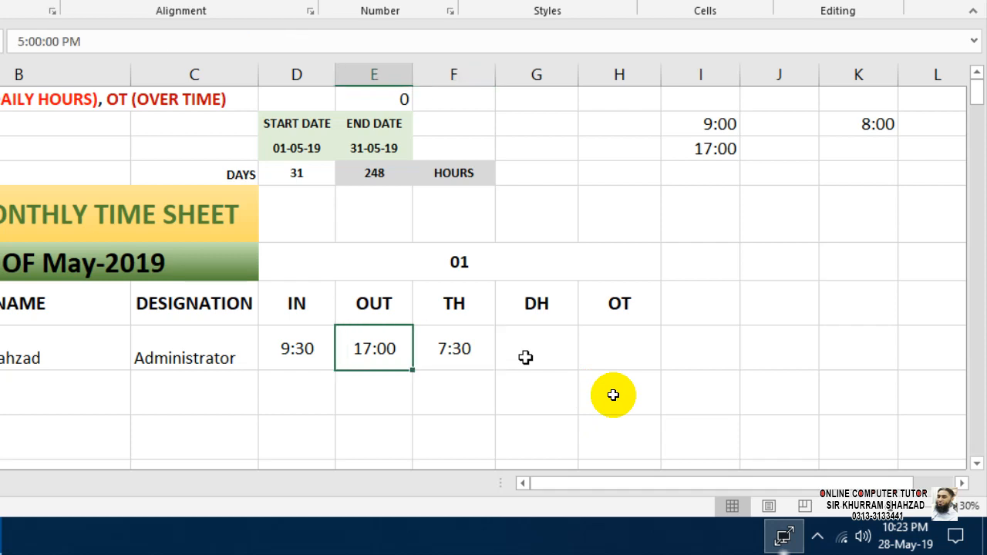
type("1")
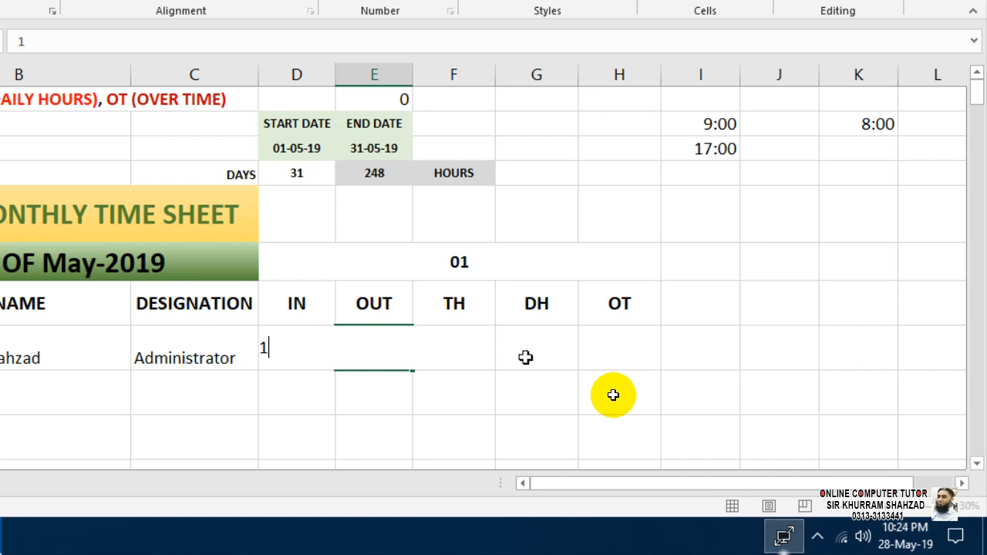
key("Escape")
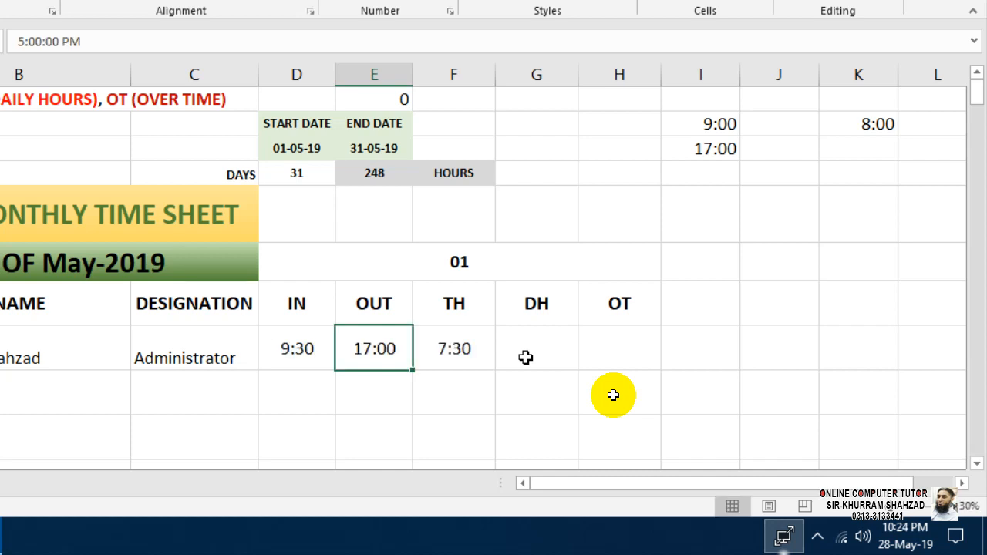
type("16:")
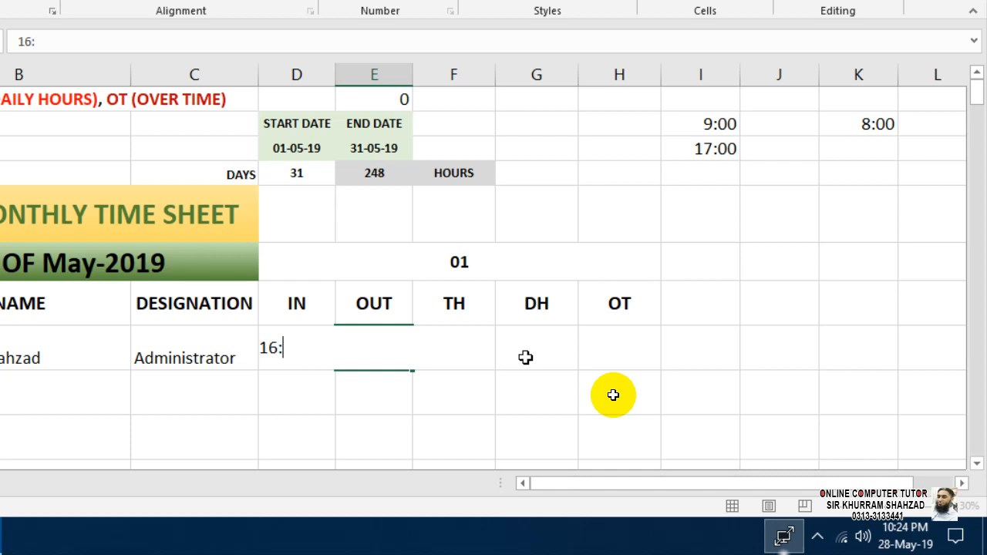
type("00")
key("Return")
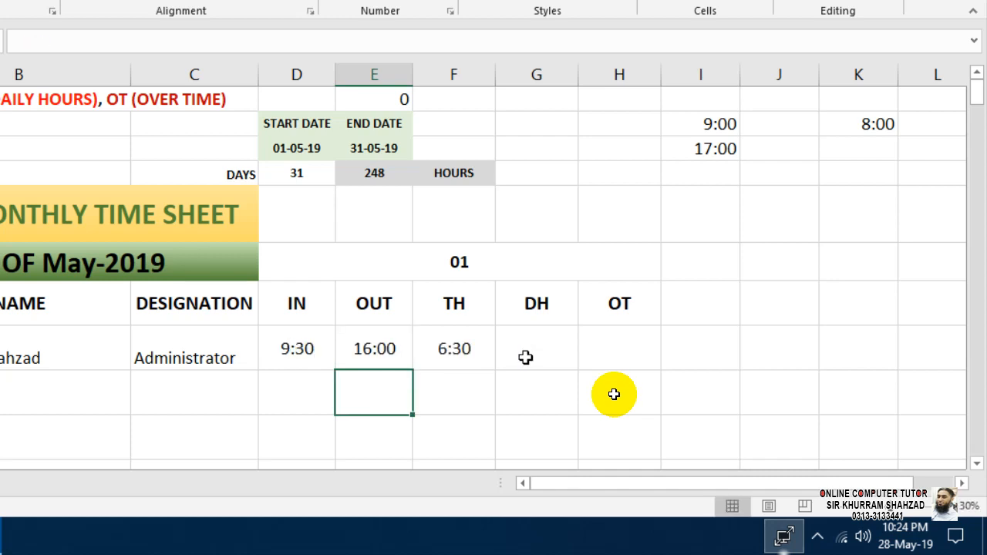
left_click(478, 348)
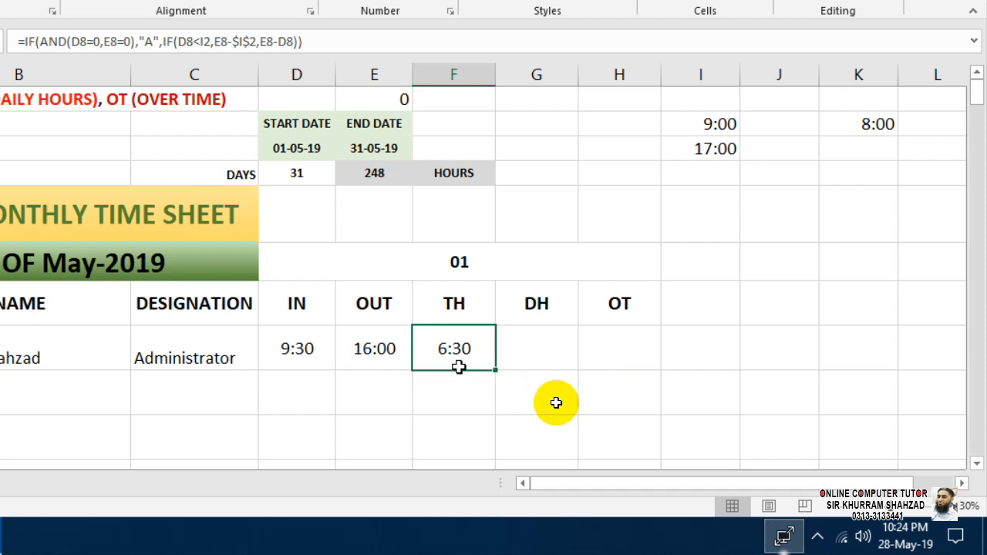
Change row 8 to IN 9:00 and OUT 17:00 and check TH.
left_click(278, 348)
type("09:00")
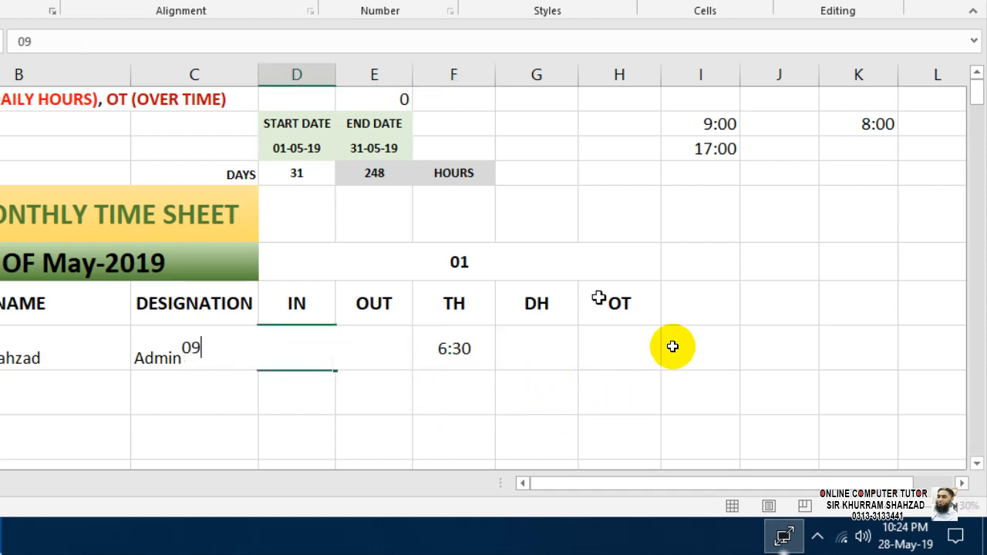
key("Return")
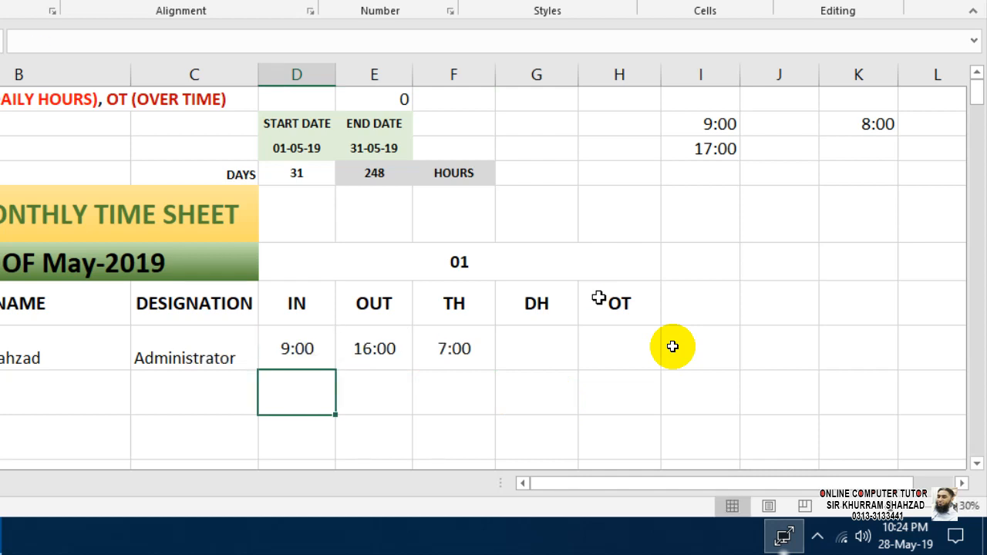
key("Right")
key("Up")
type("17:00")
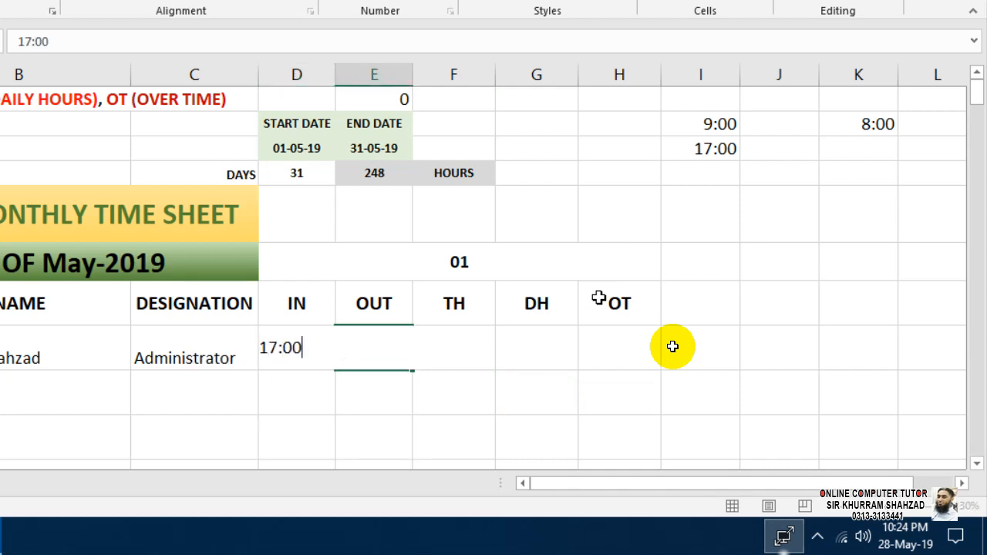
key("Return")
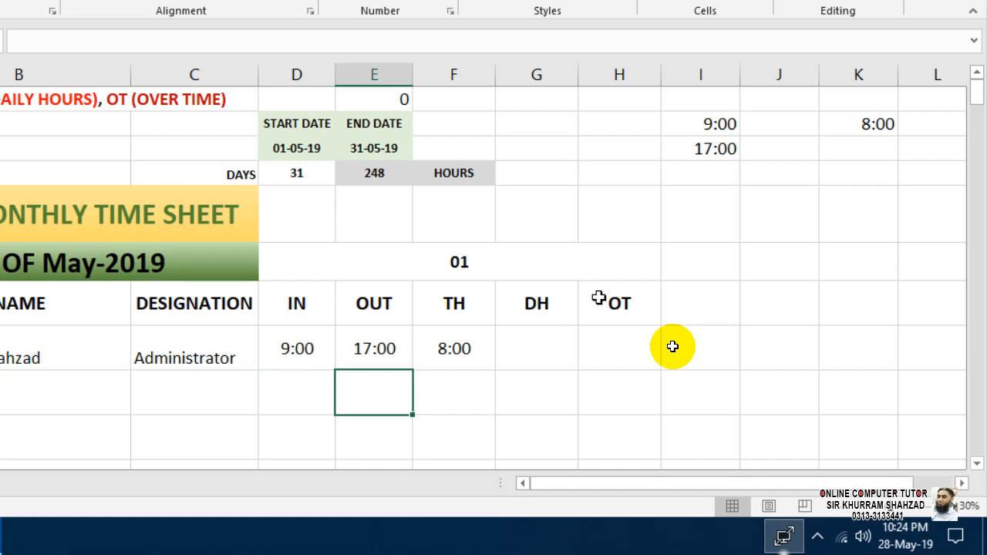
left_click(515, 348)
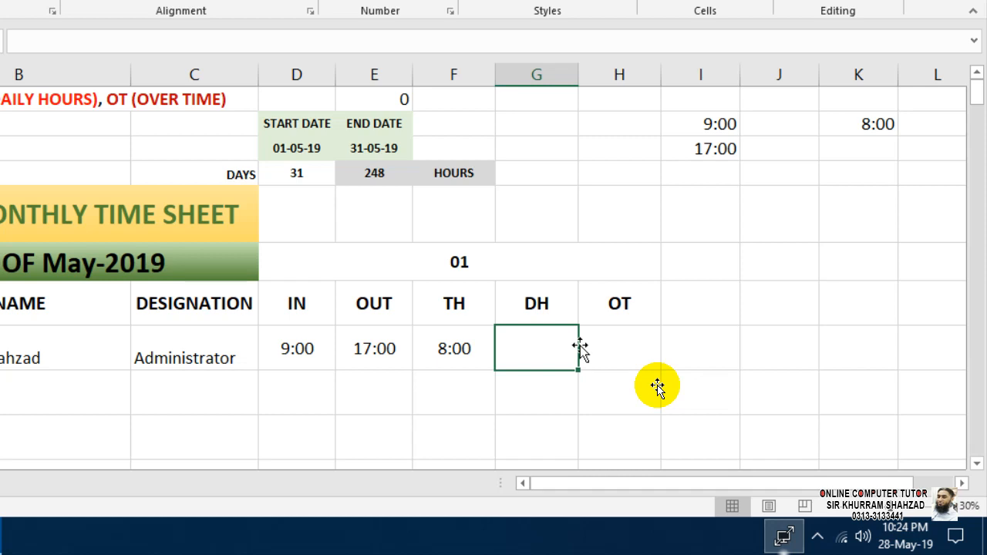
left_click(375, 352)
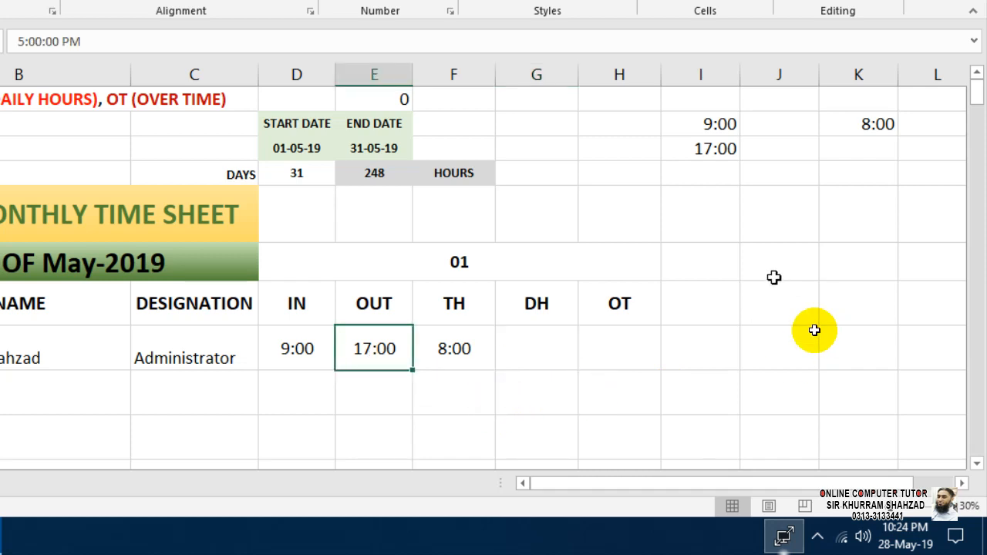
Try IN 8:30 against OUT 17:00 and check the TH result.
key("Left")
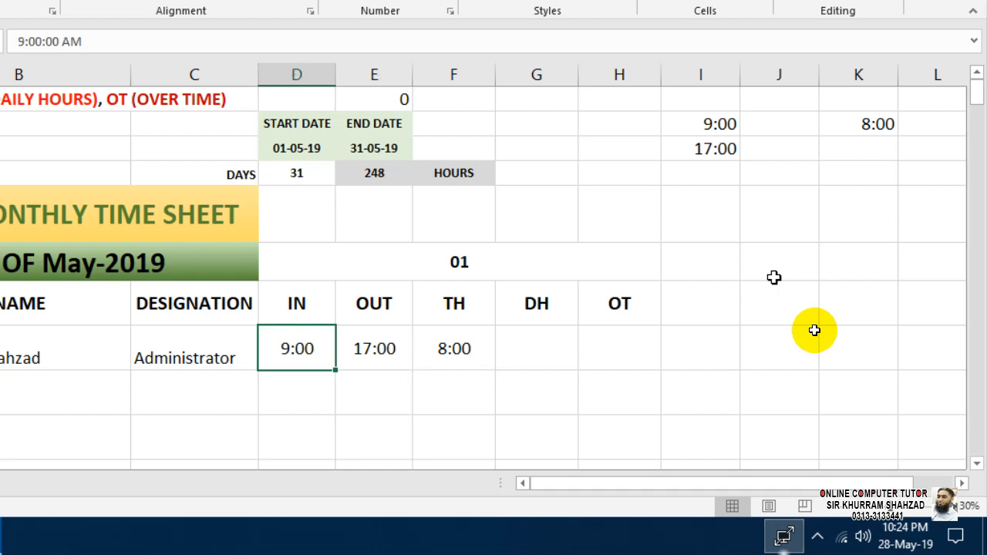
type("08:30")
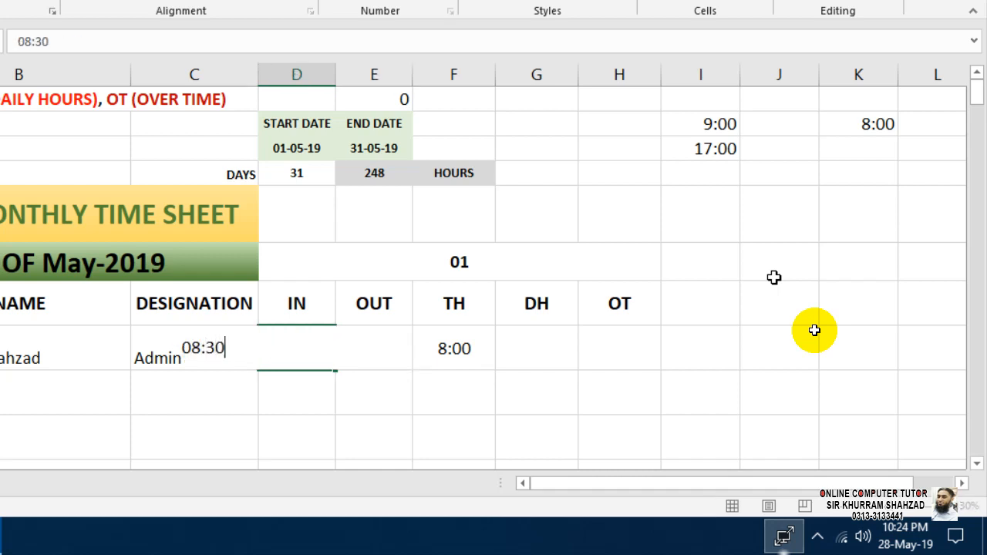
key("Return")
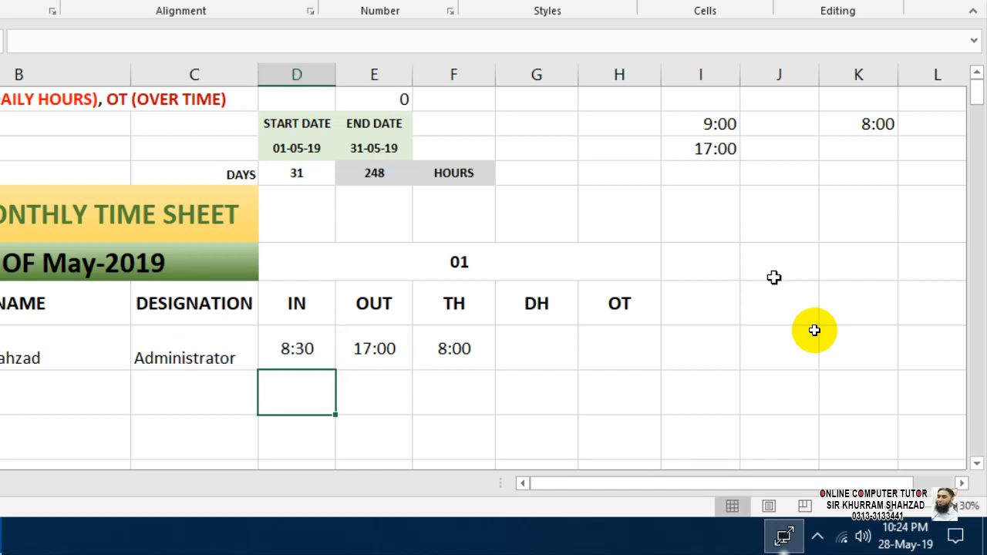
left_click(473, 349)
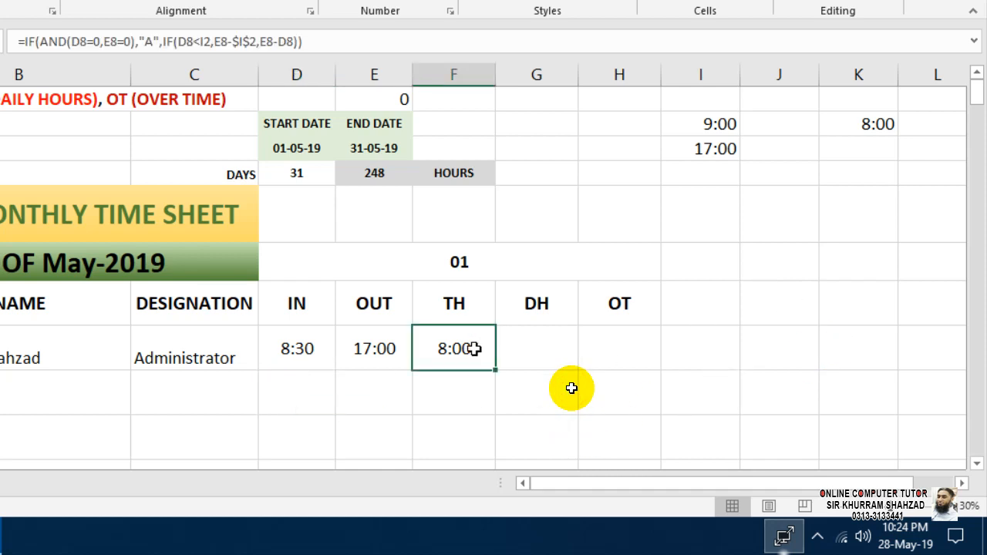
Set the final times to IN 9:00 and OUT 18:00, giving TH 9:00.
left_click(291, 346)
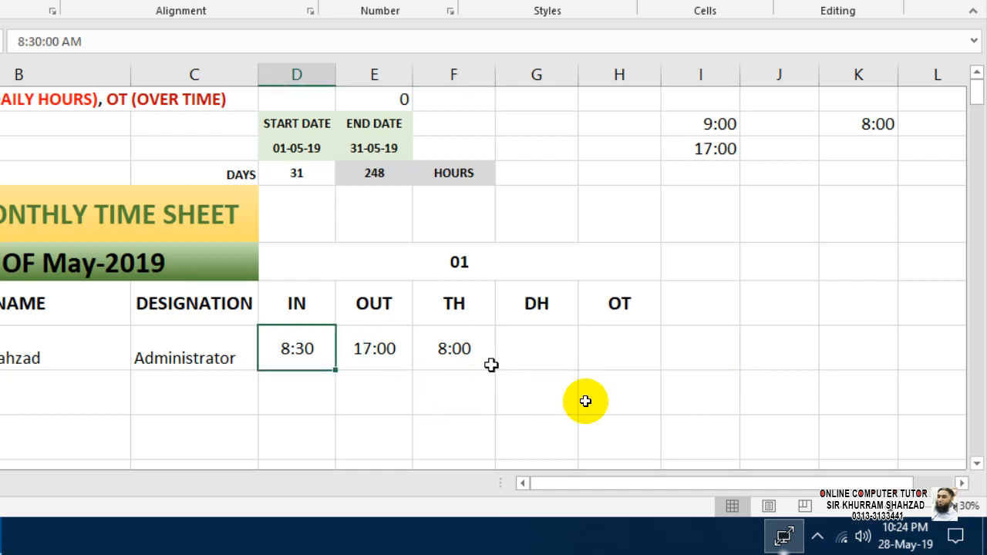
type("09:00")
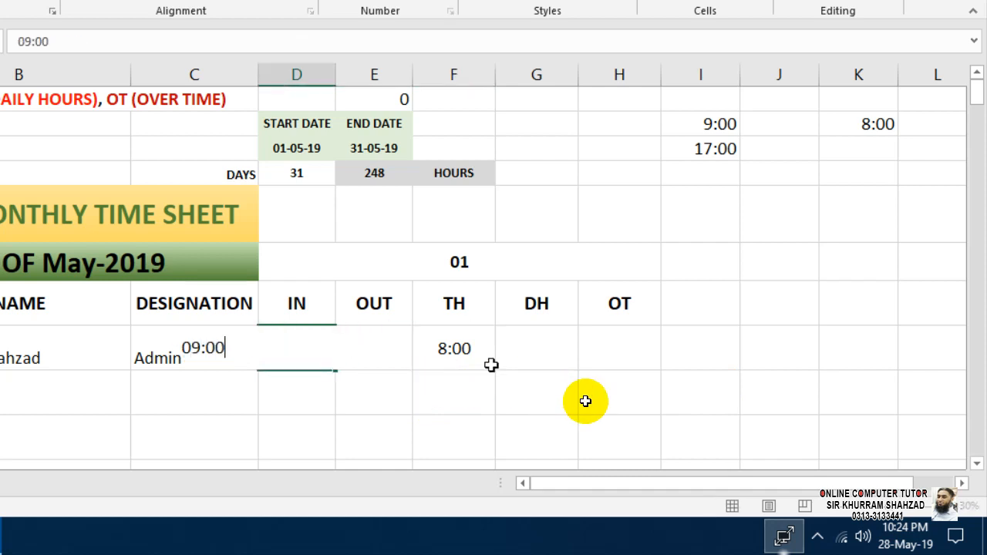
key("Return")
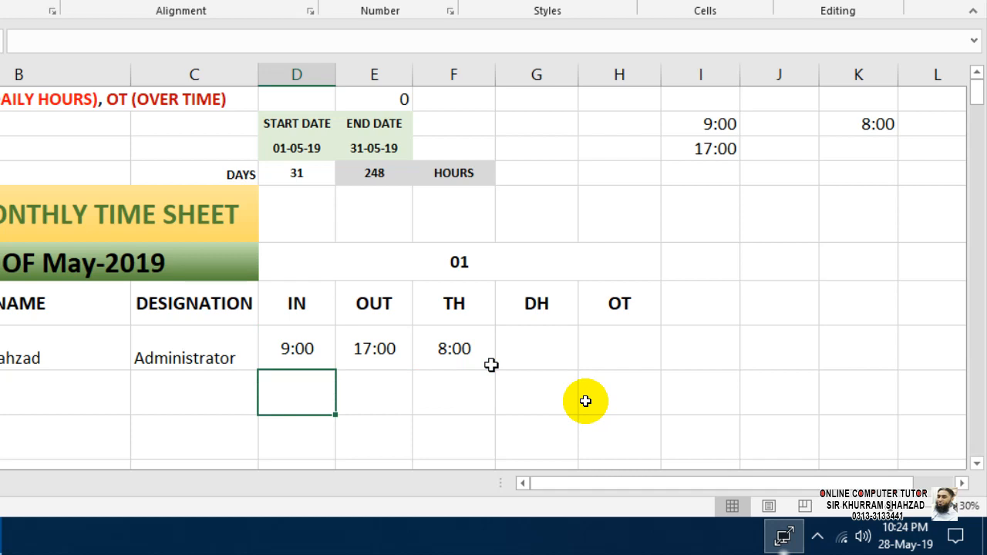
left_click(371, 346)
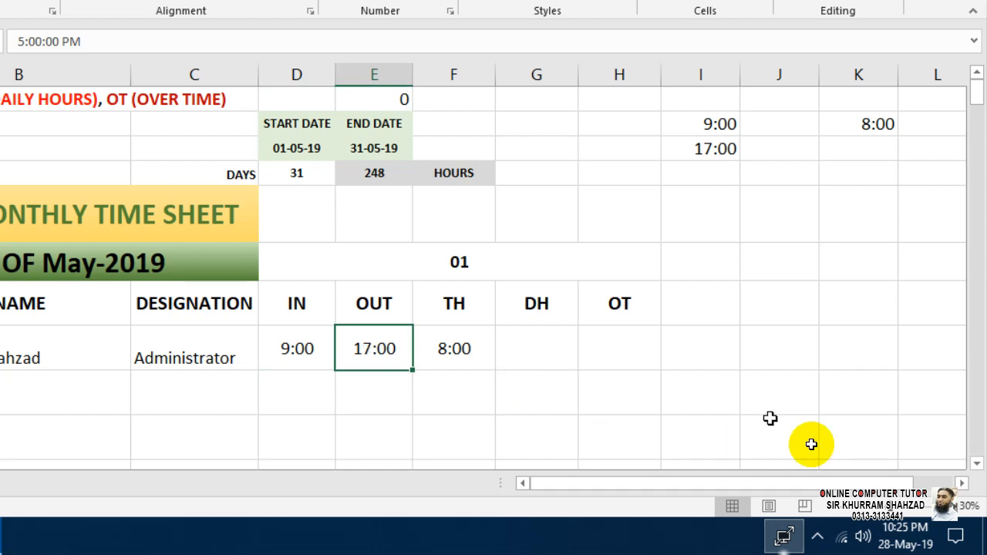
type("18:00")
key("Return")
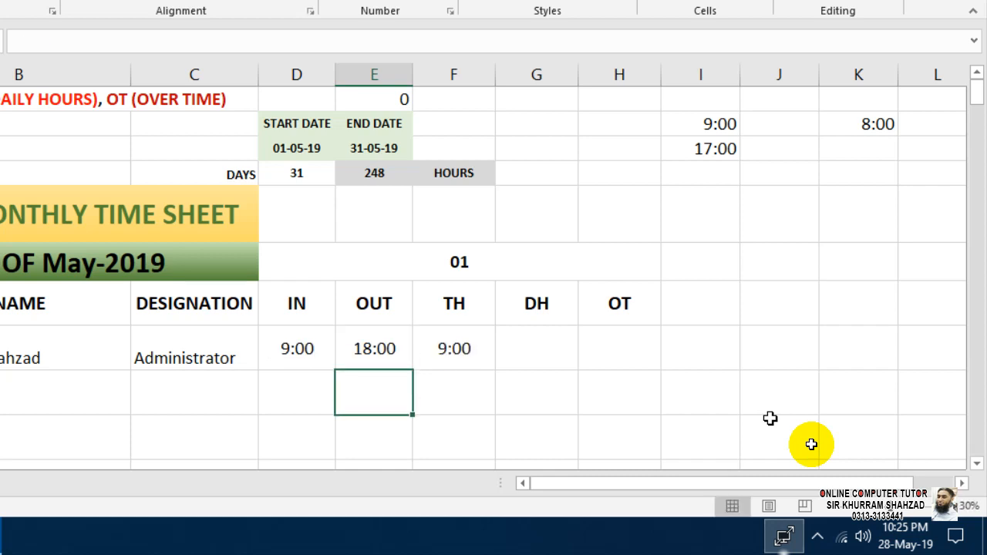
key("Right")
key("Up")
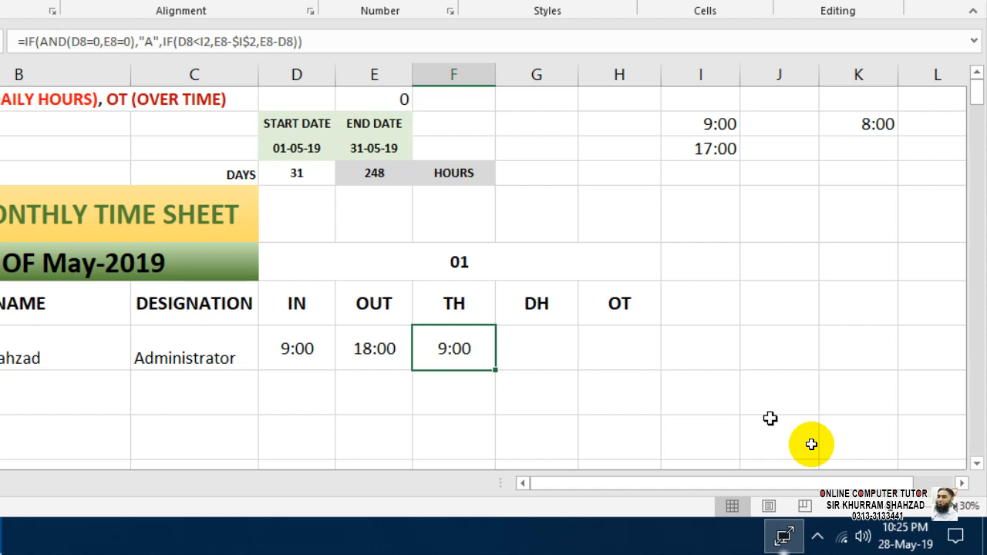
key("Right")
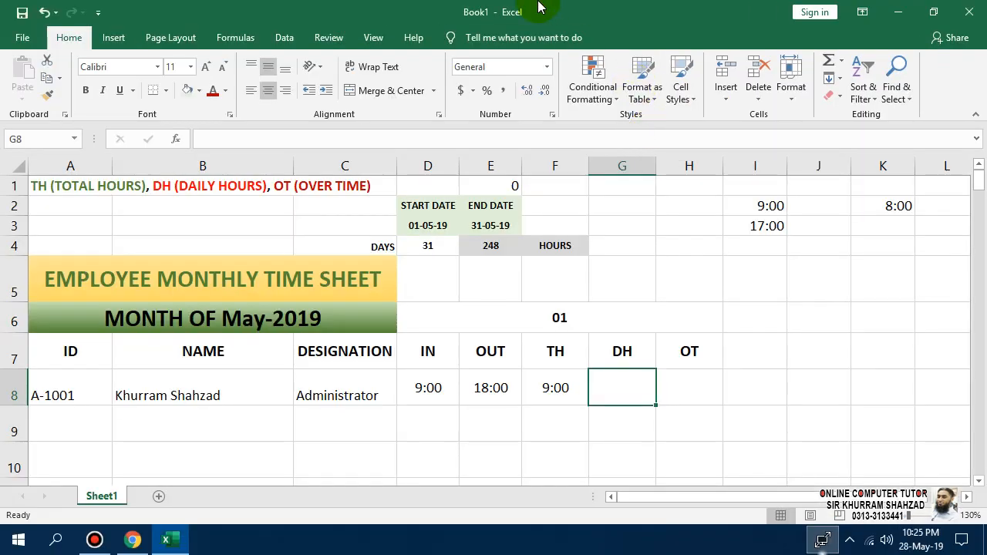
In G8, type =IF(F8="A",0,IF( and insert the E8 reference.
mouse_move(554, 18)
left_click(637, 373)
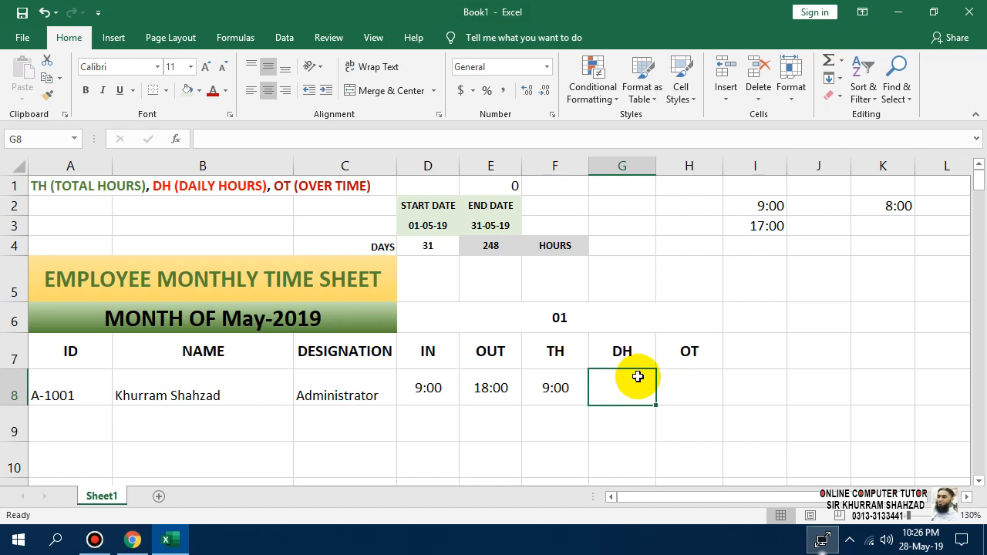
type("=IF(")
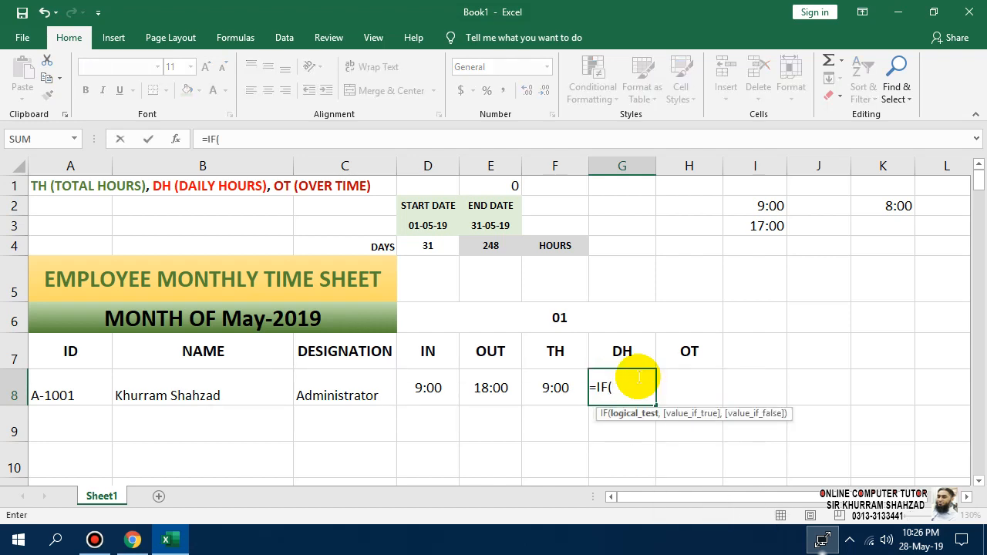
left_click(567, 395)
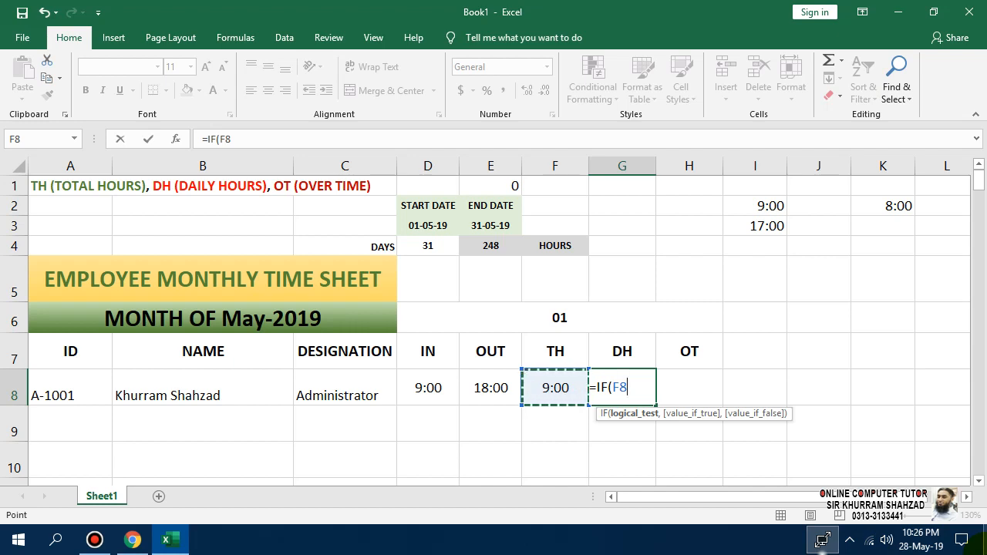
type("=")
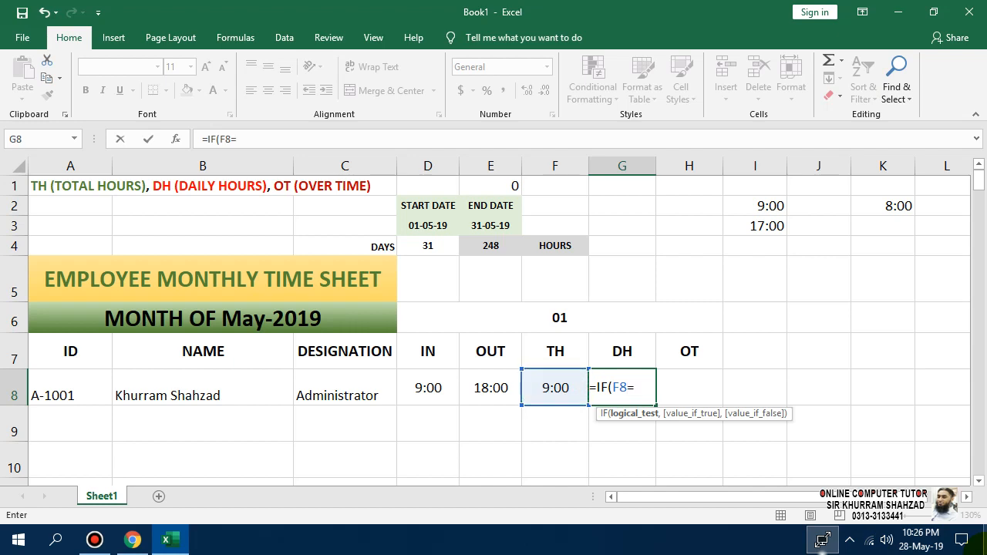
type("\"A\",0")
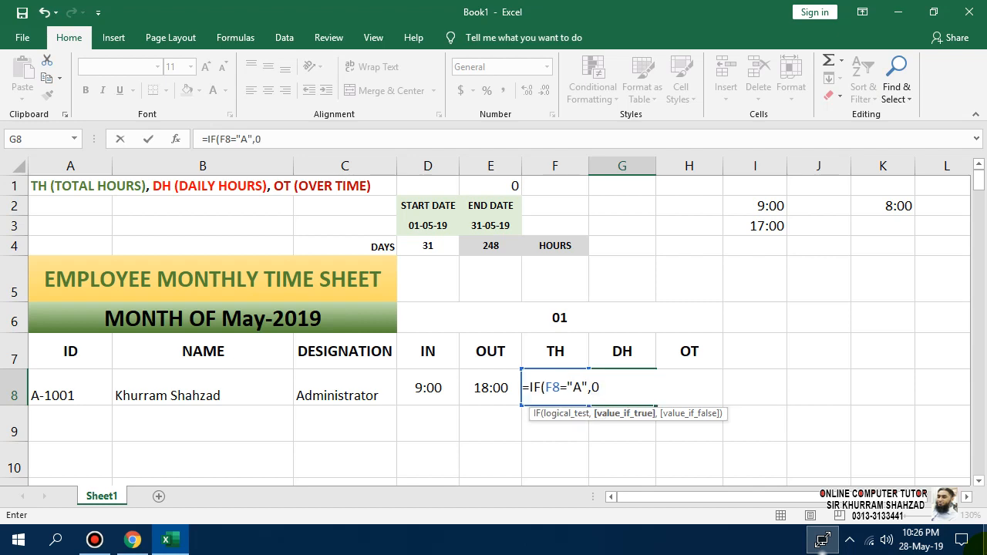
type(",")
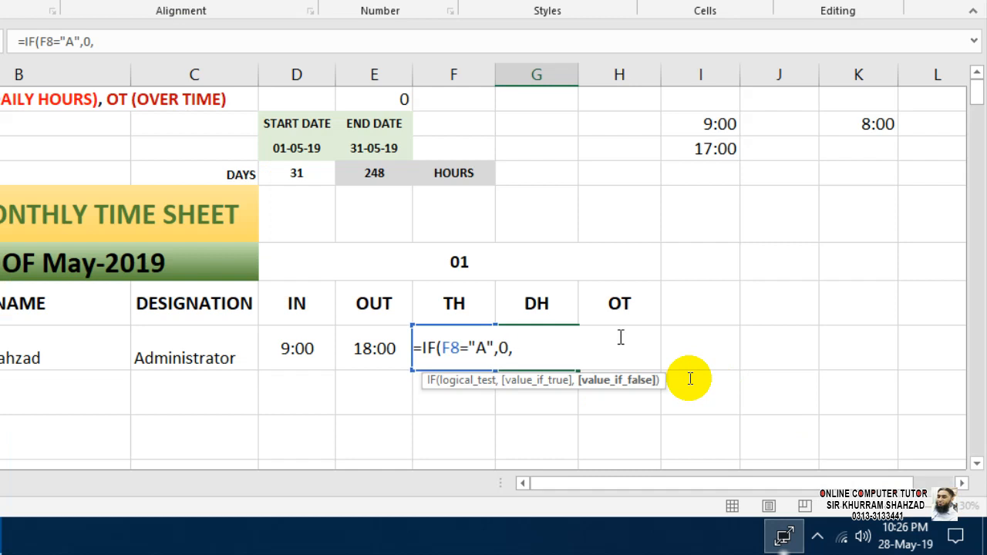
type("IF(")
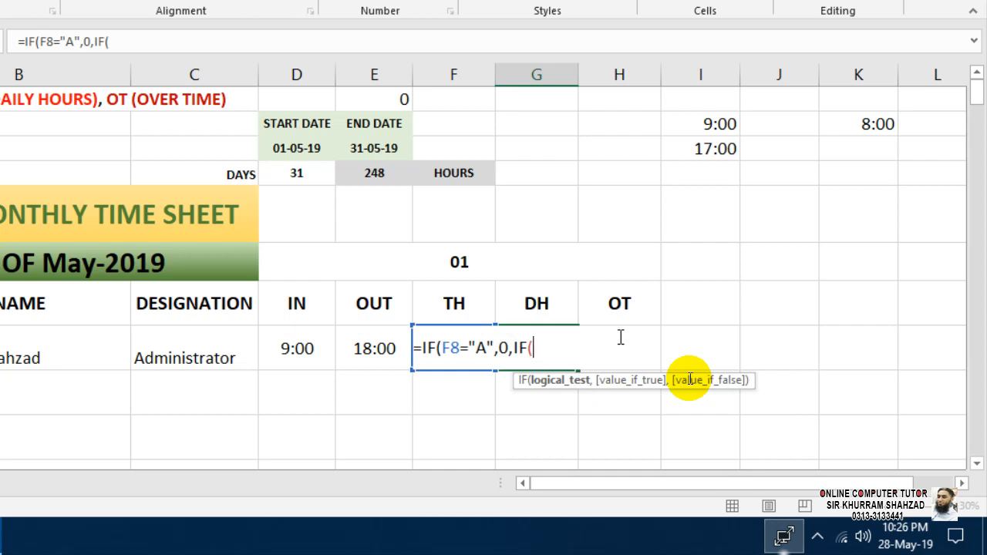
left_click(376, 348)
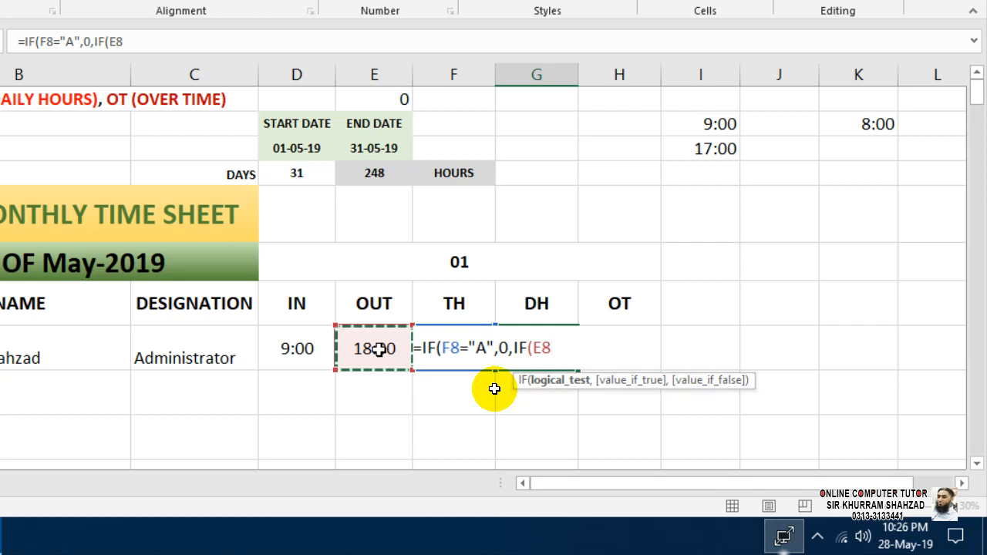
Add the test E8<$I$3 to the nested IF in G8.
type("<")
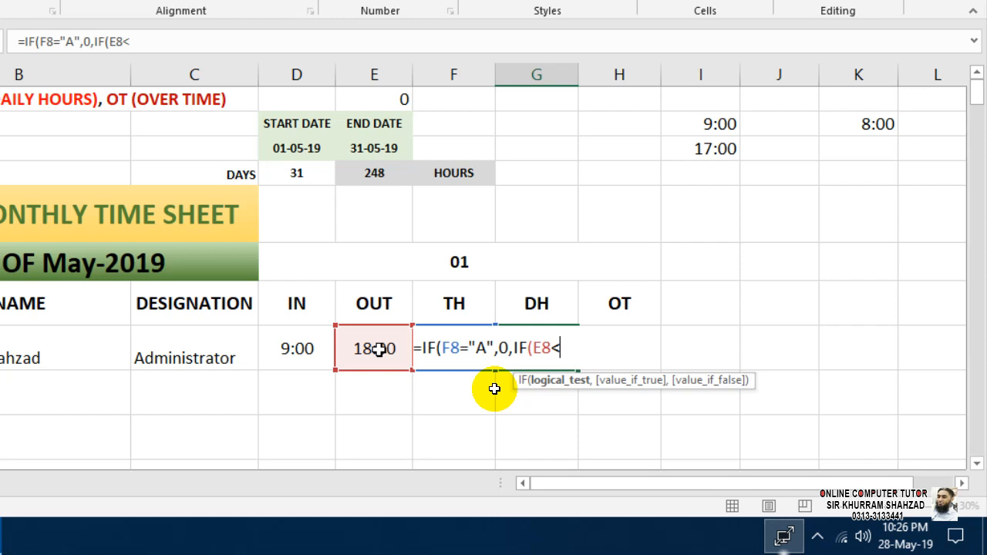
left_click(708, 146)
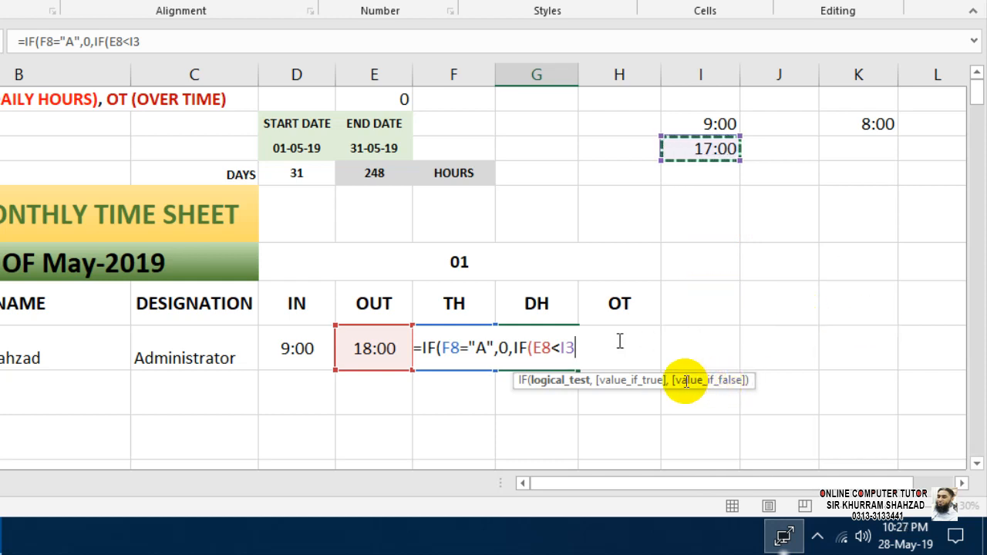
left_click_drag(573, 347, 562, 347)
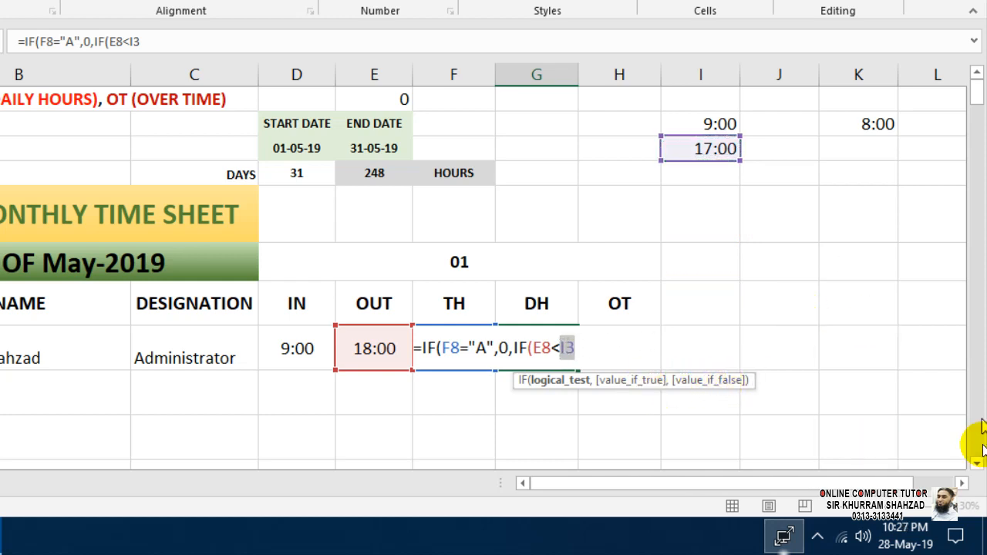
key("F4")
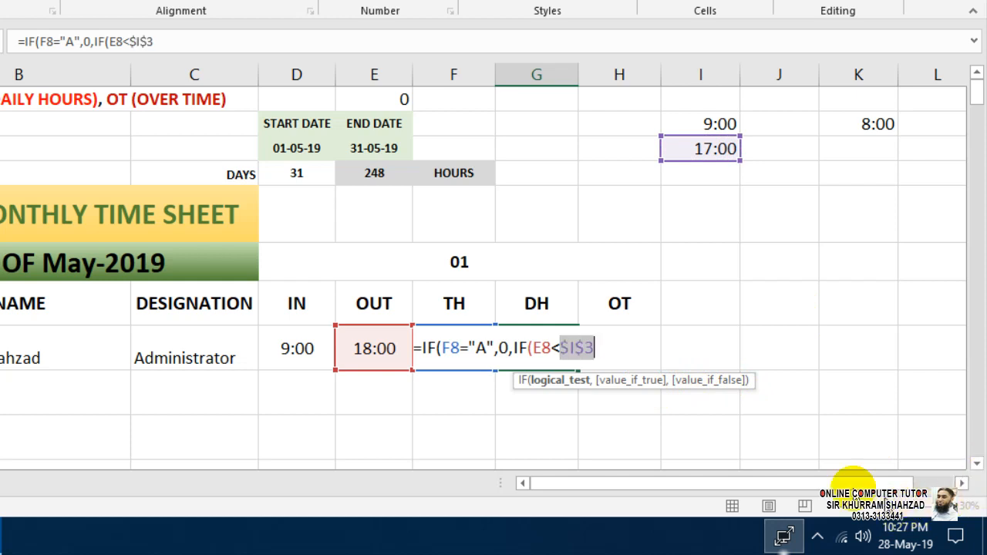
left_click(614, 352)
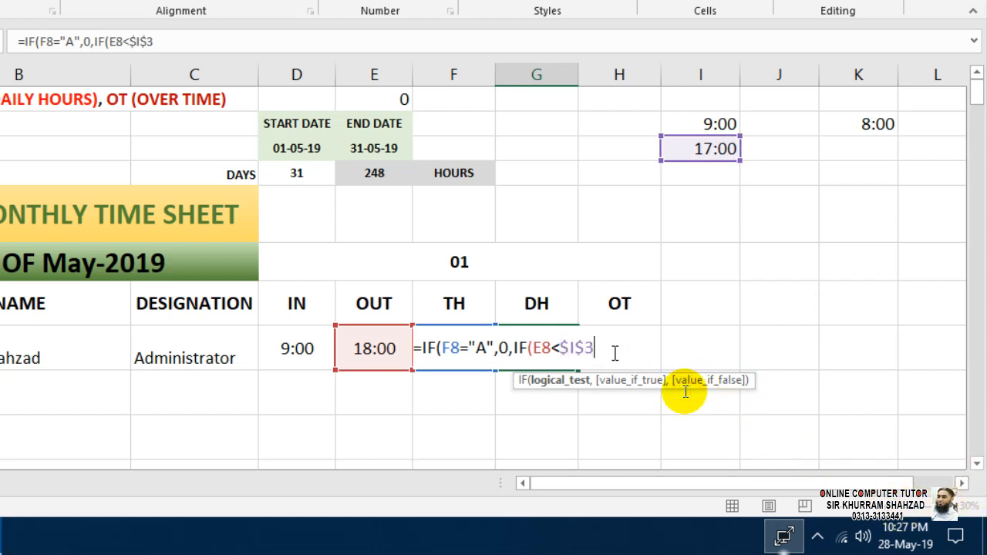
Return (E8-$I$2) when the OUT time is before the end time.
type(",")
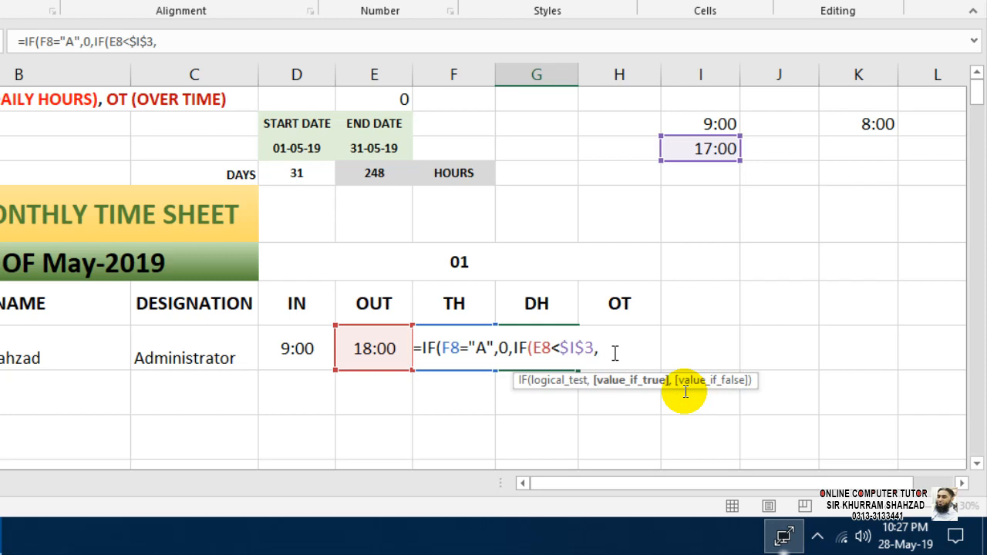
type("(")
left_click(370, 352)
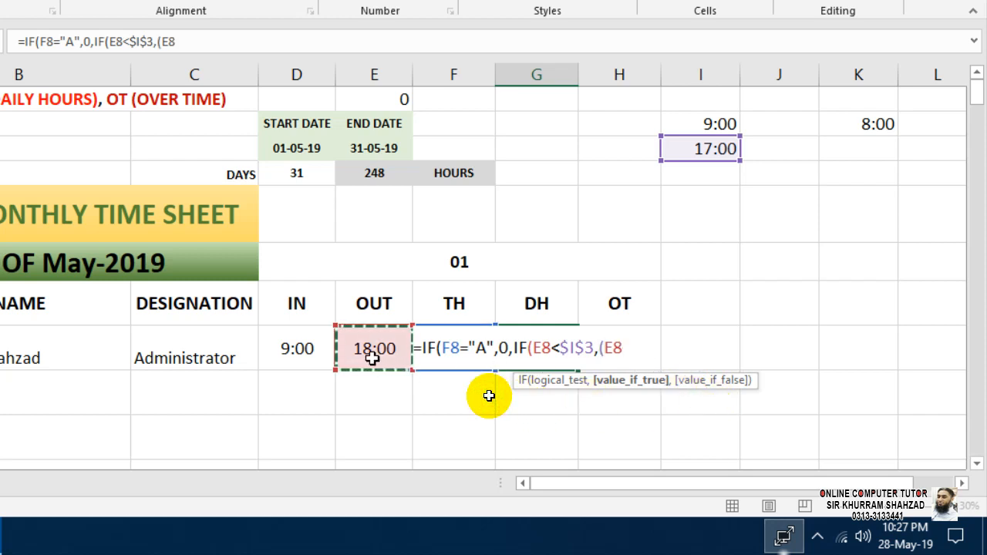
type("-")
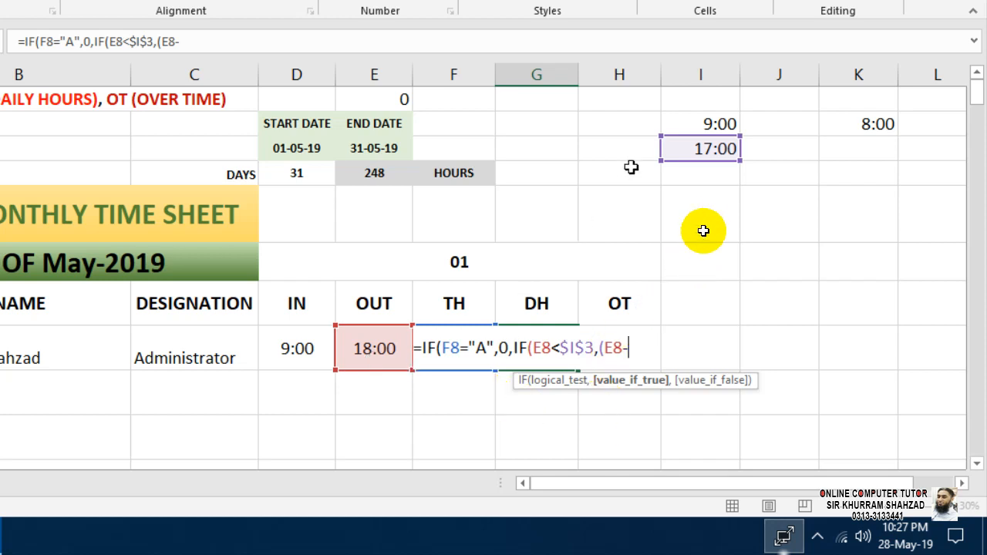
left_click(687, 127)
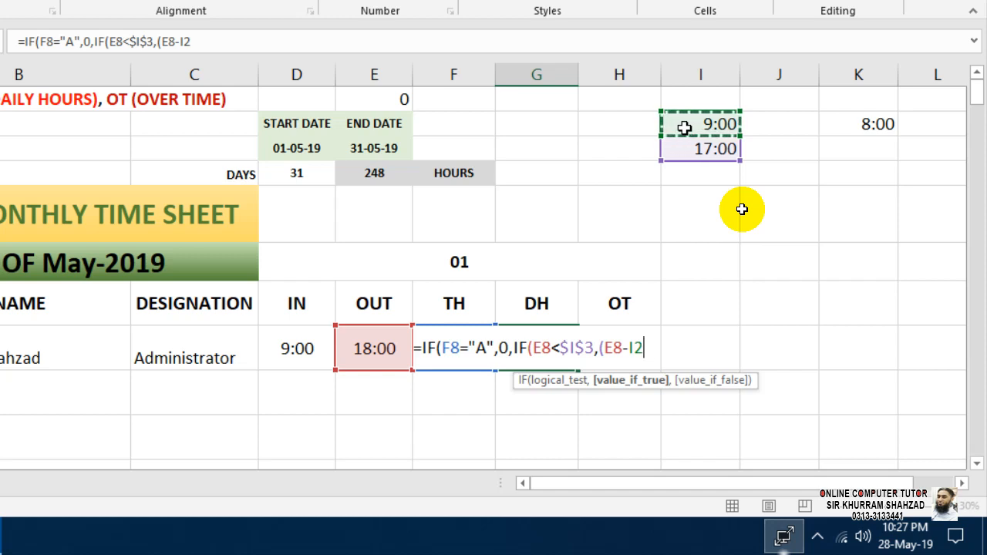
left_click(702, 390)
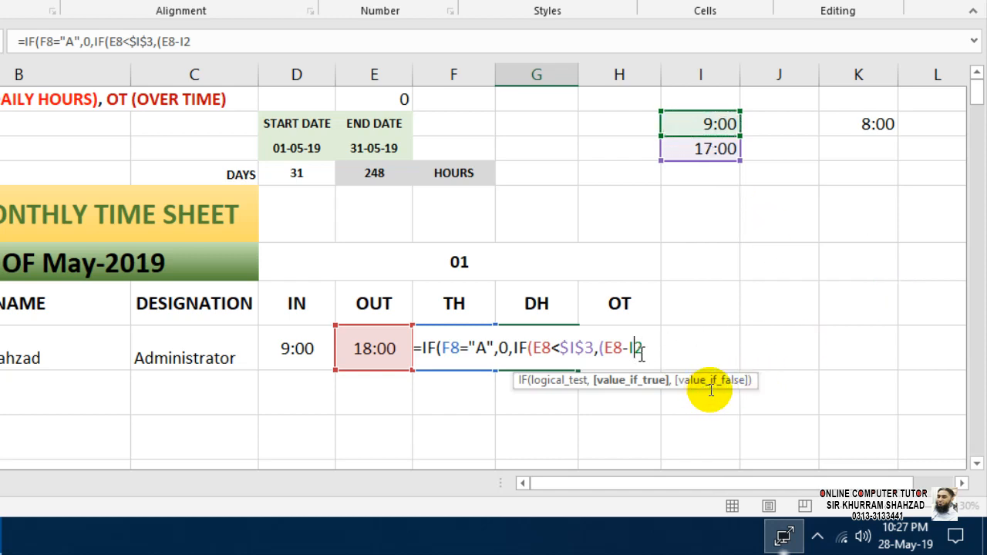
left_click_drag(646, 351, 629, 350)
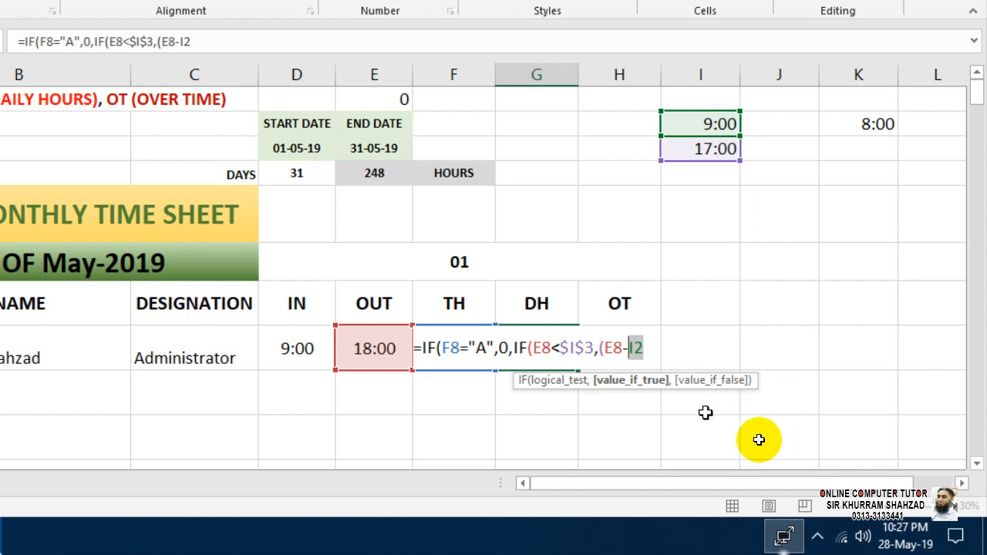
key("F4")
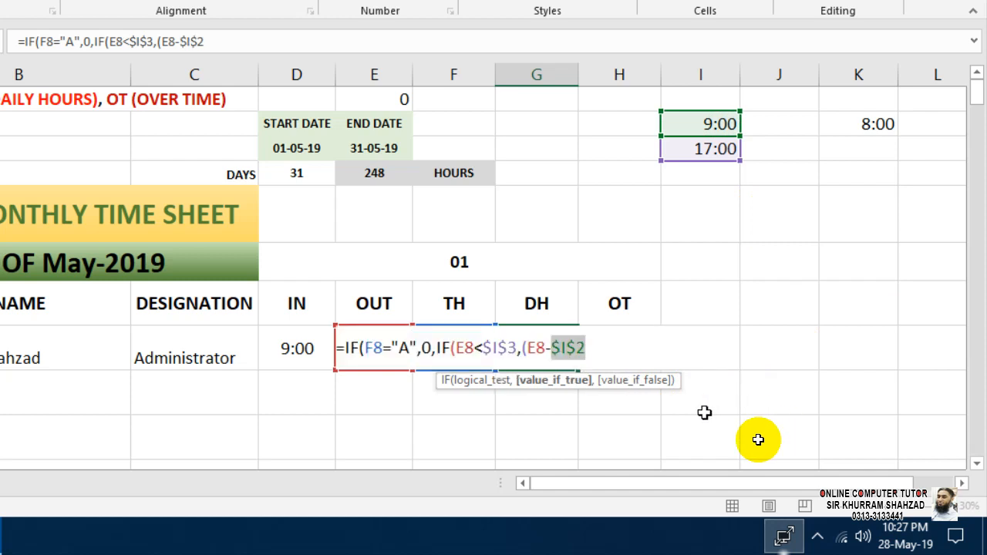
left_click(673, 388)
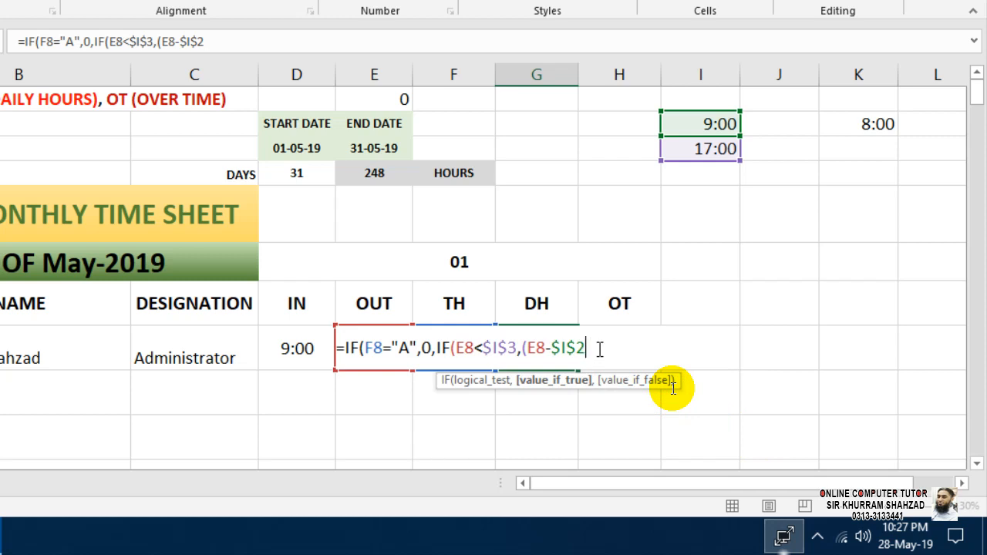
Start a third IF beginning with an absolute $I$3 reference.
type("),")
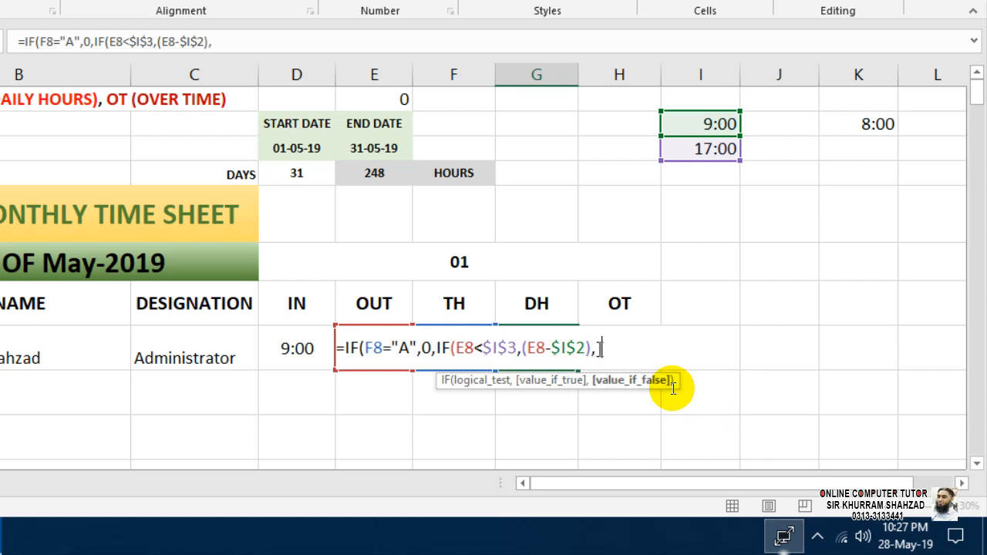
type("IF((")
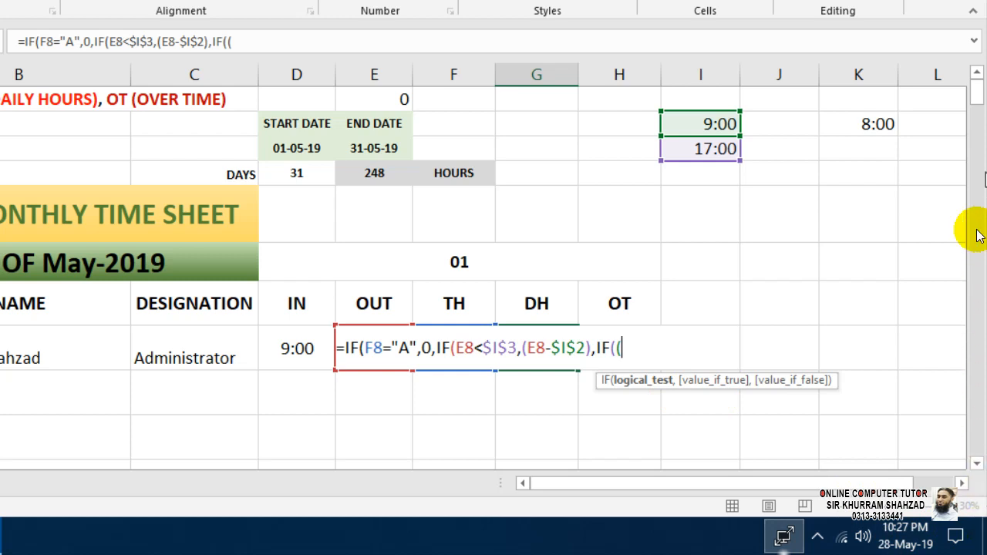
left_click(712, 147)
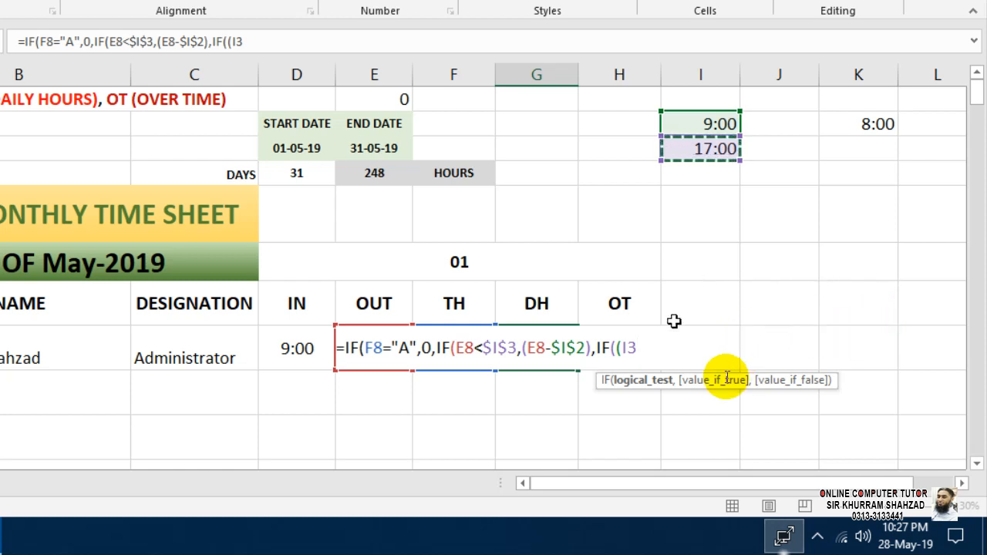
left_click(700, 384)
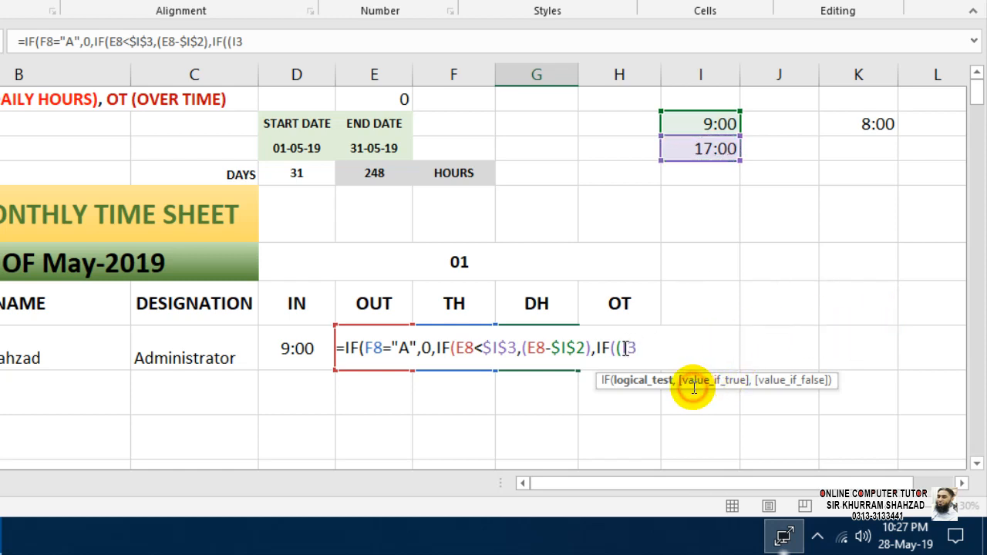
key("F4")
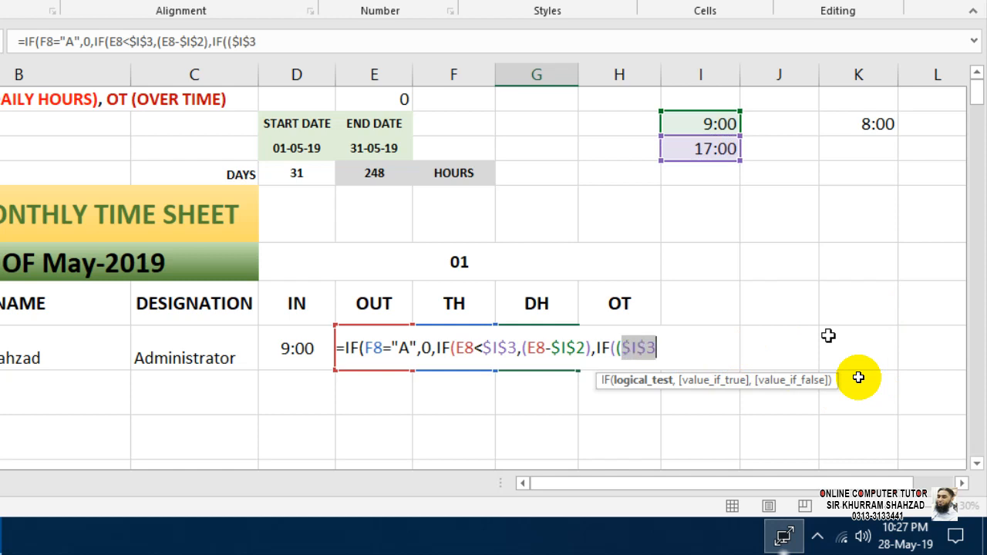
key("Right")
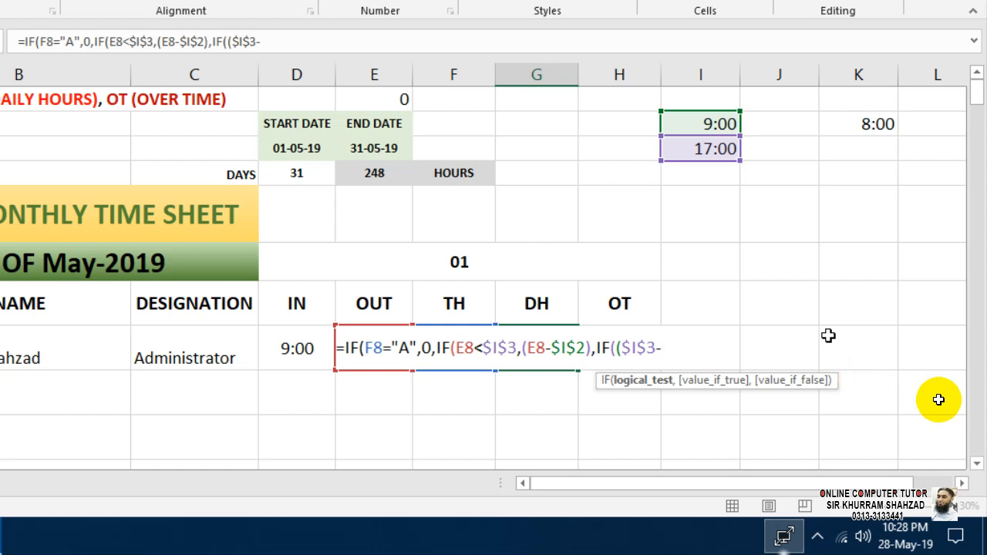
Complete the test ($I$3-D8)>$K$2 with K2 locked as absolute.
left_click(301, 347)
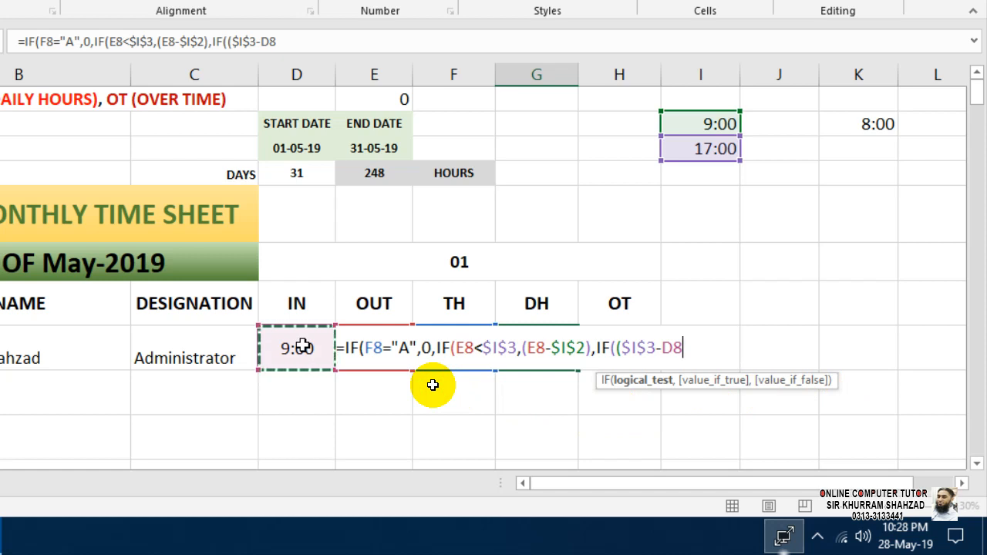
type(")")
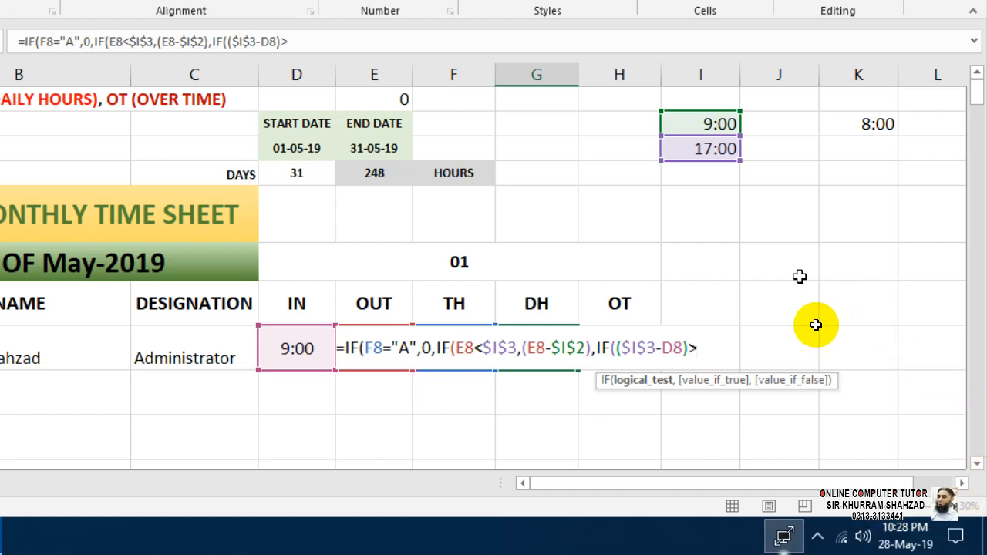
type(">")
left_click(869, 126)
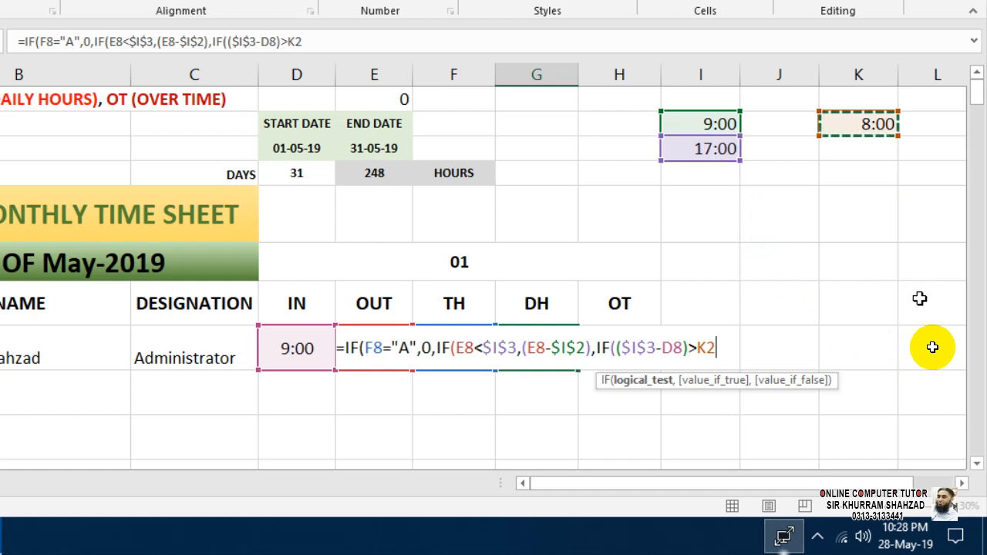
key("shift+Left")
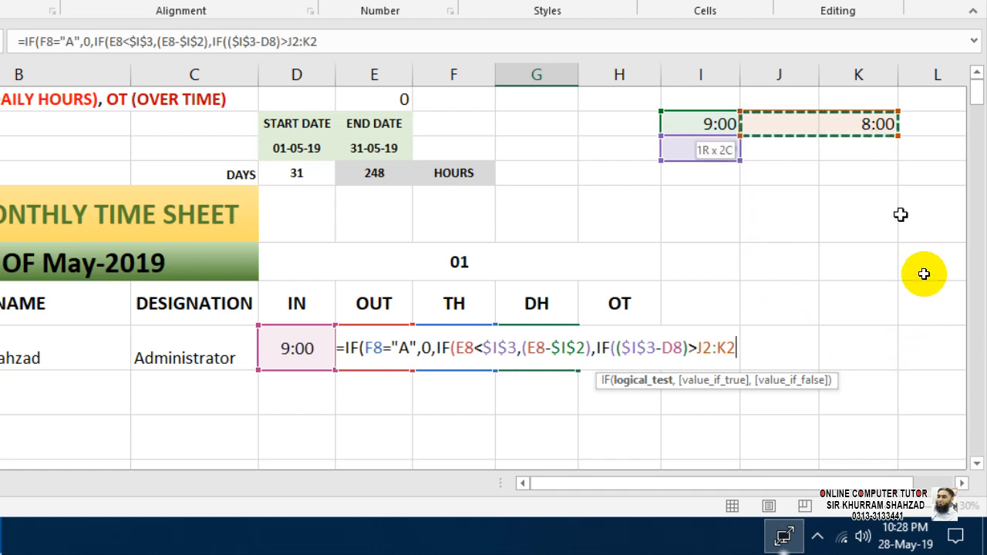
key("shift+Right")
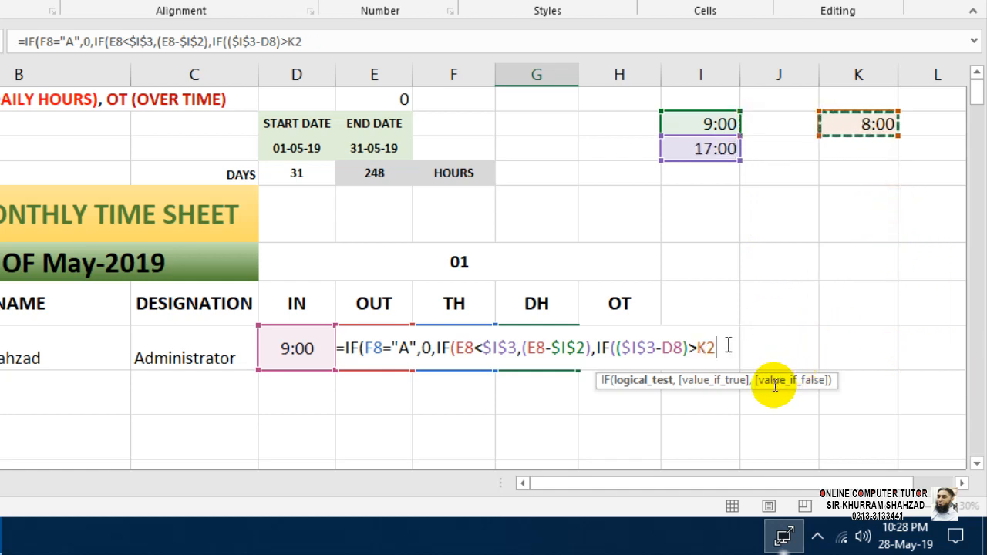
left_click_drag(719, 348, 700, 348)
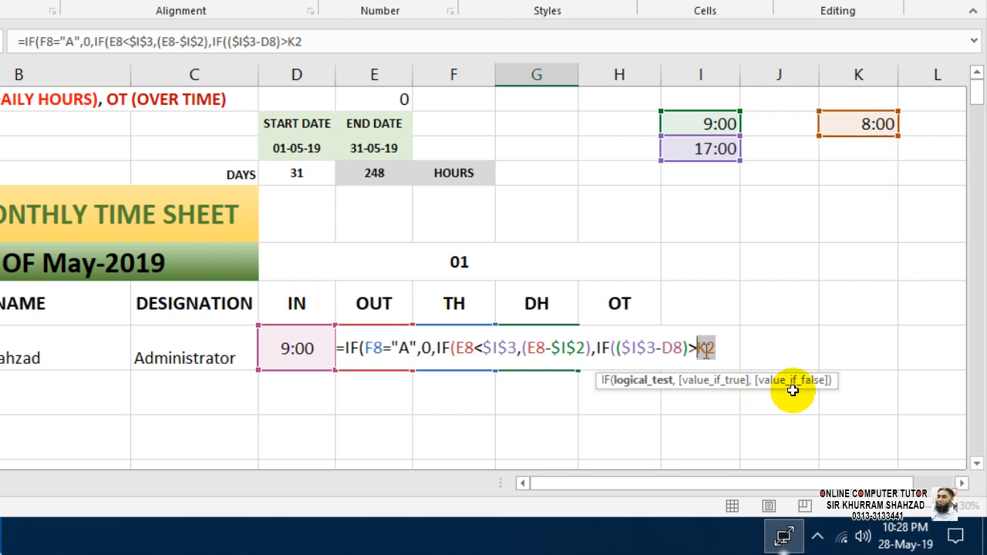
key("F4")
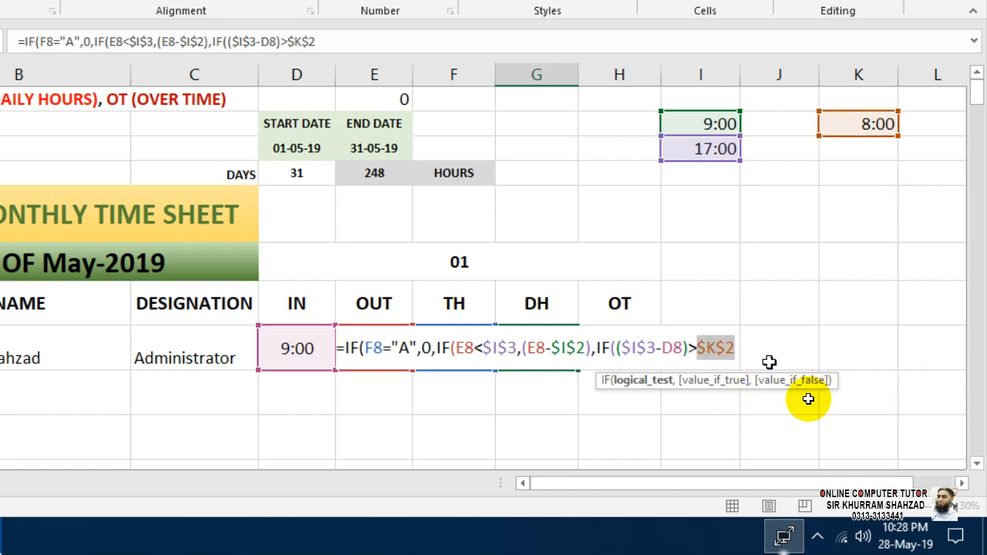
left_click(727, 349)
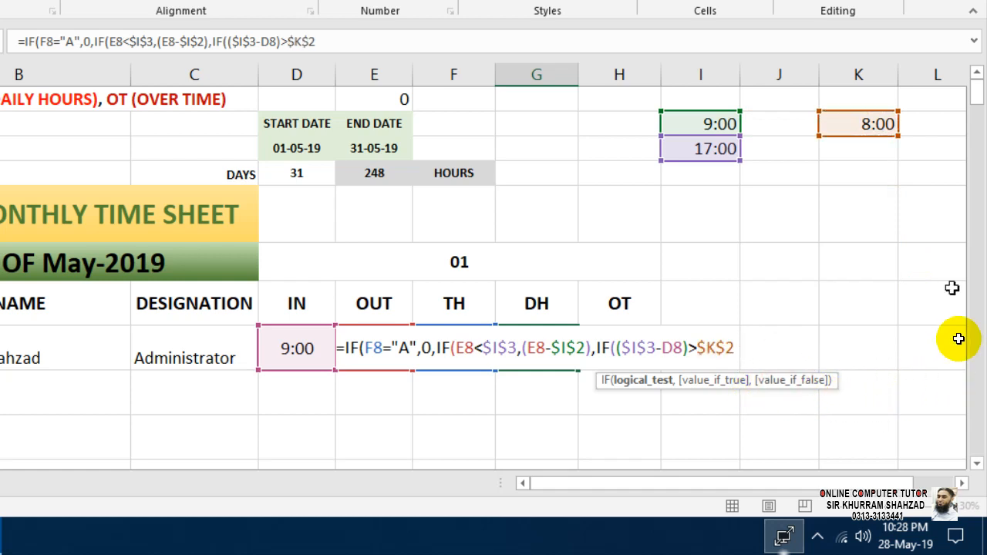
Add $K$2 as the result when the third IF's test is true.
type(",")
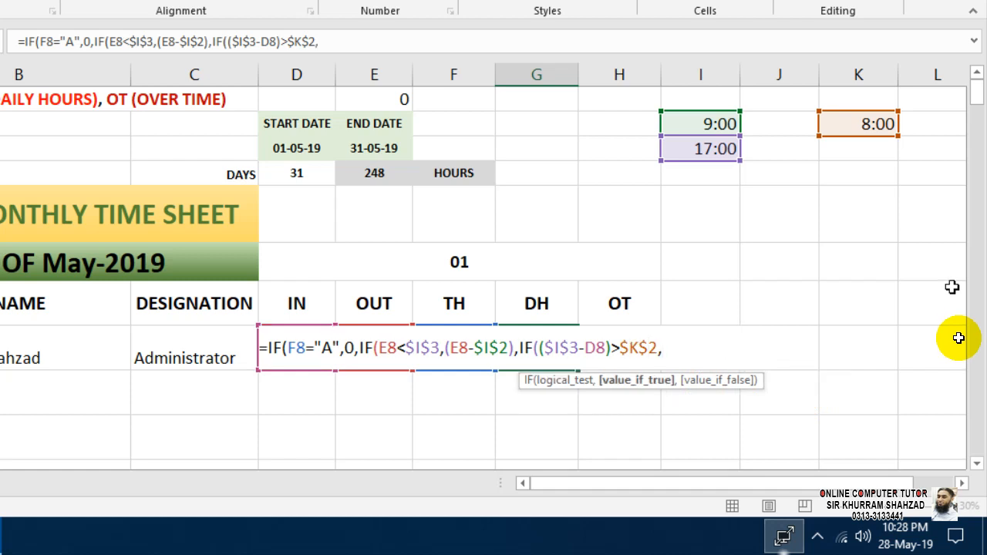
left_click(868, 124)
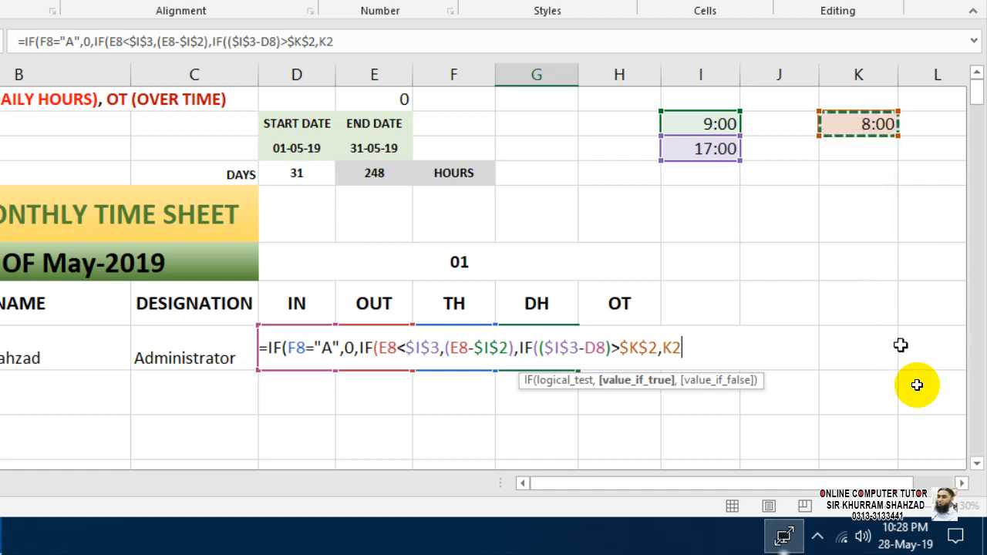
key("shift+Left")
key("shift+Left")
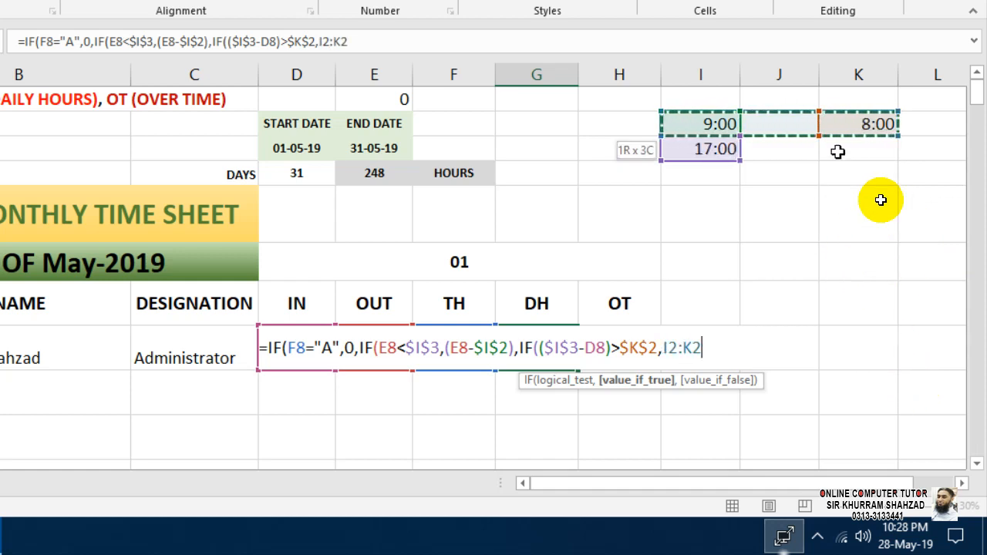
key("shift+Right")
key("shift+Right")
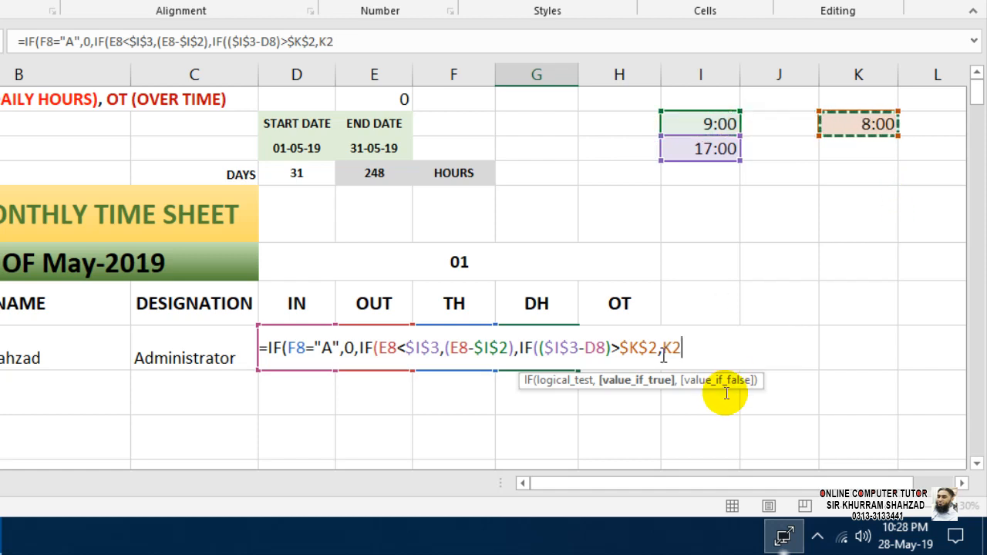
left_click_drag(681, 350, 664, 350)
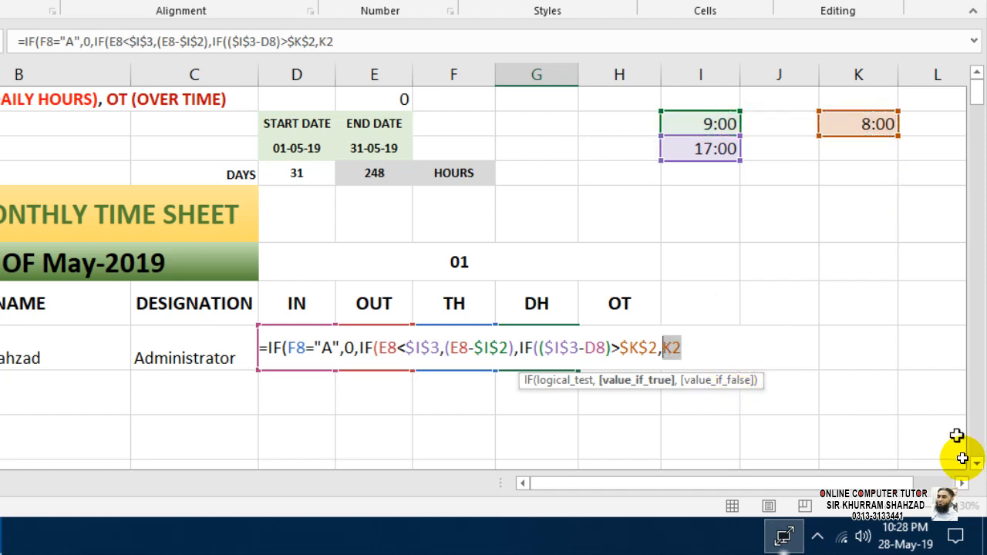
key("F4")
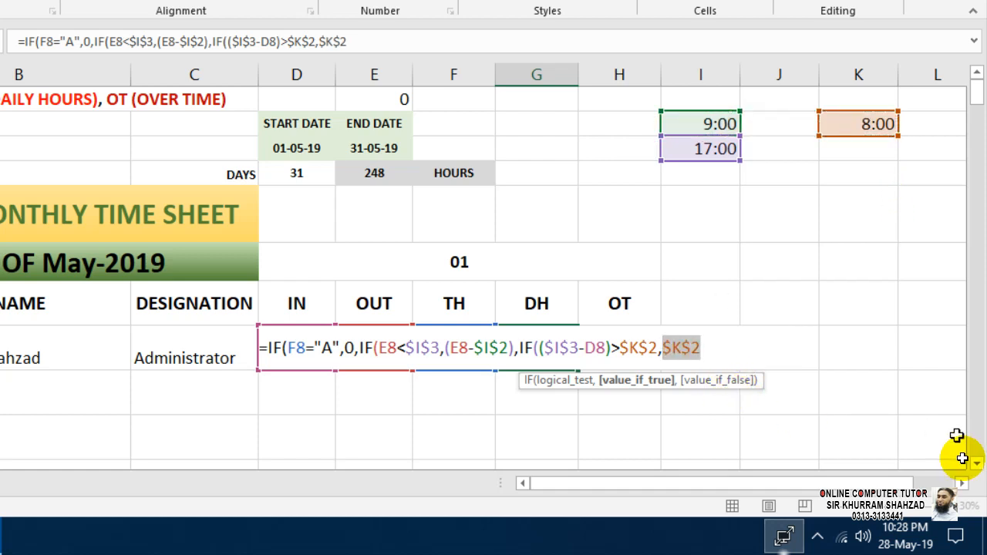
key("Right")
Add ($I$3-D8) as the fallback, close the brackets and commit, showing 0.333333.
type(",")
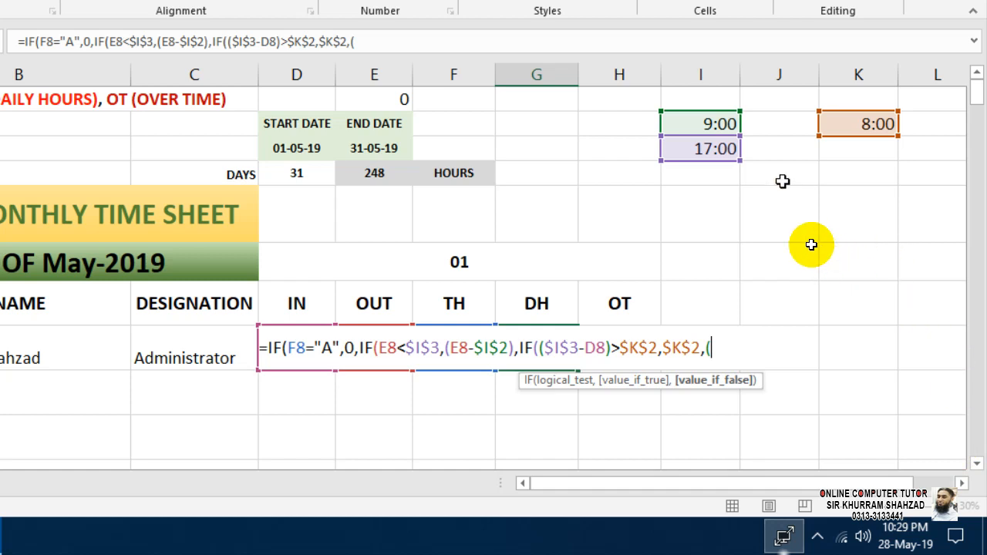
left_click(716, 154)
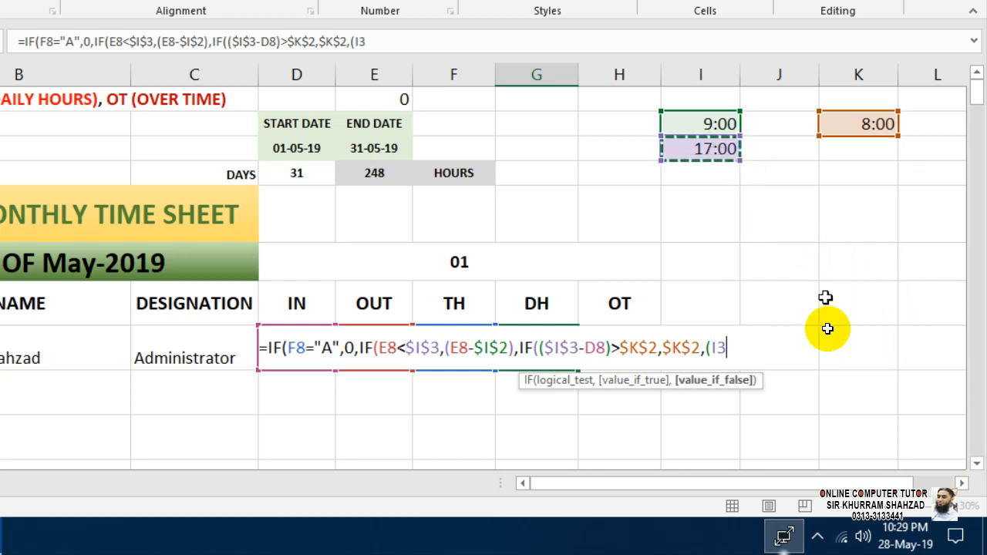
key("shift+Left")
key("shift+Left")
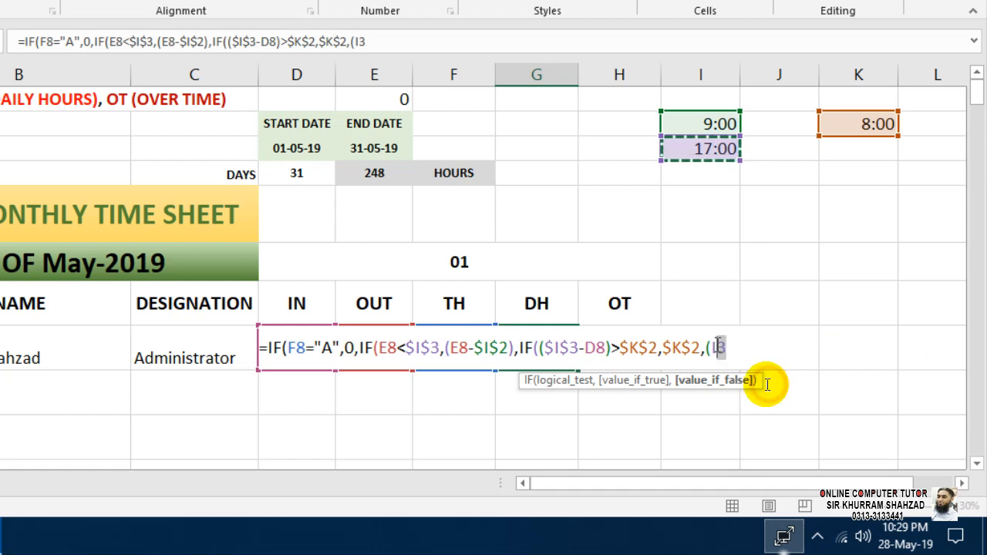
key("F4")
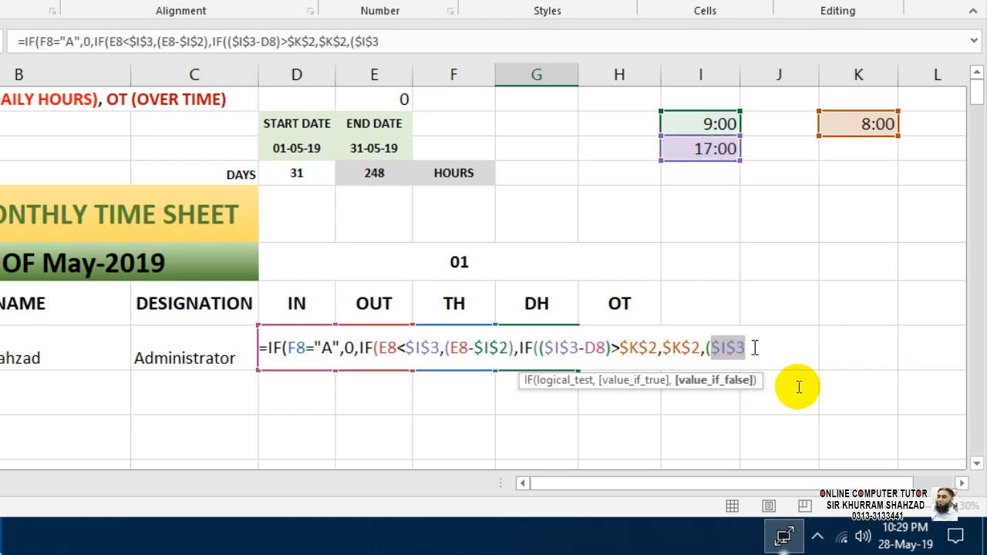
key("Right")
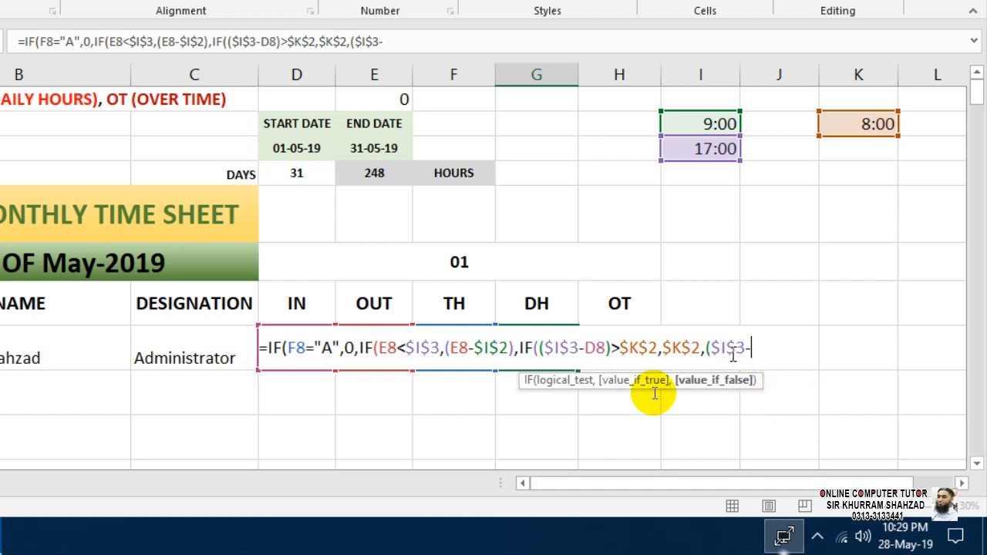
left_click(370, 381)
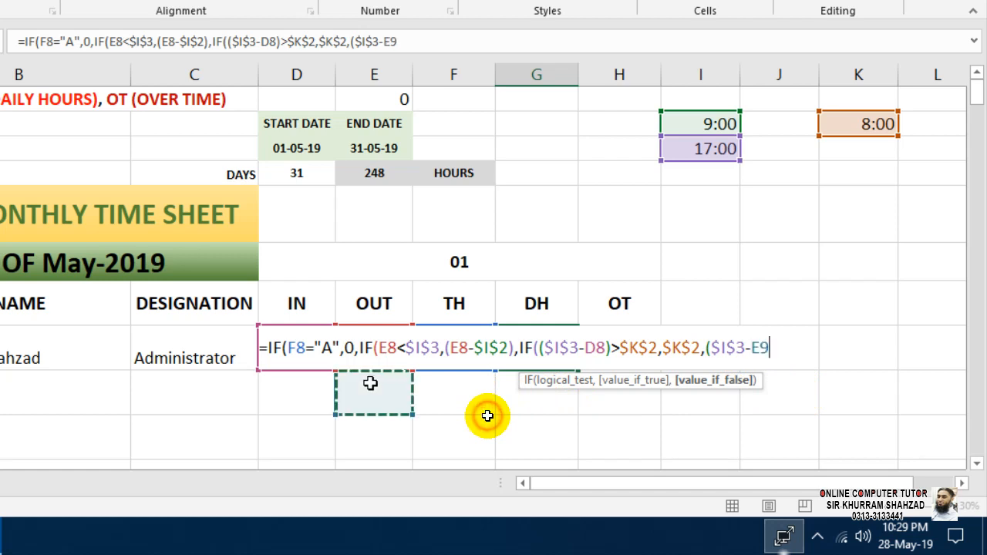
key("Up")
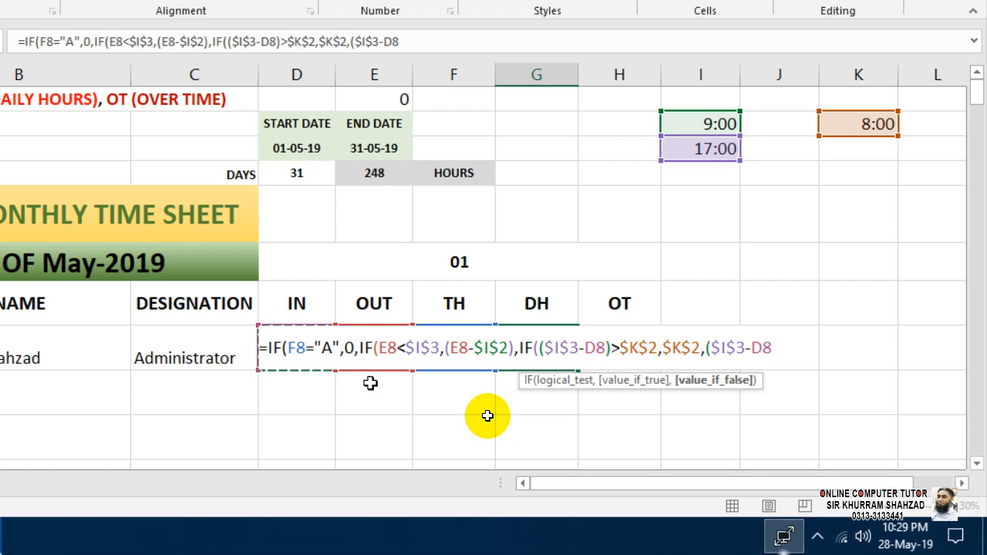
type("))")
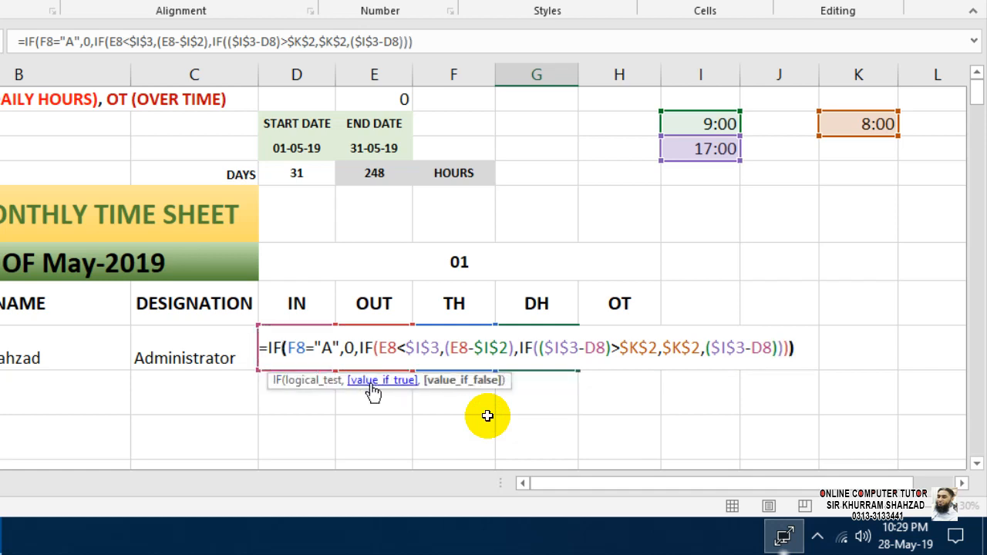
key("Return")
Copy F8's time format onto G8 with Format Painter so DH shows 8:00.
key("Up")
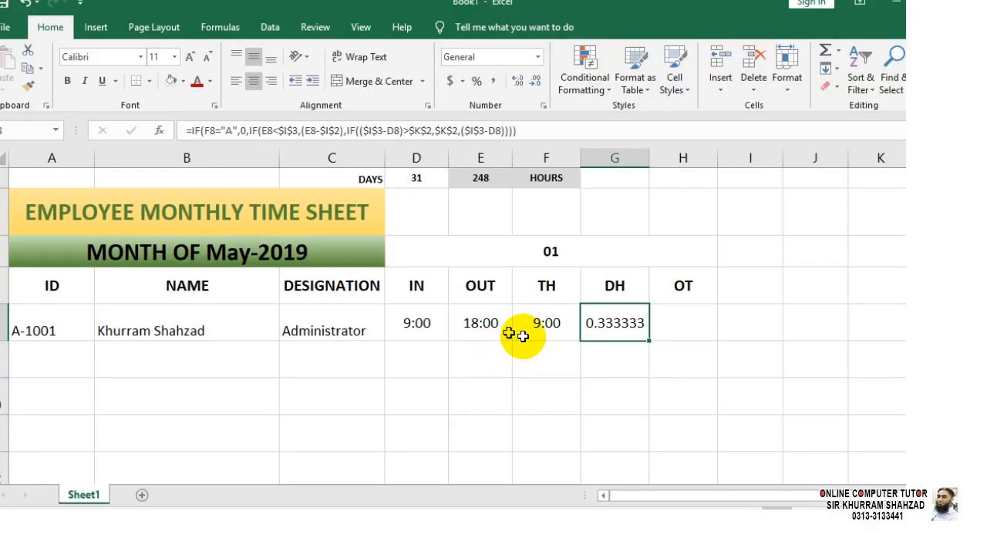
left_click(547, 328)
left_click(48, 86)
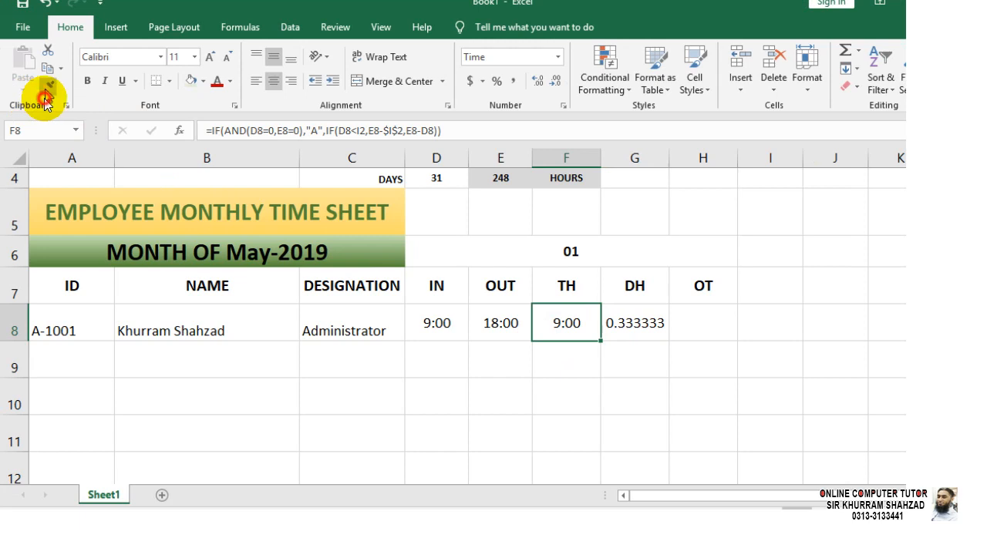
left_click(620, 322)
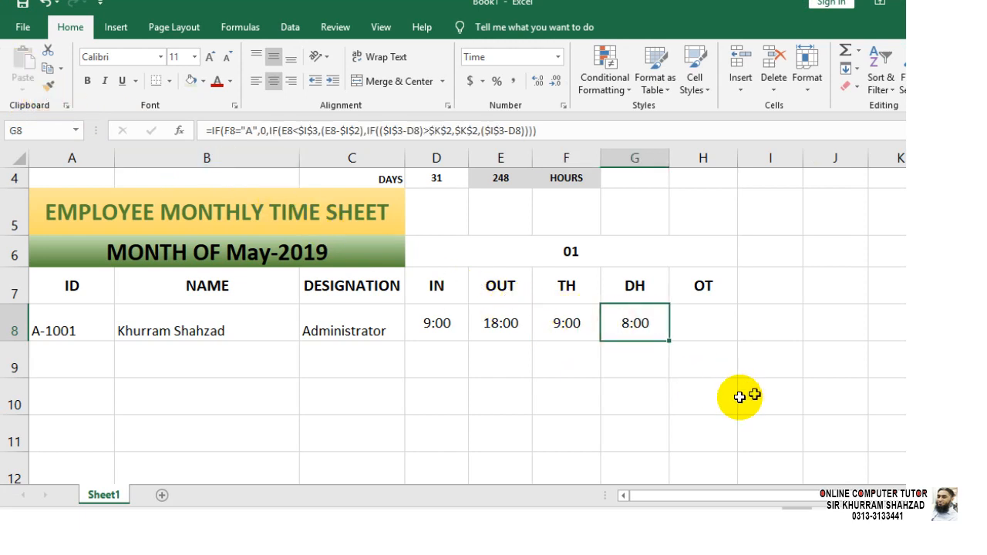
left_click(744, 396)
left_click(621, 324)
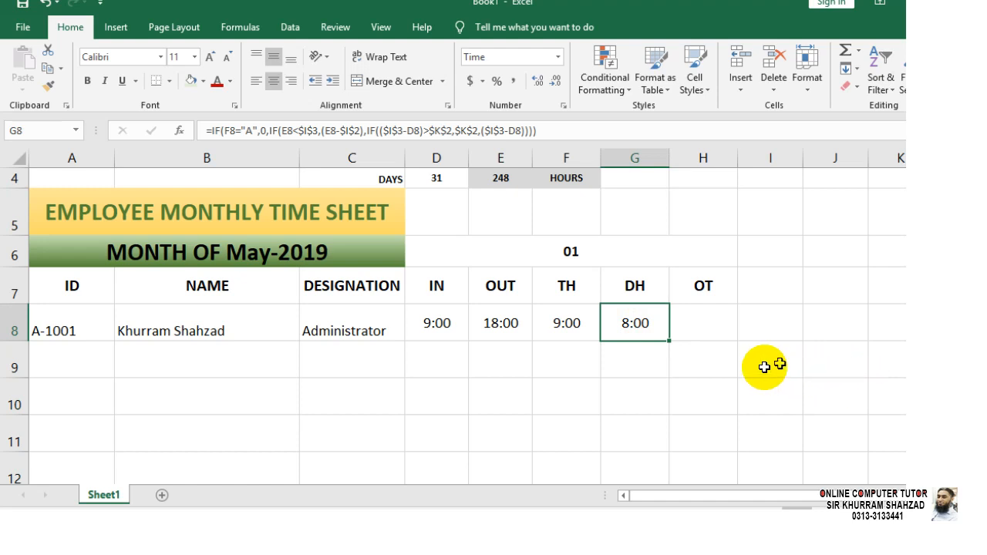
key("F2")
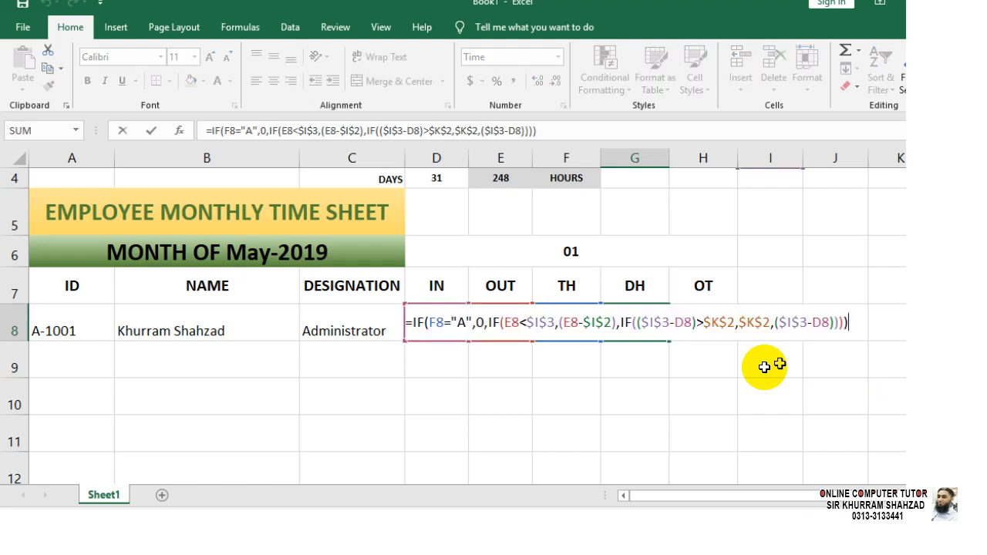
key("Escape")
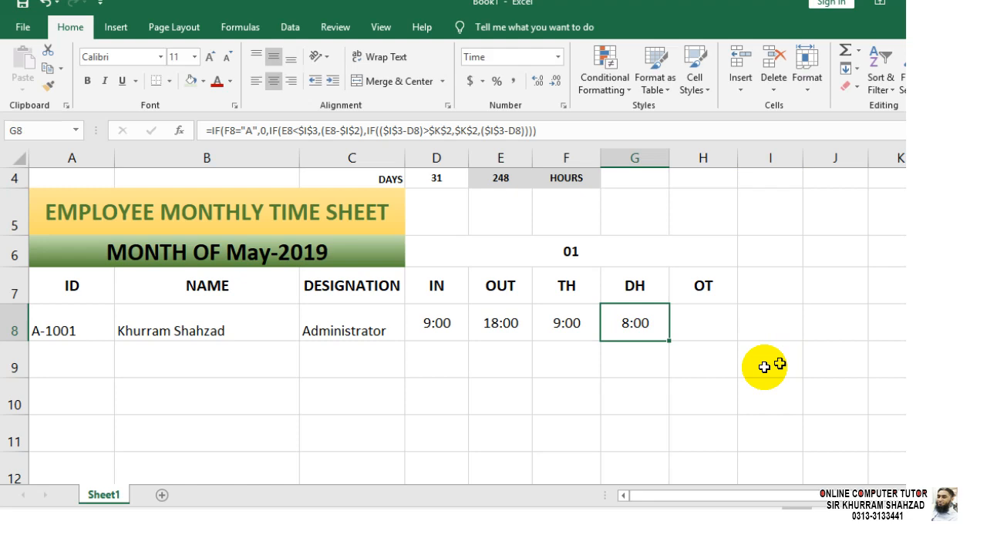
key("Left")
key("Left")
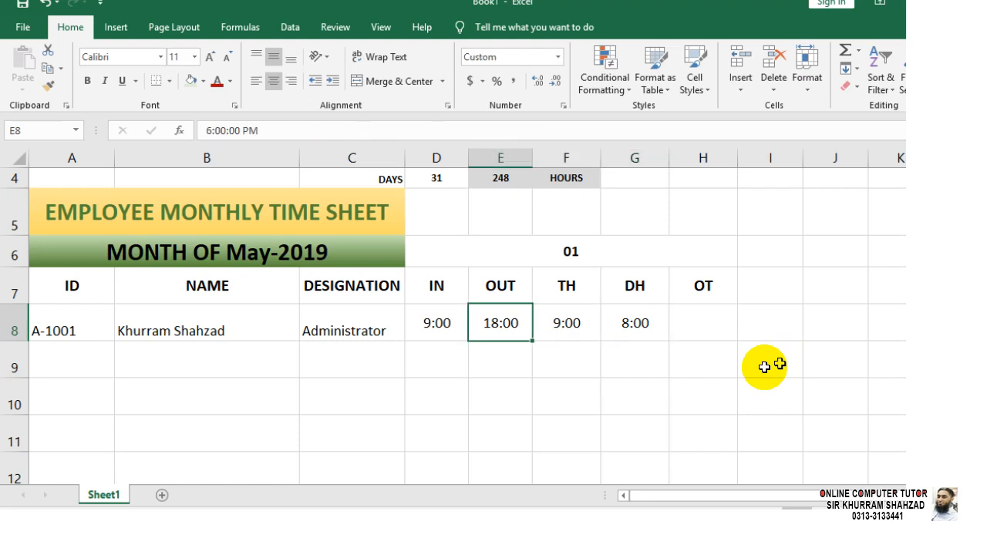
key("Left")
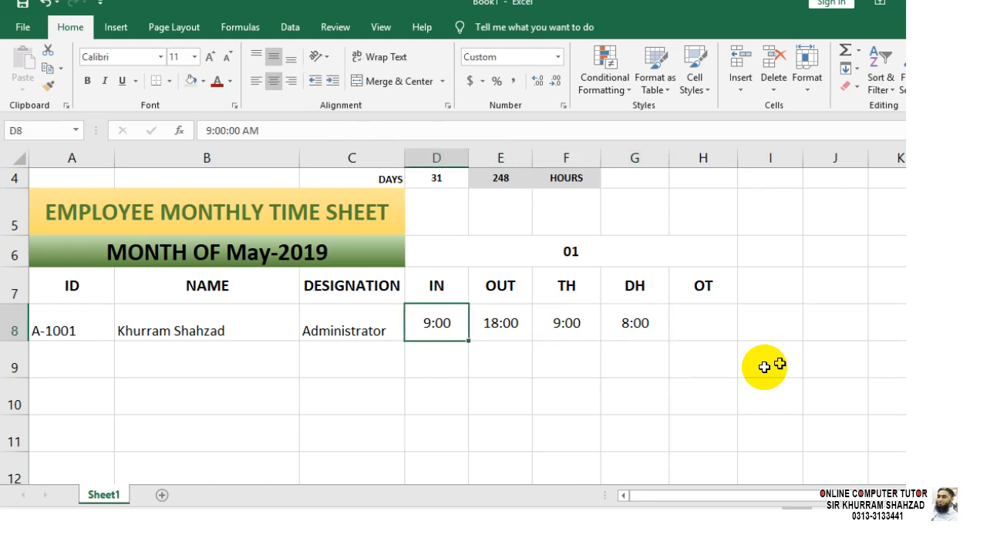
type("09:45")
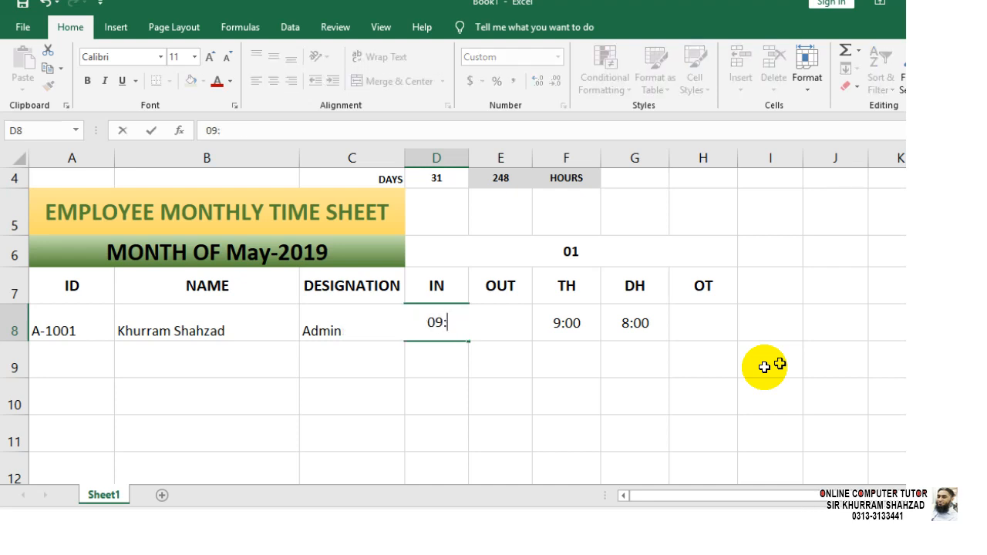
key("Return")
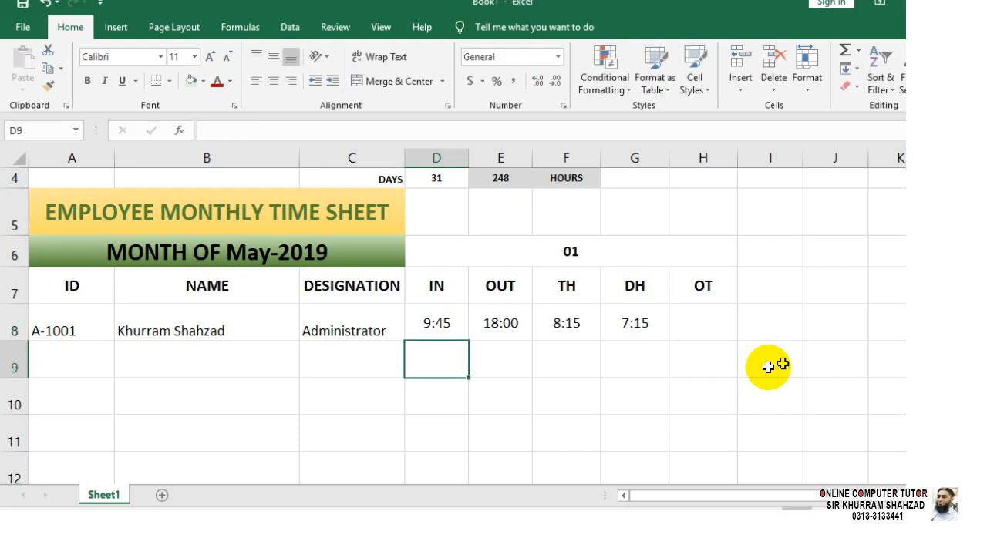
left_click(625, 326)
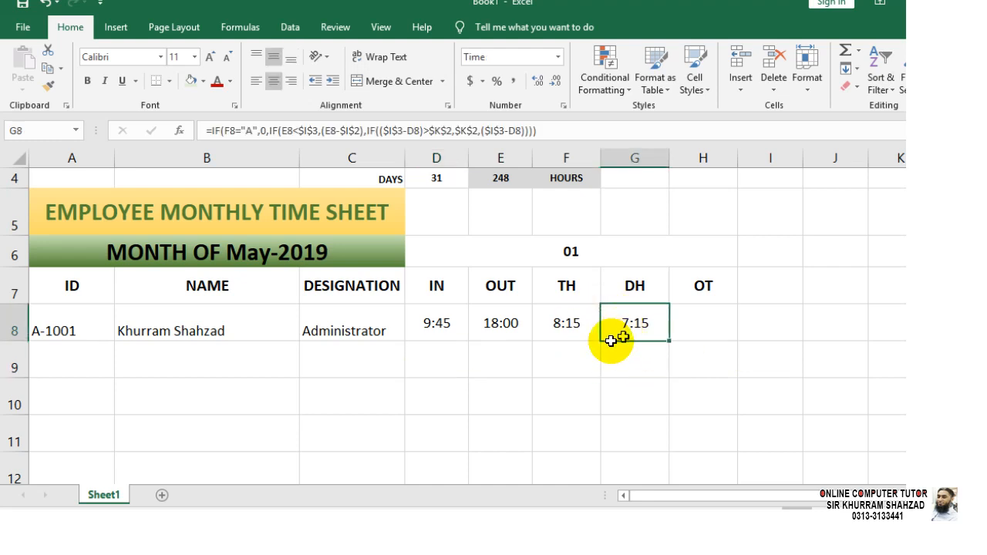
left_click(560, 331)
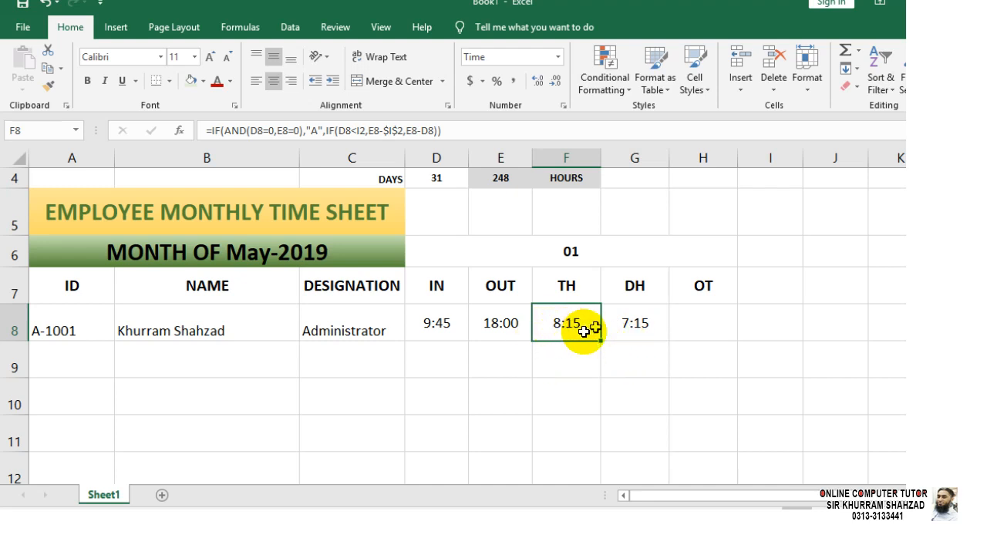
left_click(646, 324)
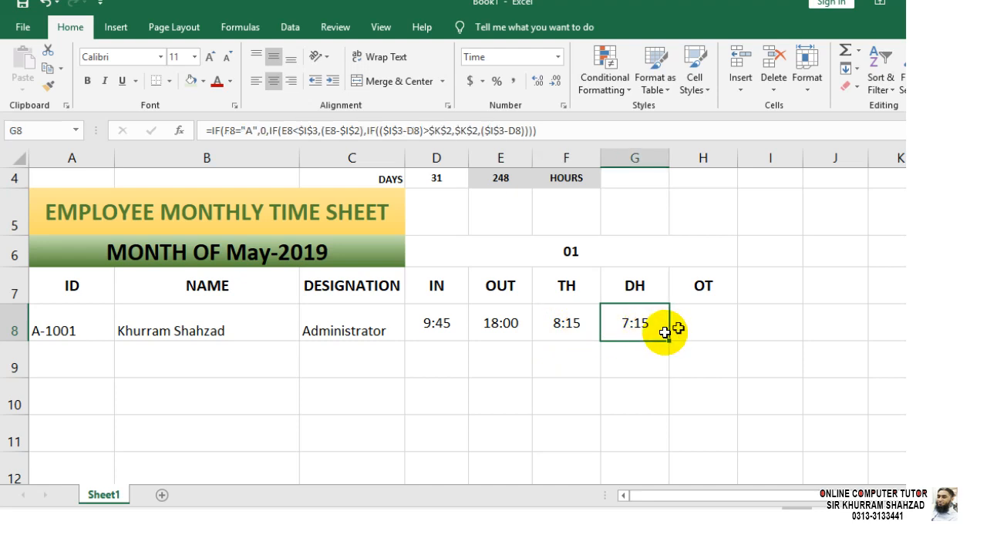
left_click(684, 334)
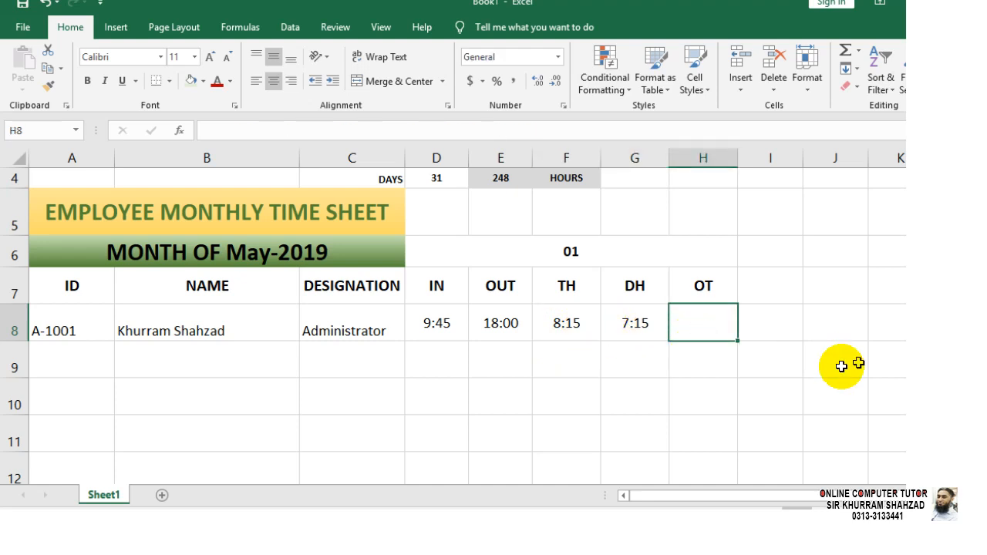
left_click(444, 329)
key("F2")
key("shift+Home")
type("09")
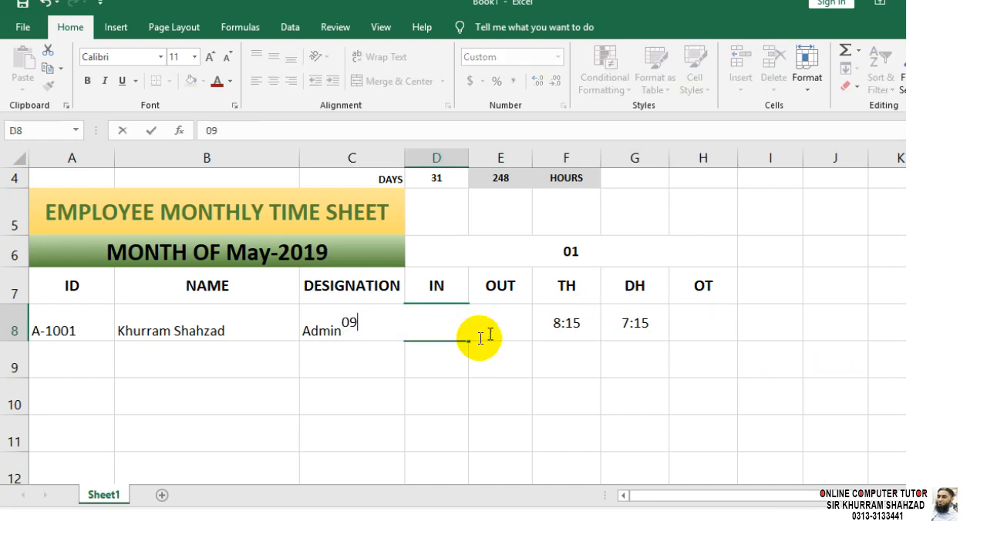
type(":00")
key("Return")
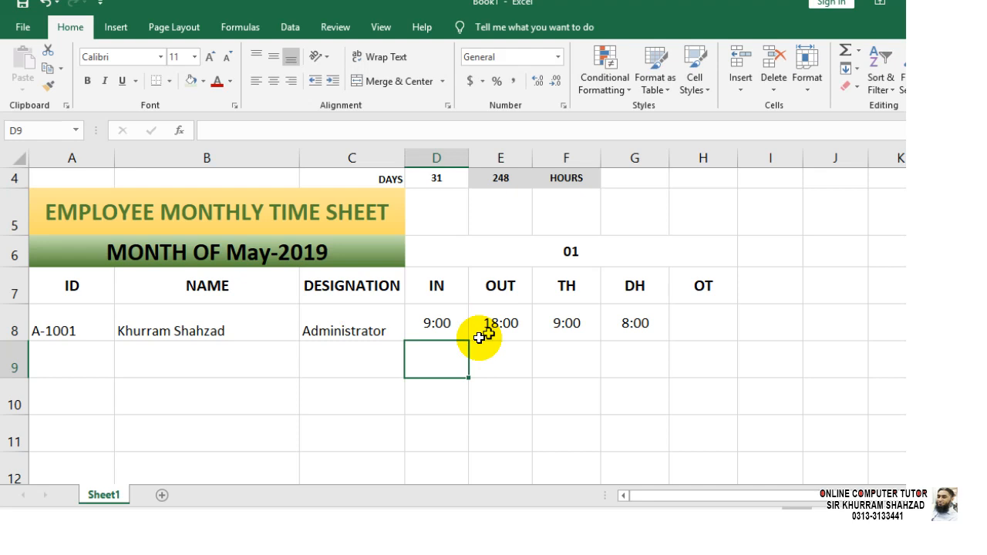
key("Right")
key("Right")
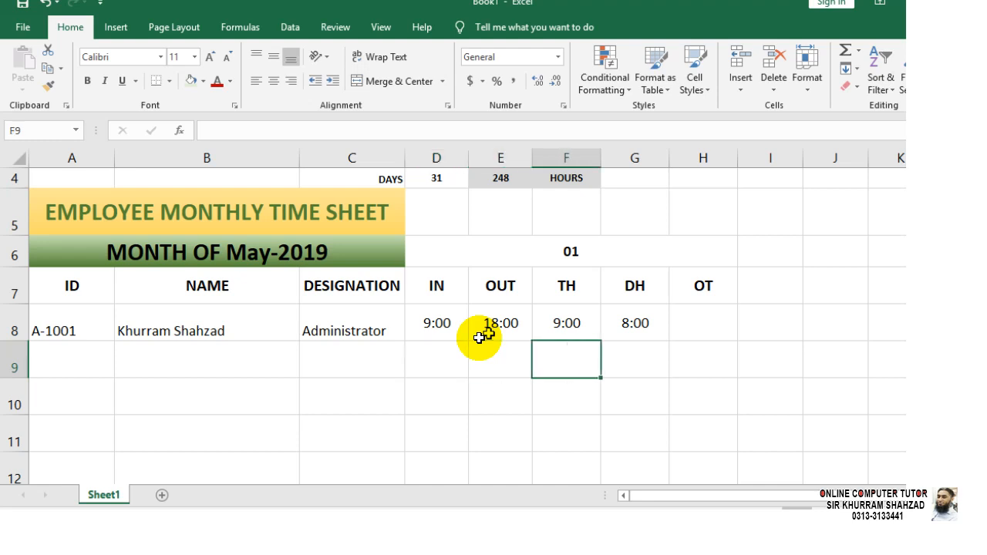
key("Up")
key("Right")
key("Up")
key("Down")
key("F2")
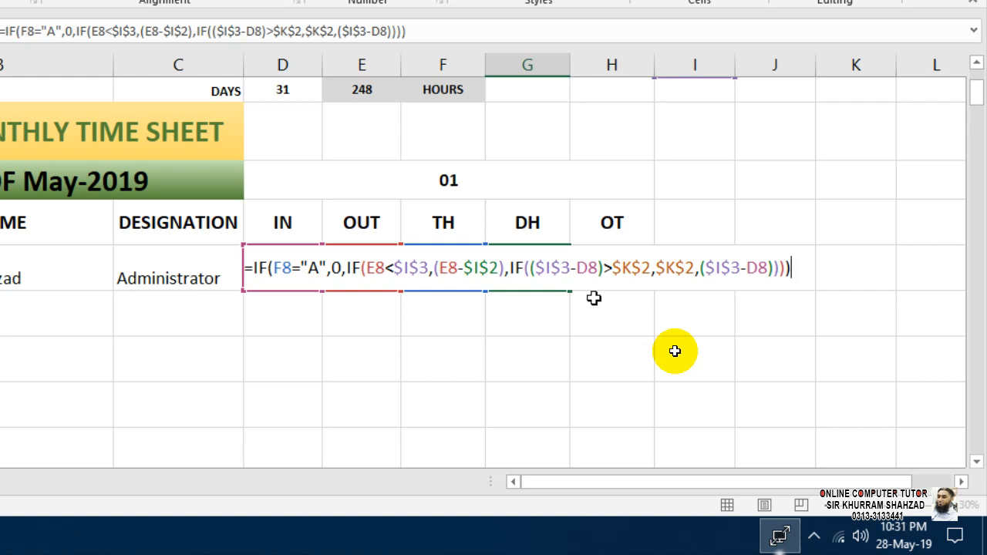
key("ctrl+Return")
key("Right")
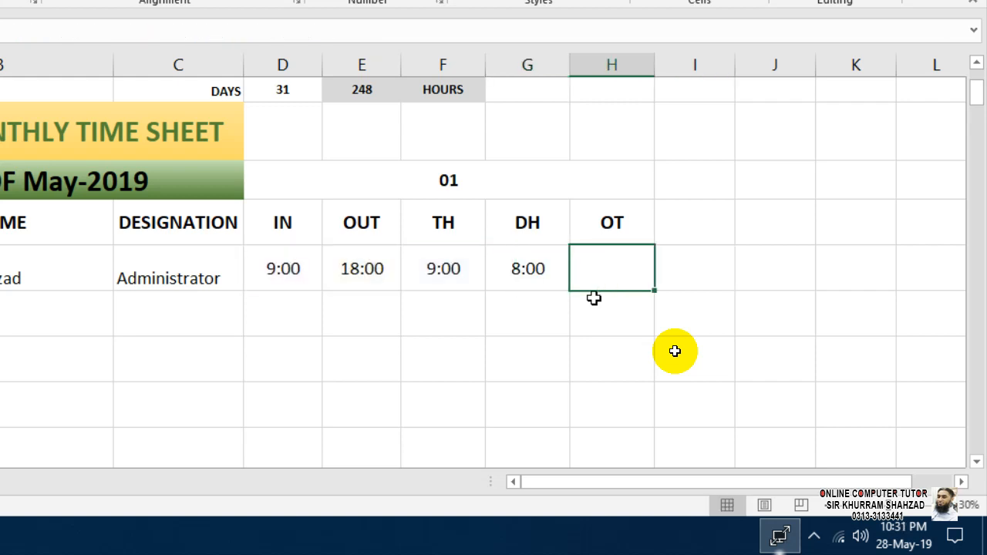
Enter the OT formula =IF(F8="A:,0,F8-G8) in H8, which triggers an error.
type("=")
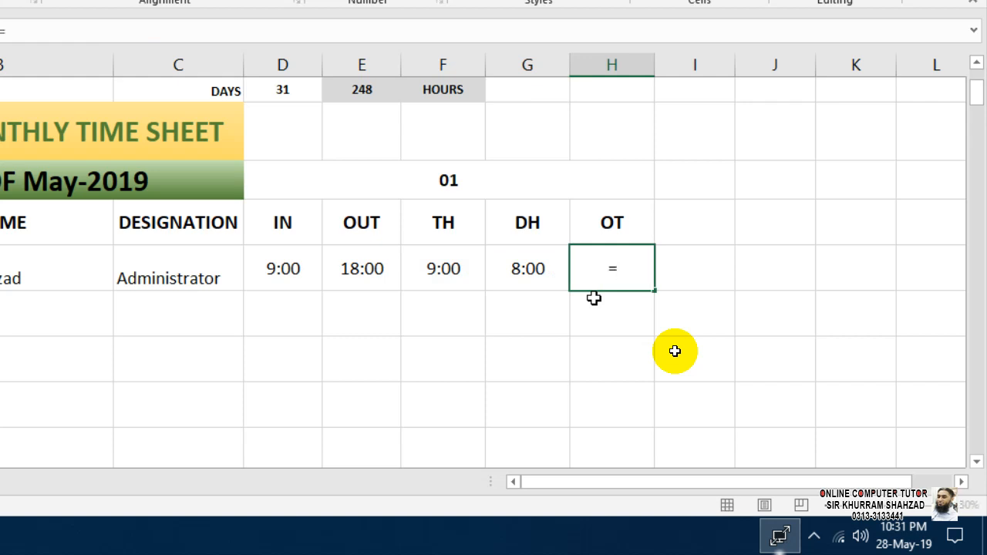
type("IF(")
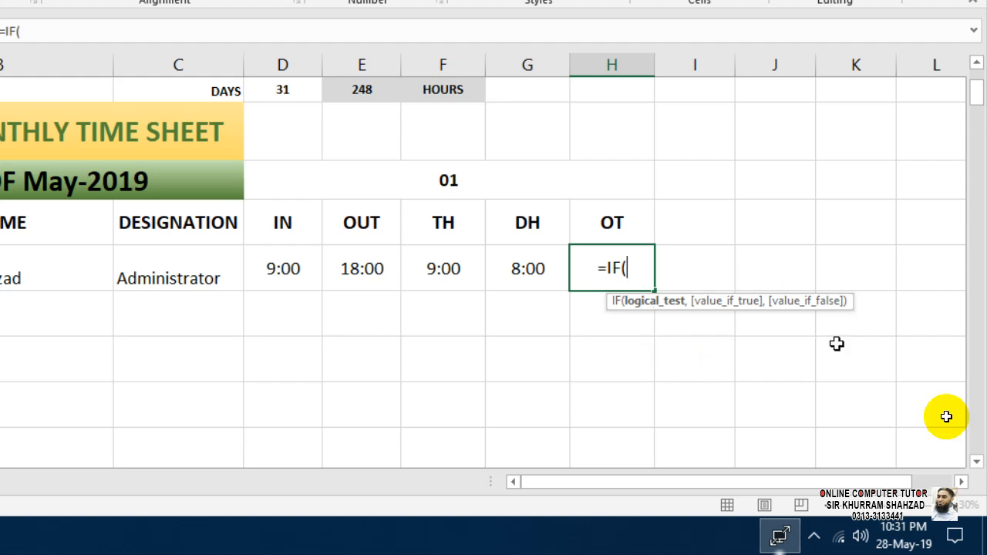
left_click(457, 269)
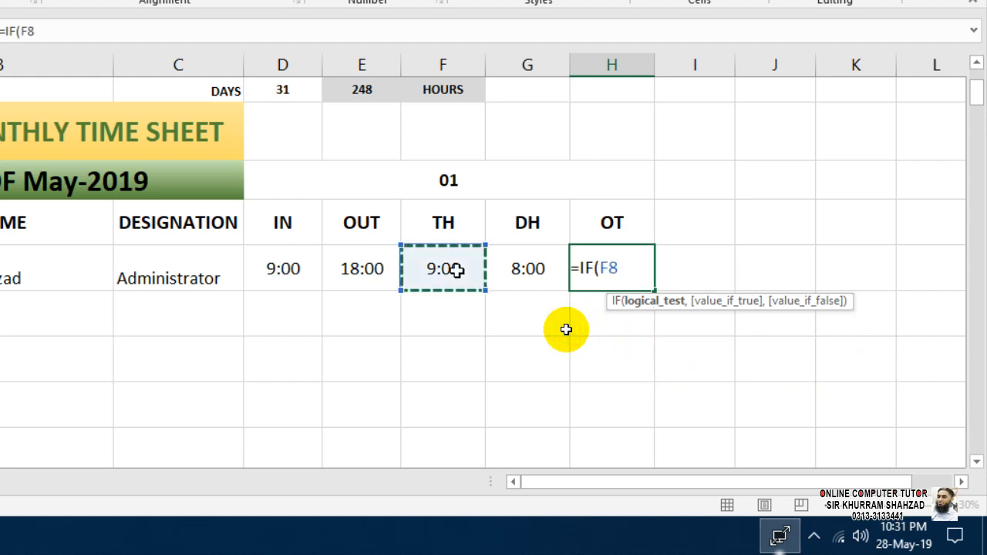
type("=")
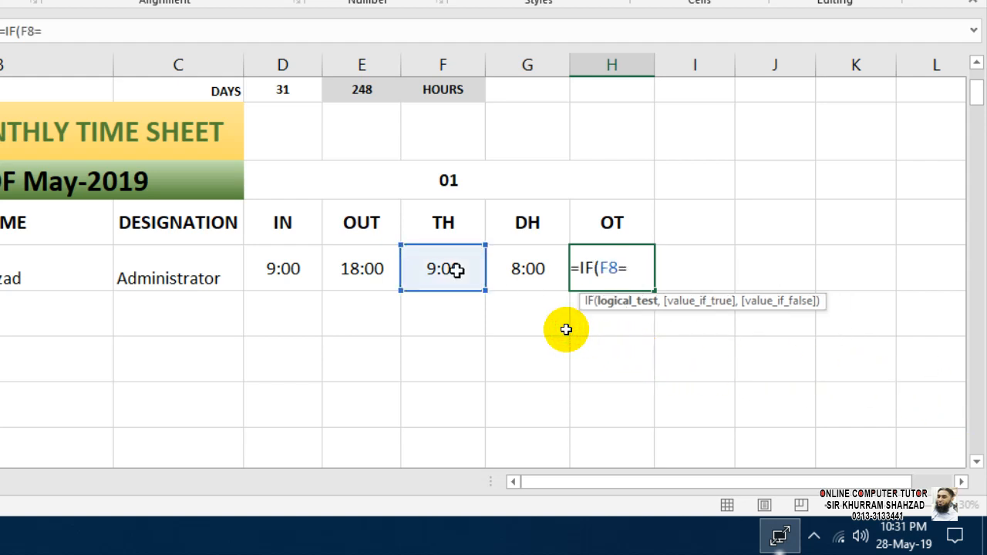
type("\"A:,")
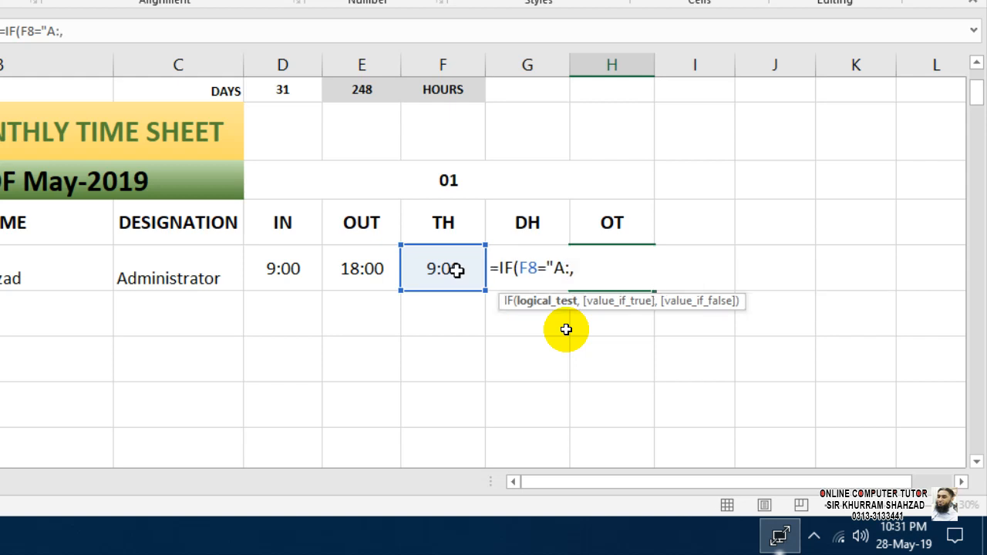
type("0,")
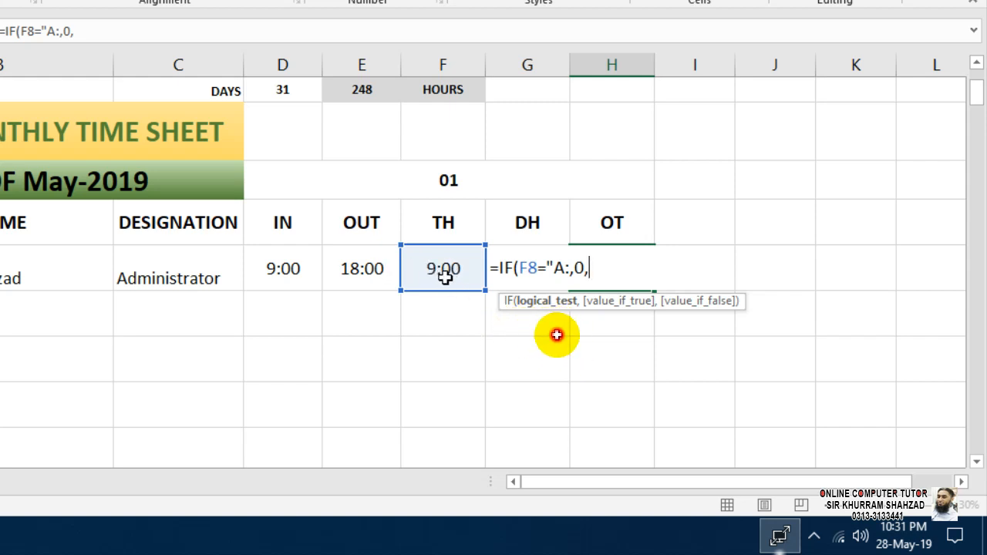
left_click(445, 277)
type("-")
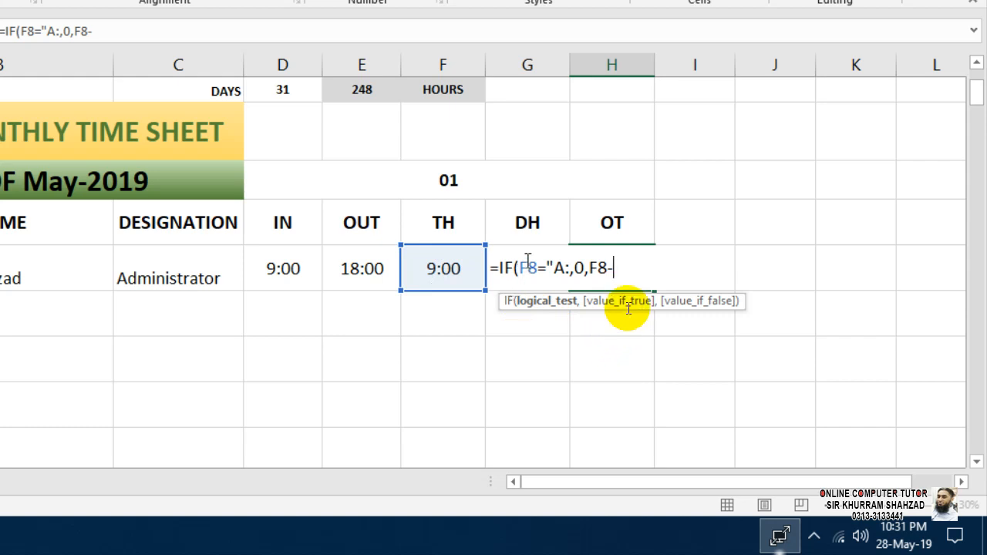
key("Left")
key("Up")
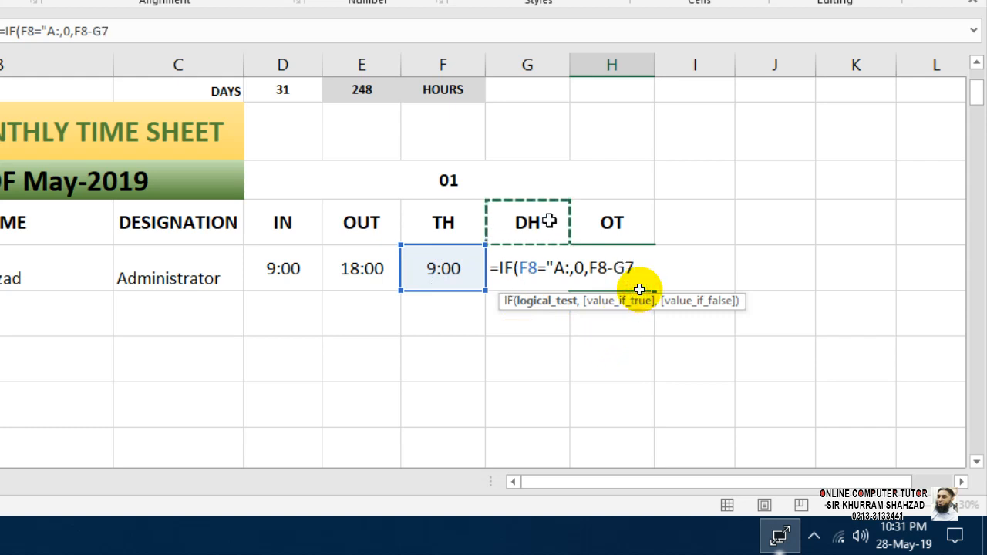
key("Down")
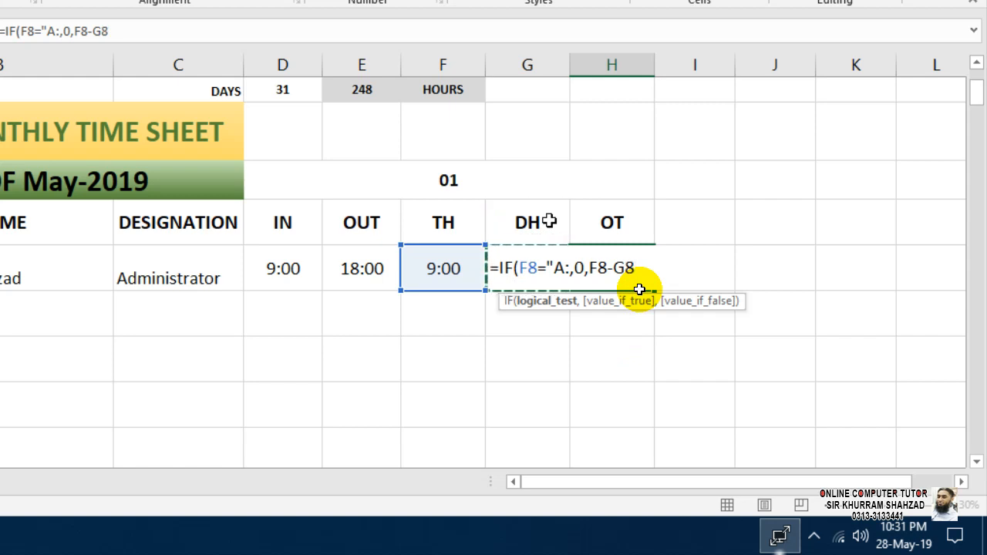
type(")")
key("Return")
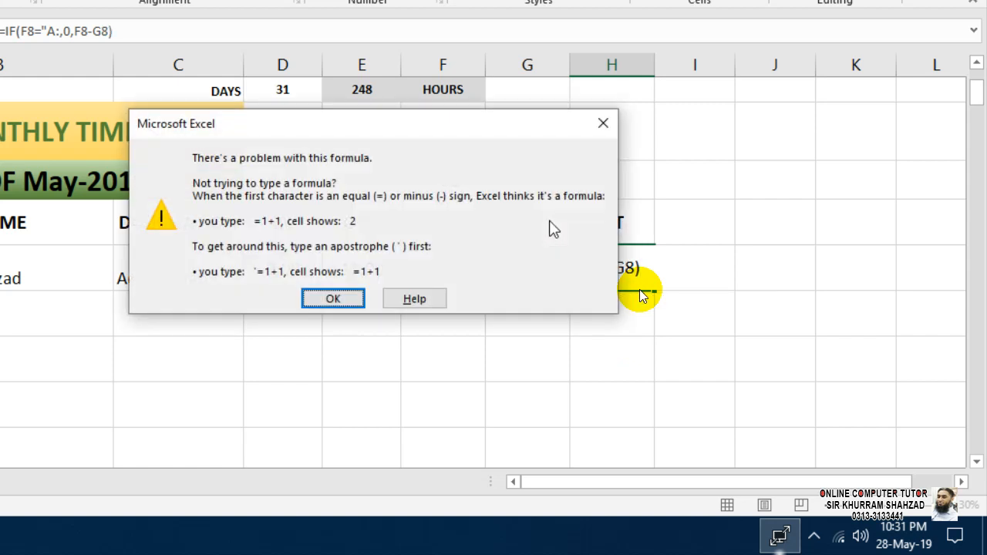
key("Return")
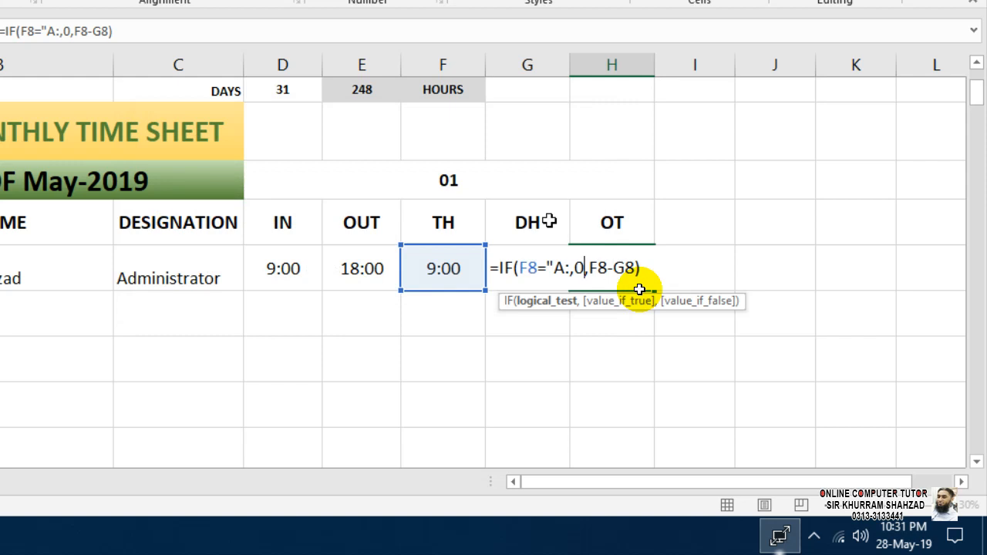
Correct the condition to F8="A" and commit, giving 0.041667.
key("BackSpace")
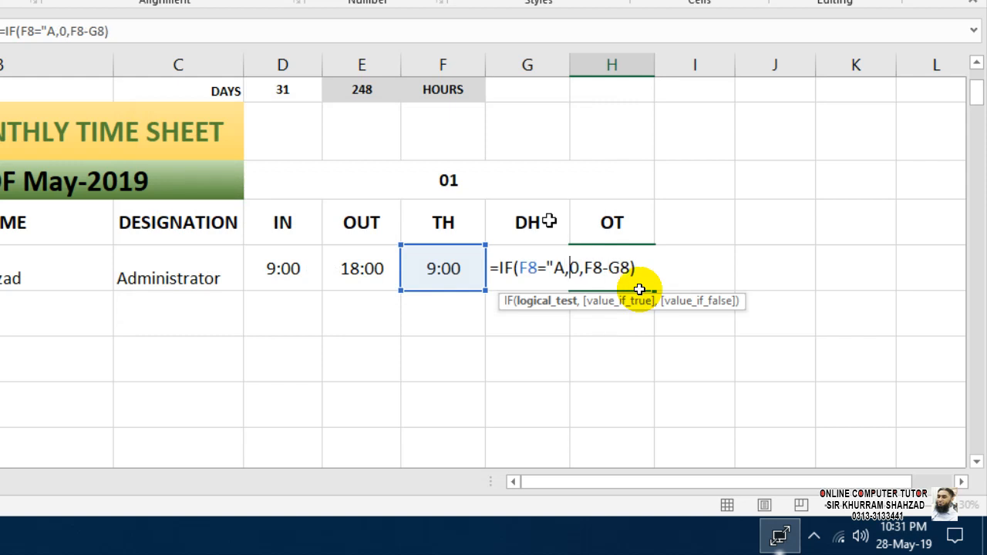
type("\"")
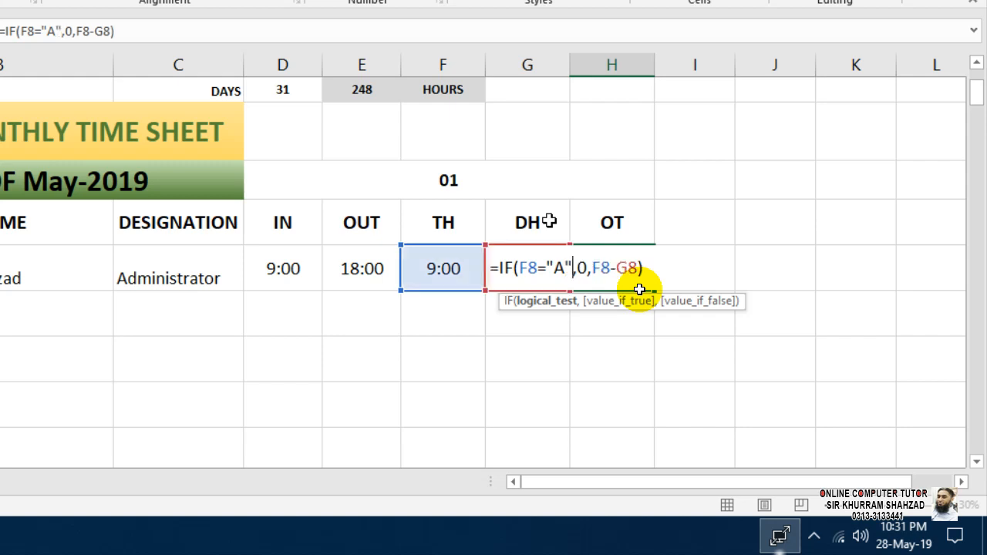
key("Return")
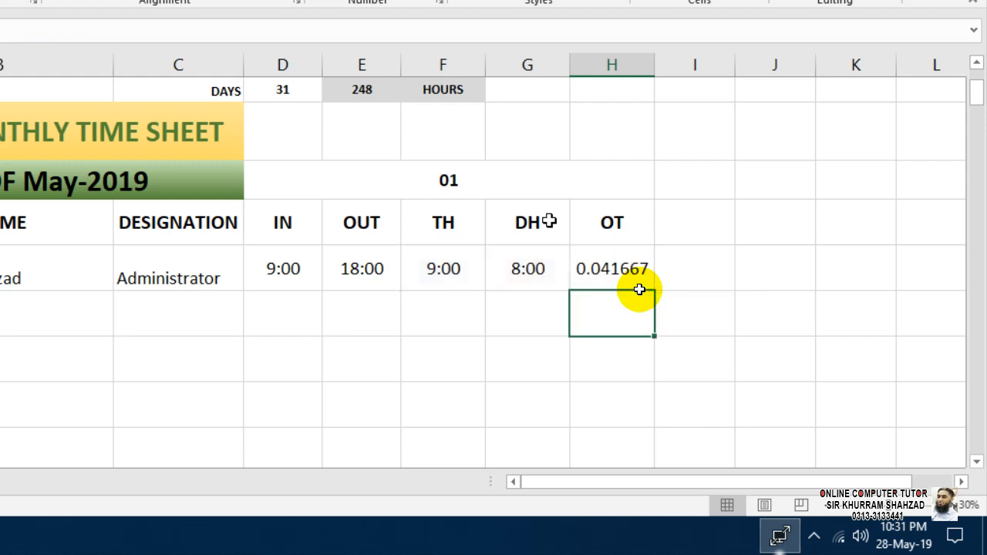
left_click(639, 287)
Copy G8's time format onto H8 with Format Painter so OT shows 1:00.
left_click(532, 275)
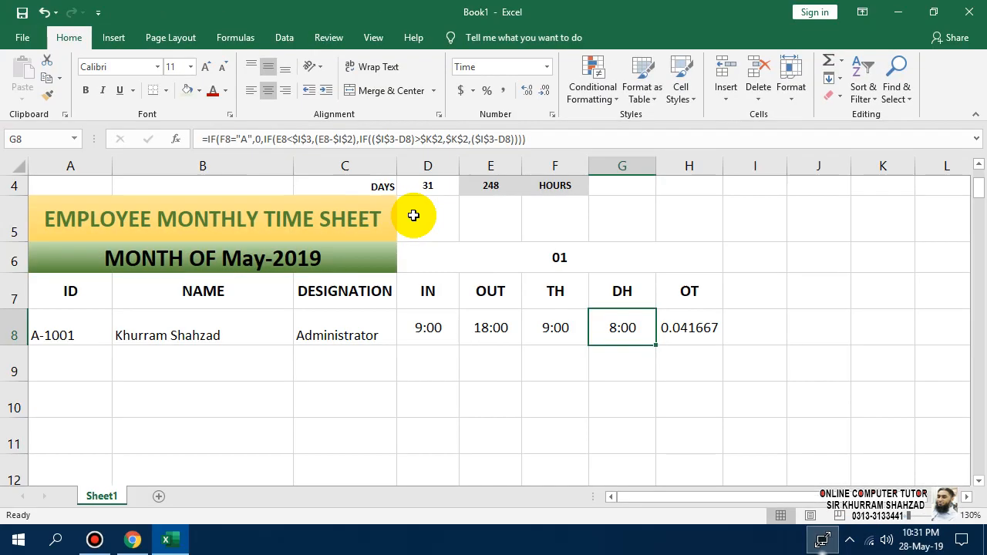
left_click(47, 94)
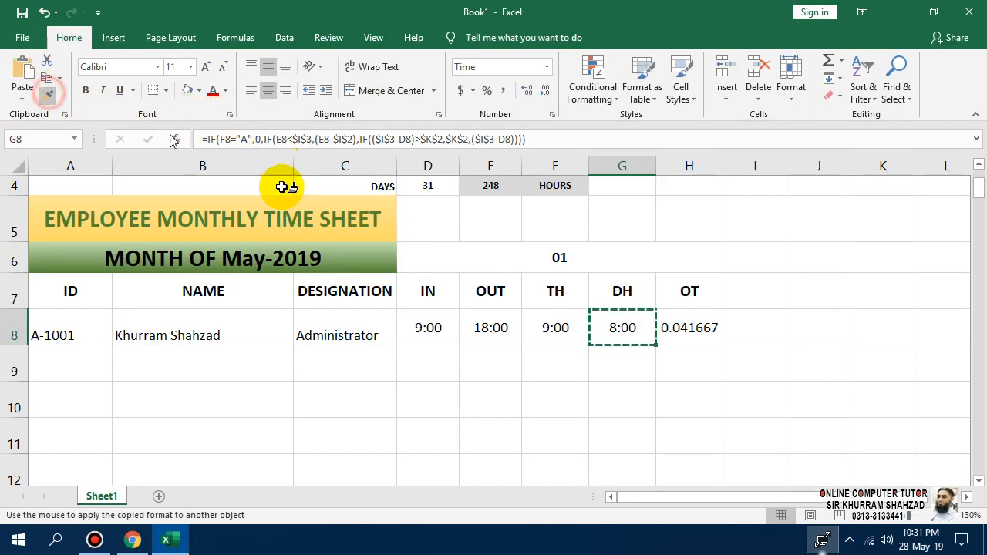
left_click(667, 333)
left_click(777, 366)
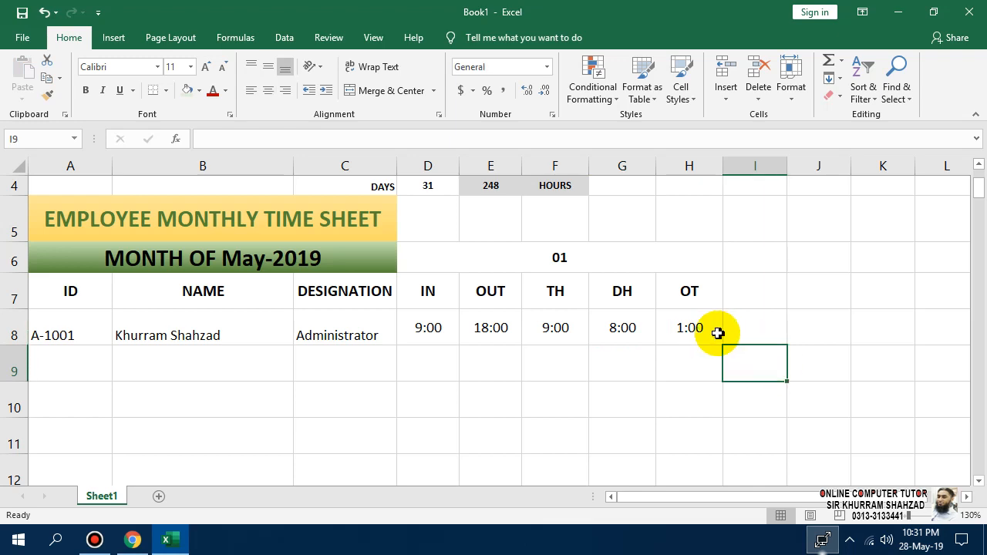
left_click(705, 333)
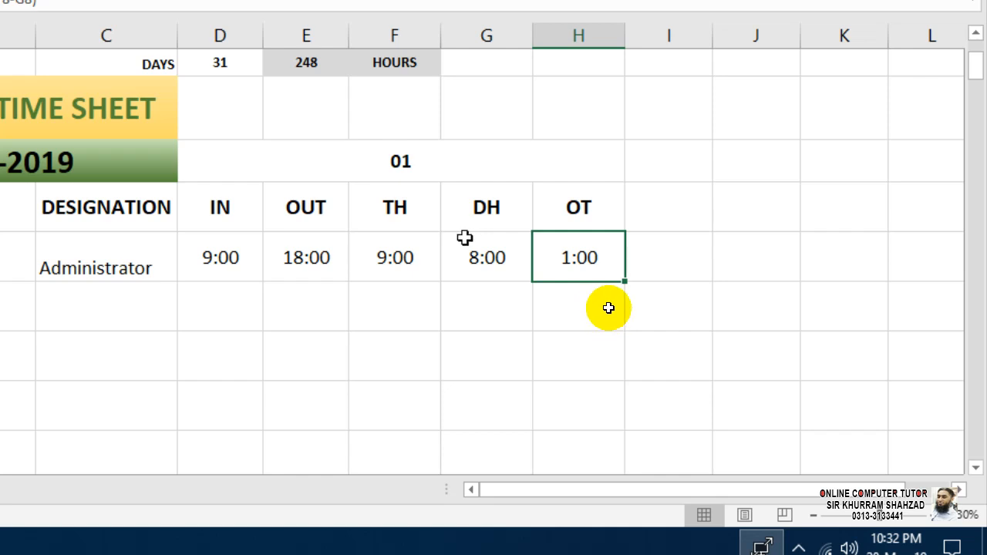
left_click(374, 258)
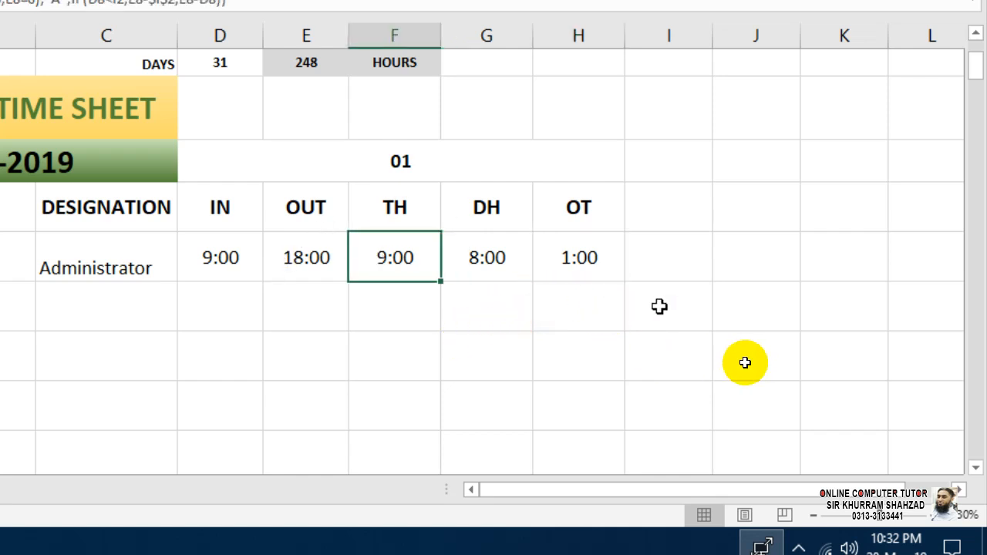
key("F2")
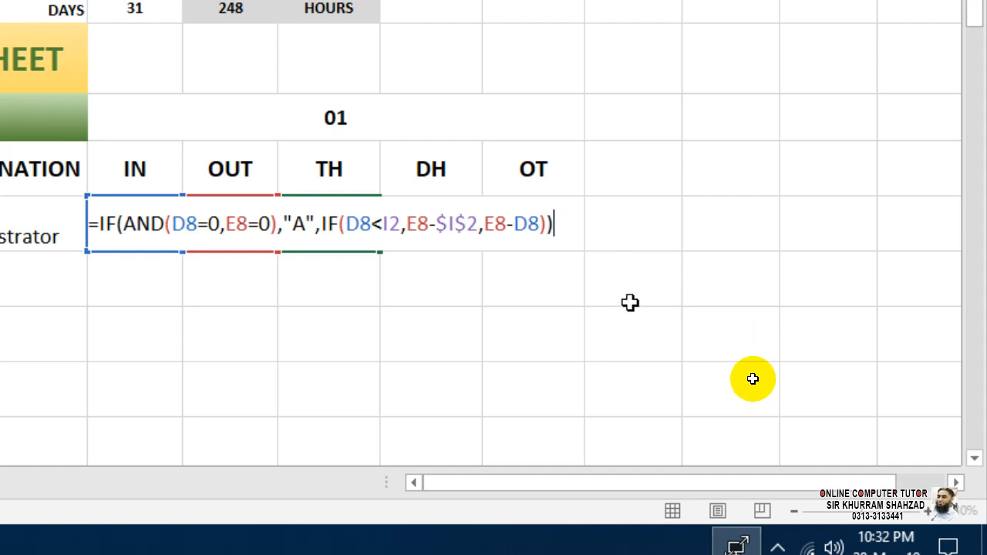
key("ctrl+Return")
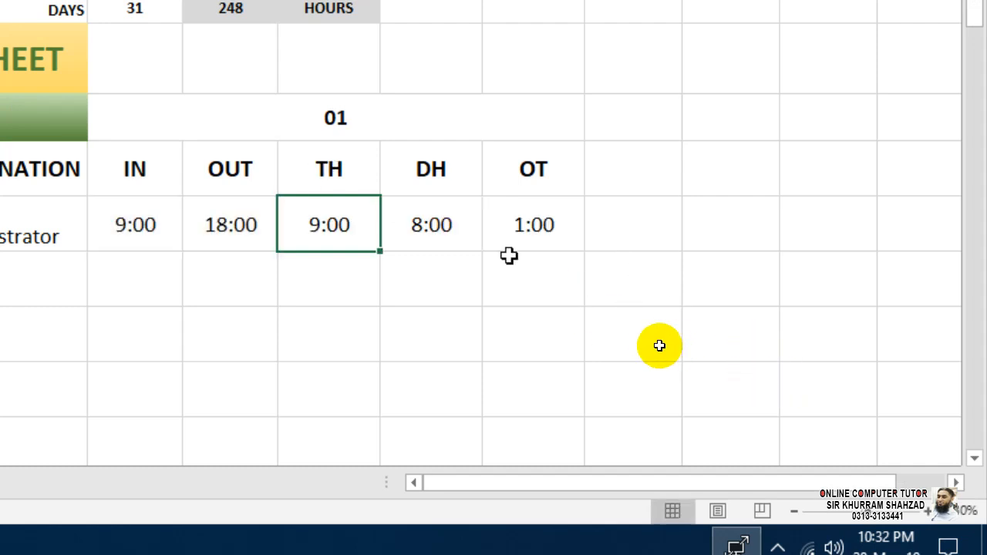
left_click(459, 219)
key("F2")
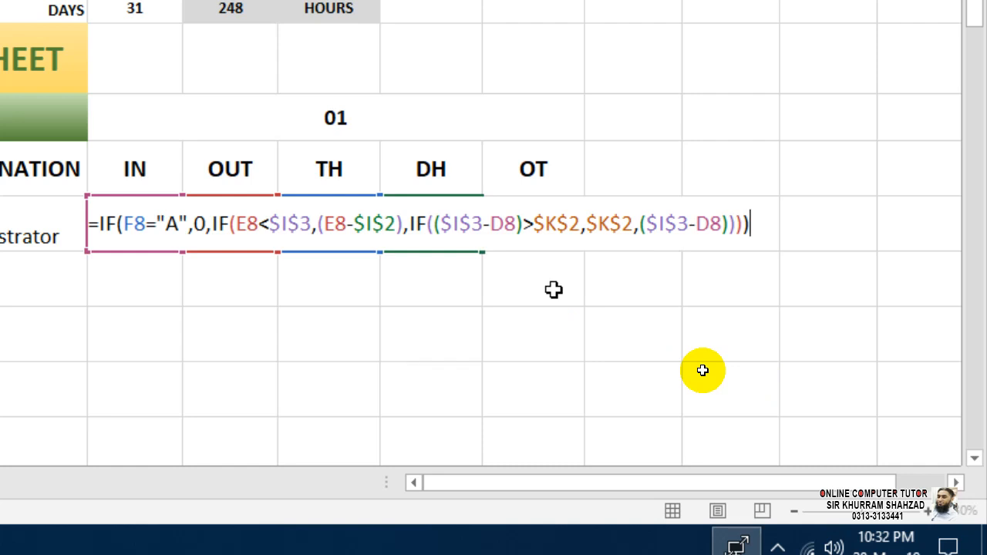
key("ctrl+Return")
left_click(540, 221)
key("F2")
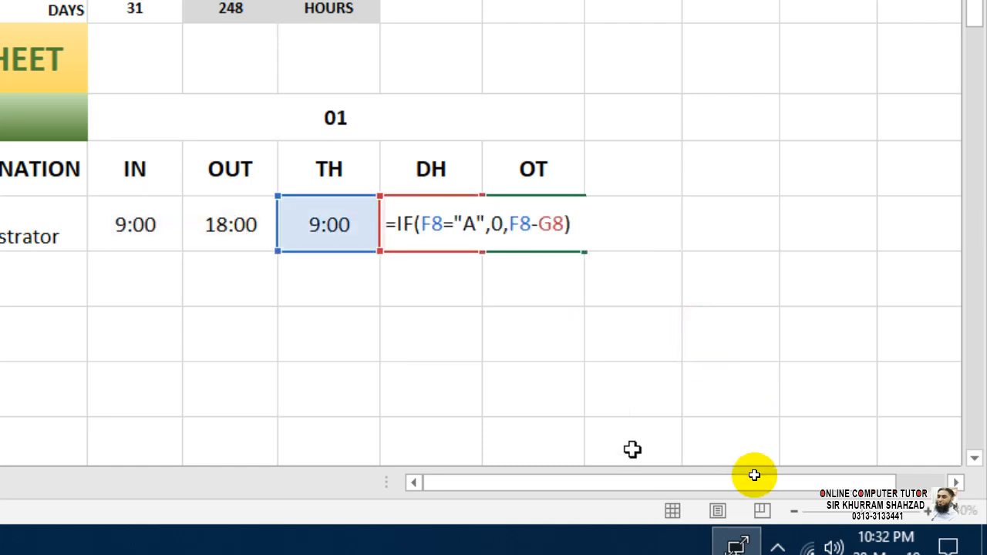
key("ctrl+Return")
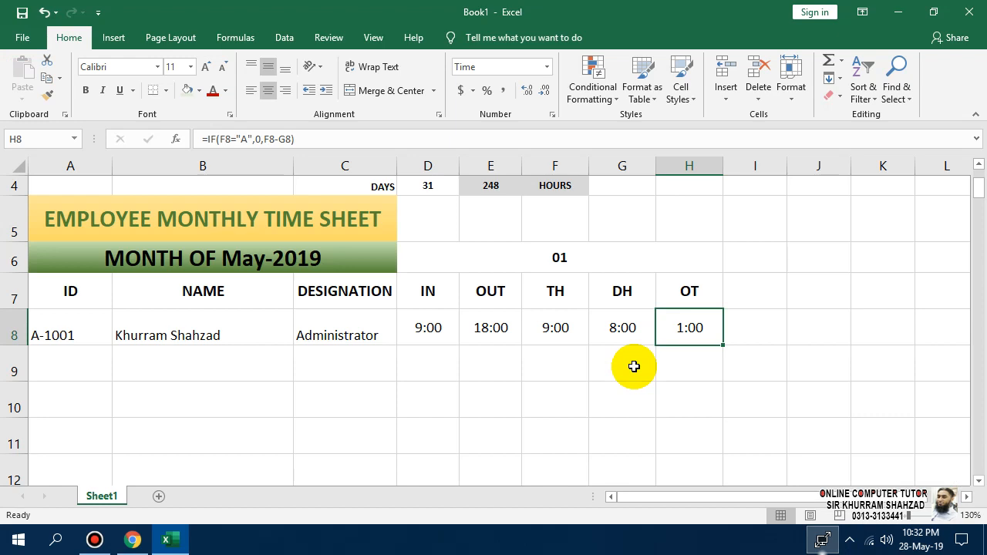
Hide rows 2 to 4 containing the start/end dates and time settings.
left_click(673, 168)
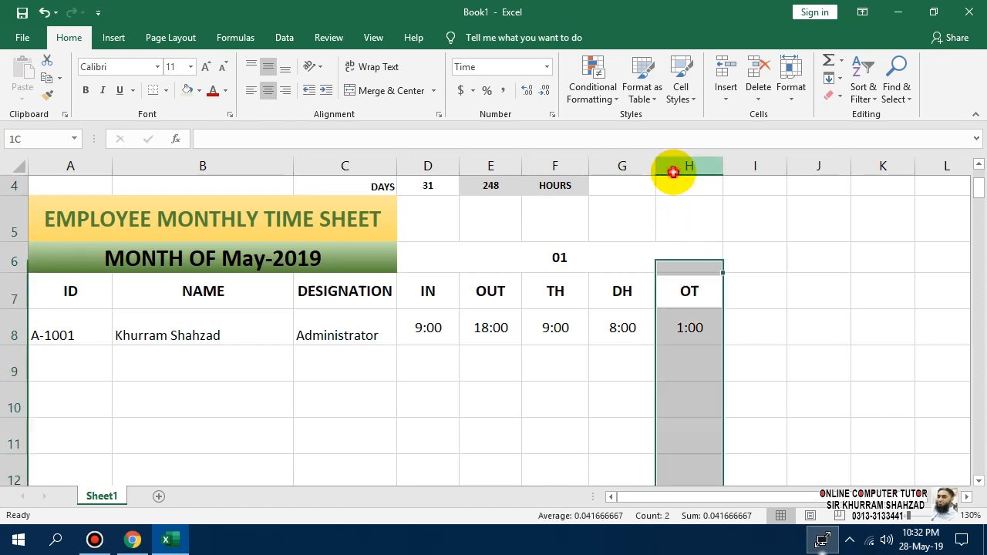
left_click_drag(672, 171, 460, 165)
left_click(537, 249)
scroll(531, 293, "up", 1)
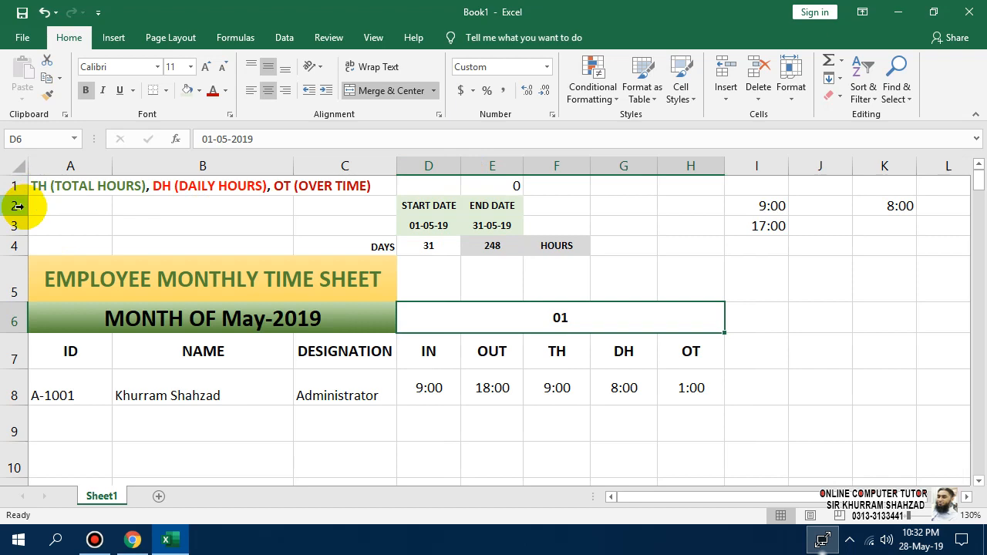
left_click_drag(17, 205, 12, 245)
right_click(12, 245)
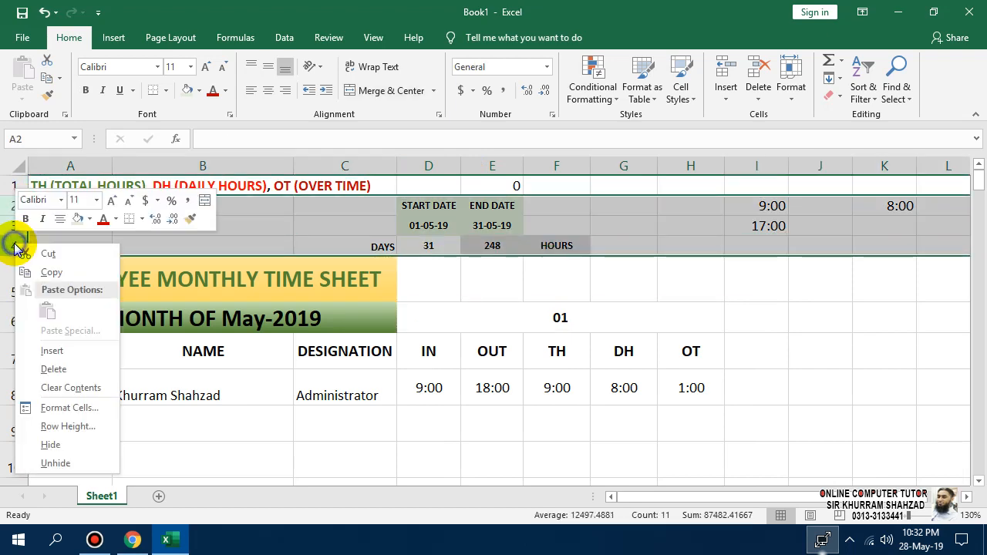
left_click(77, 448)
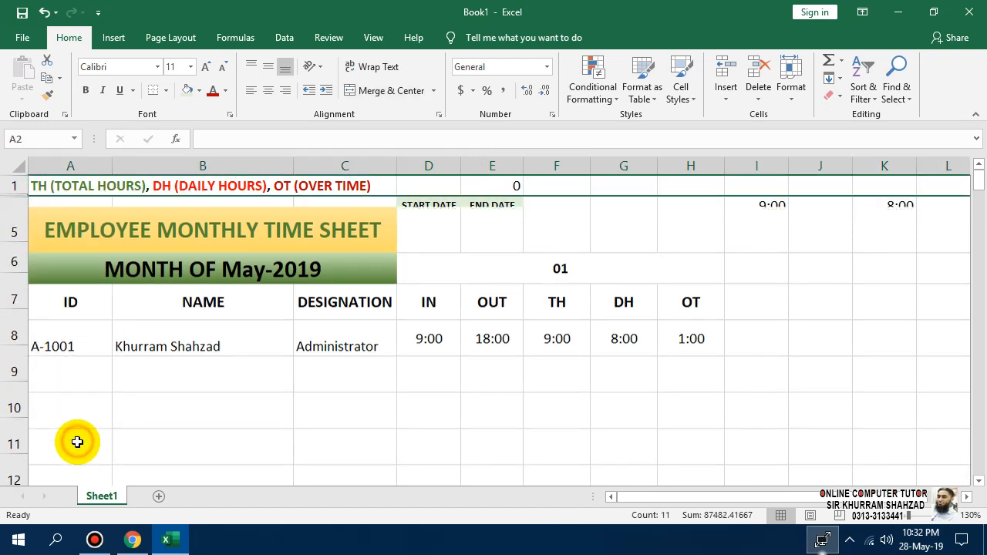
left_click(571, 397)
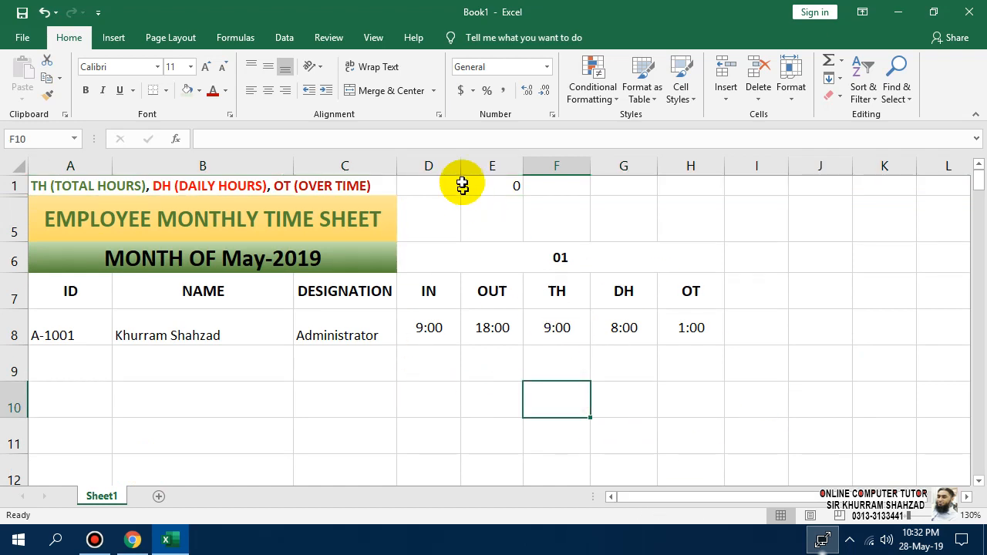
Narrow columns D, E, F, G and H one by one to fit their time values.
left_click_drag(461, 166, 433, 168)
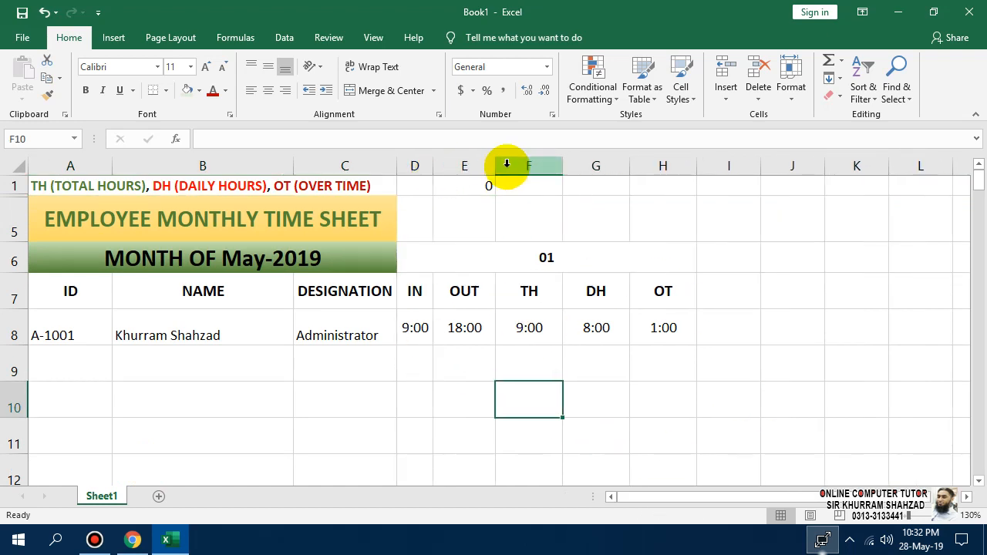
left_click_drag(495, 167, 477, 167)
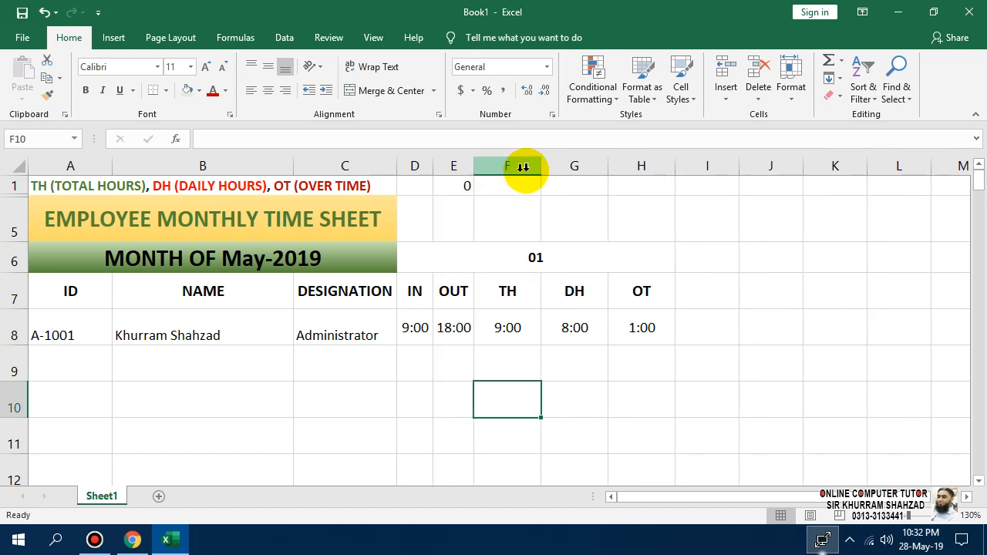
left_click_drag(543, 169, 522, 167)
left_click_drag(587, 169, 565, 170)
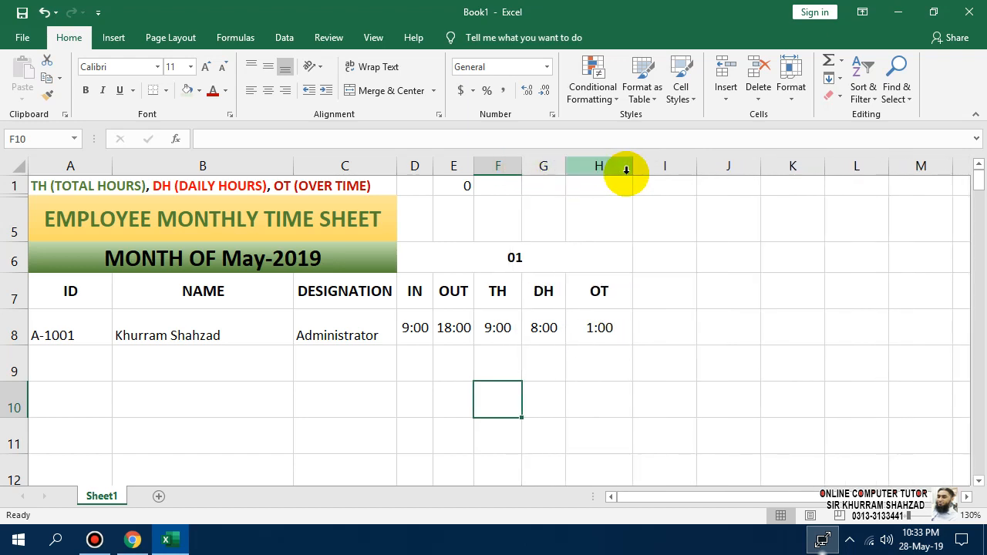
left_click_drag(631, 169, 605, 167)
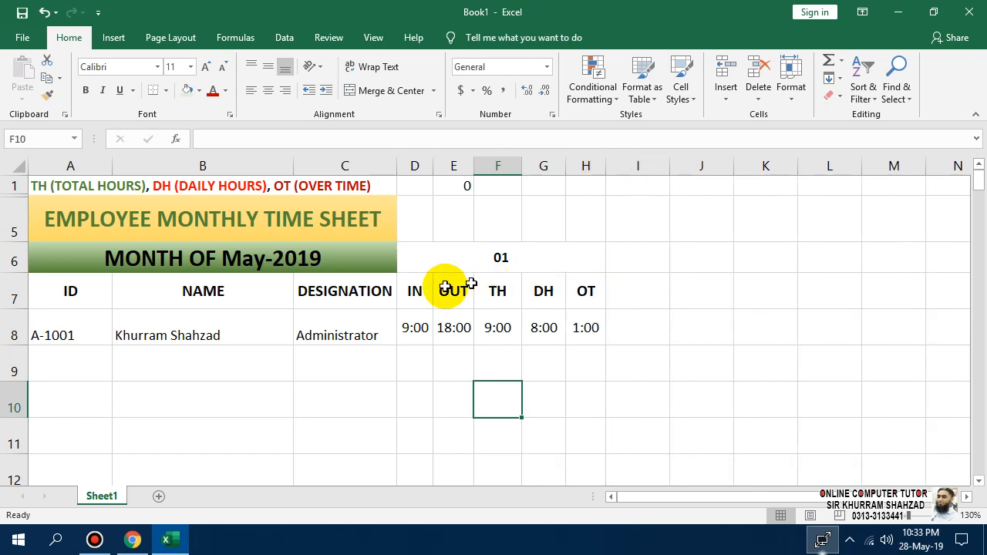
left_click(416, 290)
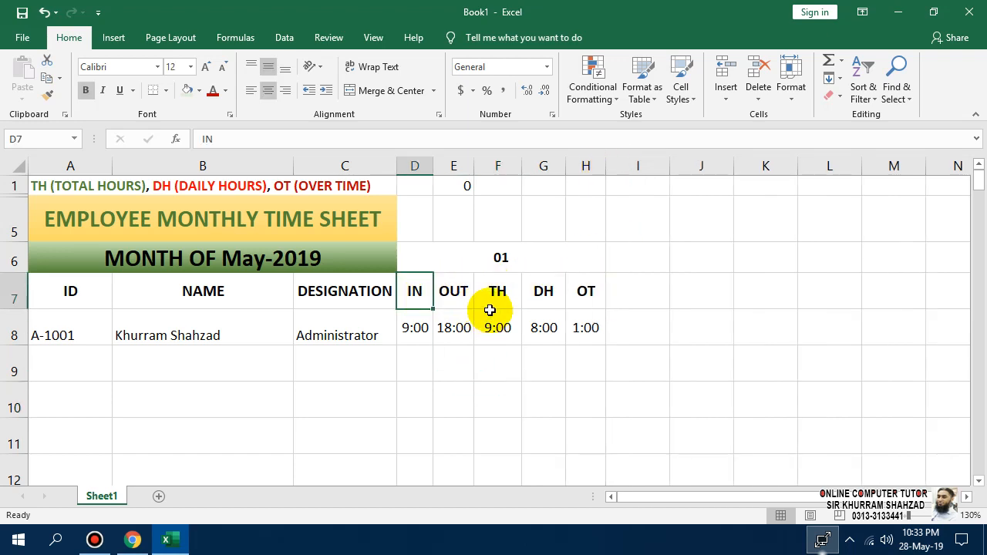
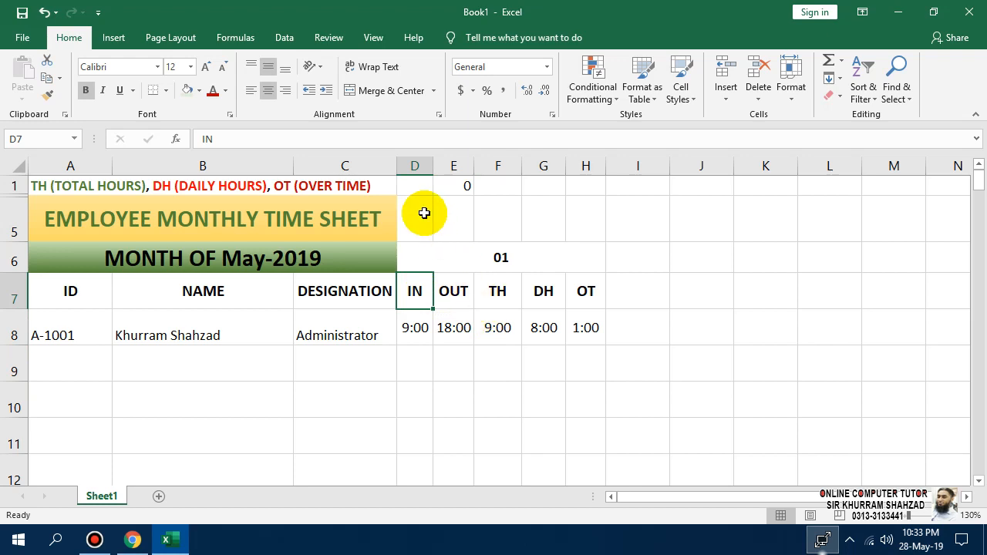
Fill the IN header D7 green and the OUT header E7 red.
left_click(199, 90)
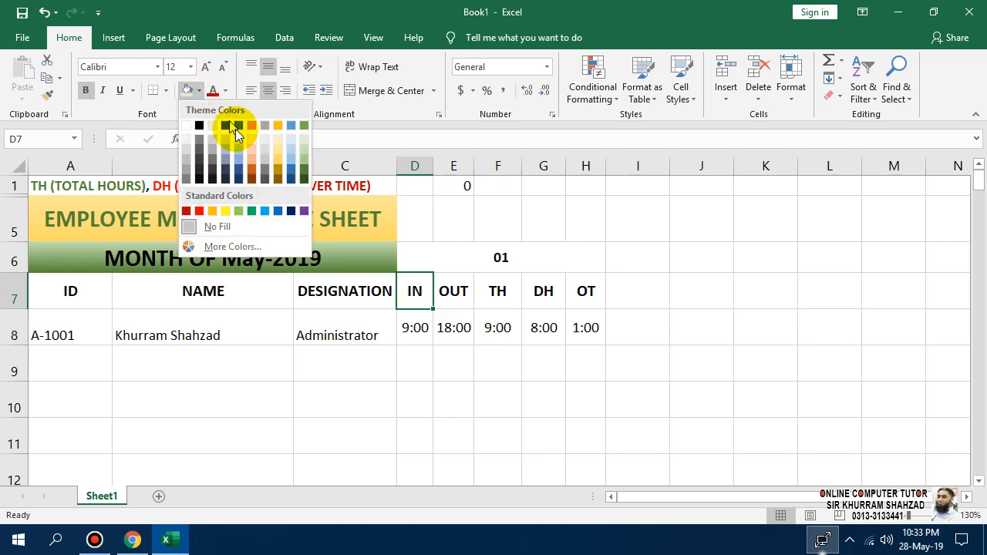
left_click(252, 212)
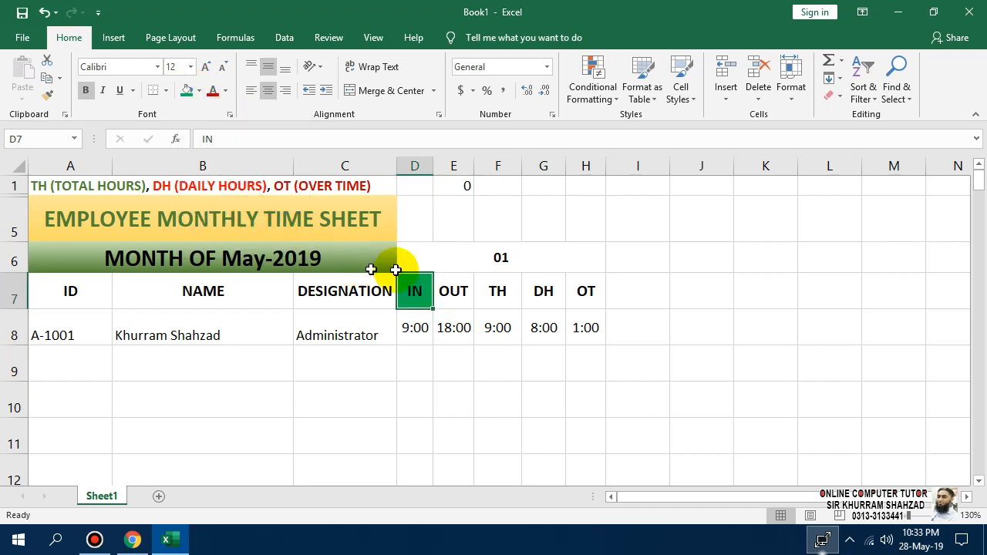
left_click(452, 290)
left_click(198, 91)
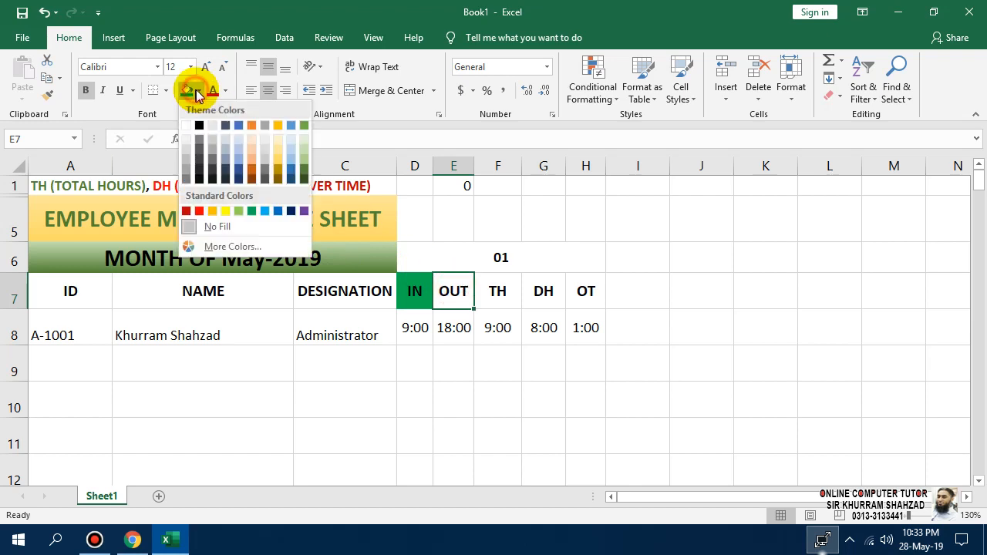
left_click(199, 211)
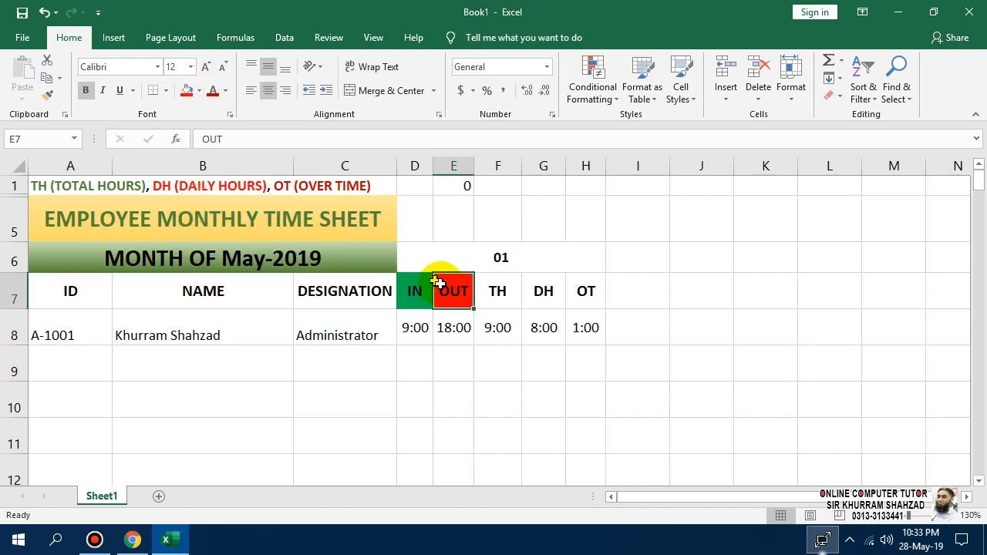
Fill the TH, DH and OT headers F7:H7 light gold.
left_click(502, 291)
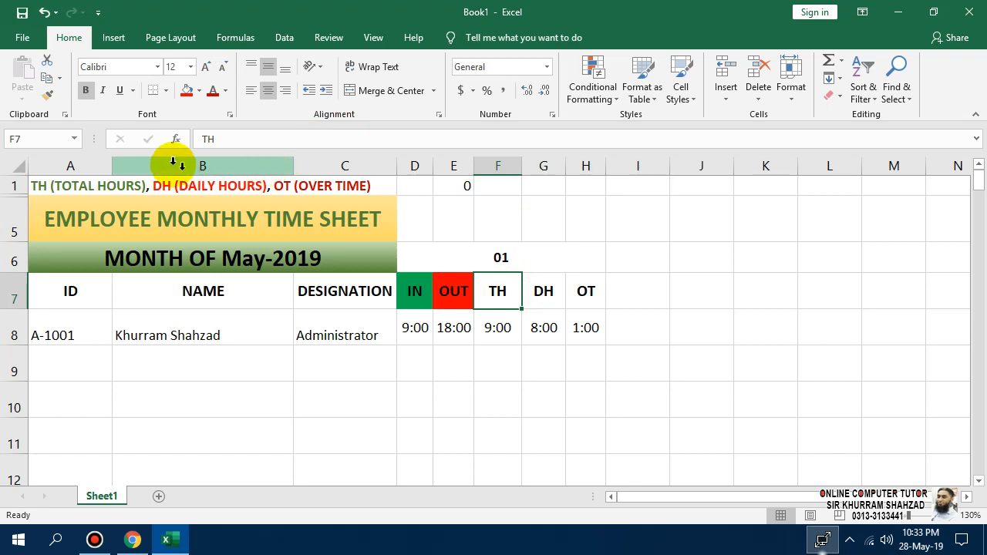
left_click(199, 91)
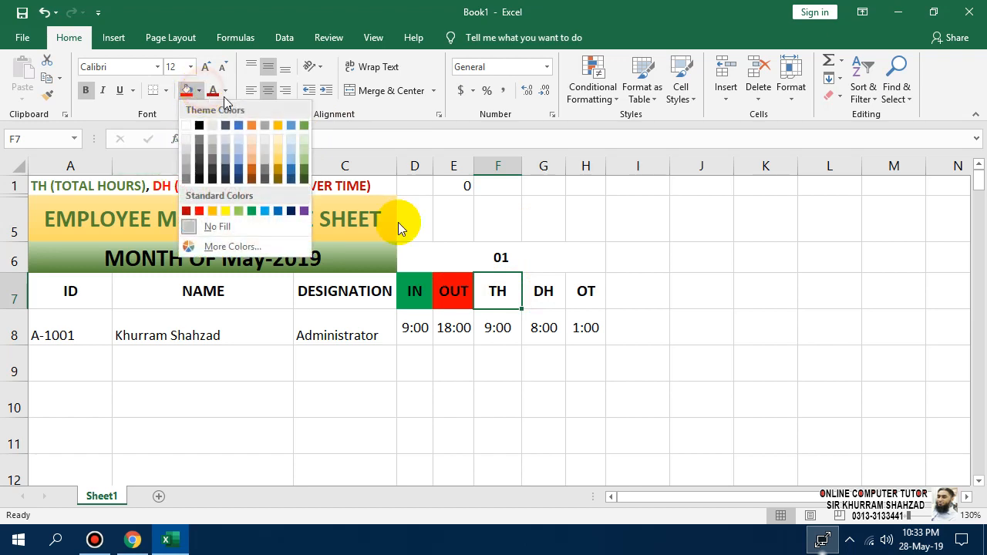
left_click(578, 287)
left_click_drag(586, 291, 507, 289)
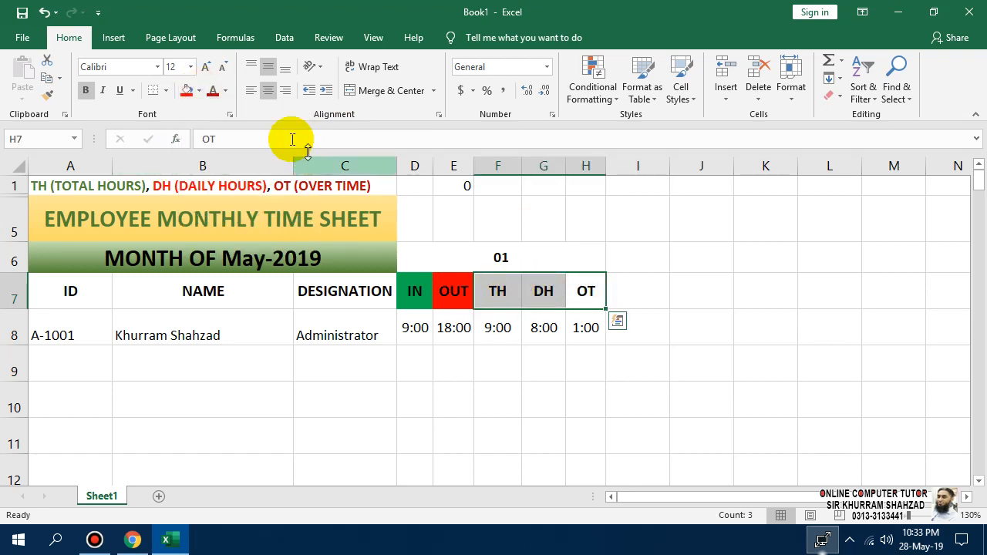
left_click(200, 91)
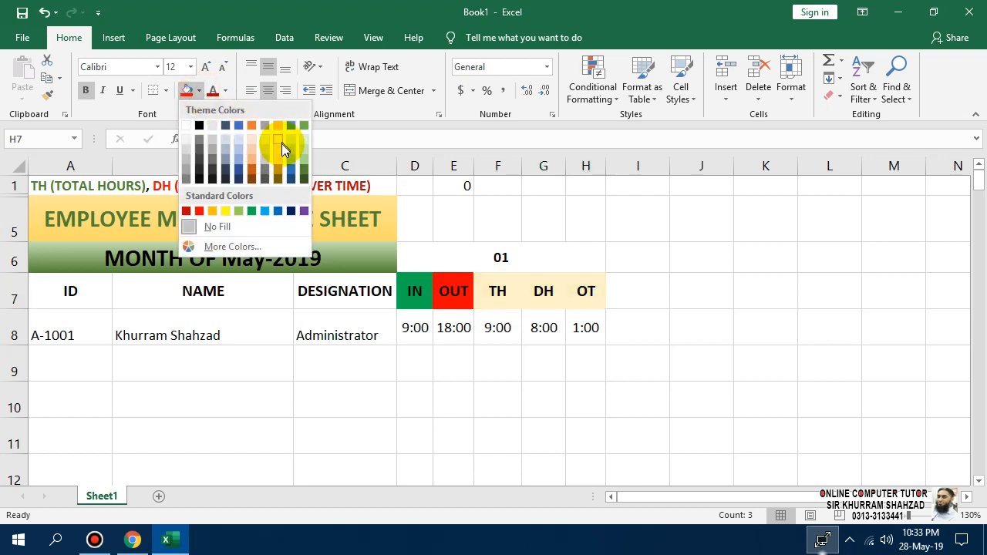
left_click(281, 147)
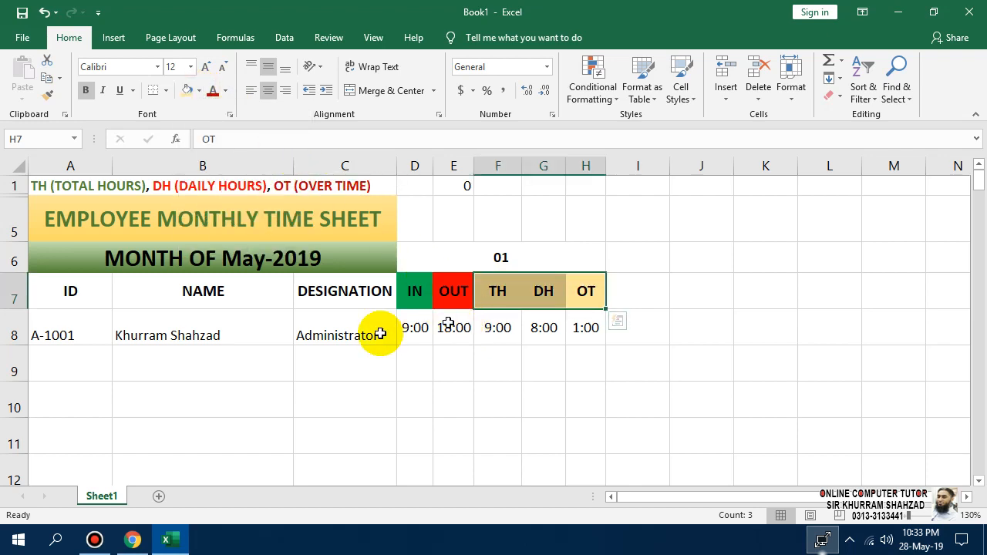
Check the TH, DH and OT header fills, then select the merged 01 date cell.
left_click(555, 336)
left_click(496, 290)
left_click(545, 290)
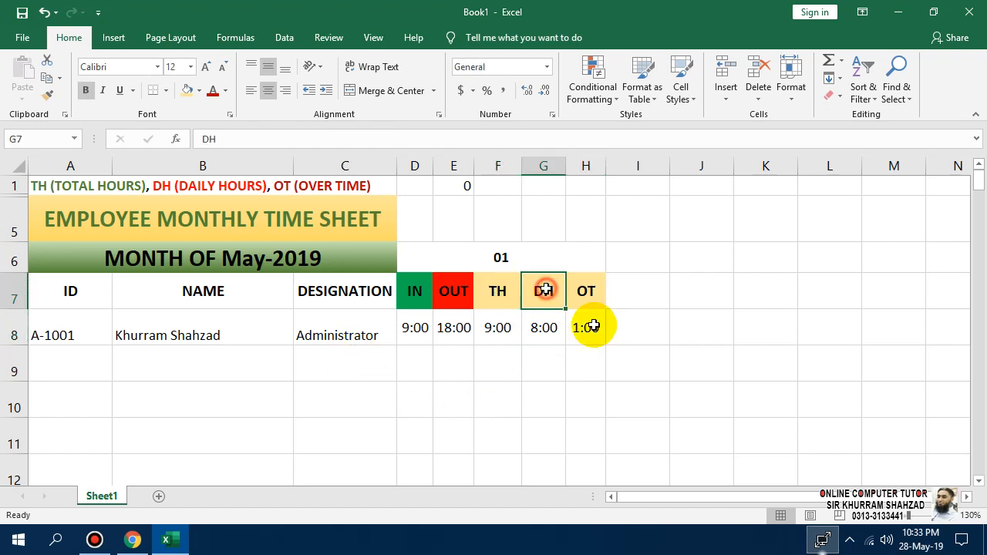
left_click(584, 290)
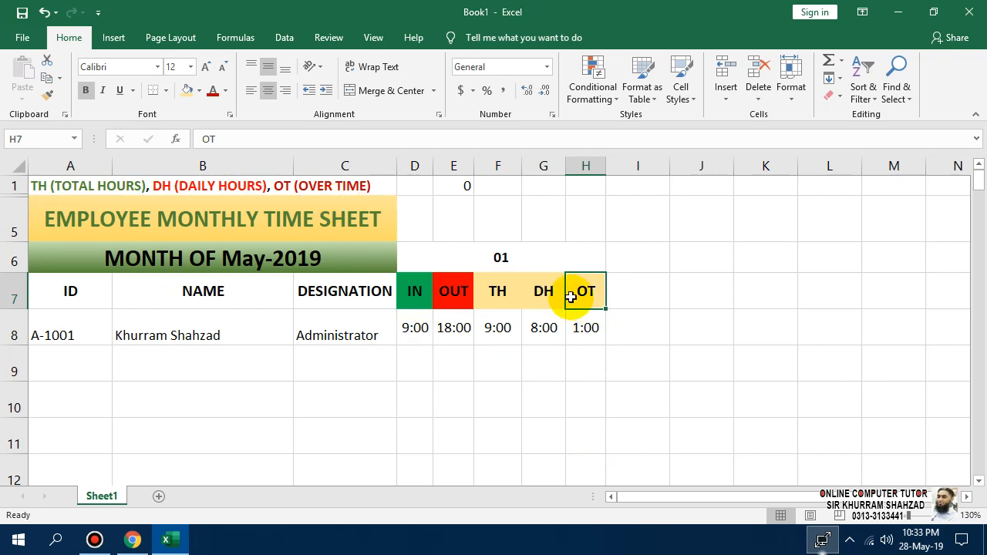
left_click(434, 257)
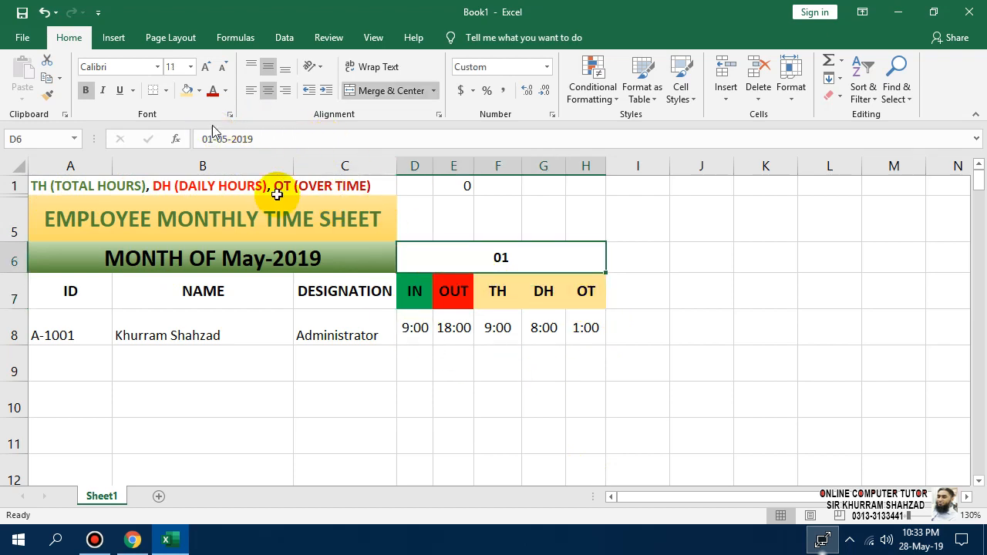
Give the merged 01 date cell a light-gold gradient using Format Cells Fill Effects.
right_click(476, 262)
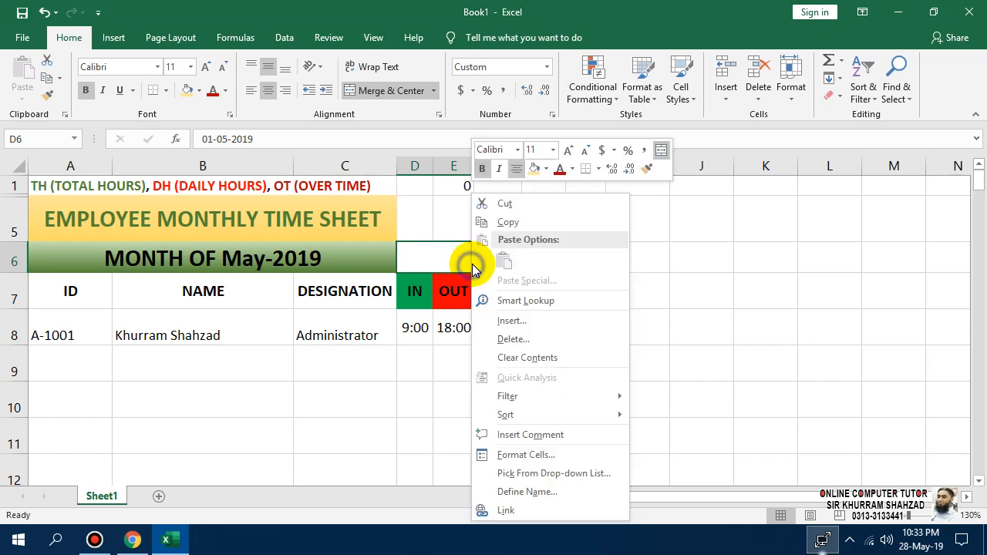
left_click(520, 449)
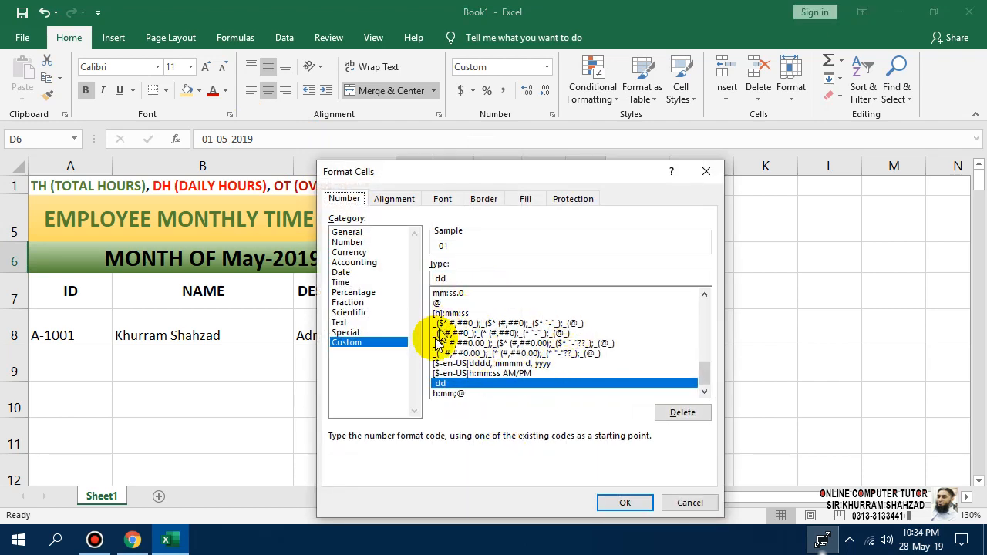
left_click(570, 199)
left_click(525, 199)
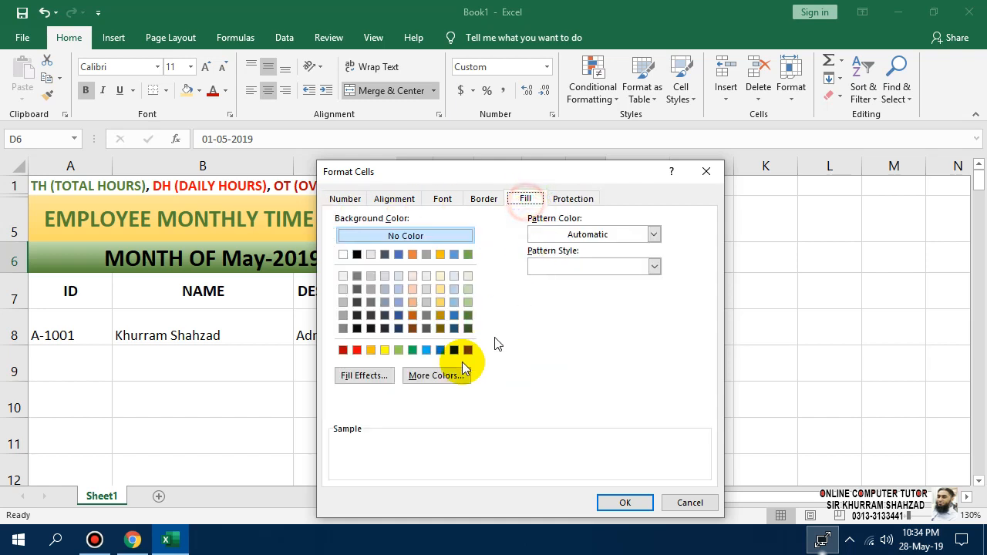
left_click(387, 383)
left_click(571, 241)
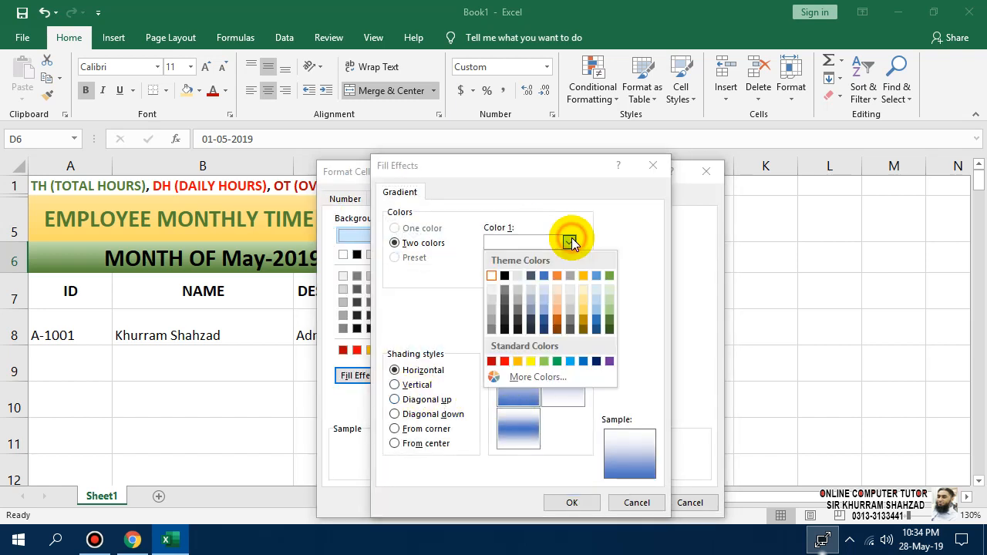
left_click(585, 318)
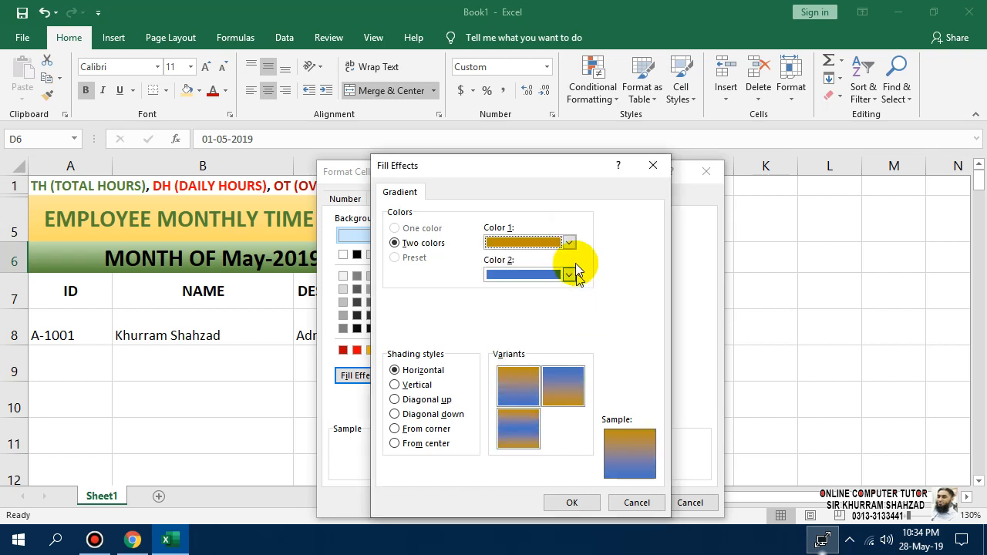
left_click(570, 243)
left_click(583, 314)
left_click(569, 275)
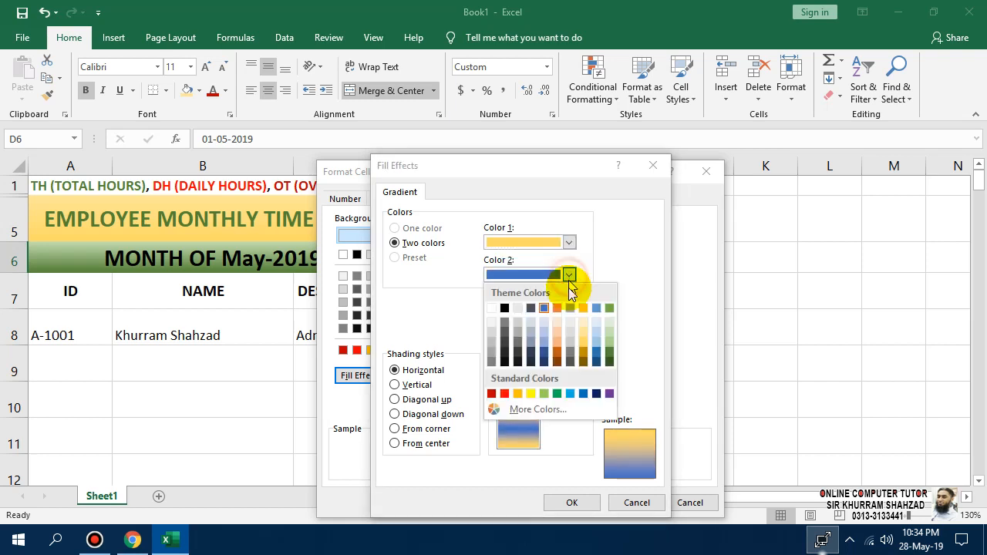
left_click(581, 340)
left_click(571, 502)
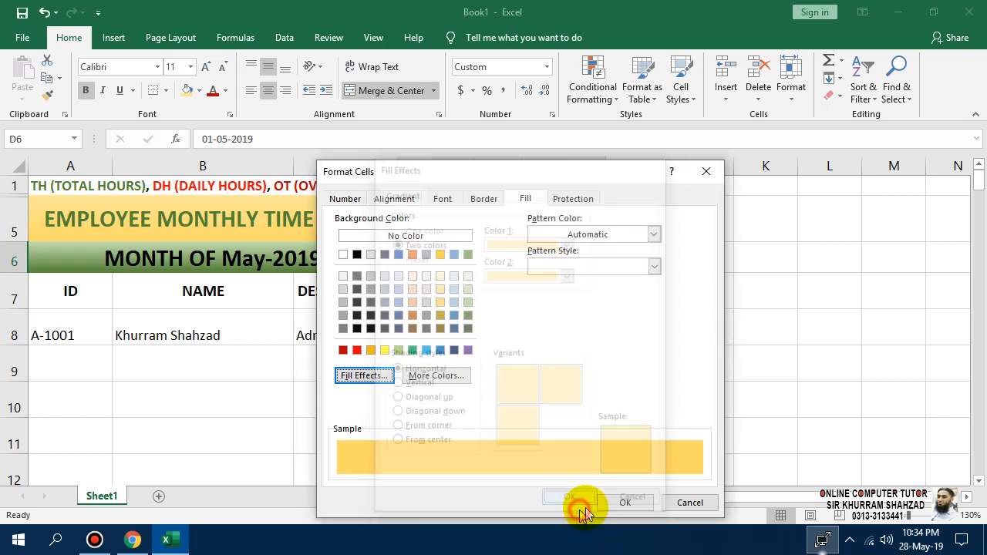
left_click(621, 504)
left_click(586, 396)
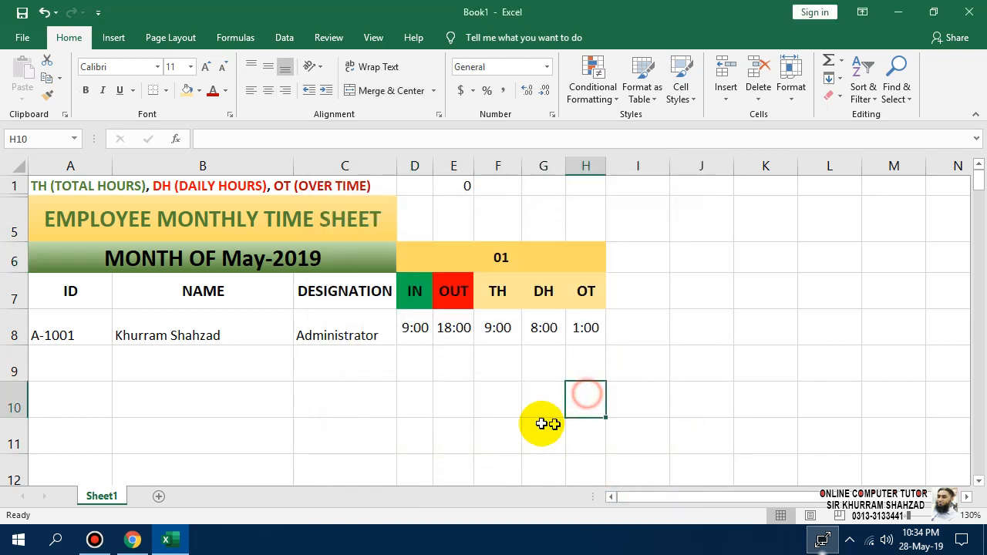
Redo the date cell's gradient with light orange as Color 1 and dark orange as Color 2.
right_click(538, 261)
left_click(595, 454)
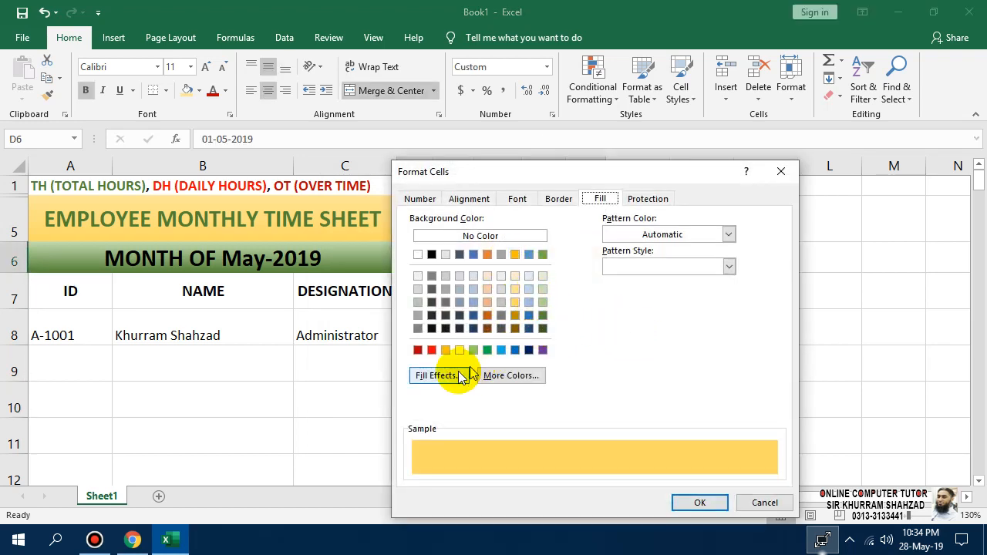
left_click(436, 376)
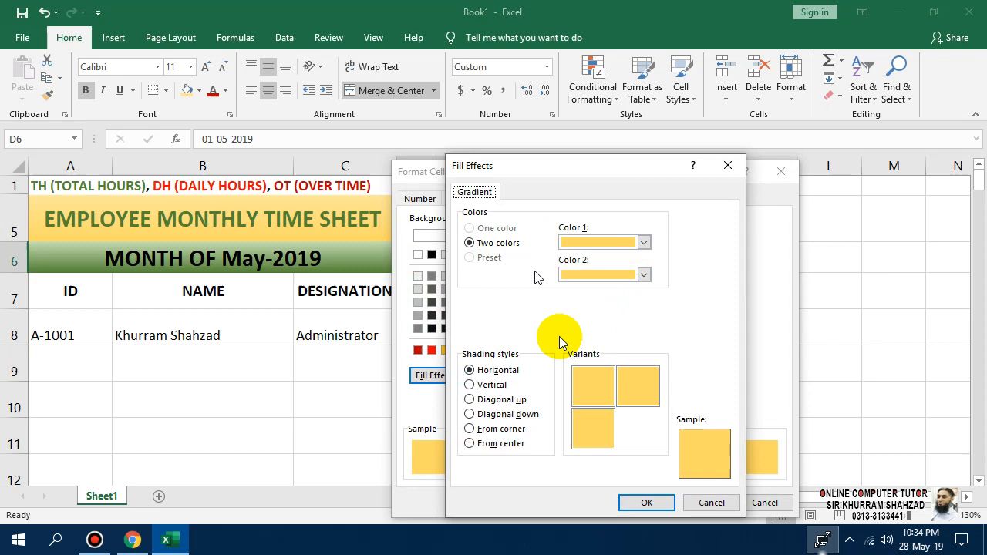
left_click(695, 502)
left_click(437, 376)
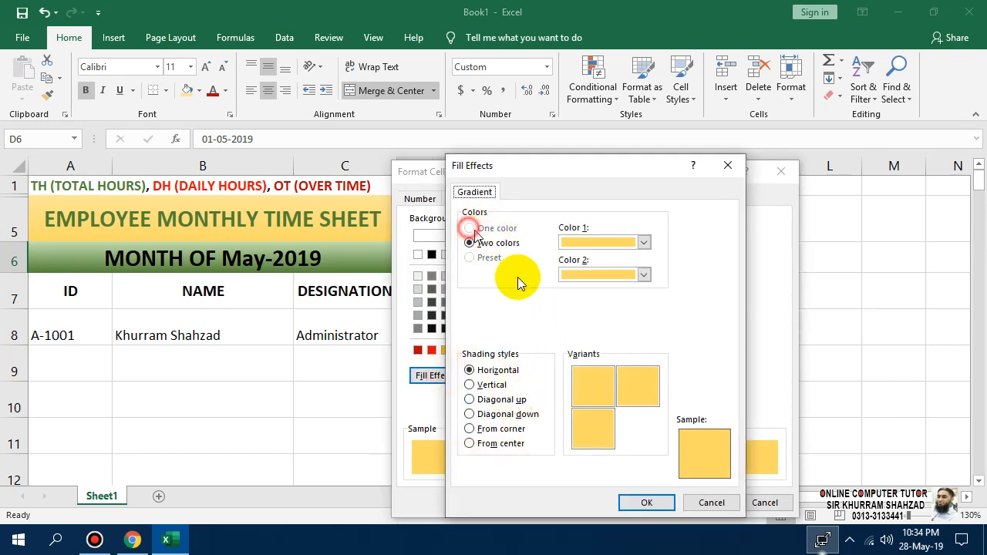
left_click(643, 242)
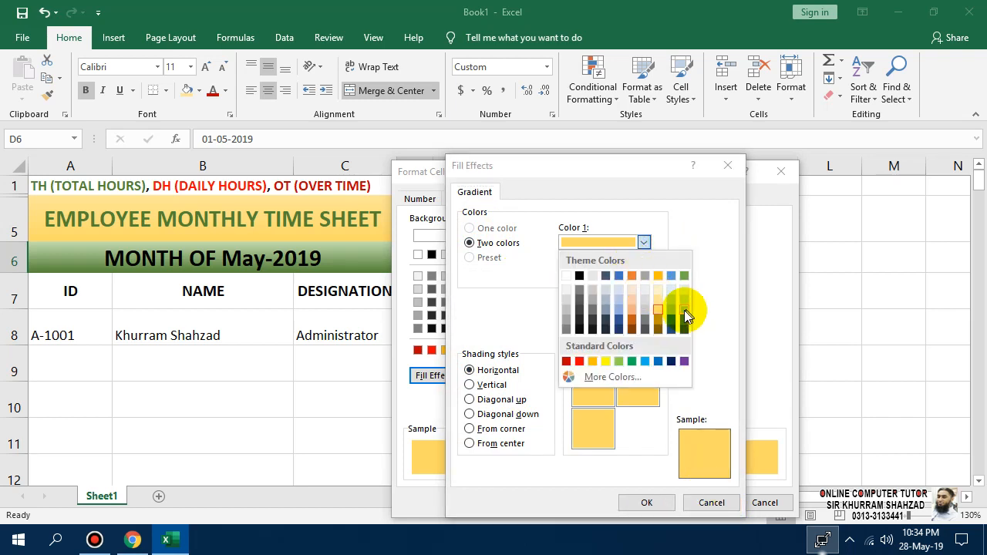
left_click(631, 310)
left_click(645, 275)
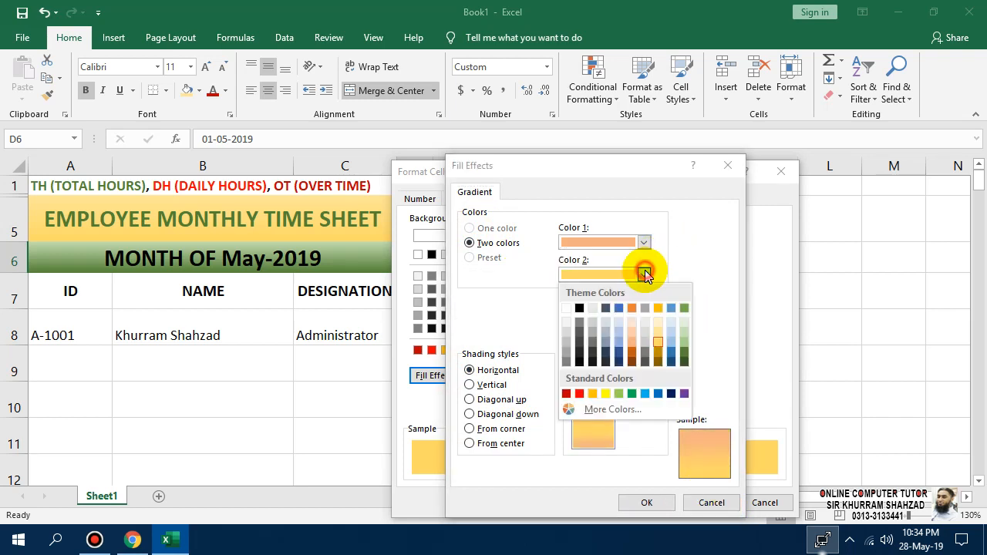
left_click(634, 348)
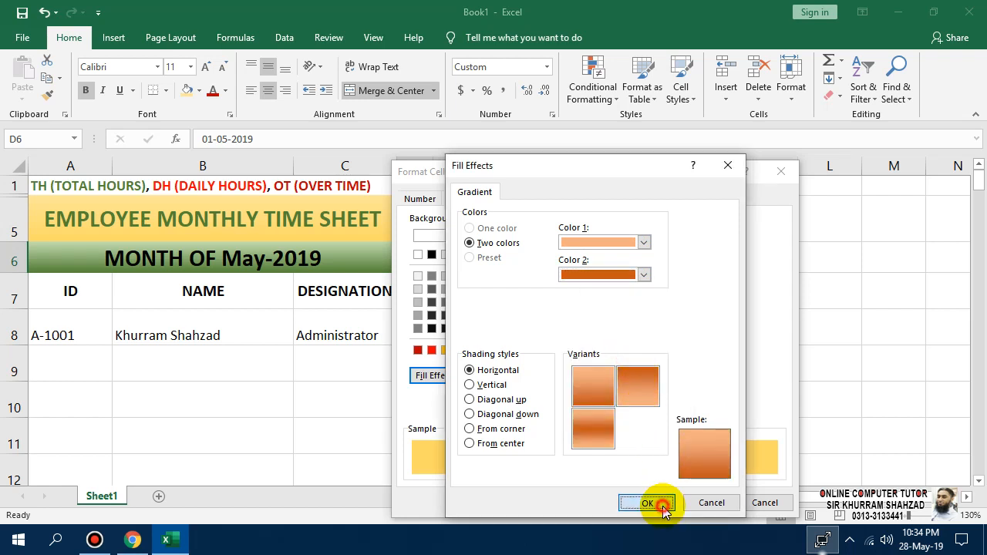
left_click(663, 503)
left_click(694, 499)
left_click(607, 398)
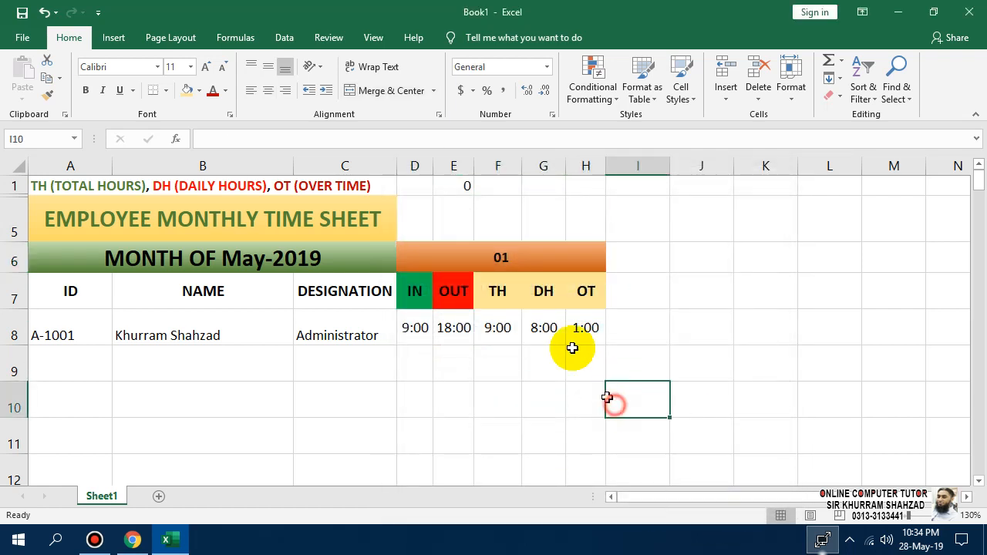
left_click(540, 255)
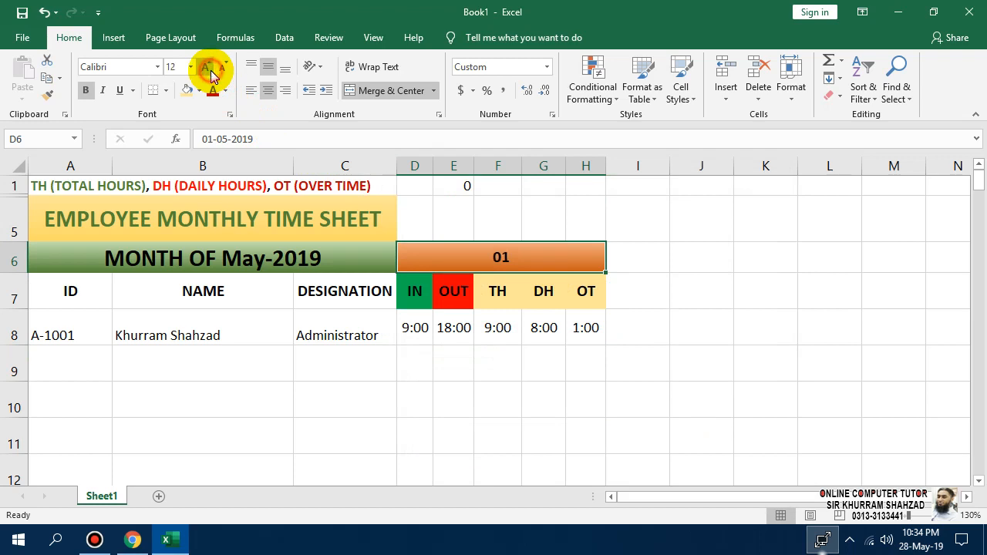
Apply All Borders to A7:H8 and a border around the merged day 01 header D6.
left_click(508, 393)
left_click_drag(465, 269, 258, 319)
left_click_drag(70, 292, 572, 331)
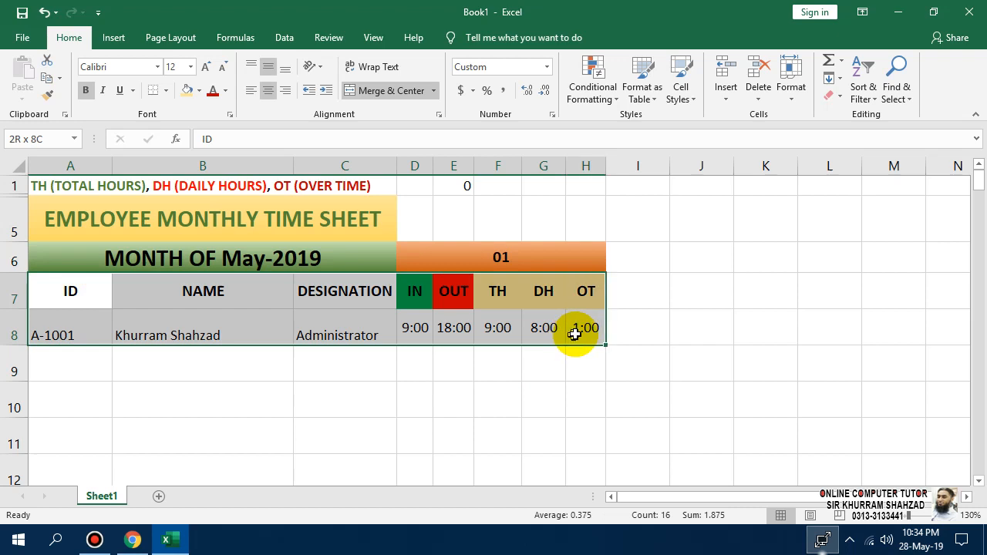
left_click(166, 91)
left_click(183, 221)
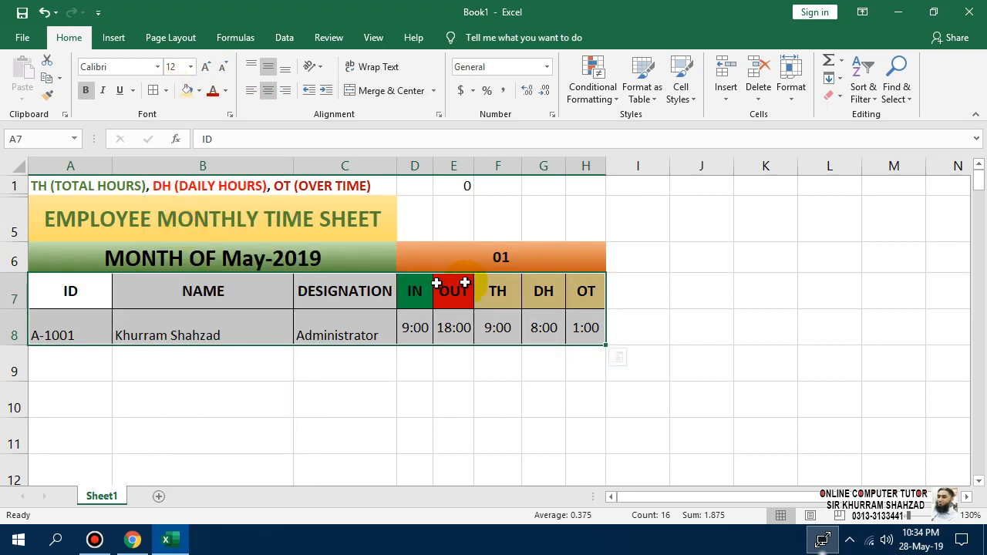
left_click(436, 247)
left_click(155, 90)
left_click(405, 389)
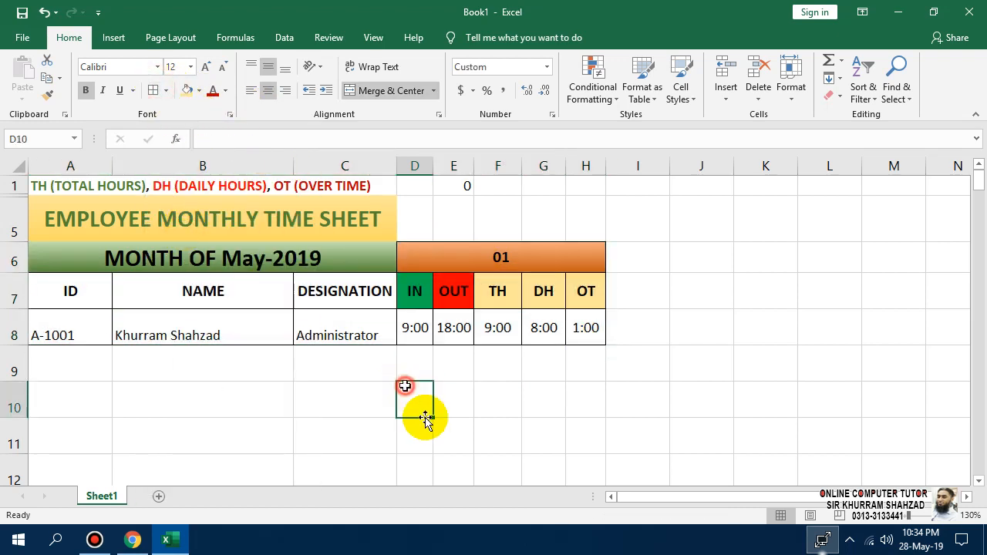
left_click(501, 253)
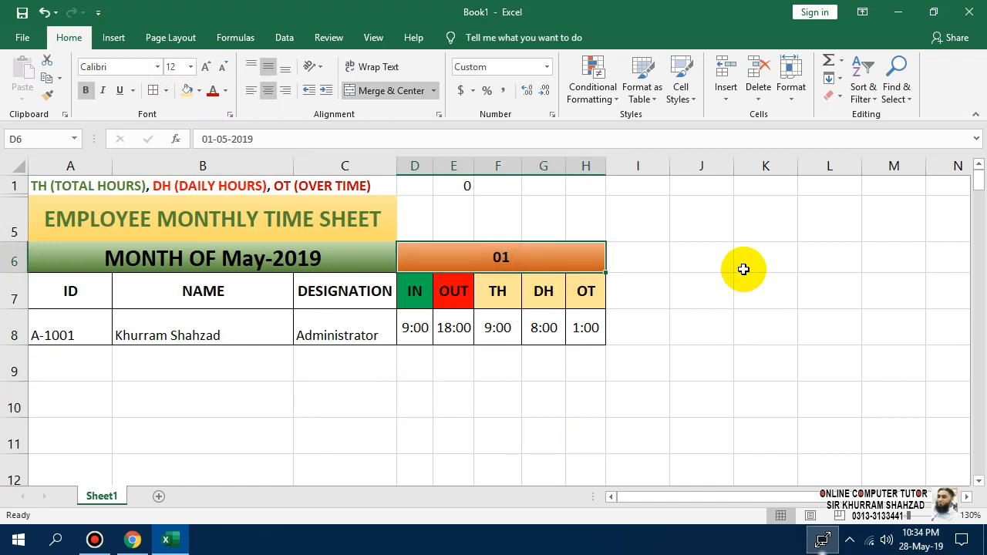
Copy the day 01 block D6:H8 and paste it at I6, then undo that paste.
key("shift+Down")
key("shift+Down")
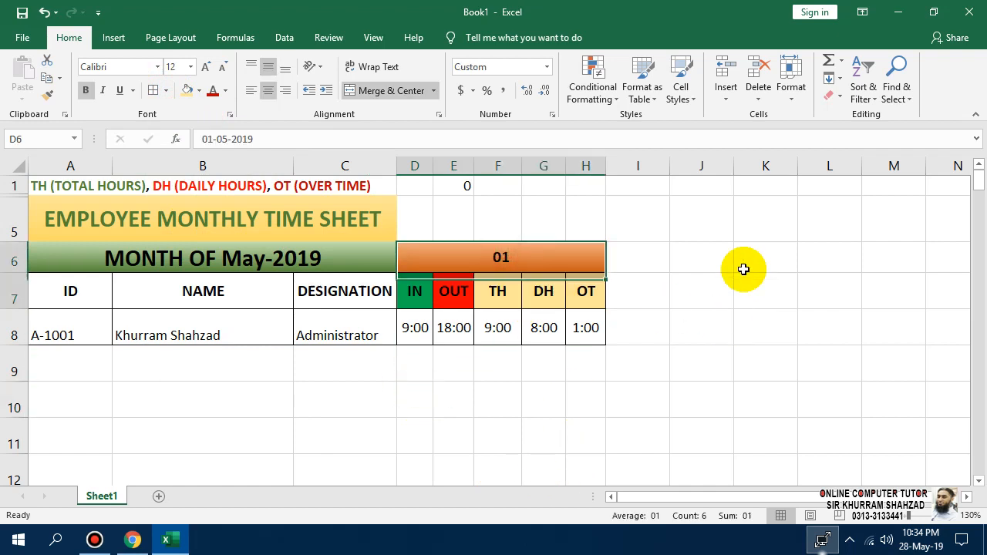
key("ctrl+c")
key("Right")
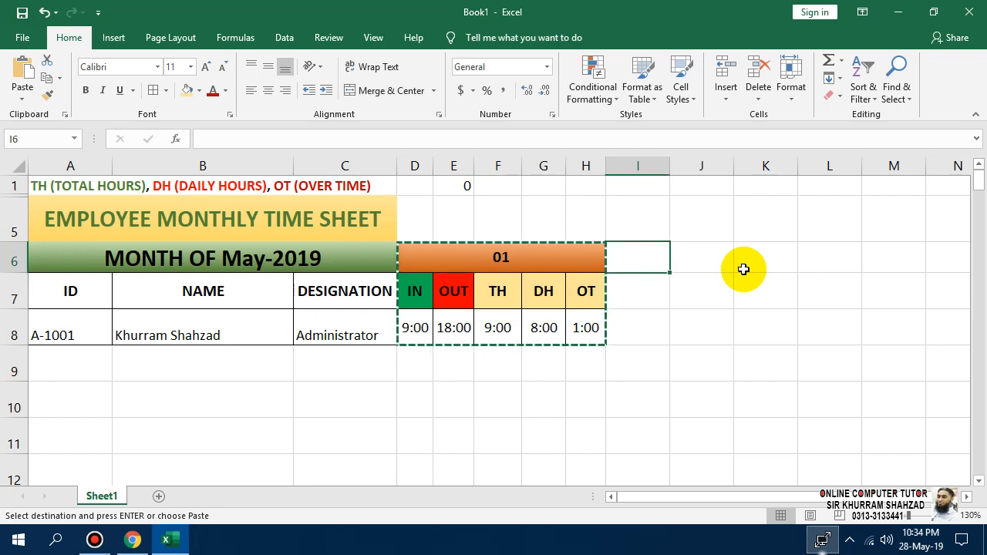
key("ctrl+v")
key("Right")
key("Right")
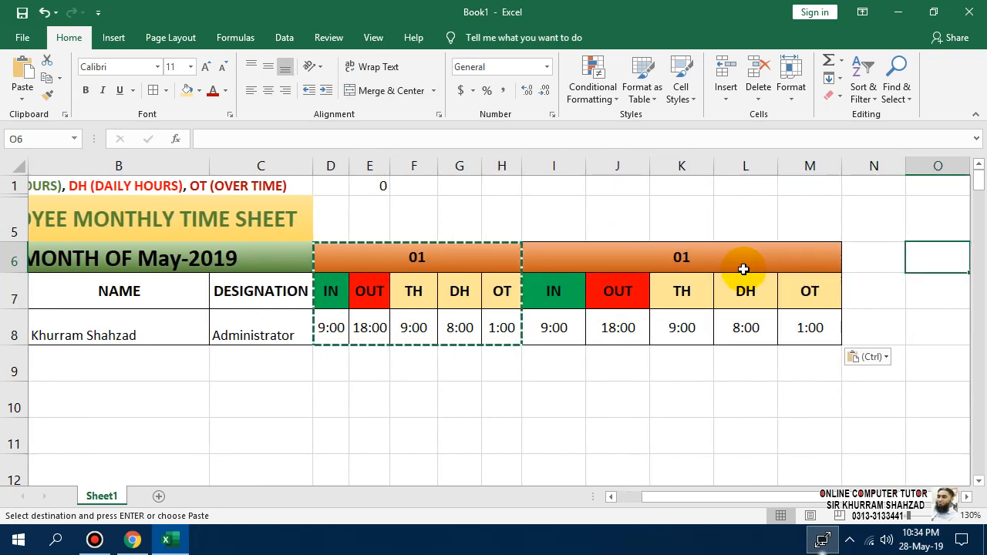
key("ctrl+z")
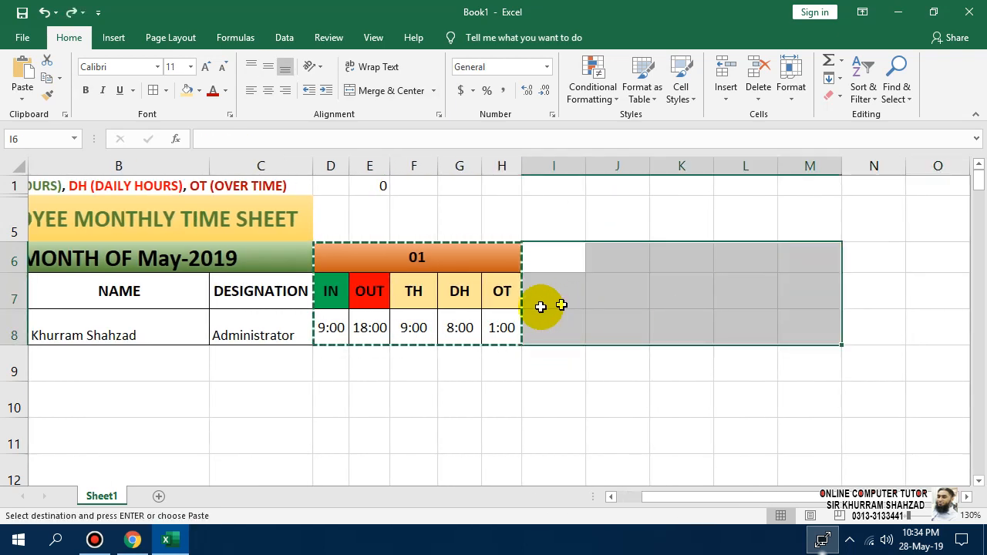
Paste the day block at I6 and N6, keeping source column widths.
left_click(374, 259)
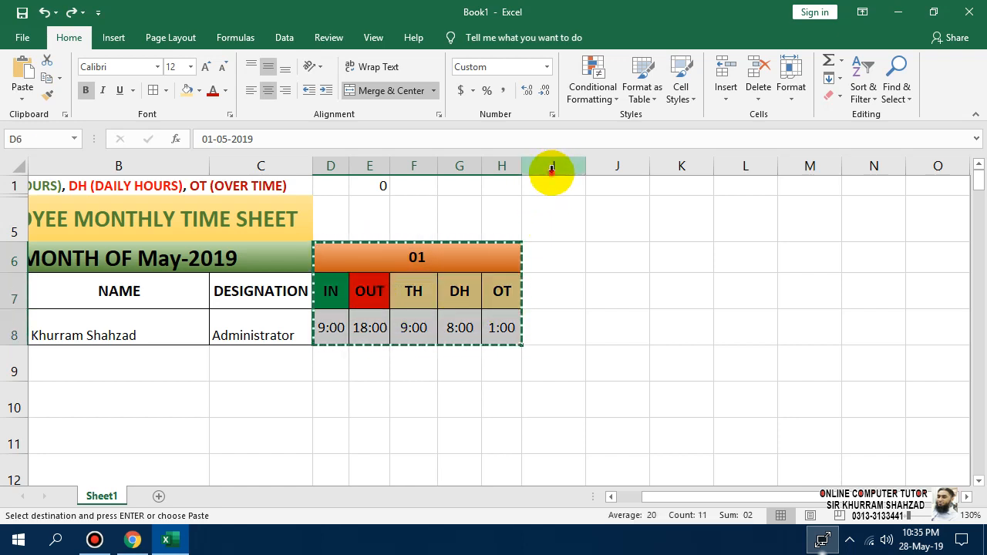
left_click_drag(551, 168, 729, 175)
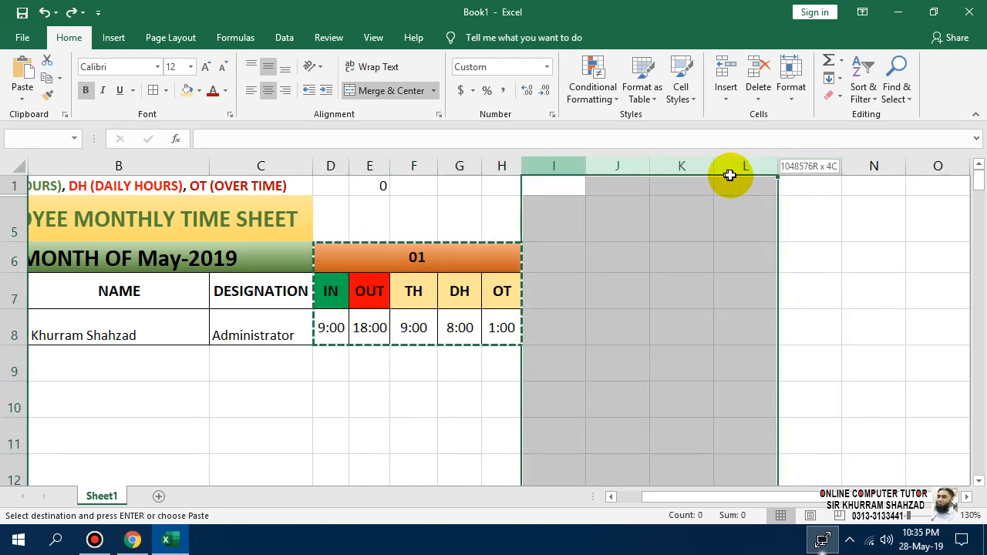
left_click(610, 266)
left_click(539, 254)
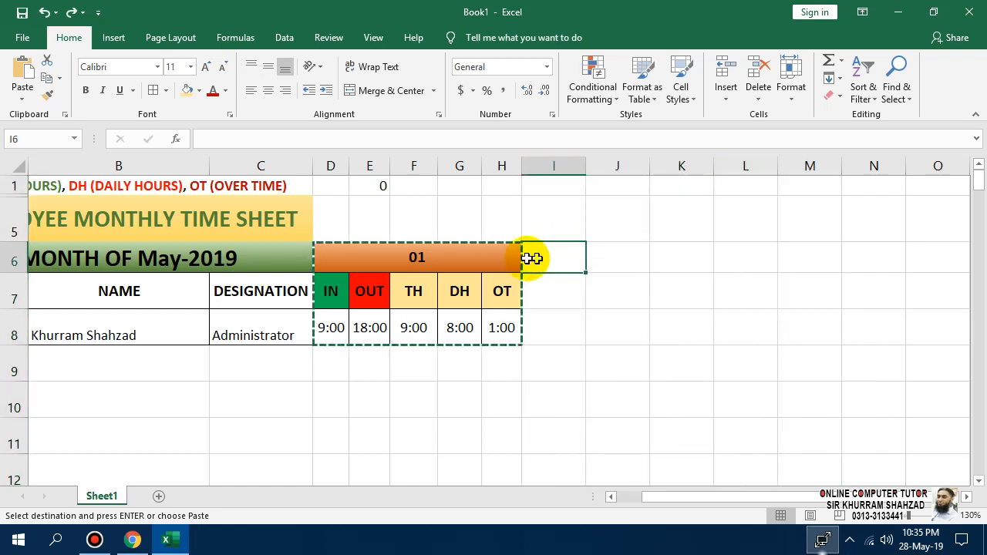
left_click(23, 99)
left_click(48, 166)
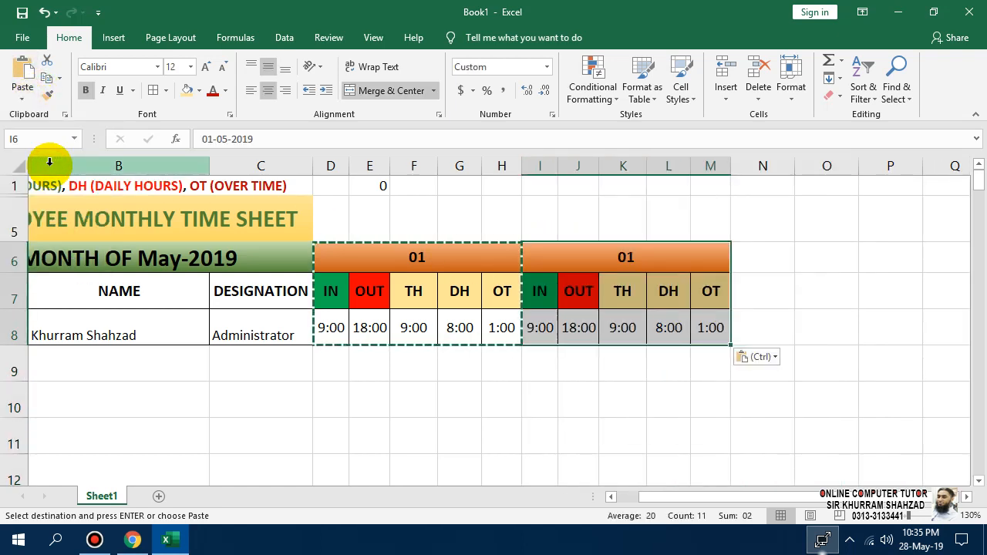
left_click(754, 257)
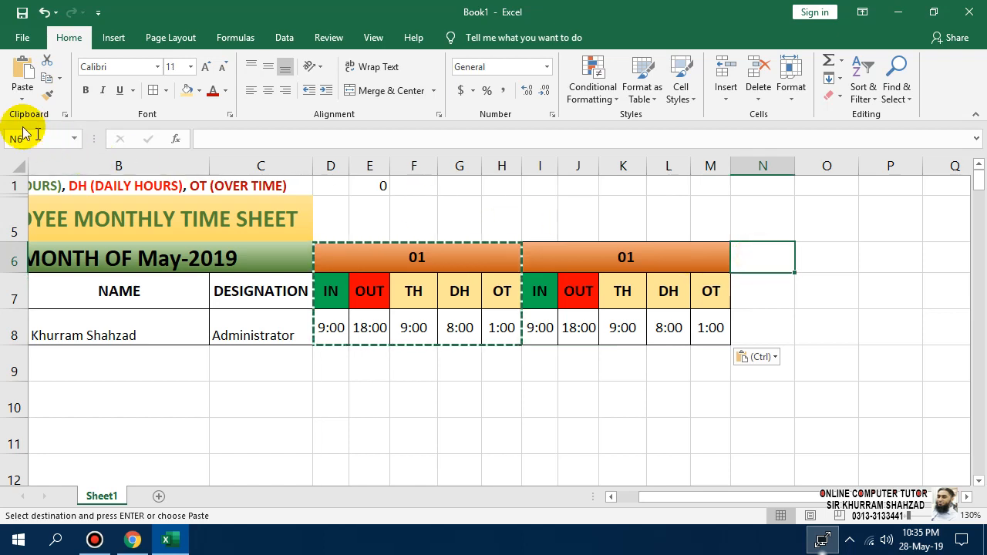
left_click(24, 101)
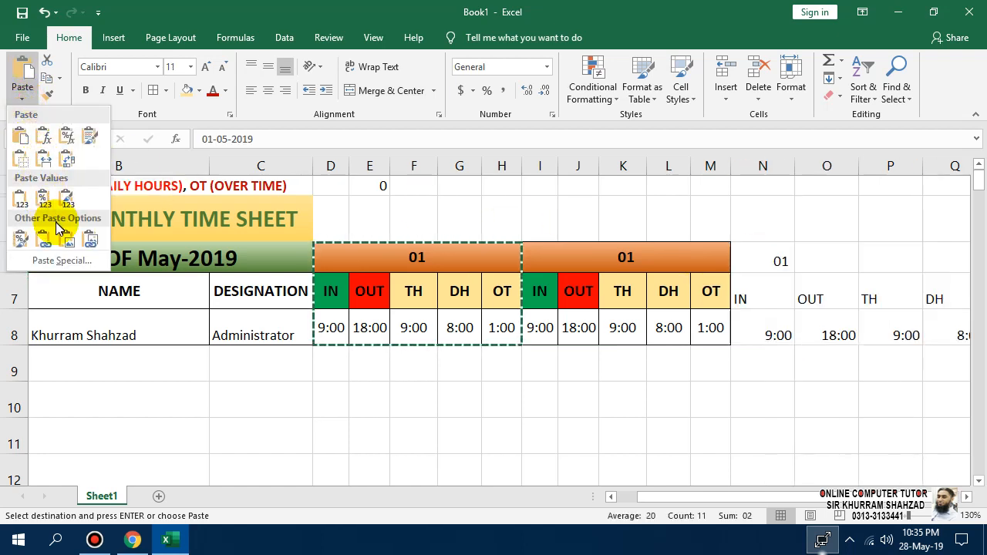
left_click(43, 160)
left_click(574, 463)
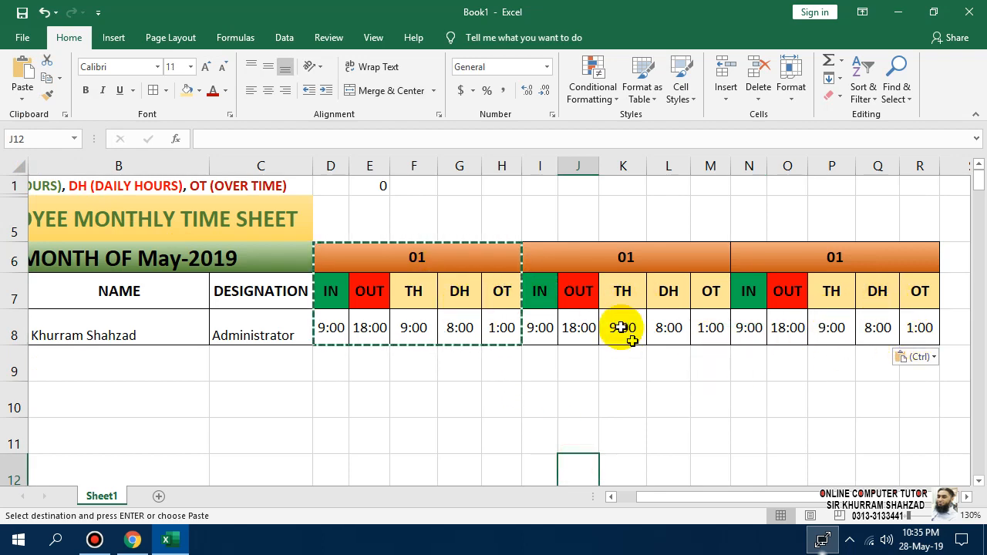
left_click(892, 516)
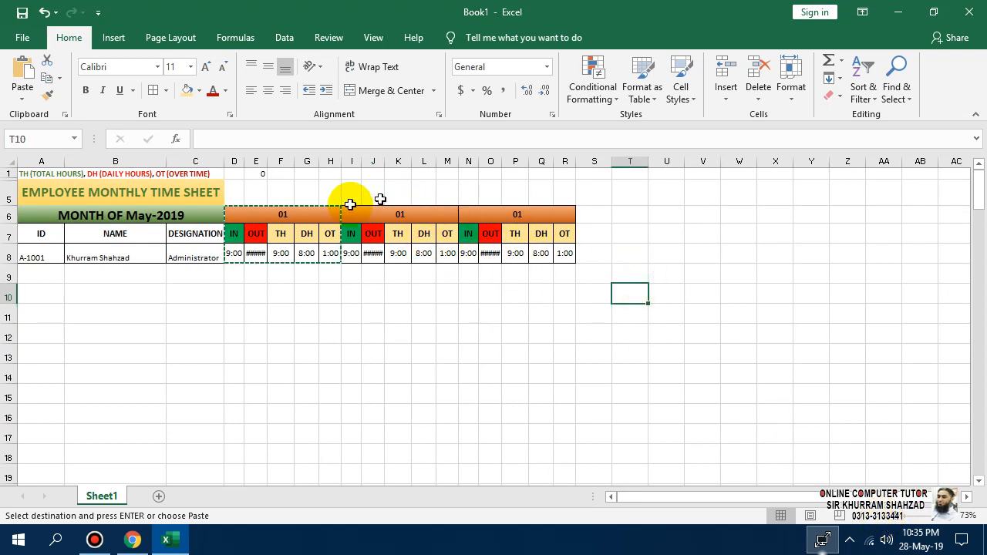
Number the second and third day headers 02 and 03 with the fill handle.
left_click(398, 213)
left_click(282, 213)
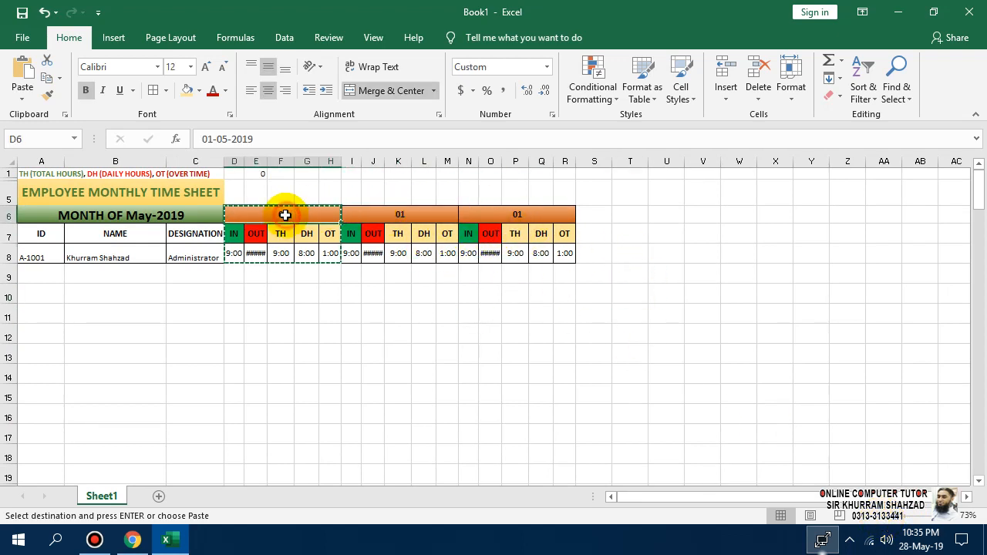
key("Escape")
left_click_drag(341, 225, 576, 225)
left_click(542, 314)
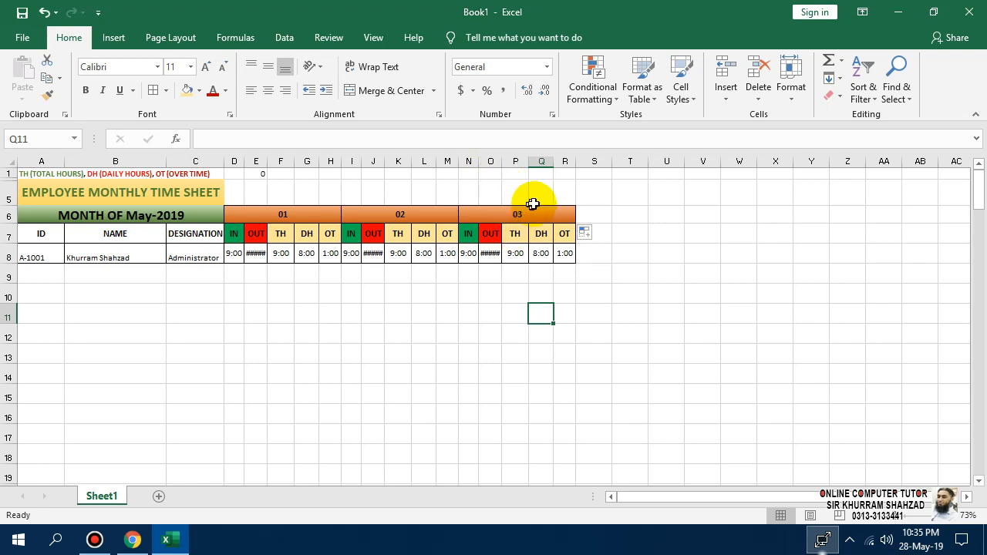
Paste the three day blocks at S6, then all six blocks at AH6, keeping widths.
left_click_drag(532, 204, 282, 257)
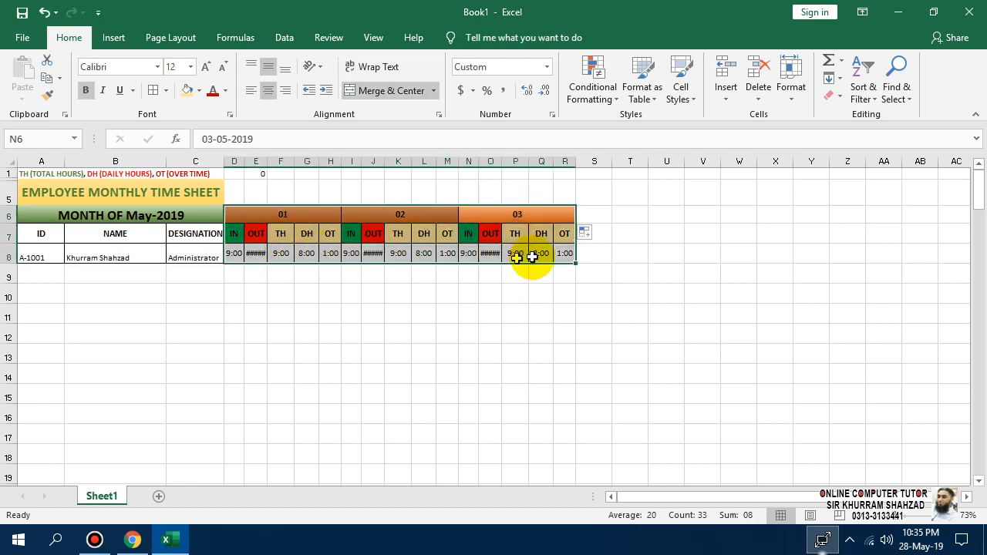
left_click(587, 218)
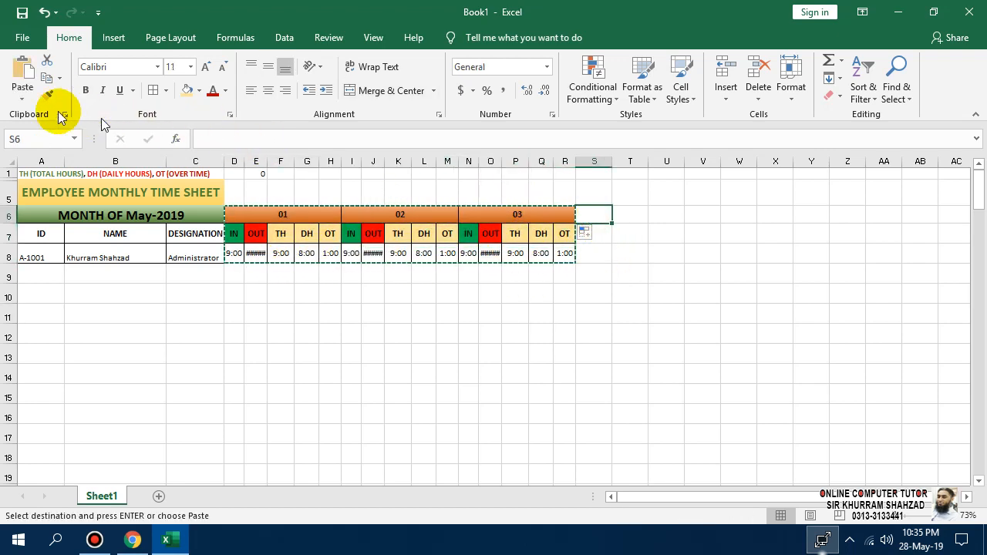
left_click(22, 91)
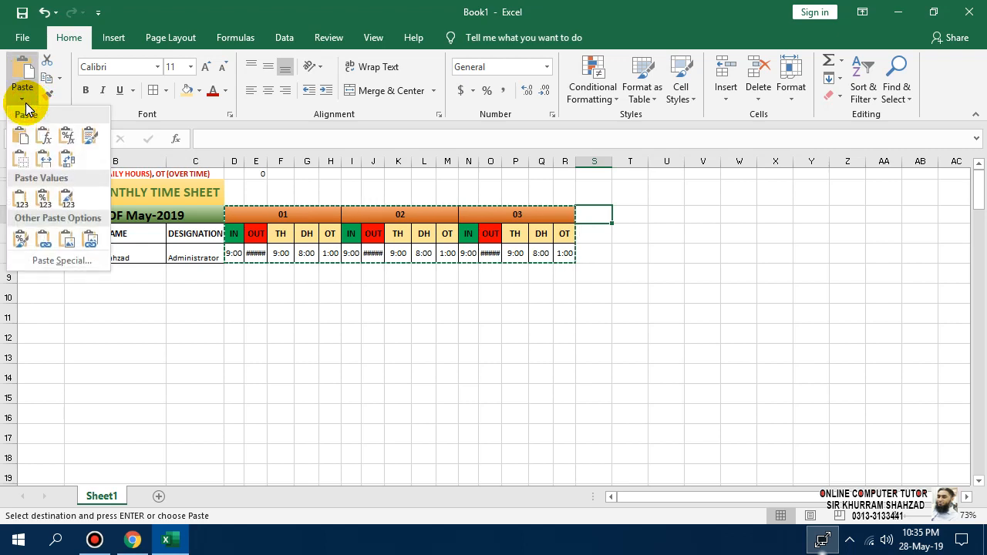
left_click(44, 158)
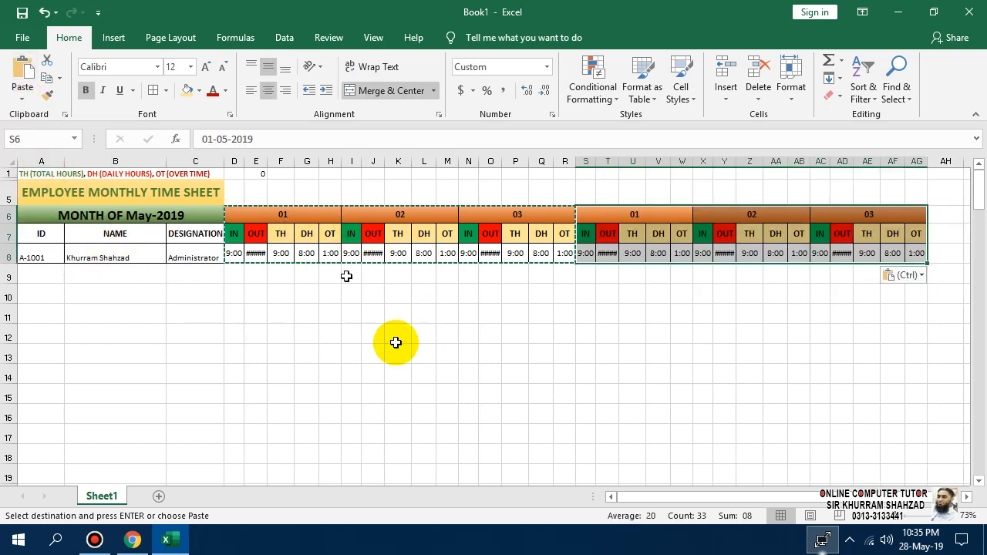
left_click_drag(269, 210, 921, 257)
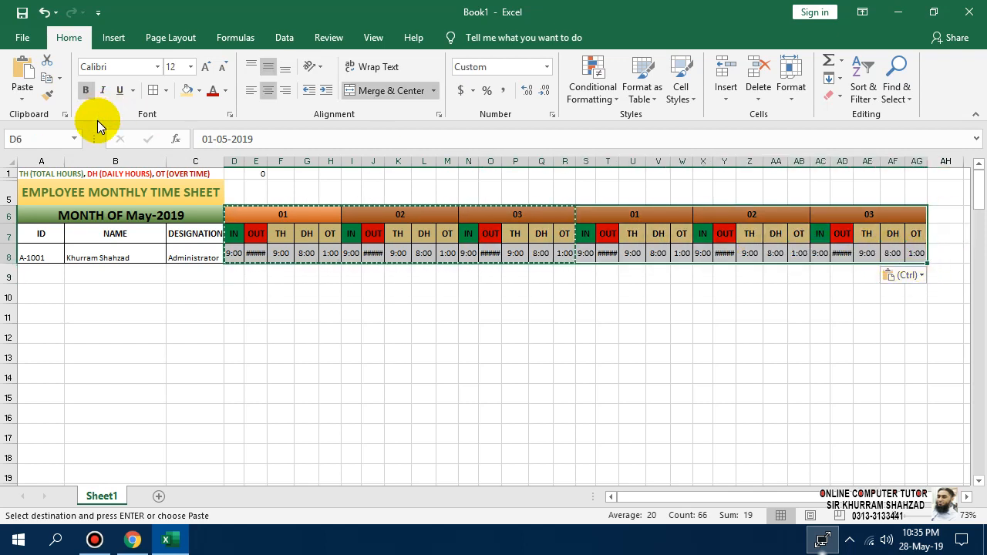
left_click_drag(636, 497, 809, 500)
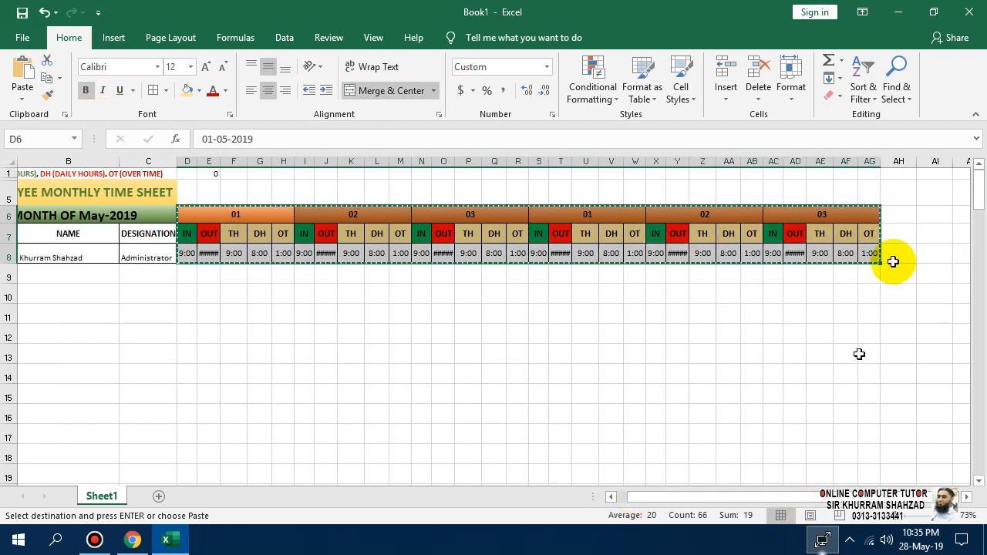
left_click(902, 210)
left_click(26, 99)
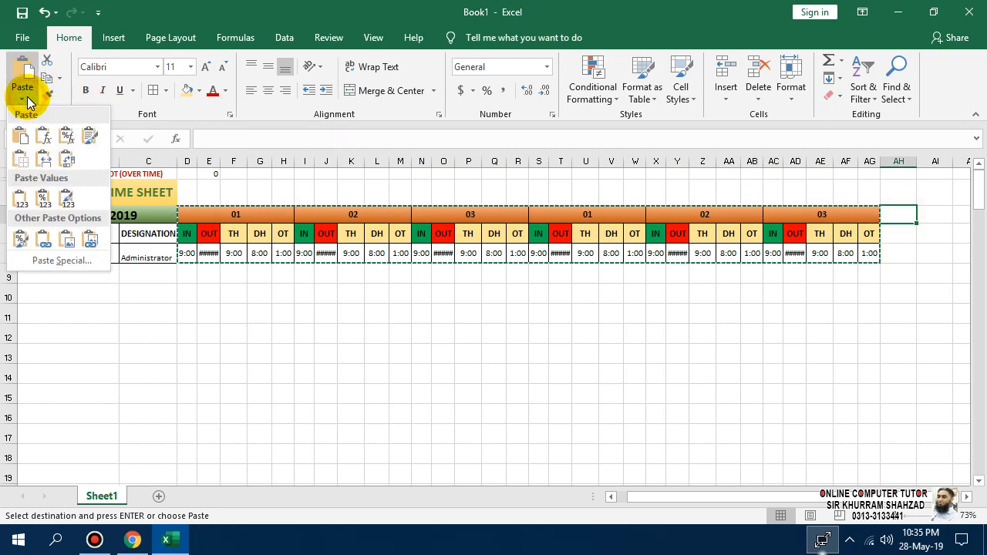
left_click(44, 159)
left_click(400, 334)
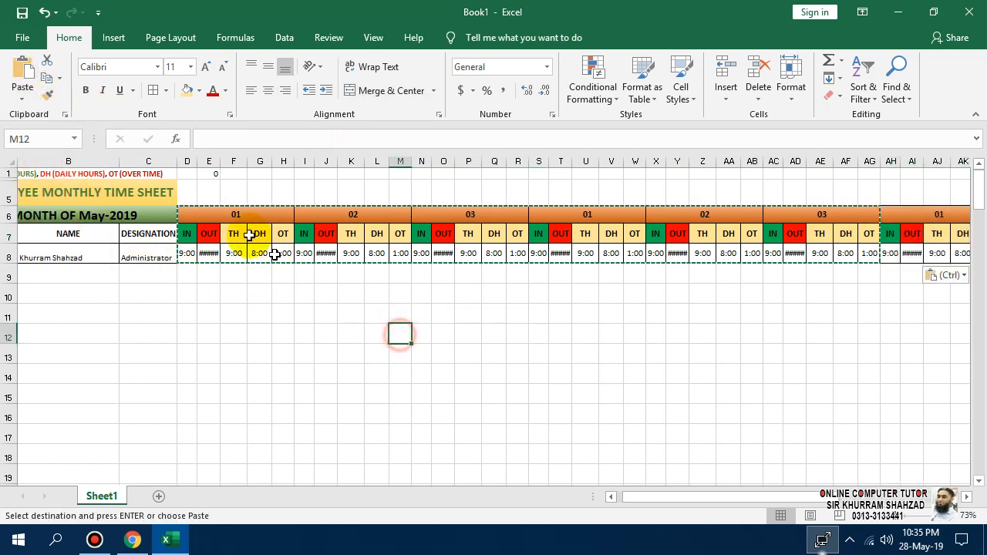
Copy the twelve day blocks and paste them at BL6, keeping widths.
left_click_drag(199, 221, 475, 253)
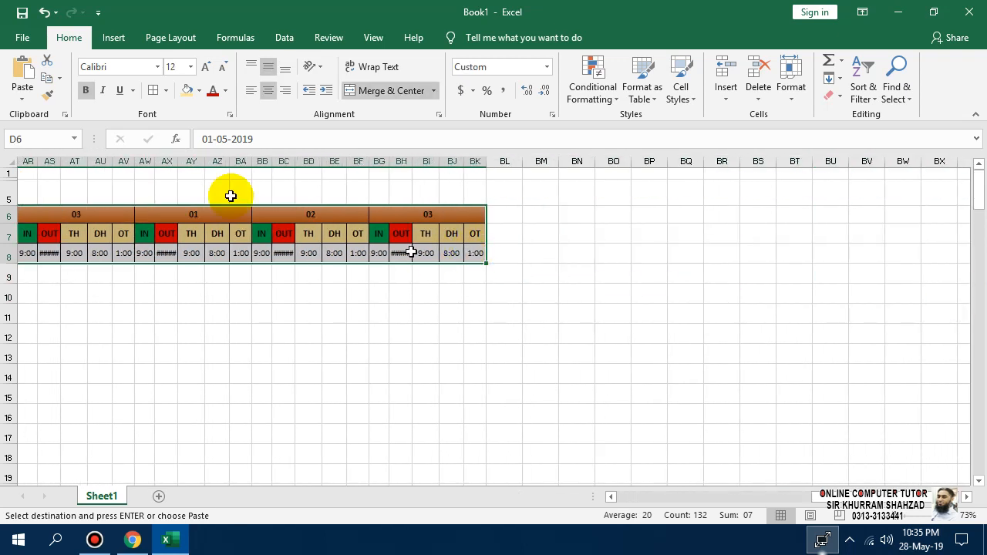
key("ctrl+c")
left_click(504, 215)
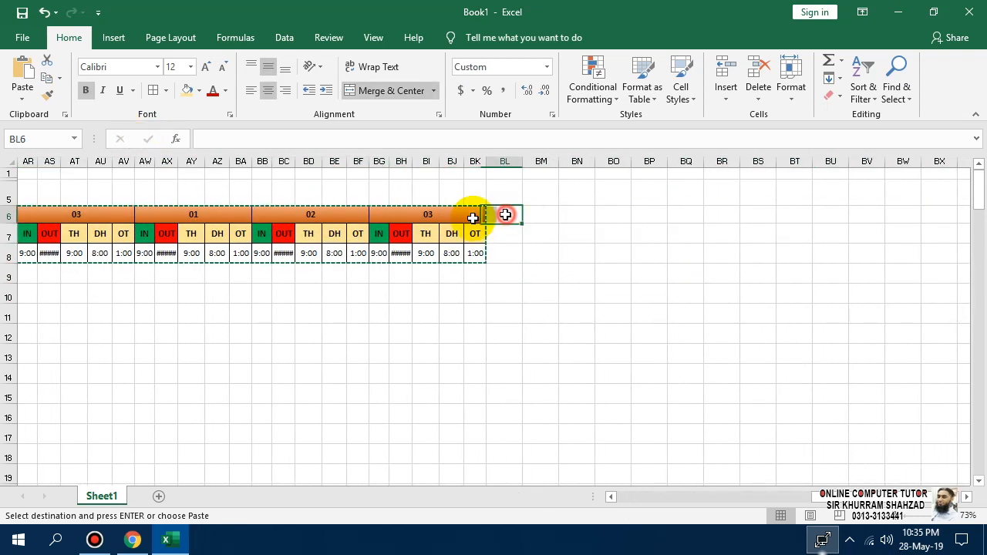
left_click(16, 99)
left_click(42, 157)
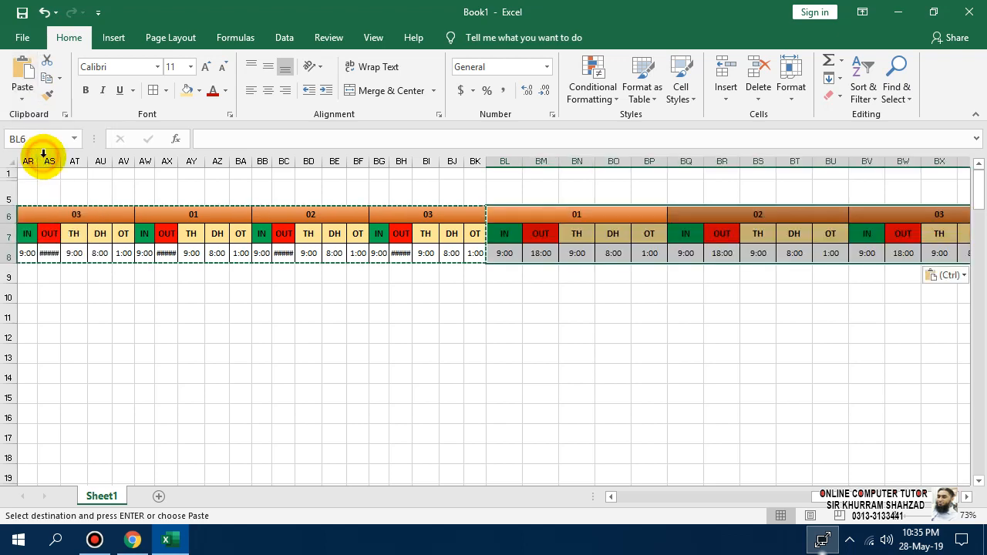
left_click_drag(744, 500, 967, 498)
Paste the day blocks again at DT6 and further right, then clear the copy marquee.
left_click(759, 214)
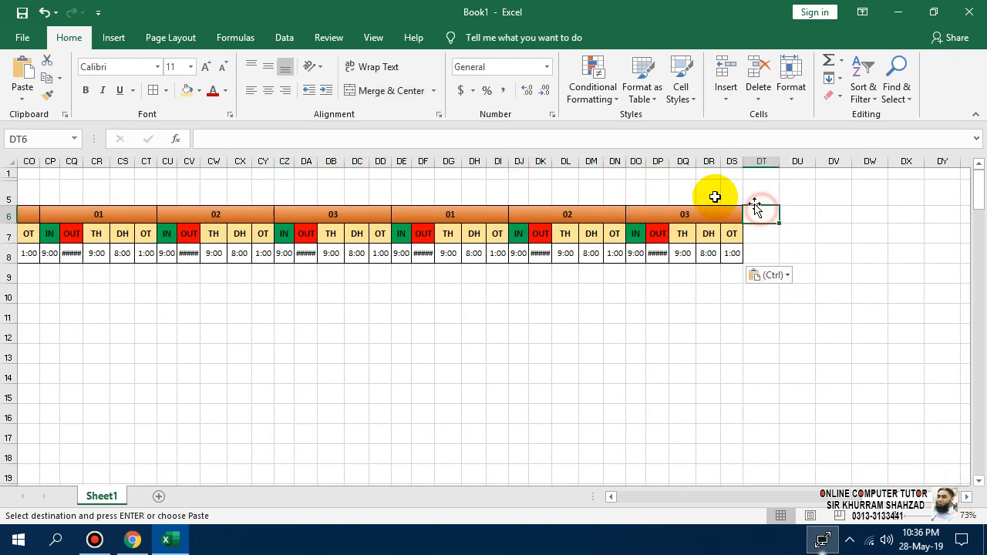
left_click(23, 110)
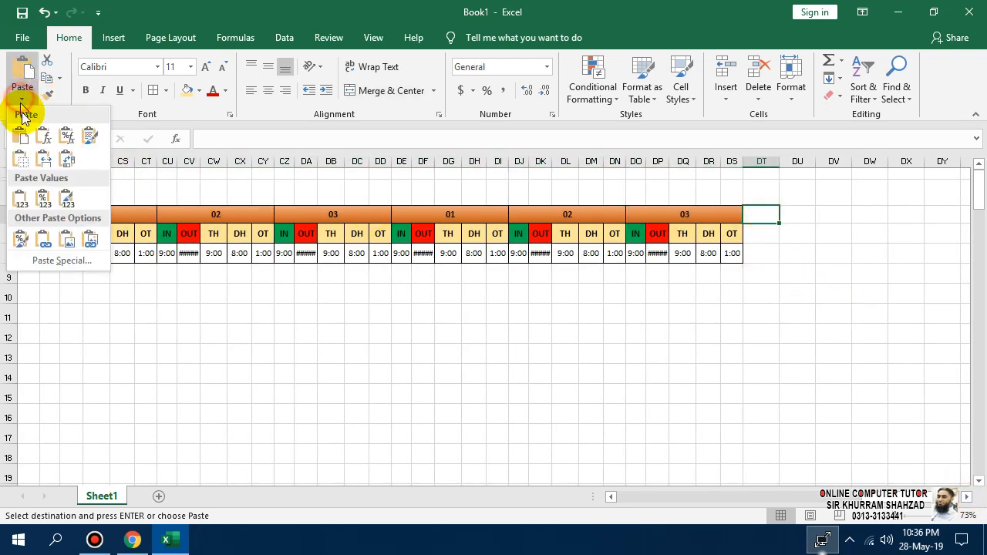
left_click(39, 159)
left_click_drag(864, 496, 977, 489)
left_click(968, 498)
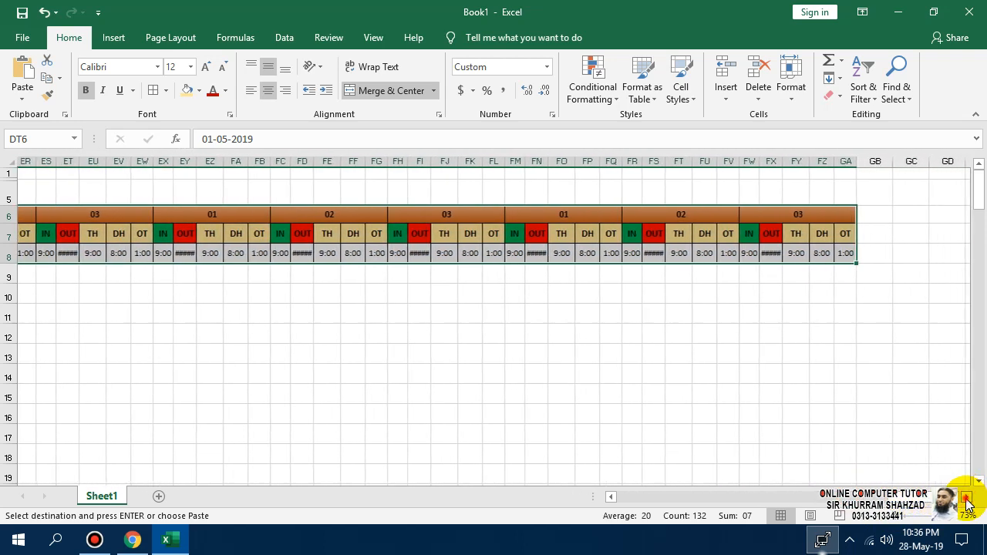
left_click(846, 220)
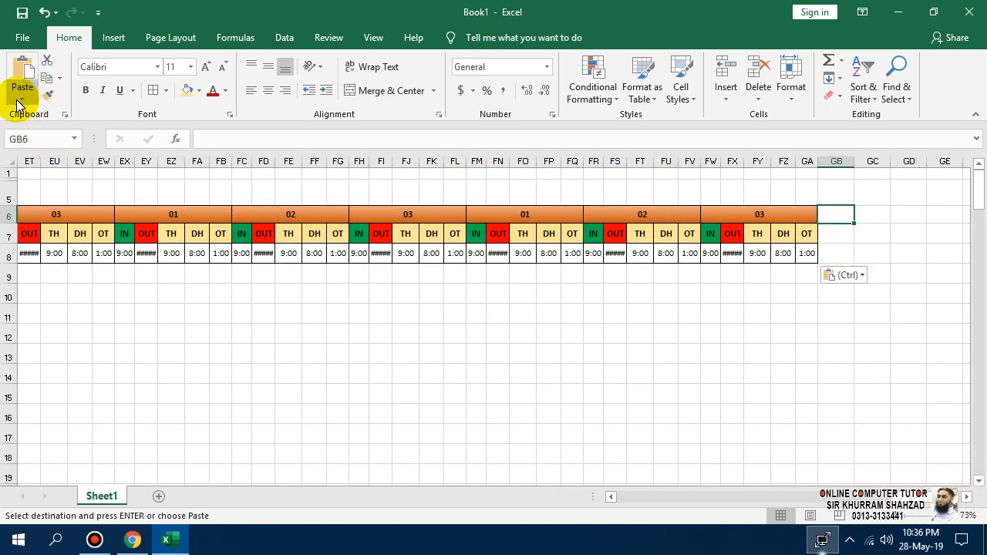
left_click(20, 99)
left_click(37, 161)
left_click(663, 476)
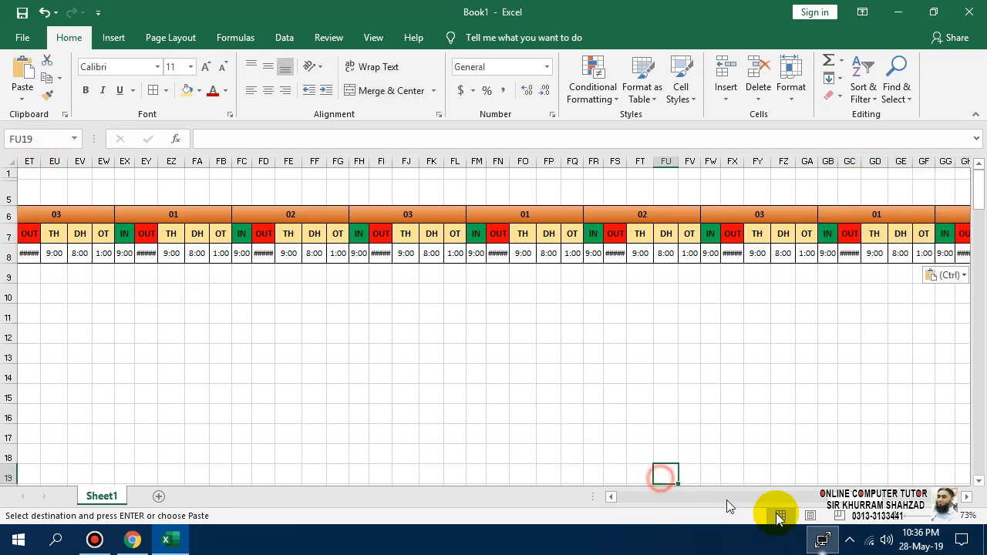
left_click_drag(771, 497, 546, 485)
left_click(700, 372)
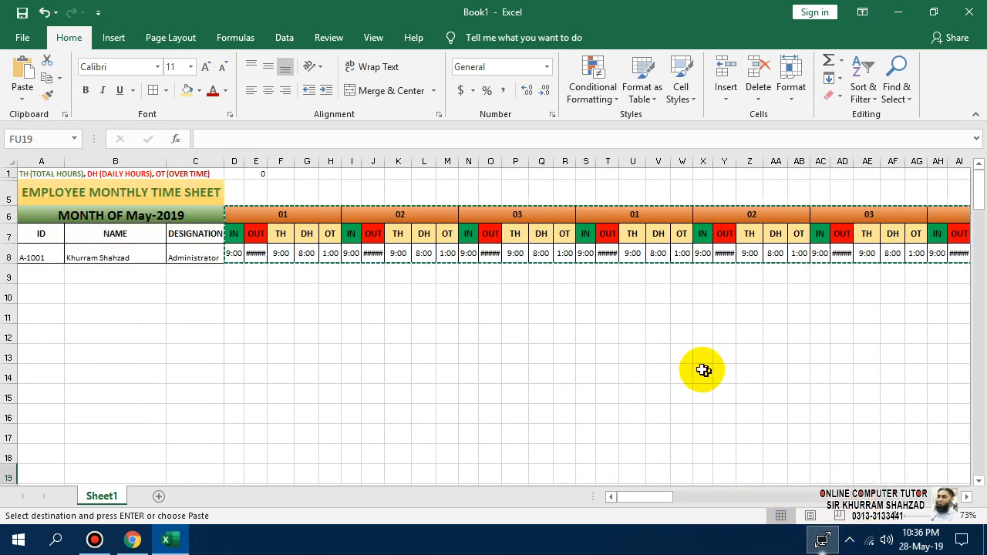
key("Escape")
Fill the day headers across row 6 with the sequence 01 to 31.
left_click(268, 213)
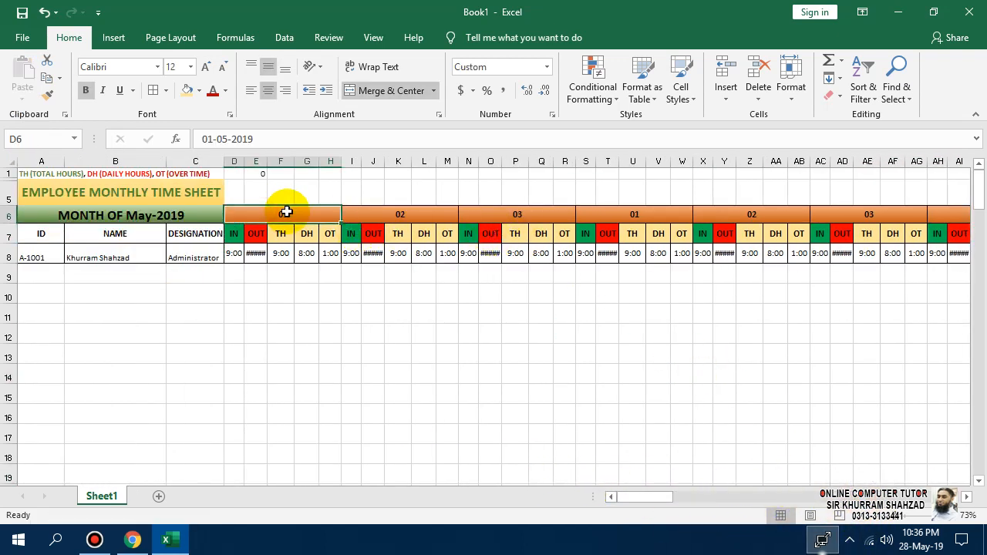
left_click(388, 210)
left_click(319, 221)
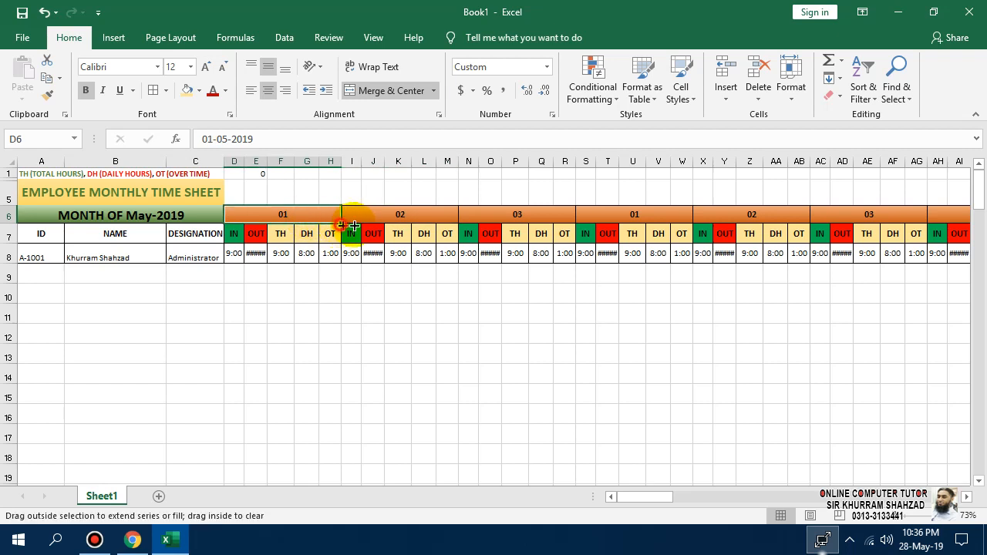
left_click_drag(340, 224, 655, 229)
left_click_drag(727, 235, 641, 222)
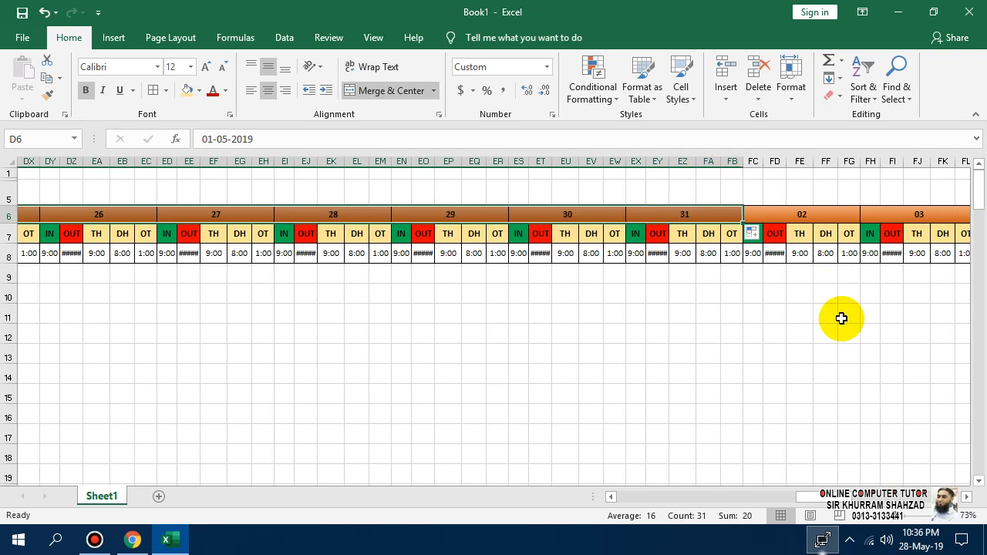
Delete the surplus columns from FC onward beyond day 31.
left_click_drag(754, 163, 983, 179)
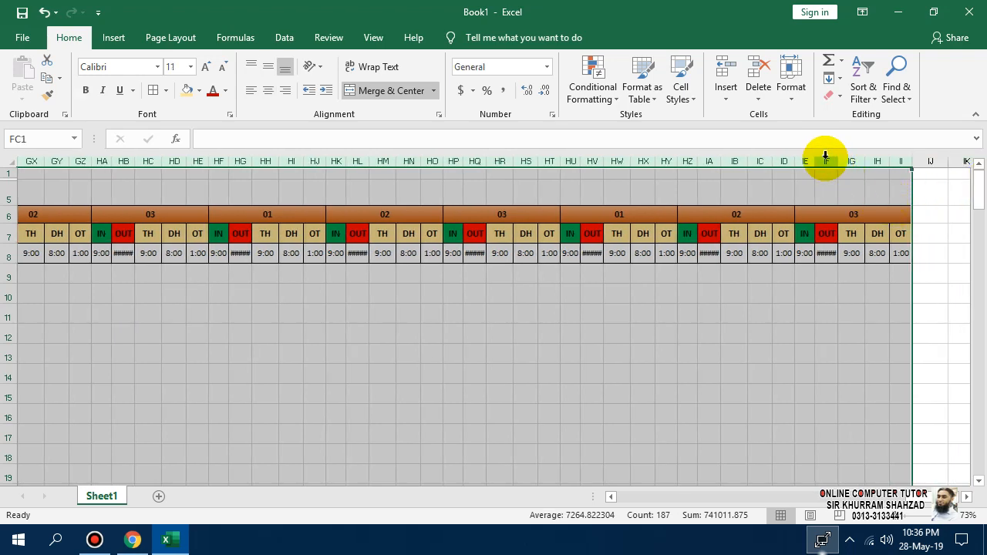
right_click(825, 156)
left_click(865, 285)
left_click(788, 376)
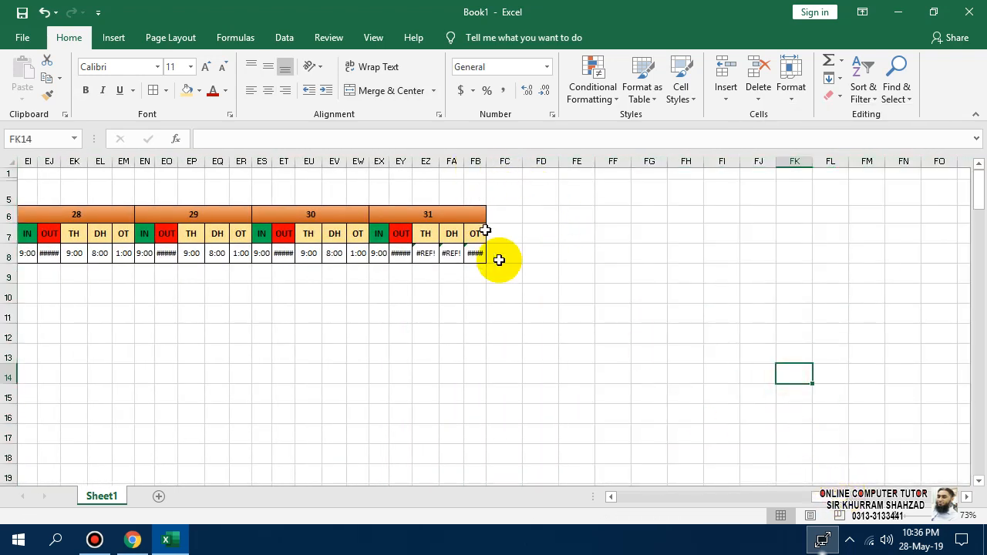
left_click_drag(837, 499, 590, 503)
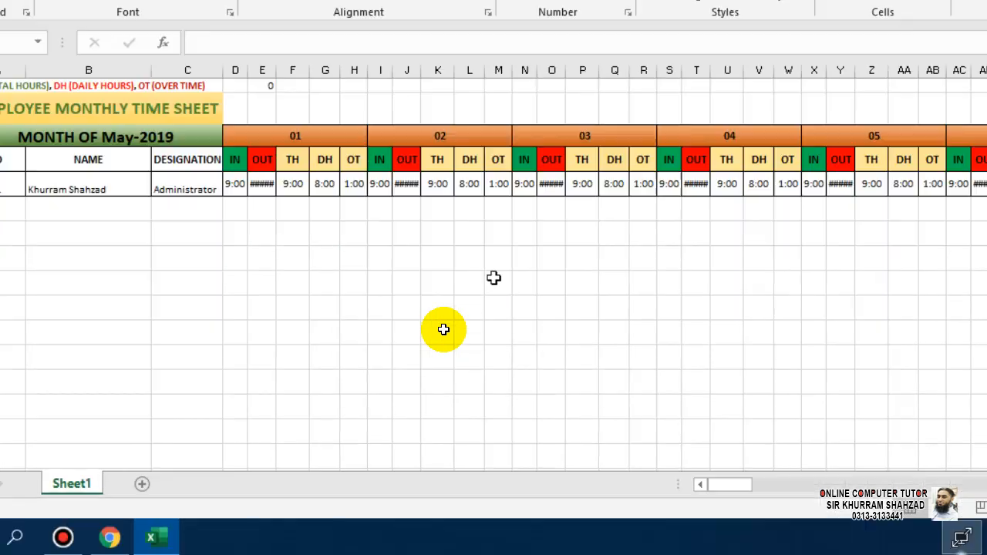
At 100% zoom, paste day 30's times from ES8:EW8 into EX8 over the #REF! errors.
scroll(730, 337, "down", 4)
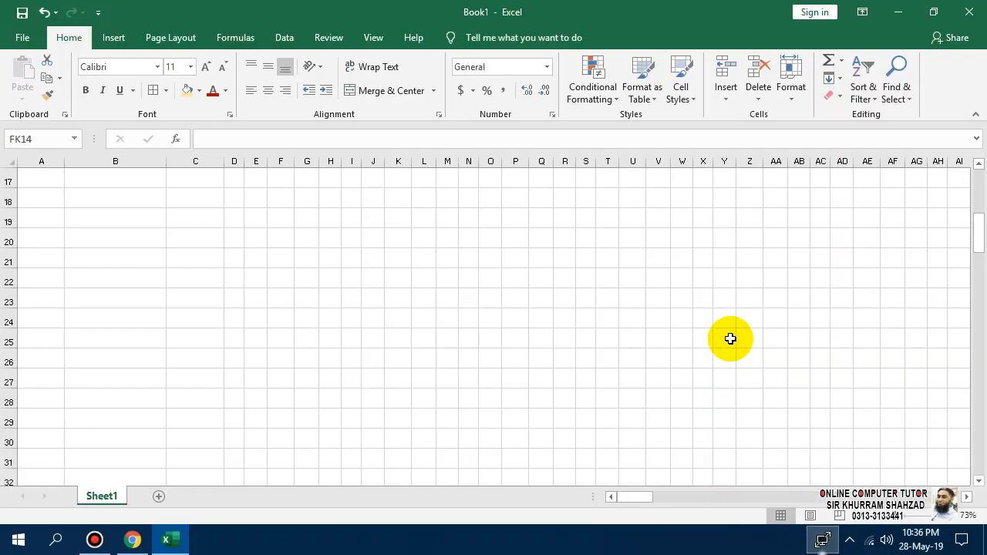
scroll(537, 304, "up", 5)
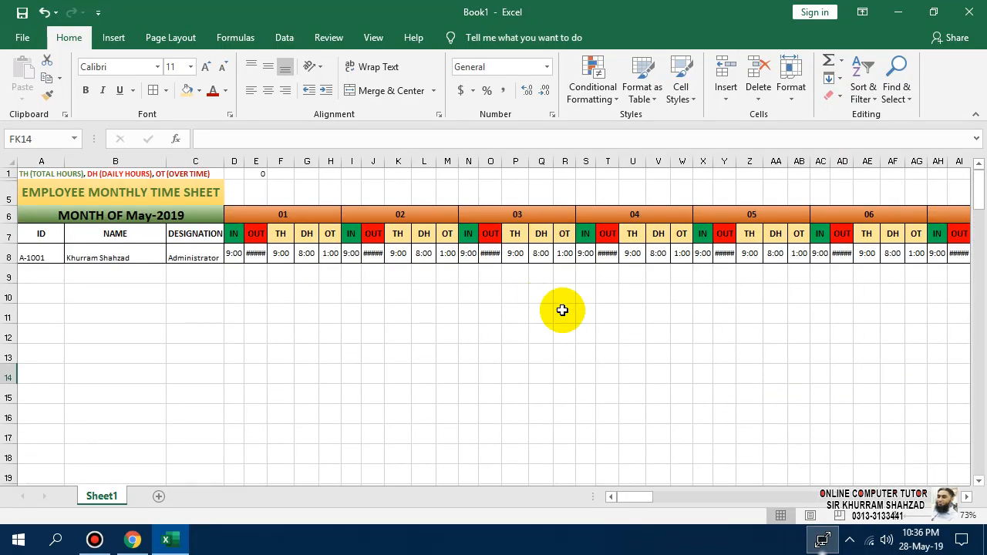
left_click(632, 471)
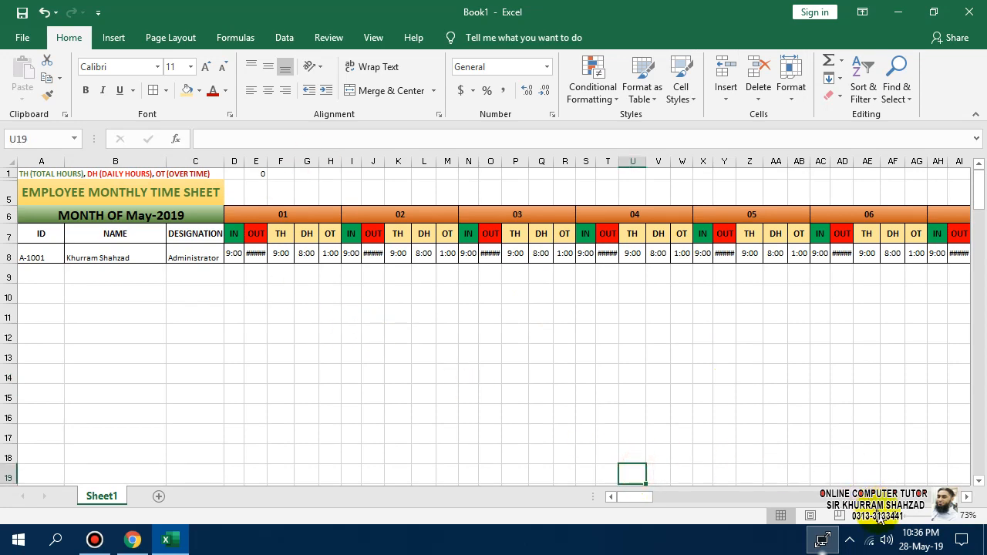
left_click(905, 518)
scroll(780, 438, "up", 3)
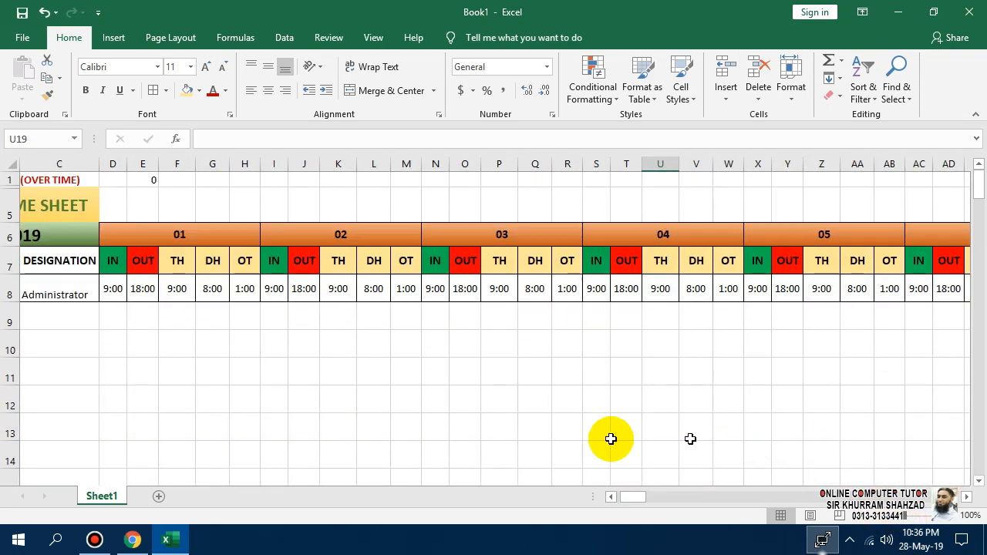
left_click_drag(626, 503, 805, 503)
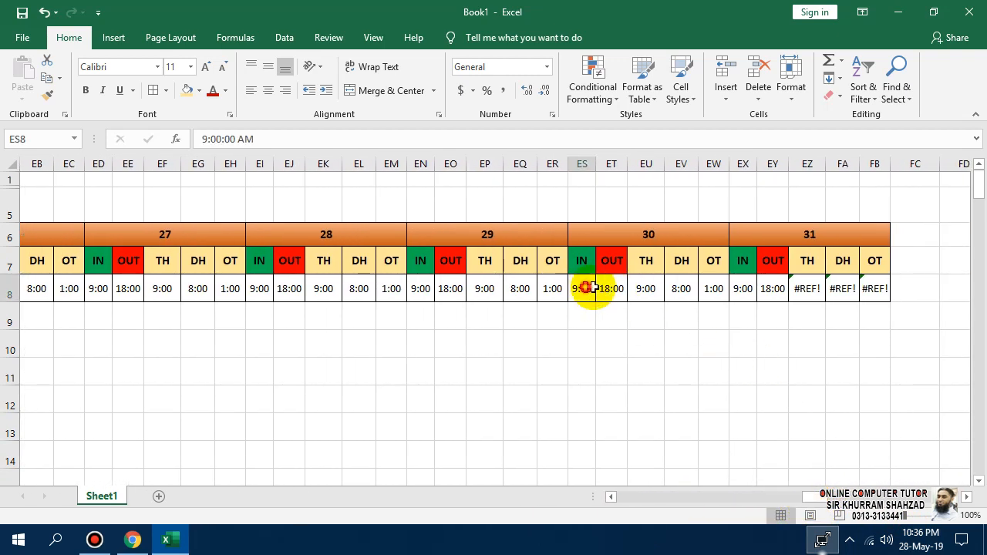
left_click_drag(591, 288, 718, 289)
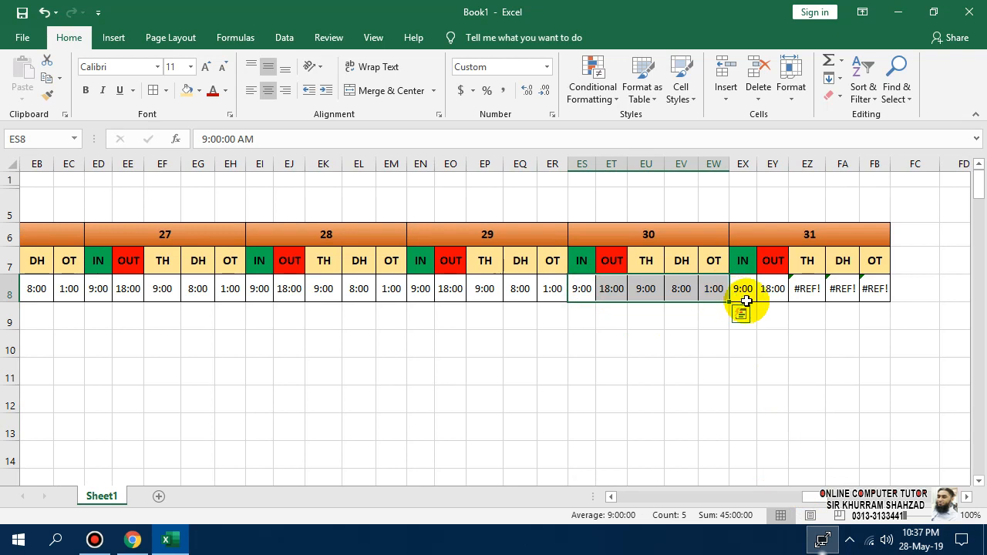
left_click(746, 289)
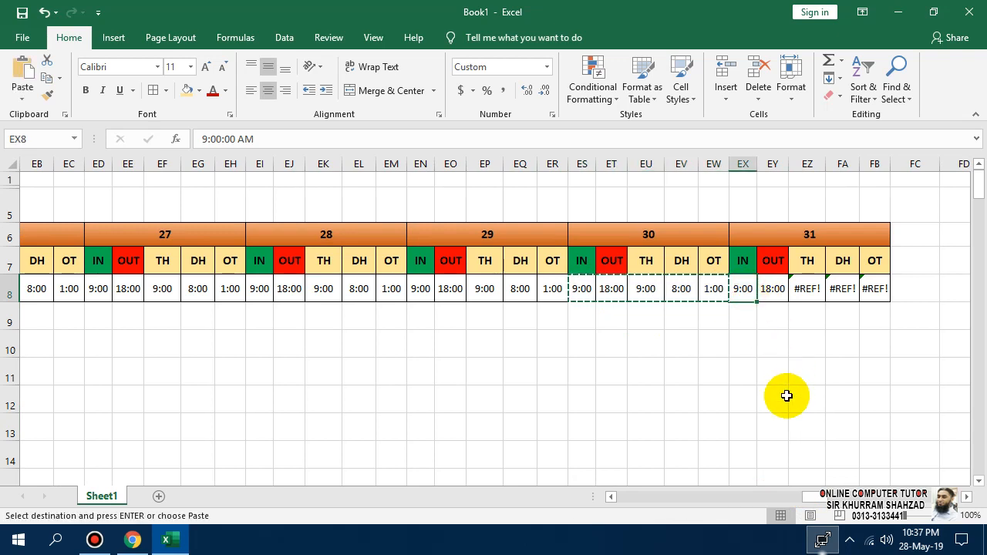
key("ctrl+v")
left_click(772, 426)
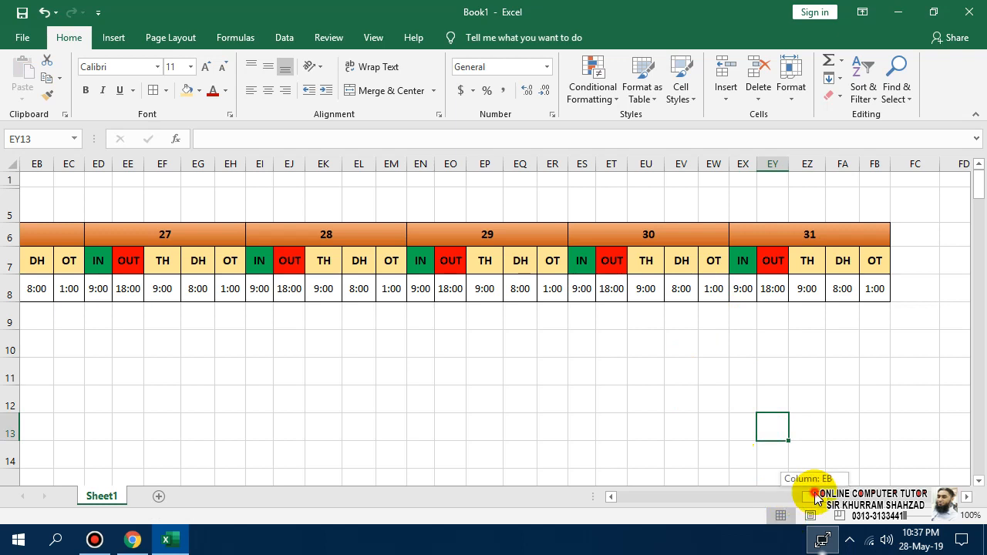
left_click_drag(818, 497, 502, 452)
Review day 01's IN, OUT, TH and OT entries for the Administrator row.
left_click(297, 286)
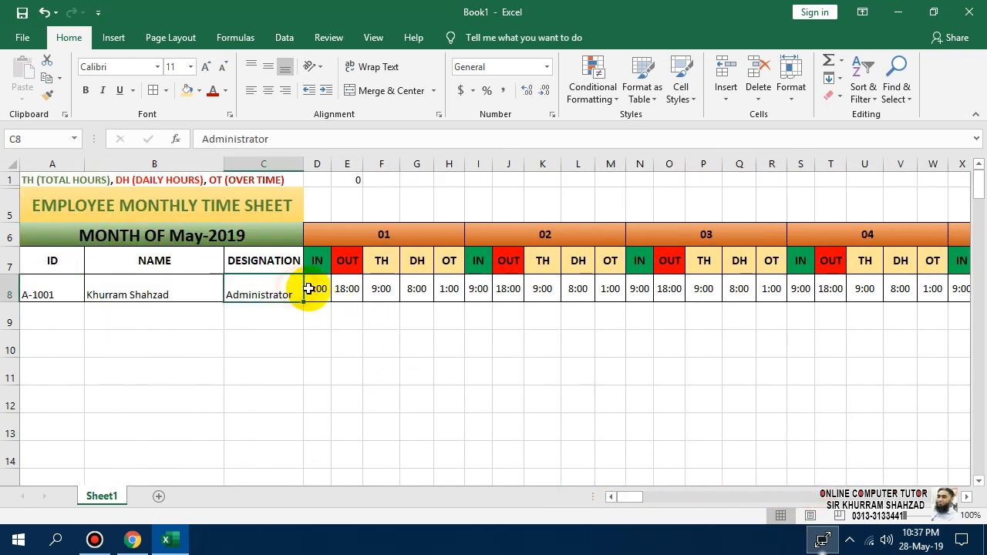
left_click(316, 289)
key("Right")
key("Right")
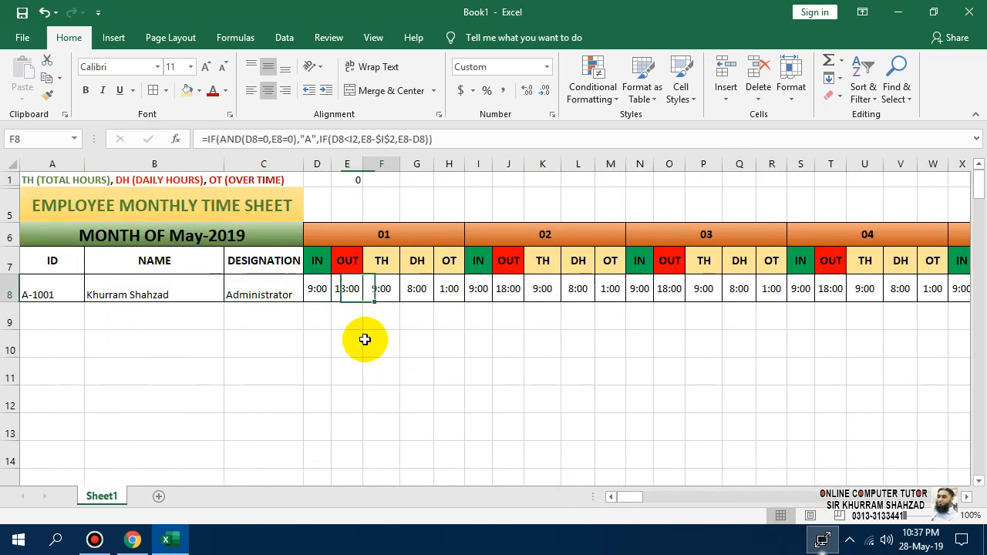
key("Left")
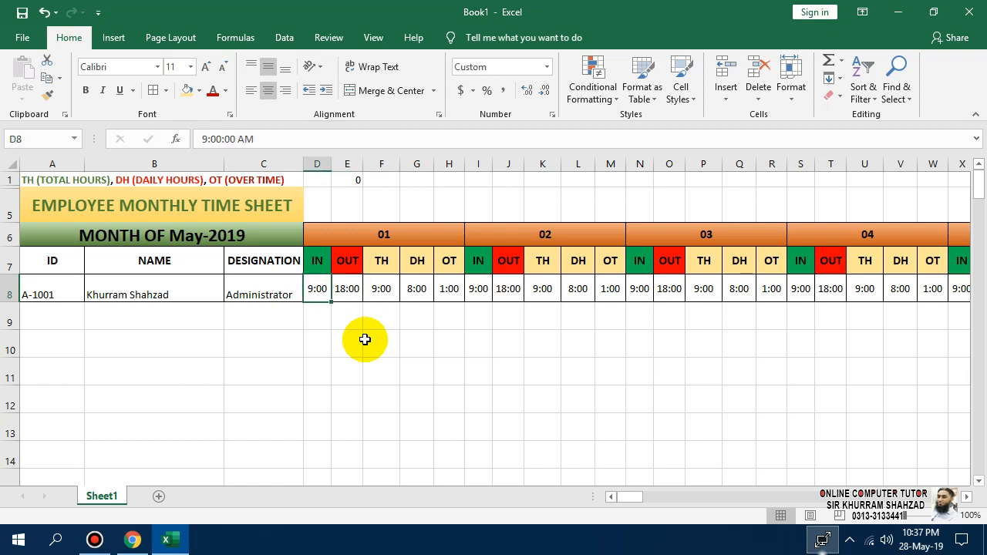
key("Right")
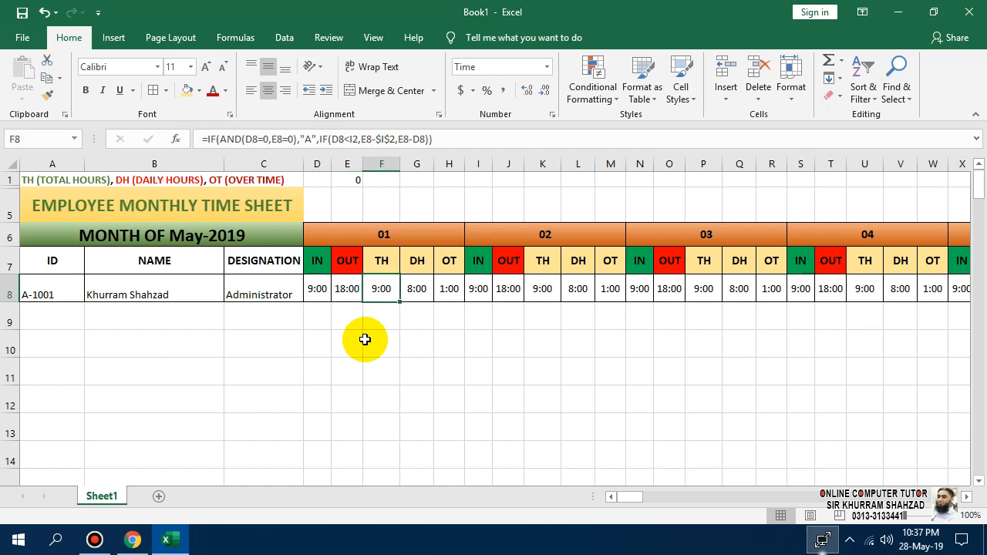
key("Right")
key("Right")
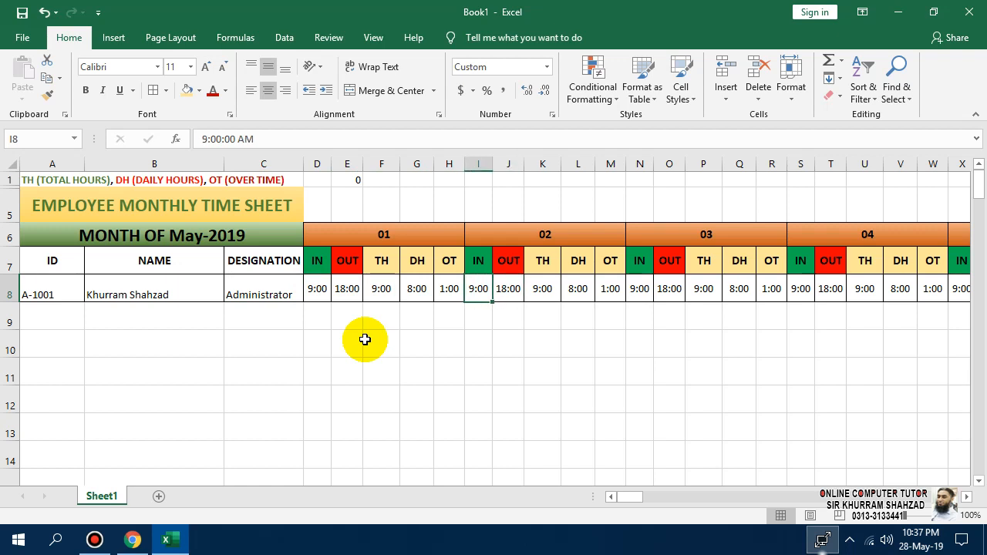
Set day 02's IN time to 9:30 and its OUT time to 17:00.
type("08:0")
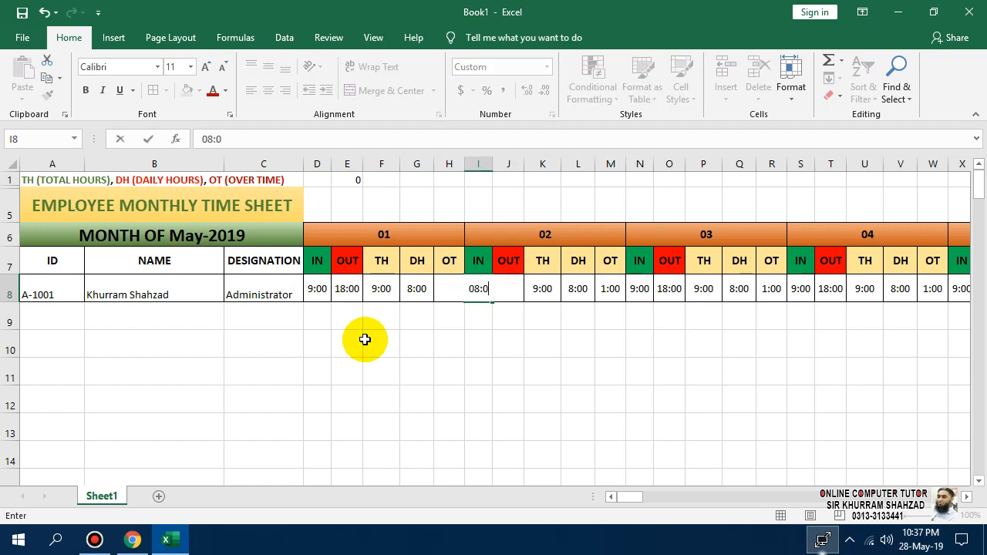
type("0")
key("Return")
key("Up")
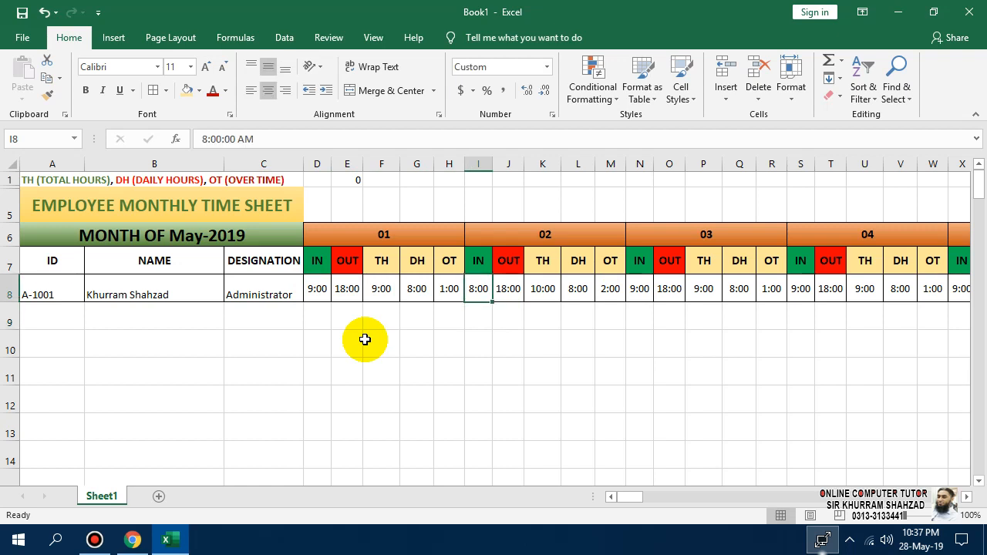
type("9")
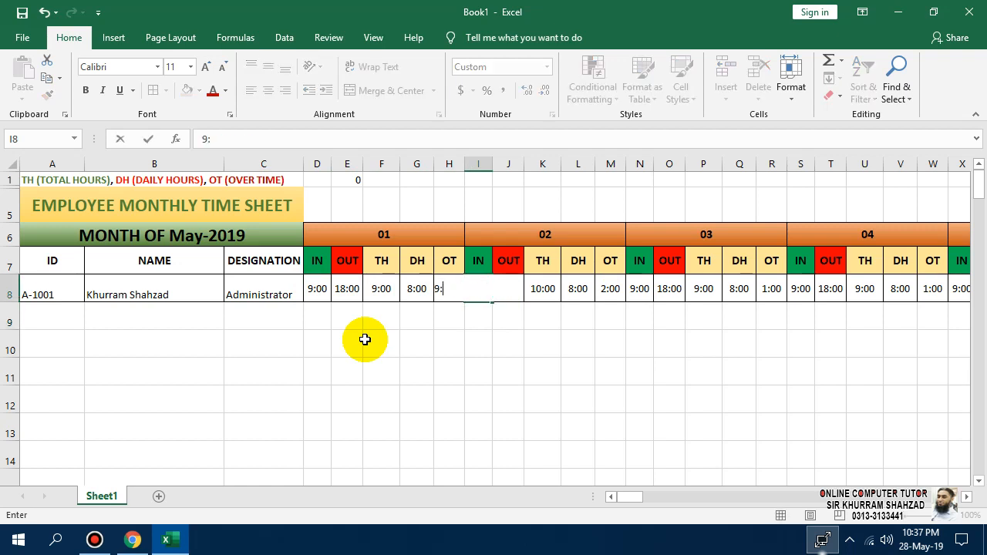
key("Return")
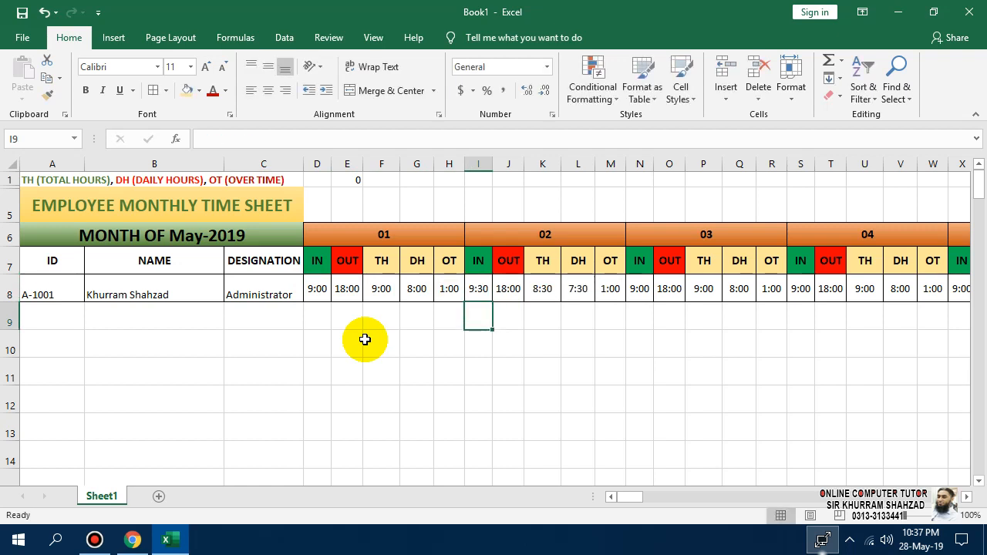
key("Up")
key("Right")
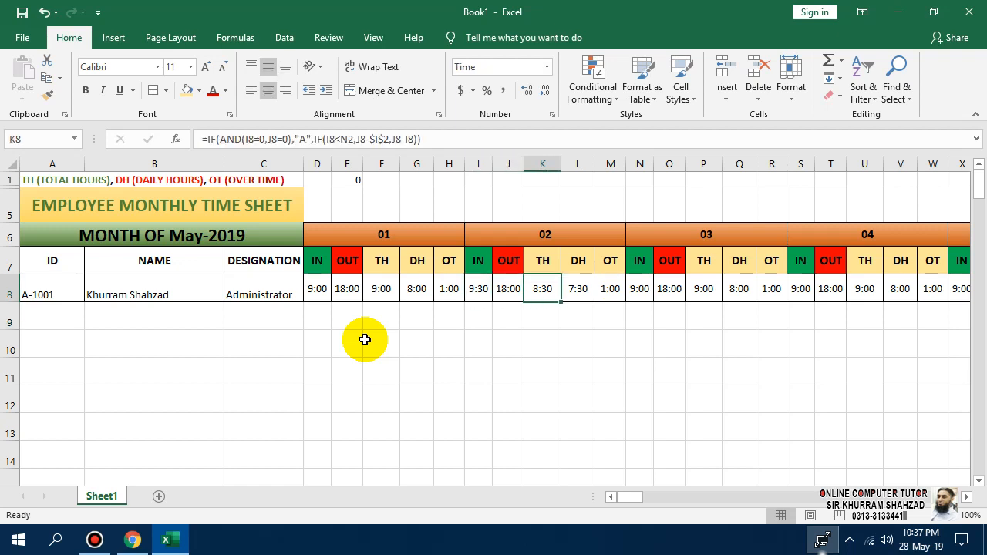
key("Left")
type("1")
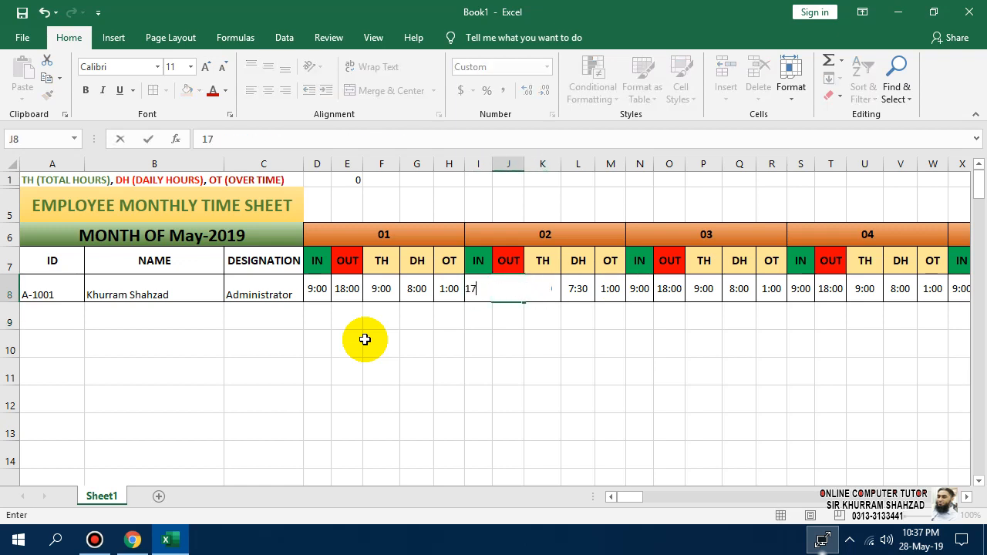
key("Up")
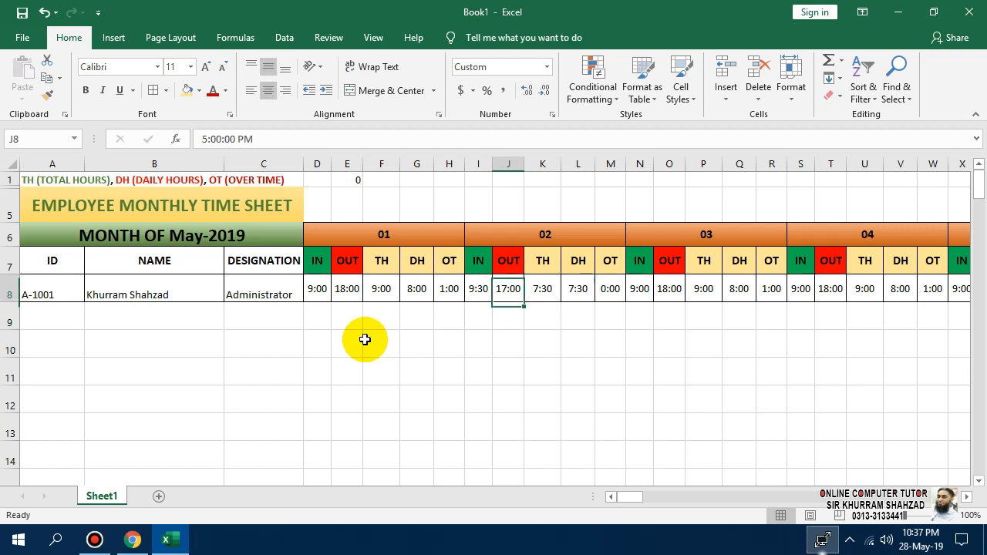
Copy day 02's times and check its TH 7:30, DH 7:30 and OT 0:00 formulas.
key("ctrl+c")
key("Right")
key("Right")
key("Right")
key("Right")
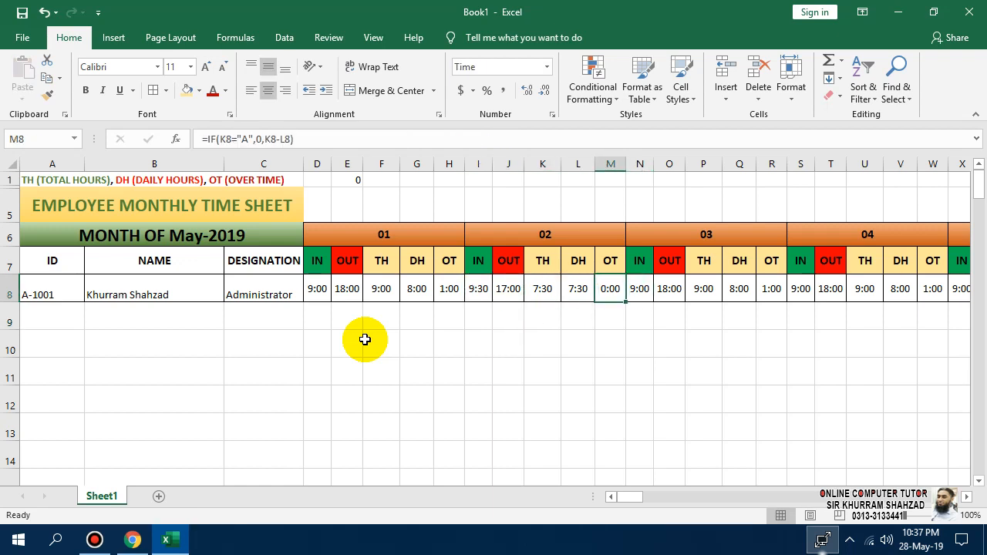
key("Left")
key("Left")
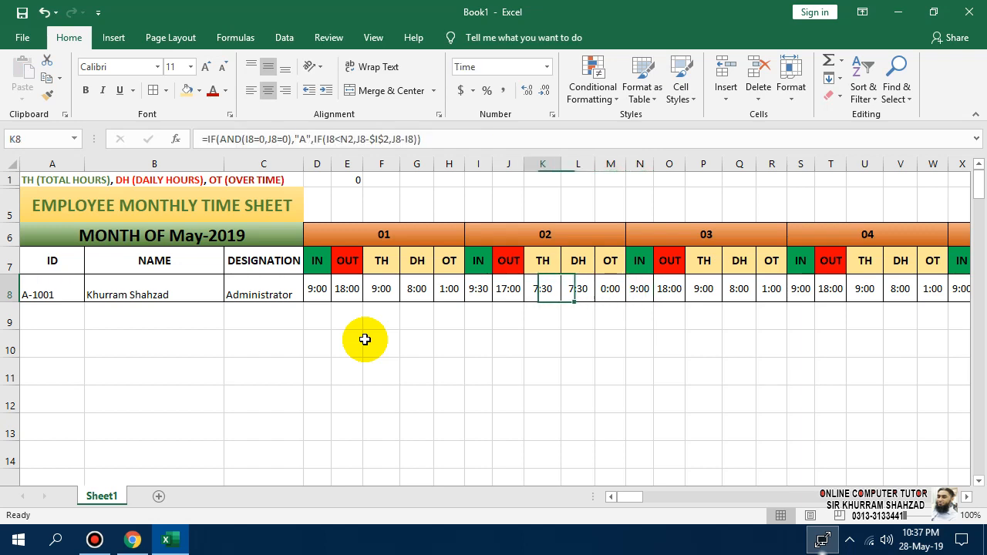
key("Left")
key("Right")
key("Right")
key("Right")
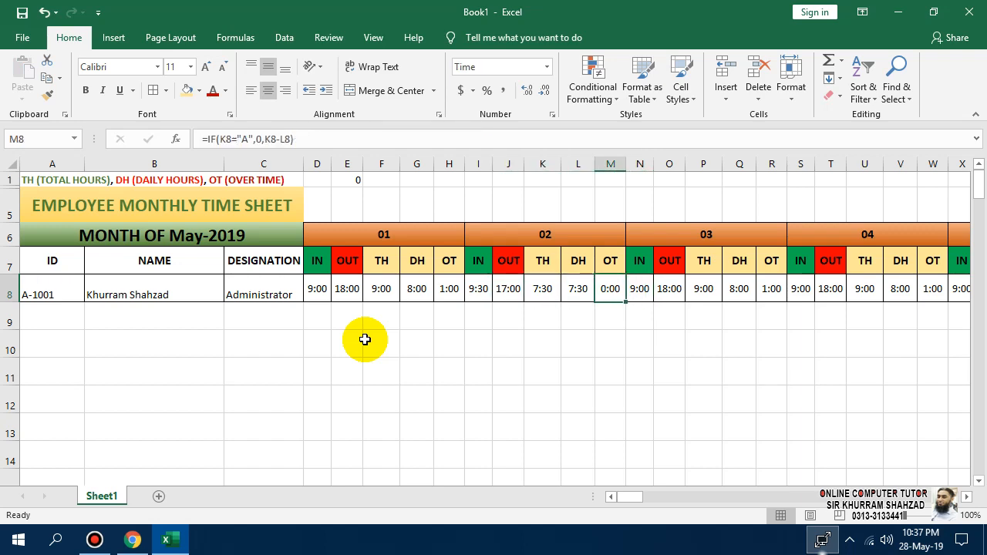
Zoom the sheet to 226% and bring the day 01–03 time columns into view.
left_click(920, 516)
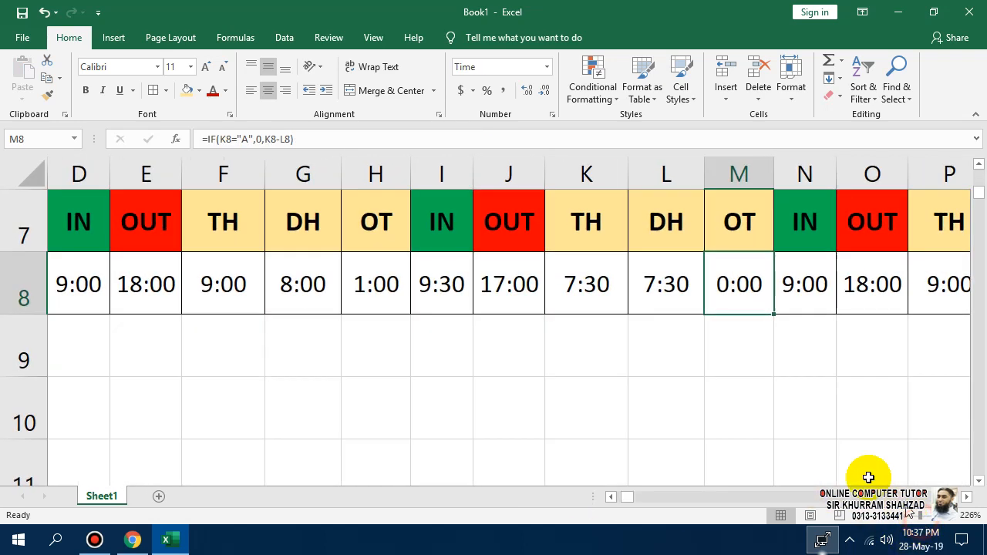
left_click(616, 498)
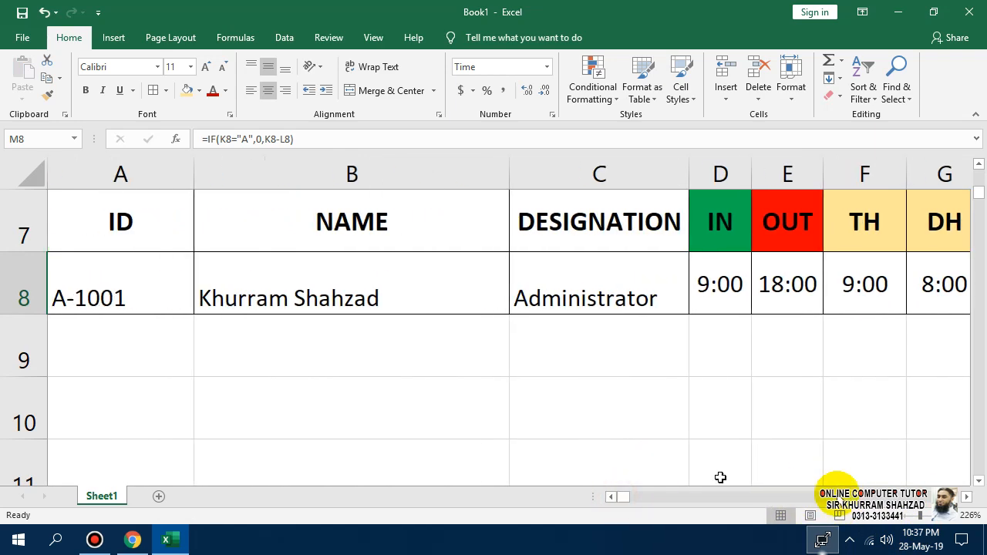
scroll(874, 482, "up", 2)
left_click(966, 497)
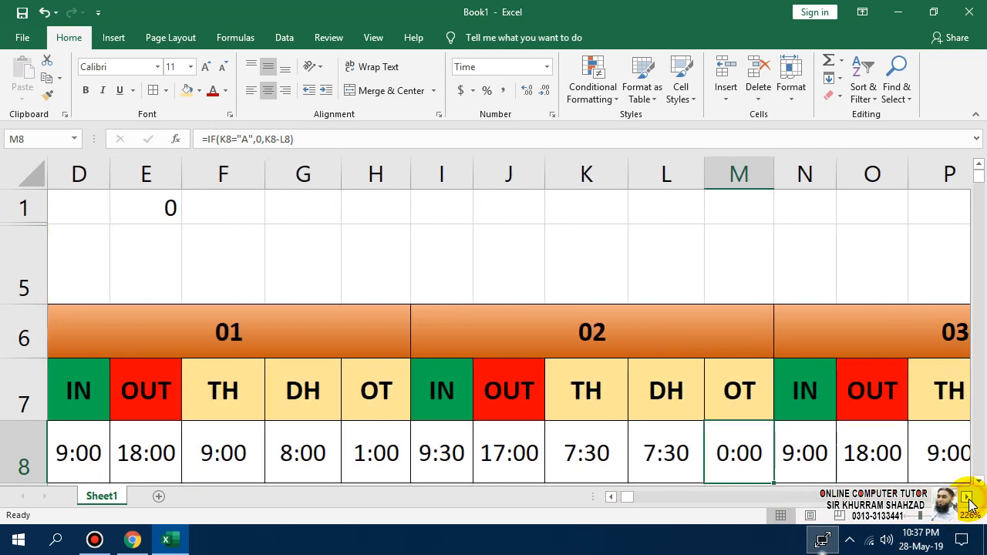
left_click(441, 461)
Enter a first OUT time value of 07 for day 03.
key("Right")
key("Right")
key("Right")
key("Right")
key("Right")
key("Right")
key("Right")
key("Right")
key("Right")
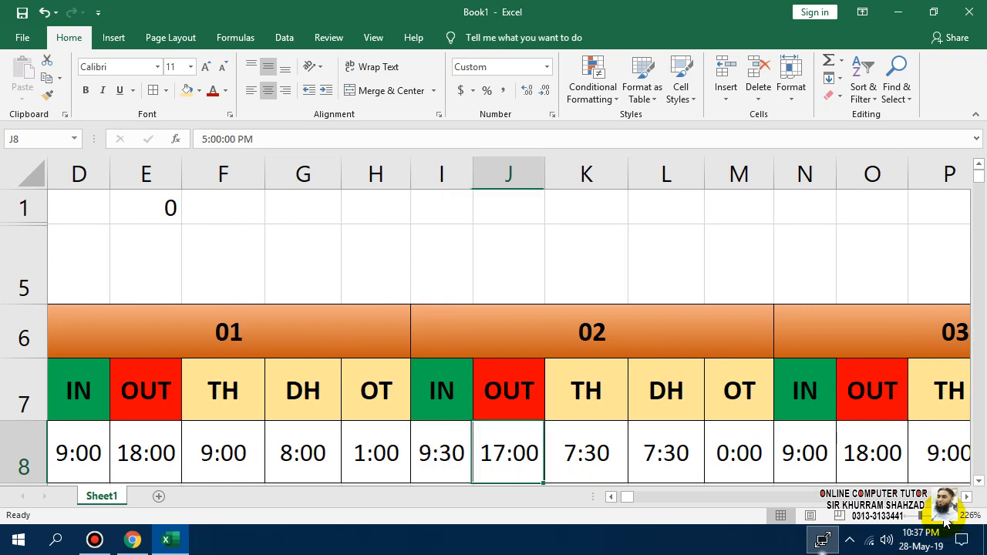
key("Left")
key("Left")
key("Left")
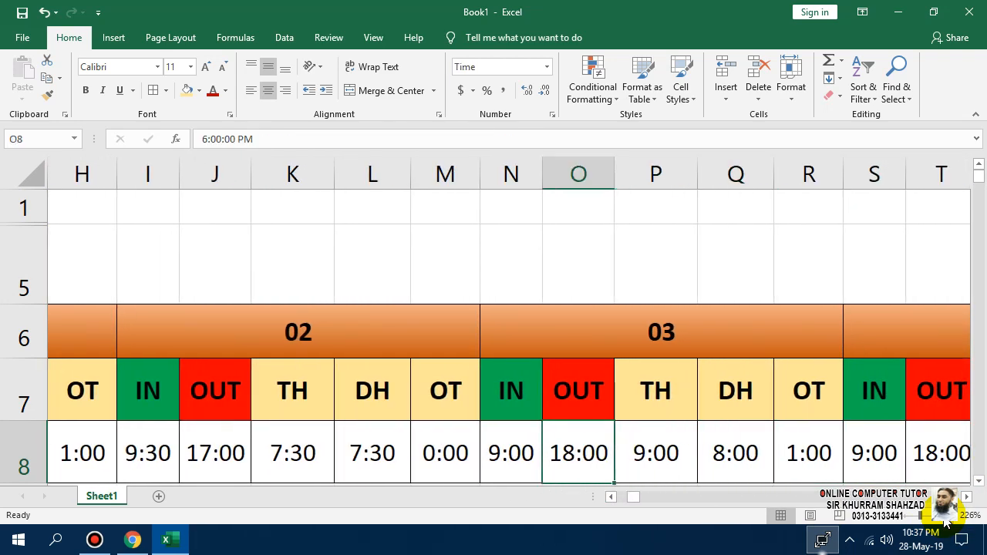
type("07")
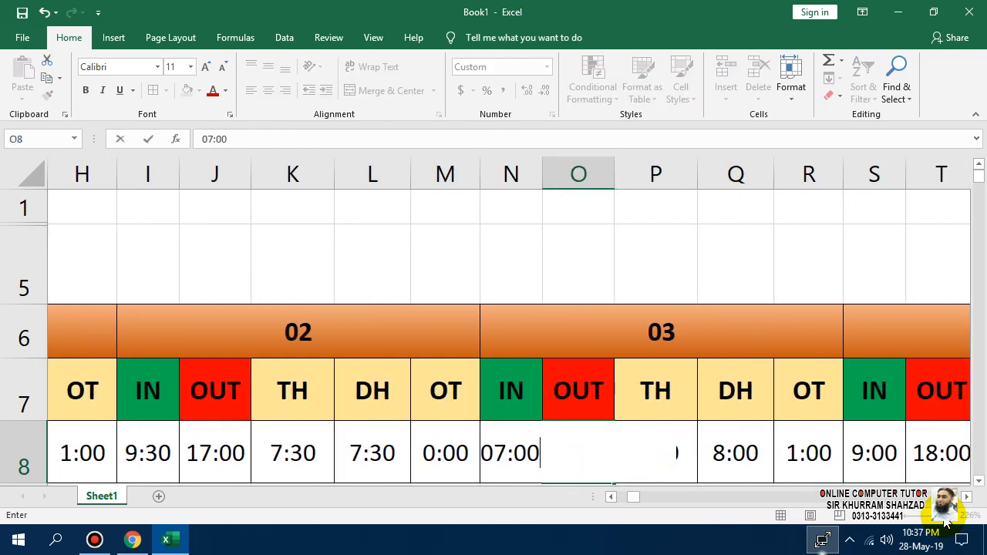
key("Return")
key("Up")
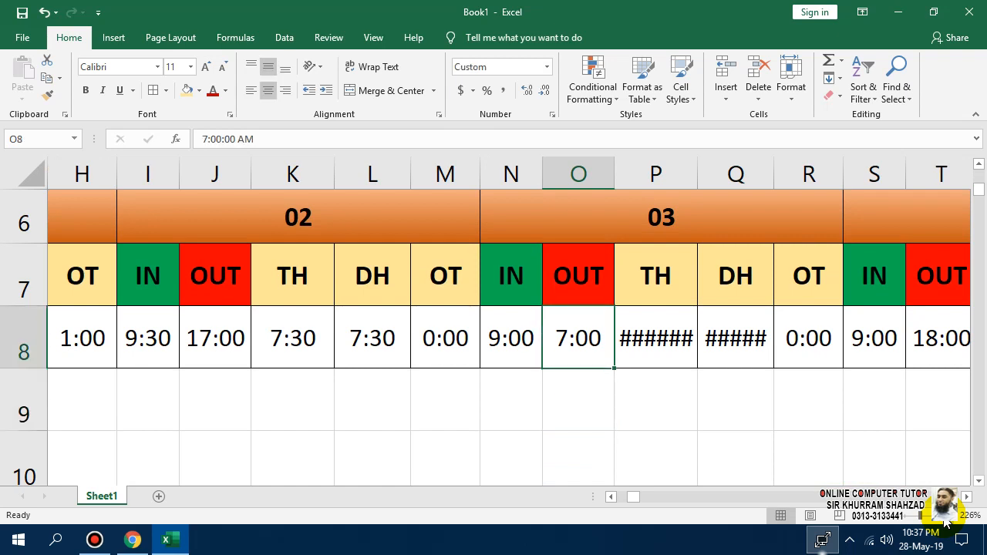
Undo the accidental column P width changes and set day 03's OUT time to 17:00.
left_click(702, 174)
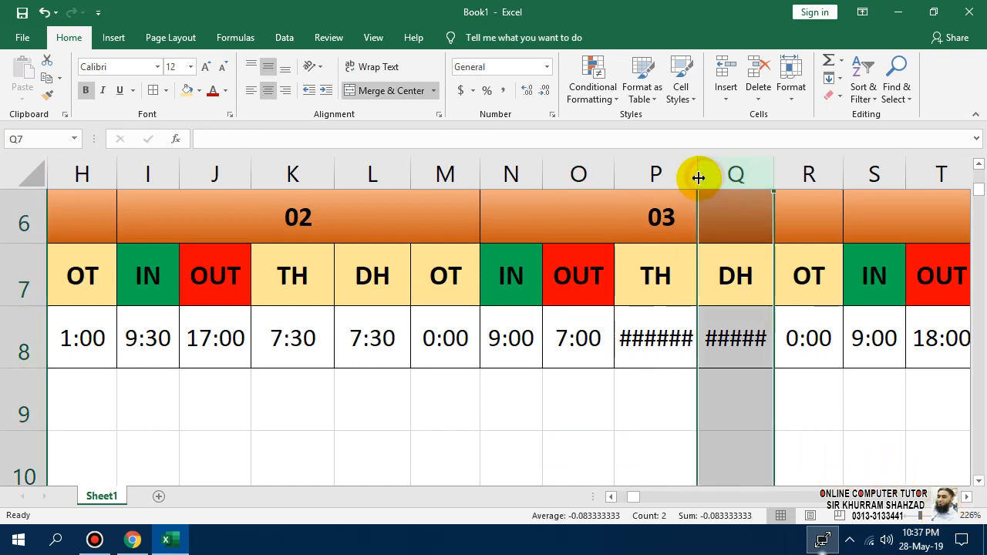
double_click(698, 175)
left_click(652, 176)
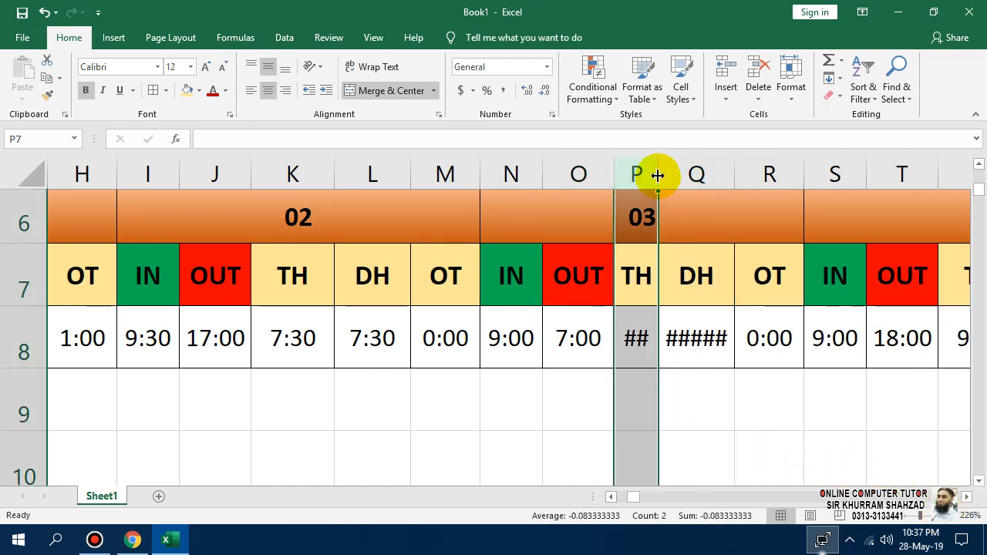
left_click_drag(658, 174, 726, 170)
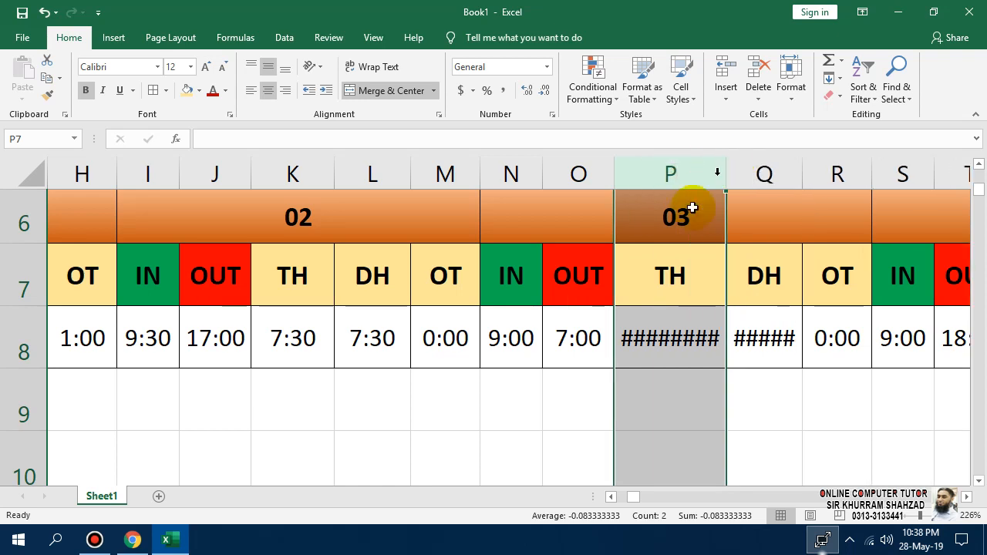
key("ctrl+z")
left_click(571, 345)
key("ctrl+z")
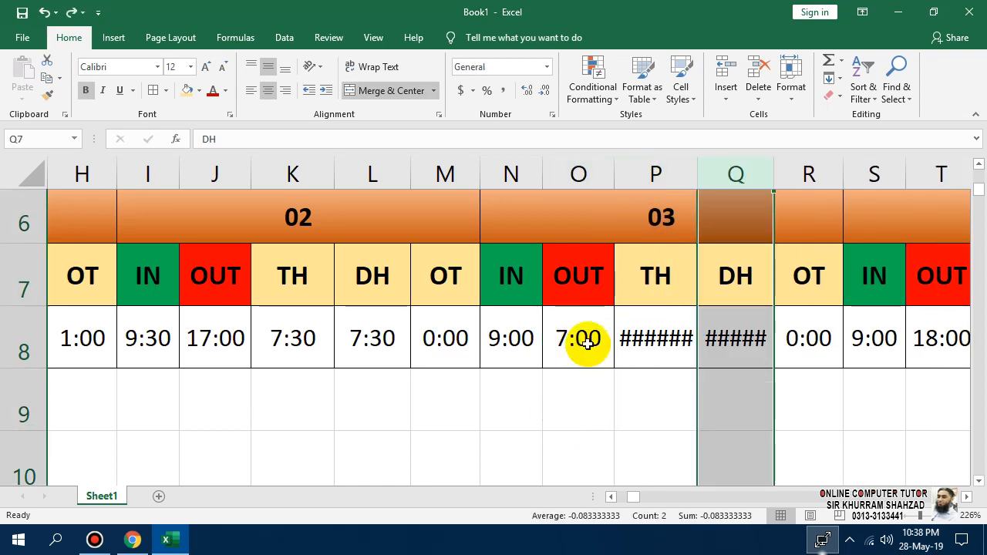
left_click(588, 344)
type("1")
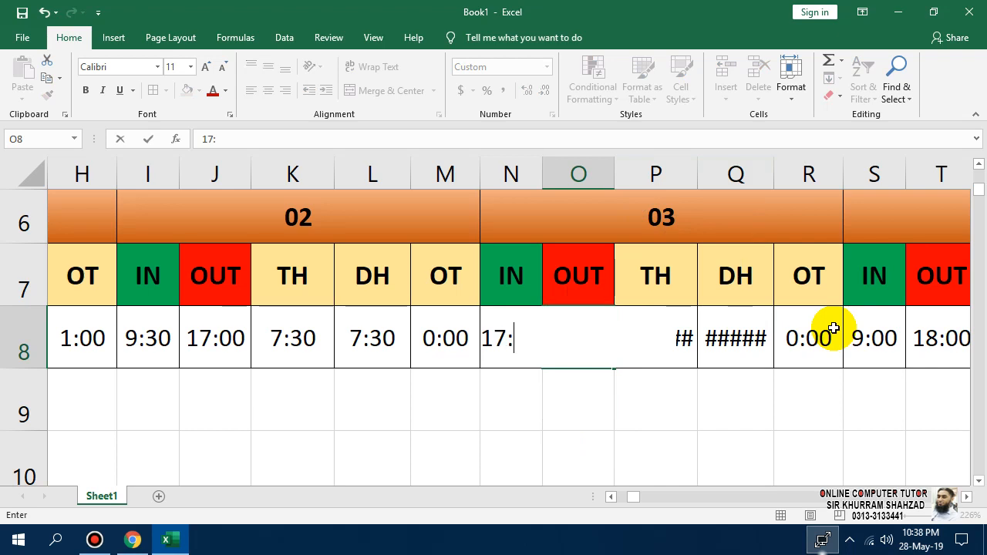
type("7:00")
key("Return")
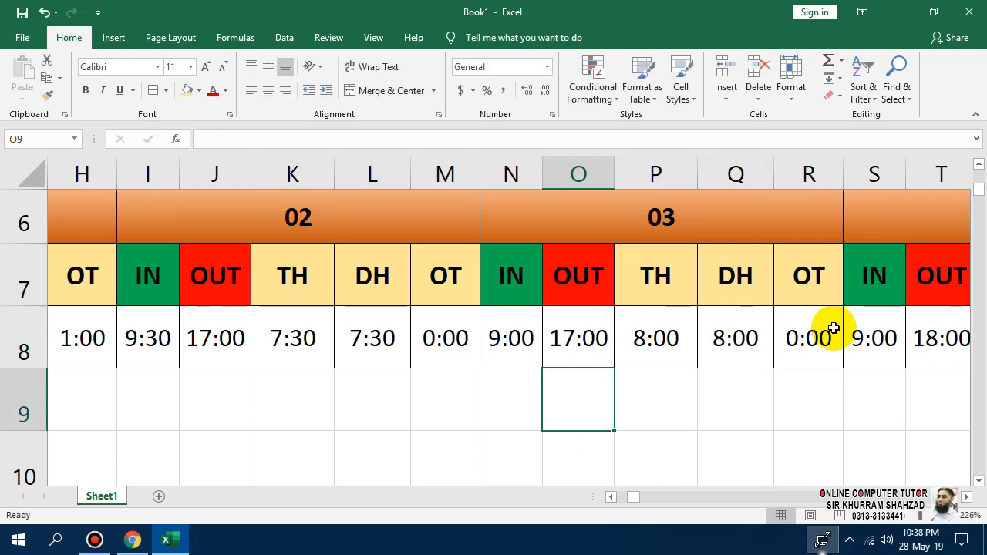
Copy day 03's 9:00 IN and 17:00 OUT pair.
key("Up")
key("Right")
key("Right")
key("Right")
key("Right")
key("Left")
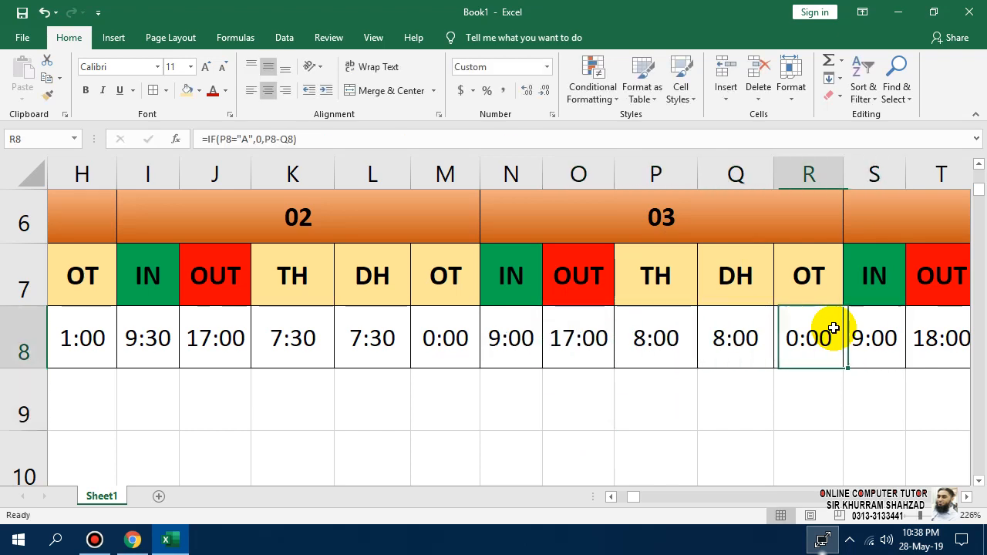
key("Left")
key("Left")
key("Left")
key("shift+Left")
key("ctrl+c")
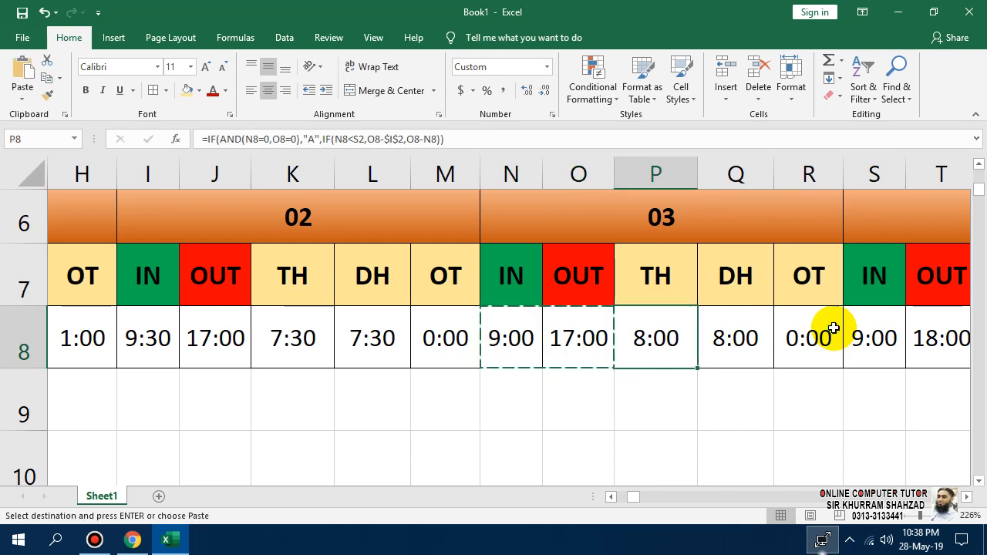
Paste the 9:00/17:00 pair into days 04 through 08.
key("Right")
key("Right")
key("Right")
key("Right")
key("Right")
key("Left")
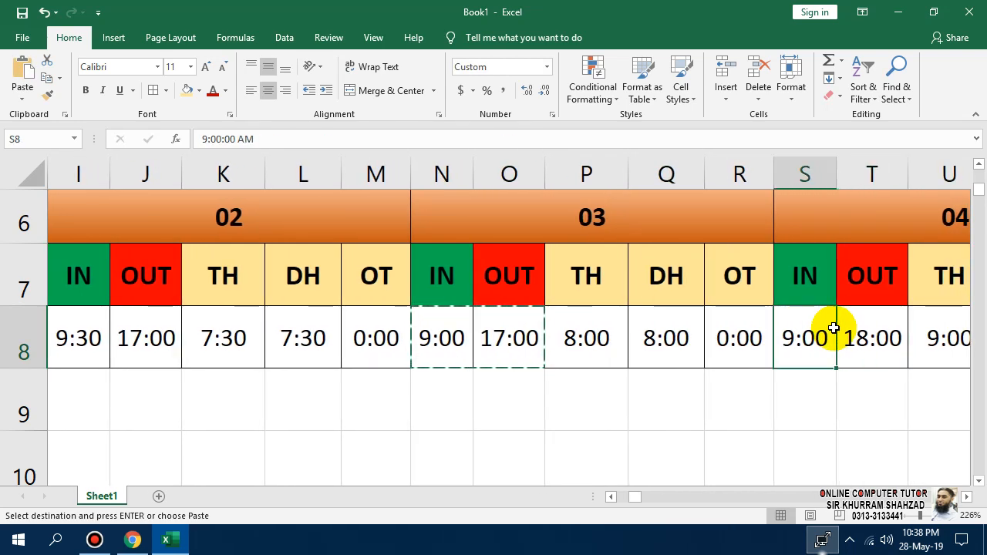
key("Right")
key("Right")
key("Right")
key("Right")
key("Right")
key("Right")
key("Right")
key("Right")
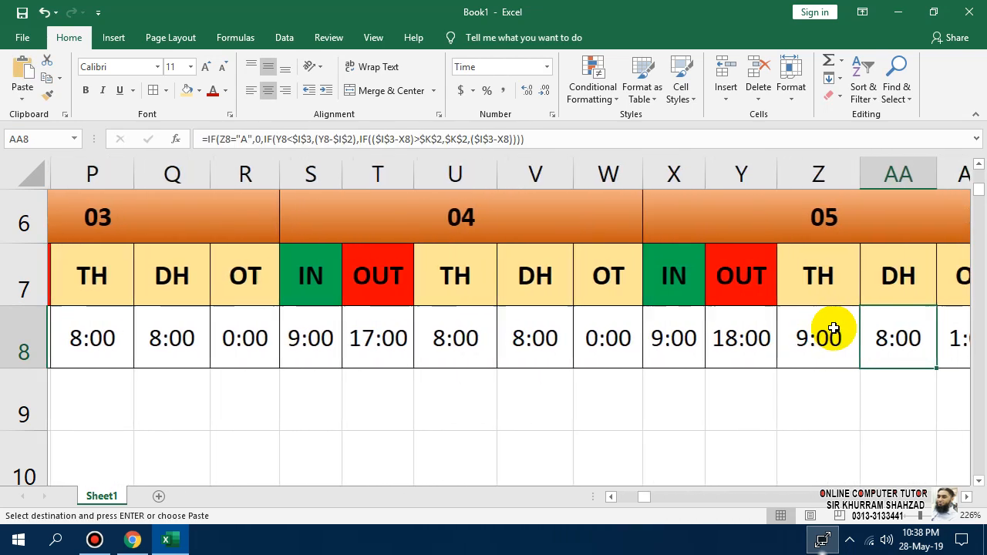
key("Left")
key("Left")
key("Left")
key("Right")
key("Right")
key("Right")
key("Right")
key("Right")
key("Right")
key("Right")
key("Right")
key("Right")
key("Right")
key("Right")
key("Right")
key("Right")
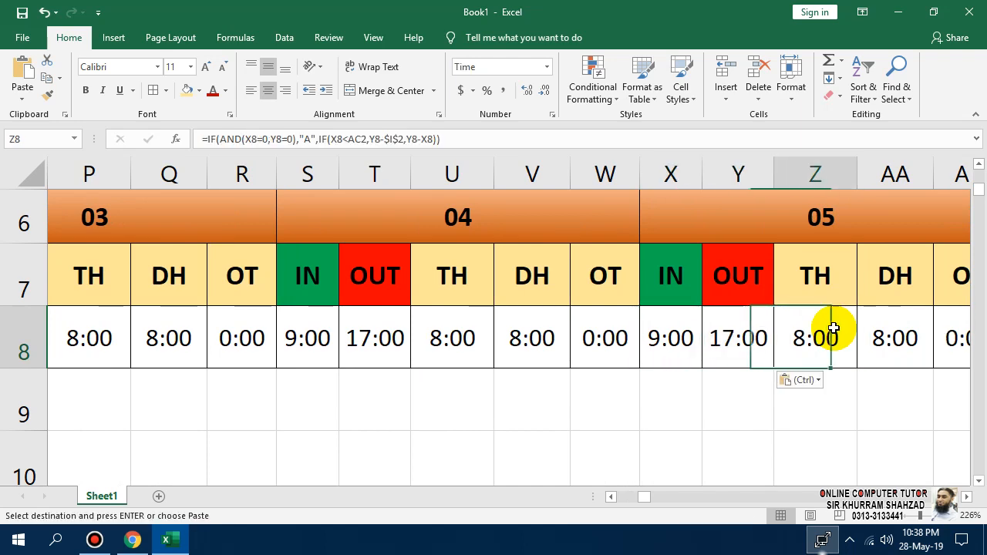
key("Left")
key("Left")
key("Left")
key("Left")
key("Left")
key("Left")
key("Left")
key("Left")
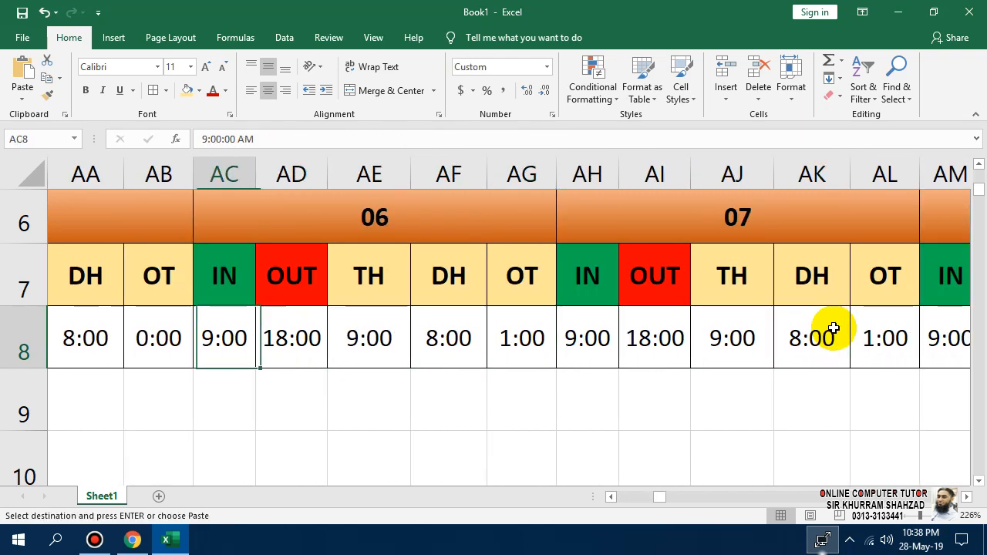
left_click(583, 347, "ctrl")
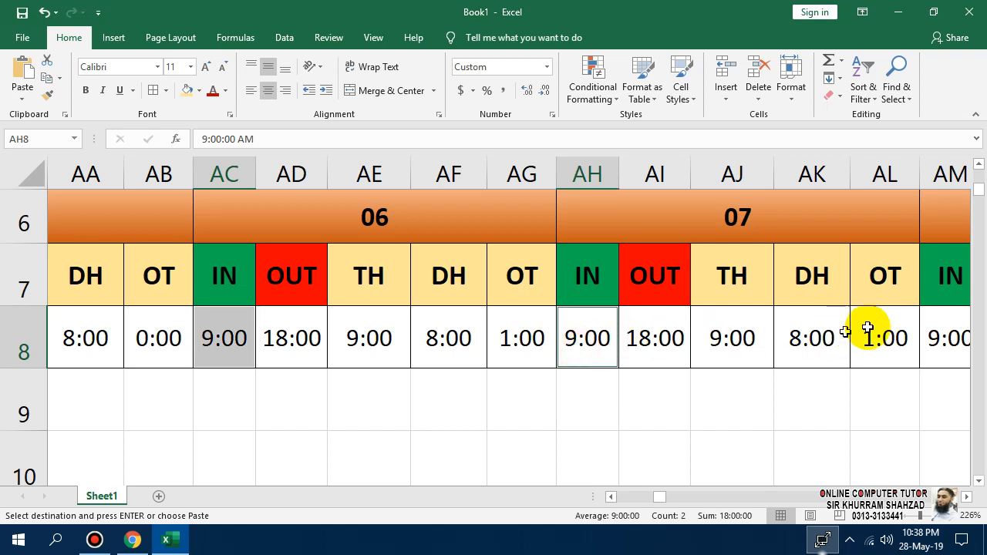
left_click(943, 328, "ctrl")
key("ctrl+v")
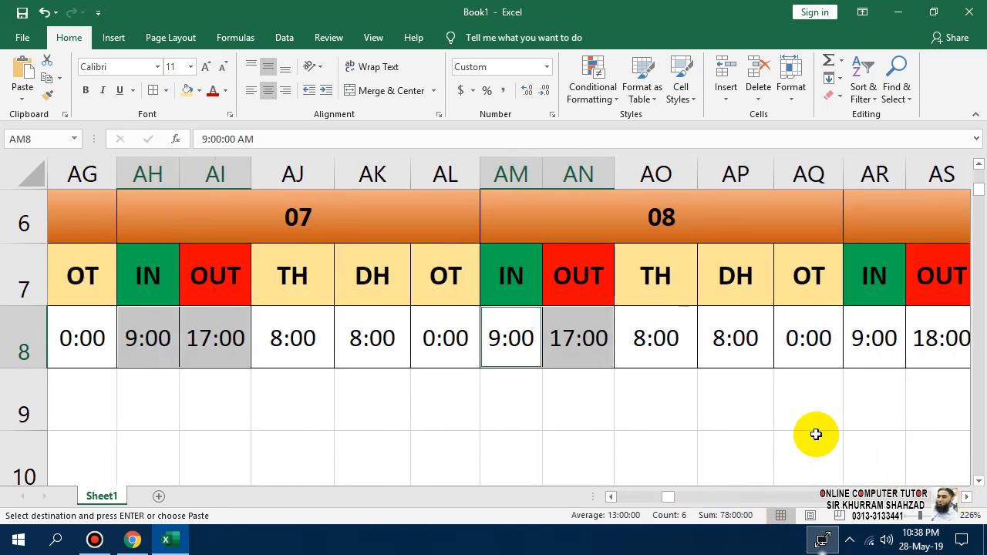
Zoom out to 172% and paste the 9:00/17:00 pair into days 09 through 12.
left_click_drag(921, 515, 908, 515)
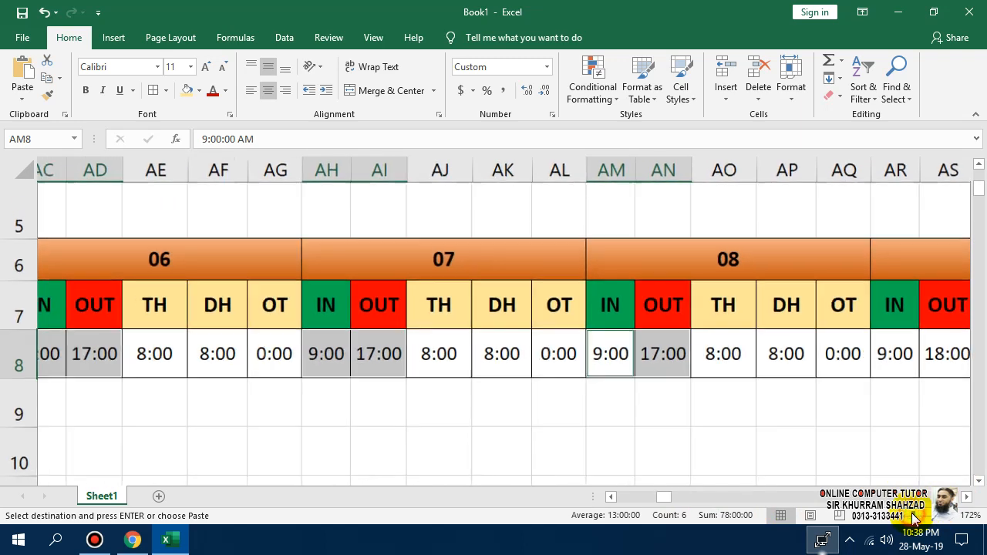
left_click(967, 497)
left_click(968, 498)
left_click_drag(968, 498, 966, 499)
left_click(116, 360)
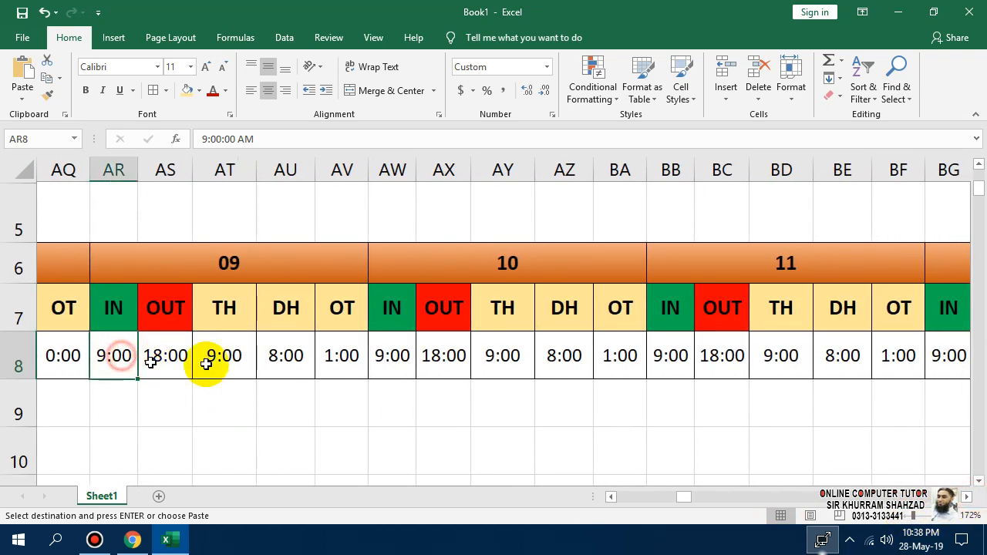
left_click(393, 360, "ctrl")
left_click(666, 355, "ctrl")
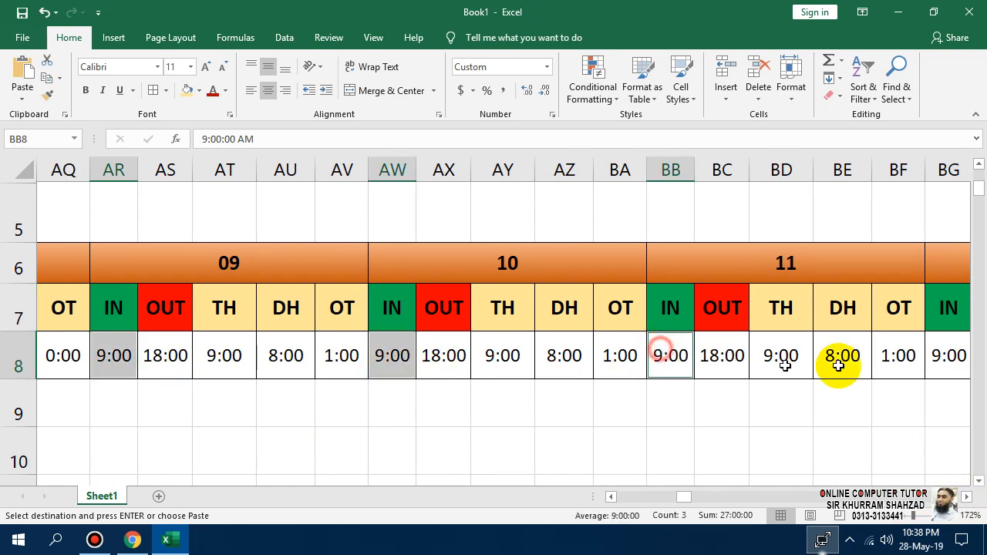
left_click(948, 359, "ctrl")
key("ctrl+v")
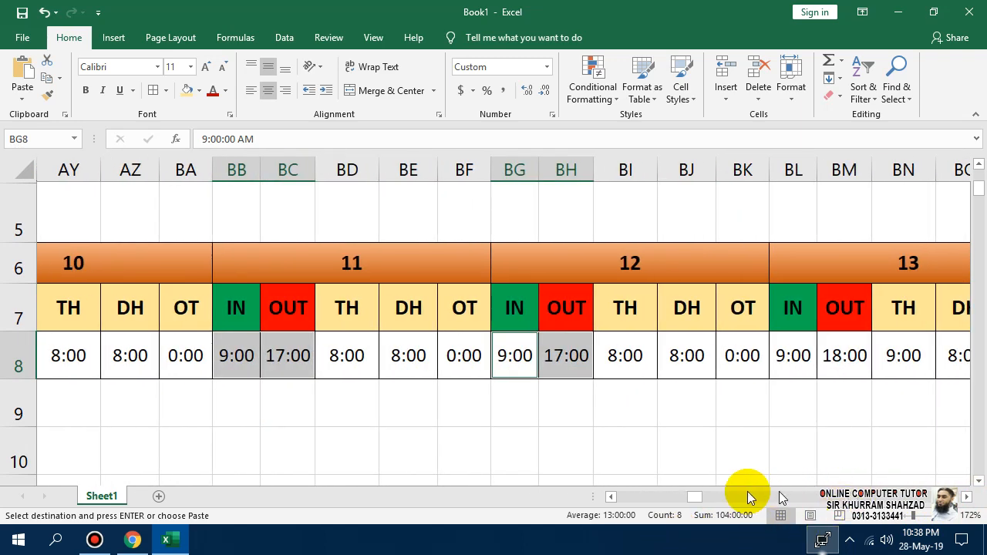
left_click(966, 496)
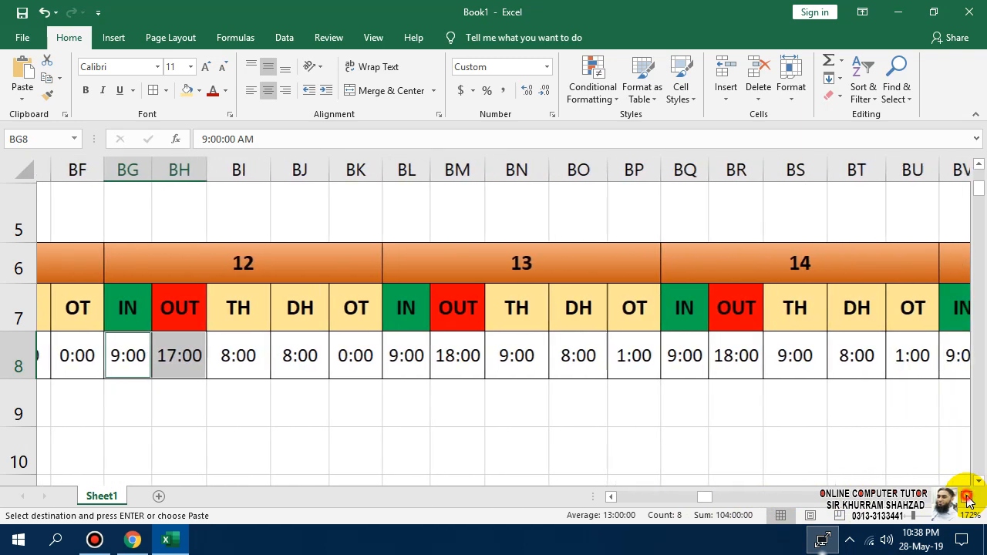
left_click(59, 359)
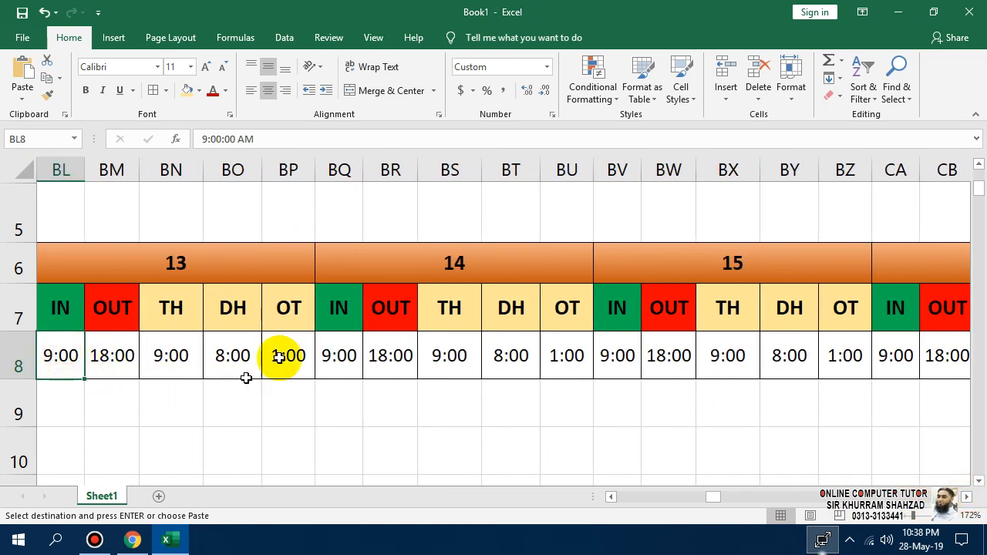
Paste the 9:00/17:00 pair into days 13 through 16.
left_click(345, 344, "ctrl")
left_click(621, 344, "ctrl")
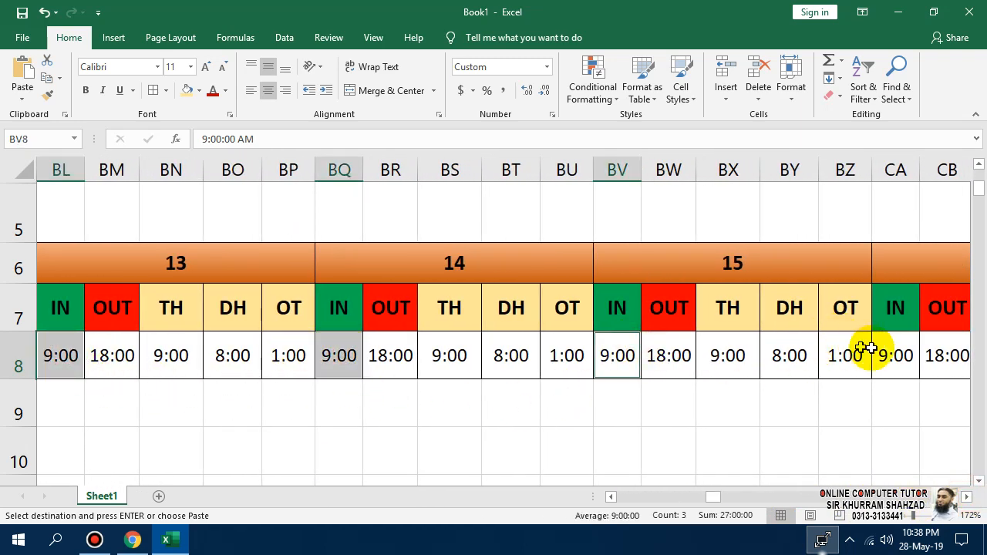
left_click(897, 352, "ctrl")
key("ctrl+v")
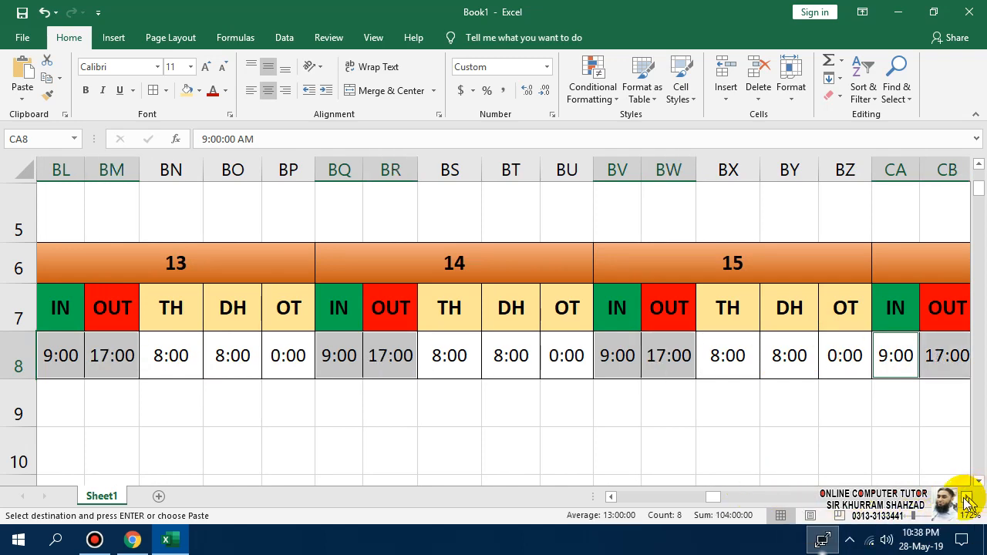
Paste the 9:00/17:00 pair into days 17 through 21.
left_click_drag(967, 501, 965, 502)
left_click(293, 354)
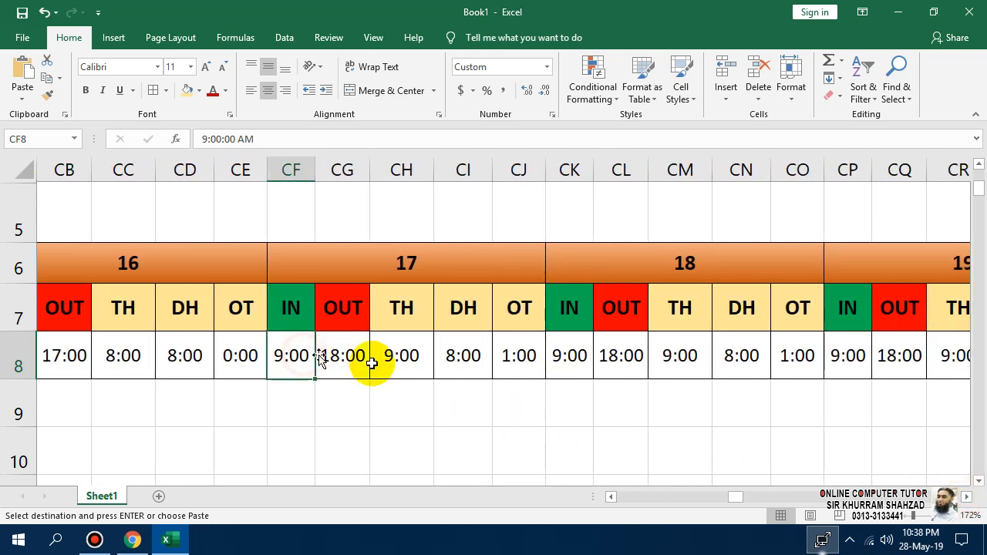
left_click(569, 353, "ctrl")
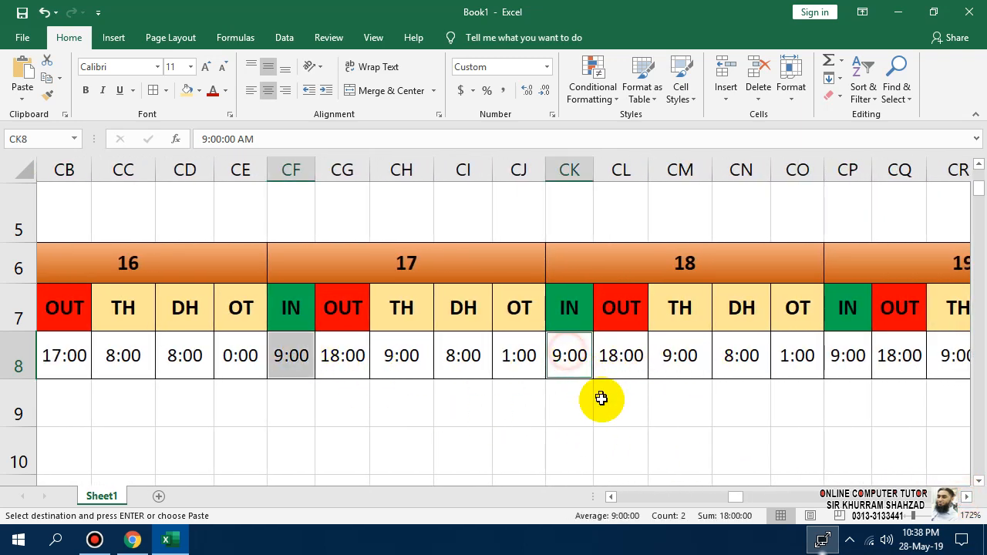
key("ctrl+v")
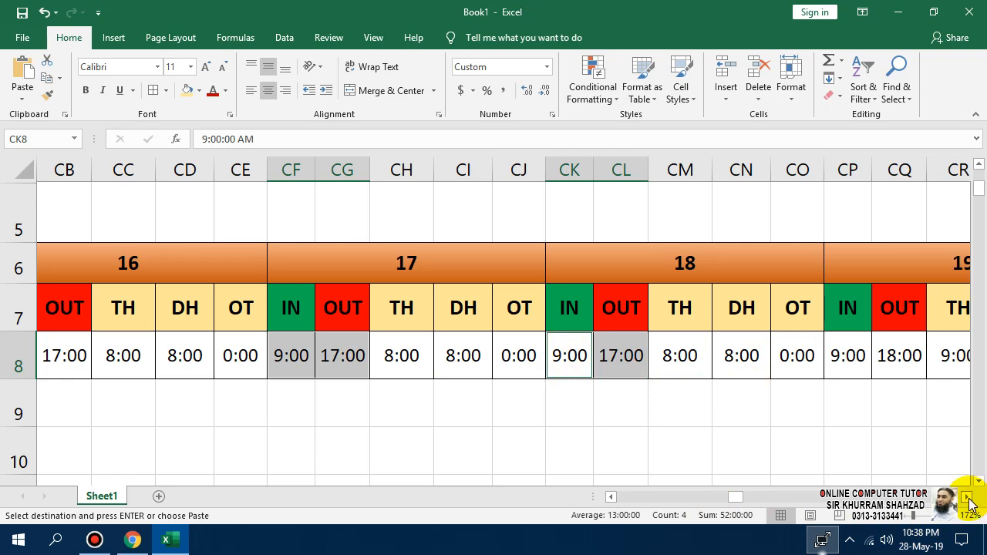
left_click_drag(969, 503, 969, 503)
left_click(385, 361)
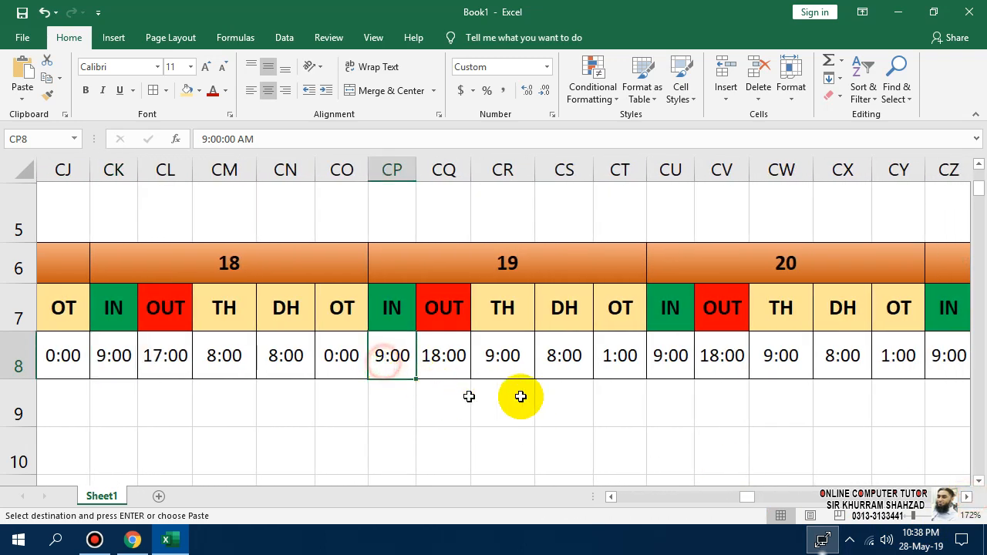
left_click(655, 357, "ctrl")
left_click(945, 353, "ctrl")
key("ctrl+v")
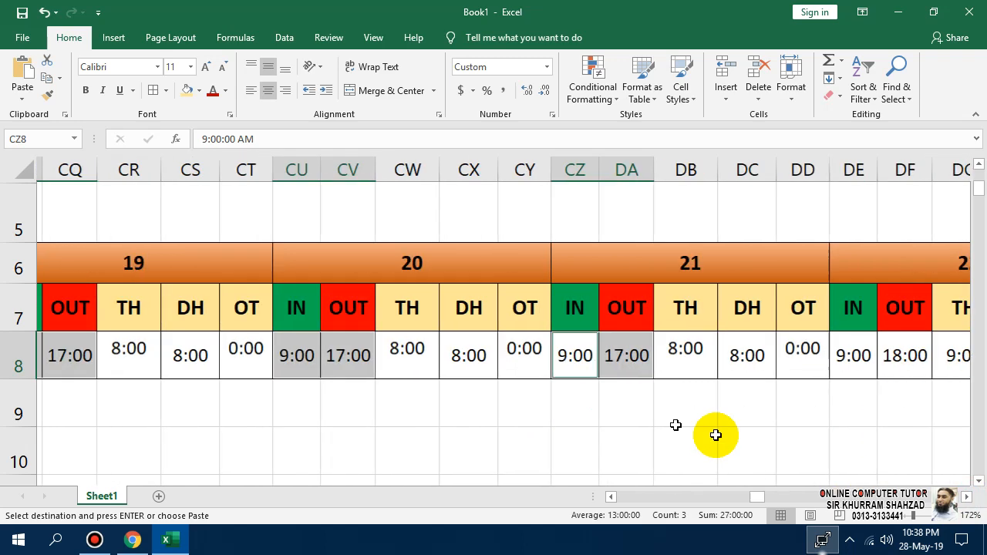
Paste the 9:00/17:00 pair into days 22 through 26.
left_click(793, 360)
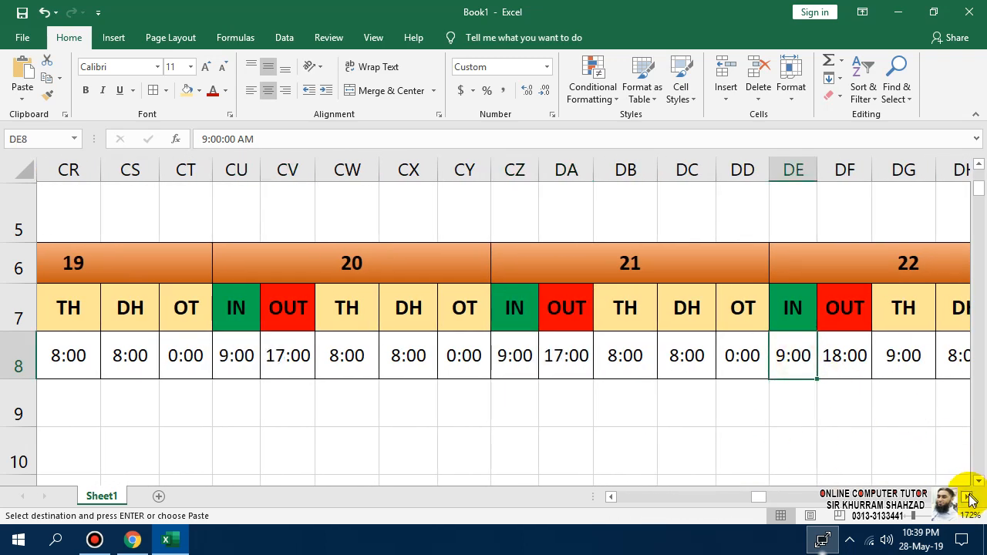
left_click_drag(970, 500, 970, 500)
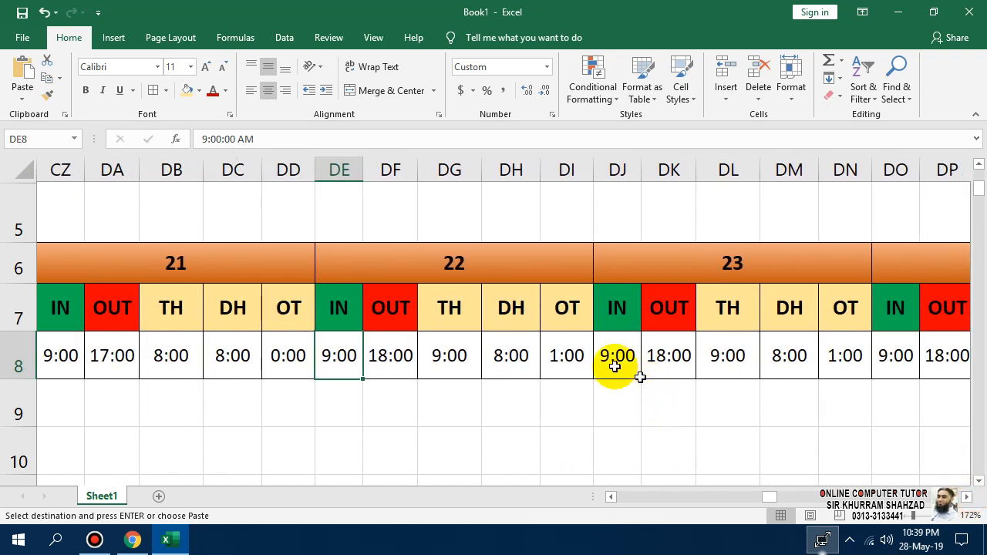
left_click(615, 365, "ctrl")
left_click(896, 363, "ctrl")
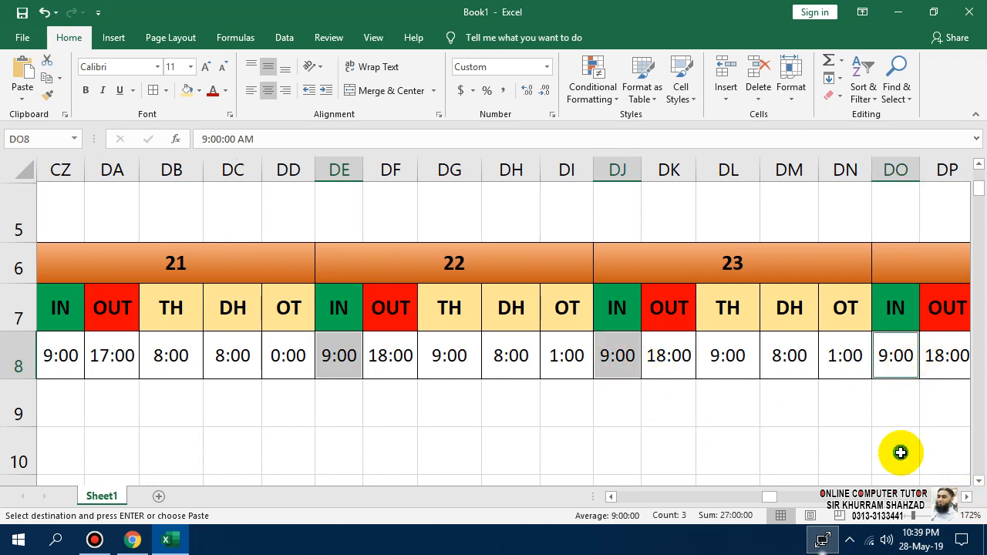
key("ctrl+v")
left_click_drag(970, 500, 970, 501)
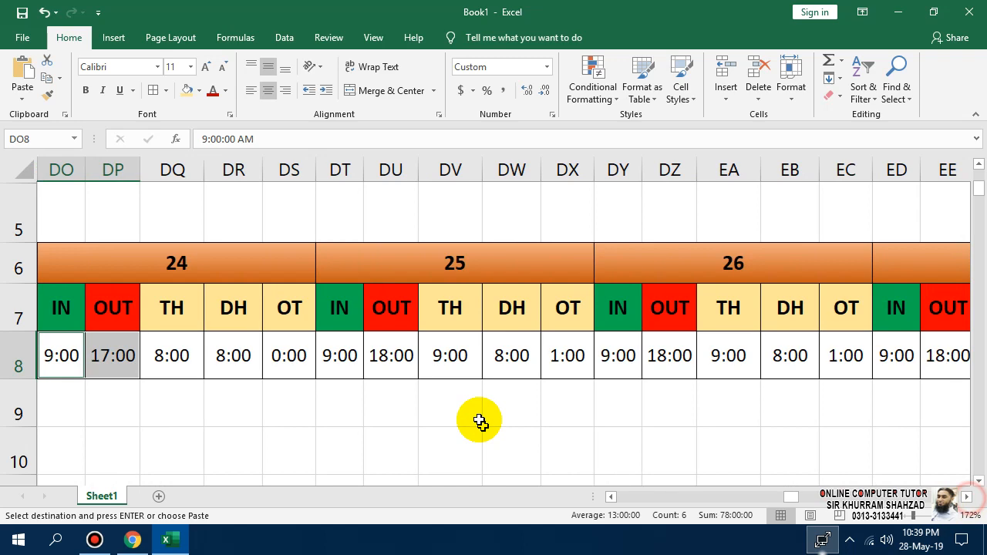
left_click(334, 355)
left_click(619, 364, "ctrl")
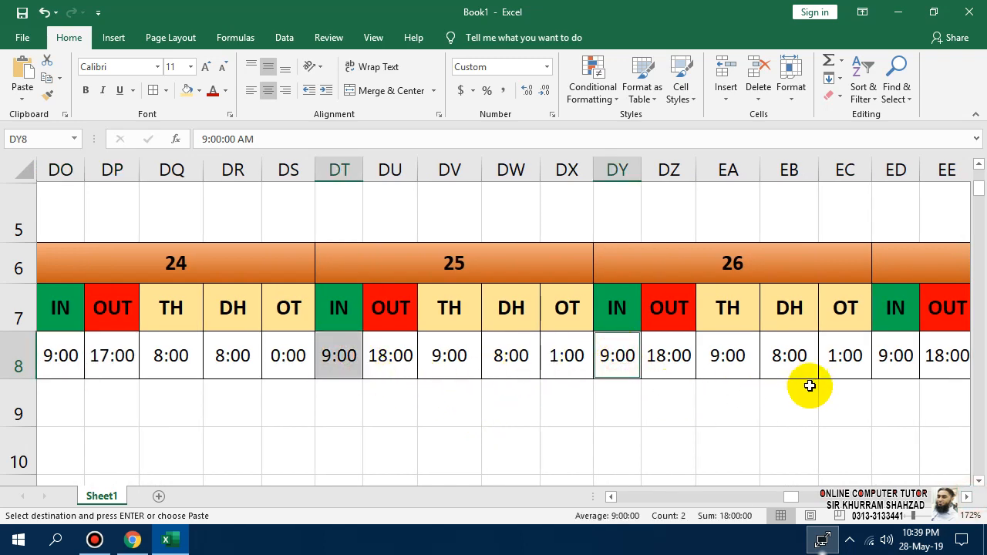
key("ctrl+v")
Fill days 27 through 31 with the pair, then zoom out and scroll back to column A.
left_click_drag(965, 498, 965, 498)
left_click(506, 357)
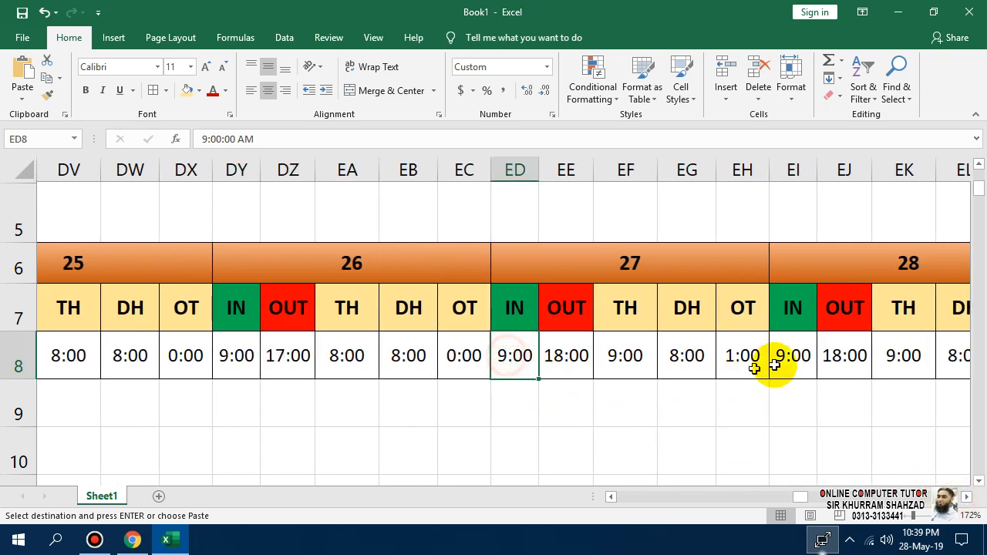
left_click(795, 357, "ctrl")
key("ctrl+v")
left_click_drag(966, 499, 963, 503)
left_click(236, 357)
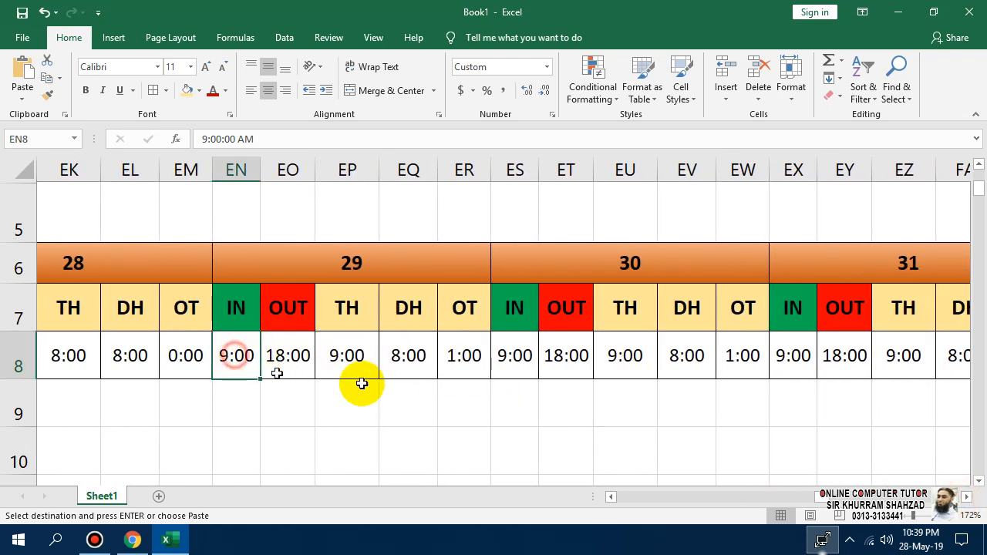
left_click(509, 354, "ctrl")
left_click(781, 360, "ctrl")
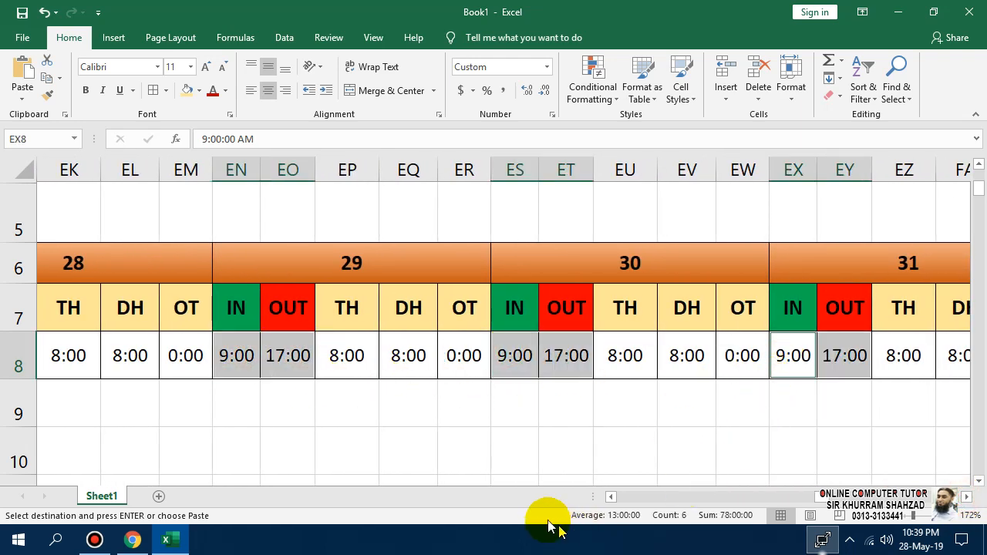
left_click(906, 515)
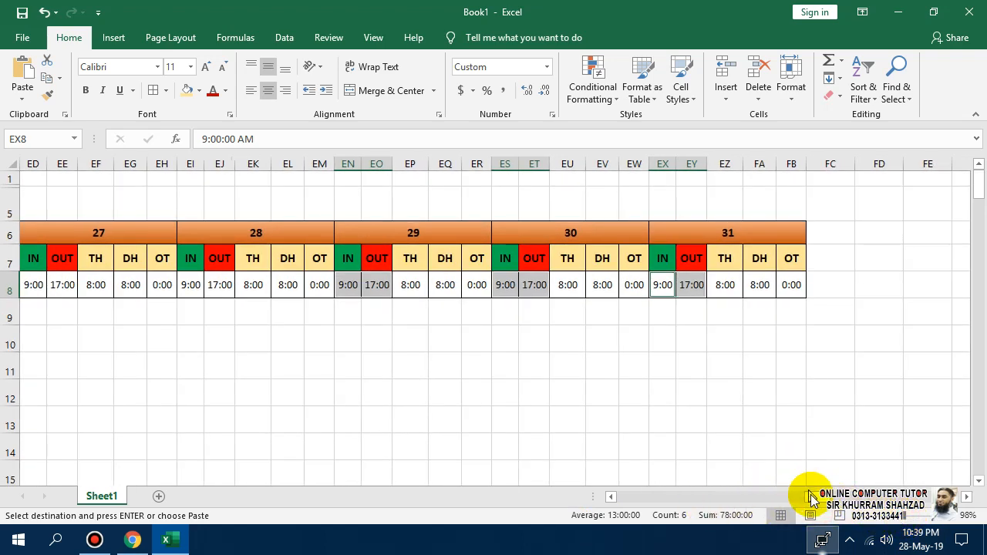
left_click_drag(812, 498, 612, 496)
left_click(405, 392)
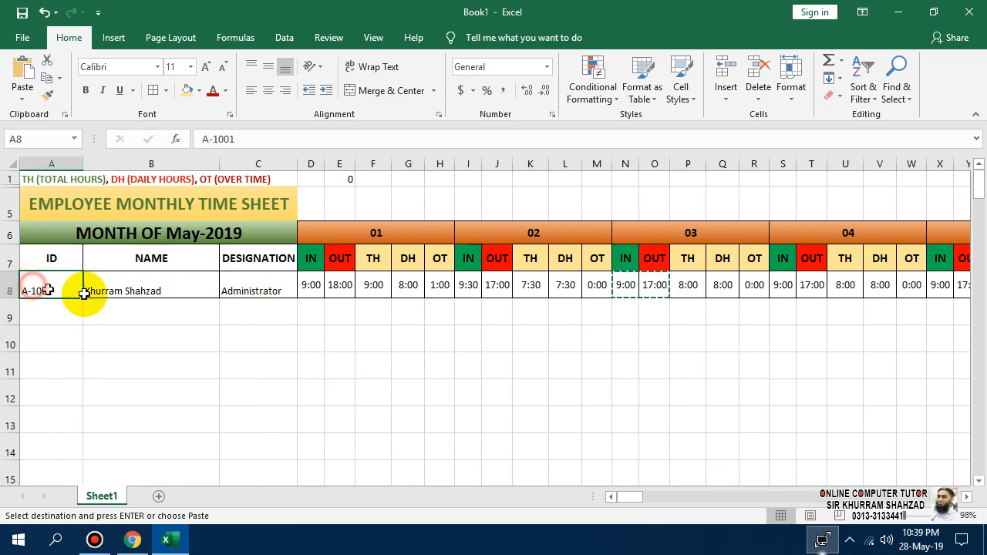
Copy row 8's times across all 31 days and paste them into row 9.
left_click_drag(84, 293, 444, 301)
left_click_drag(954, 284, 872, 286)
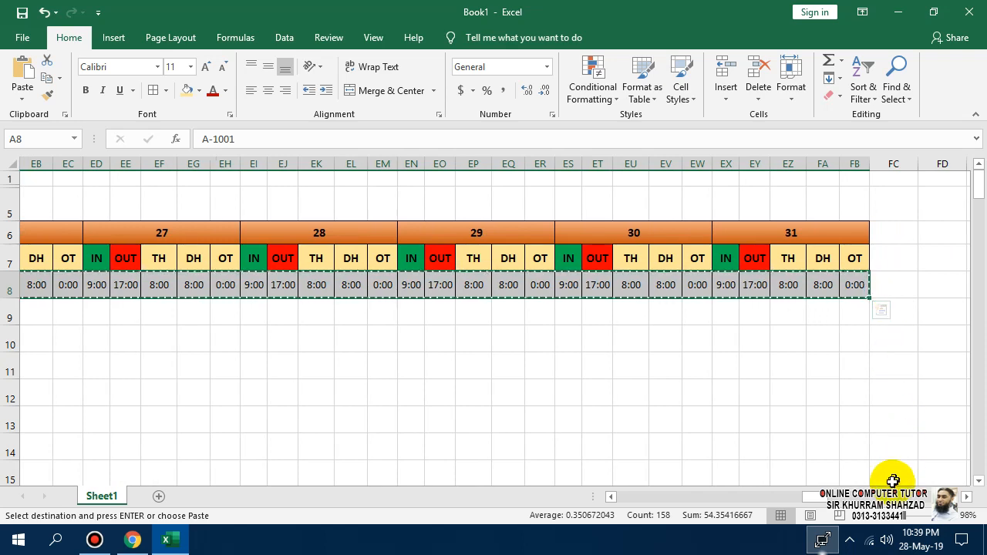
left_click_drag(816, 498, 548, 511)
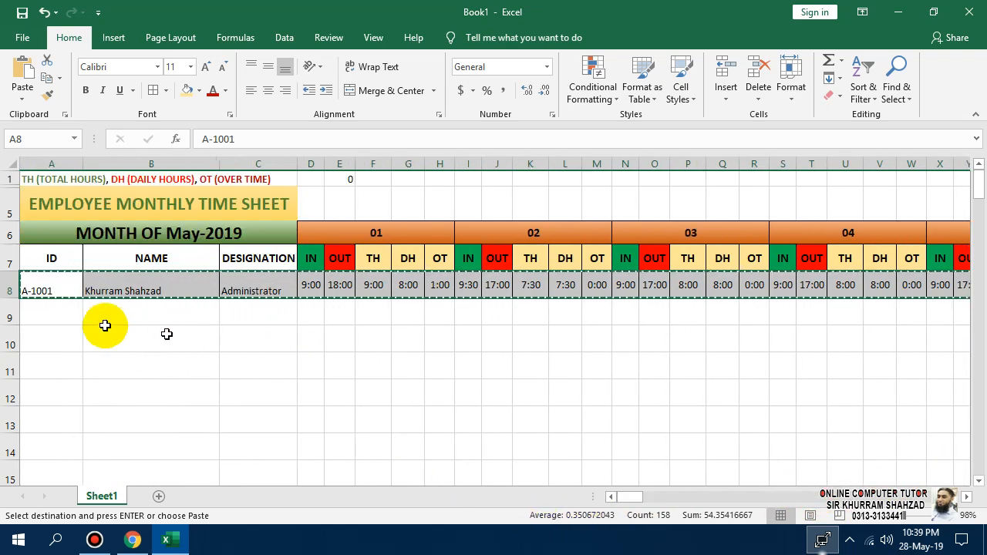
left_click(32, 308)
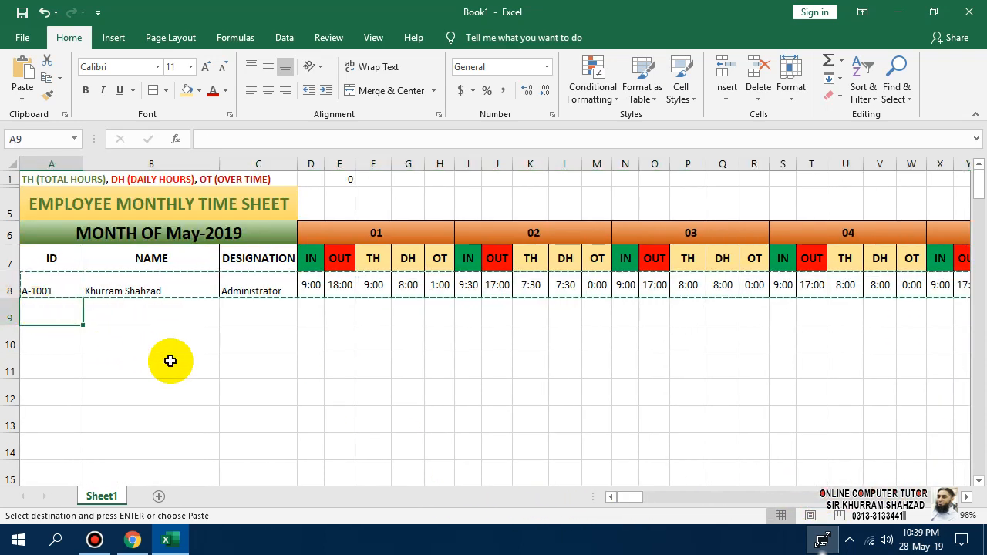
key("ctrl+v")
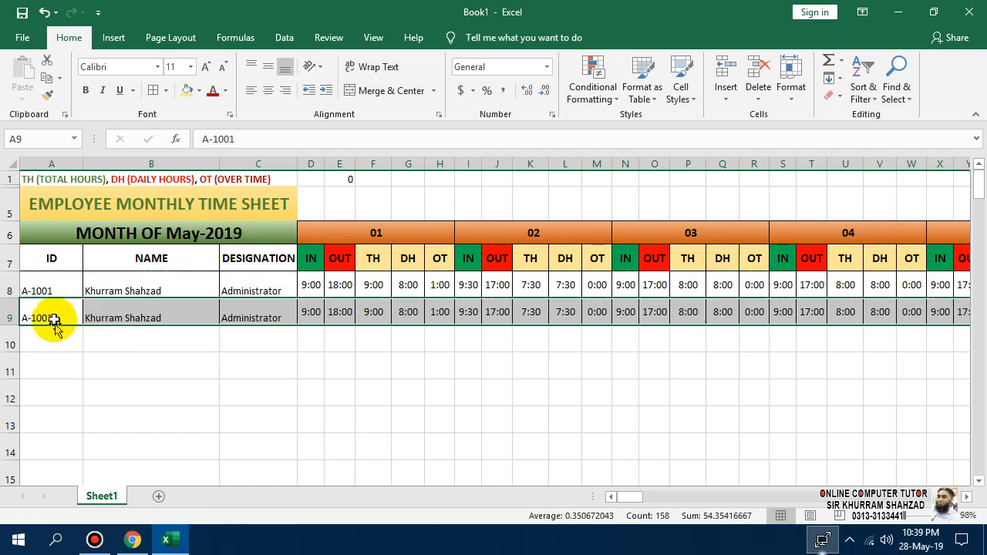
Give row 9 the ID A-1002, the new employee's name and designation ACCOUNTANT.
double_click(52, 320)
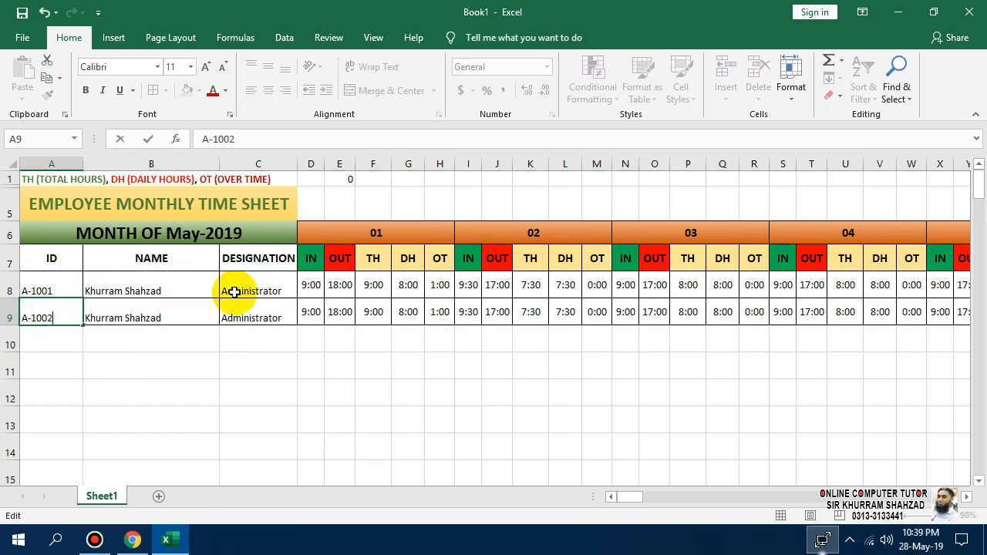
key("Return")
key("Up")
key("Right")
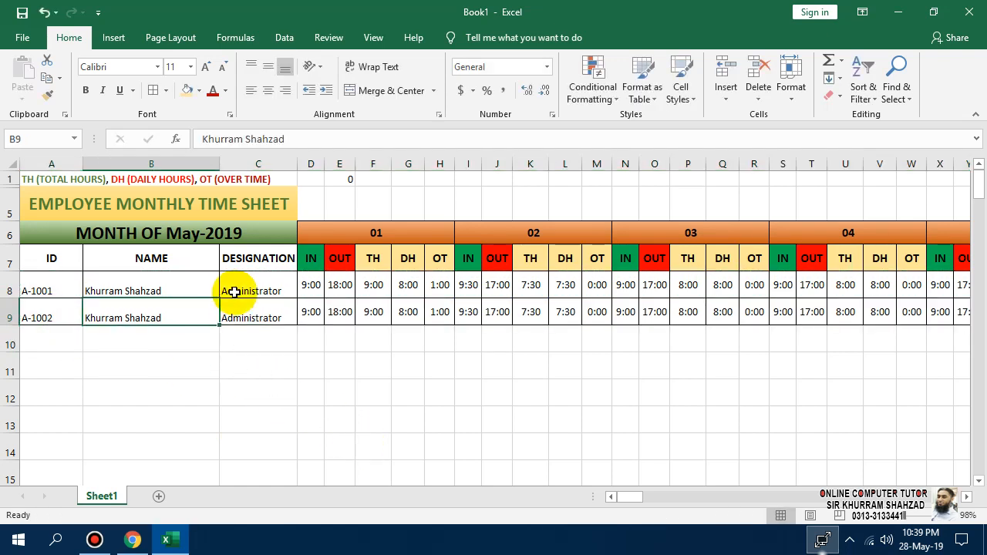
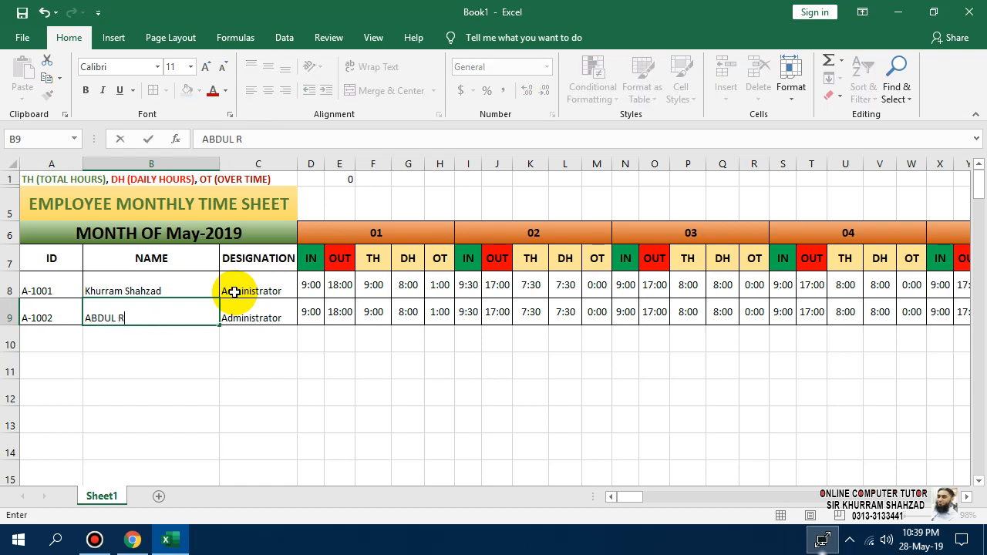
key("Return")
key("Right")
key("Up")
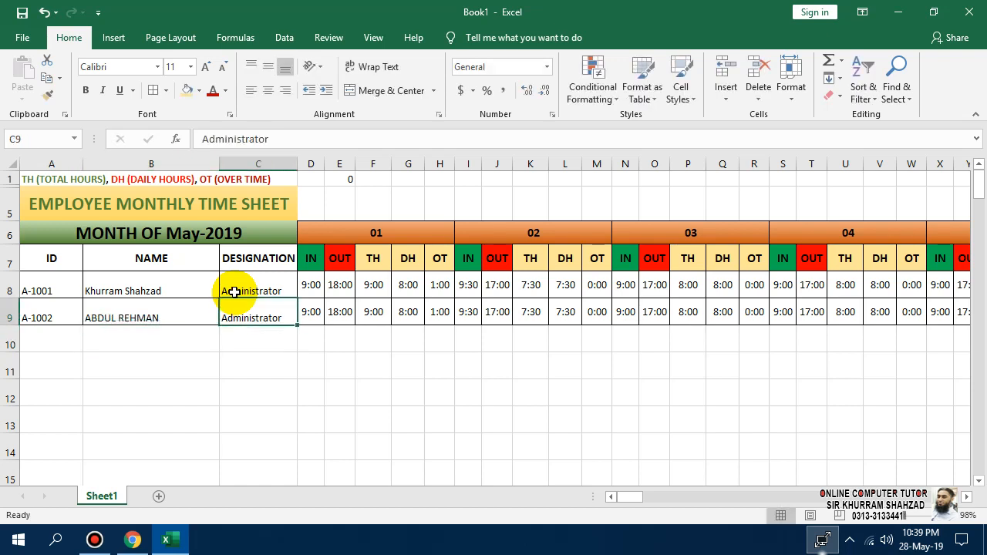
type("ACCOUNTANT")
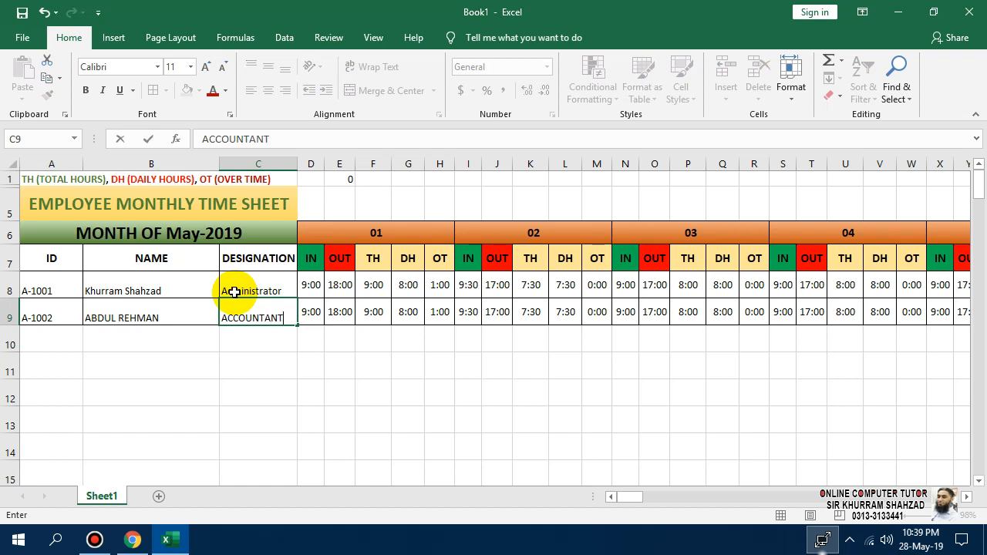
key("Return")
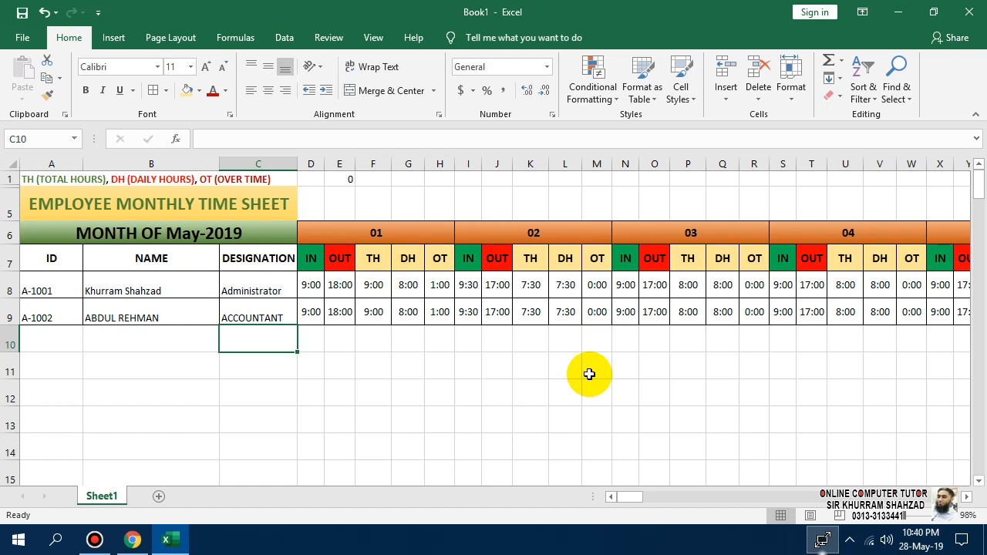
Freeze panes at D8 so header rows and ID, NAME, DESIGNATION columns stay fixed.
left_click(311, 285)
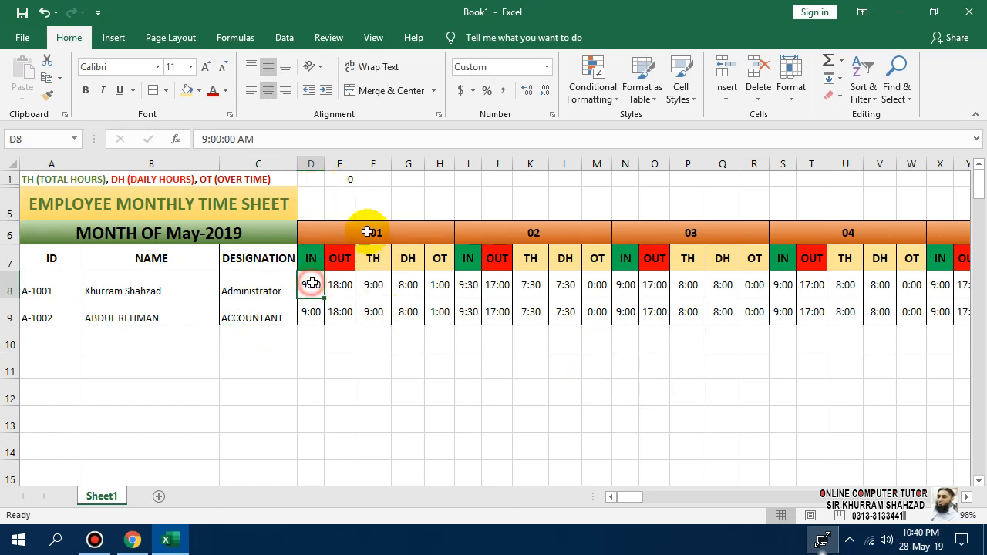
left_click(372, 37)
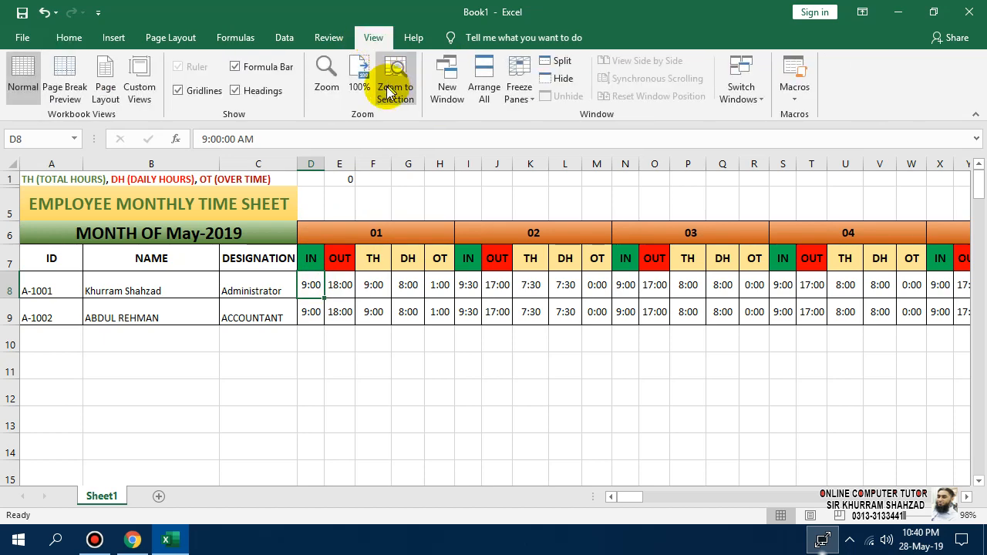
left_click(527, 98)
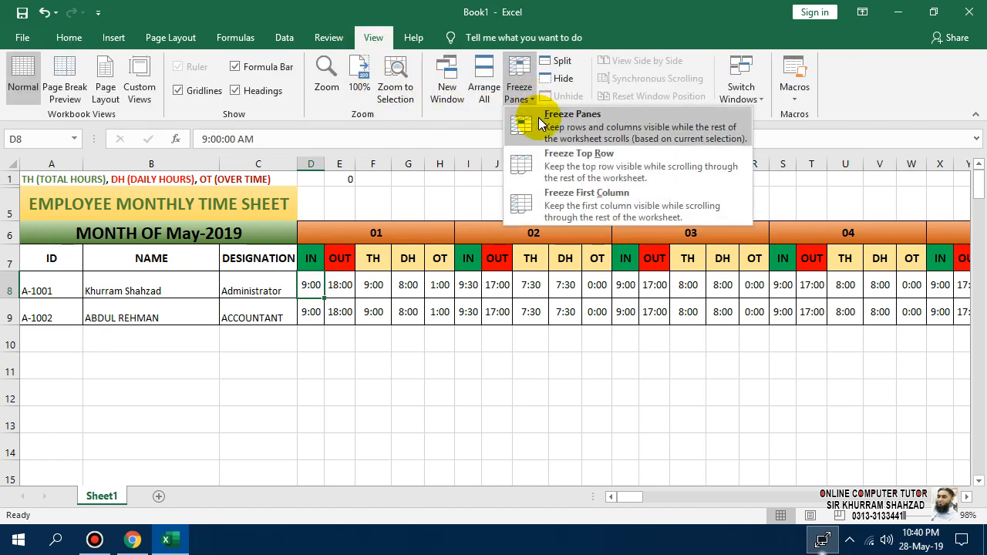
left_click(573, 114)
left_click(435, 395)
Move along row 8 from day 01 to the end of day 31's data.
scroll(353, 259, "down", 2)
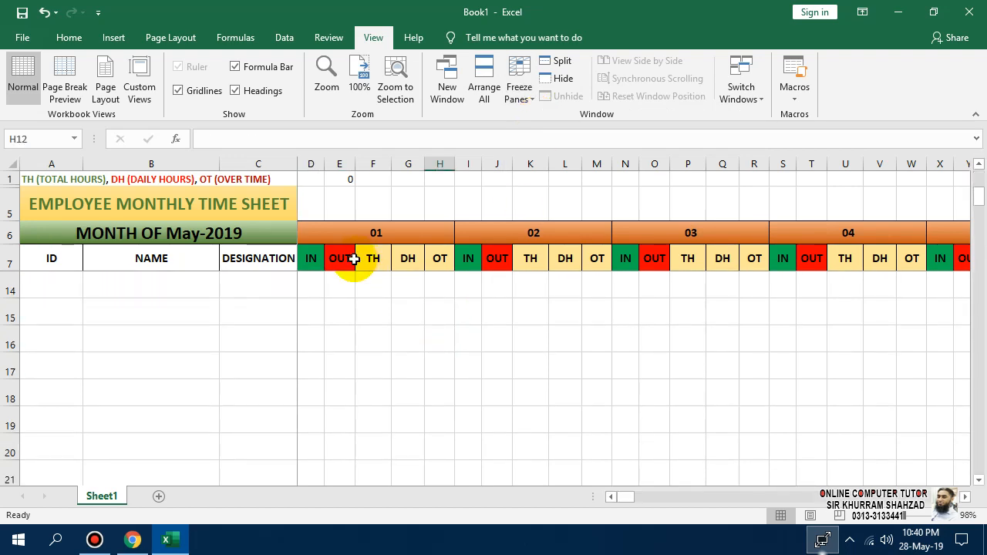
scroll(353, 259, "up", 2)
left_click(359, 285)
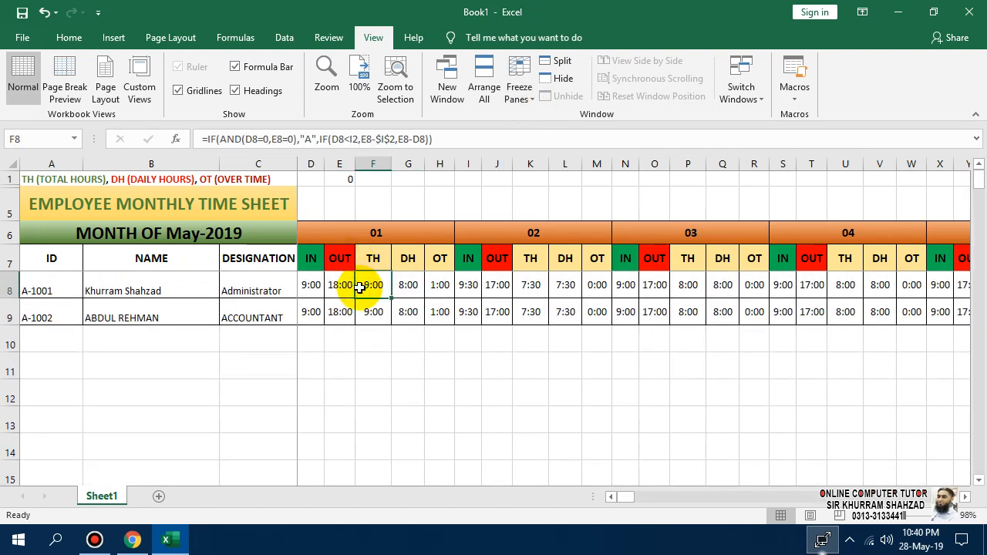
key("Right")
key("Right")
key("Right")
key("Right")
key("Right")
key("Right")
key("Right")
key("Right")
key("Right")
key("Right")
key("Right")
key("Right")
key("Right")
key("Right")
key("Right")
key("Right")
key("Right")
key("Right")
key("Right")
key("Right")
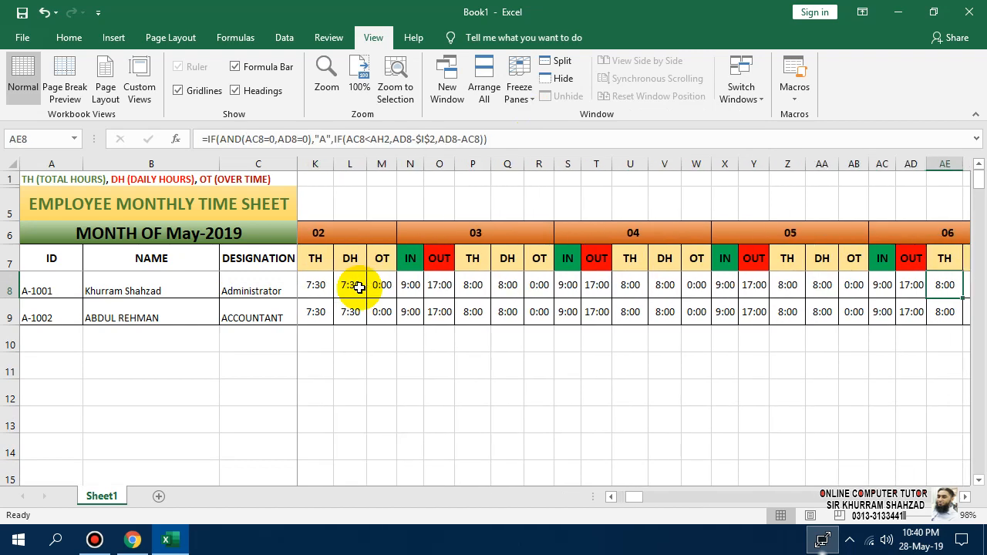
key("Right")
key("Right")
key("Right")
key("Right")
key("Right")
key("Right")
key("Right")
key("Right")
key("Right")
key("Right")
key("Right")
key("Right")
key("Right")
key("Right")
key("Right")
key("Right")
key("Right")
key("Right")
key("Right")
key("Right")
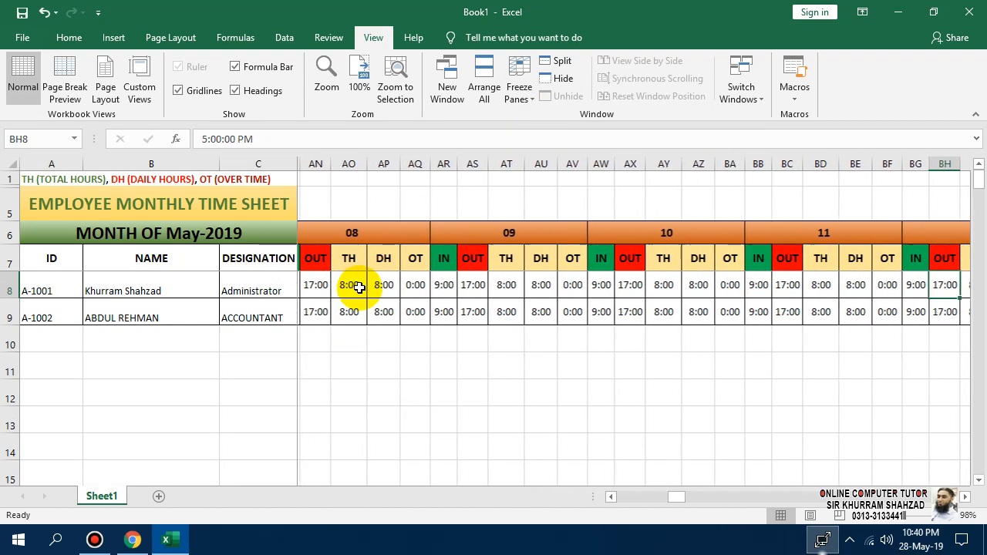
key("Right")
key("Right")
key("Right")
key("Right")
key("Right")
key("Right")
key("Right")
key("Right")
key("Right")
key("Right")
key("Right")
key("Right")
key("Right")
key("Right")
key("Right")
key("Right")
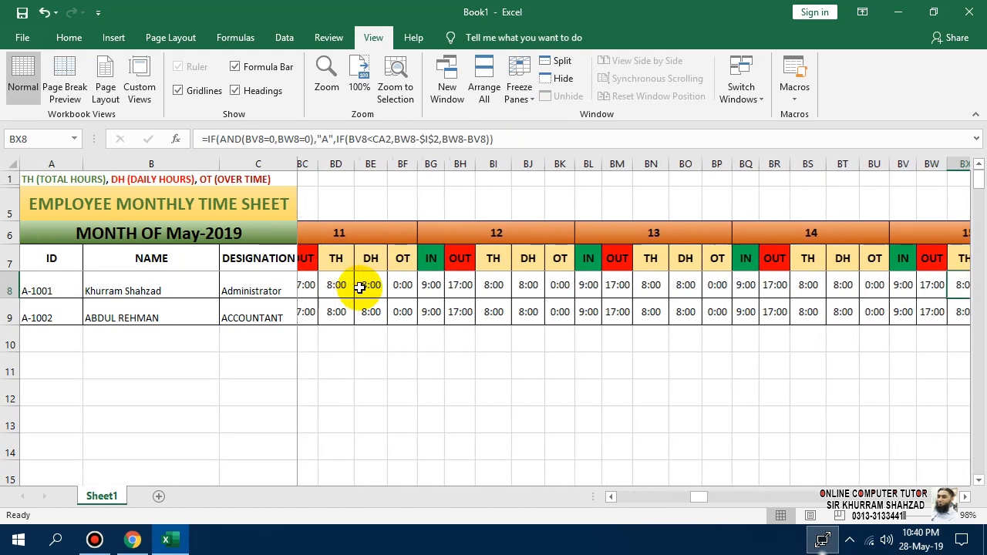
key("Right")
key("Right")
key("Right")
key("Right")
key("Right")
key("Right")
key("Right")
key("Right")
key("Right")
key("Right")
key("Right")
key("Right")
key("Right")
key("Right")
key("Right")
key("Right")
key("Right")
key("Right")
key("Right")
key("Right")
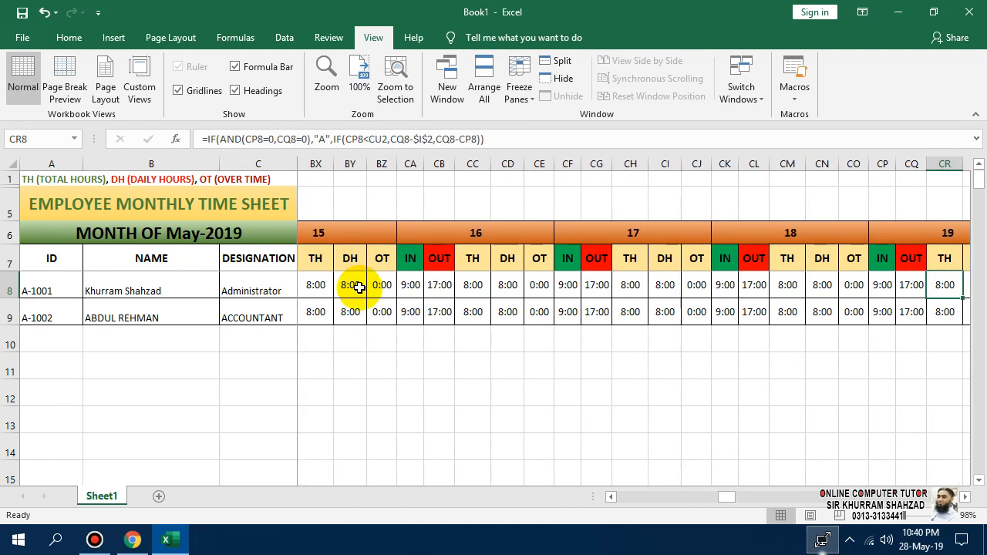
key("Right")
key("Right")
key("Right")
key("Right")
key("Right")
key("Right")
key("Right")
key("Right")
key("Right")
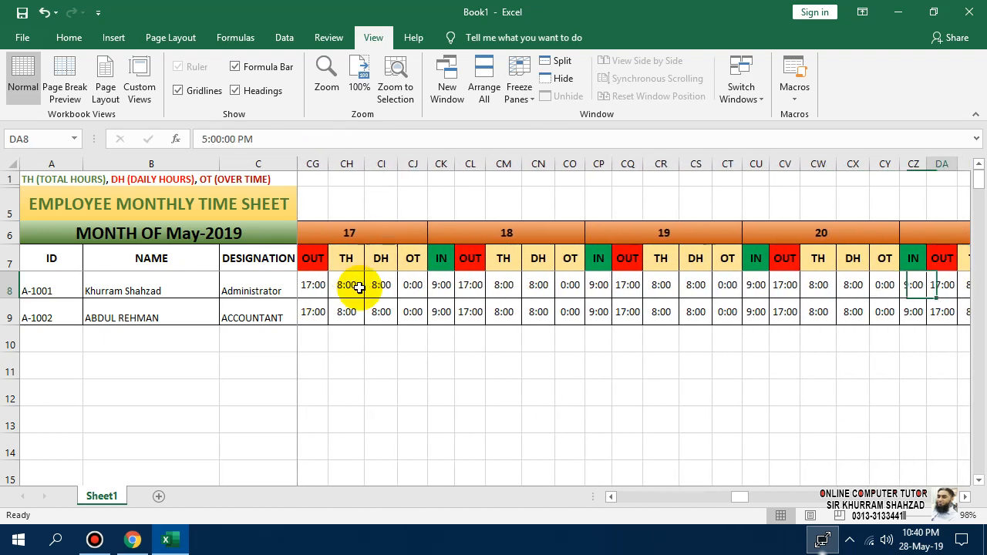
key("Right")
key("Right")
key("Right")
key("Right")
key("Right")
key("Right")
key("Right")
key("Right")
key("Right")
key("Right")
key("Right")
key("Right")
key("Right")
key("Right")
key("Right")
key("Right")
key("Right")
key("Right")
key("Right")
key("Right")
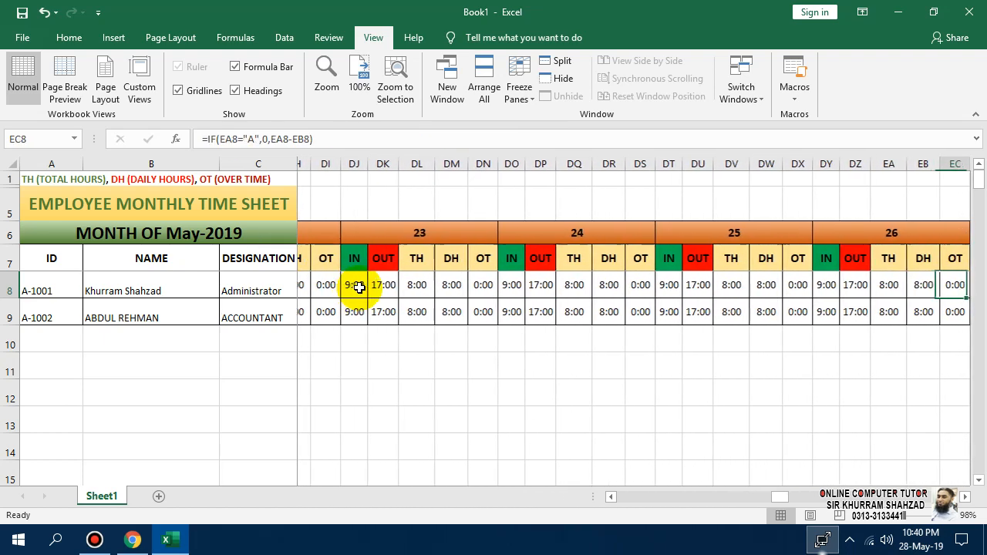
key("Right")
key("Right")
key("Right")
key("Right")
key("Right")
key("Right")
key("Right")
key("Right")
key("Right")
key("Right")
key("Right")
key("Right")
key("Right")
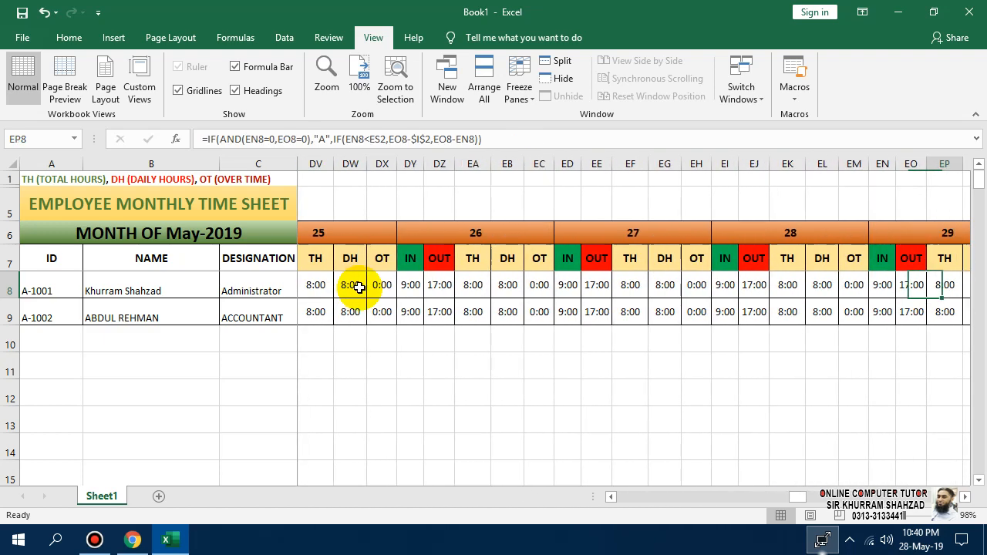
key("Right")
key("Right")
key("Right")
key("Right")
key("Right")
key("Right")
key("Right")
key("Right")
key("Right")
key("Right")
key("Right")
key("Right")
key("Right")
key("Right")
key("Right")
key("Right")
key("Right")
key("Right")
key("Right")
key("Right")
Step into the empty column after day 31 and up to its top header cell.
key("Left")
key("Left")
key("Left")
key("Left")
key("Left")
key("Left")
key("Left")
key("Left")
key("Left")
key("Left")
key("Left")
key("Left")
key("Left")
key("Left")
key("Left")
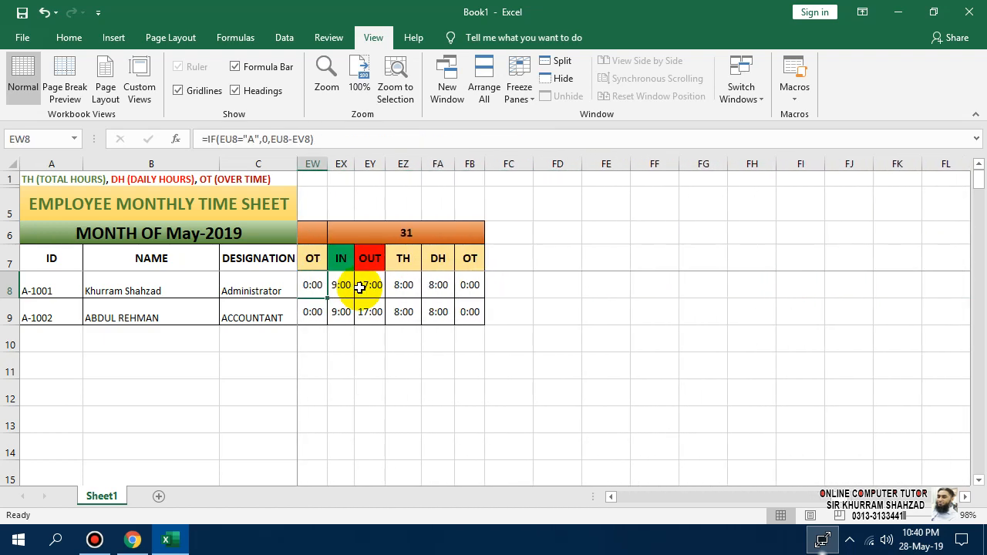
key("Left")
key("Left")
key("Left")
key("Left")
key("Left")
key("Right")
key("Right")
key("Right")
key("Right")
key("Right")
key("Right")
key("Right")
key("Right")
key("Right")
key("Right")
key("Right")
key("Up")
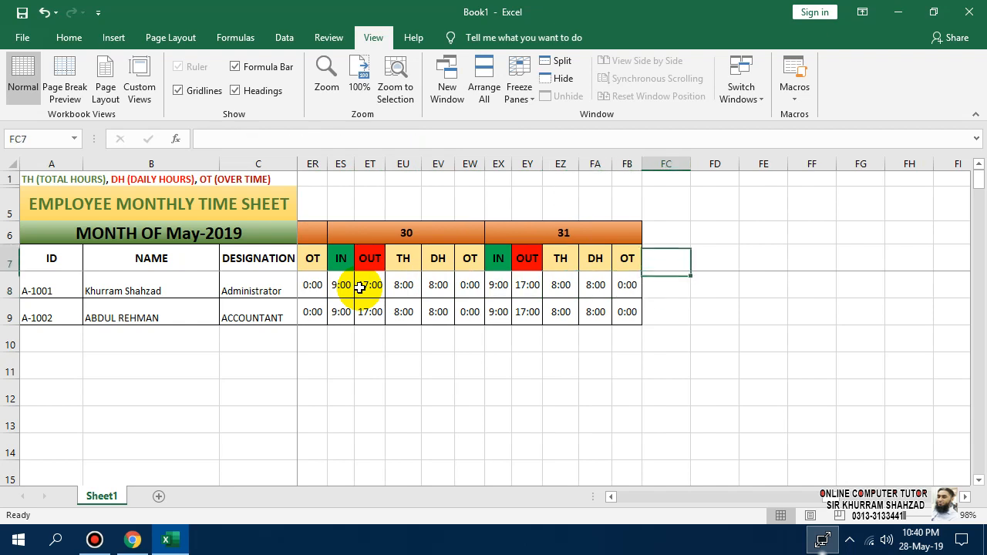
key("Up")
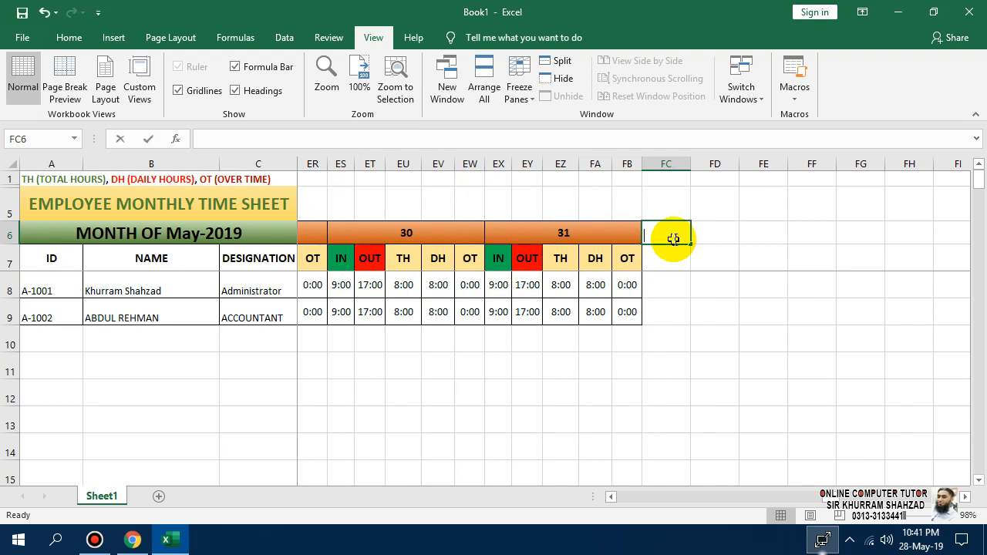
Enter the 31 DAYS heading in FC6 and TH beneath it in FC7.
type("31 DAYS")
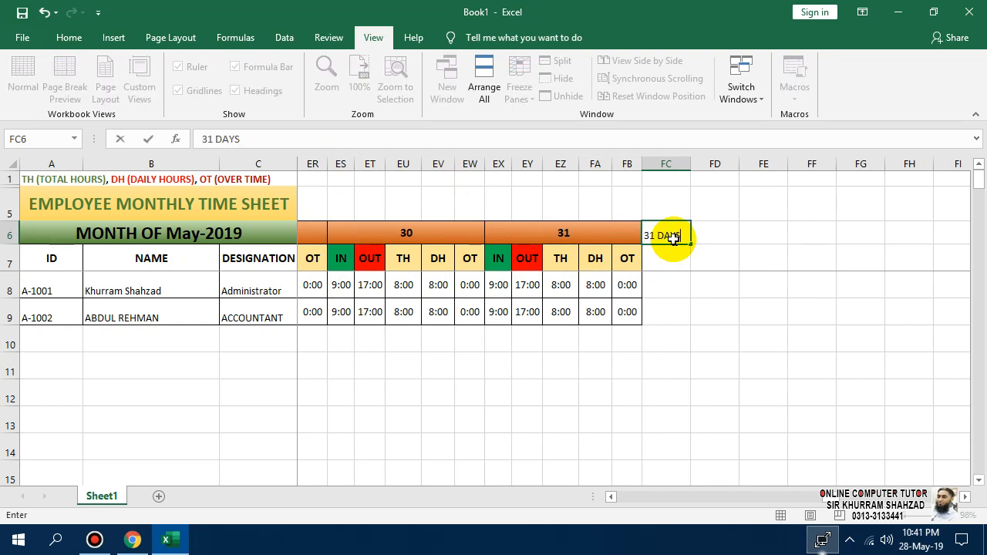
key("Return")
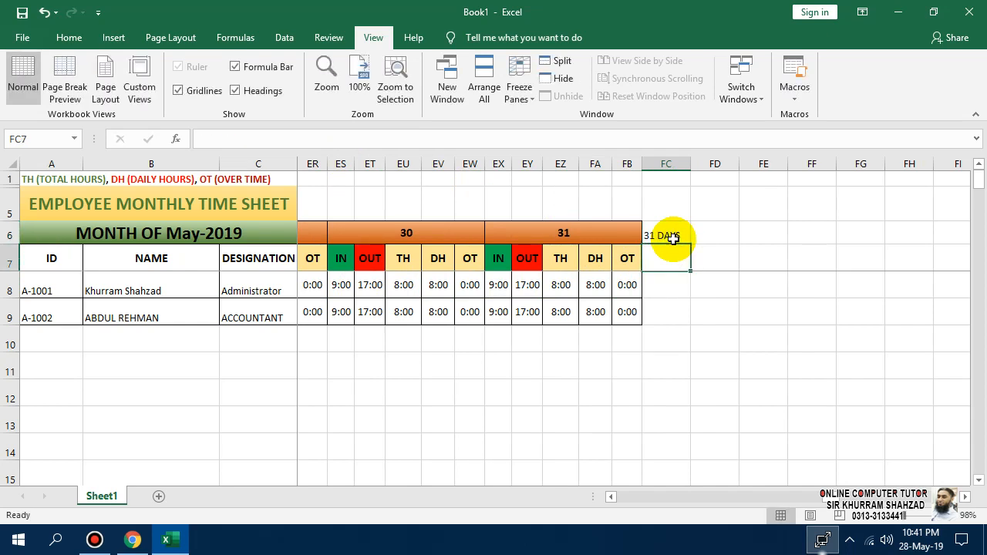
type("TH")
key("Return")
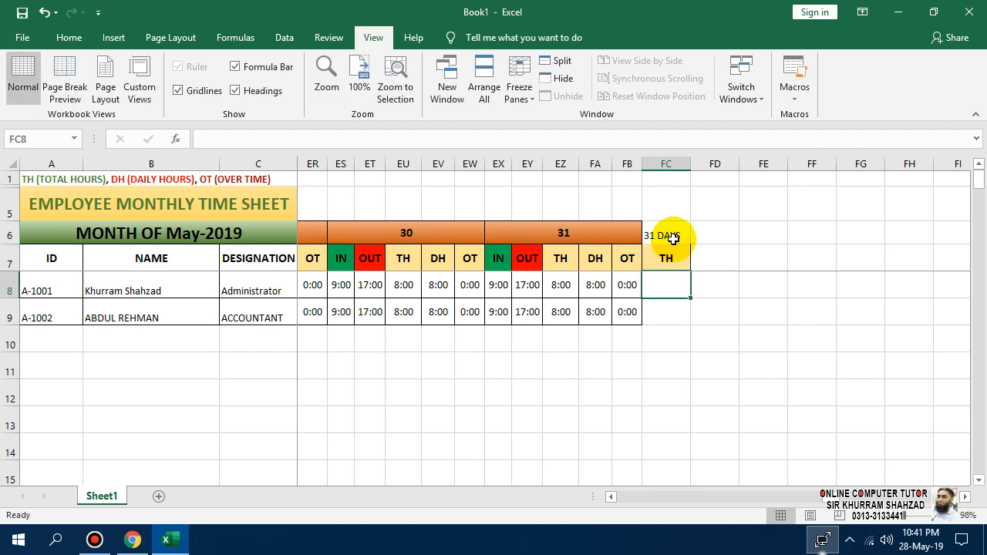
Format the two new headings with gold fill, bold, font size 12.
left_click(671, 235)
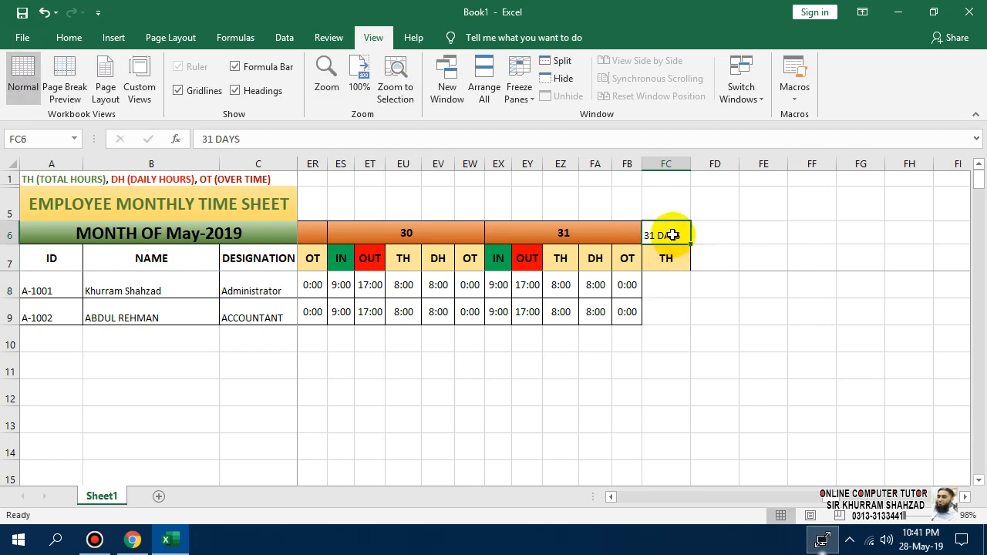
left_click_drag(671, 234, 672, 258)
left_click(69, 37)
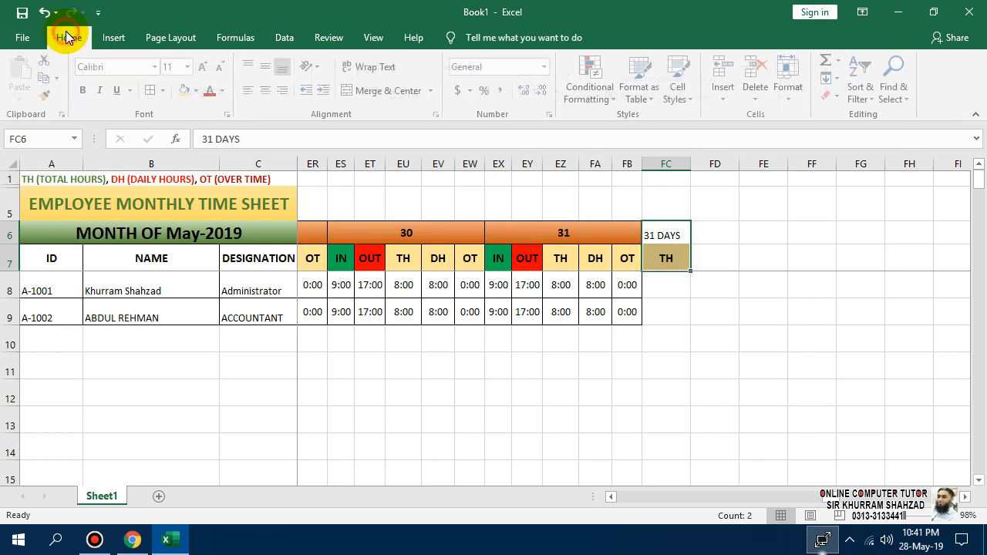
left_click(198, 90)
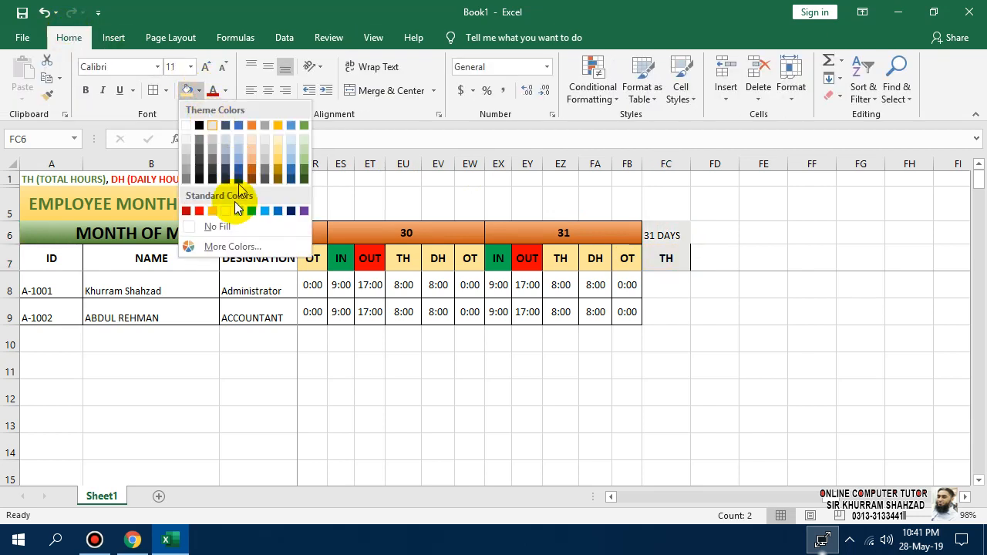
left_click(280, 141)
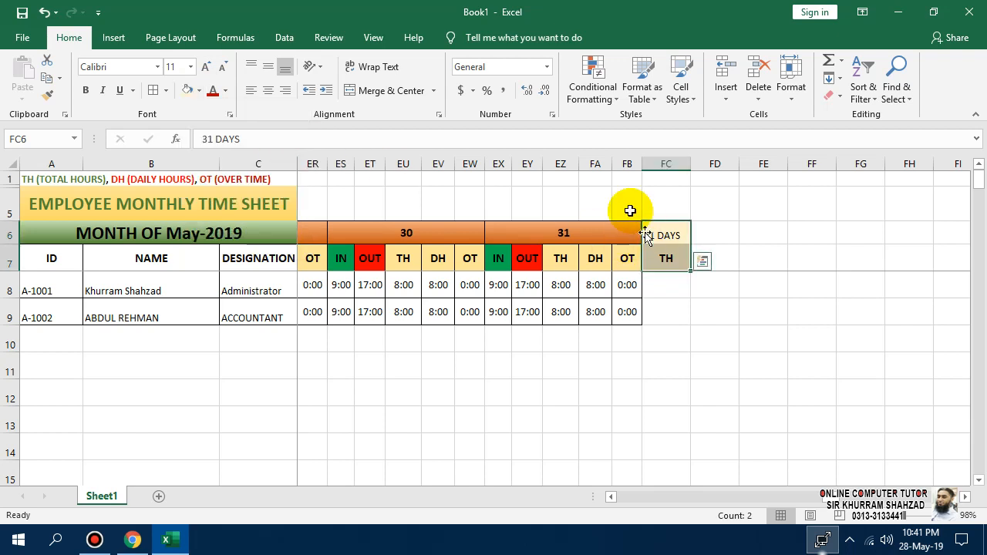
left_click(86, 91)
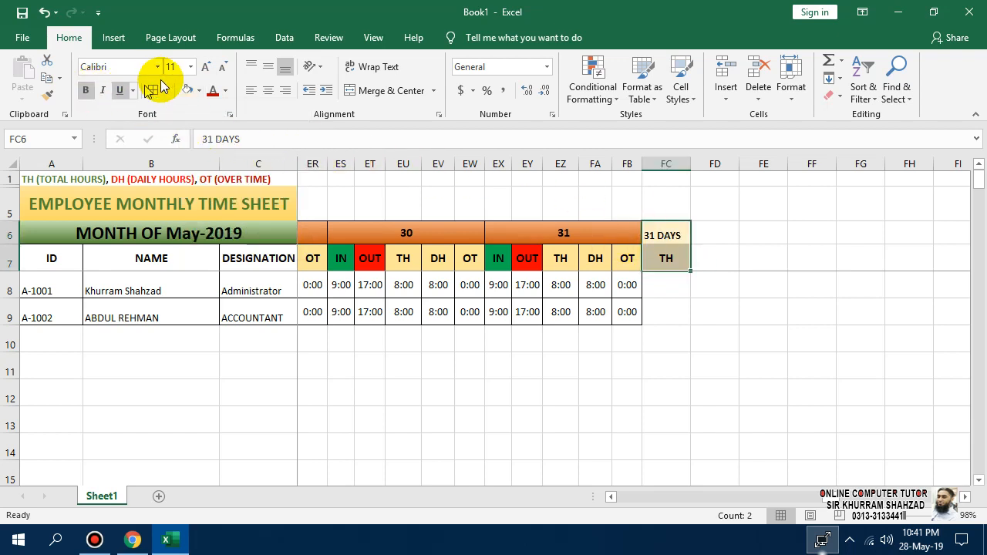
left_click(190, 66)
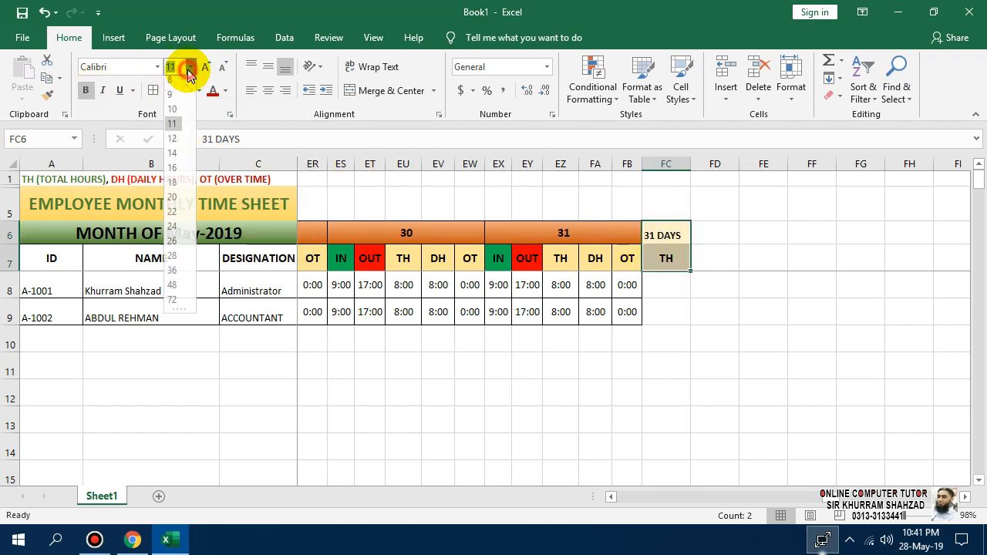
left_click(171, 139)
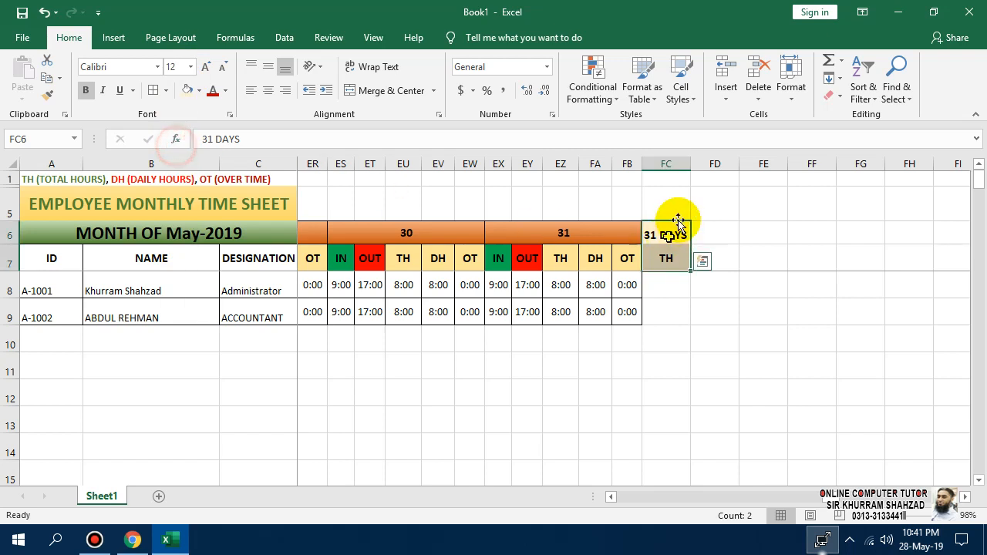
Add All Borders to FC6:FC9 and begin a =SUMIF( formula in FC8.
left_click(710, 308)
left_click_drag(686, 234, 663, 308)
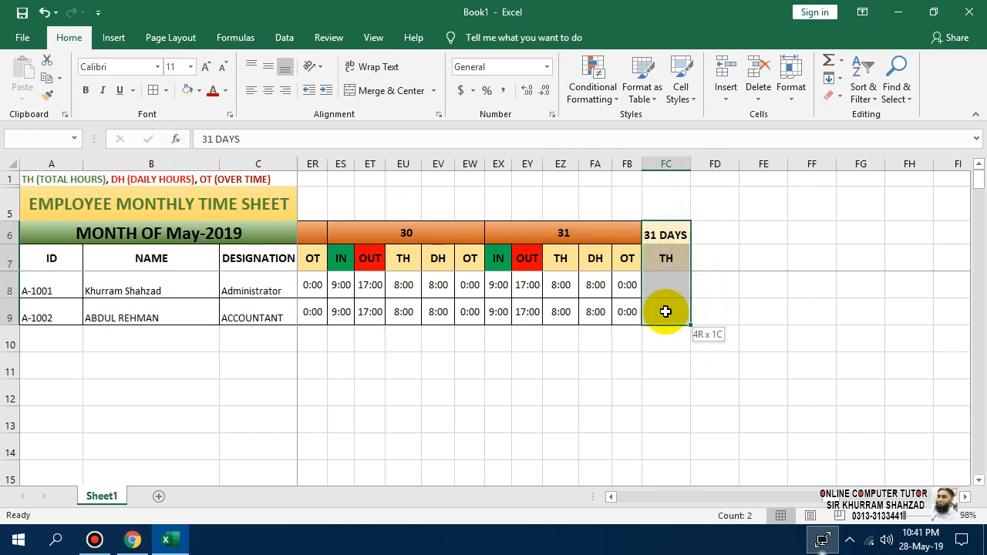
left_click(152, 90)
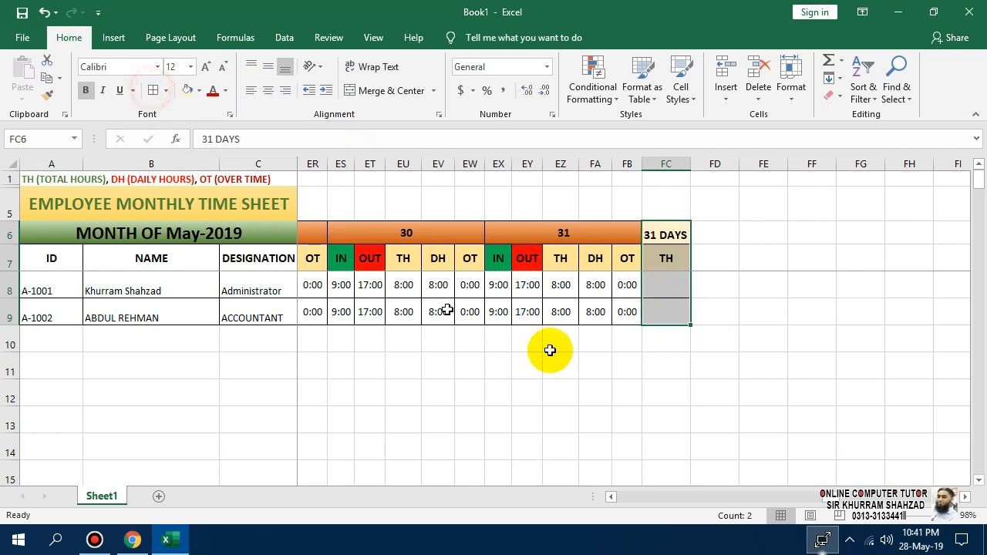
left_click(607, 377)
left_click(662, 287)
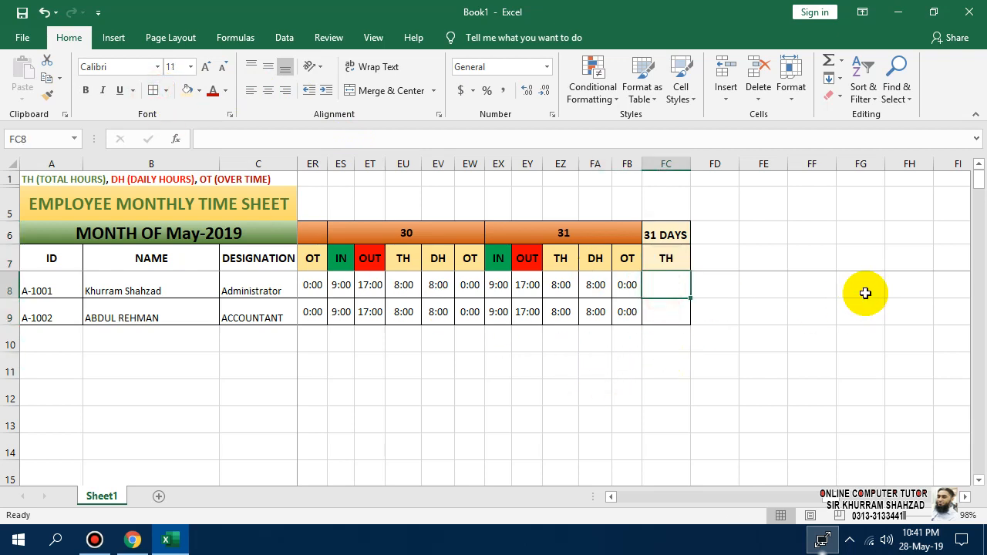
type("=")
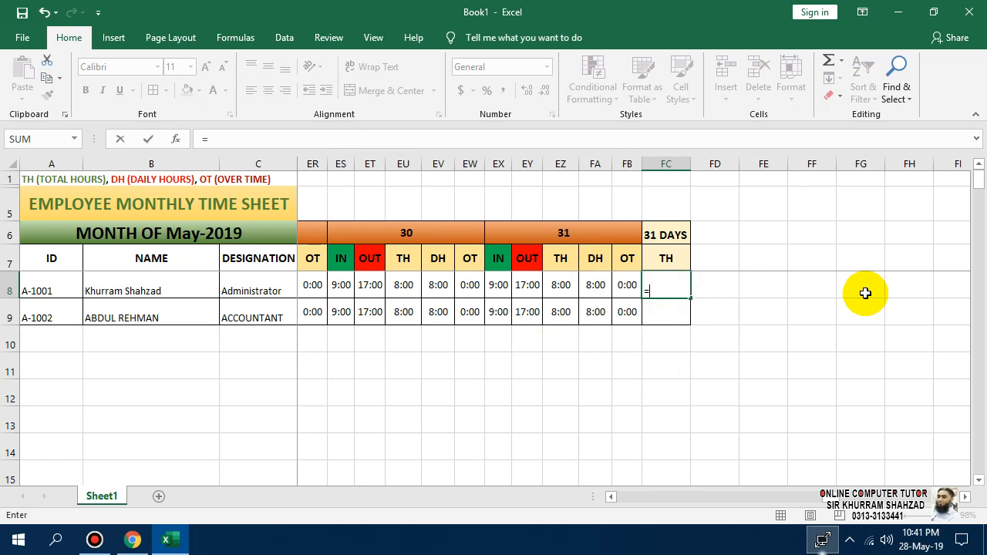
type("SUMIF")
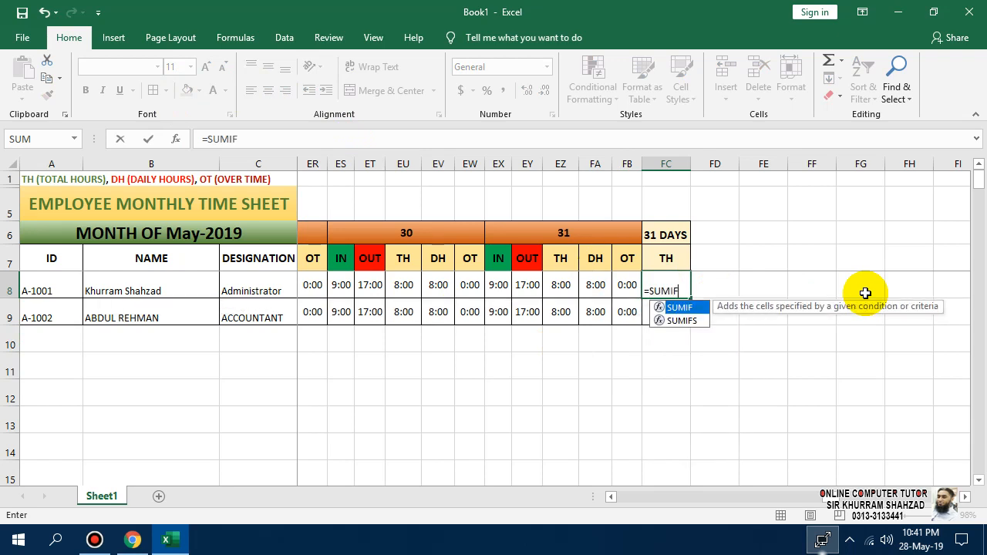
type("(")
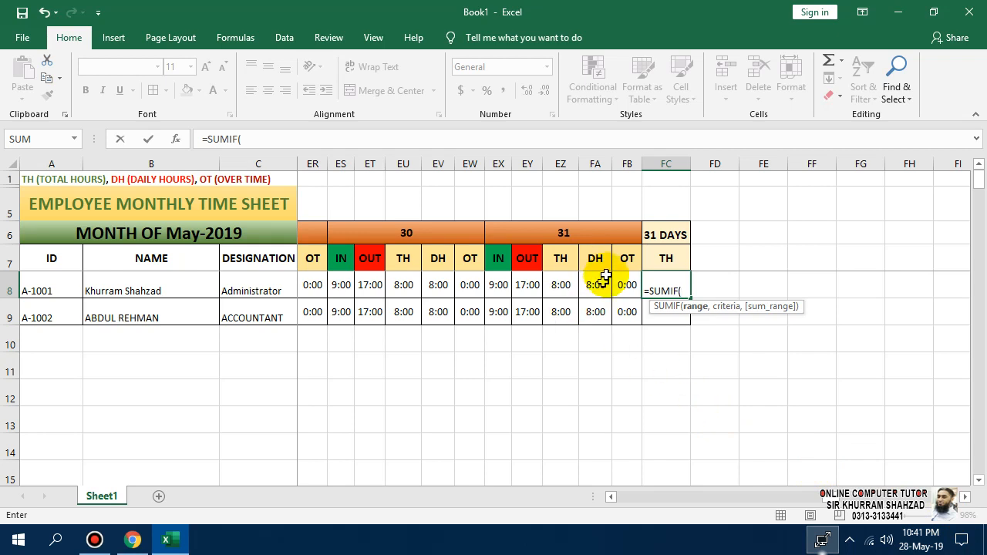
Give FC8's SUMIF the header-row range D7:FB7, extending left from day 31.
left_click(626, 257)
key("shift+Left")
key("shift+Left")
key("shift+Left")
key("shift+Left")
key("shift+Left")
key("shift+Left")
key("shift+Left")
key("shift+Left")
key("shift+Left")
key("shift+Left")
key("shift+Left")
key("shift+Left")
key("shift+Left")
key("shift+Left")
key("shift+Left")
key("shift+Left")
key("shift+Left")
key("shift+Left")
key("shift+Left")
key("shift+Left")
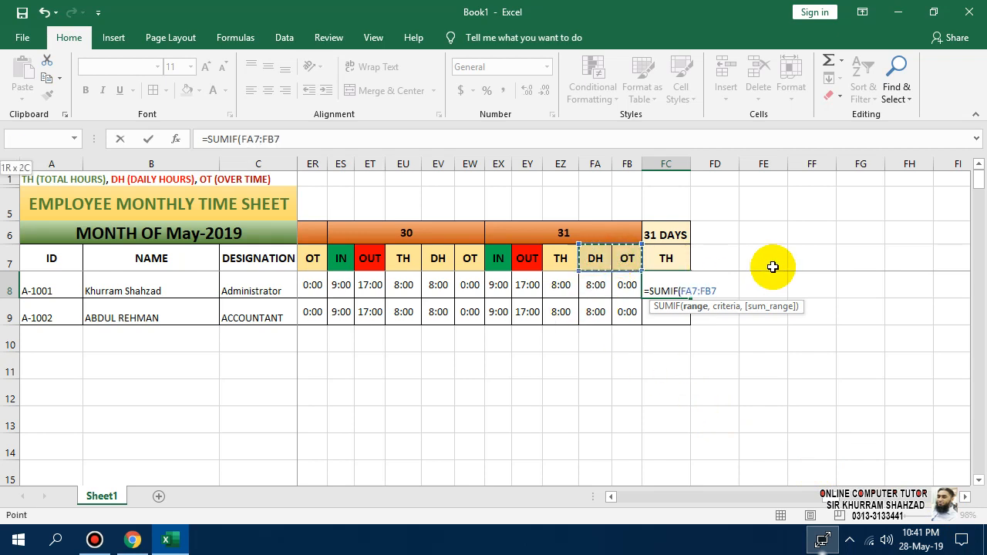
key("shift+Left")
key("shift+Left")
key("shift+Left")
key("shift+Left")
key("shift+Left")
key("shift+Left")
key("shift+Left")
key("shift+Left")
key("shift+Left")
key("shift+Left")
key("shift+Left")
key("shift+Left")
key("shift+Left")
key("shift+Left")
key("shift+Left")
key("shift+Left")
key("shift+Left")
key("shift+Left")
key("shift+Left")
key("shift+Left")
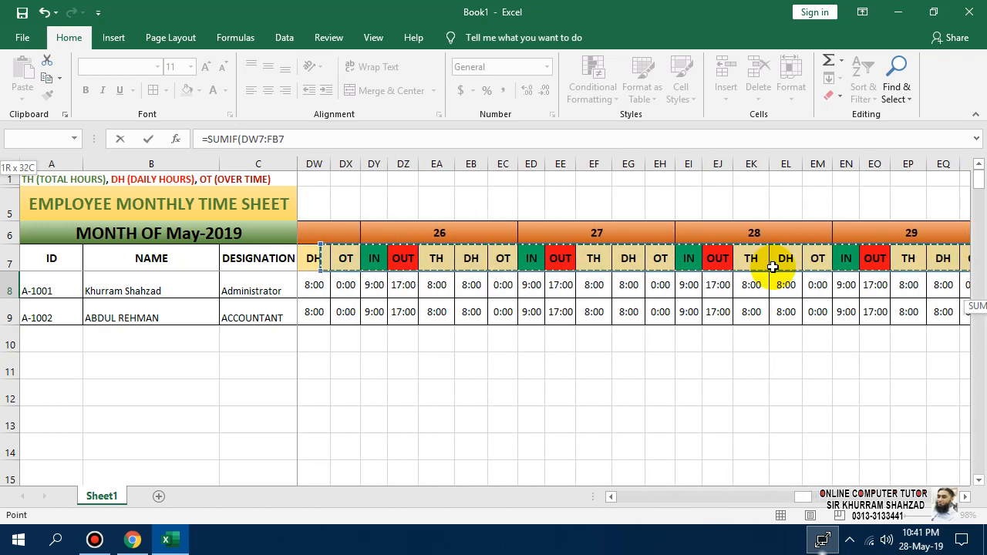
key("shift+Left")
key("shift+Left")
key("shift+Left")
key("shift+Left")
key("shift+Left")
key("shift+Left")
key("shift+Left")
key("shift+Left")
key("shift+Left")
key("shift+Left")
key("shift+Left")
key("shift+Left")
key("shift+Left")
key("shift+Left")
key("shift+Left")
key("shift+Left")
key("shift+Left")
key("shift+Left")
key("shift+Left")
key("shift+Left")
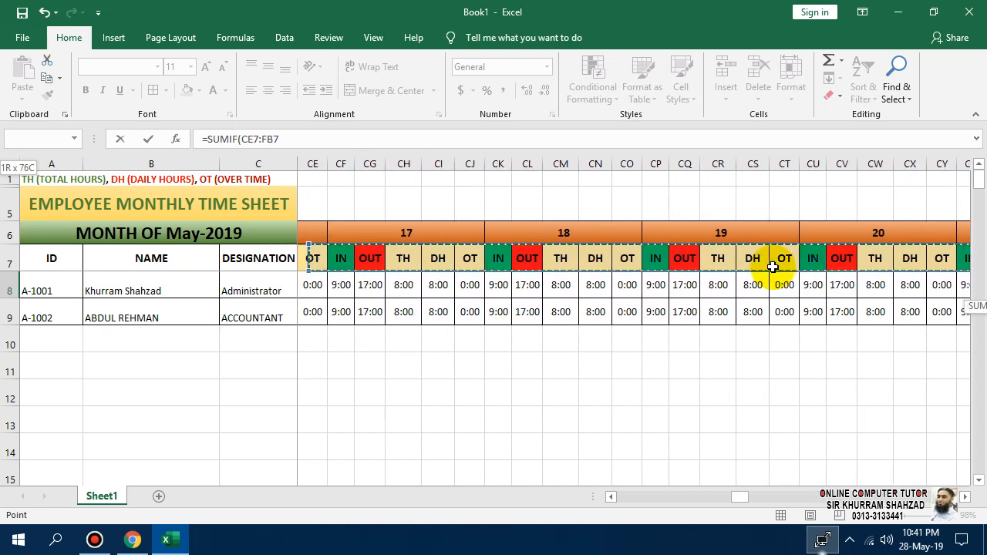
key("shift+Left")
key("shift+Left")
key("shift+Left")
key("shift+Left")
key("shift+Left")
key("shift+Left")
key("shift+Left")
key("shift+Left")
key("shift+Left")
key("shift+Left")
key("shift+Left")
key("shift+Left")
key("shift+Left")
key("shift+Left")
key("shift+Left")
key("shift+Left")
key("shift+Left")
key("shift+Left")
key("shift+Left")
key("shift+Left")
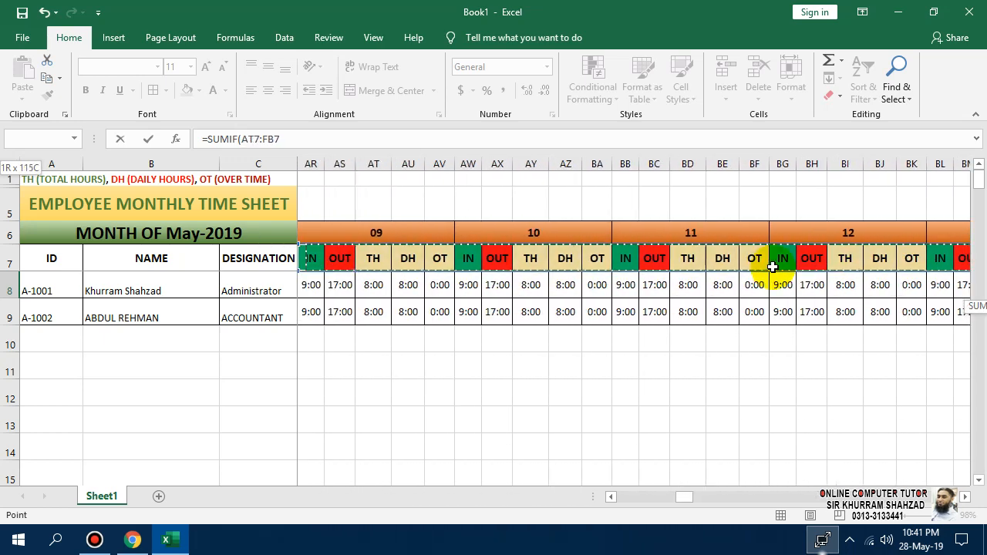
key("shift+Left")
key("shift+Left")
key("shift+Left")
key("shift+Left")
key("shift+Left")
key("shift+Left")
key("shift+Left")
key("shift+Left")
key("shift+Left")
key("shift+Left")
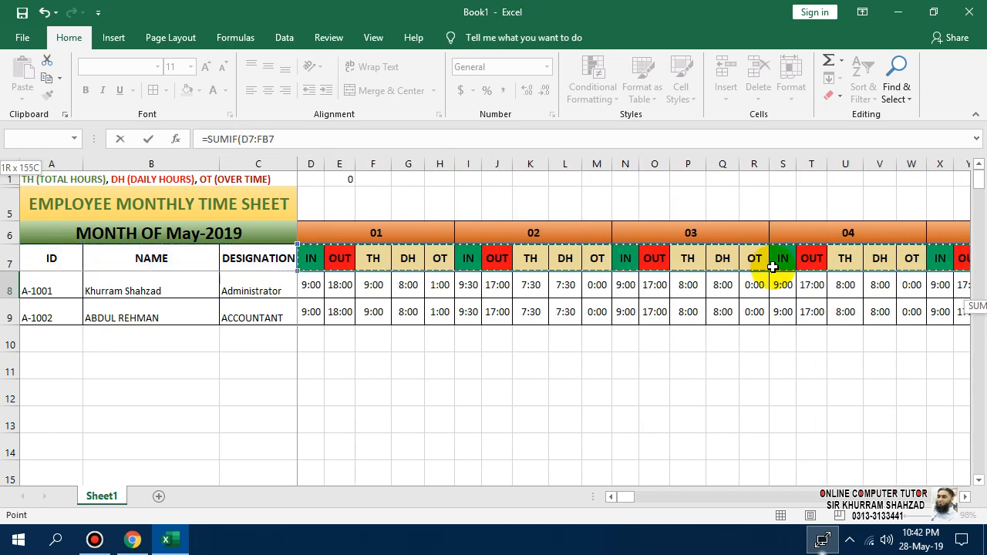
left_click_drag(625, 496, 709, 478)
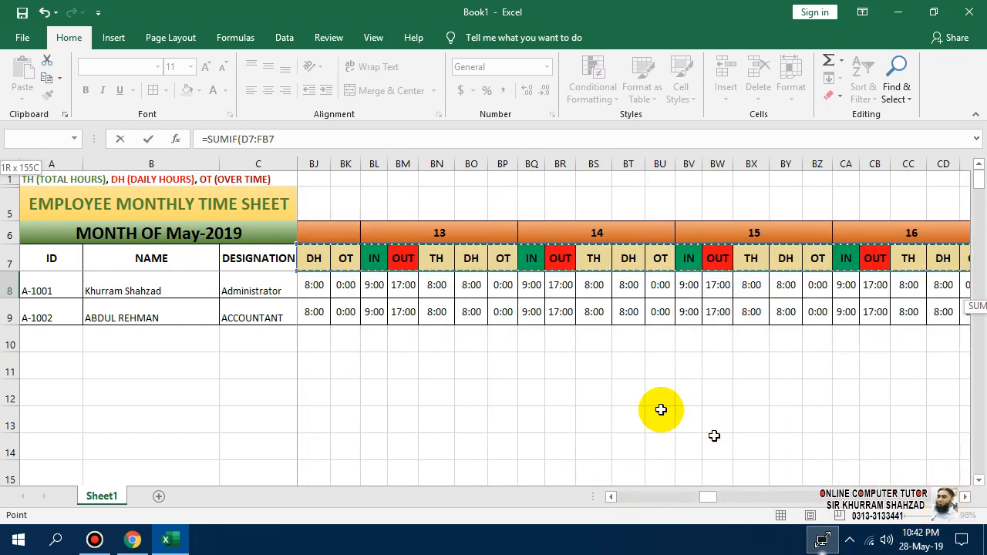
left_click_drag(317, 138, 240, 139)
left_click_drag(707, 497, 812, 498)
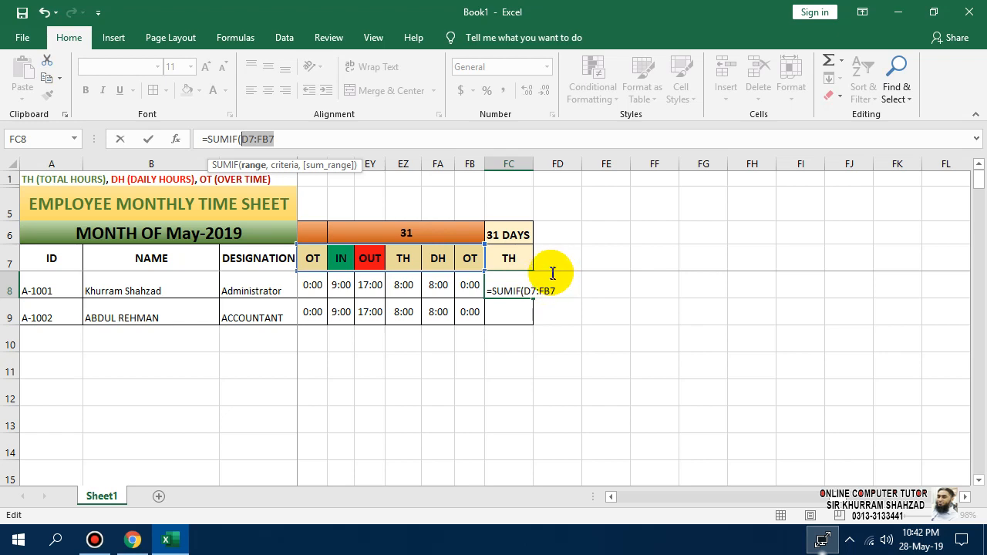
Make the SUMIF range absolute as $D$7:$FB$7 and add FC$7 as its criterion.
left_click_drag(555, 291, 523, 290)
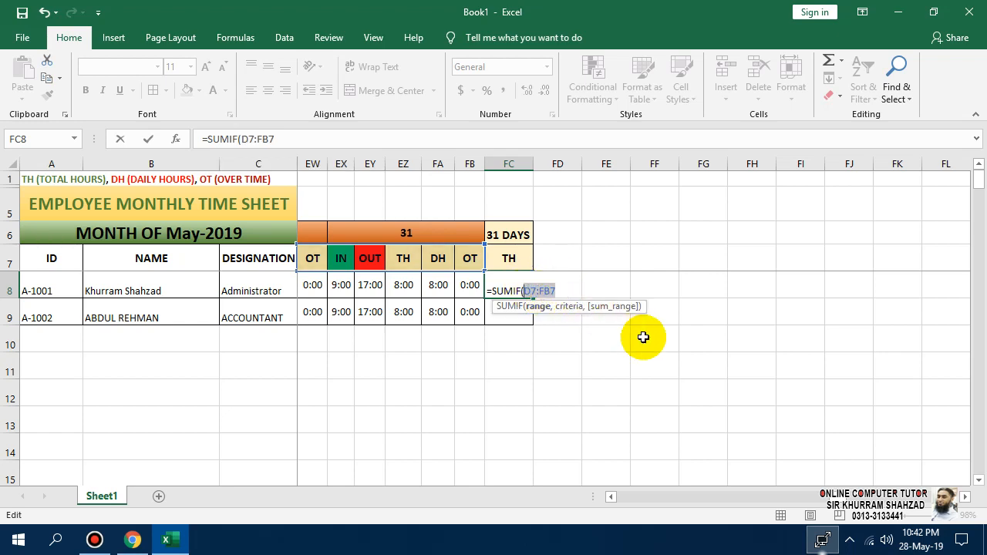
key("F4")
left_click(580, 290)
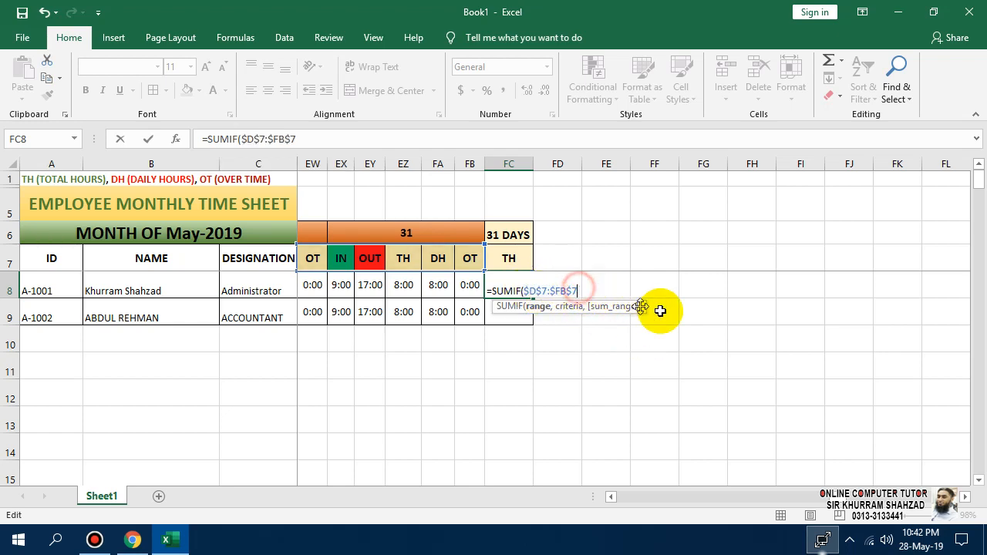
type(",")
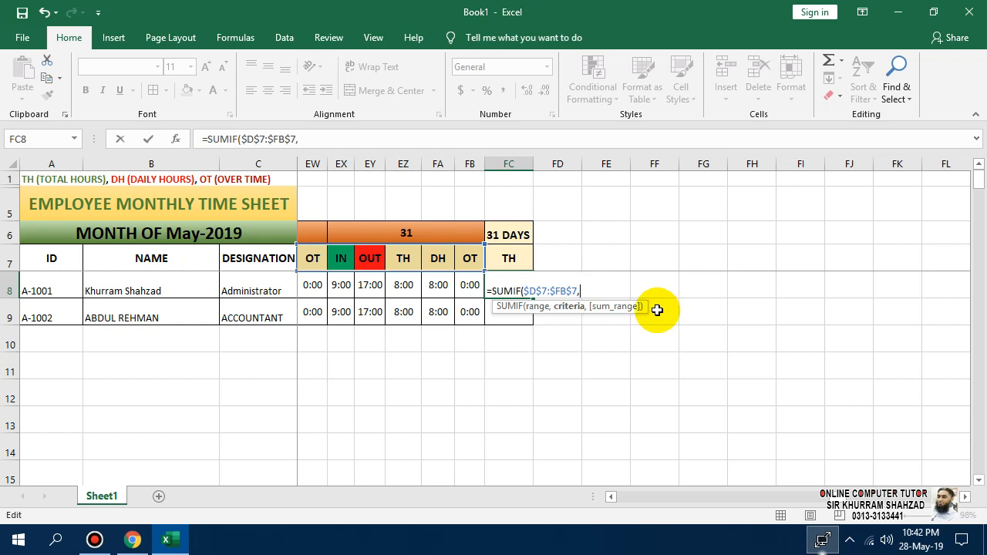
left_click(522, 255)
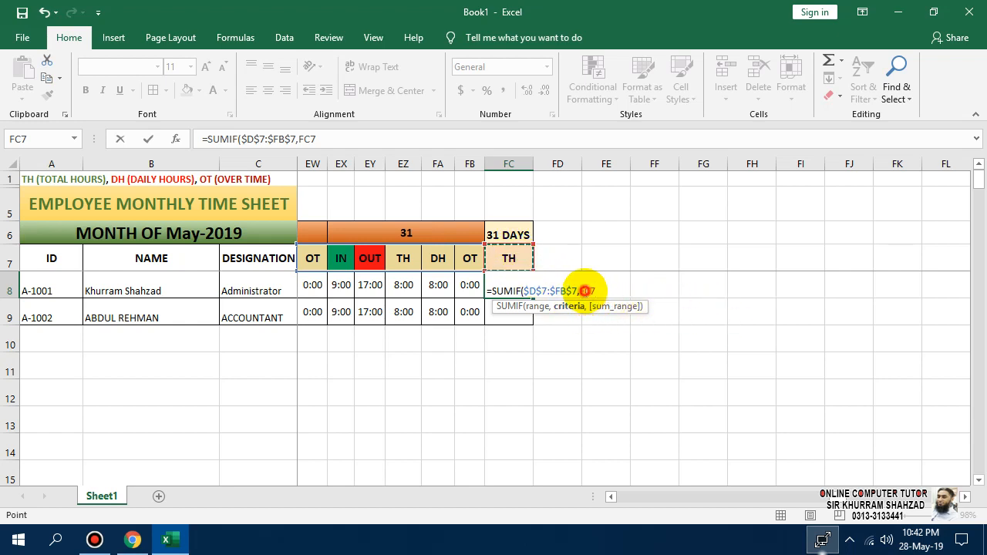
left_click(585, 291)
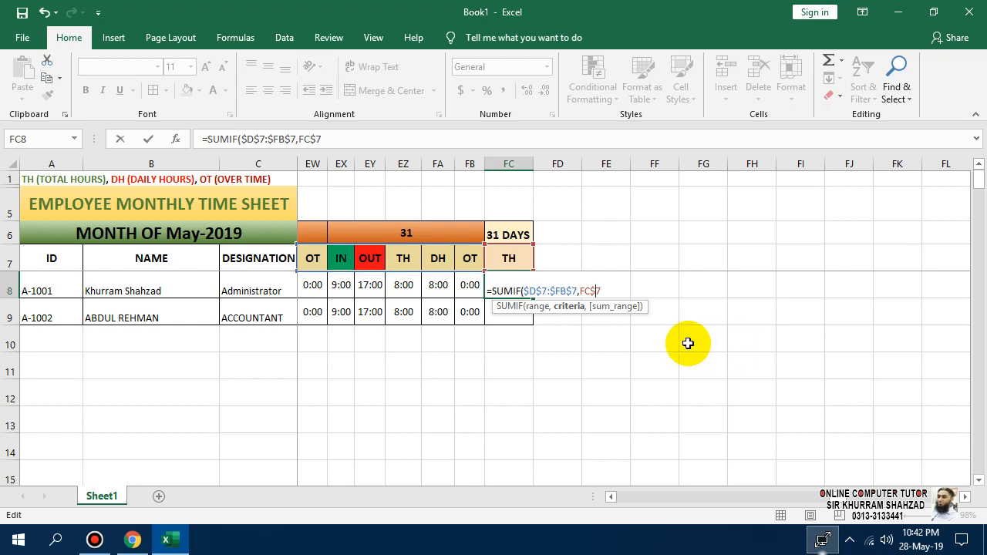
left_click(608, 290)
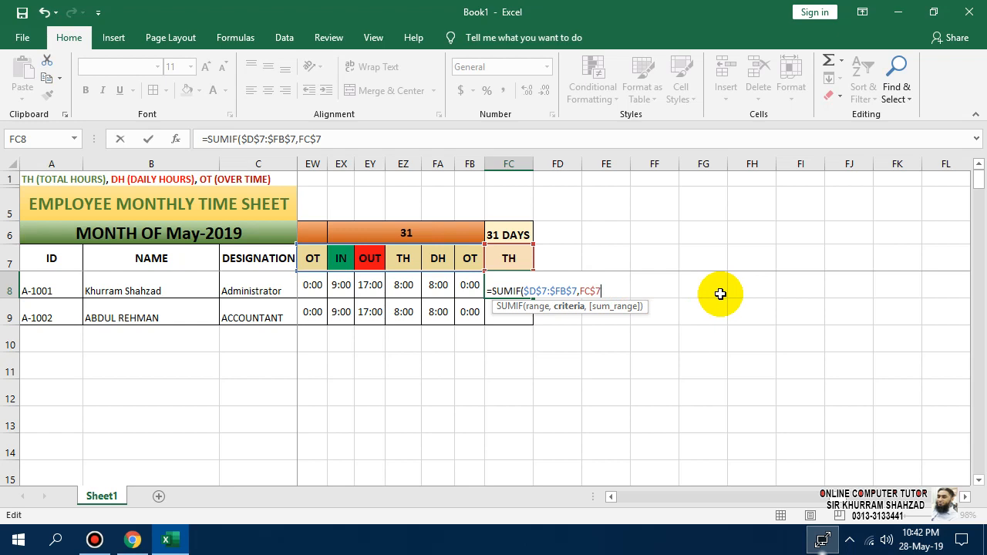
Finish FC8 as =SUMIF($D$7:$FB$7,FC$7,D8:FB8) and enter it.
type(",")
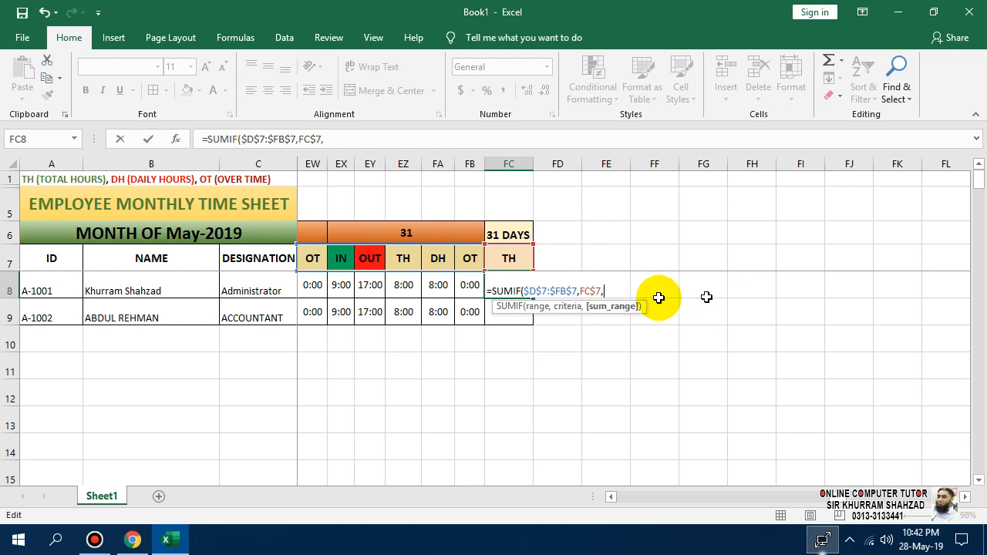
left_click(469, 280)
key("shift+Left")
key("shift+Left")
key("shift+Left")
key("shift+Left")
key("shift+Left")
key("shift+Left")
key("shift+Left")
key("shift+Left")
key("shift+Left")
key("shift+Left")
key("shift+Left")
key("shift+Left")
key("shift+Left")
key("shift+Left")
key("shift+Left")
key("shift+Left")
key("shift+Left")
key("shift+Left")
key("shift+Left")
key("shift+Left")
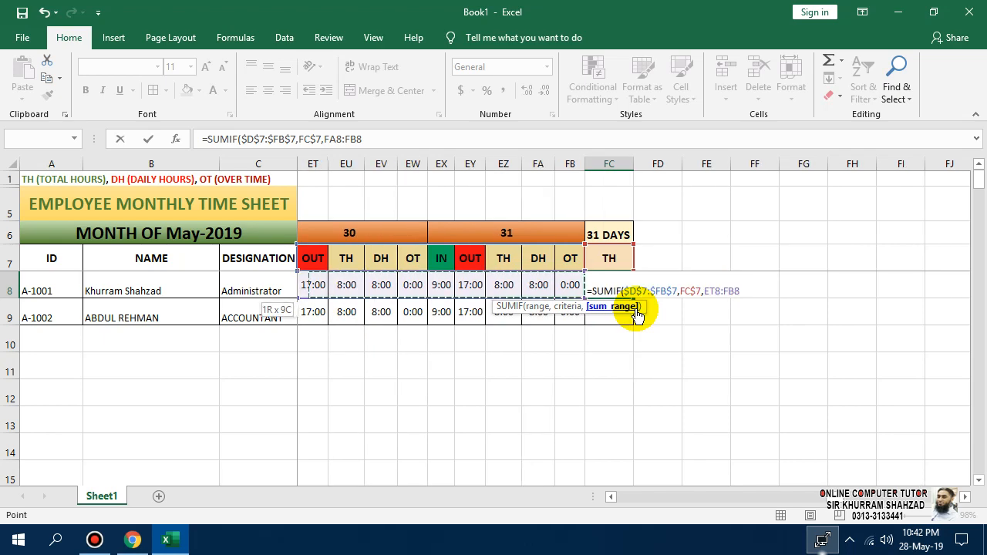
key("shift+Left")
key("shift+Left")
key("shift+Left")
key("shift+Left")
key("shift+Left")
key("shift+Left")
key("shift+Left")
key("shift+Left")
key("shift+Left")
key("shift+Left")
key("shift+Left")
key("shift+Left")
key("shift+Left")
key("shift+Left")
key("shift+Left")
key("shift+Left")
key("shift+Left")
key("shift+Left")
key("shift+Left")
key("shift+Left")
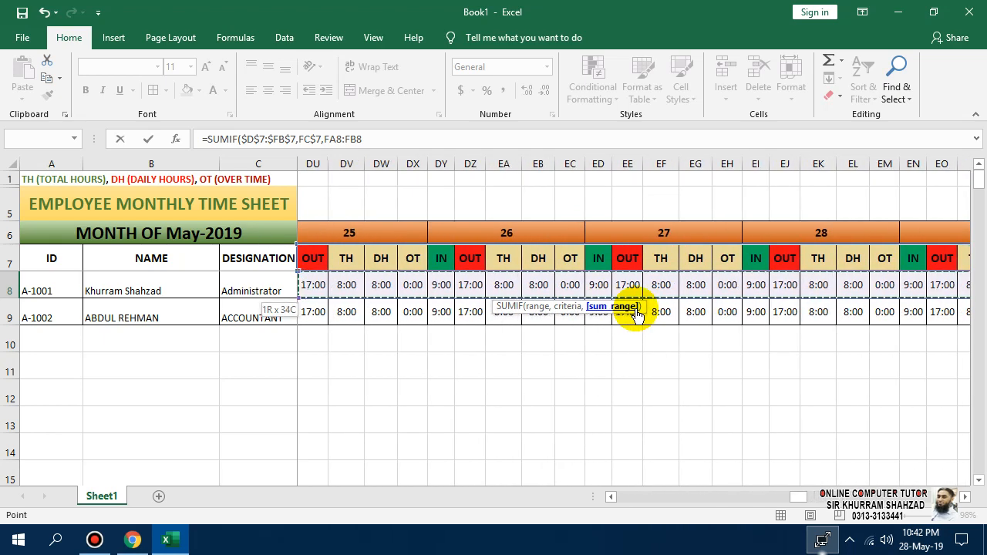
key("shift+Left")
key("shift+Left")
key("shift+Left")
key("shift+Left")
key("shift+Left")
key("shift+Left")
key("shift+Left")
key("shift+Left")
key("shift+Left")
key("shift+Left")
key("shift+Left")
key("shift+Left")
key("shift+Left")
key("shift+Left")
key("shift+Left")
key("shift+Left")
key("shift+Left")
key("shift+Left")
key("shift+Left")
key("shift+Left")
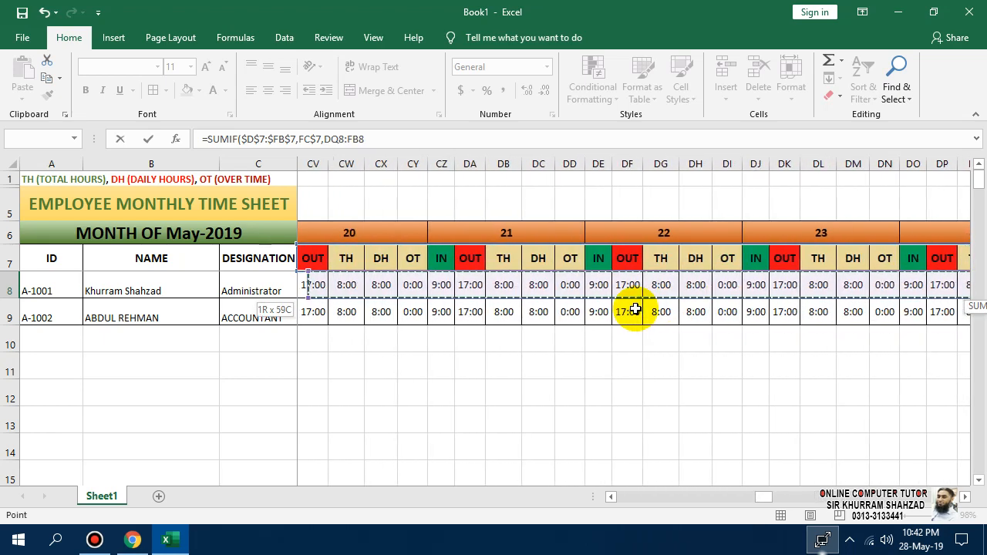
key("shift+Left")
key("shift+Left")
key("shift+Left")
key("shift+Left")
key("shift+Left")
key("shift+Left")
key("shift+Left")
key("shift+Left")
key("shift+Left")
key("shift+Left")
key("shift+Left")
key("shift+Left")
key("shift+Left")
key("shift+Left")
key("shift+Left")
key("shift+Left")
key("shift+Left")
key("shift+Left")
key("shift+Left")
key("shift+Left")
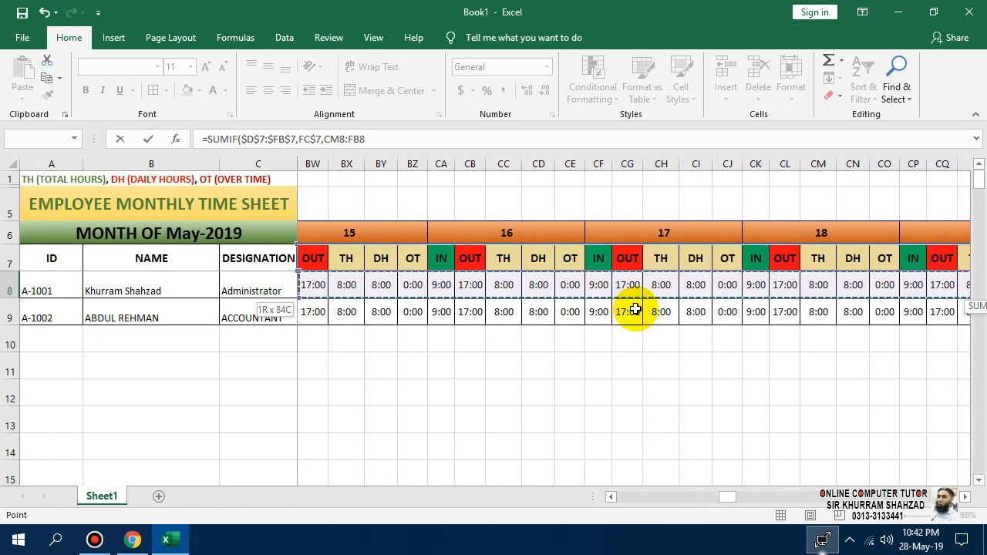
key("shift+Left")
key("shift+Left")
key("shift+Left")
key("shift+Left")
key("shift+Left")
key("shift+Left")
key("shift+Left")
key("shift+Left")
key("shift+Left")
key("shift+Left")
key("shift+Left")
key("shift+Left")
key("shift+Left")
key("shift+Left")
key("shift+Left")
key("shift+Left")
key("shift+Left")
key("shift+Left")
key("shift+Left")
key("shift+Left")
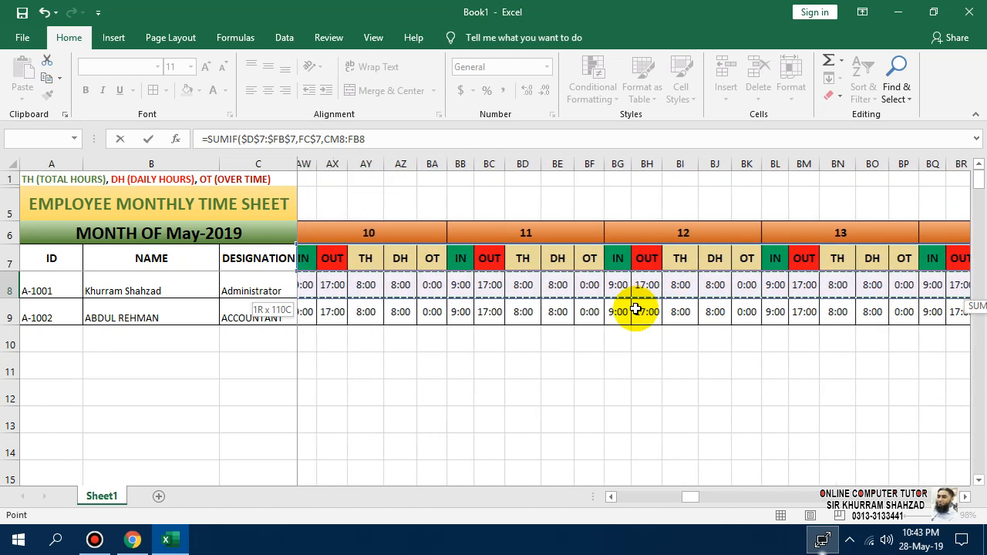
key("shift+Left")
key("shift+Left")
key("shift+Left")
key("shift+Left")
key("shift+Left")
key("shift+Left")
key("shift+Left")
key("shift+Left")
key("shift+Left")
key("shift+Left")
key("shift+Left")
key("shift+Left")
key("shift+Left")
key("shift+Left")
key("shift+Left")
key("shift+Left")
key("shift+Left")
key("shift+Left")
key("shift+Left")
key("shift+Left")
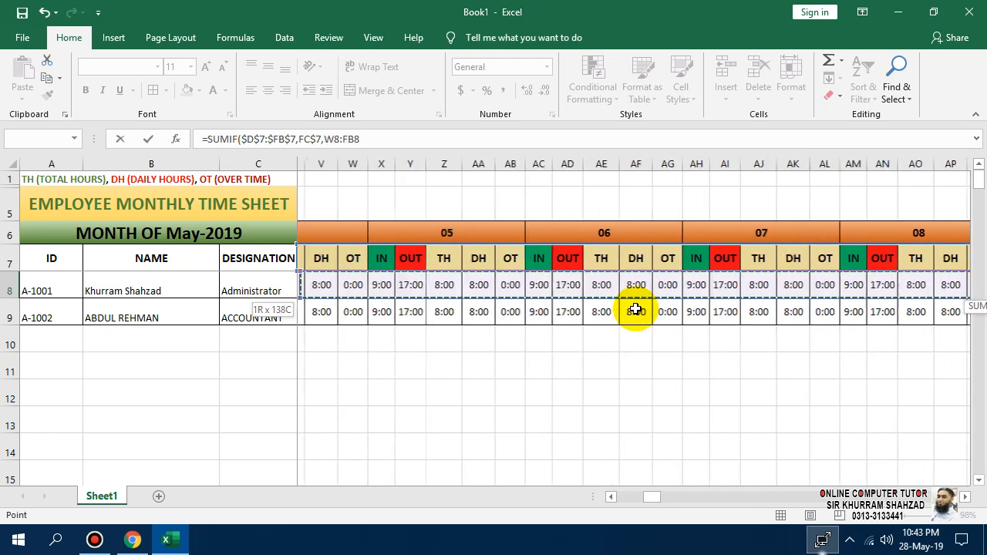
key("shift+Right")
key("shift+Right")
key("shift+Right")
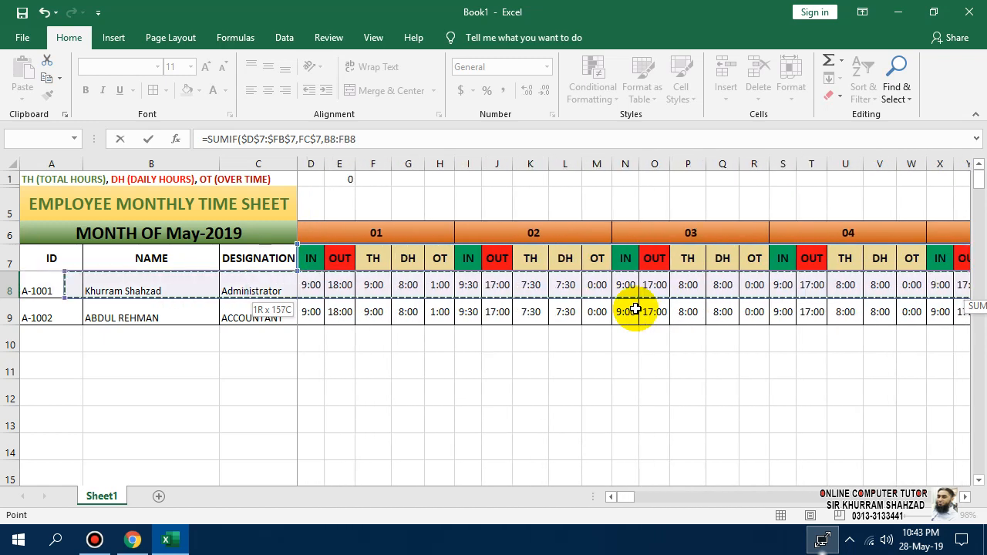
key("shift+Left")
key("shift+Right")
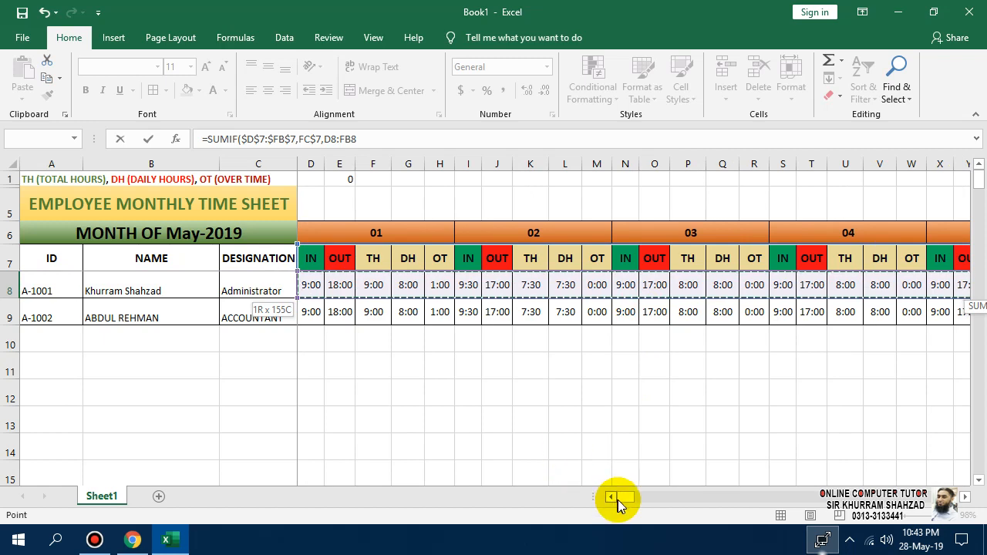
left_click_drag(669, 499, 831, 498)
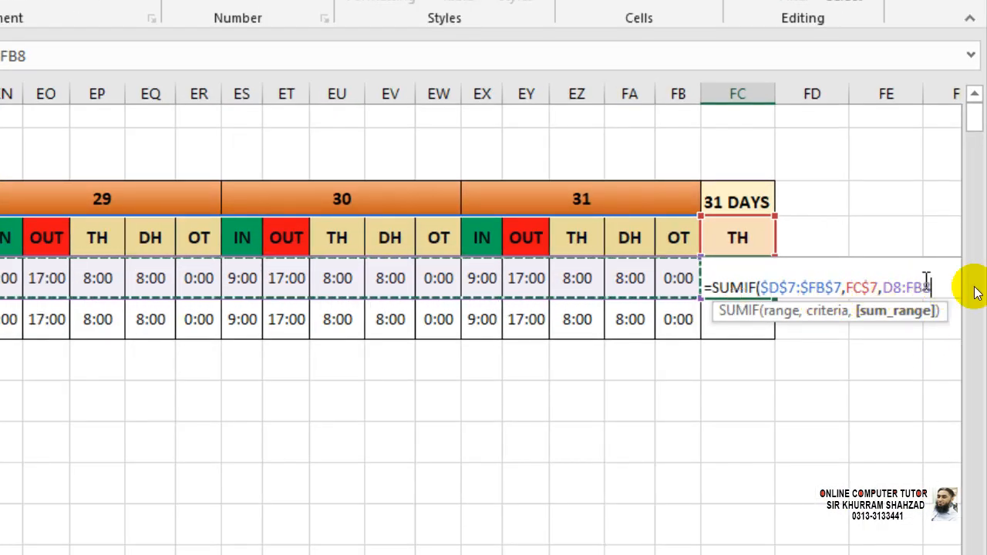
type(")")
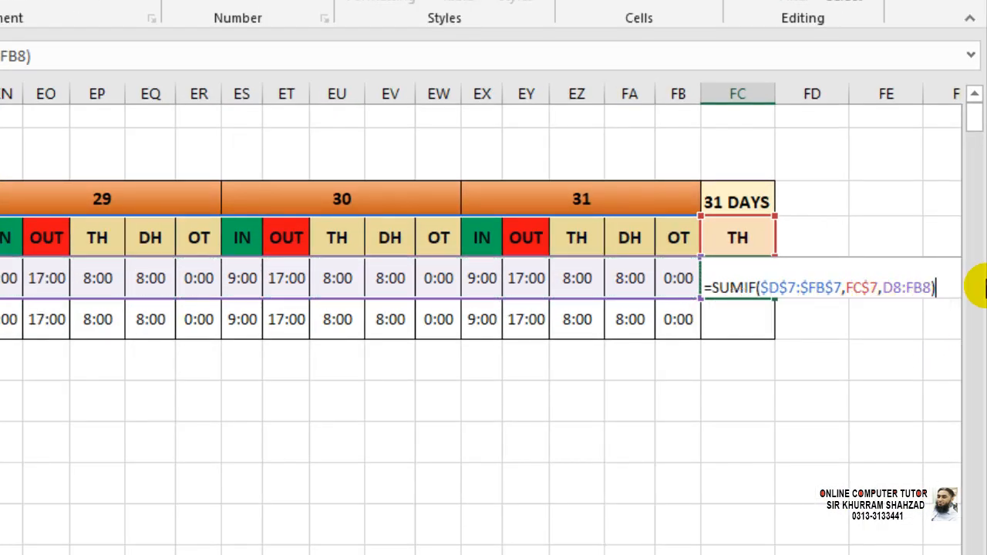
key("Return")
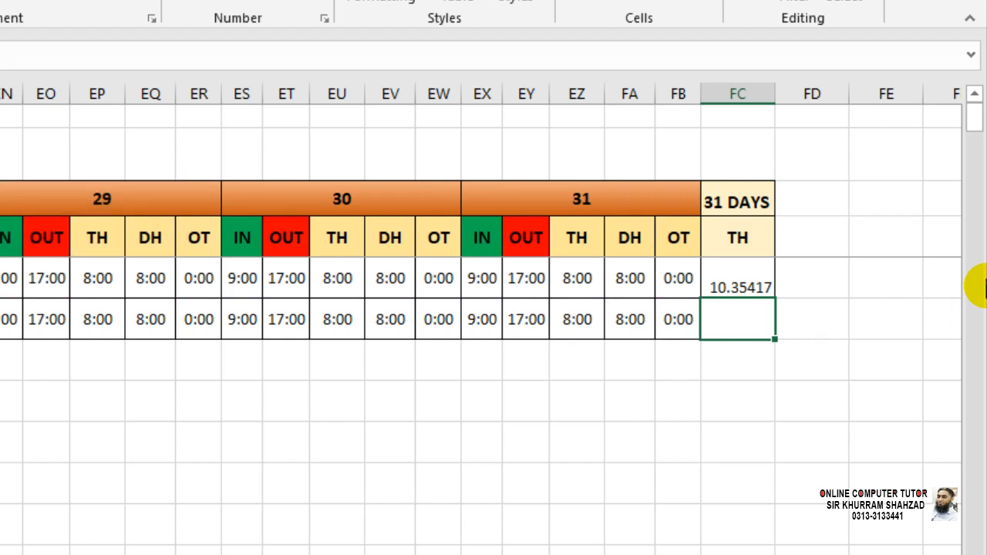
Copy the daily time format from FA8 onto the total cell FC8 with Format Painter.
left_click(729, 284)
right_click(729, 284)
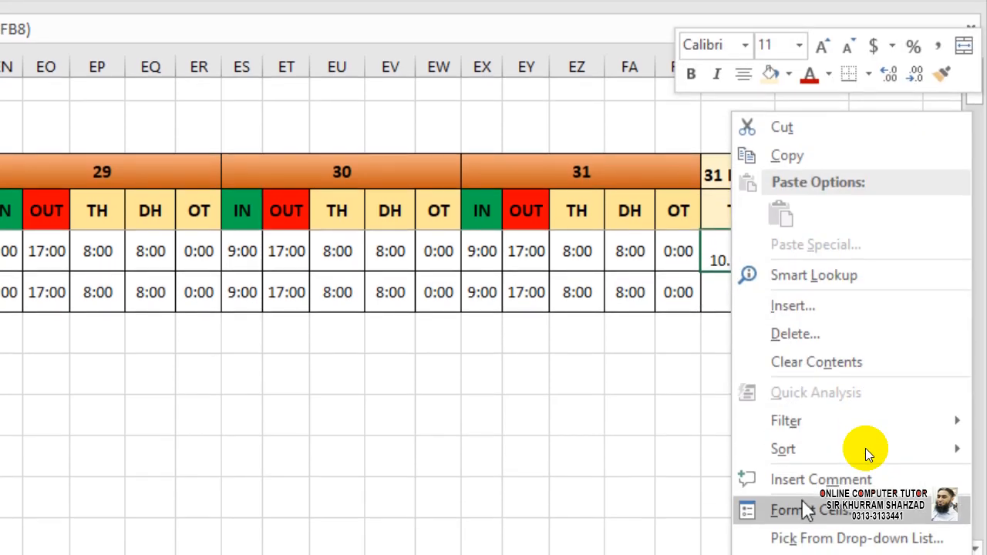
left_click(809, 536)
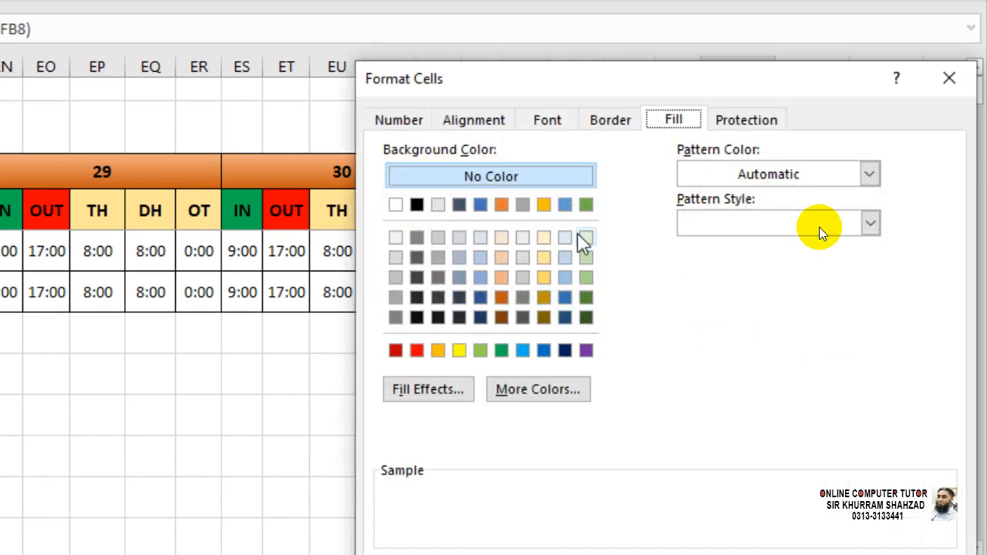
left_click(949, 77)
left_click(639, 260)
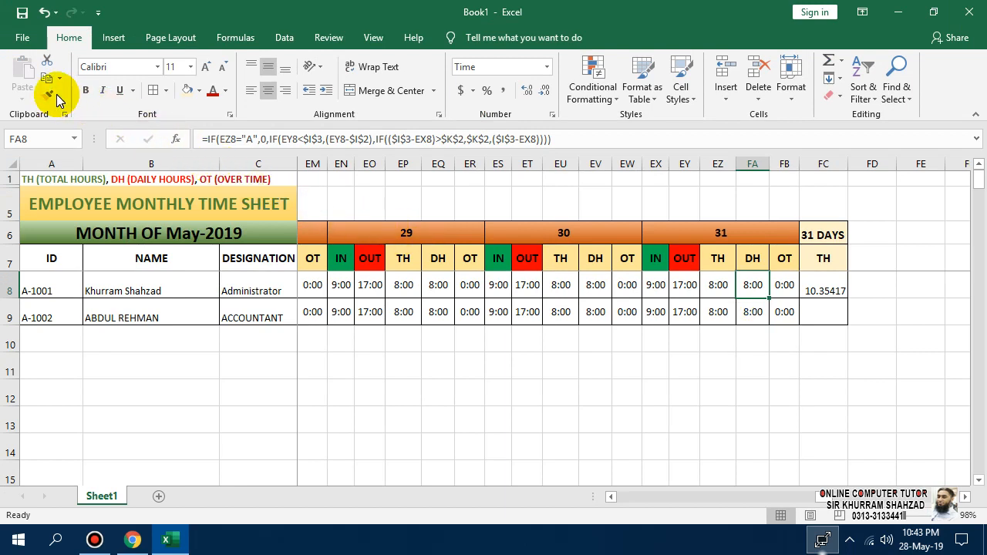
left_click(48, 94)
left_click(825, 289)
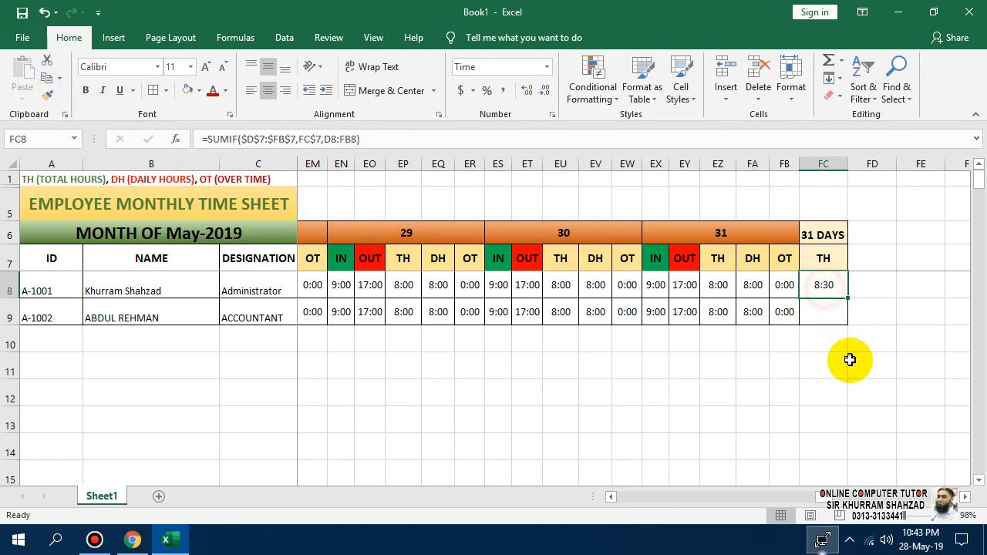
left_click(859, 373)
left_click(825, 290)
Give FC8 the custom [h]:mm number format so it shows 248:30.
right_click(826, 290)
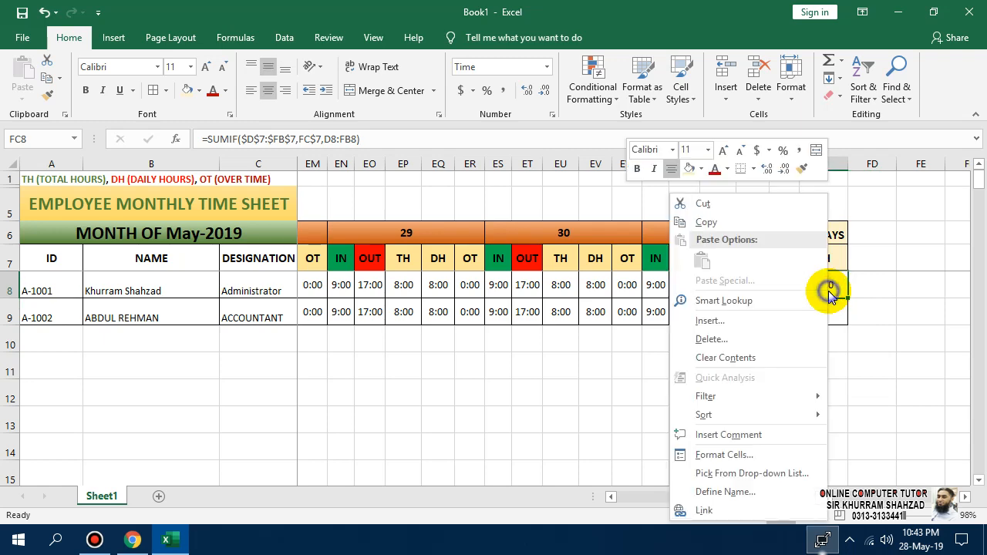
left_click(786, 453)
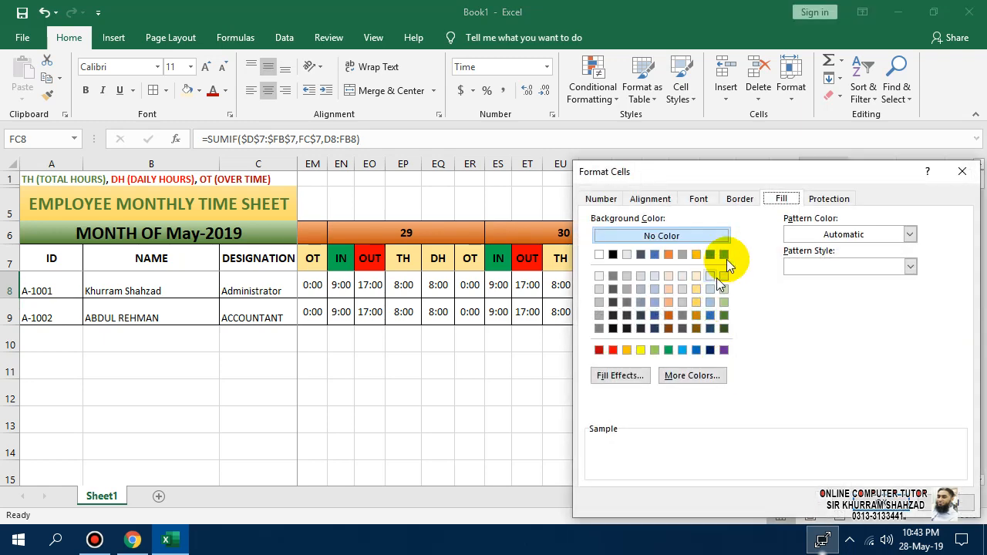
left_click(594, 199)
left_click_drag(698, 171, 338, 84)
left_click(601, 249)
left_click(349, 229)
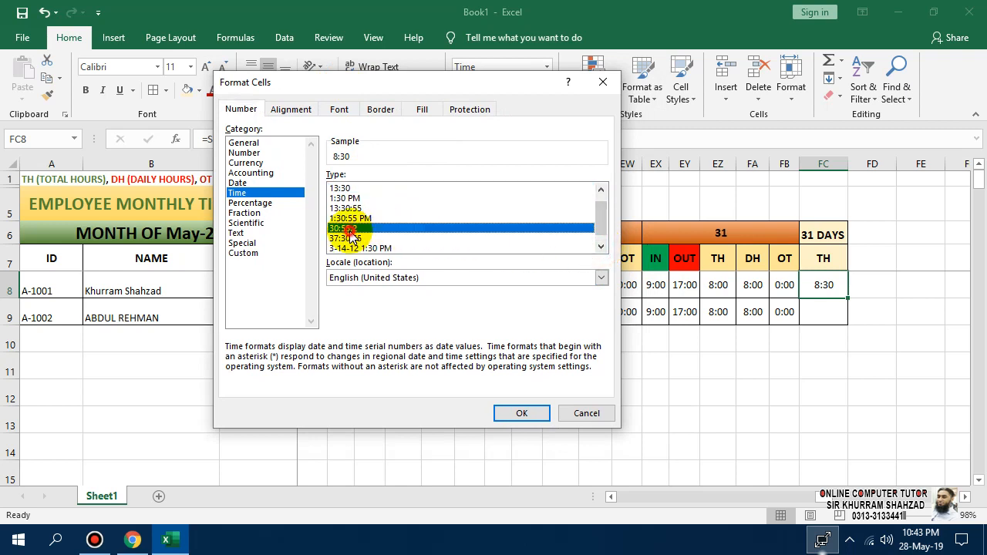
left_click(349, 237)
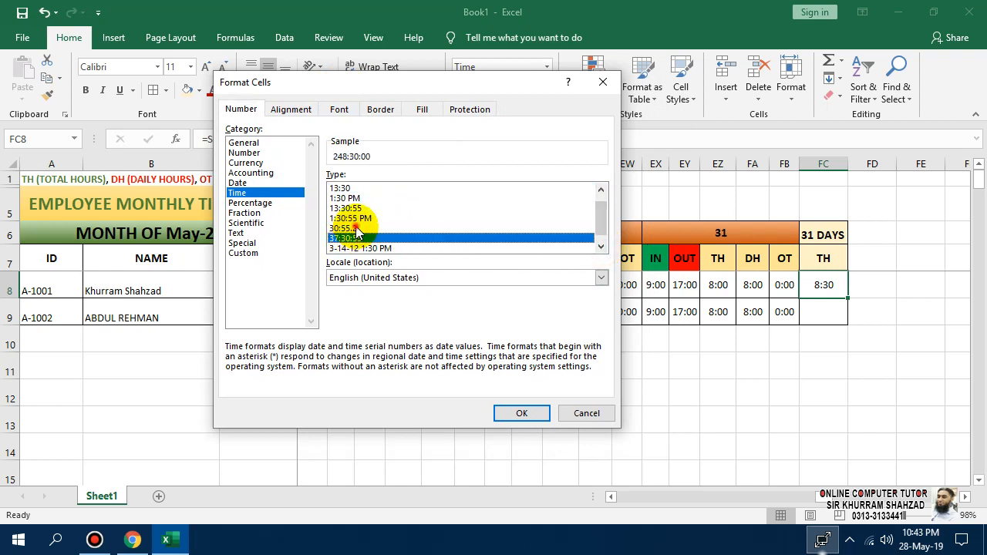
left_click(349, 228)
left_click(351, 238)
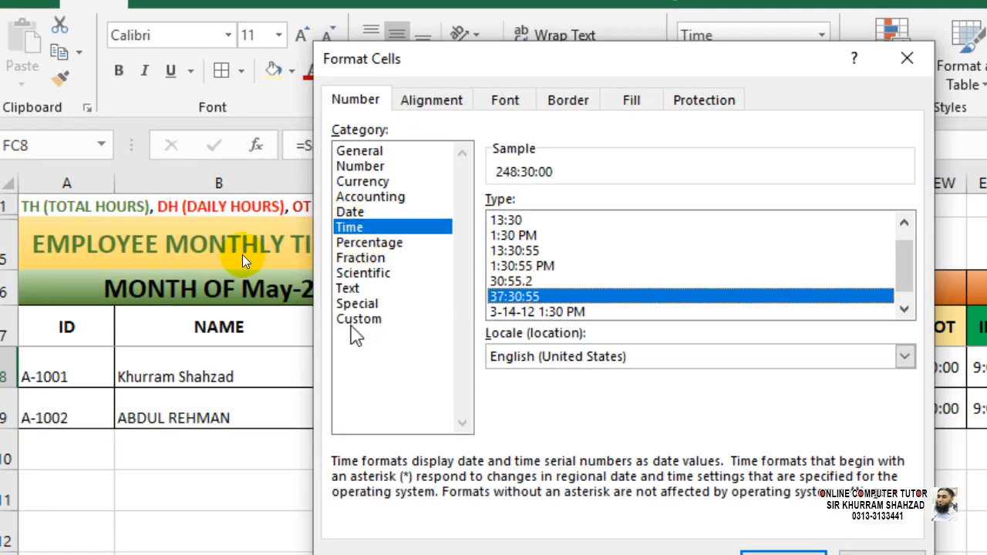
left_click(358, 319)
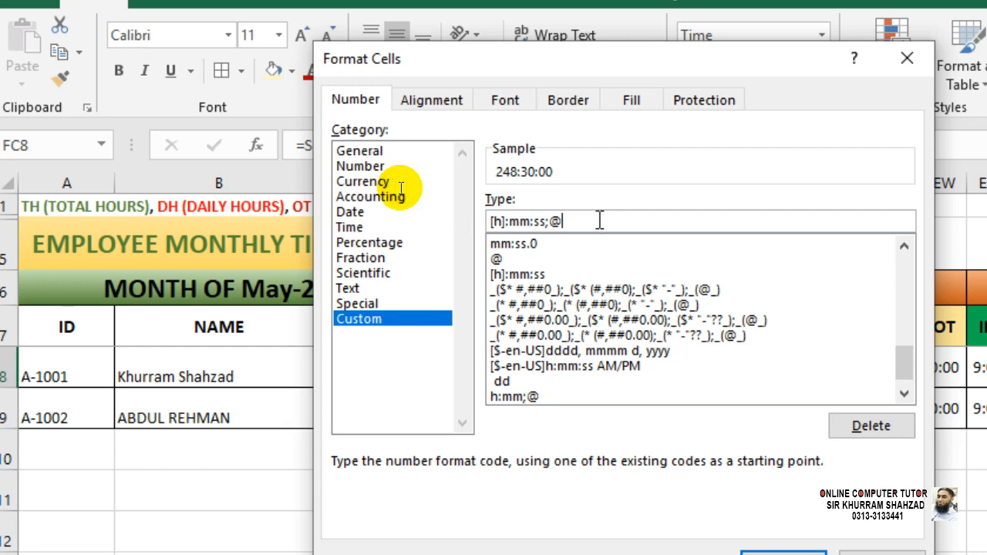
key("BackSpace")
key("BackSpace")
key("BackSpace")
key("BackSpace")
key("BackSpace")
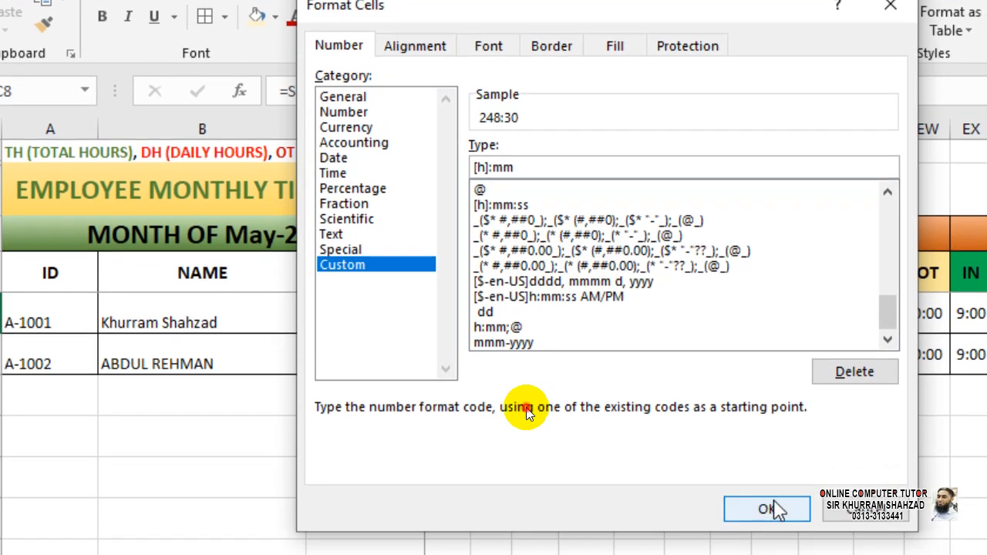
left_click(767, 552)
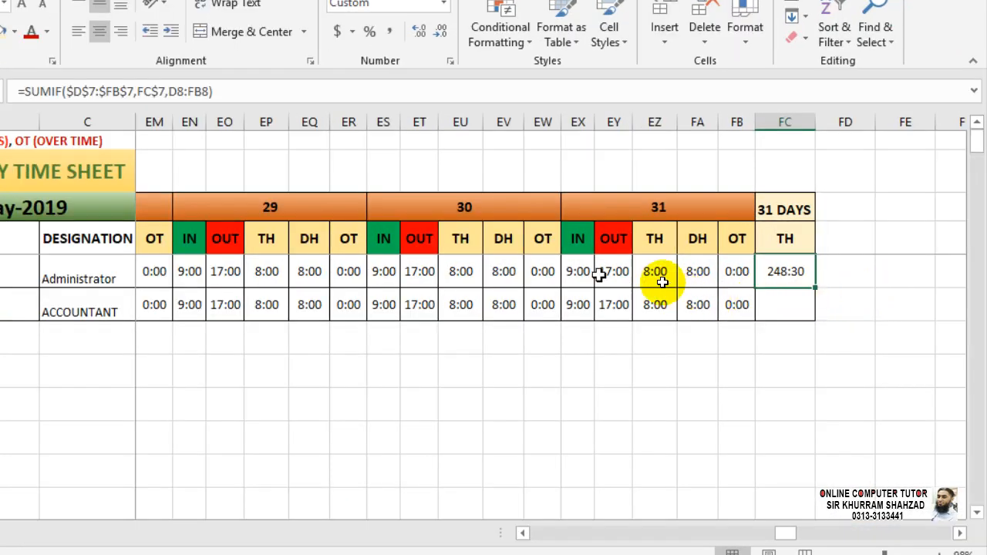
Enter 0 for A-1001's day 31 IN and OUT times, dropping the total to 240:30.
left_click(580, 273)
key("Right")
key("Left")
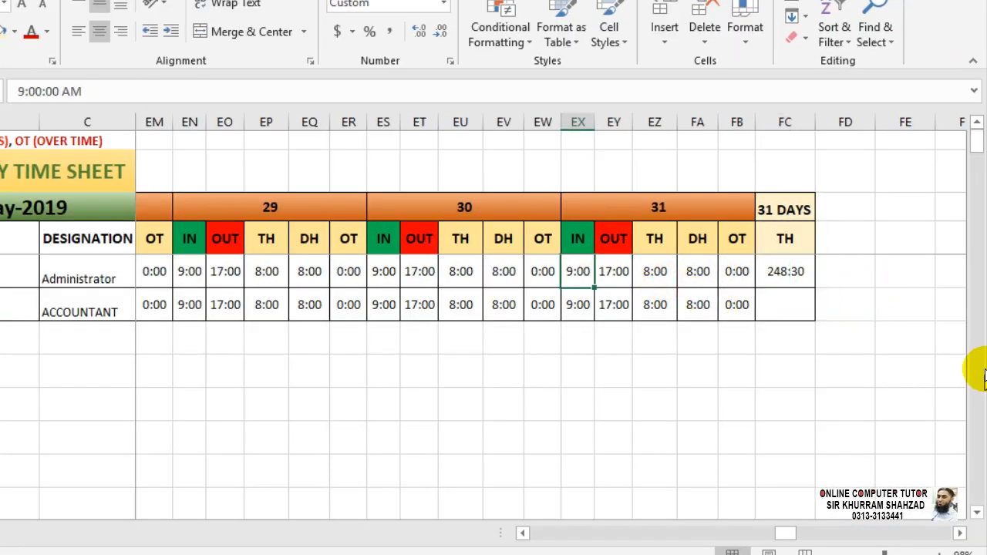
type("0")
key("Right")
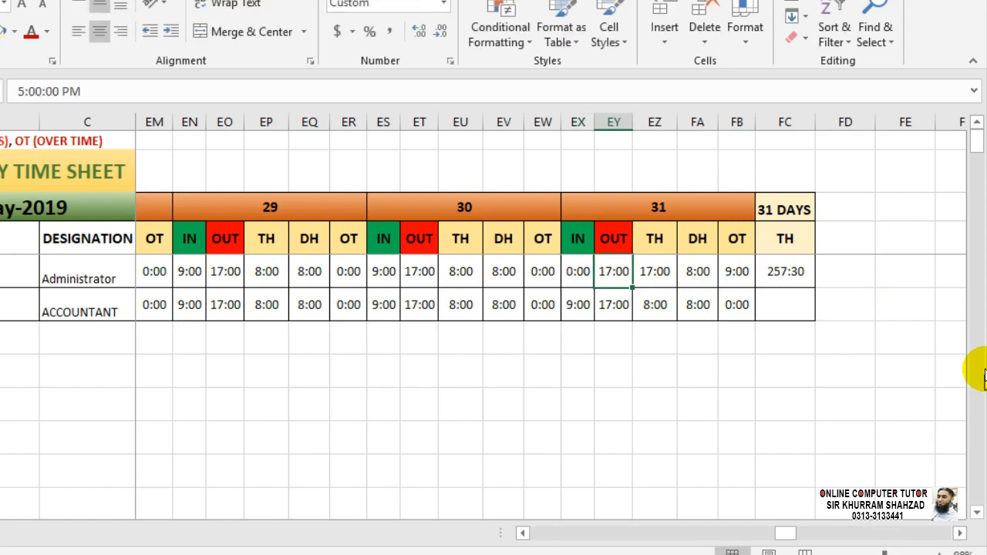
type("0")
key("Right")
key("Right")
key("Left")
key("Left")
key("Left")
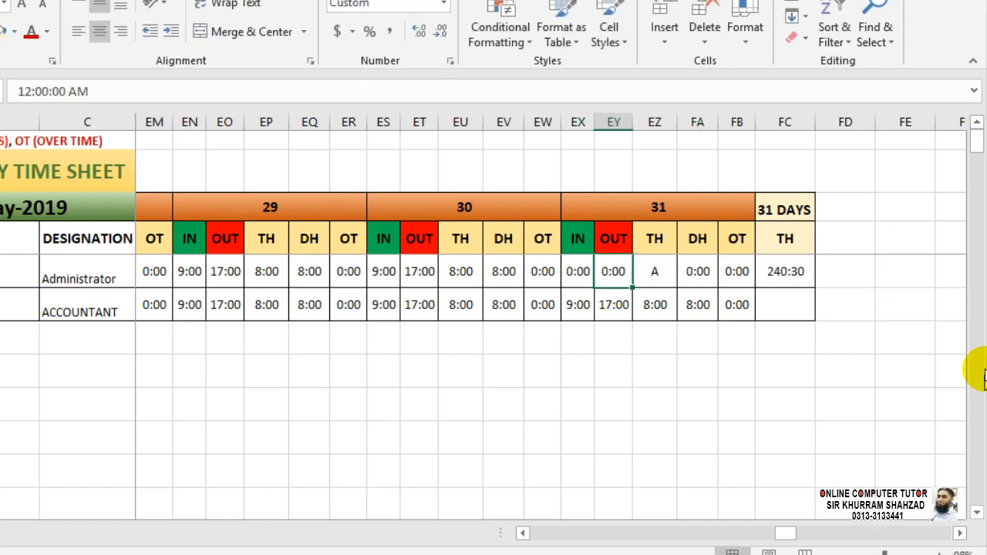
key("Right")
key("Right")
key("Right")
key("Left")
key("Left")
key("Left")
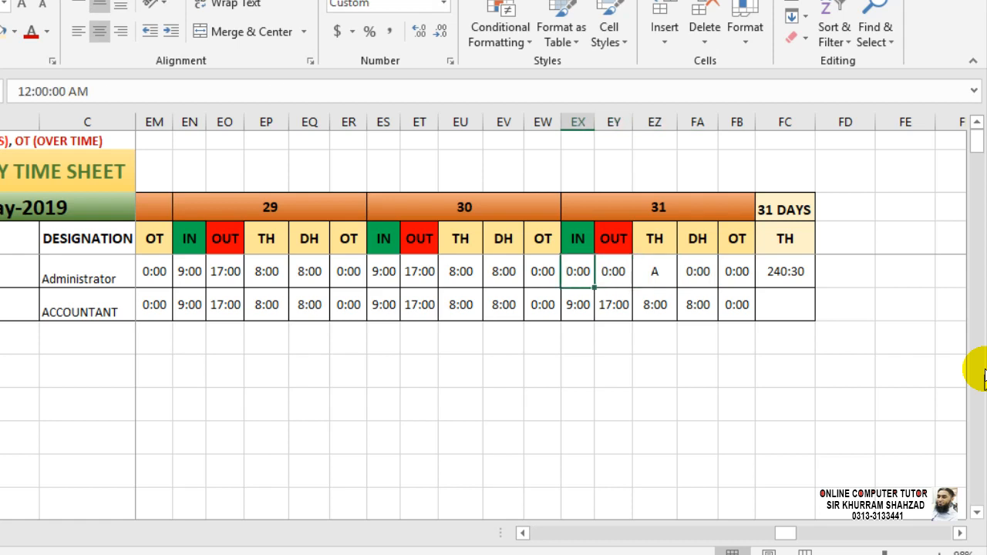
key("Right")
key("Right")
key("Right")
key("Right")
key("Right")
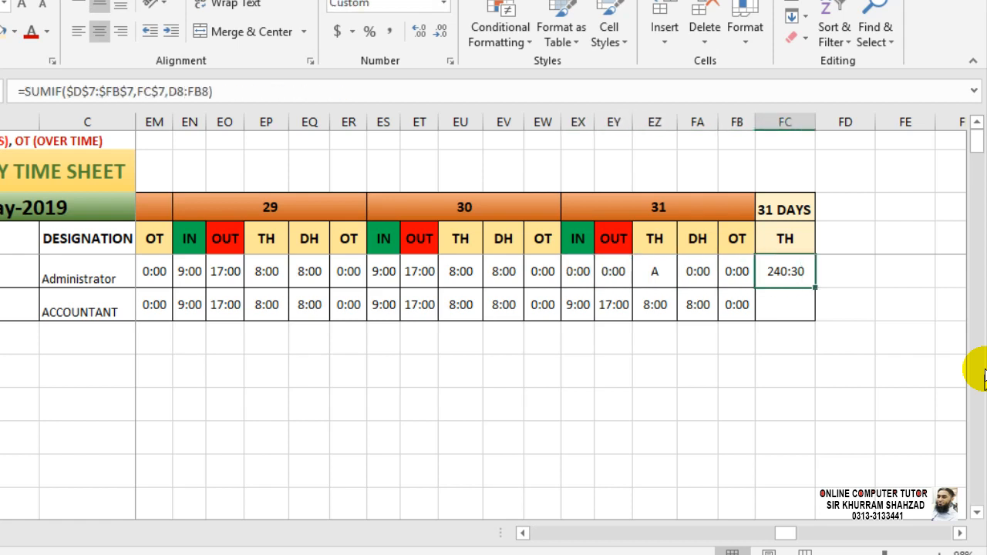
Fill FC8's SUMIF down to FC9, giving A-1002 a 248:30 total.
key("Left")
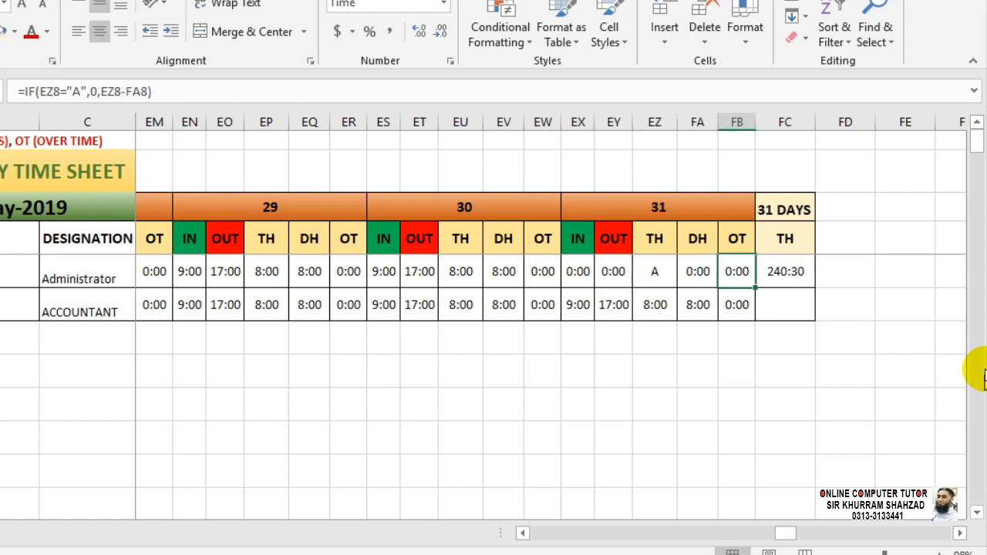
key("Left")
key("Left")
key("Right")
key("Right")
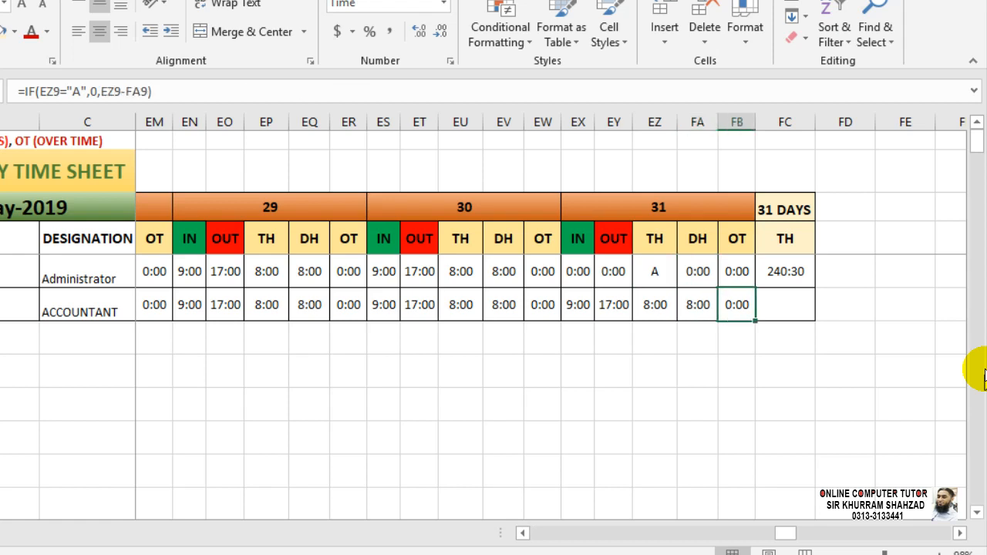
key("Right")
key("Up")
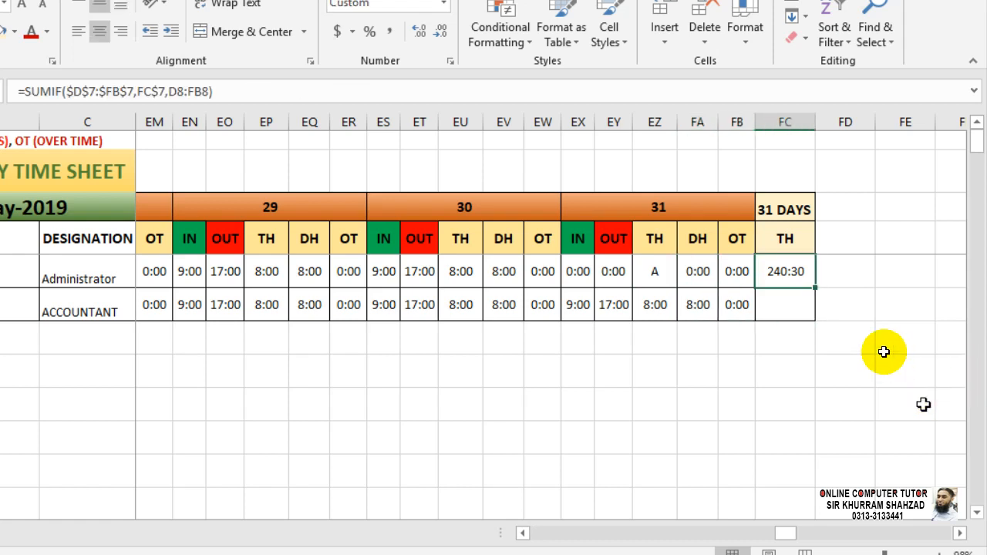
left_click_drag(815, 287, 848, 318)
left_click(801, 309)
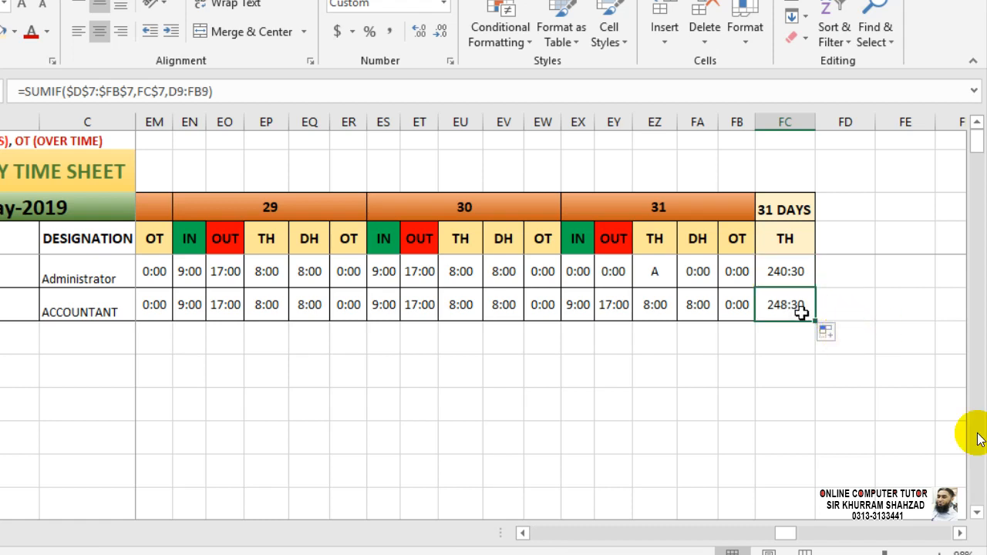
left_click(609, 266)
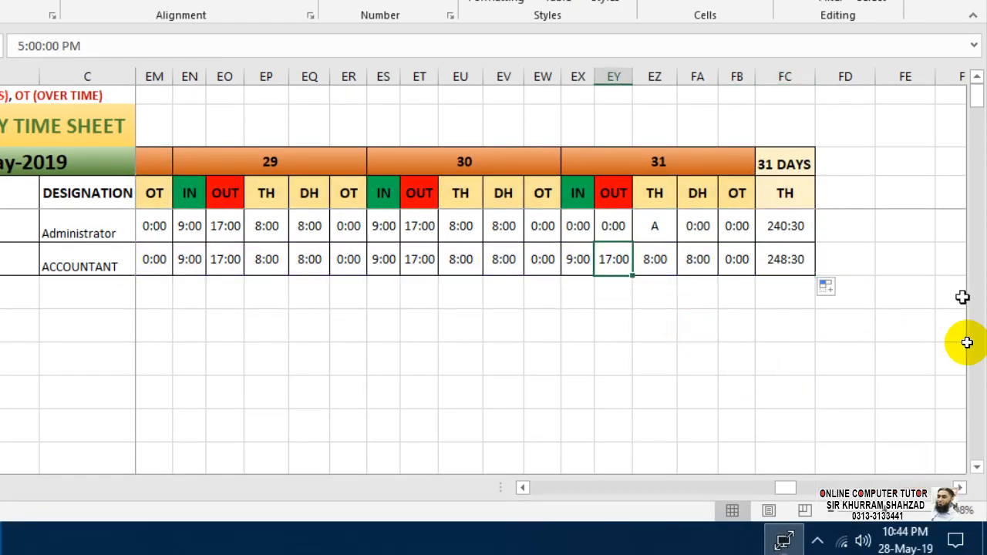
Set A-1002's day 31 OUT time in EY9 to 19:00, raising the total to 250:30.
type("19")
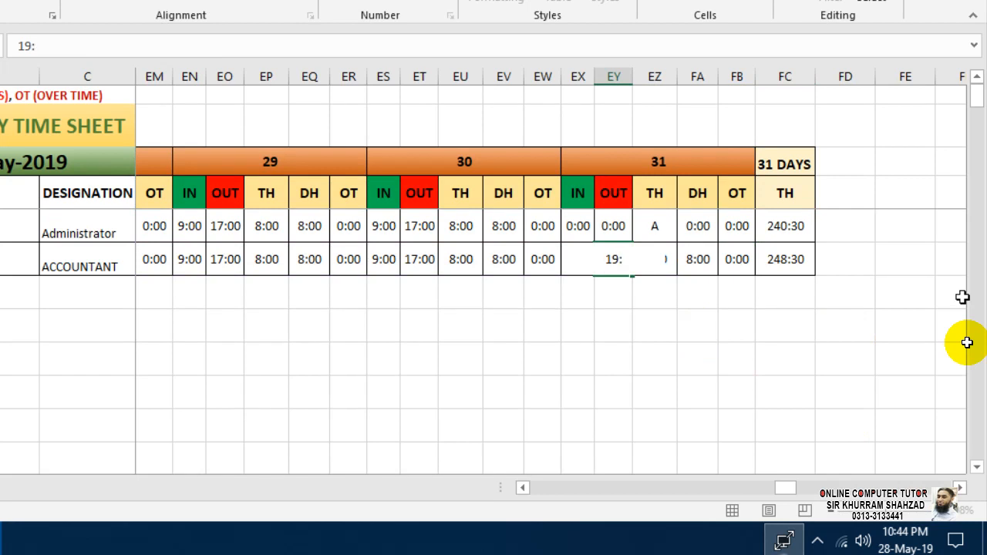
type(":00")
key("Return")
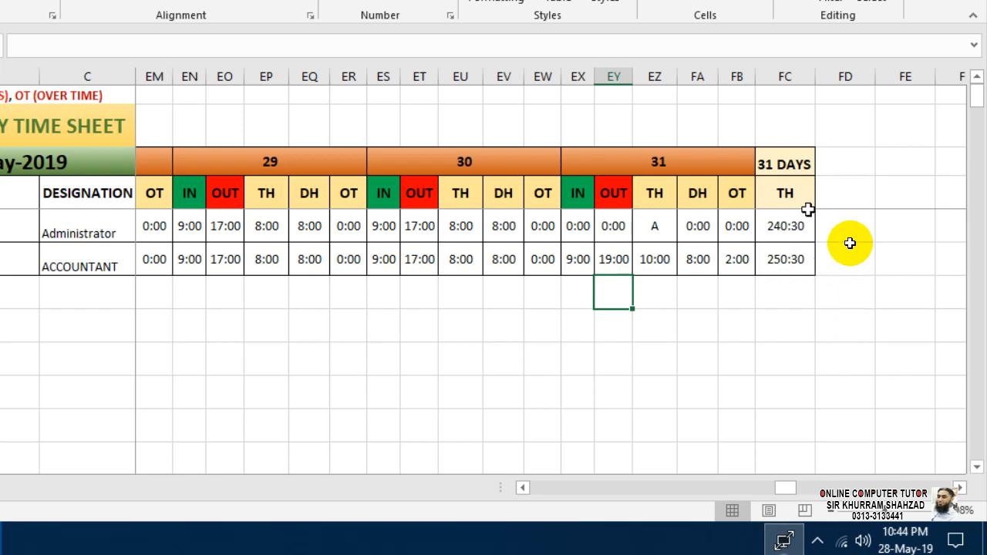
left_click_drag(839, 169, 835, 200)
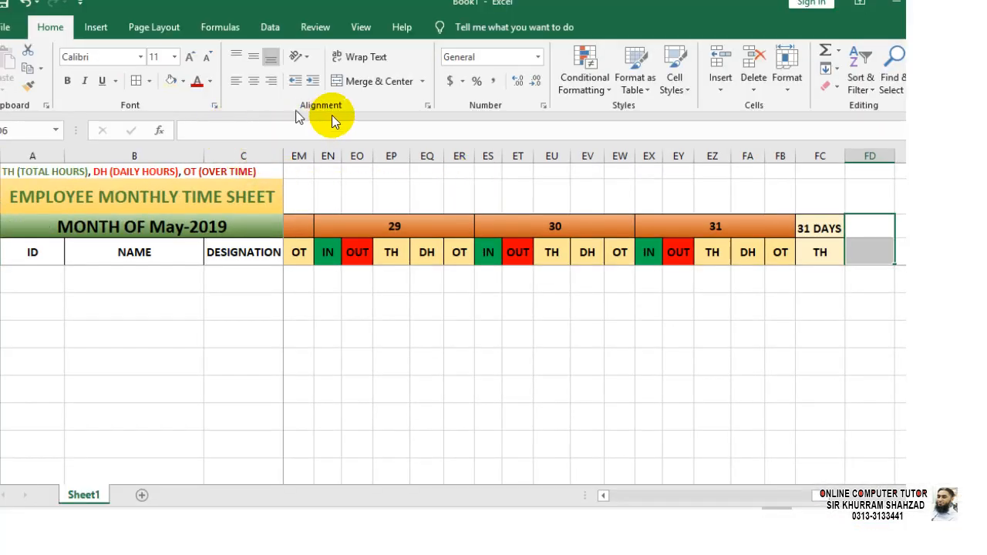
Merge FD6:FD7 and enter the ABSENT header.
left_click(359, 88)
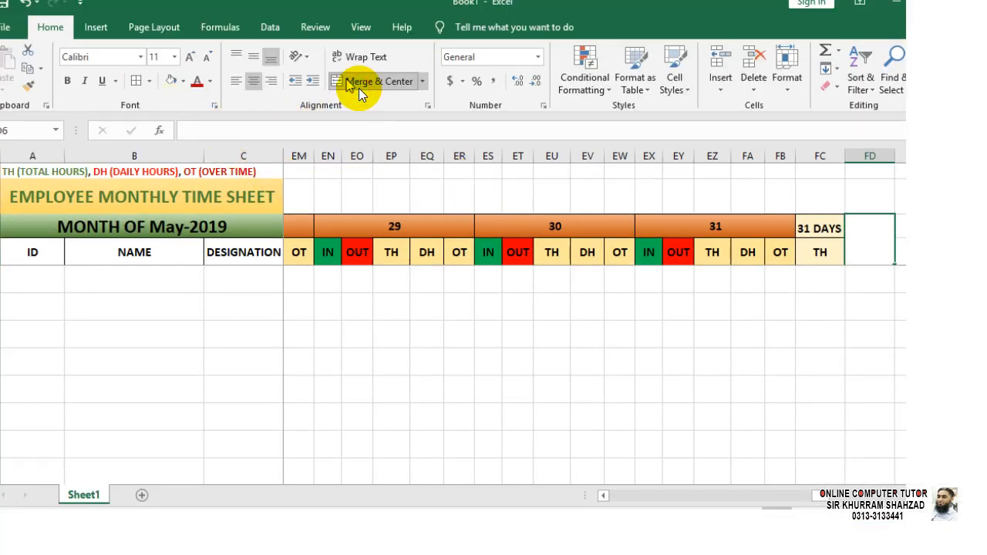
type("ABSENT")
key("Return")
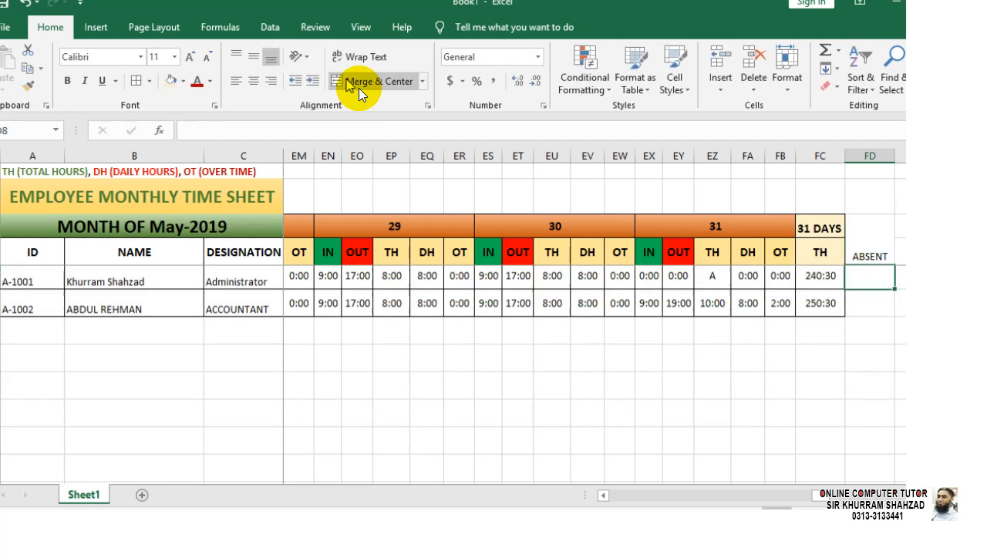
Format the ABSENT header bold, size 12, with light yellow fill.
left_click(863, 228)
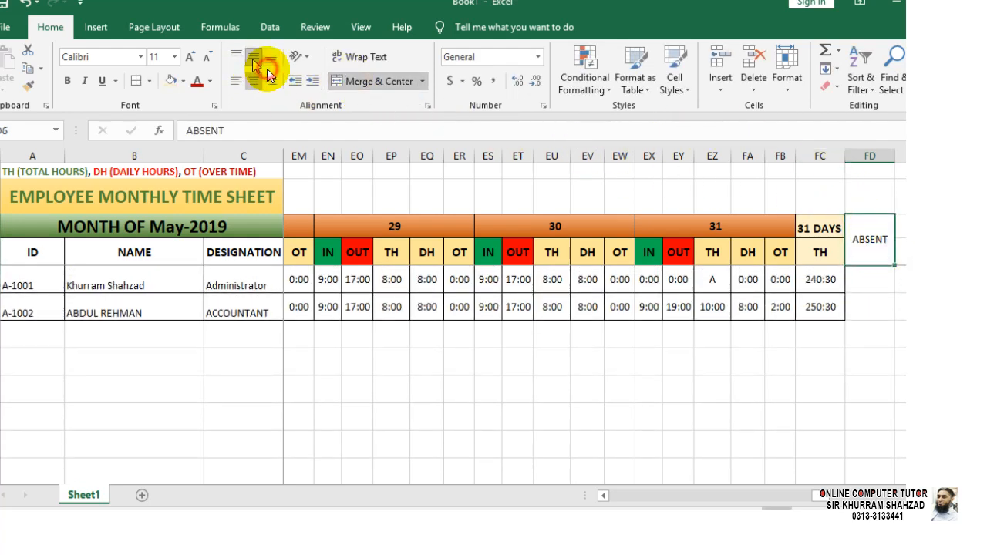
left_click(85, 81)
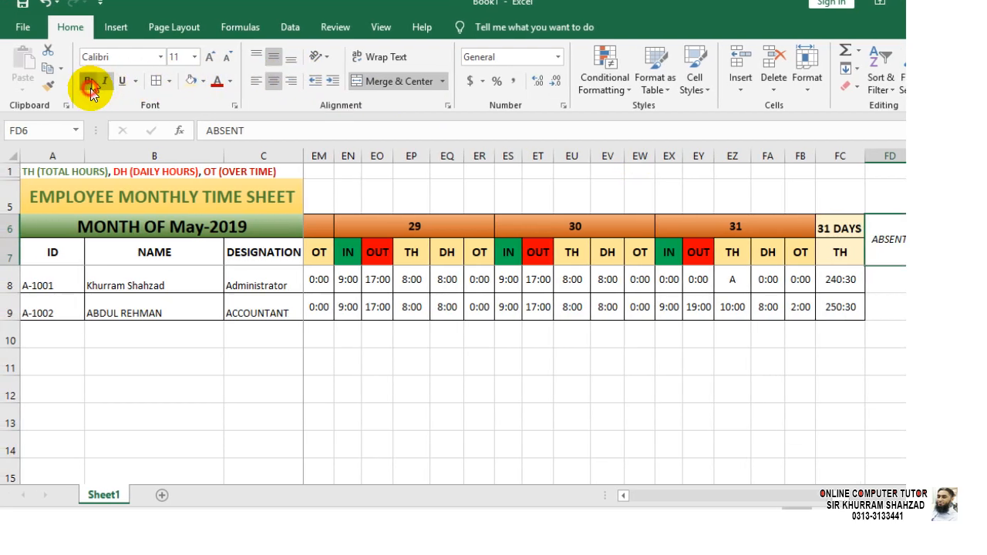
left_click(67, 80)
left_click(209, 57)
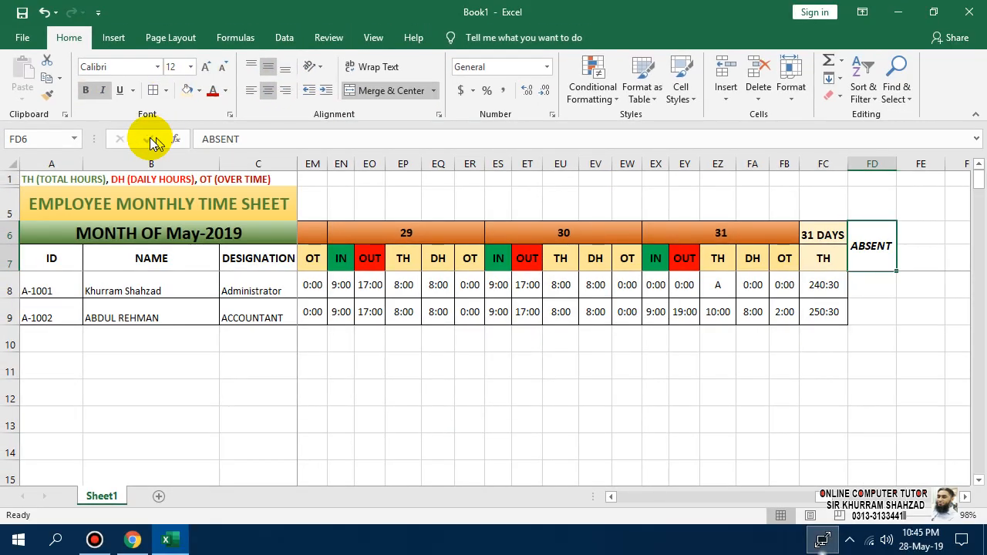
left_click(117, 91)
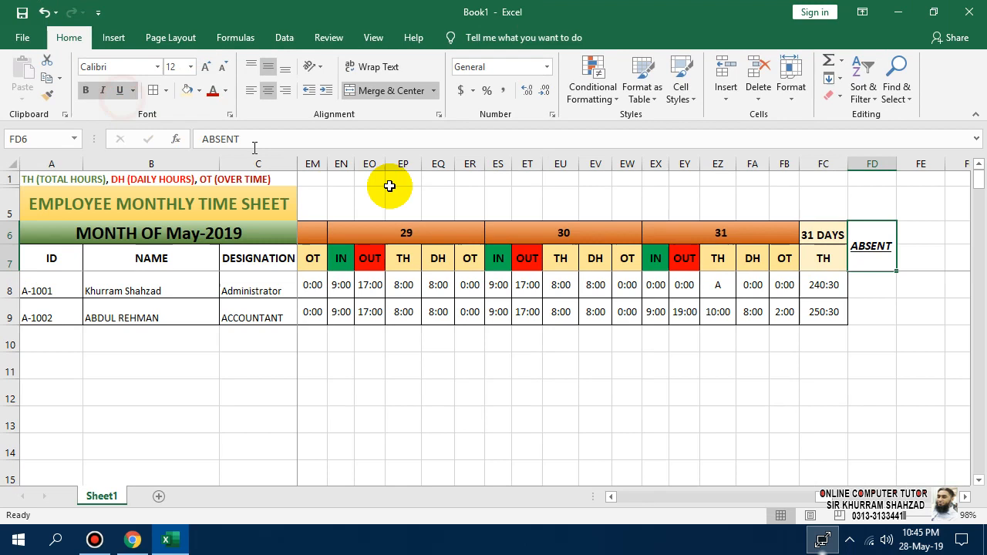
left_click(108, 94)
left_click(121, 91)
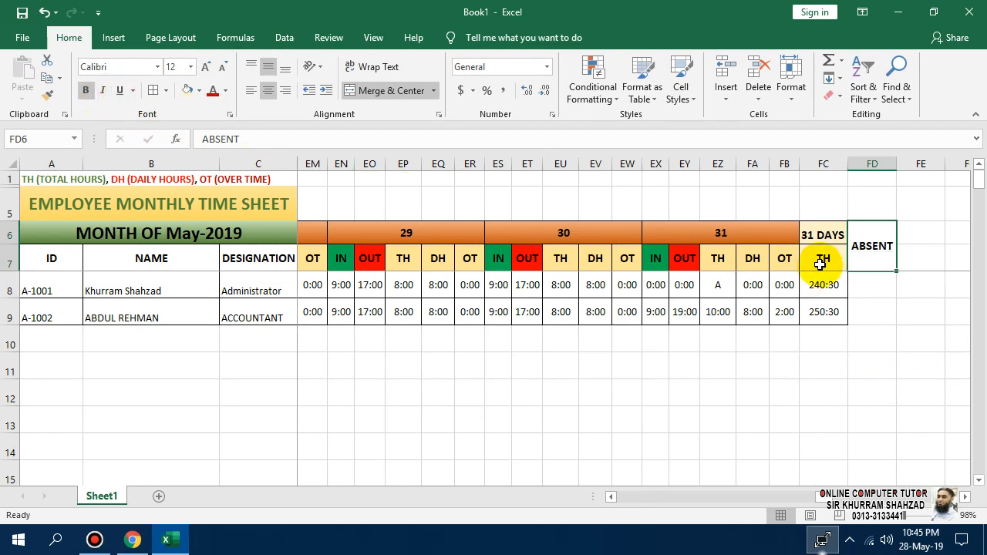
left_click(187, 91)
Add All Borders to the ABSENT column cells FD6:FD9.
left_click(866, 415)
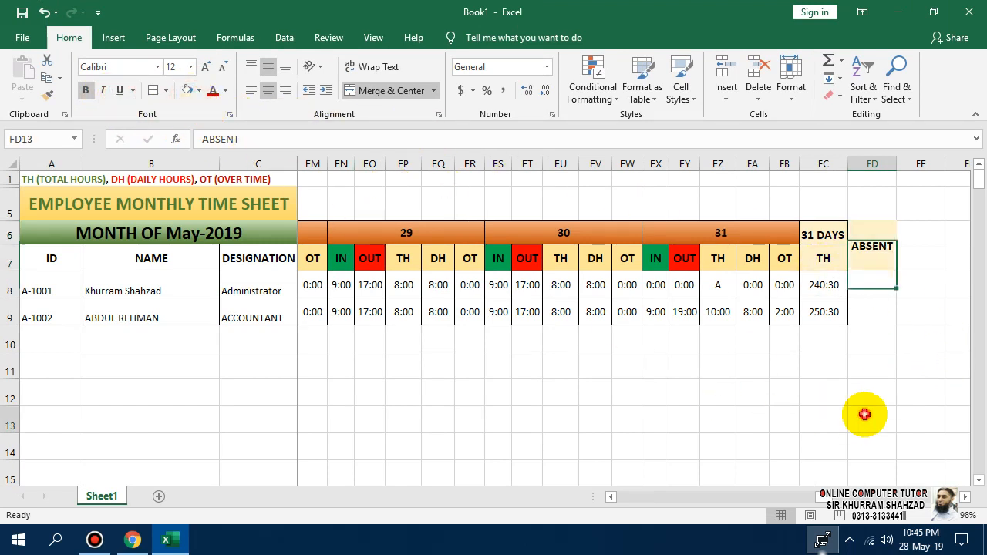
left_click_drag(862, 266, 877, 306)
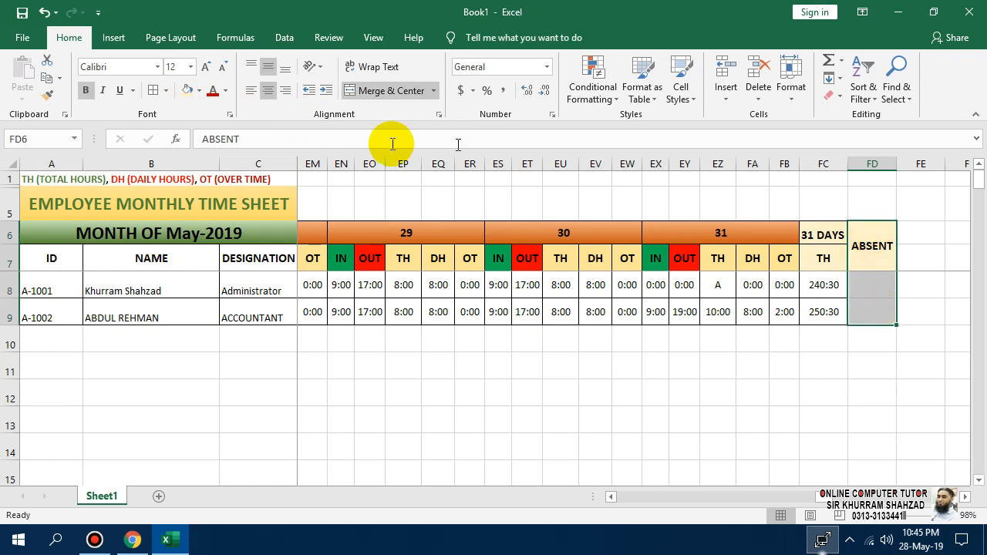
left_click(158, 97)
left_click(860, 283)
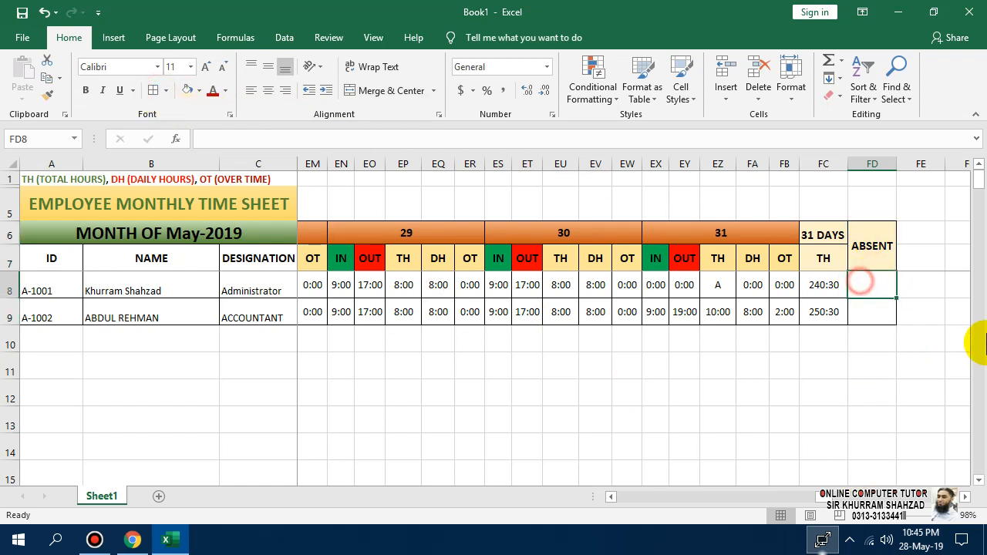
Enter =COUNTIF(D8:FB8,"A"))*8 in FD8, which triggers Excel's formula problem warning.
type("=")
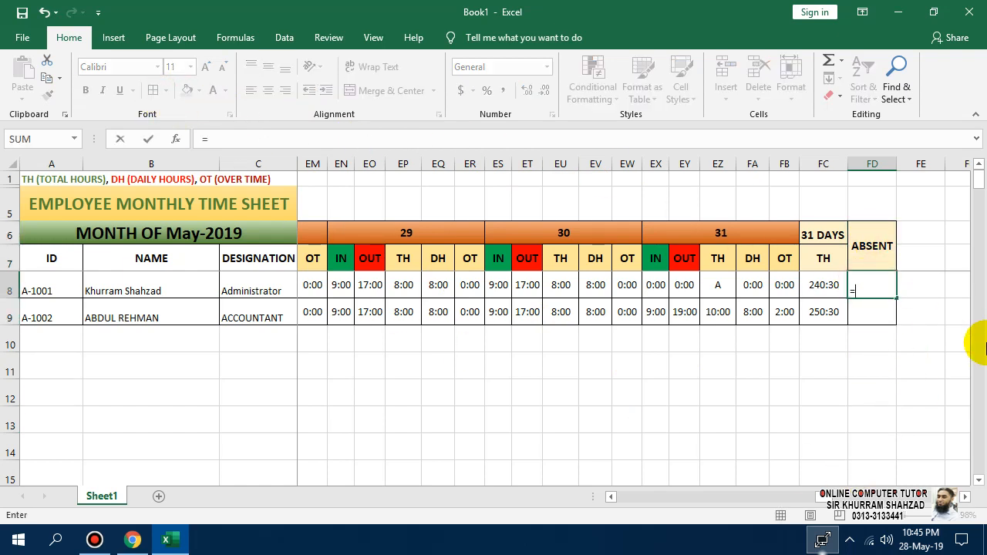
type("COUNTIF")
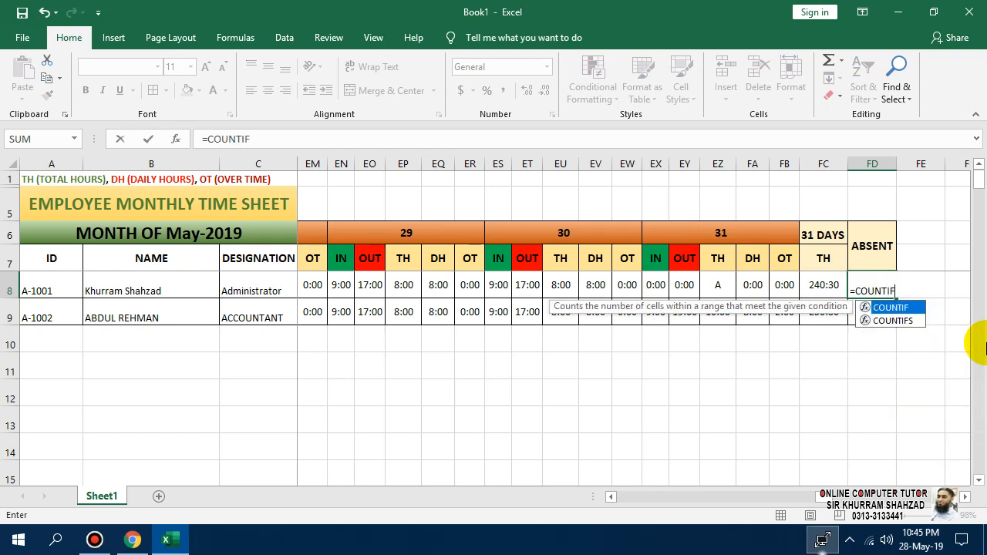
type("(")
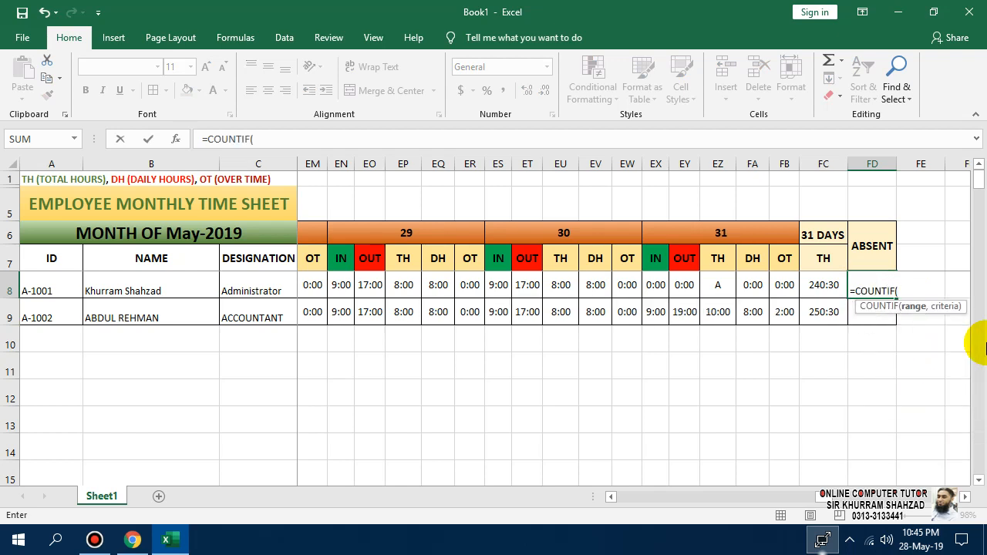
key("Left")
key("Left")
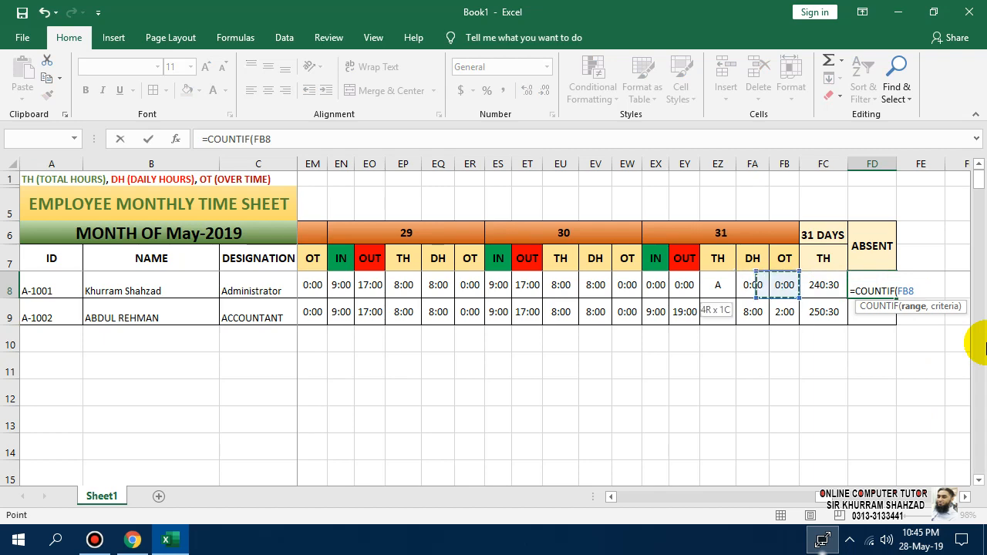
key("shift+Left")
key("shift+Left")
key("shift+Left")
key("shift+Left")
key("shift+Left")
key("shift+Left")
key("shift+Left")
key("shift+Left")
key("shift+Left")
key("shift+Left")
key("shift+Left")
key("shift+Left")
key("shift+Left")
key("shift+Left")
key("shift+Left")
key("shift+Left")
key("shift+Left")
key("shift+Left")
key("shift+Left")
key("shift+Left")
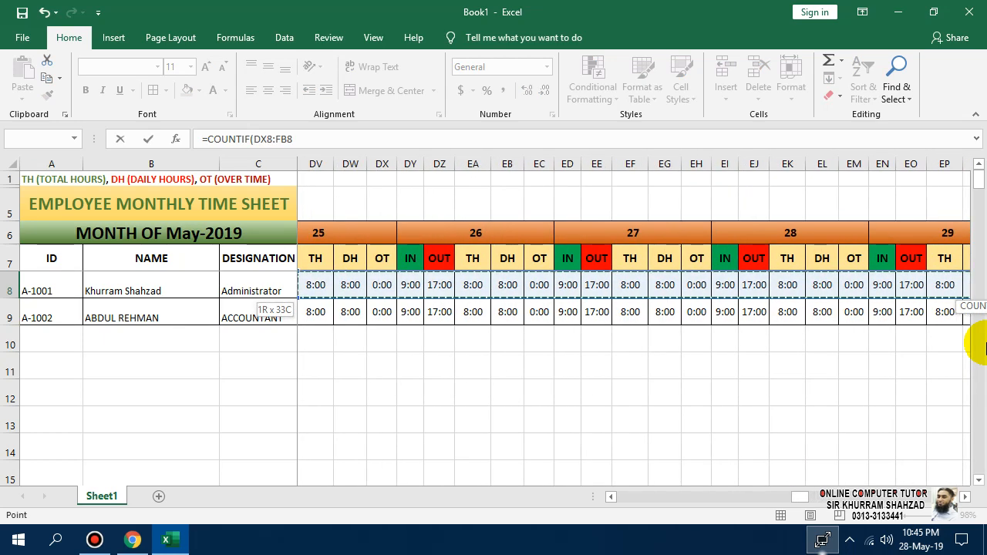
key("shift+Left")
key("shift+Left")
key("shift+Left")
key("shift+Left")
key("shift+Left")
key("shift+Left")
key("shift+Left")
key("shift+Left")
key("shift+Left")
key("shift+Left")
key("shift+Left")
key("shift+Left")
key("shift+Left")
key("shift+Left")
key("shift+Left")
key("shift+Left")
key("shift+Left")
key("shift+Left")
key("shift+Left")
key("shift+Left")
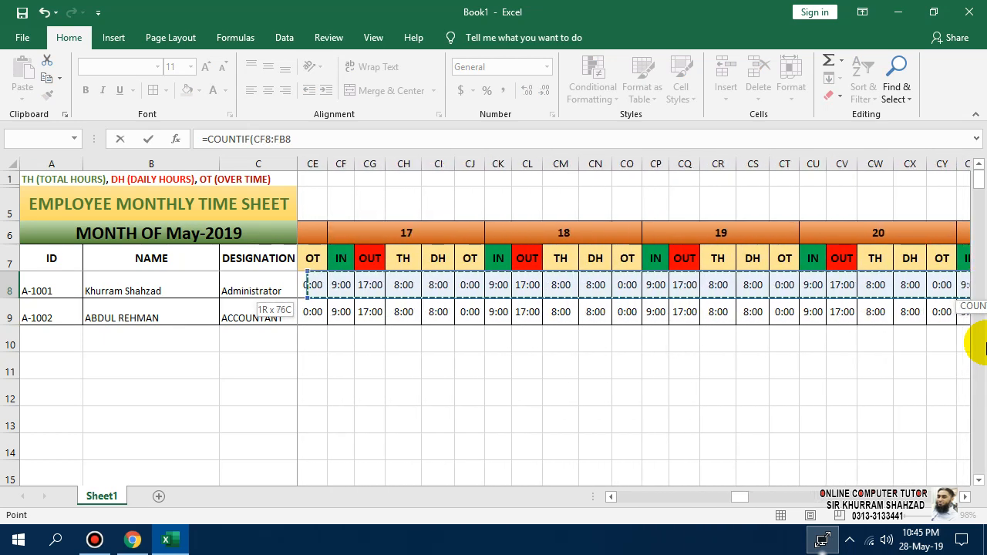
key("shift+Left")
key("shift+Left")
key("shift+Left")
key("shift+Left")
key("shift+Left")
key("shift+Left")
key("shift+Left")
key("shift+Left")
key("shift+Left")
key("shift+Left")
key("shift+Left")
key("shift+Left")
key("shift+Left")
key("shift+Left")
key("shift+Left")
key("shift+Left")
key("shift+Left")
key("shift+Left")
key("shift+Left")
key("shift+Left")
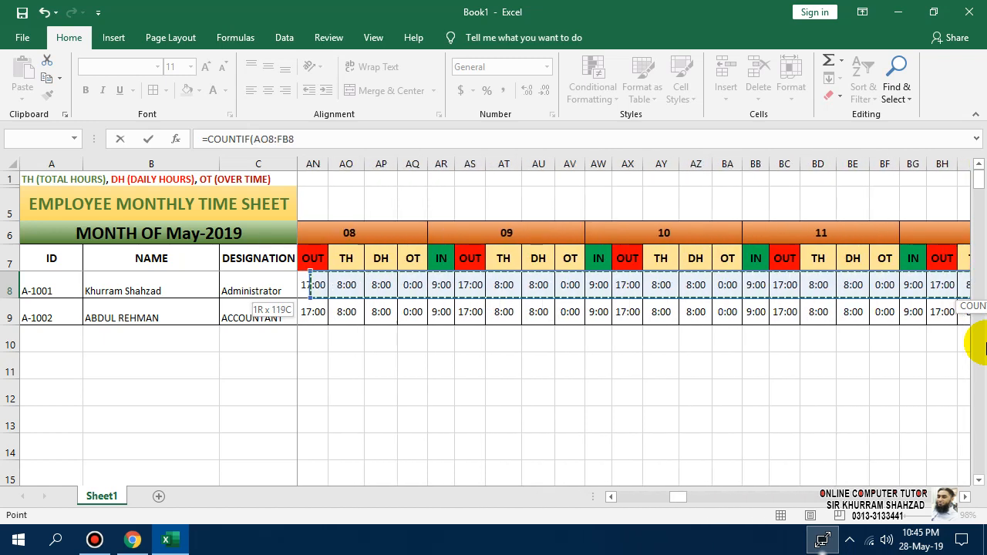
key("shift+Left")
key("shift+Left")
key("shift+Left")
key("shift+Left")
key("shift+Left")
key("shift+Left")
key("shift+Left")
key("shift+Left")
key("shift+Left")
key("shift+Left")
key("shift+Left")
key("shift+Left")
key("shift+Left")
key("shift+Left")
key("shift+Left")
key("shift+Left")
key("shift+Left")
key("shift+Left")
key("shift+Left")
key("shift+Left")
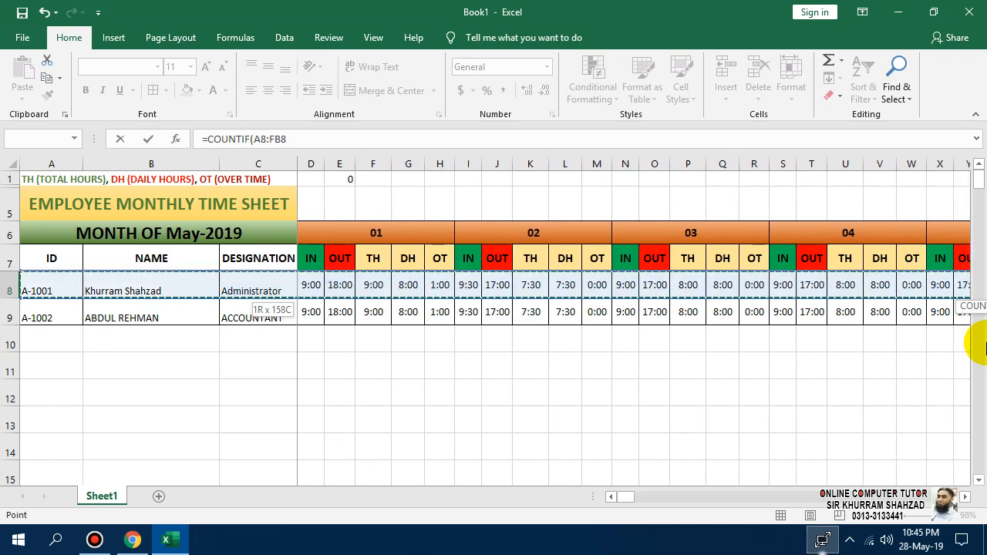
key("shift+Right")
key("shift+Right")
key("shift+Right")
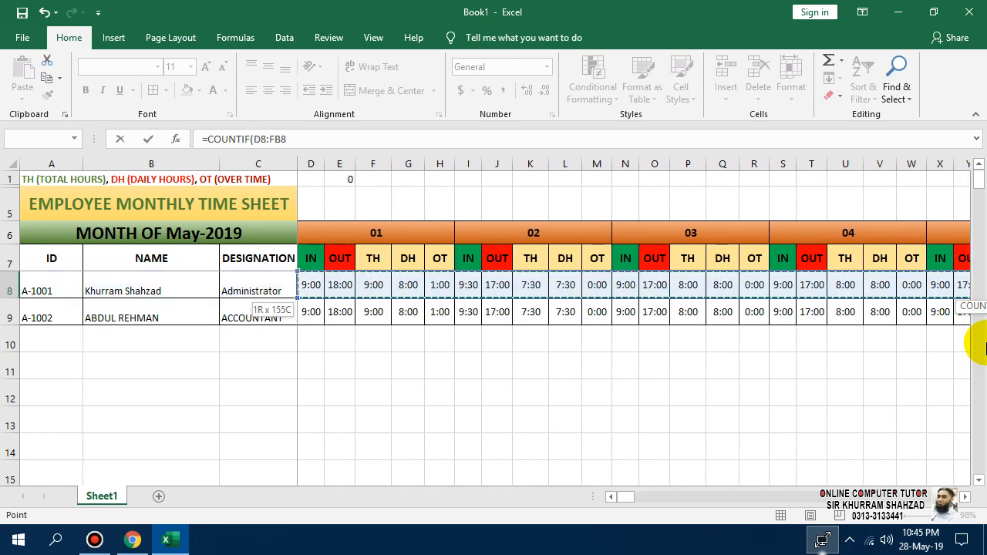
type(",\"A")
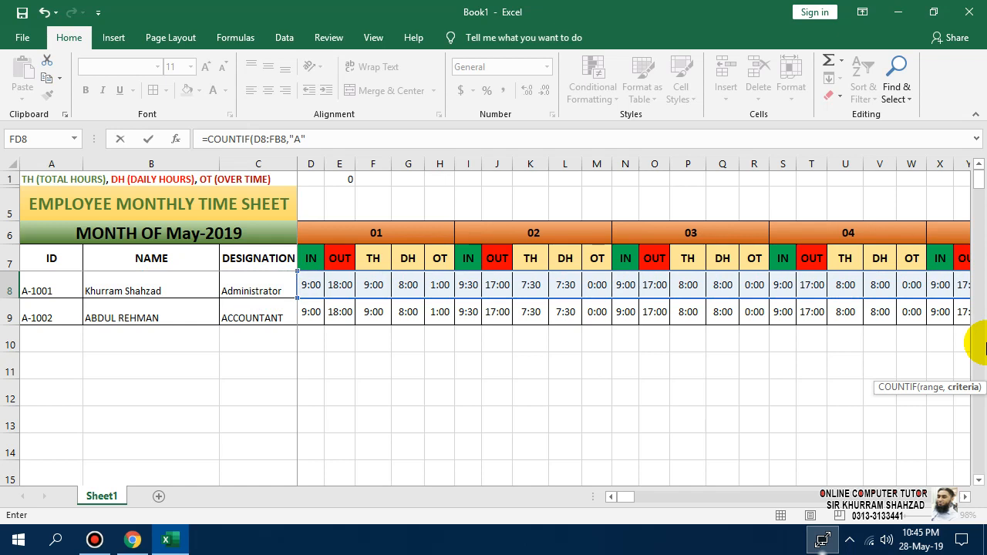
type(")")
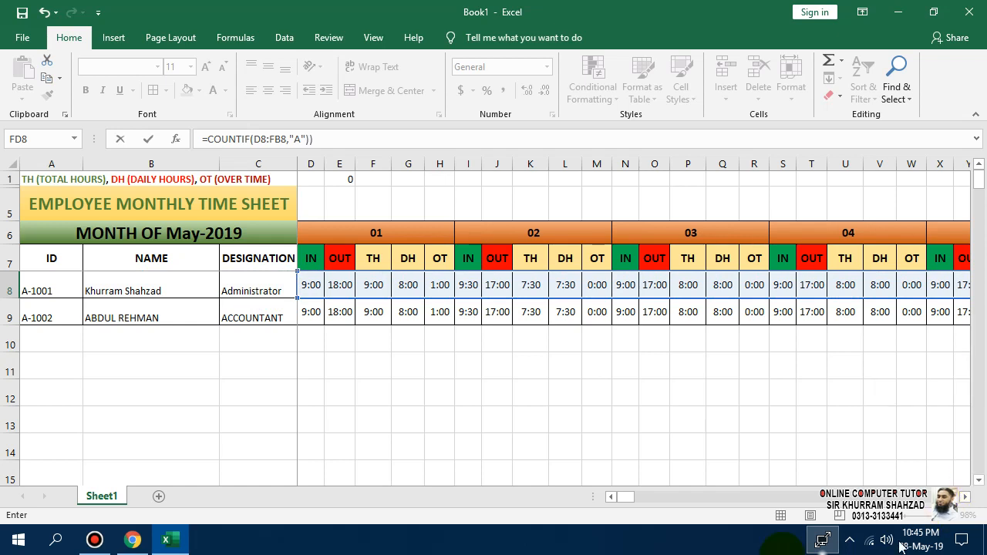
left_click_drag(621, 496, 834, 498)
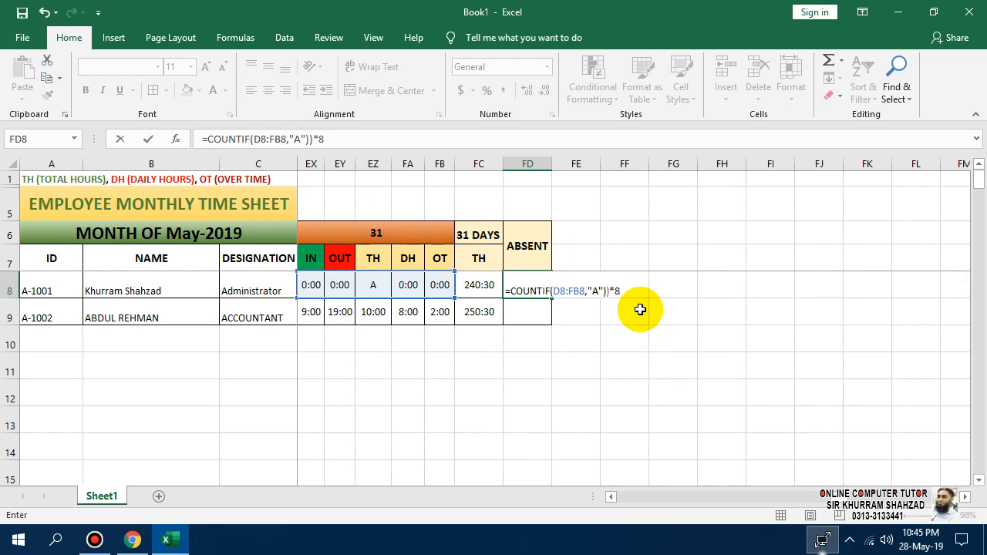
key("Return")
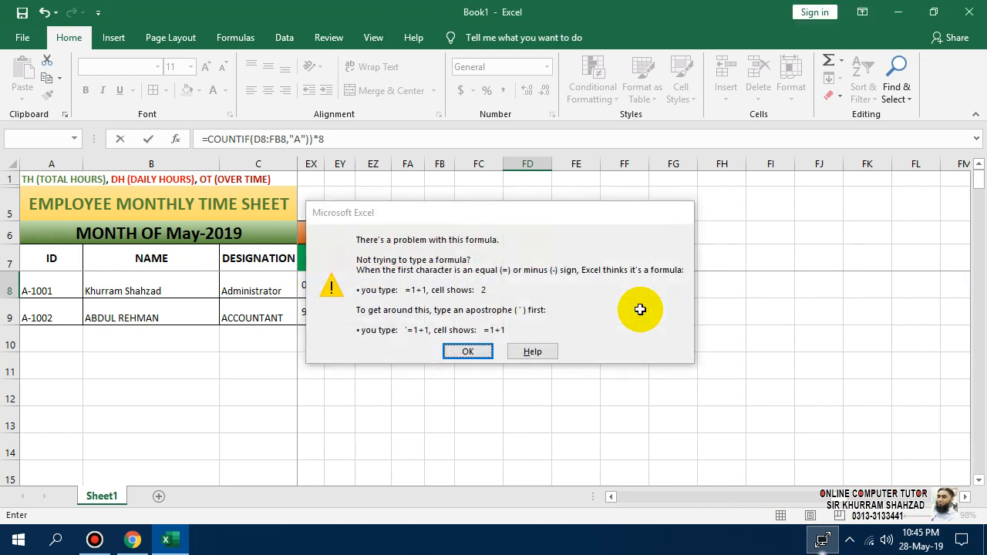
Add the missing opening parenthesis after = in FD8's absent-hours formula so it shows 0:00.
key("Return")
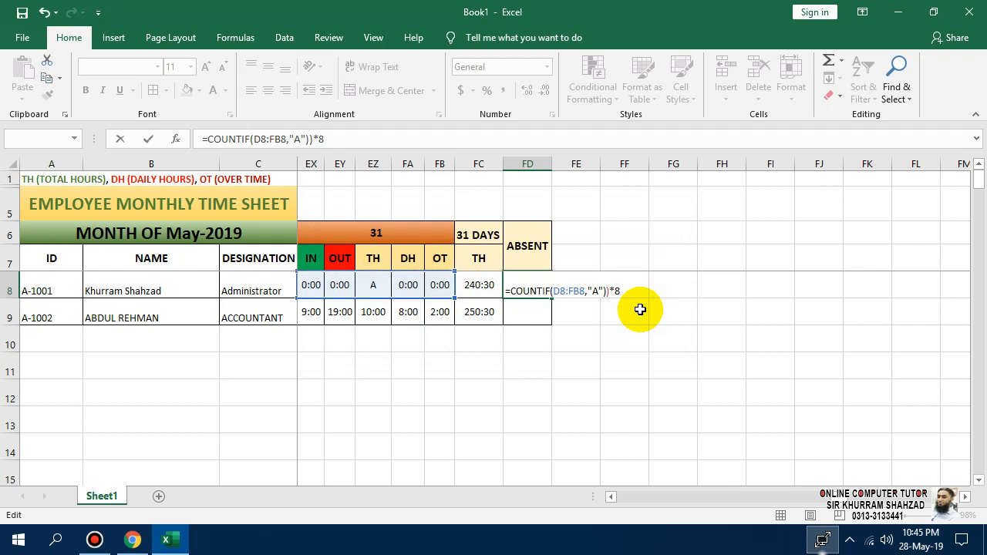
key("Left")
key("Left")
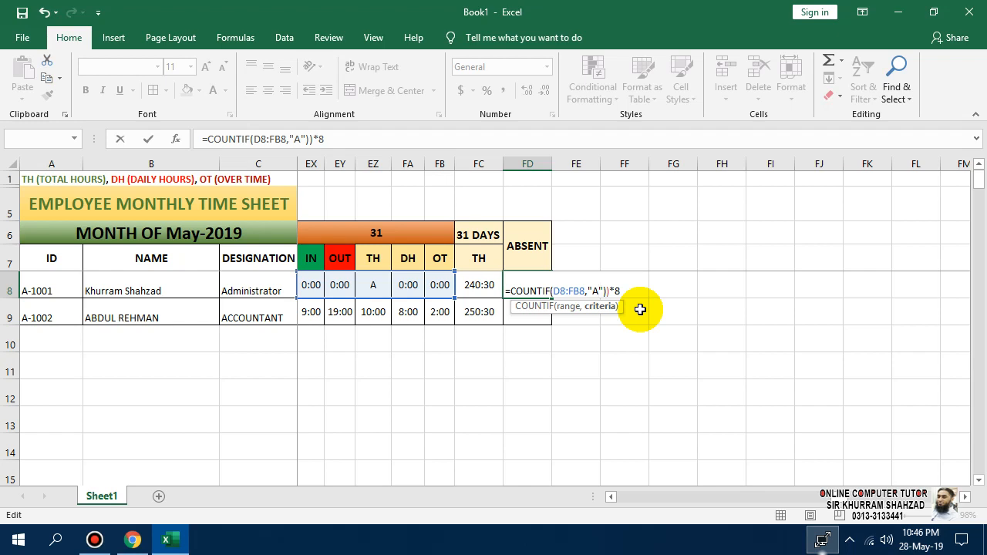
key("Home")
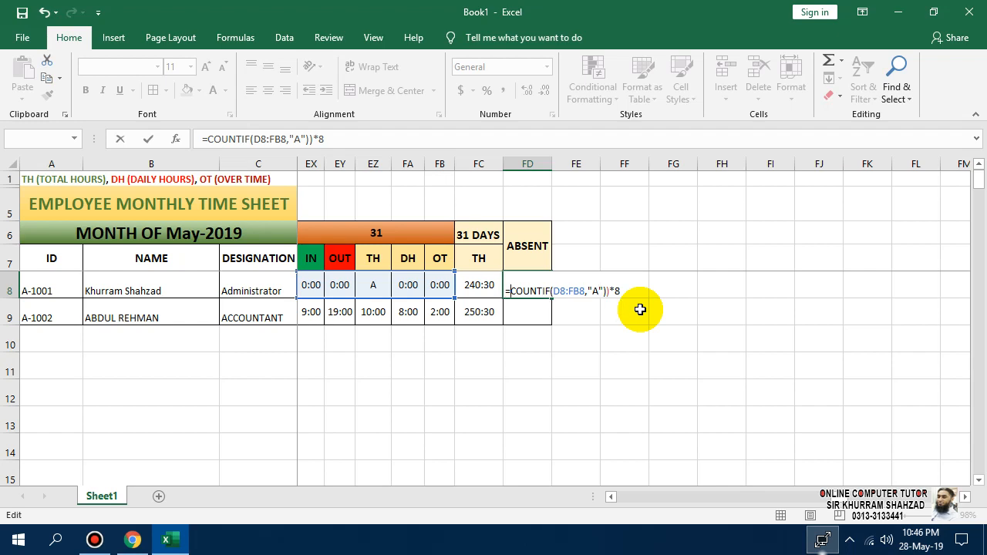
key("Return")
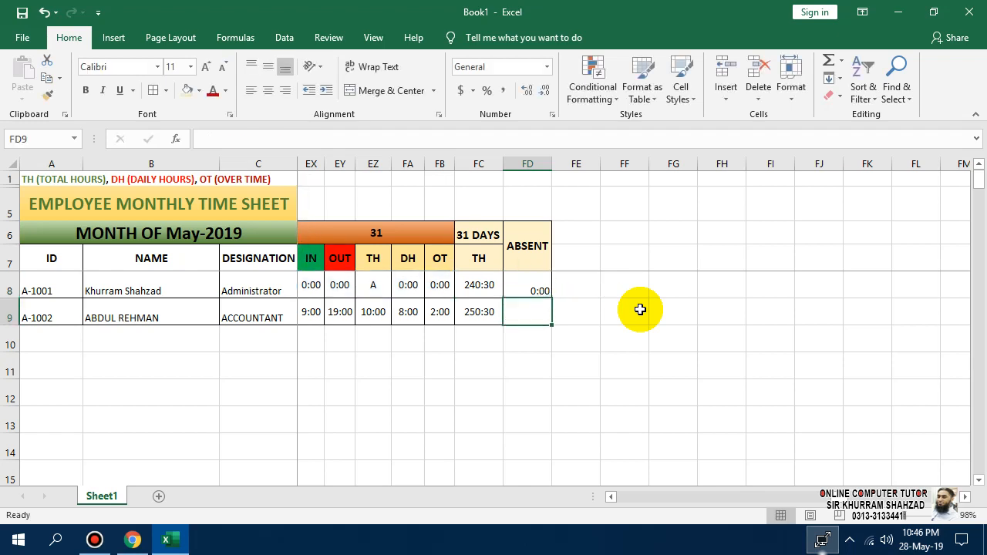
Fill FD8's absent-hours formula down to FD9 and compare the two formulas.
left_click(524, 290)
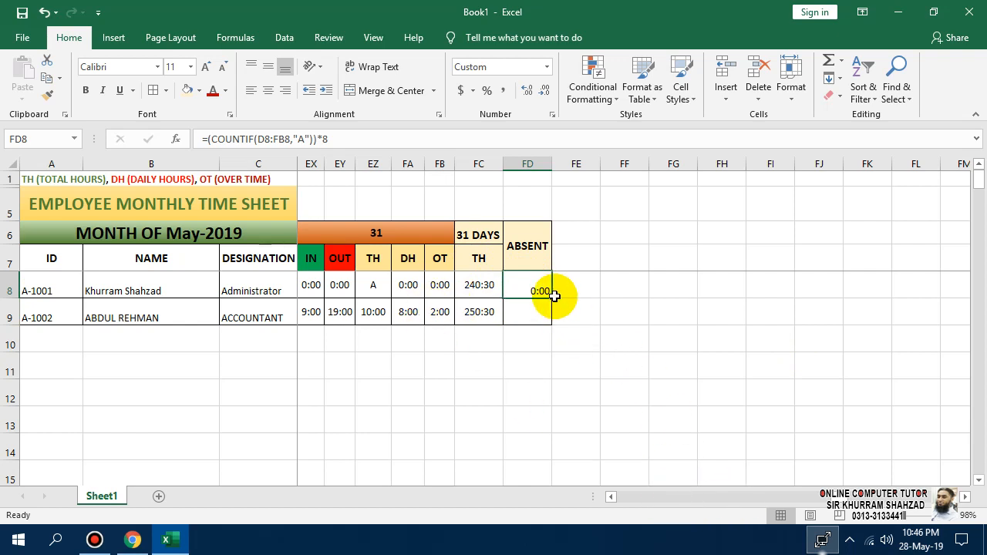
left_click_drag(550, 297, 549, 322)
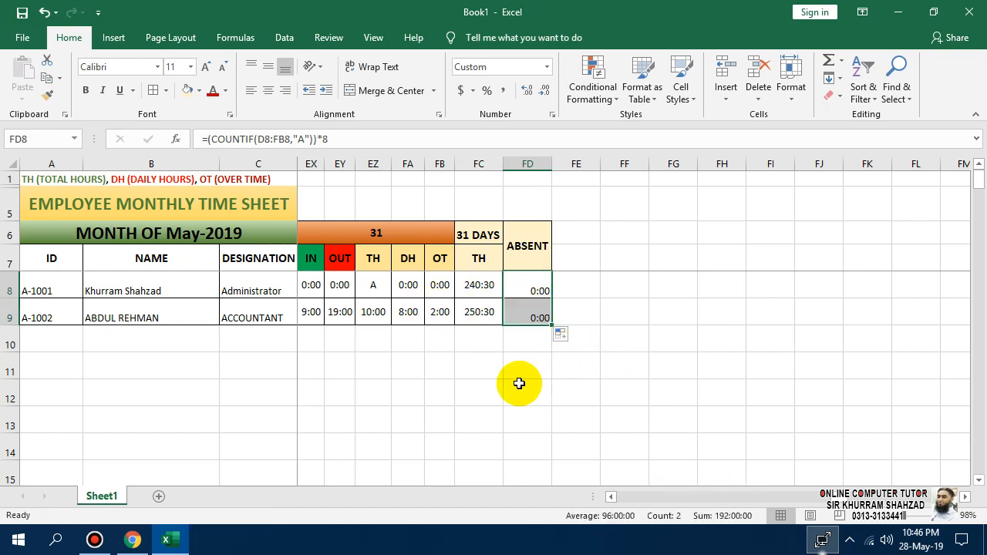
left_click(523, 316)
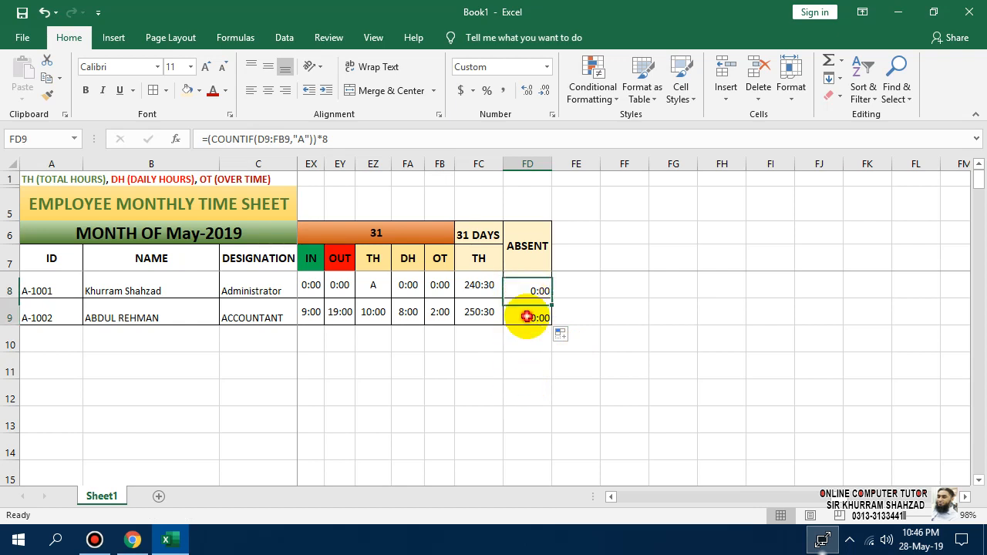
left_click(530, 283)
left_click(537, 313)
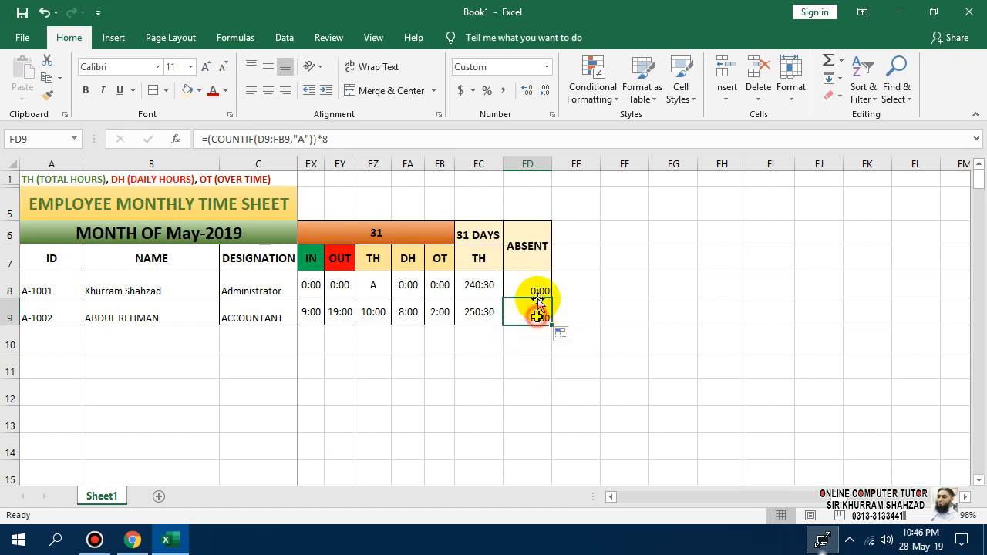
left_click(537, 284)
left_click(538, 315)
left_click(537, 284)
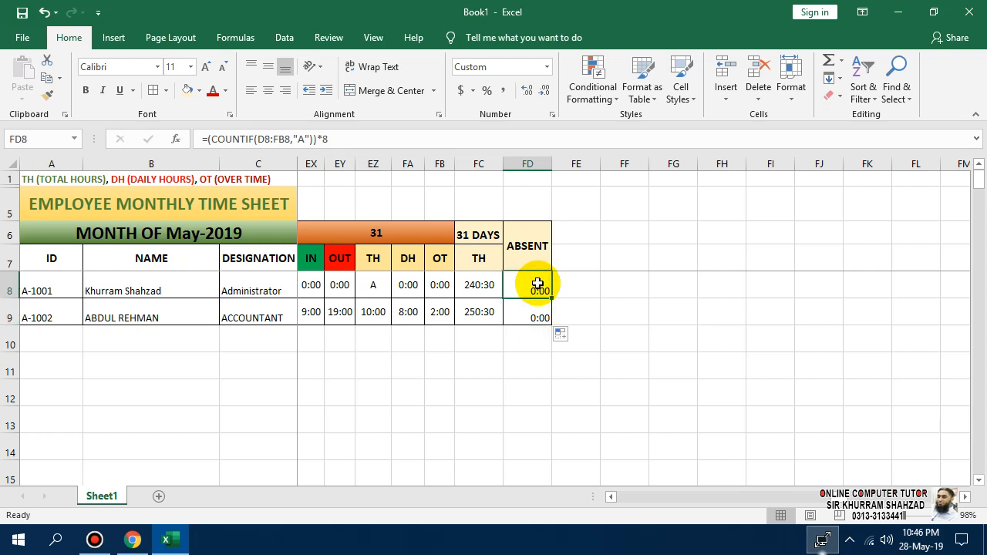
Review the day-31 TH formula in EZ8 and re-open FD8's formula to check its range.
left_click(373, 285)
left_click_drag(835, 502, 828, 479)
double_click(693, 293)
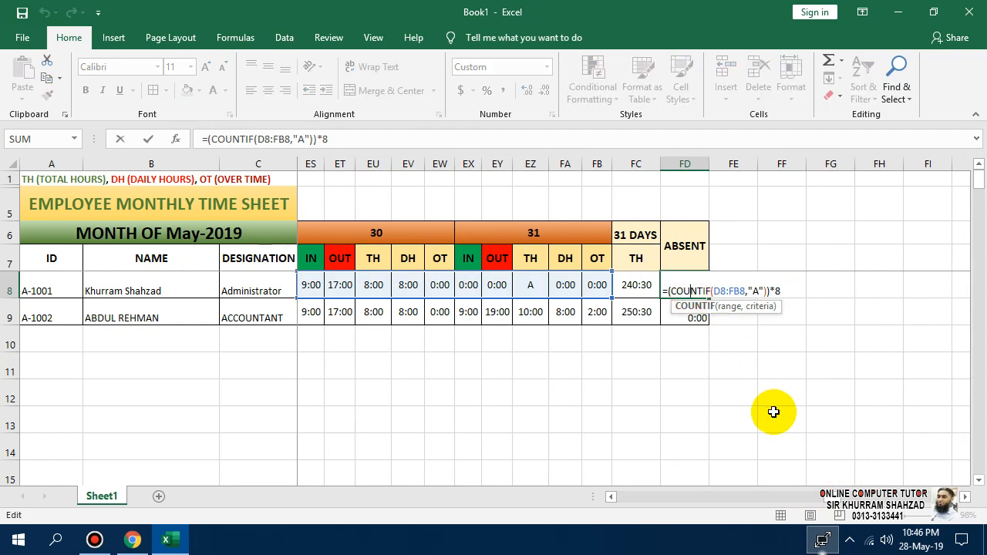
left_click(752, 372)
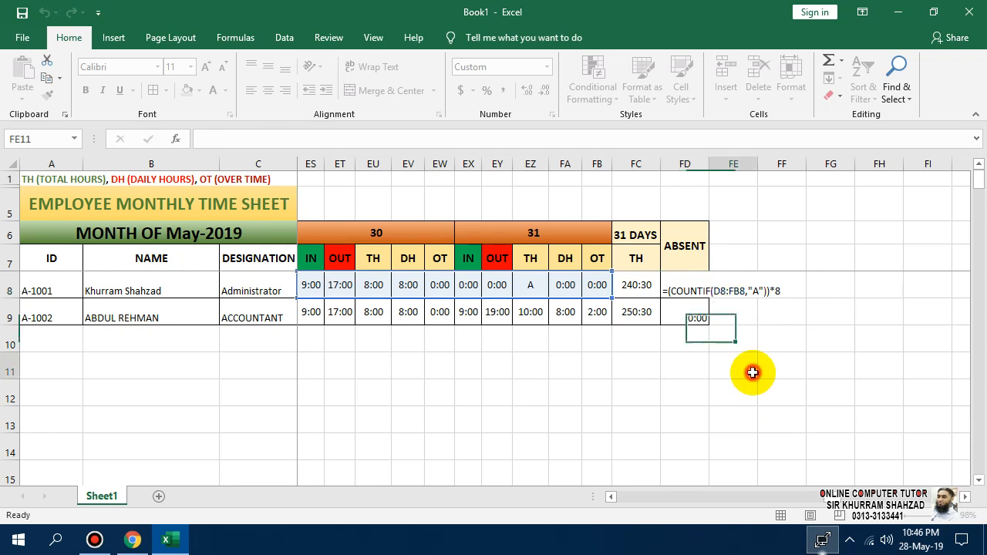
left_click(678, 286)
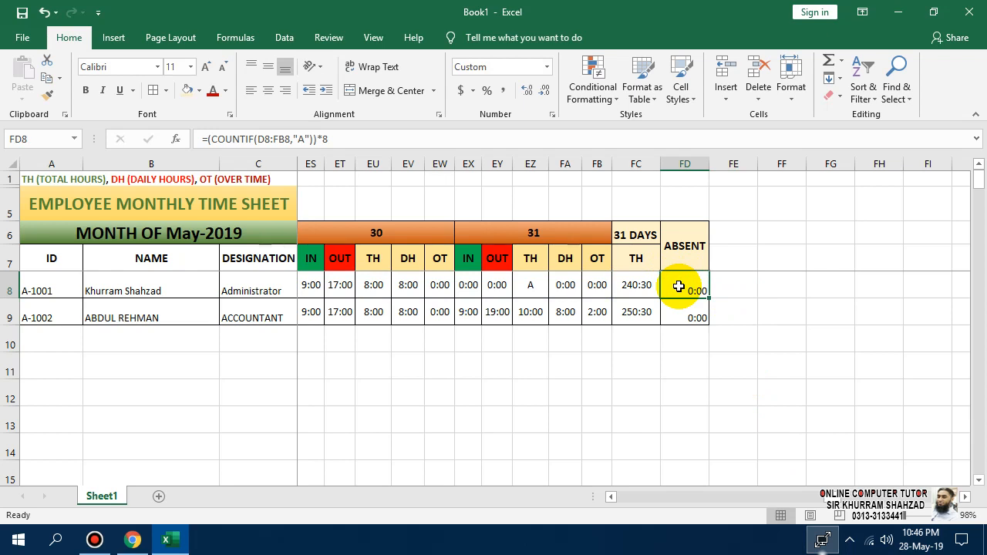
double_click(678, 286)
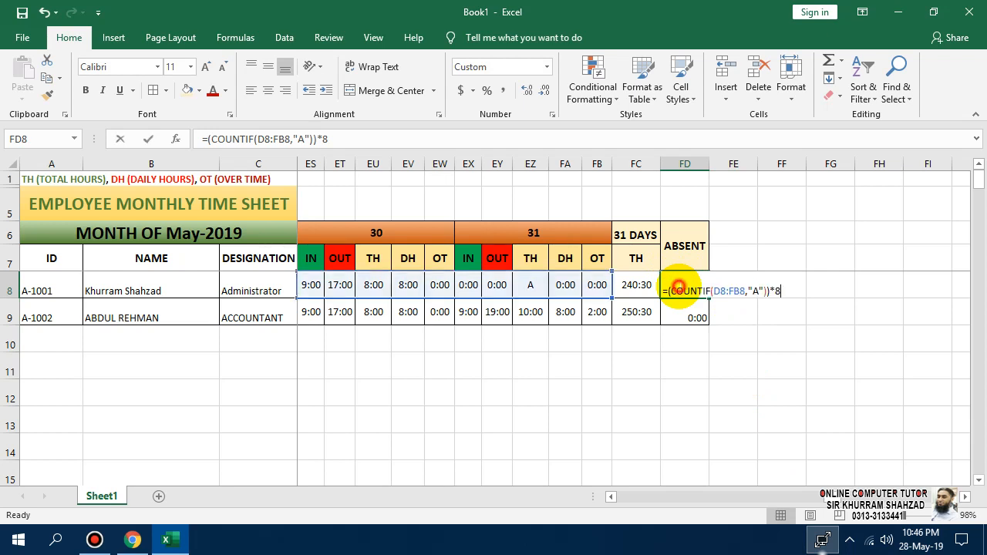
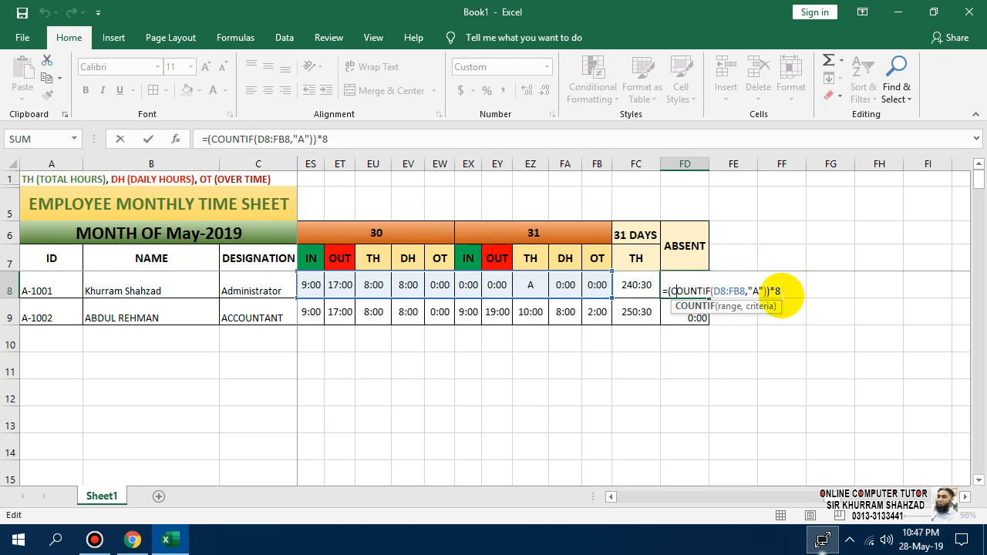
Commit =(COUNTIF(D8:FB8,"A"))*8 in FD8 and Format-Paint FC8's TH-total formatting onto it.
left_click(716, 374)
left_click(690, 293)
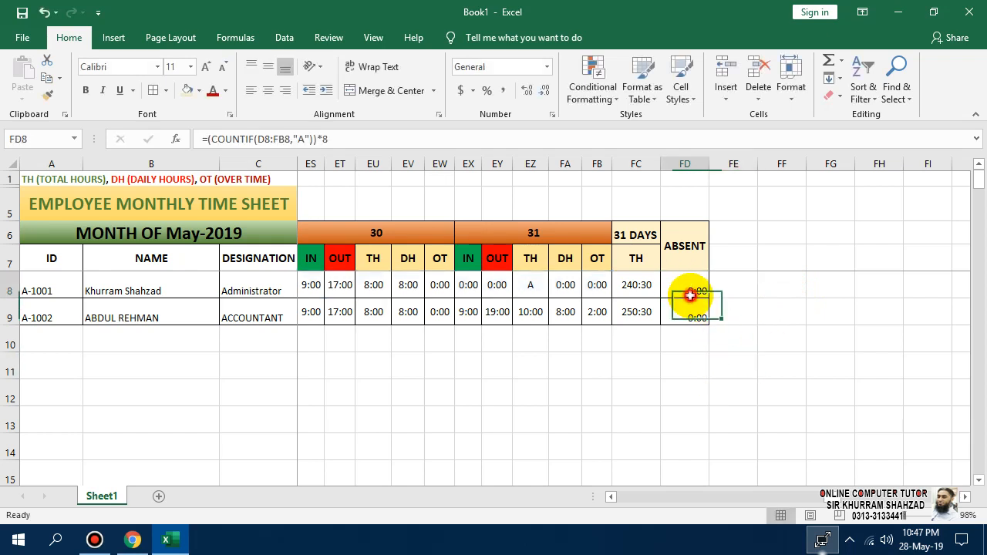
right_click(690, 287)
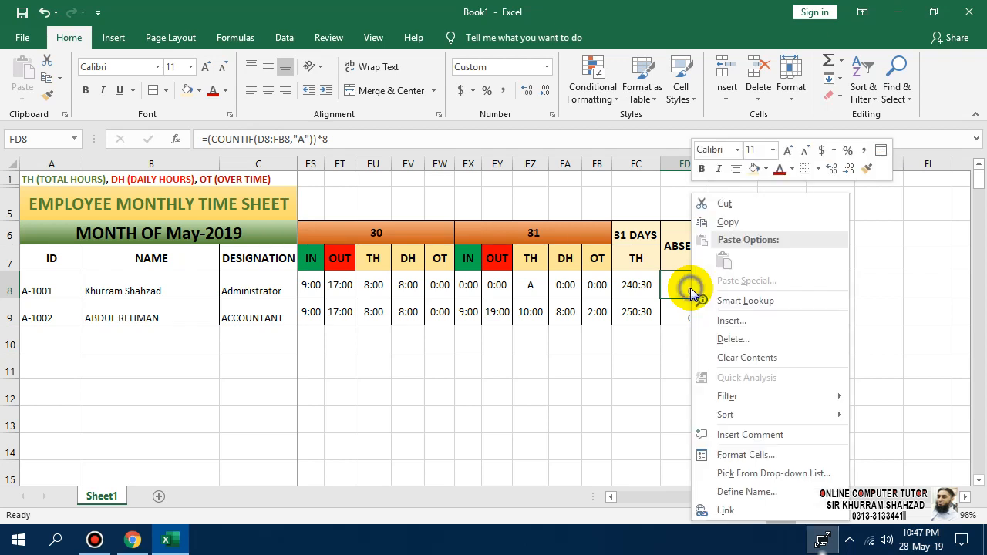
left_click(637, 287)
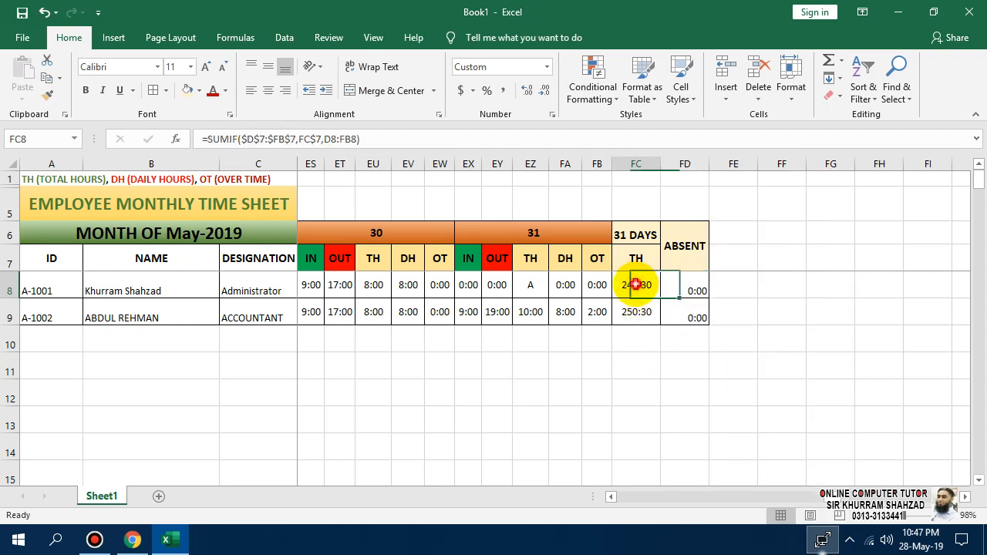
left_click(48, 94)
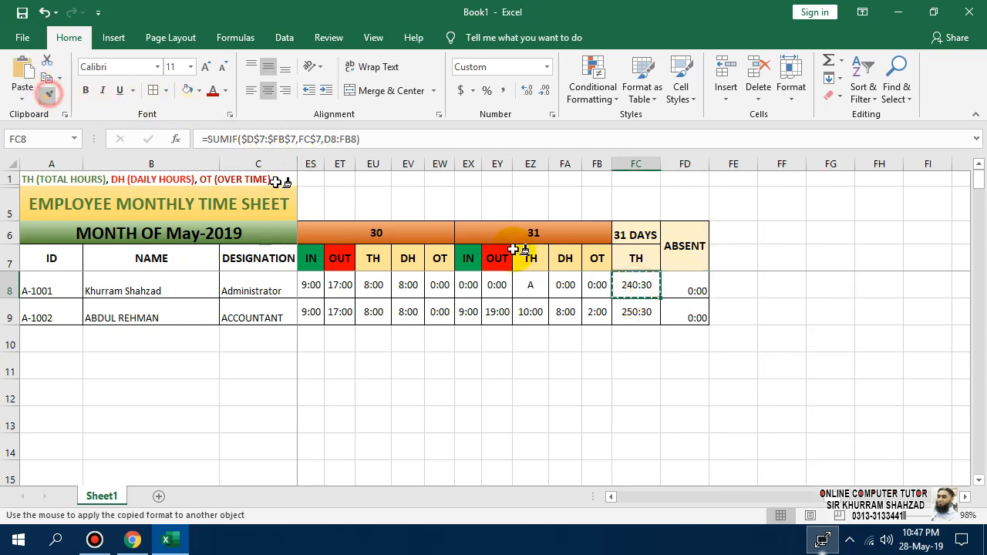
left_click(686, 285)
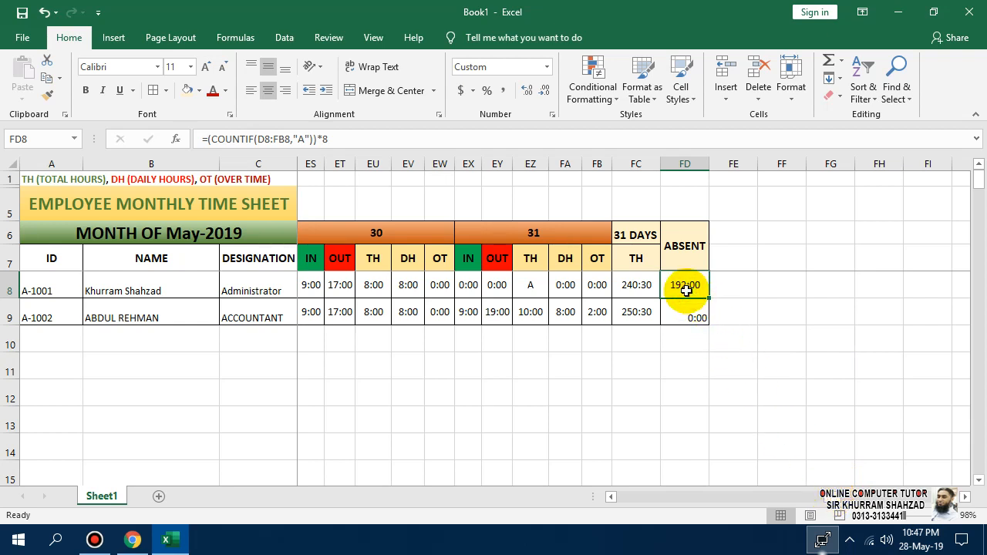
left_click_drag(824, 493, 524, 476)
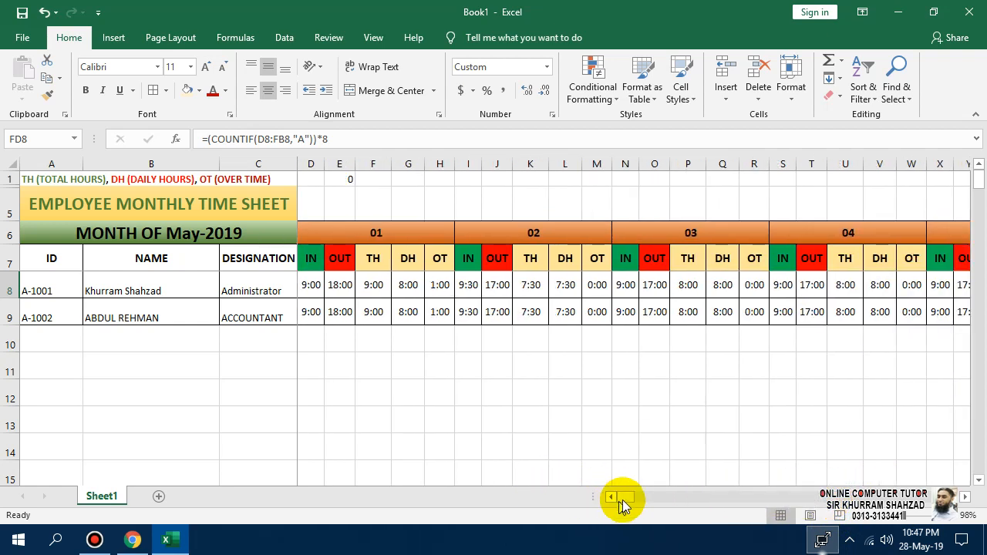
left_click_drag(613, 497, 614, 497)
left_click(309, 285)
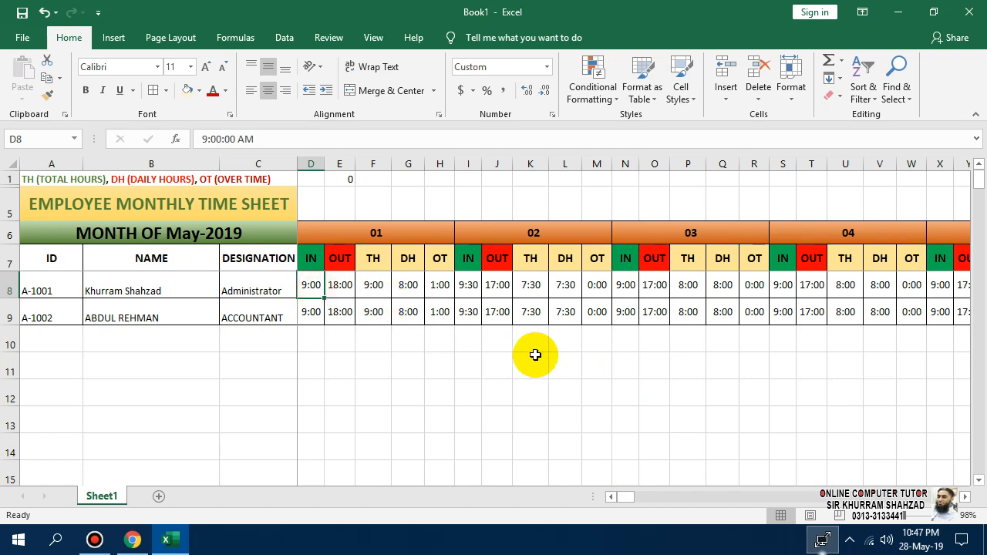
key("Right")
key("Right")
key("Right")
key("Right")
key("Right")
key("Right")
key("Right")
key("Right")
key("Right")
key("Right")
key("Right")
key("Right")
key("Right")
key("Right")
key("Right")
key("Right")
key("Right")
key("Right")
key("Right")
key("Right")
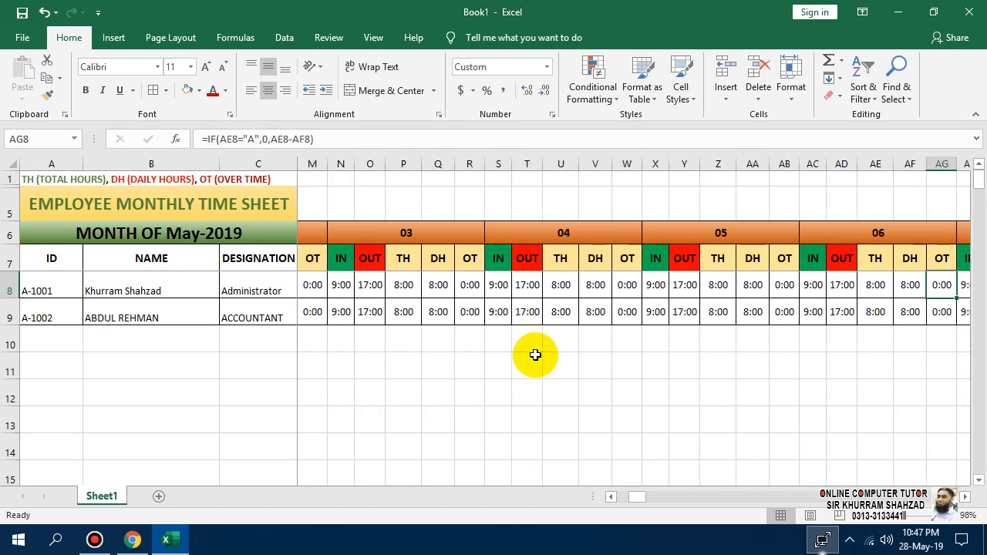
key("Right")
key("Right")
key("Right")
key("Right")
key("Right")
key("Right")
key("Right")
key("Right")
key("Right")
key("Right")
key("Right")
key("Right")
key("Right")
key("Right")
key("Right")
key("Right")
key("Right")
key("Right")
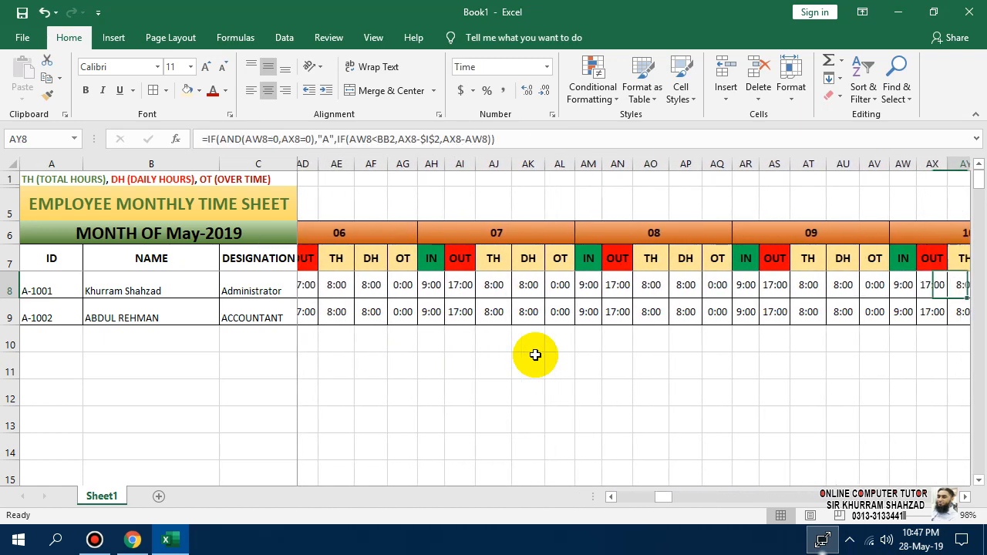
key("Right")
key("Right")
key("Right")
key("Right")
key("Right")
key("Right")
key("Right")
key("Right")
key("Right")
key("Right")
key("Right")
key("Right")
key("Right")
key("Right")
key("Right")
key("Right")
key("Right")
key("Right")
key("Right")
key("Right")
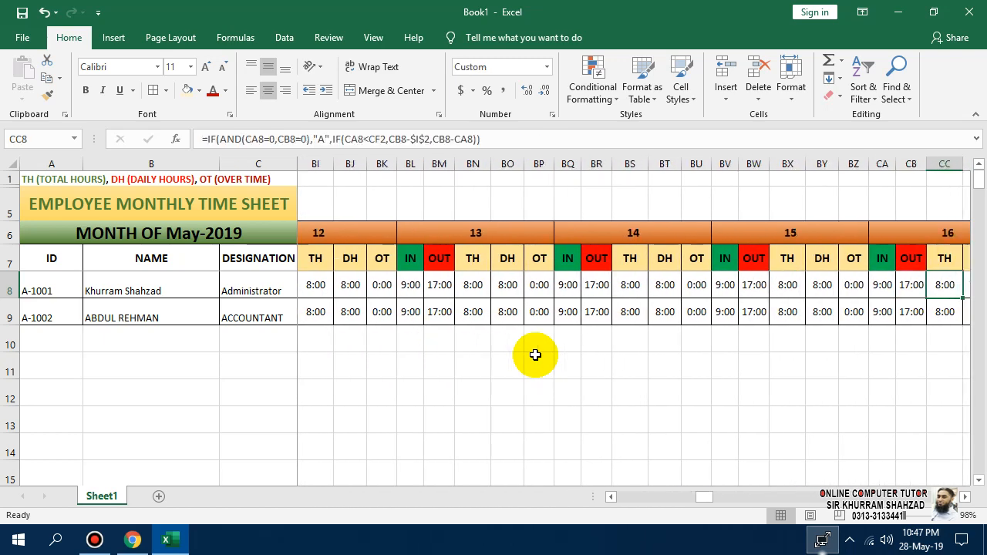
key("Right")
key("Right")
key("Right")
key("Right")
key("Right")
key("Right")
key("Right")
key("Right")
key("Right")
key("Right")
key("Right")
key("Right")
key("Right")
key("Right")
key("Right")
key("Right")
key("Right")
key("Right")
key("Right")
key("Right")
key("Right")
key("Right")
key("Right")
key("Right")
key("Right")
key("Right")
key("Right")
key("Right")
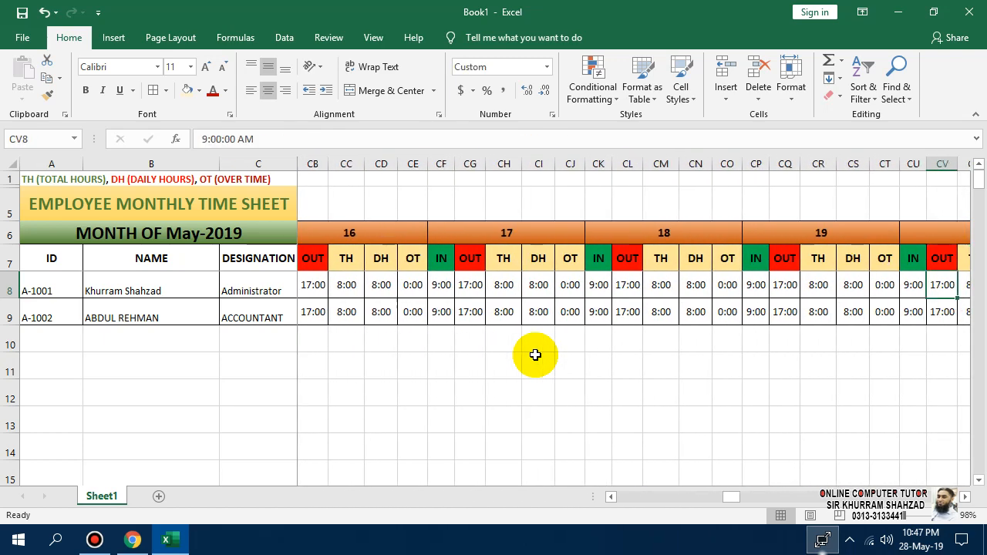
key("Right")
key("Right")
key("Right")
key("Right")
key("Right")
key("Right")
key("Right")
key("Right")
key("Right")
key("Right")
key("Right")
key("Right")
key("Right")
key("Right")
key("Right")
key("Right")
key("Right")
key("Right")
key("Right")
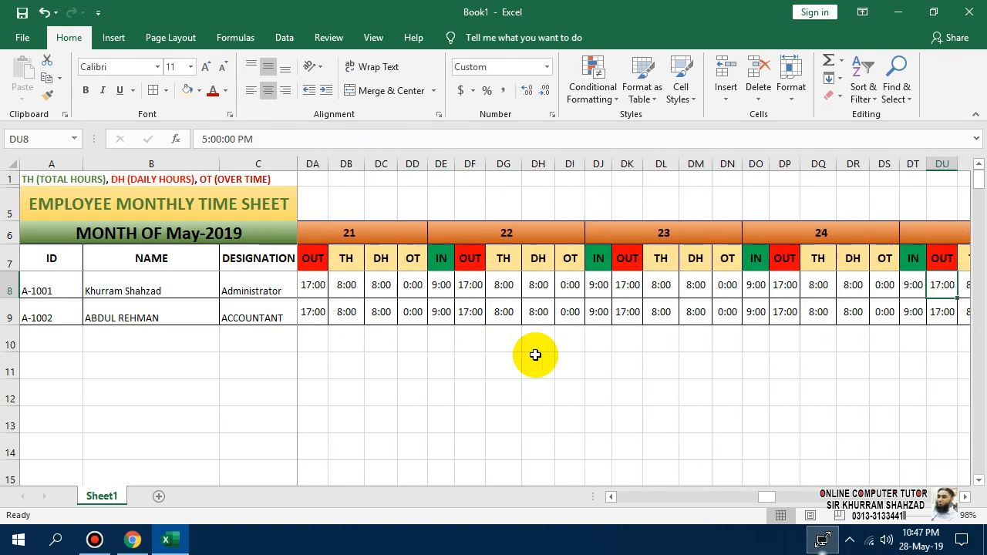
key("Right")
key("Right")
key("Right")
key("Right")
key("Right")
key("Right")
key("Right")
key("Right")
key("Right")
key("Right")
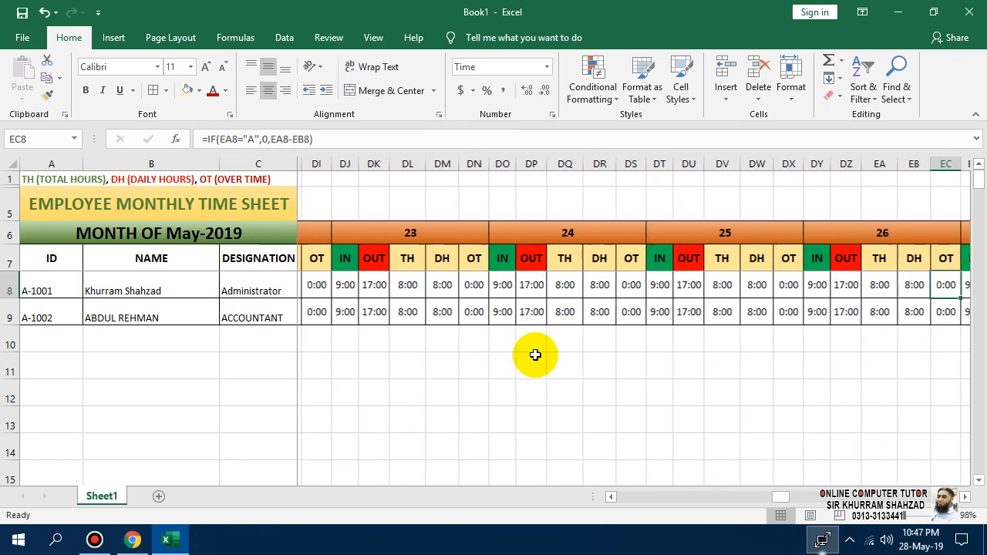
key("Right")
key("Right")
key("Right")
key("Right")
key("Right")
key("Right")
key("Right")
key("Right")
key("Right")
key("Right")
key("Right")
key("Right")
key("Right")
key("Right")
key("Right")
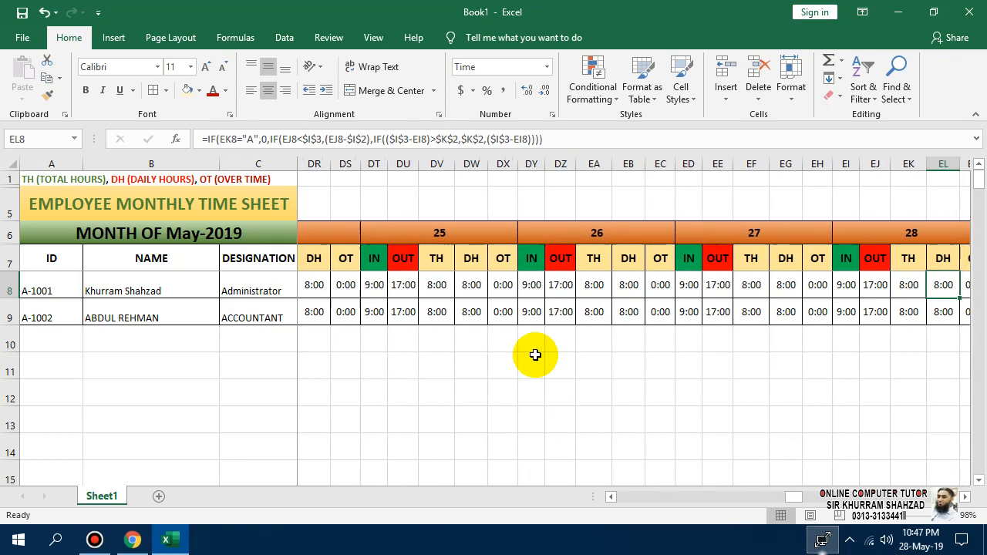
key("Right")
key("Right")
key("Right")
key("Right")
key("Right")
key("Right")
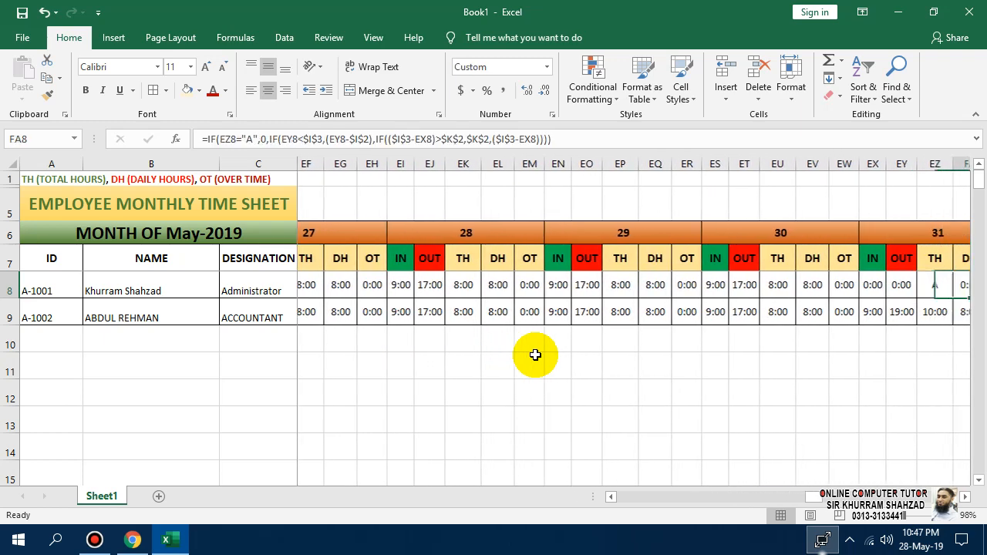
key("Right")
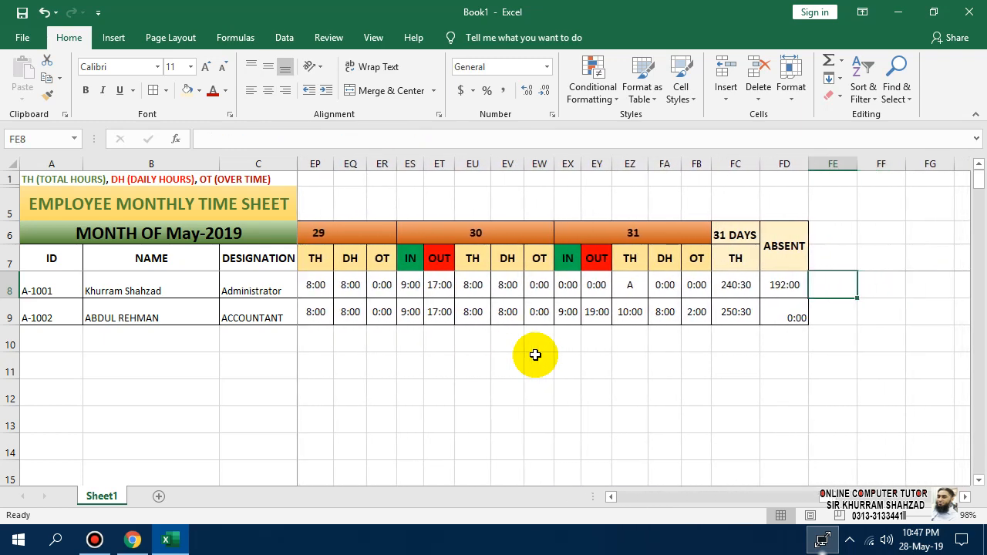
Apply the 13:30 time format to FD8 through Format Cells.
right_click(802, 285)
left_click(842, 457)
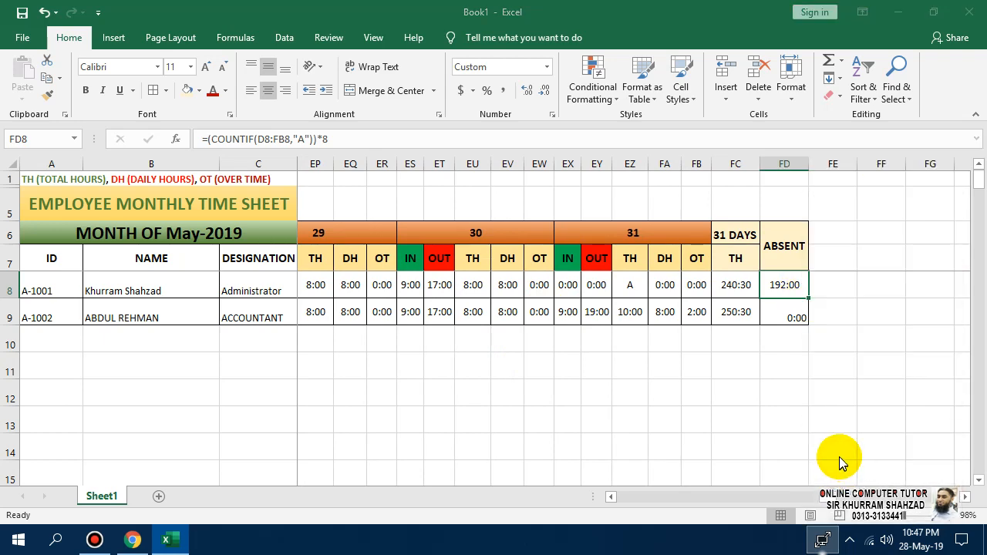
left_click(597, 283)
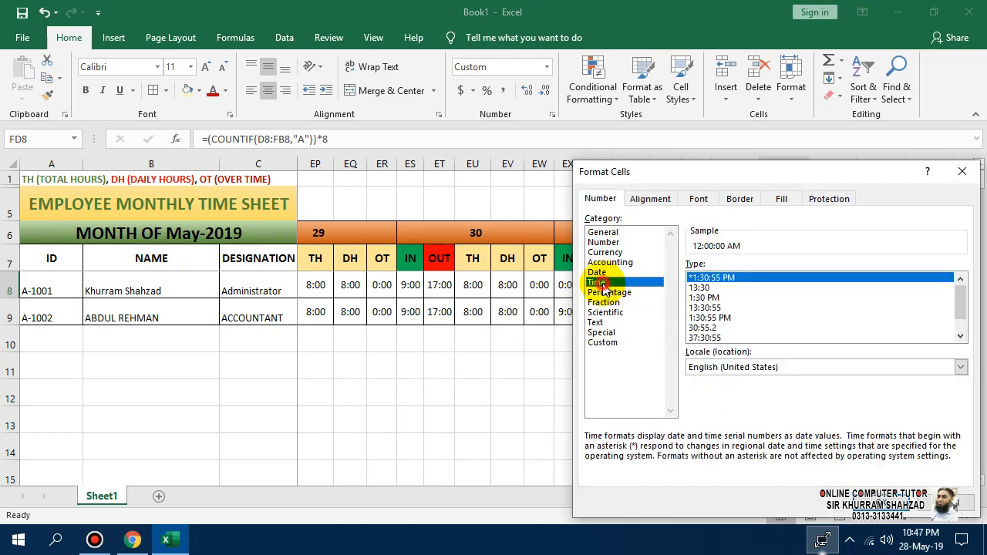
left_click(700, 287)
left_click(872, 474)
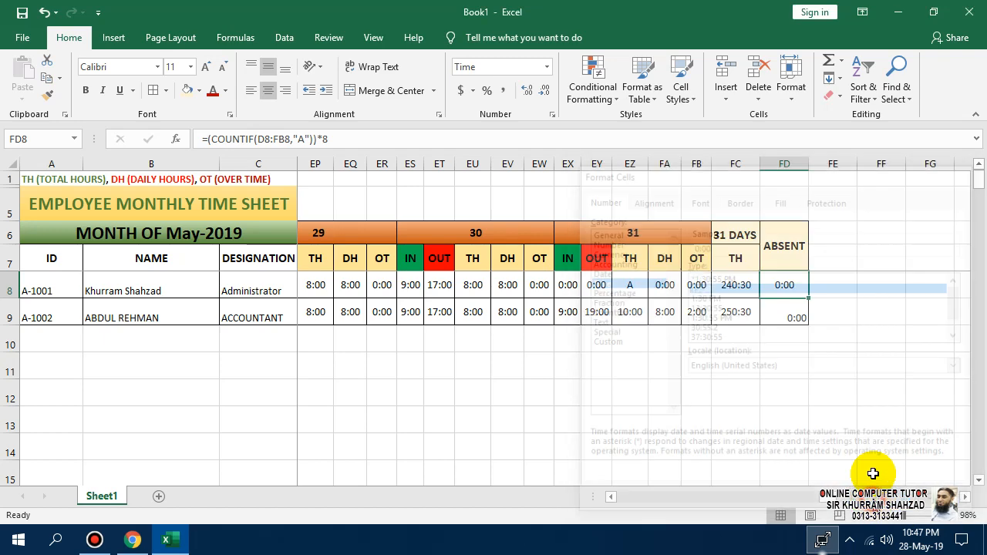
Review FD8's formula, switch it to General number format, and fill it down to FD9.
double_click(788, 285)
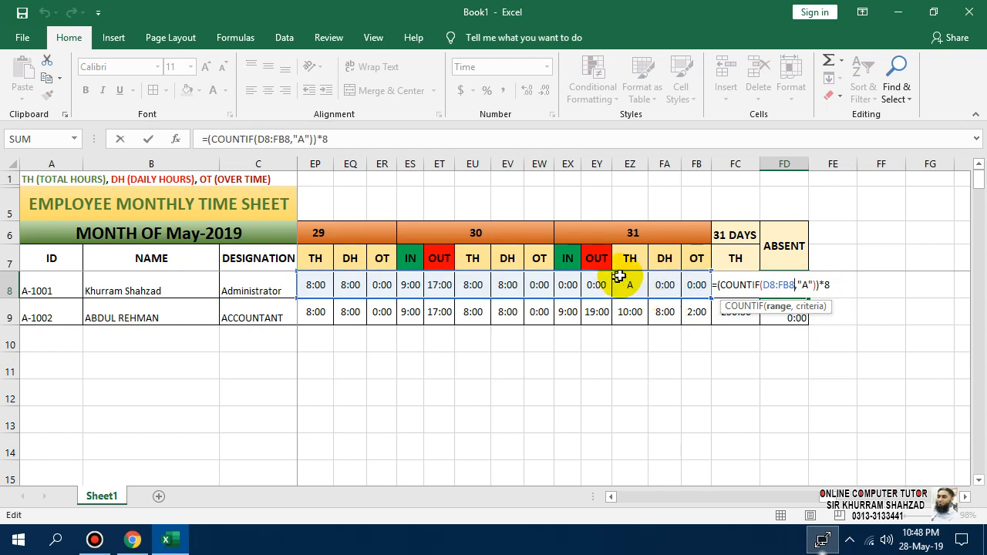
mouse_move(449, 7)
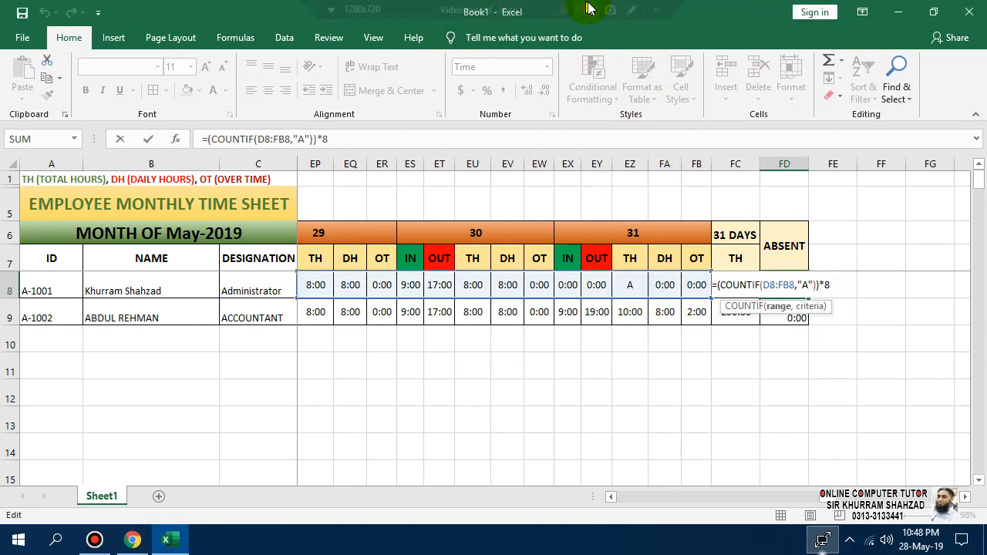
left_click(564, 9)
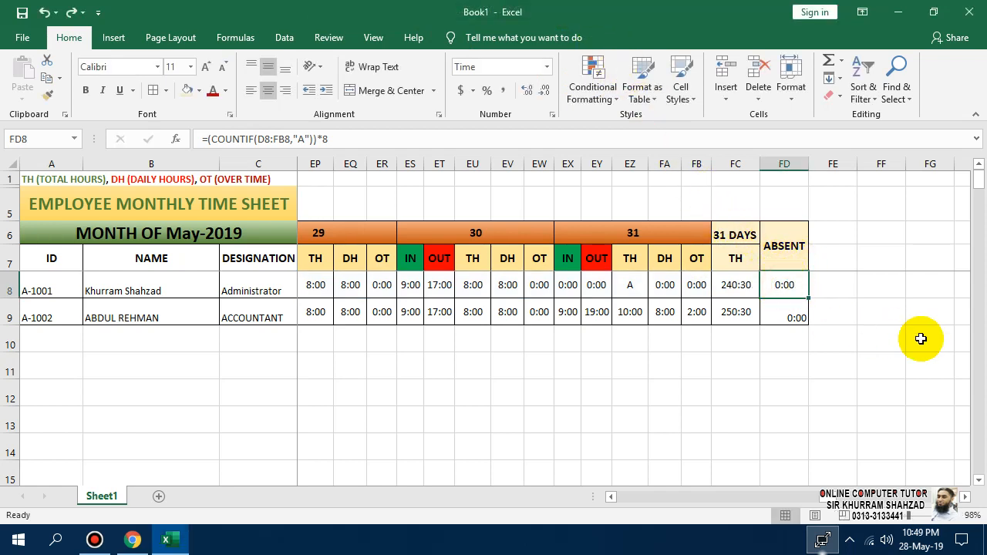
key("F2")
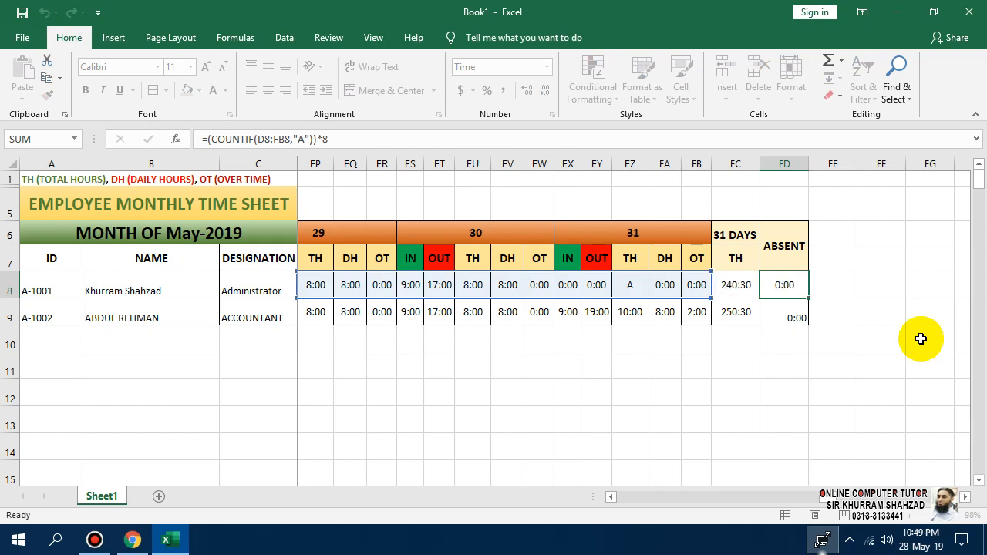
key("Escape")
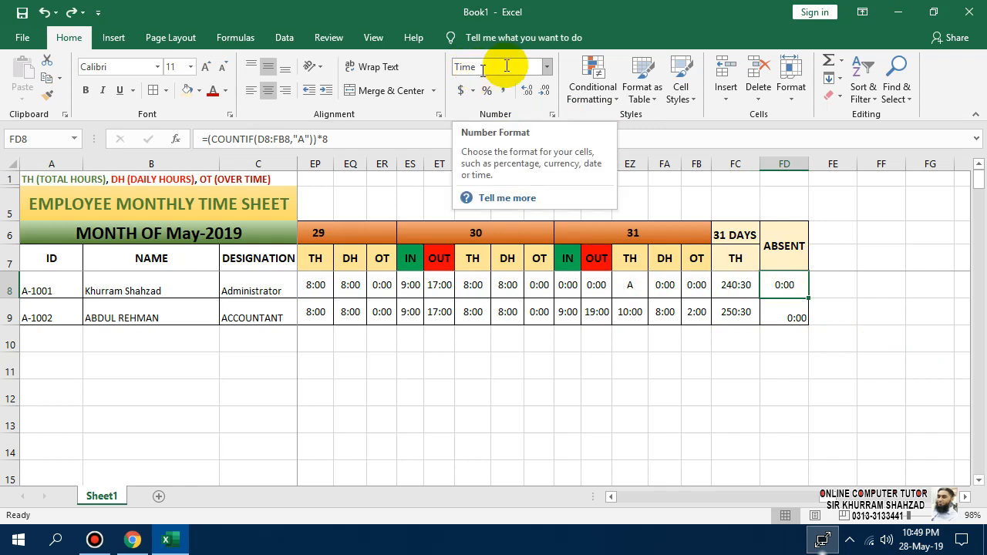
left_click(547, 67)
left_click(532, 86)
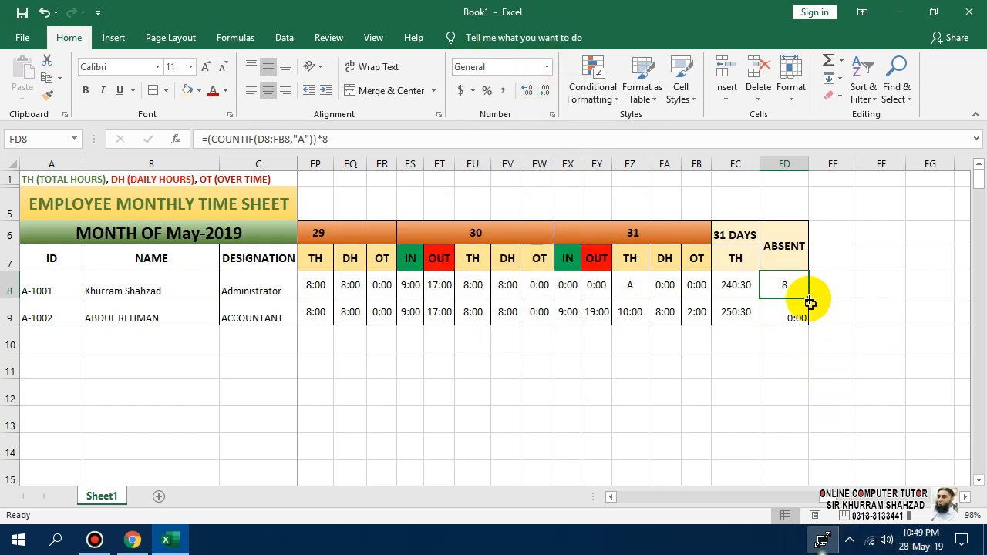
left_click_drag(808, 297, 811, 322)
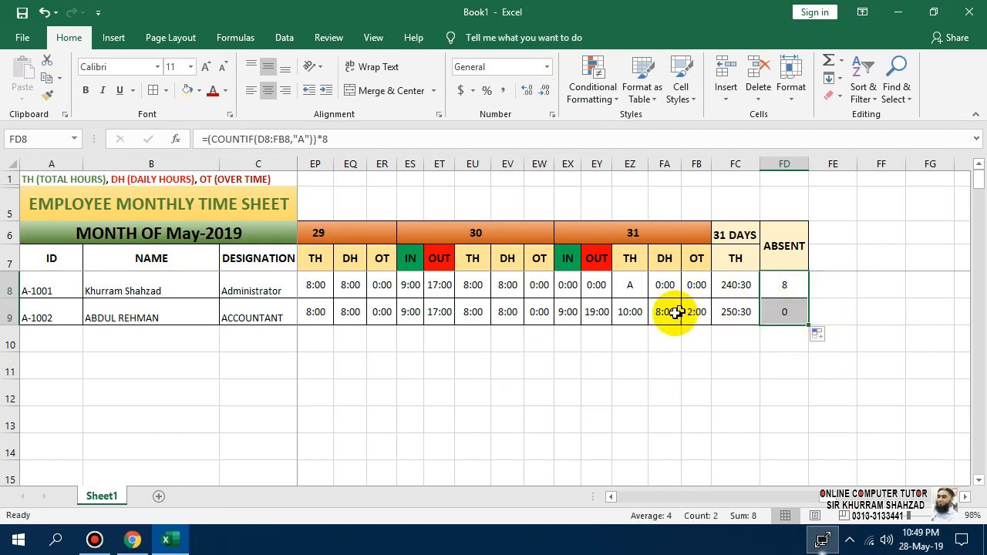
Enter 0 as the Administrator's day-30 in and out times, then review FD8's COUNTIF formula.
left_click(420, 284)
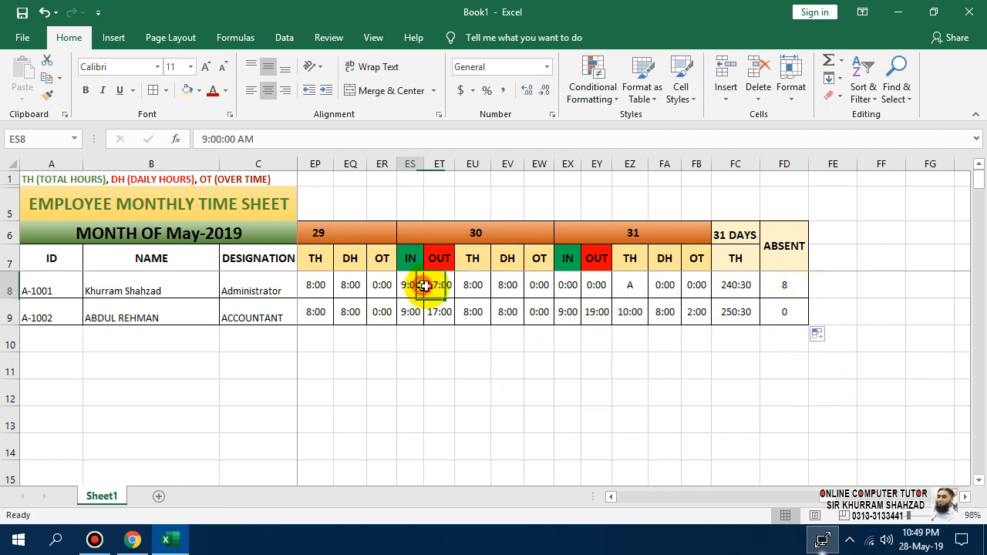
type("0")
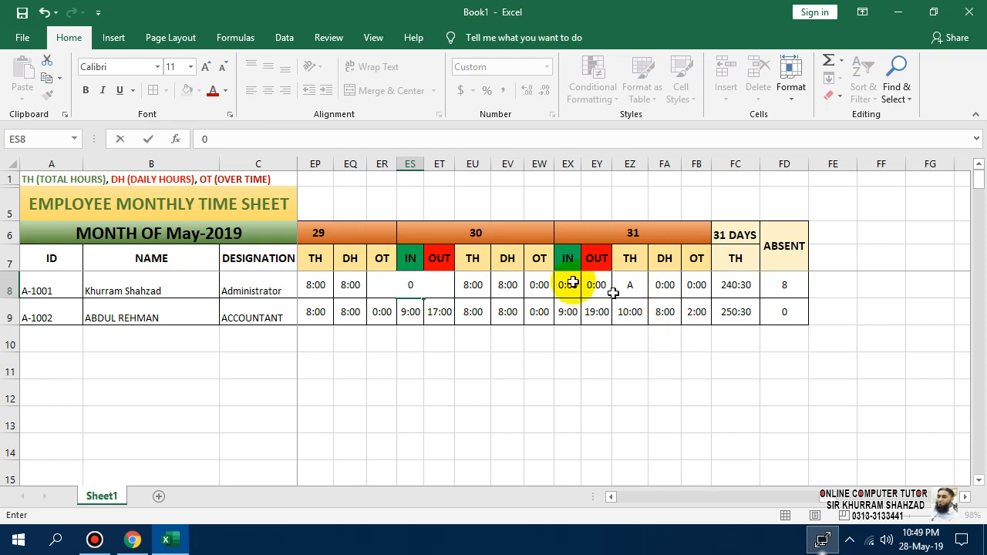
left_click(471, 285)
left_click(438, 285)
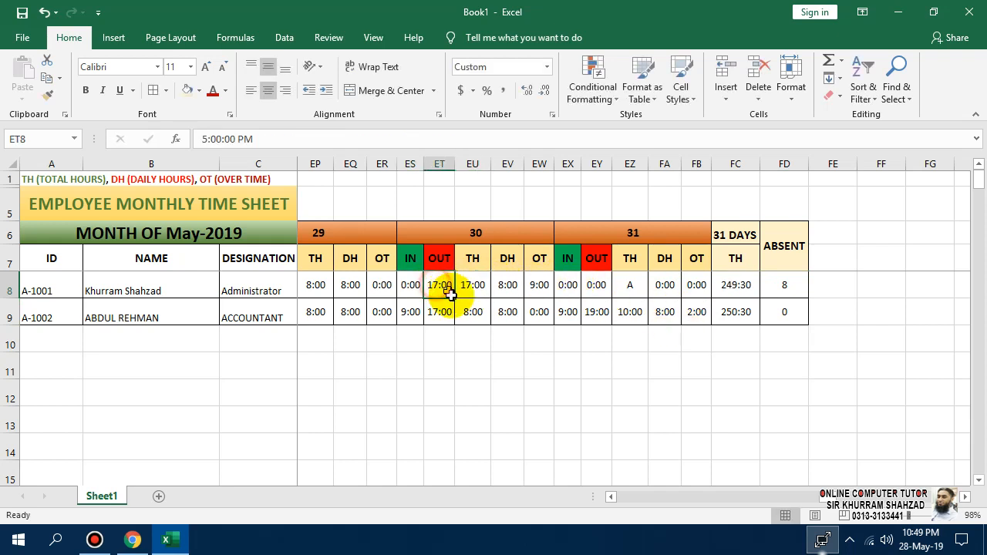
type("0")
left_click(565, 314)
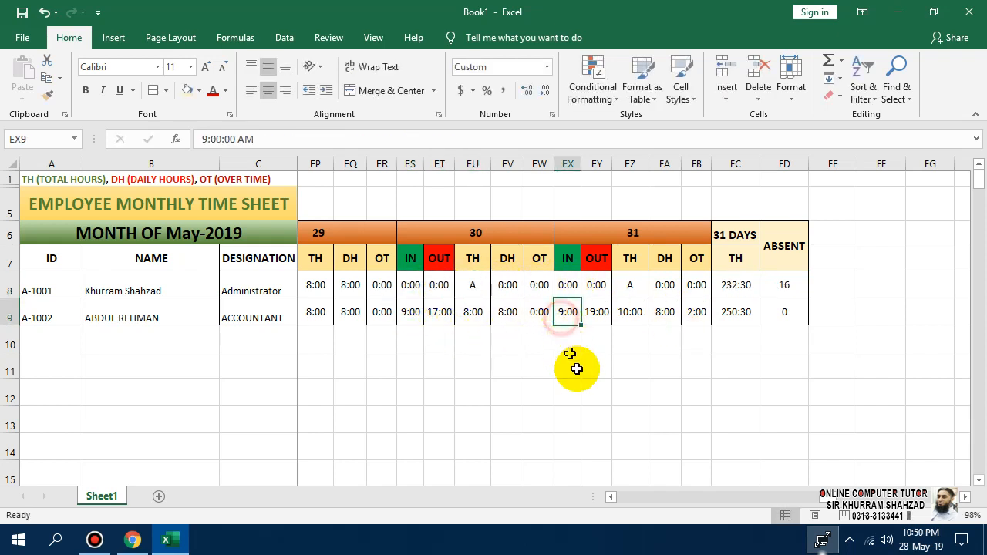
left_click(795, 286)
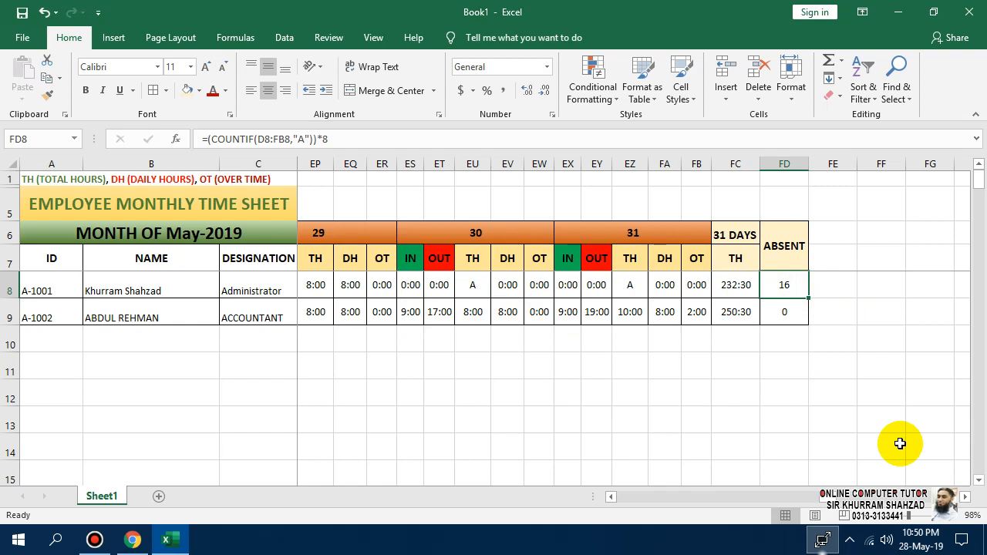
key("F2")
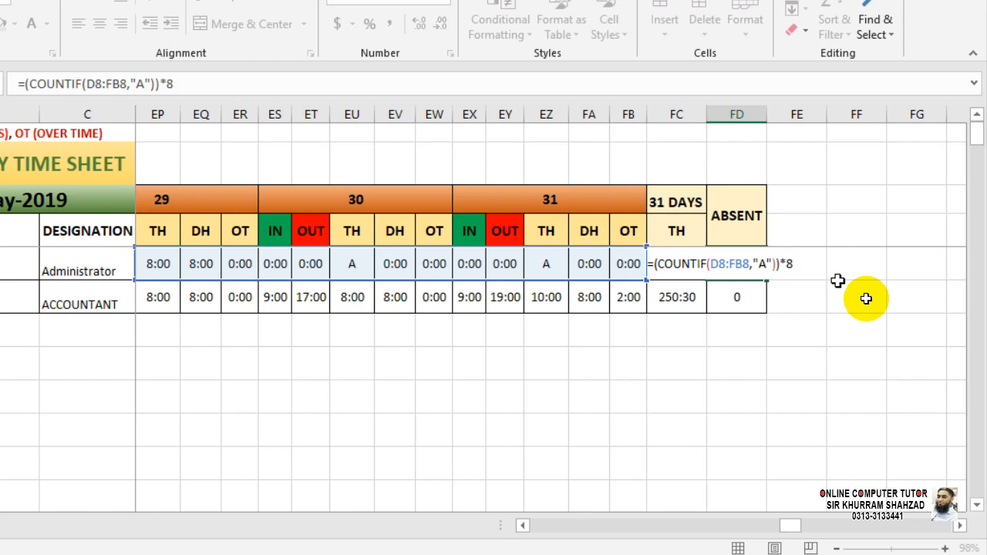
Commit the ABSENT formula and copy the 31 DAYS TH block from FC into column FE.
key("Tab")
key("Right")
key("Up")
key("Up")
key("Up")
key("Left")
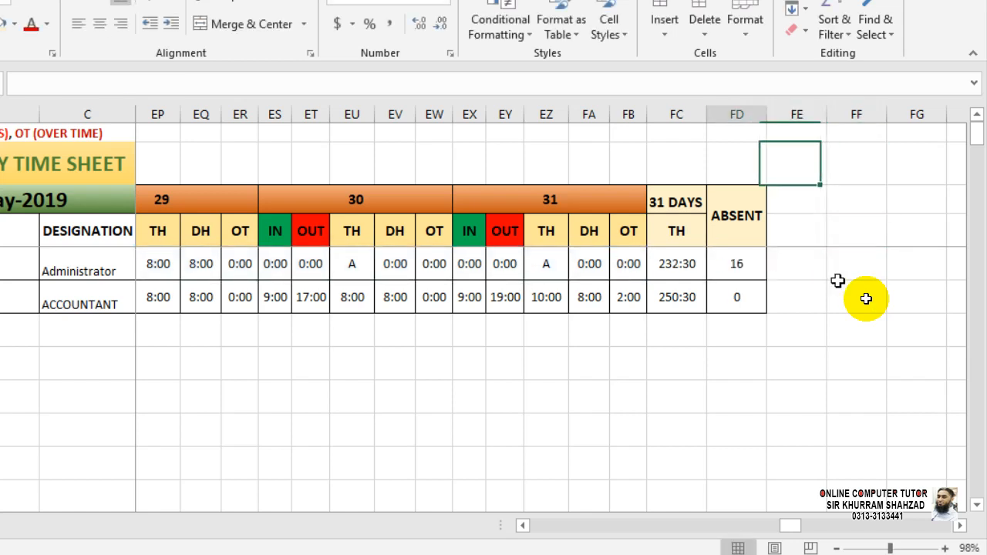
key("Left")
key("Left")
key("shift+Down")
key("shift+Down")
key("shift+Down")
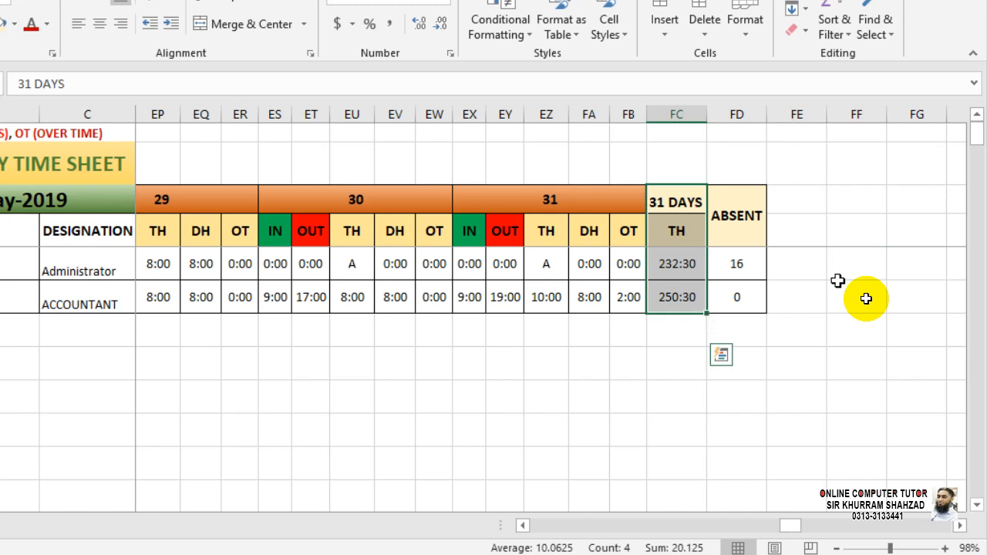
key("ctrl+c")
key("Right")
key("Right")
key("ctrl+v")
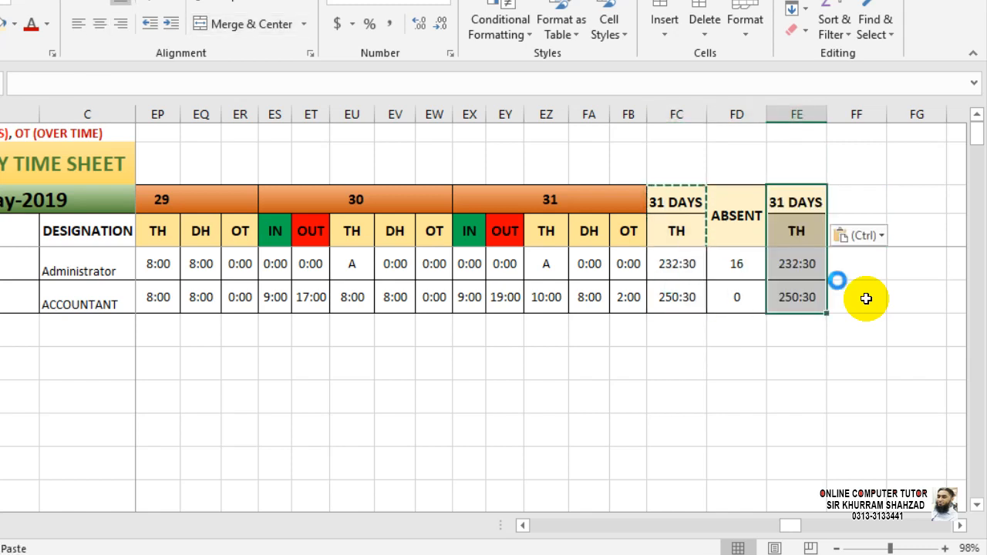
key("Escape")
Relabel the pasted column's subheading as DH.
key("Down")
key("Up")
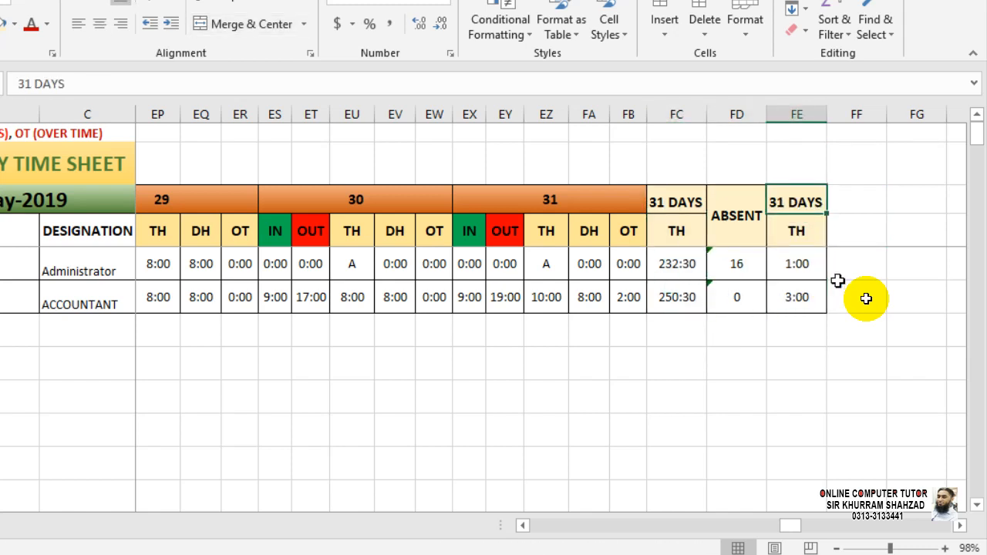
key("Down")
type("DH")
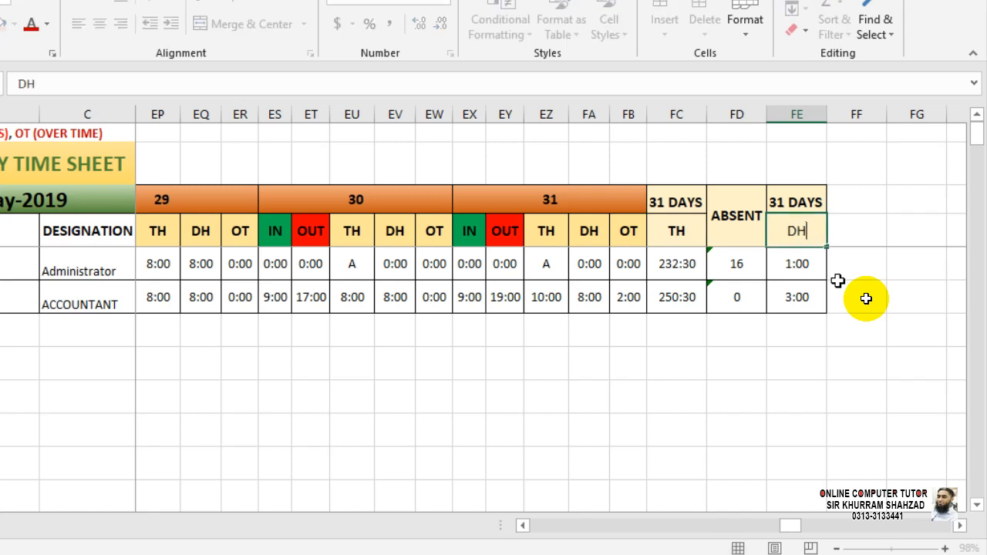
key("Return")
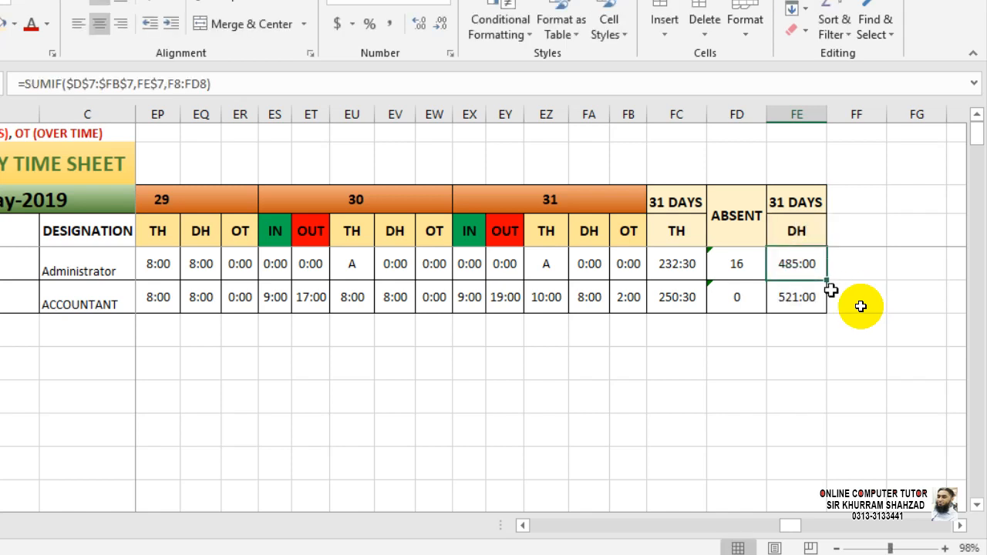
Ignore the inconsistent-formula warning on both ABSENT counts.
left_click_drag(713, 255, 720, 288)
left_click(683, 257)
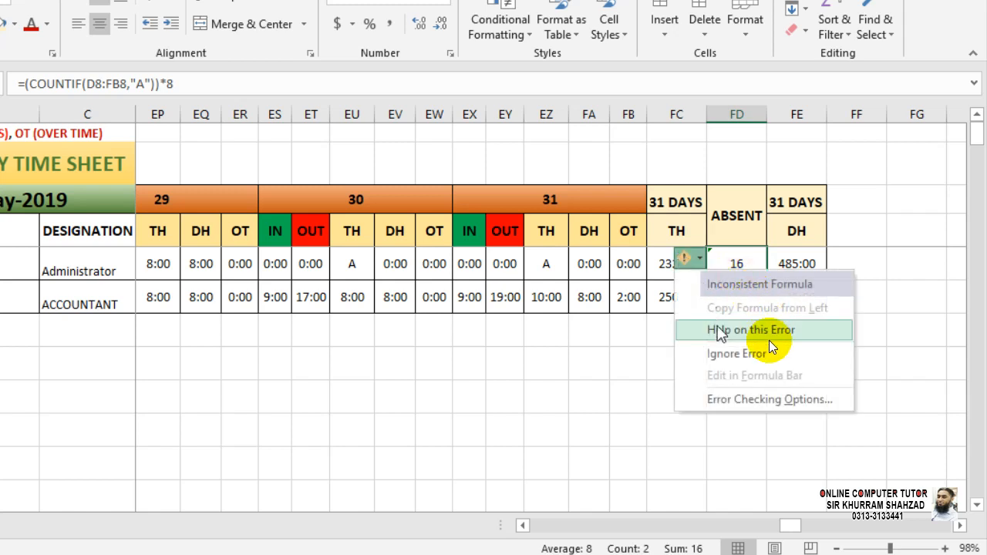
left_click(732, 353)
Check the new DH total formula and review the TH, DH and day-31 header cells.
left_click(794, 266)
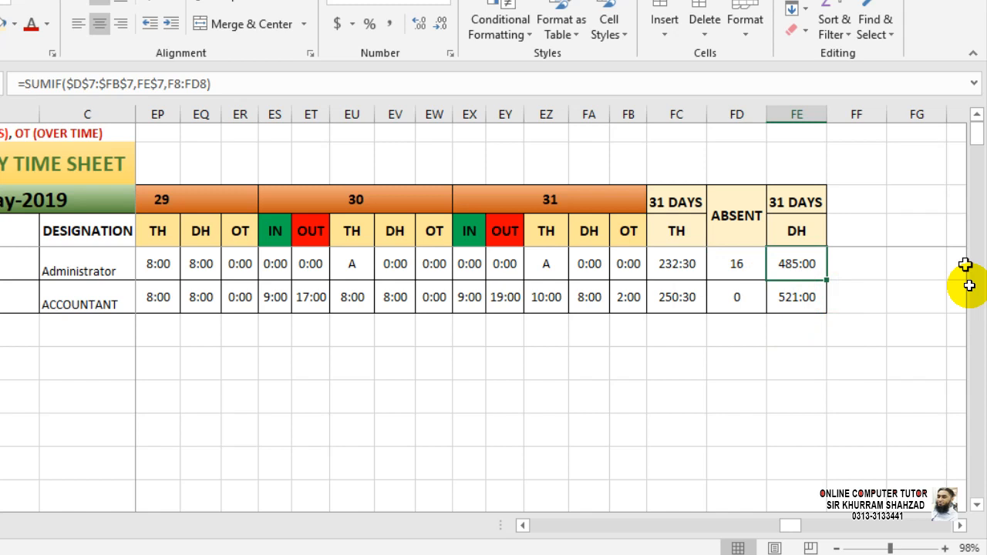
left_click(686, 223)
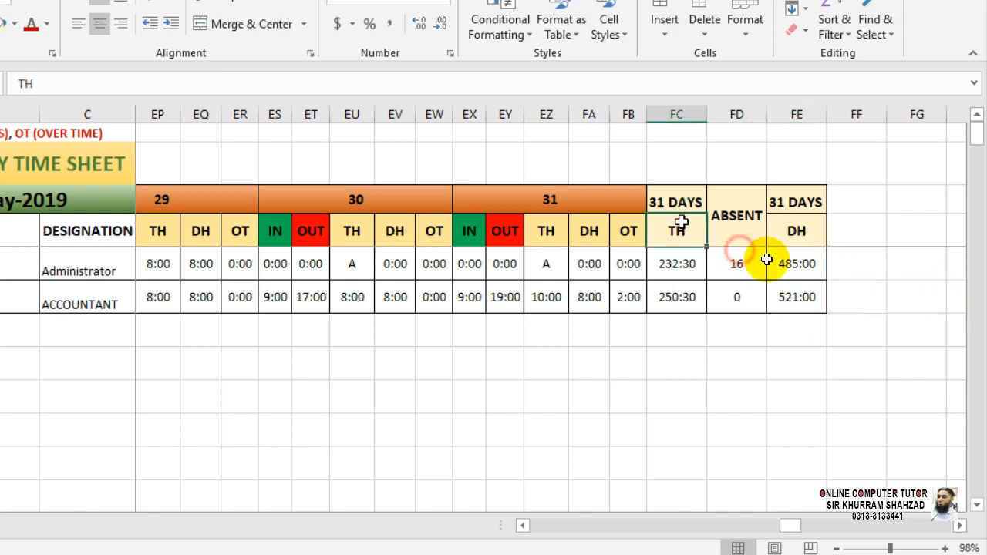
left_click(808, 233)
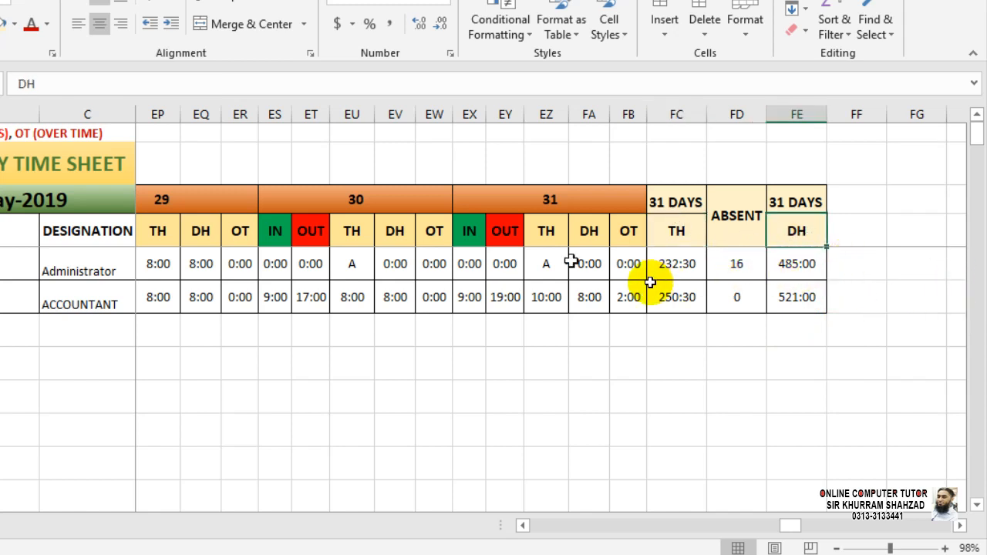
left_click(628, 232)
left_click(588, 231)
left_click(546, 232)
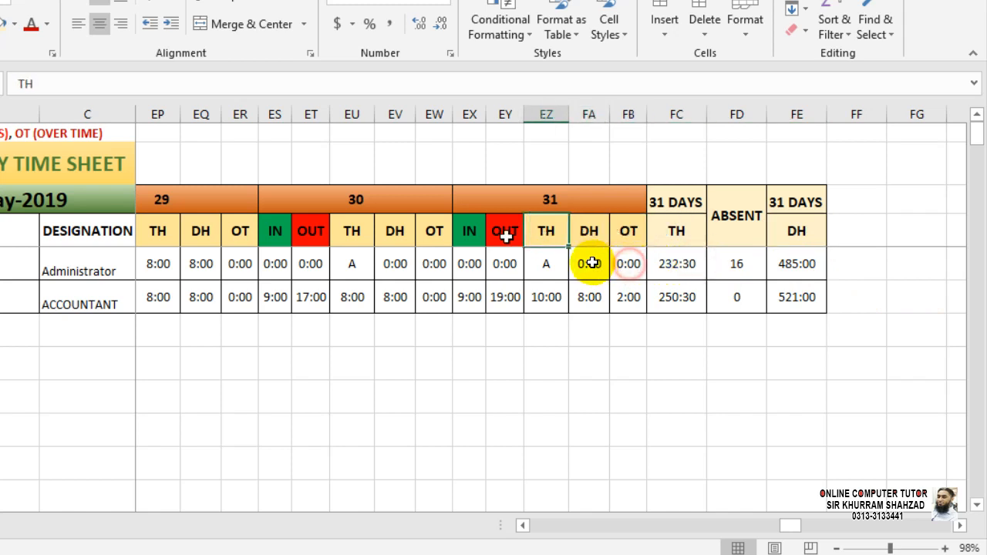
left_click(505, 231)
left_click(547, 230)
left_click(589, 231)
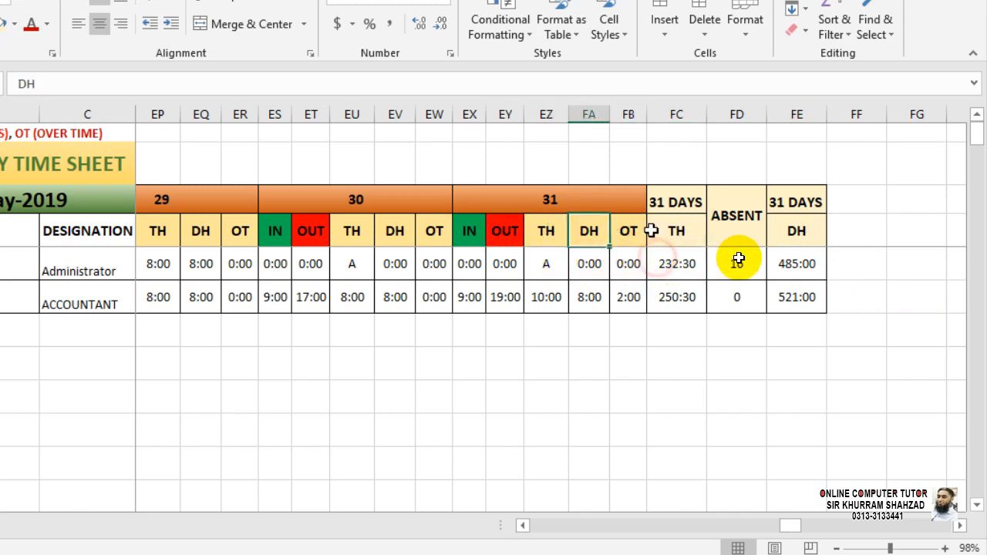
left_click(689, 234)
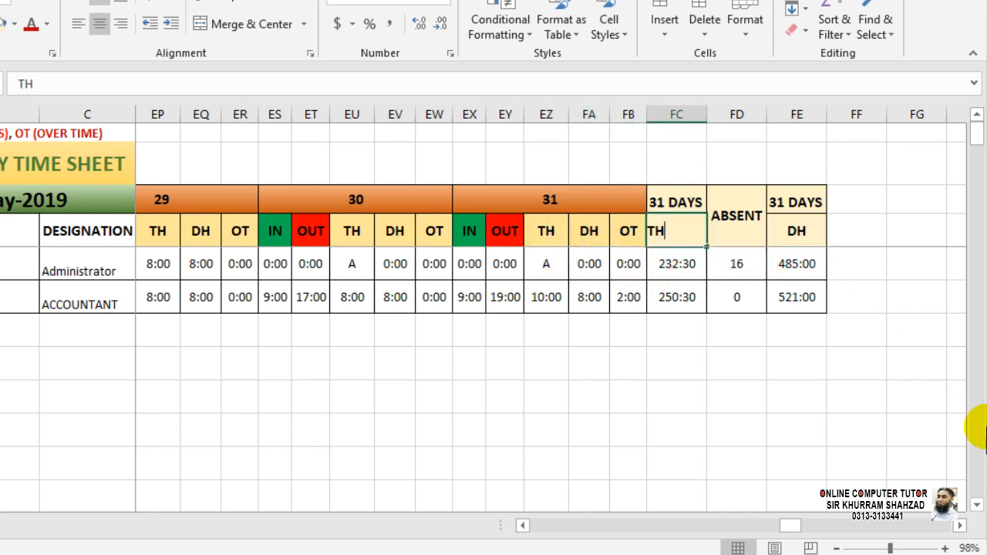
Undo the accidental TH header change and review FE8's SUMIF DH total formula.
key("Return")
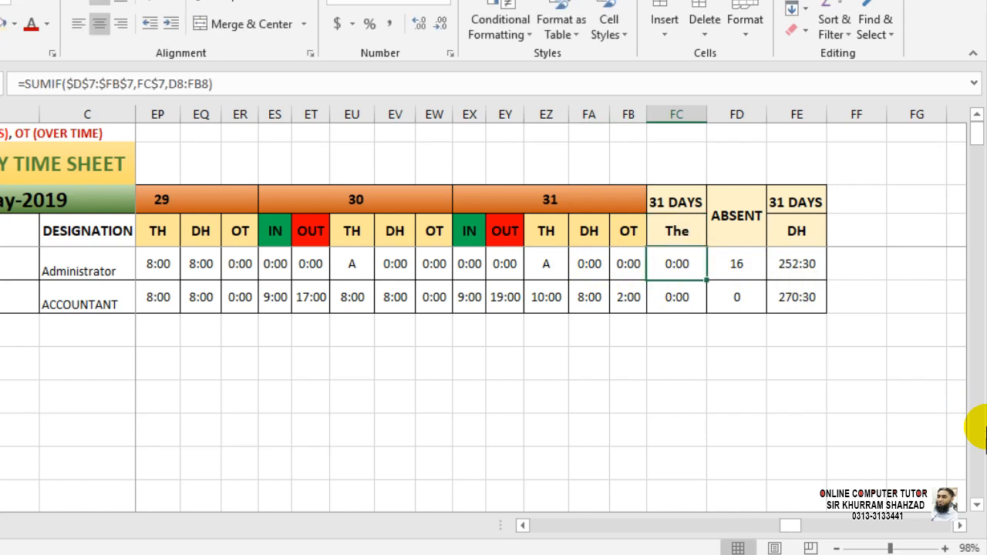
key("Up")
key("Right")
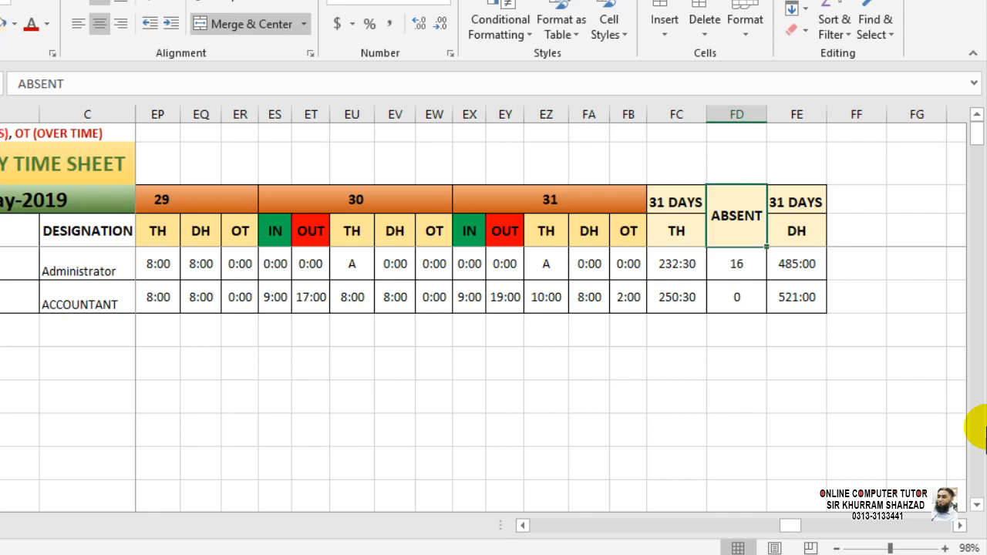
key("Right")
key("Down")
key("F2")
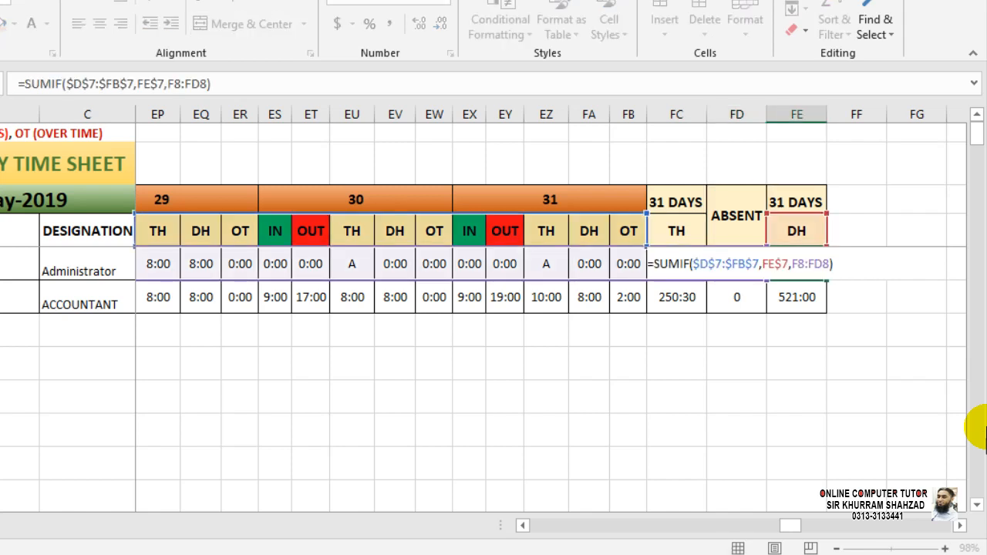
key("Escape")
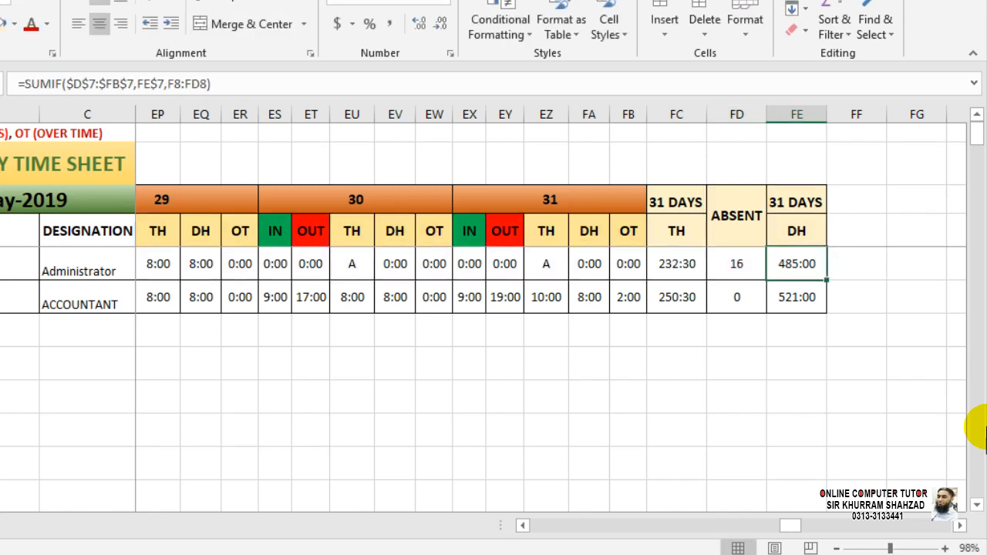
key("F2")
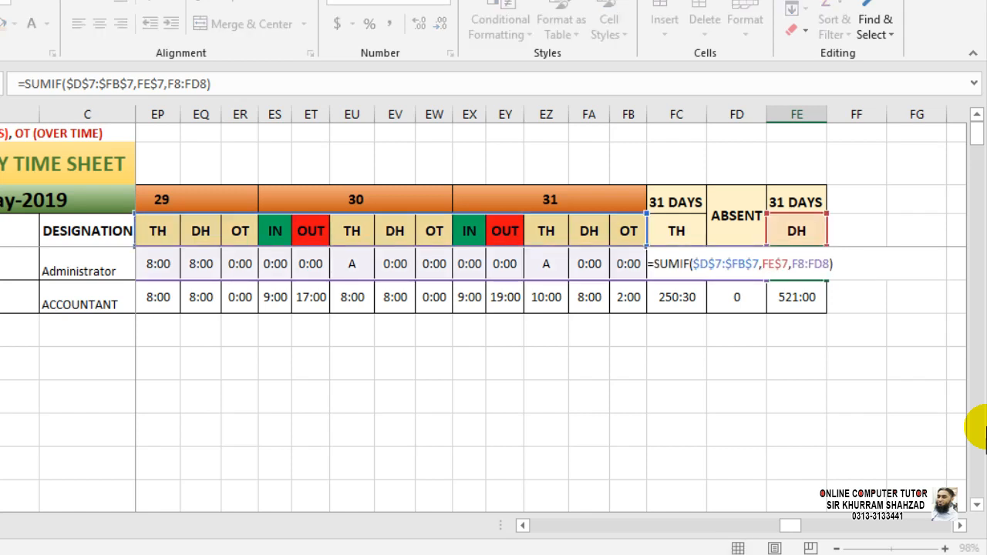
key("Escape")
Clear both DH totals in FE8:FE9.
key("Down")
key("Up")
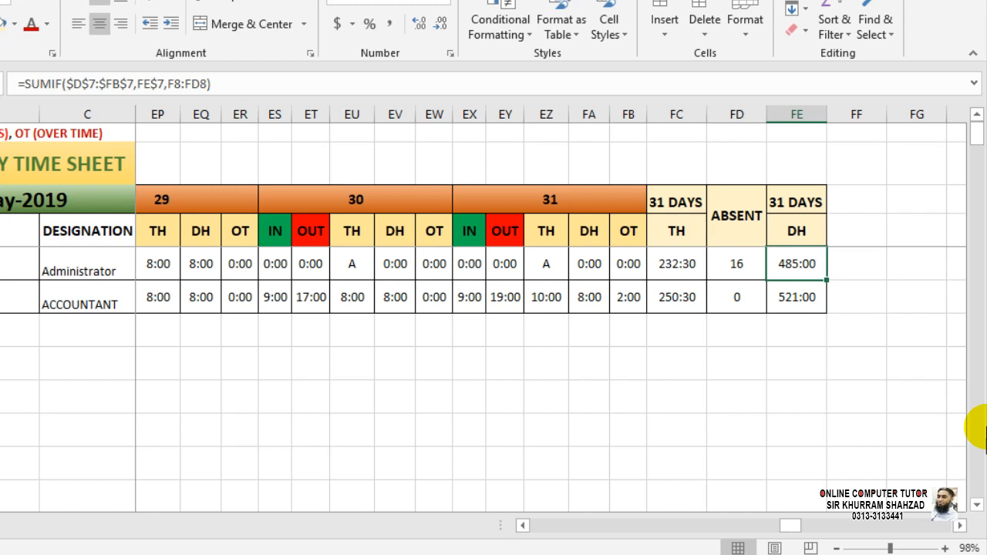
key("shift+Down")
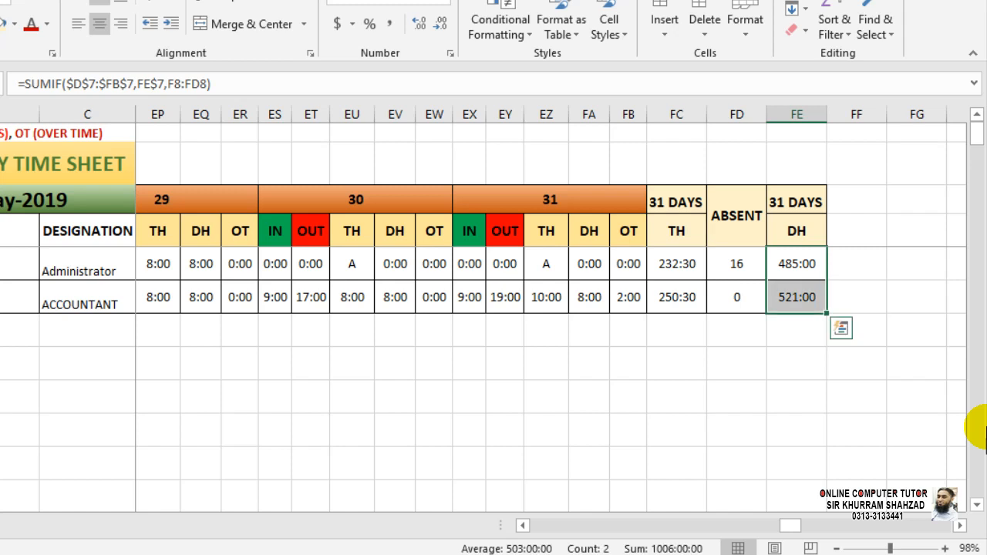
key("Delete")
key("shift+Up")
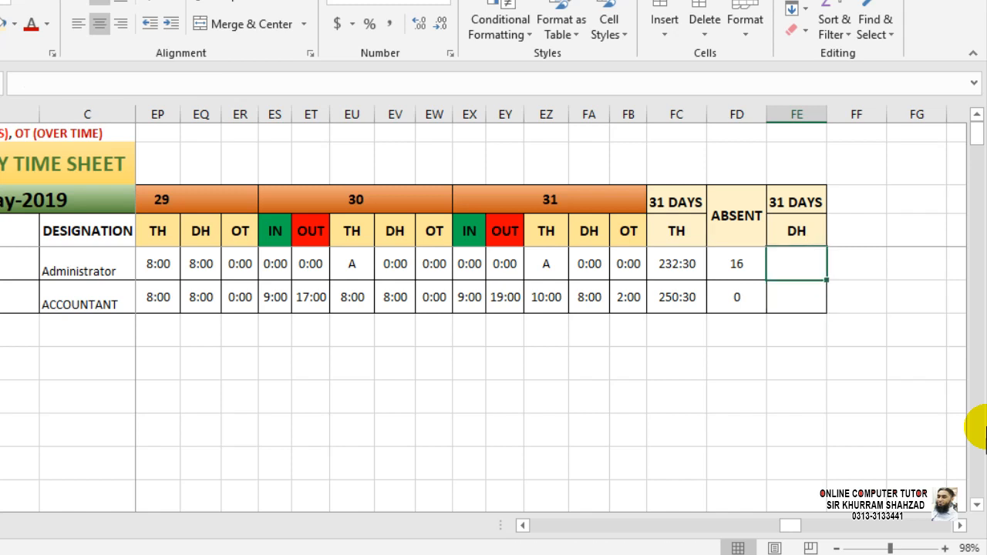
Start FE8's DH total with =SUMIF( using the day-header range D7:FB7.
type("=")
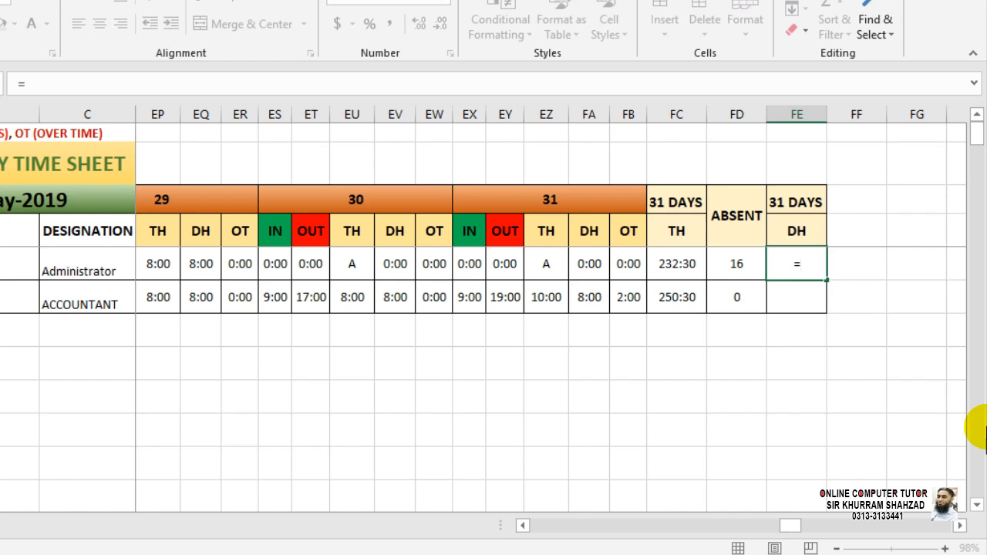
type("SUMIF(")
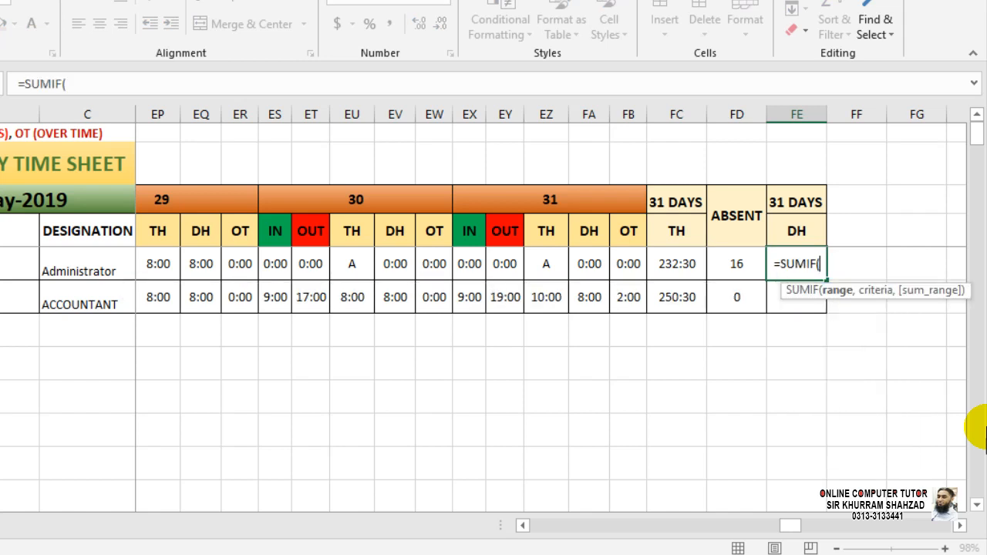
key("Left")
key("Up")
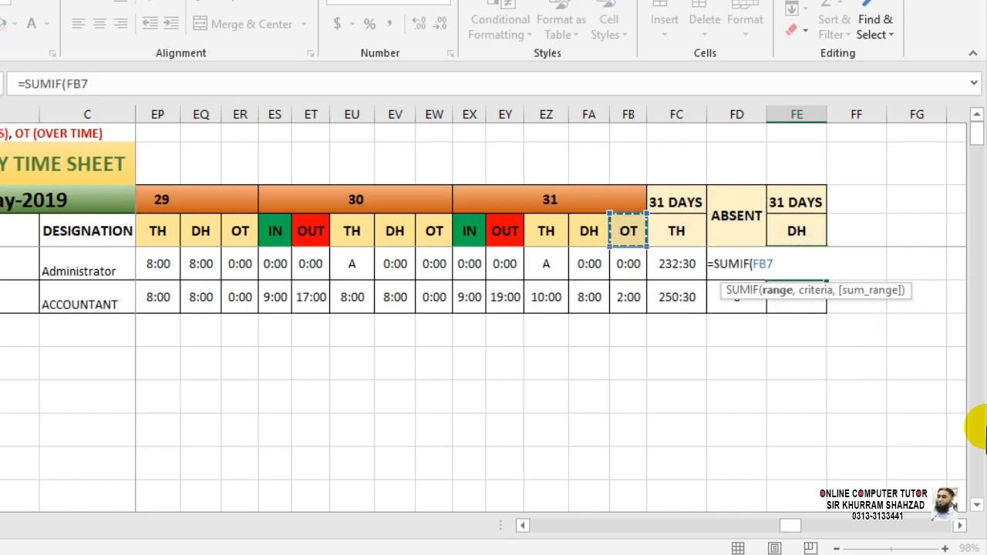
key("shift+Left")
key("shift+Left")
key("shift+Left")
key("shift+Left")
key("shift+Left")
key("shift+Left")
key("shift+Left")
key("shift+Left")
key("shift+Left")
key("shift+Left")
key("shift+Left")
key("shift+Left")
key("shift+Left")
key("shift+Left")
key("shift+Left")
key("shift+Left")
key("shift+Left")
key("shift+Left")
key("shift+Left")
key("shift+Left")
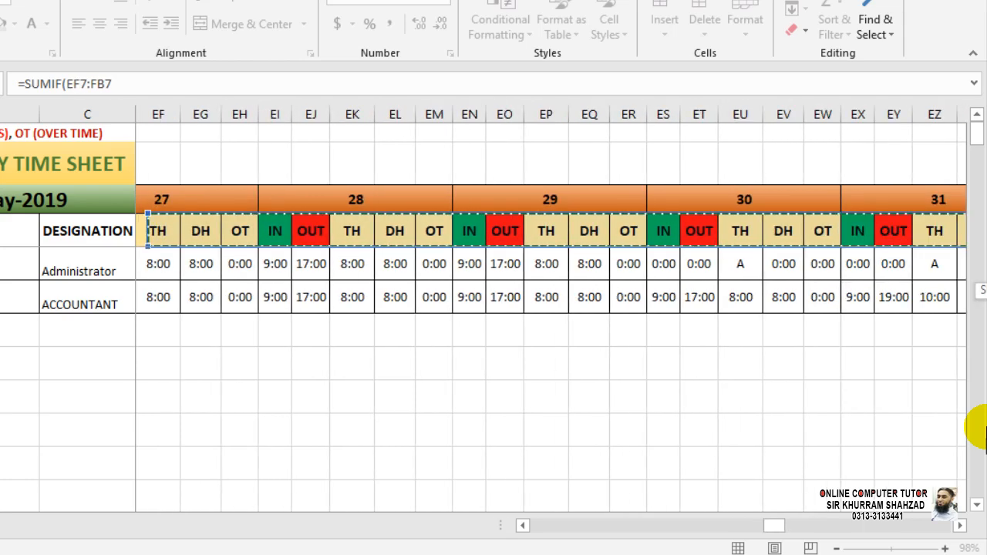
key("shift+Left")
key("shift+Left")
key("shift+Left")
key("shift+Left")
key("shift+Left")
key("shift+Left")
key("shift+Left")
key("shift+Left")
key("shift+Left")
key("shift+Left")
key("shift+Left")
key("shift+Left")
key("shift+Left")
key("shift+Left")
key("shift+Left")
key("shift+Left")
key("shift+Left")
key("shift+Left")
key("shift+Left")
key("shift+Left")
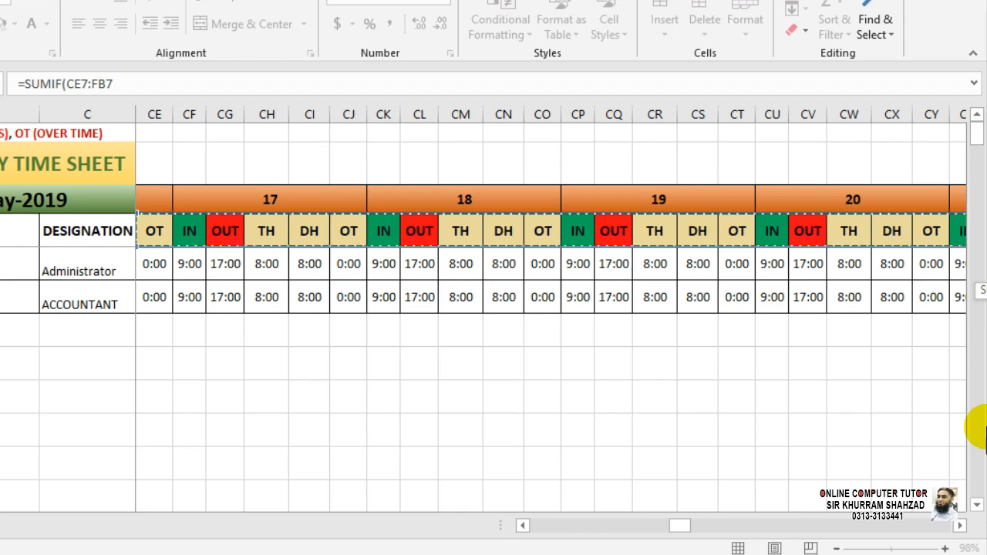
key("shift+Left")
key("shift+Left")
key("shift+Left")
key("shift+Left")
key("shift+Left")
key("shift+Left")
key("shift+Left")
key("shift+Left")
key("shift+Left")
key("shift+Left")
key("shift+Left")
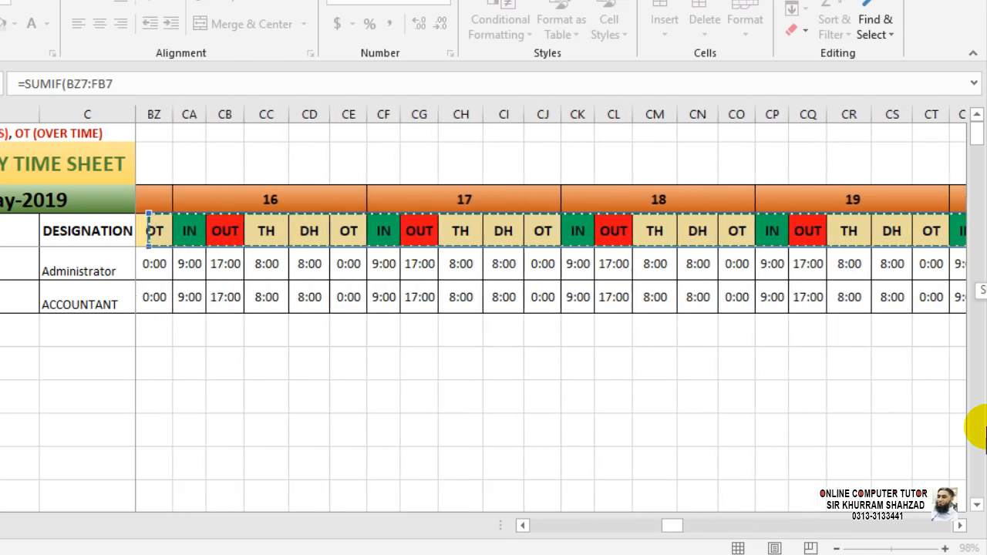
key("shift+Left")
key("shift+Left")
key("shift+Left")
key("shift+Left")
key("shift+Left")
key("shift+Left")
key("shift+Left")
key("shift+Left")
key("shift+Left")
key("shift+Left")
key("shift+Left")
key("shift+Left")
key("shift+Left")
key("shift+Left")
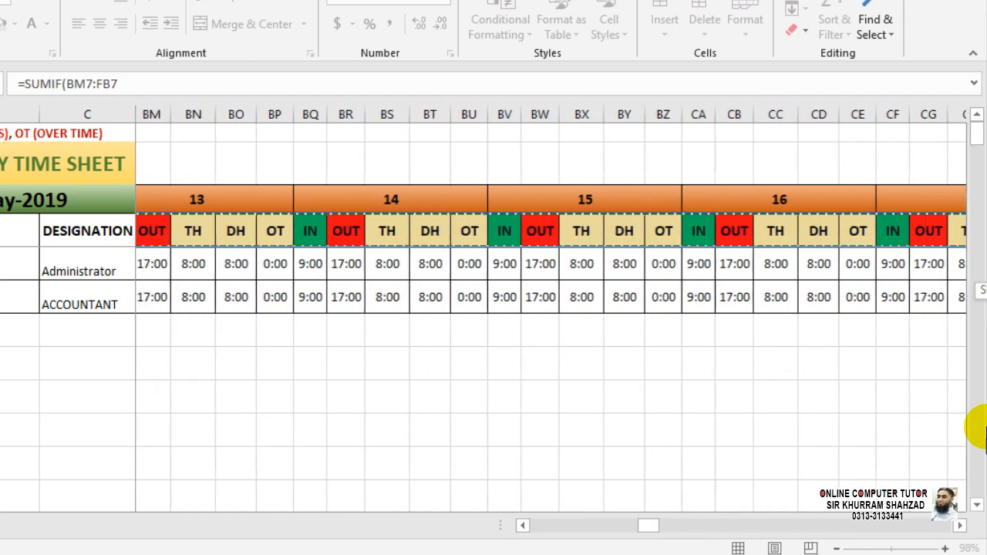
key("shift+Left")
key("shift+Left")
key("shift+Left")
key("shift+Left")
key("shift+Left")
key("shift+Left")
key("shift+Left")
key("shift+Left")
key("shift+Left")
key("shift+Left")
key("shift+Left")
key("shift+Left")
key("shift+Left")
key("shift+Left")
key("shift+Left")
key("shift+Left")
key("shift+Left")
key("shift+Left")
key("shift+Left")
key("shift+Left")
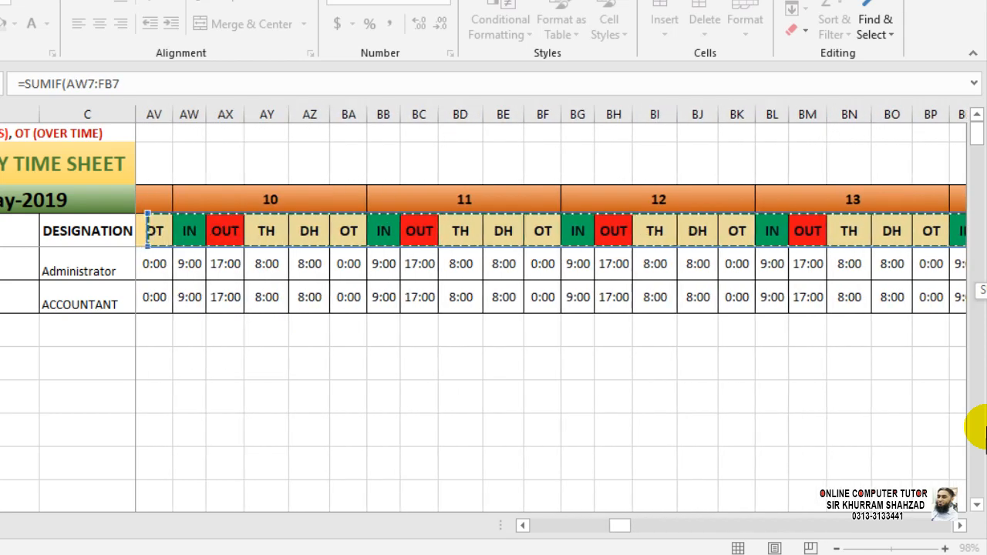
key("shift+Left")
key("shift+Left")
key("shift+Left")
key("shift+Left")
key("shift+Left")
key("shift+Left")
key("shift+Left")
key("shift+Left")
key("shift+Left")
key("shift+Left")
key("shift+Left")
key("shift+Left")
key("shift+Left")
key("shift+Left")
key("shift+Left")
key("shift+Left")
key("shift+Left")
key("shift+Left")
key("shift+Left")
key("shift+Left")
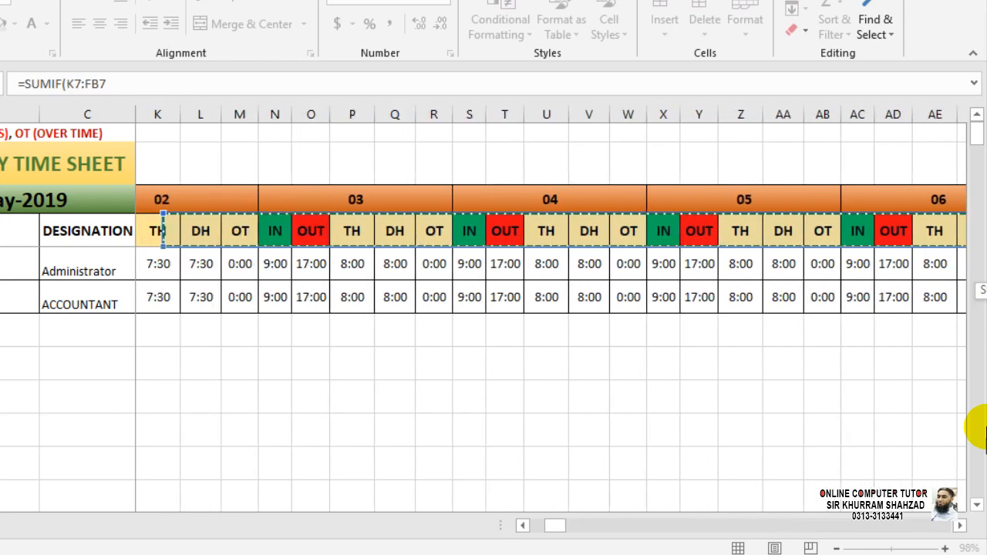
key("shift+Right")
key("shift+Right")
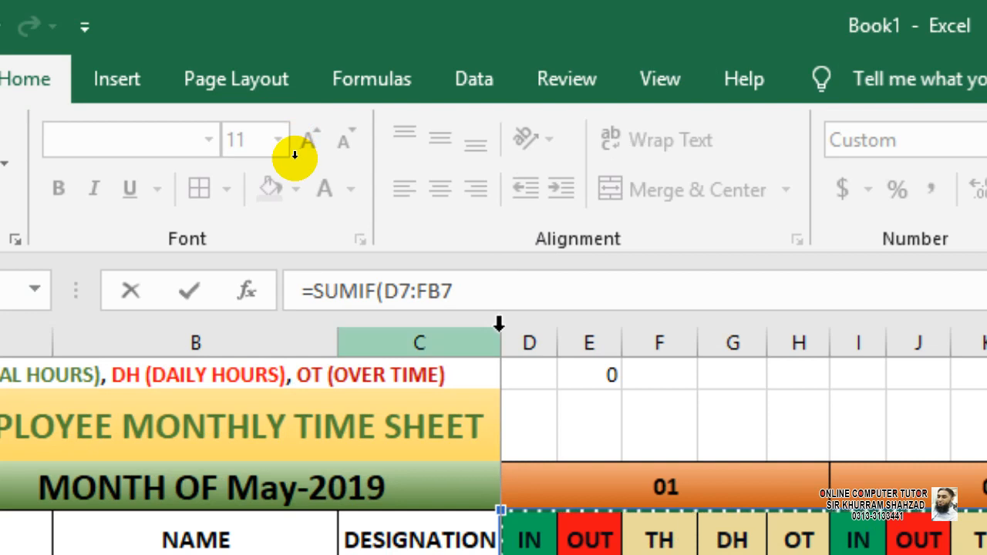
Lock the SUMIF header range as $D$7:$FB$7 and add a comma.
left_click(485, 288)
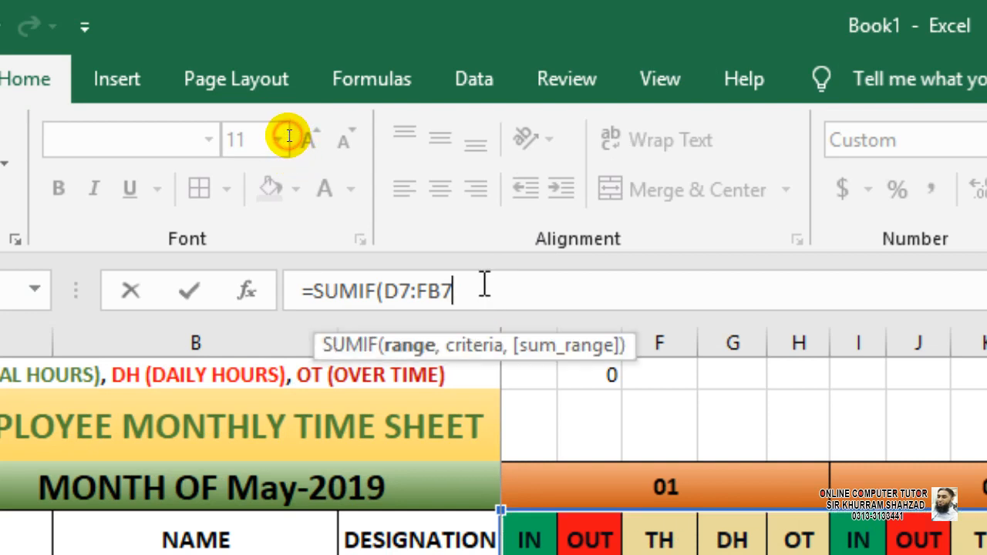
left_click_drag(485, 288, 390, 275)
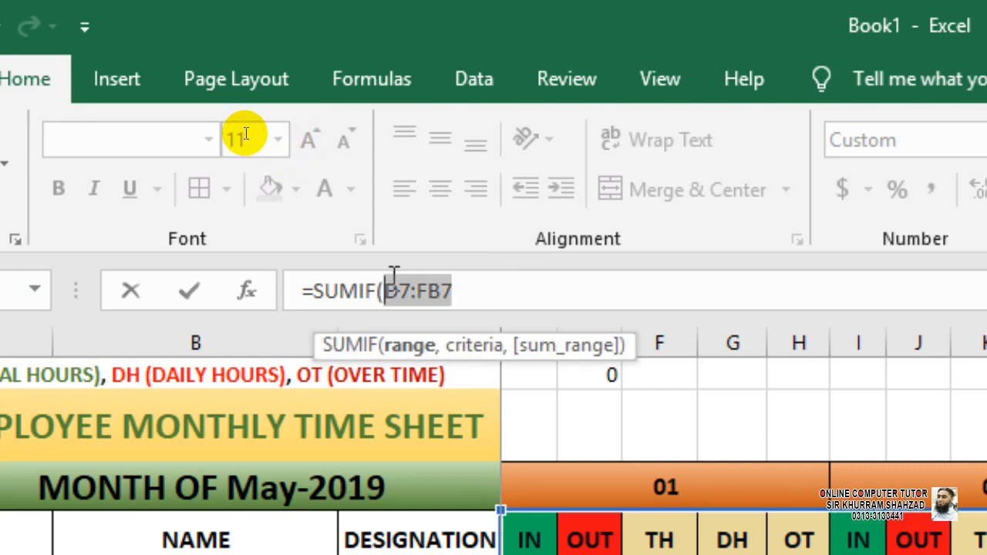
key("F4")
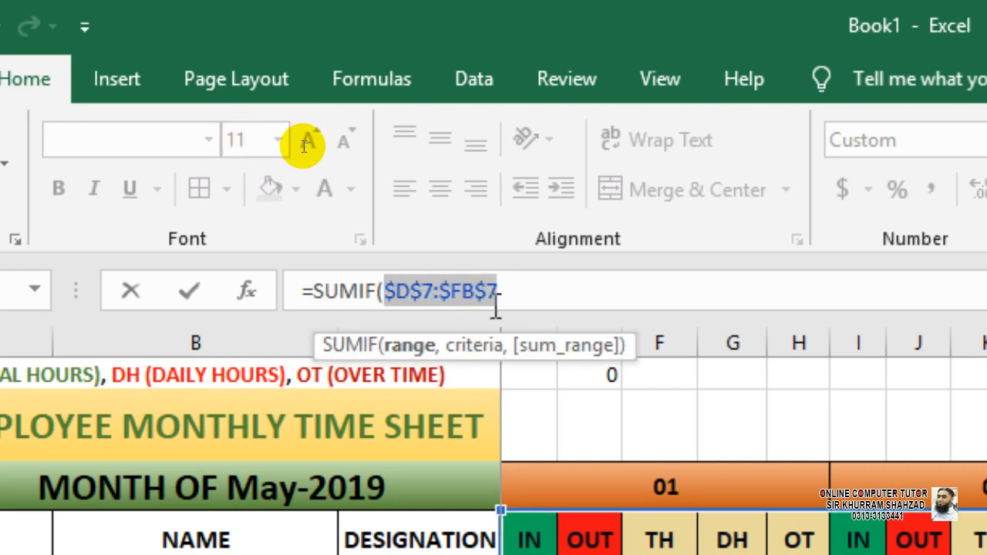
left_click(524, 293)
type(",")
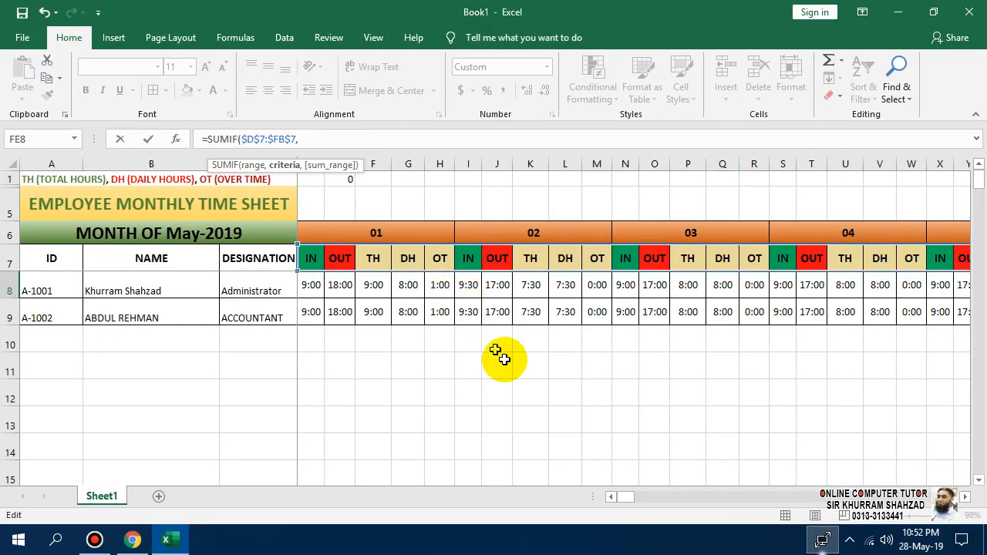
Add the DH heading $FE$7 as the locked SUMIF criteria, followed by a comma.
left_click_drag(623, 497, 830, 478)
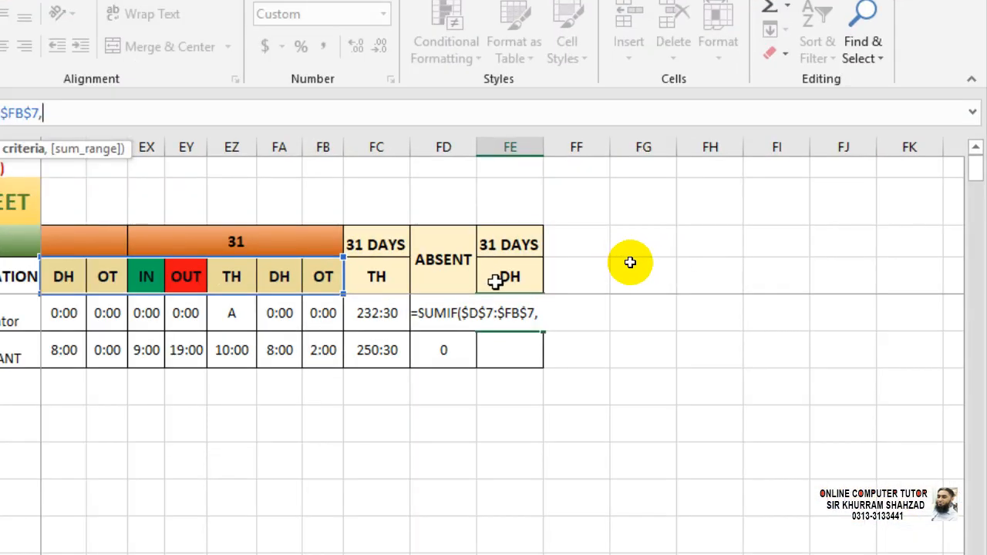
left_click(505, 279)
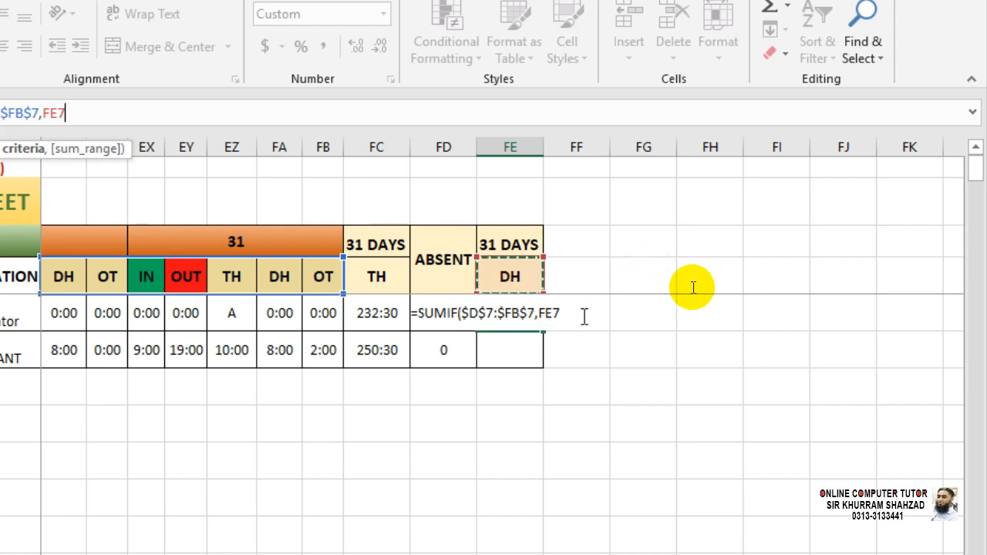
left_click_drag(561, 316, 541, 316)
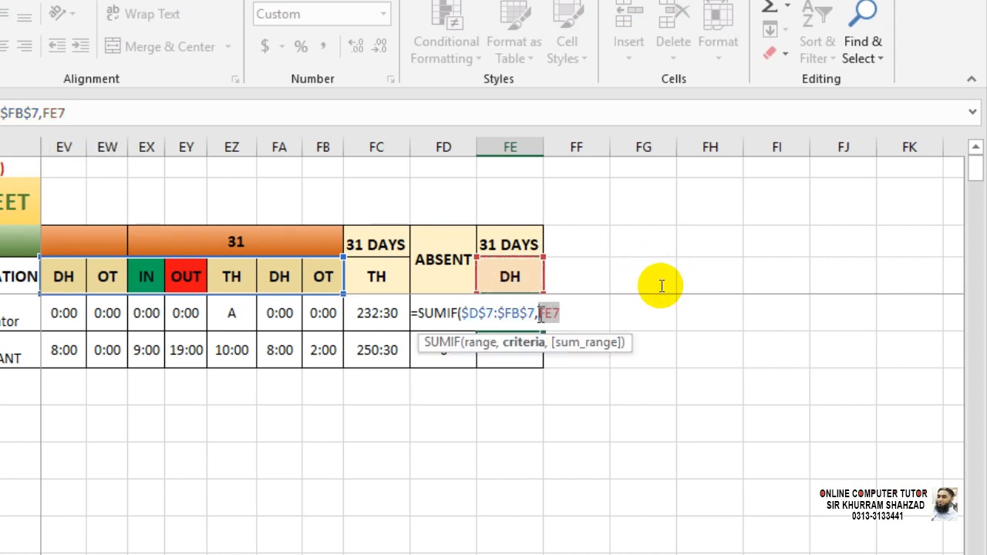
key("F4")
key("Right")
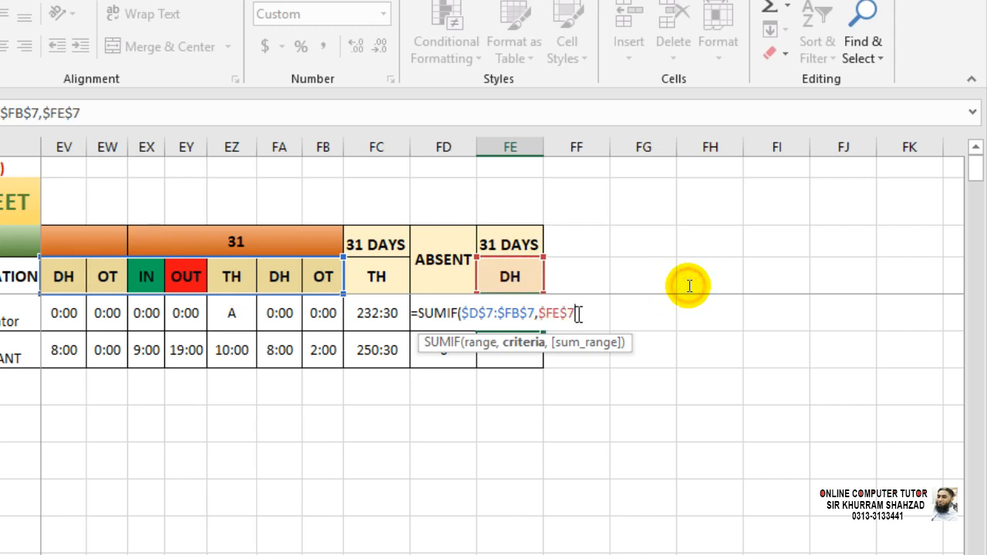
type(",")
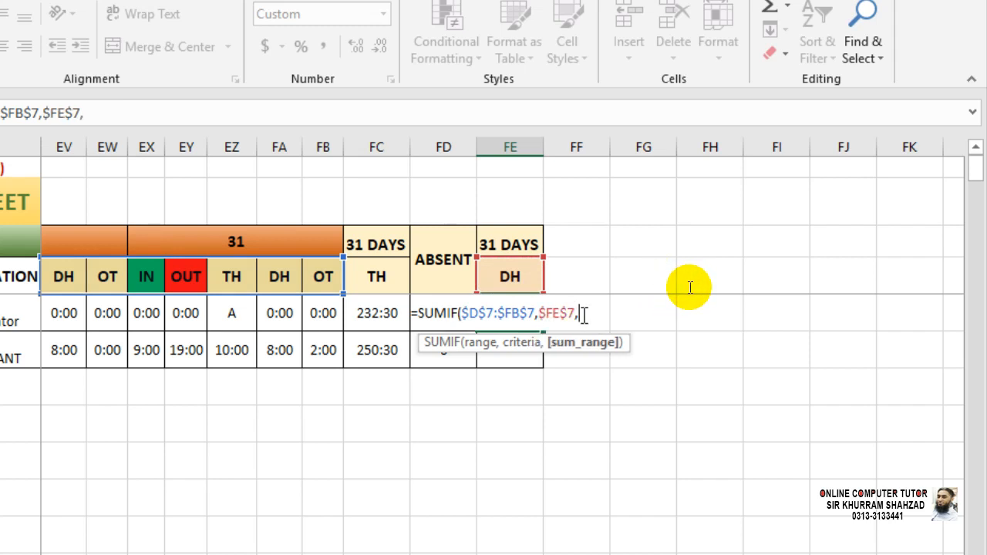
Begin the sum range in row 8, removing a misplaced reference.
left_click(332, 312)
key("ctrl+shift+Left")
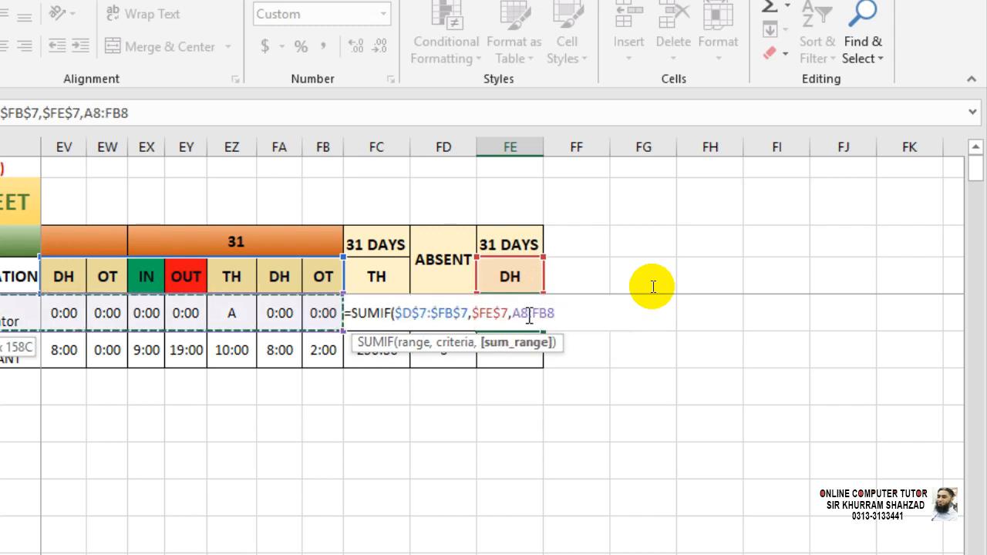
key("shift+Right")
key("shift+Left")
key("ctrl+Right")
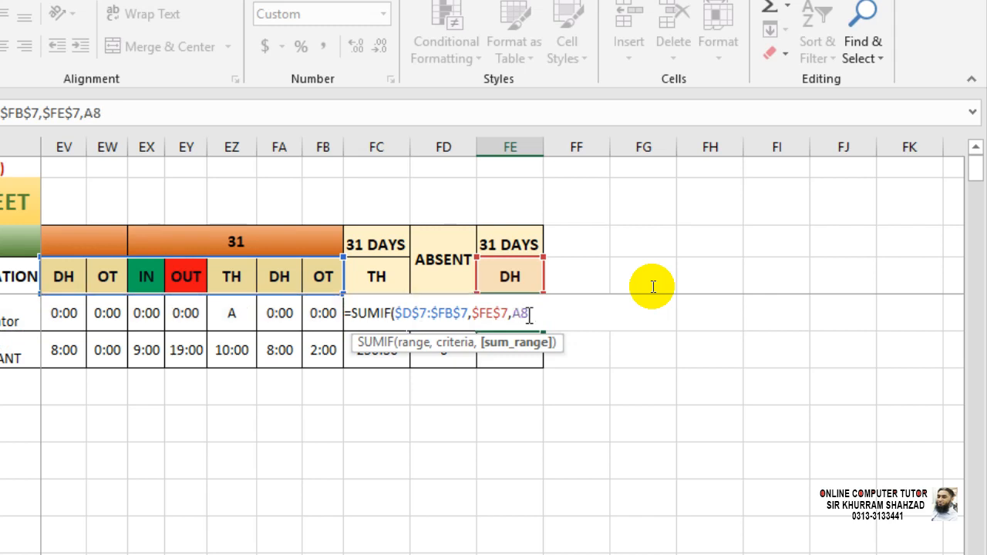
key("BackSpace")
key("BackSpace")
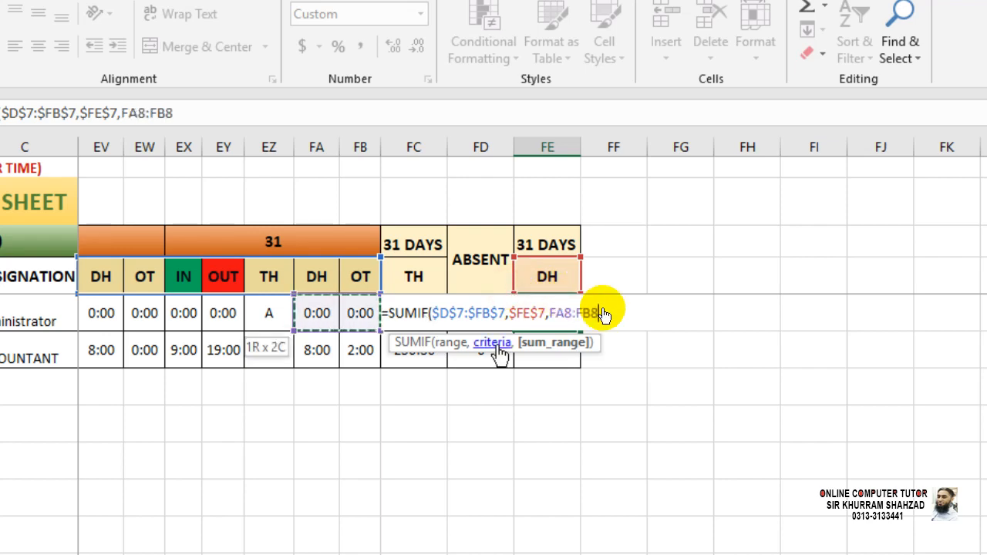
Extend the sum range to D8:FB8 and commit =SUMIF($D$7:$FB$7,$FE$7,D8:FB8).
key("shift+Left")
key("shift+Left")
key("shift+Left")
key("shift+Left")
key("shift+Left")
key("shift+Left")
key("shift+Left")
key("shift+Left")
key("shift+Left")
key("shift+Left")
key("shift+Left")
key("shift+Left")
key("shift+Left")
key("shift+Left")
key("shift+Left")
key("shift+Left")
key("shift+Left")
key("shift+Left")
key("shift+Left")
key("shift+Left")
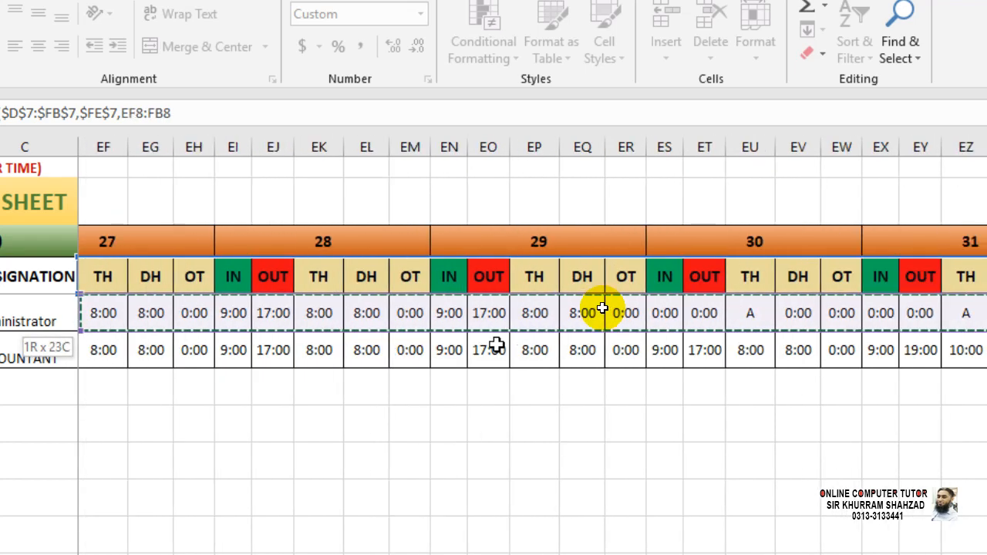
key("shift+Left")
key("shift+Left")
key("shift+Left")
key("shift+Left")
key("shift+Left")
key("shift+Left")
key("shift+Left")
key("shift+Left")
key("shift+Left")
key("shift+Left")
key("shift+Left")
key("shift+Left")
key("shift+Left")
key("shift+Left")
key("shift+Left")
key("shift+Left")
key("shift+Left")
key("shift+Left")
key("shift+Left")
key("shift+Left")
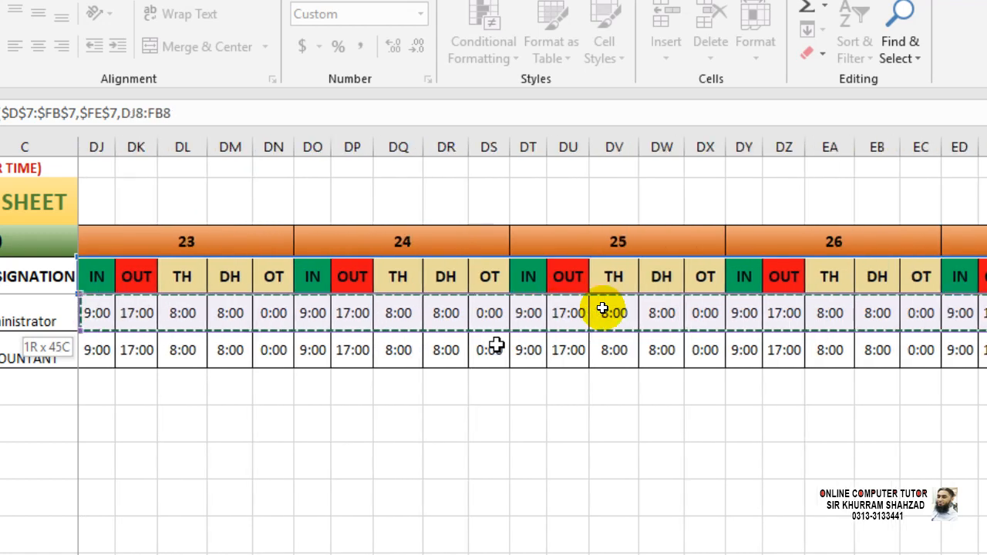
key("shift+Left")
key("shift+Left")
key("shift+Left")
key("shift+Left")
key("shift+Left")
key("shift+Left")
key("shift+Left")
key("shift+Left")
key("shift+Left")
key("shift+Left")
key("shift+Left")
key("shift+Left")
key("shift+Left")
key("shift+Left")
key("shift+Left")
key("shift+Left")
key("shift+Left")
key("shift+Left")
key("shift+Left")
key("shift+Left")
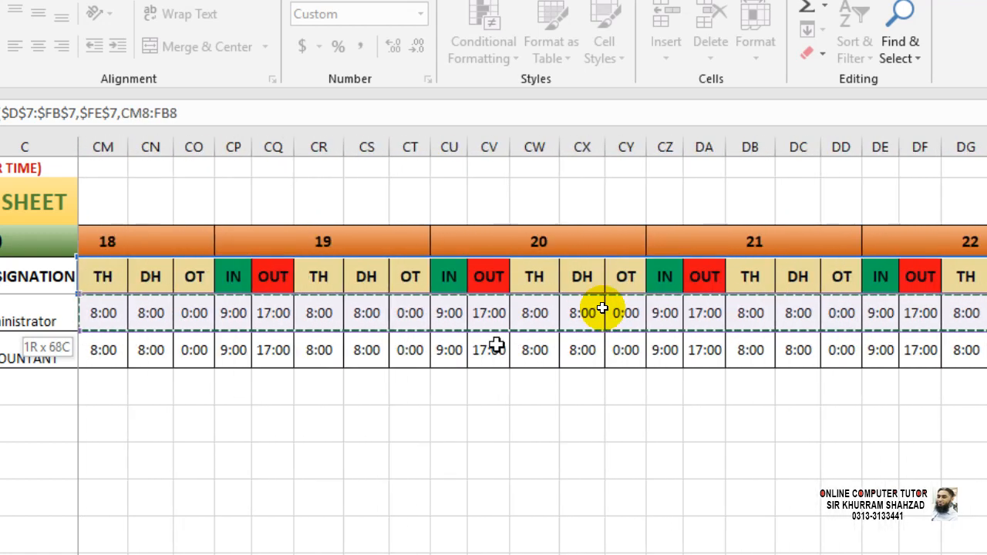
key("shift+Left")
key("shift+Left")
key("shift+Left")
key("shift+Left")
key("shift+Left")
key("shift+Left")
key("shift+Left")
key("shift+Left")
key("shift+Left")
key("shift+Left")
key("shift+Left")
key("shift+Left")
key("shift+Left")
key("shift+Left")
key("shift+Left")
key("shift+Left")
key("shift+Left")
key("shift+Left")
key("shift+Left")
key("shift+Left")
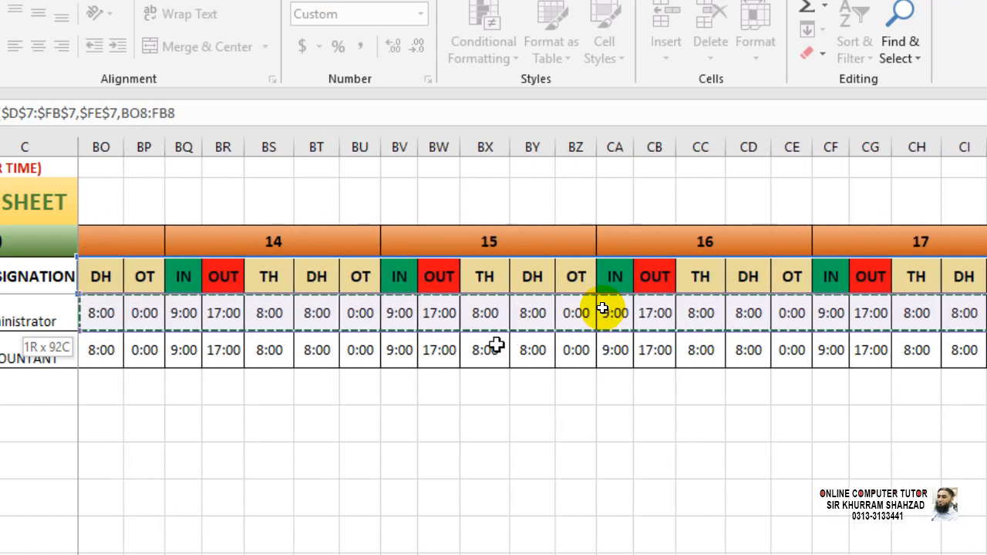
key("shift+Left")
key("shift+Left")
key("shift+Left")
key("shift+Left")
key("shift+Left")
key("shift+Left")
key("shift+Left")
key("shift+Left")
key("shift+Left")
key("shift+Left")
key("shift+Left")
key("shift+Left")
key("shift+Left")
key("shift+Left")
key("shift+Left")
key("shift+Left")
key("shift+Left")
key("shift+Left")
key("shift+Left")
key("shift+Left")
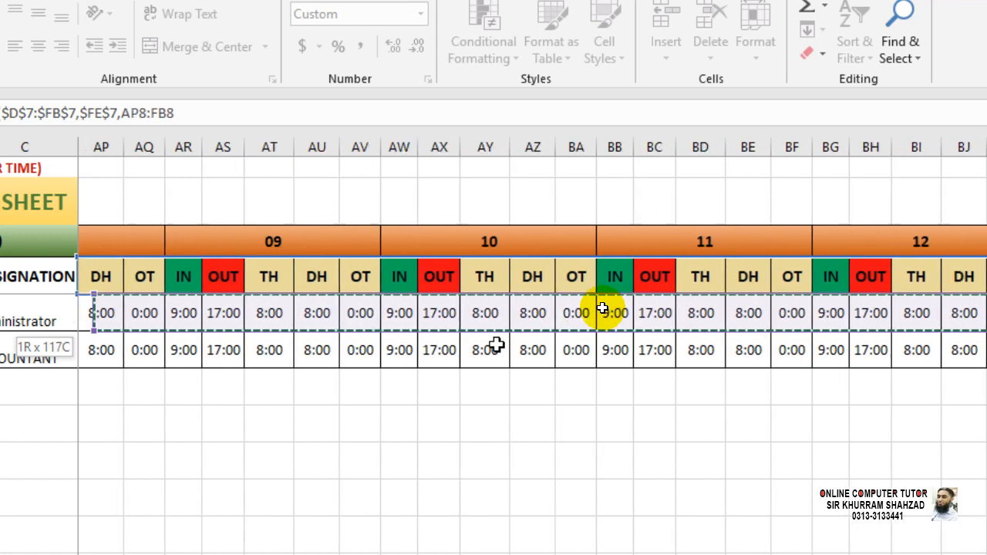
key("shift+Left")
key("shift+Left")
key("shift+Left")
key("shift+Left")
key("shift+Left")
key("shift+Left")
key("shift+Left")
key("shift+Left")
key("shift+Left")
key("shift+Left")
key("shift+Left")
key("shift+Left")
key("shift+Left")
key("shift+Left")
key("shift+Left")
key("shift+Left")
key("shift+Left")
key("shift+Left")
key("shift+Left")
key("shift+Left")
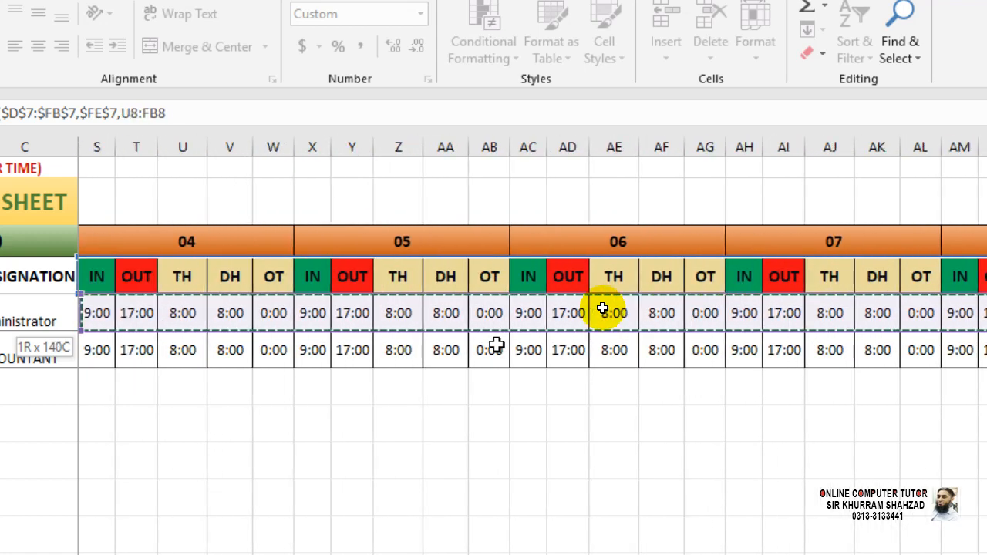
key("shift+Left")
key("shift+Left")
key("shift+Left")
key("shift+Left")
key("shift+Left")
key("shift+Left")
key("shift+Left")
key("shift+Left")
key("shift+Left")
key("shift+Left")
key("shift+Left")
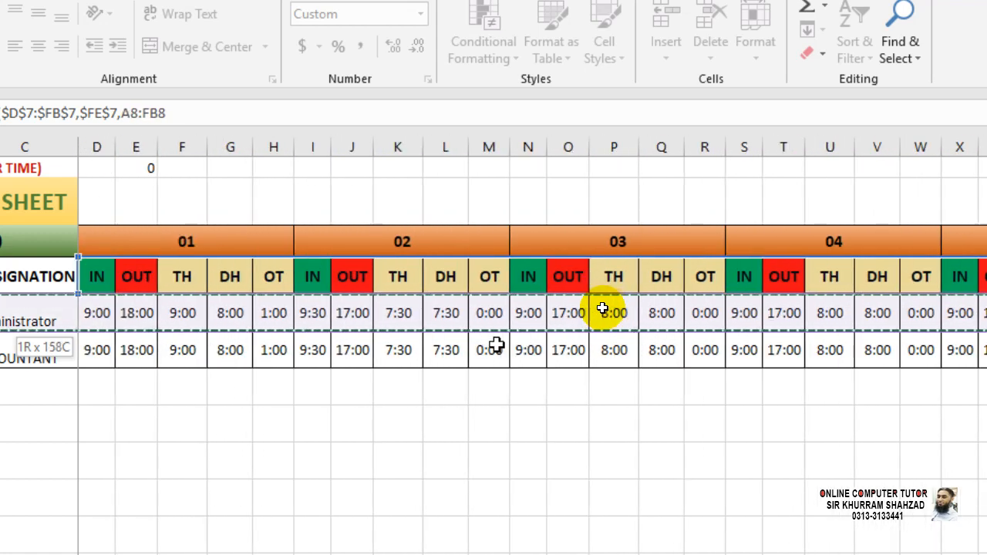
key("shift+Right")
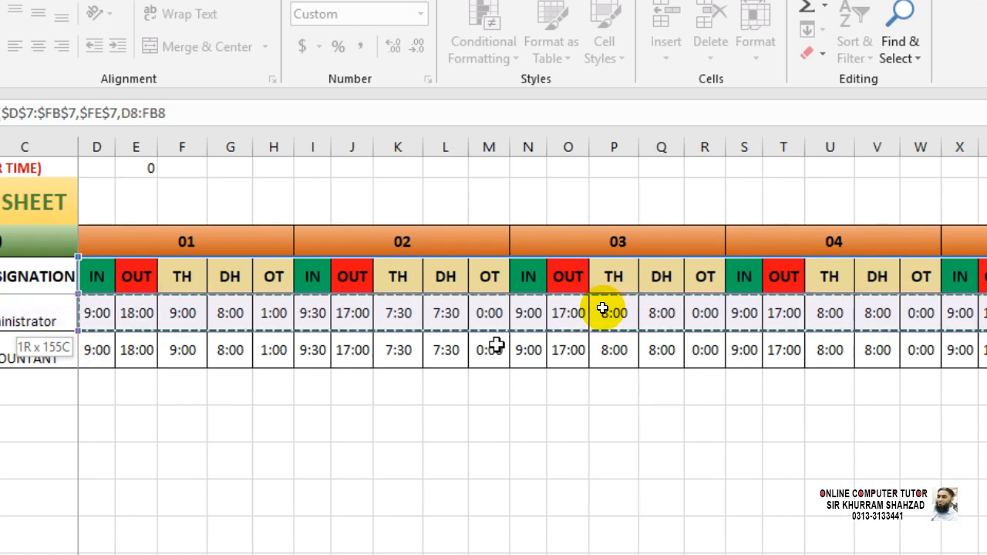
key("Return")
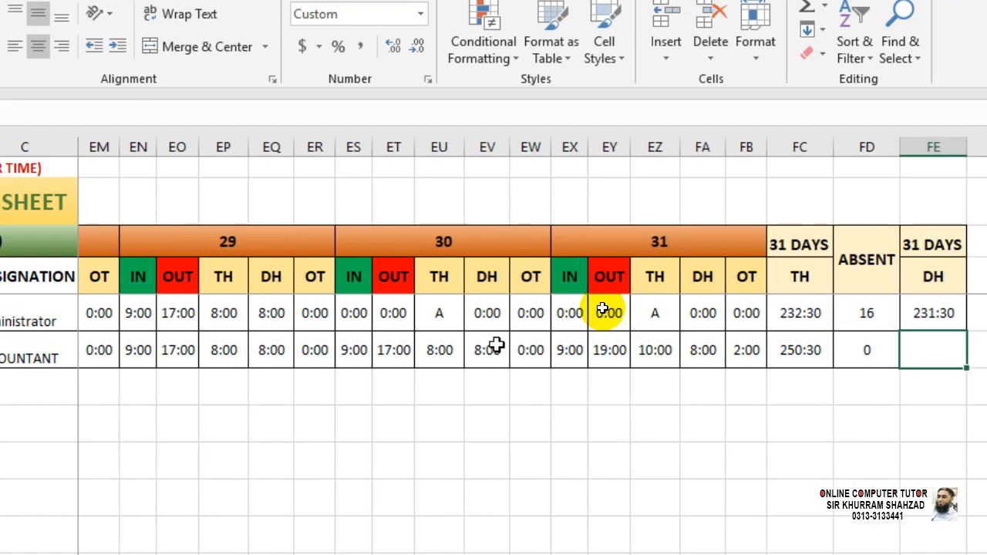
Fill the DH total down to FE9, giving 231:30 and 247:30.
key("Up")
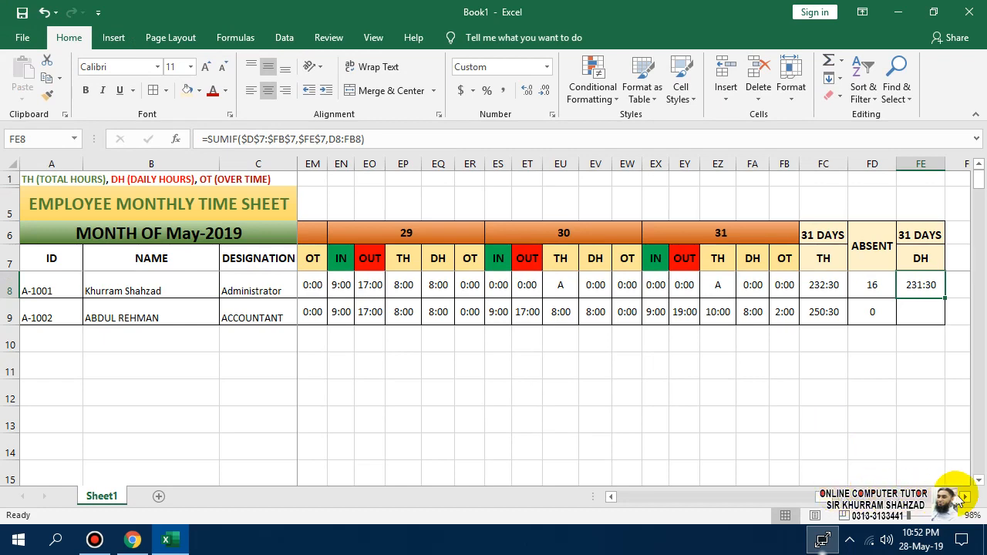
left_click(966, 498)
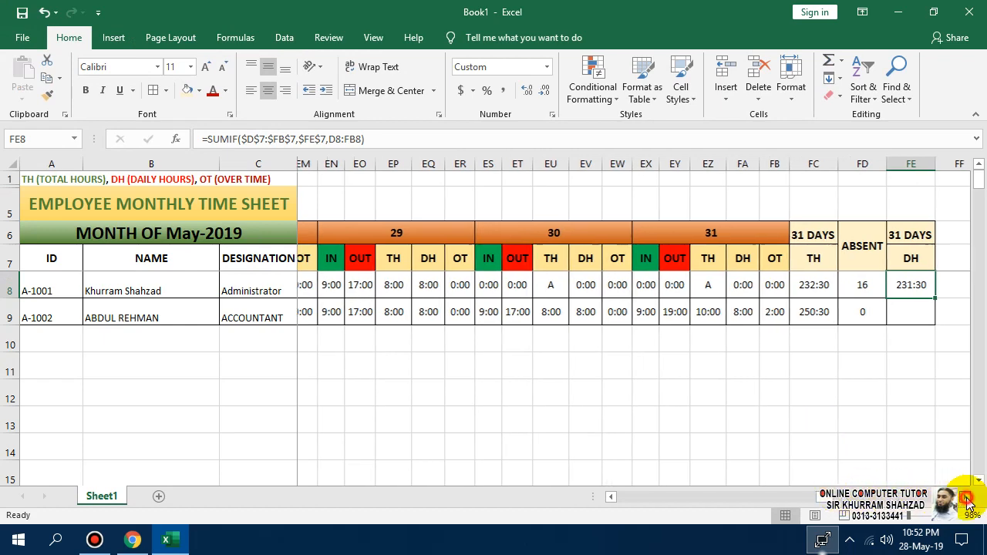
left_click(966, 498)
left_click(966, 498)
left_click(966, 498)
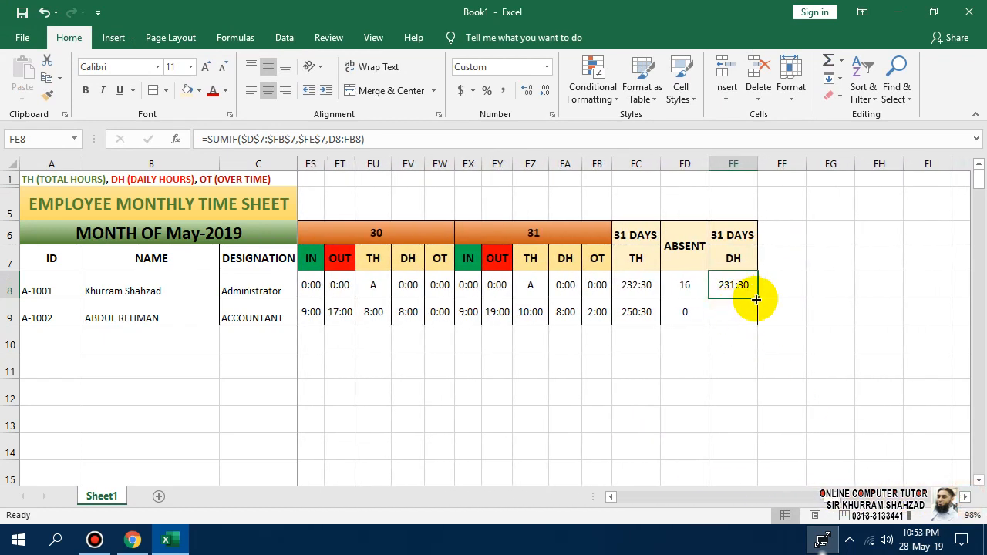
left_click_drag(757, 299, 756, 316)
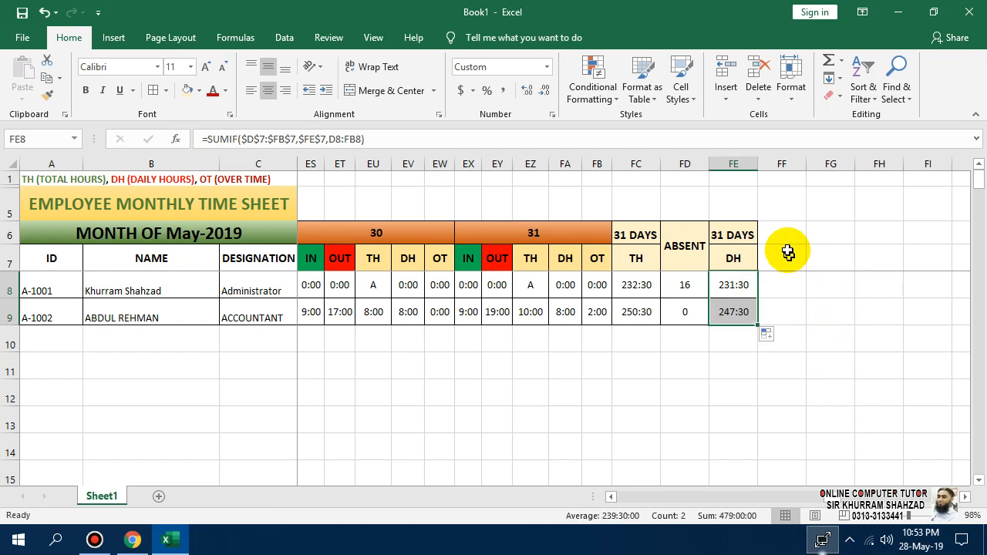
left_click_drag(785, 229, 782, 254)
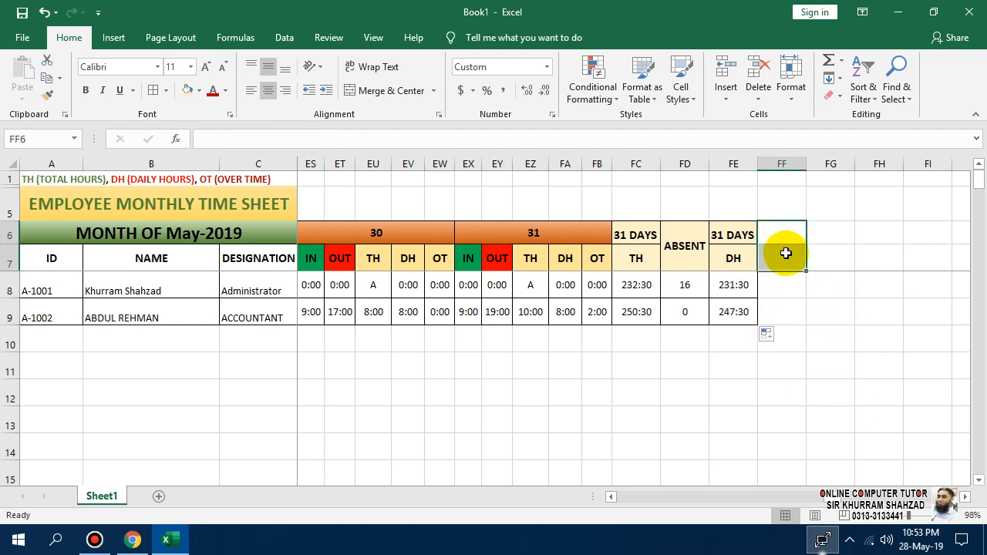
Paste the ABSENT column into the new column FF, then undo it.
left_click(377, 90)
left_click_drag(685, 239, 687, 301)
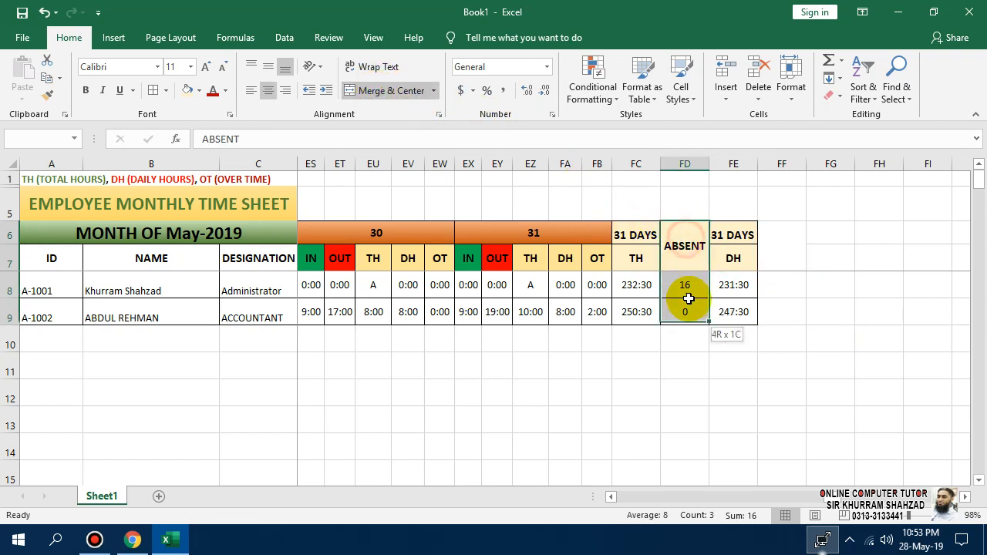
key("ctrl+c")
left_click(778, 239)
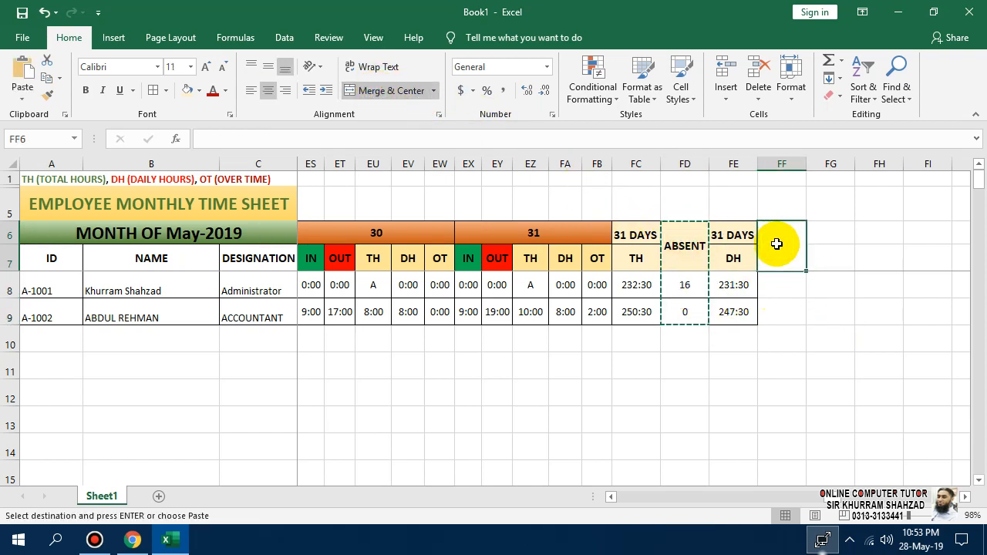
key("ctrl+v")
key("Escape")
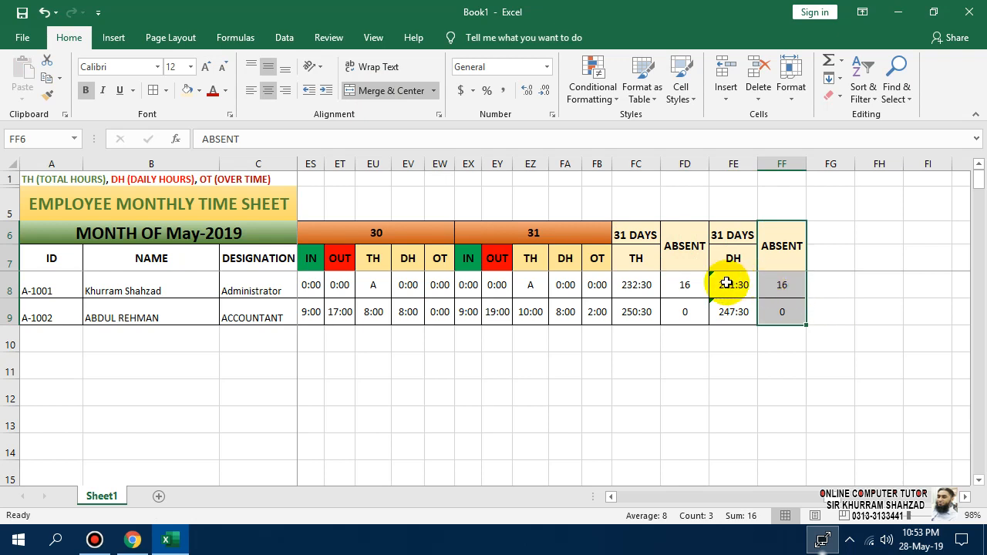
key("ctrl+z")
left_click(832, 285)
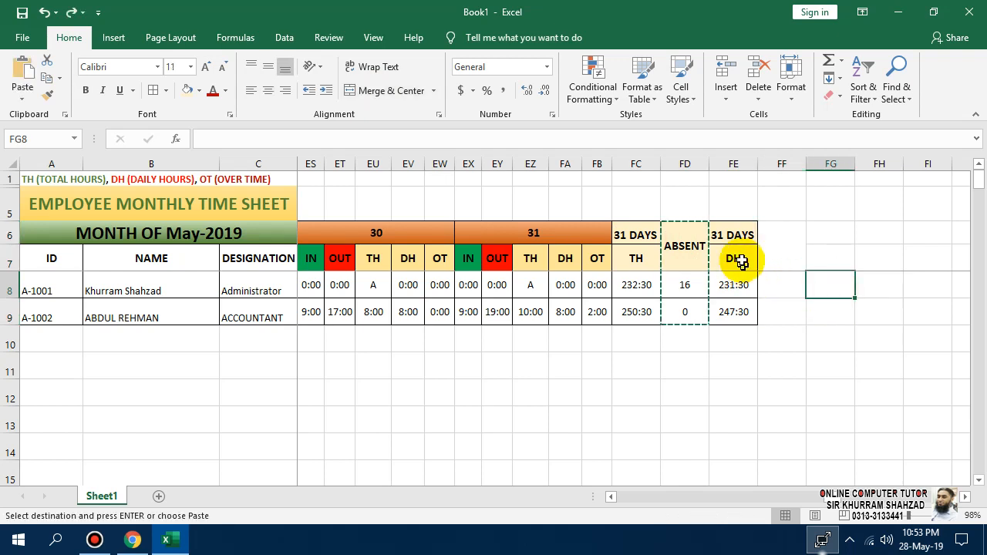
key("Escape")
Copy the 31 DAYS DH column FE6:FE9 into FF6:FF9.
left_click_drag(734, 239, 742, 310)
key("ctrl+c")
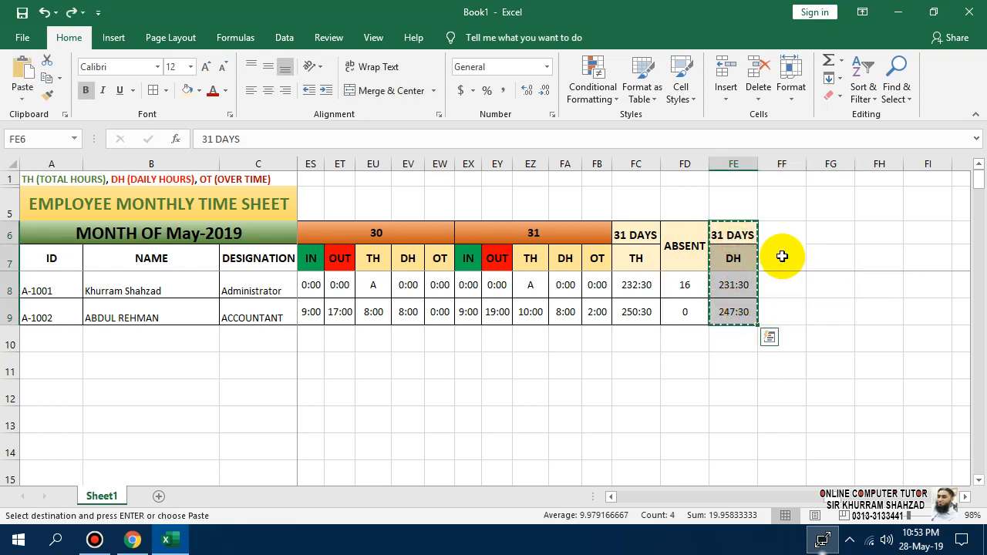
left_click(779, 248)
key("Return")
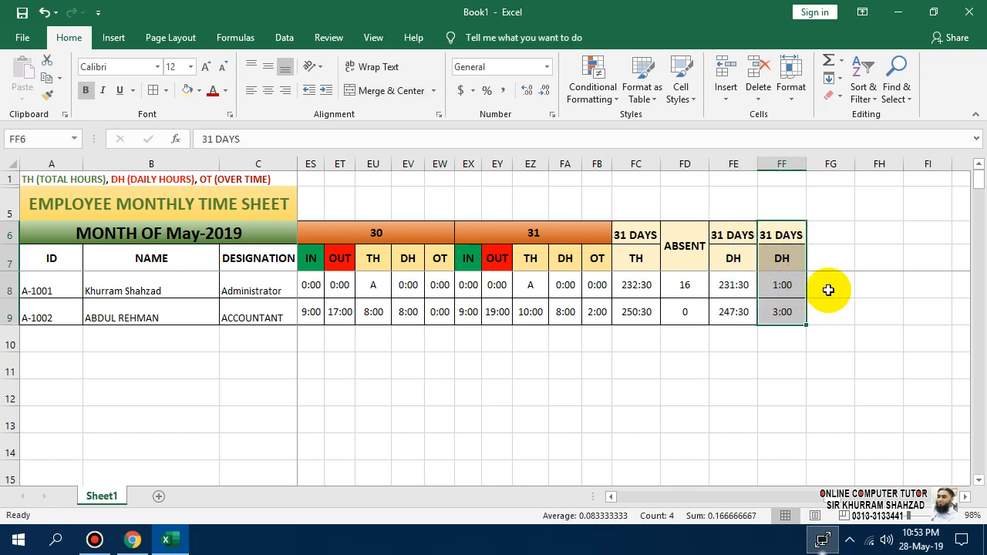
left_click(786, 294)
left_click_drag(788, 299, 787, 307)
Merge FF6:FF7, label it OT, and middle-align the header.
left_click(786, 234)
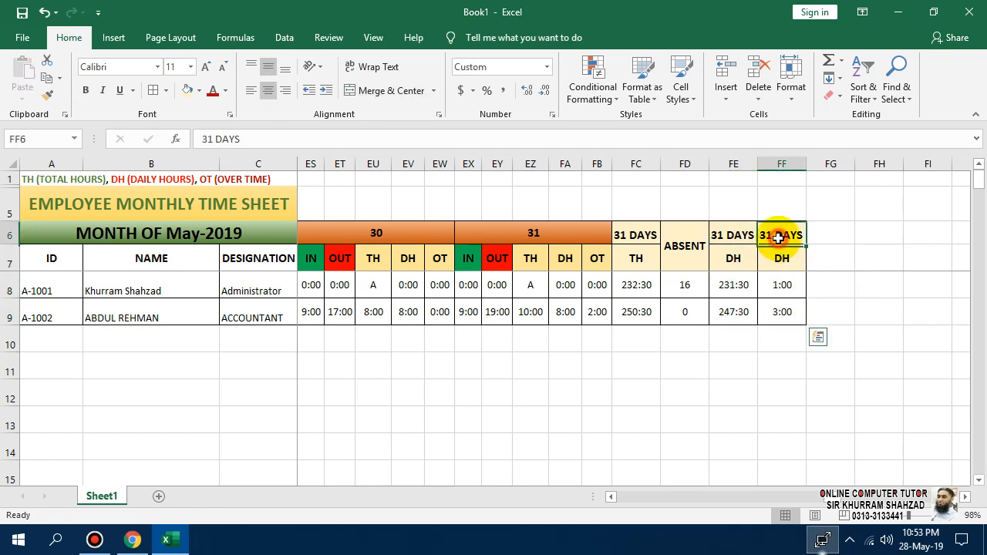
left_click_drag(790, 235, 782, 257)
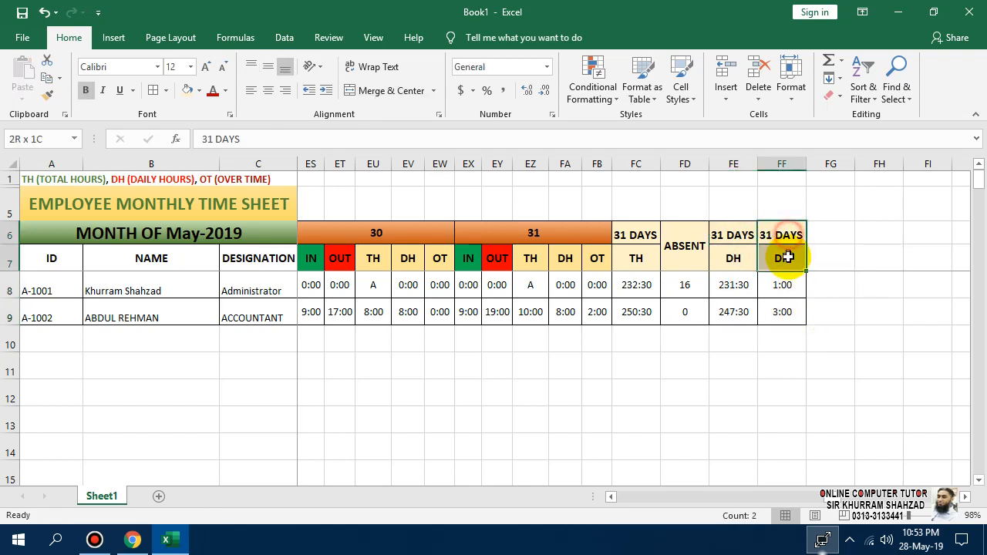
left_click(411, 99)
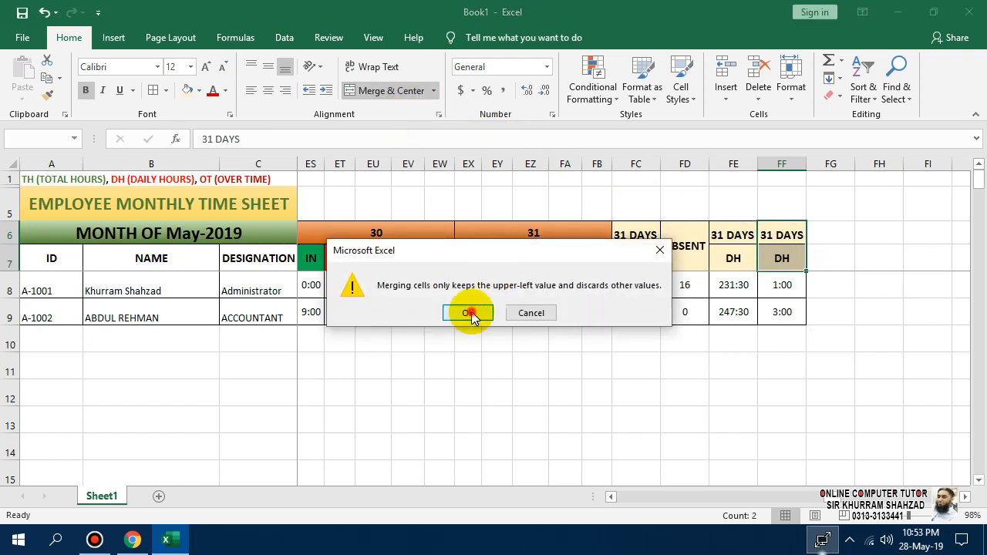
left_click(467, 311)
type("OT")
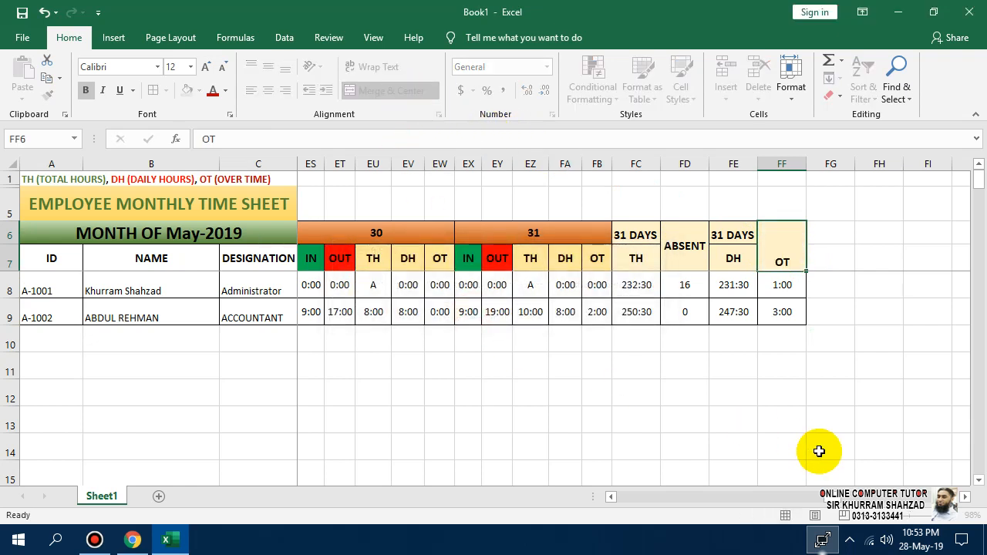
key("Return")
key("Up")
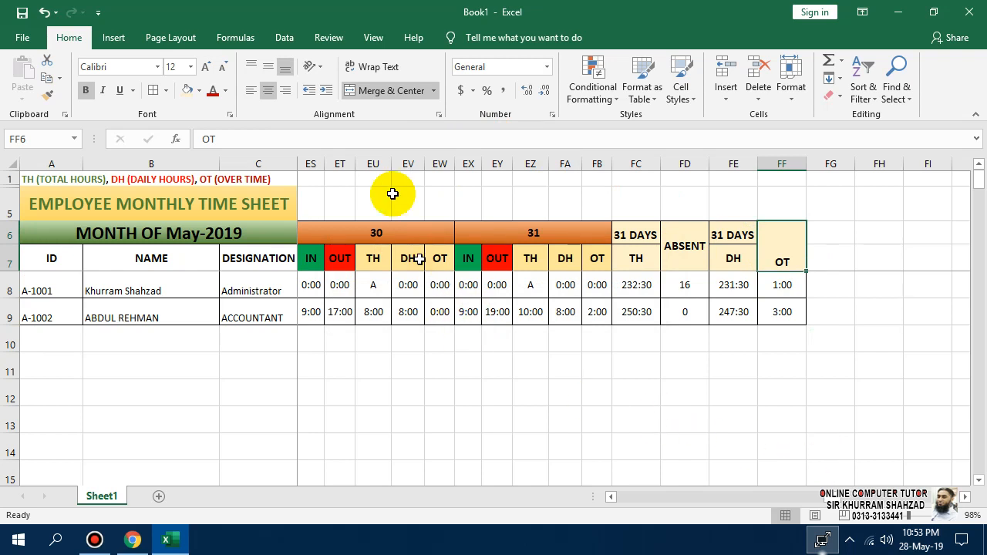
left_click(268, 66)
Replace the first OT formula in FF8 with =FC8-FE8 (TH minus DH).
left_click(782, 287)
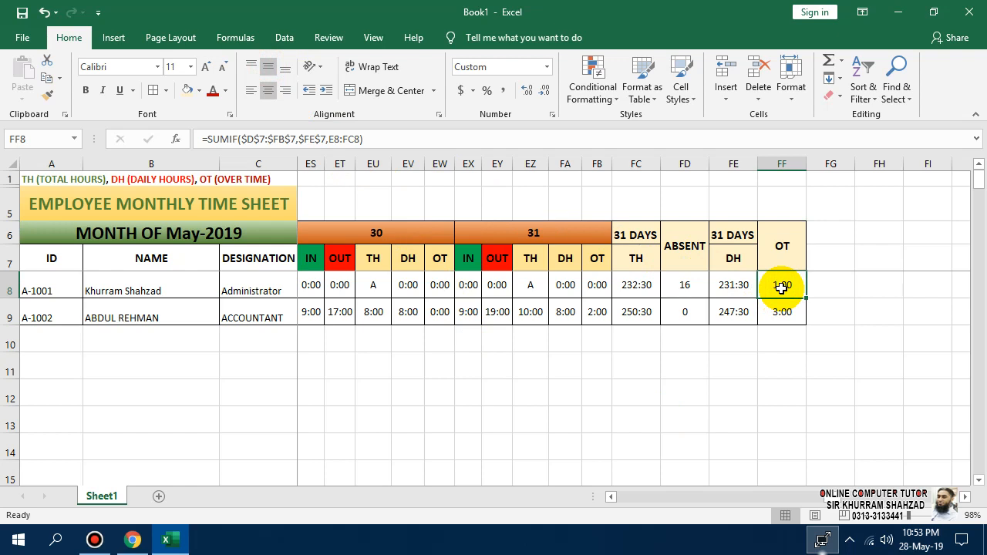
double_click(782, 286)
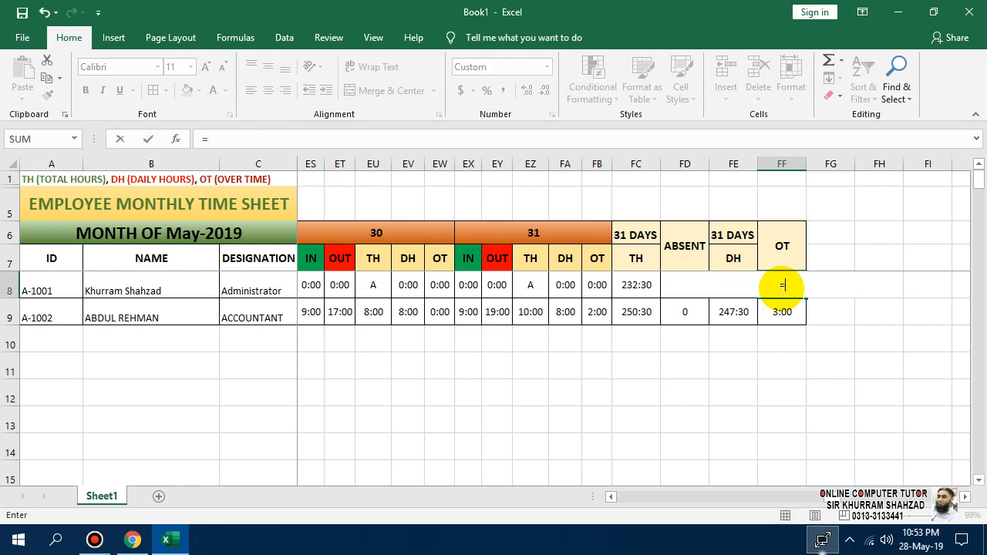
key("Escape")
type("=")
left_click(631, 287)
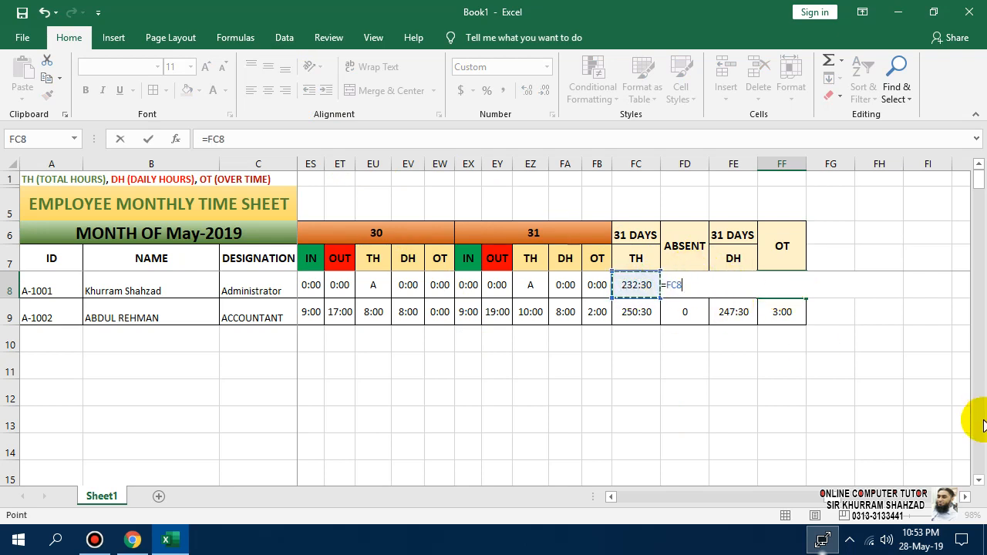
type("-")
left_click(728, 264)
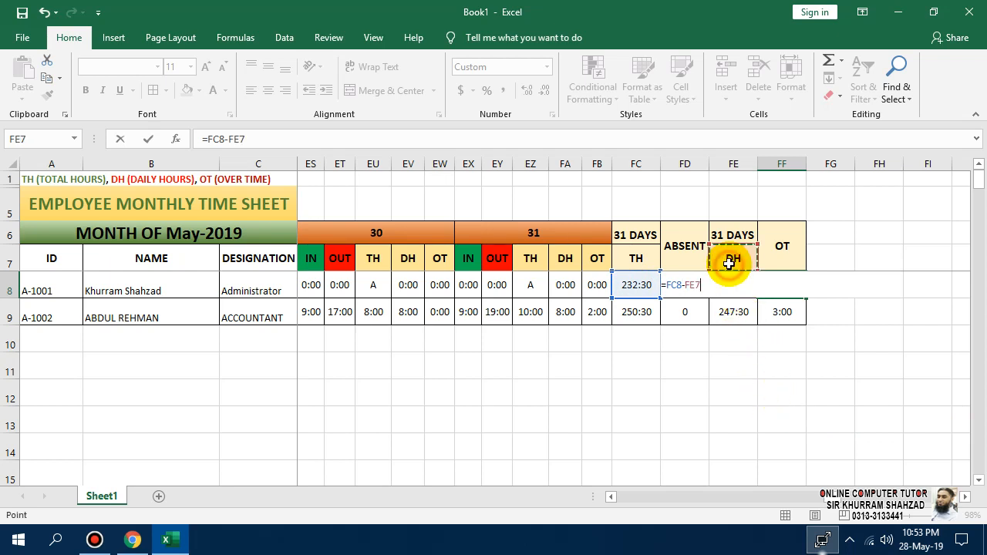
key("Down")
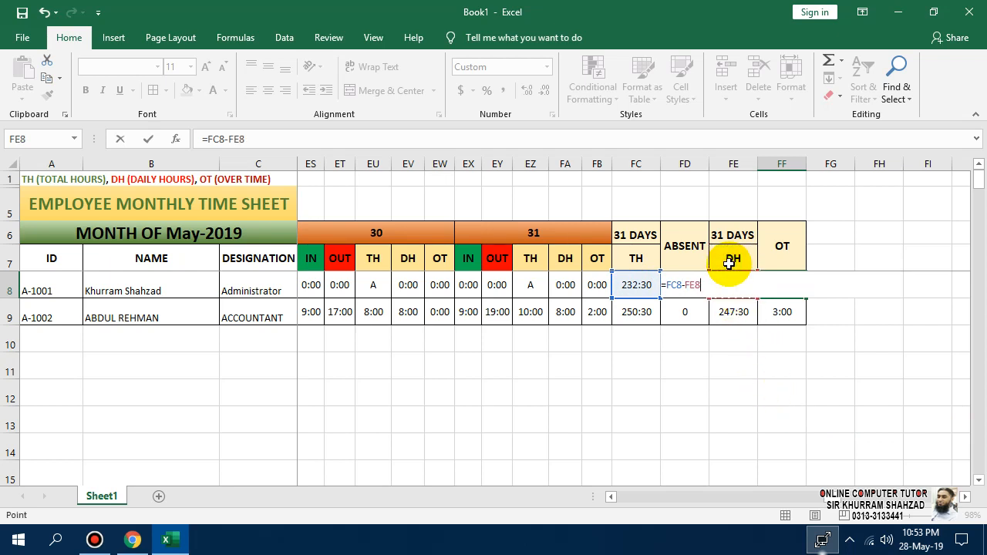
key("Return")
Fill the OT formula down to FF9 and check the second employee's result.
left_click(786, 284)
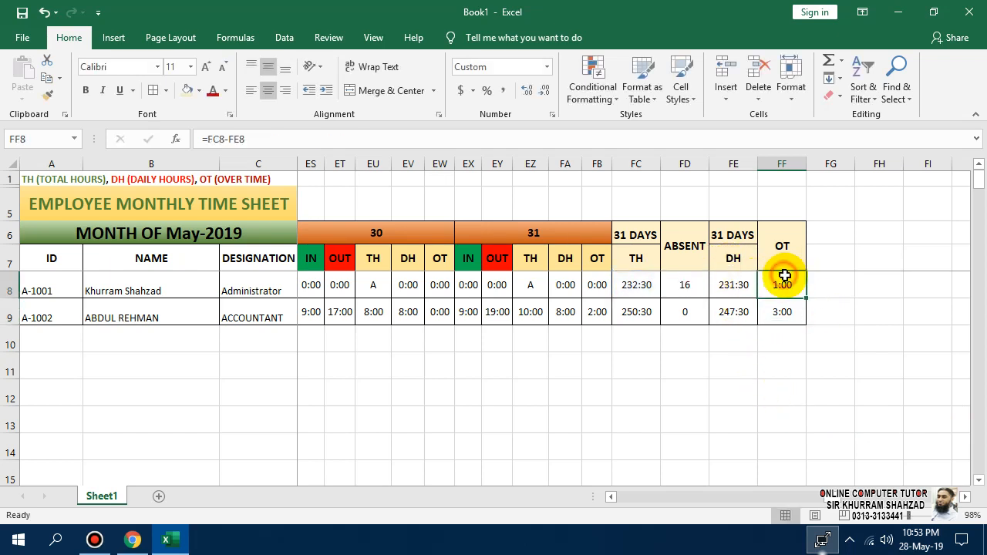
left_click_drag(807, 299, 802, 323)
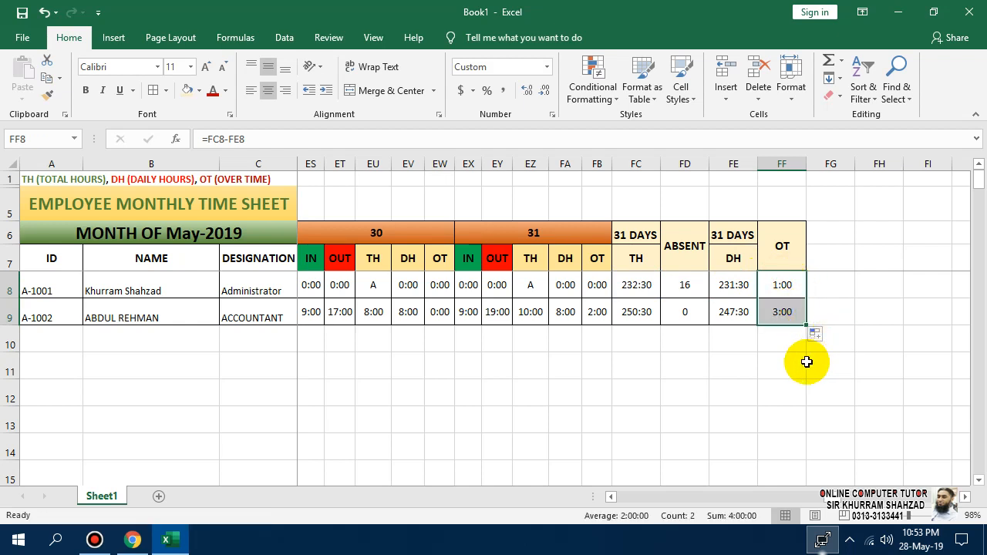
left_click(785, 316)
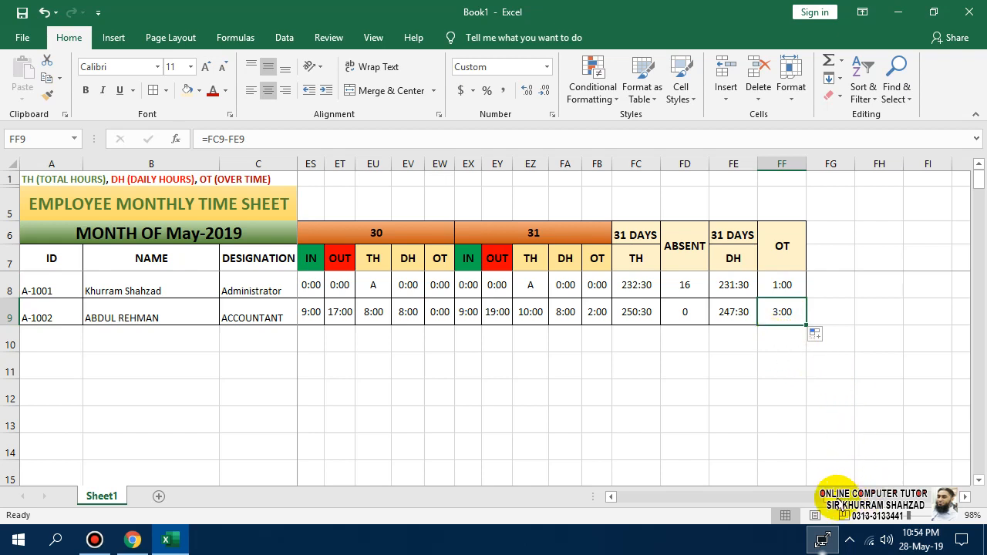
mouse_move(837, 501)
left_mouse_down()
mouse_move(763, 502)
mouse_move(834, 501)
left_mouse_up()
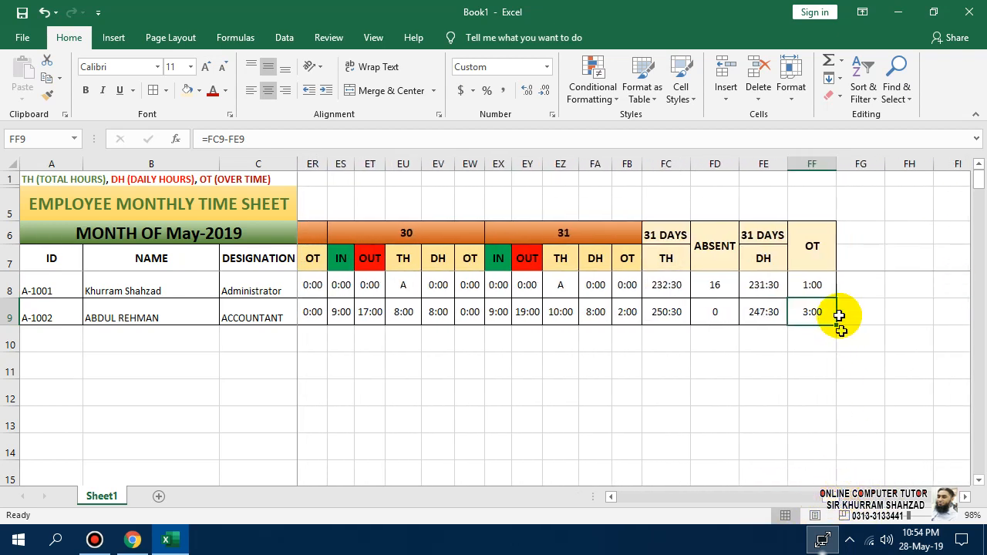
left_click(821, 258)
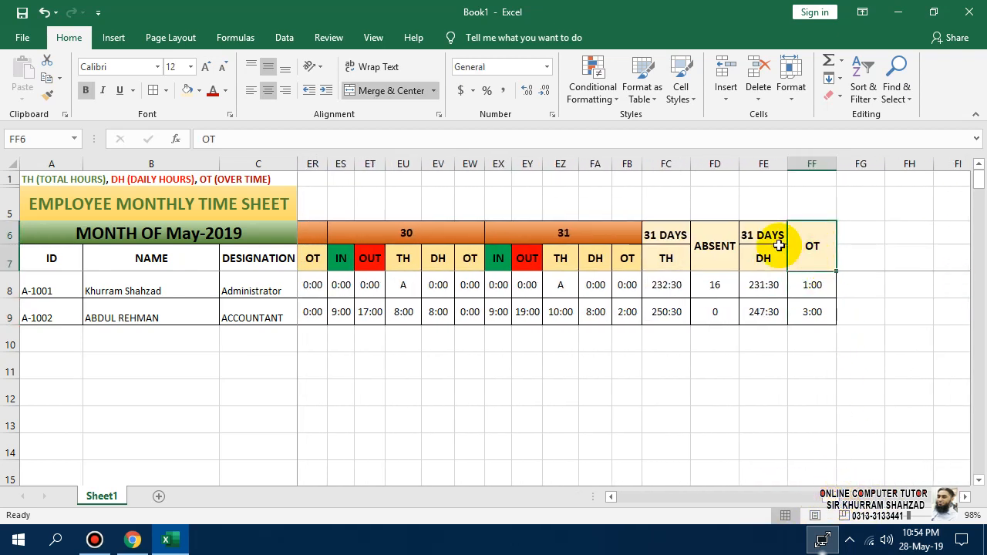
left_click(714, 243)
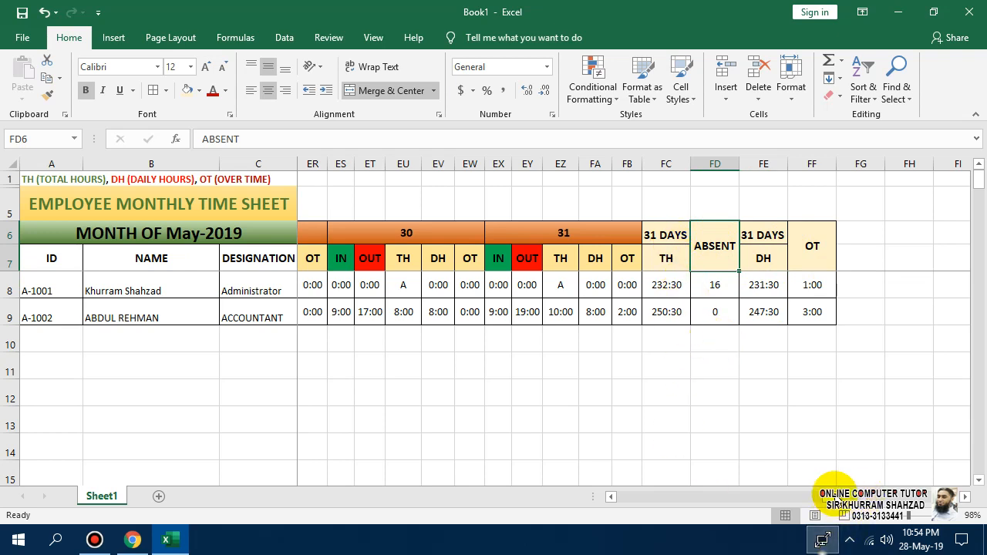
left_click_drag(835, 497, 593, 493)
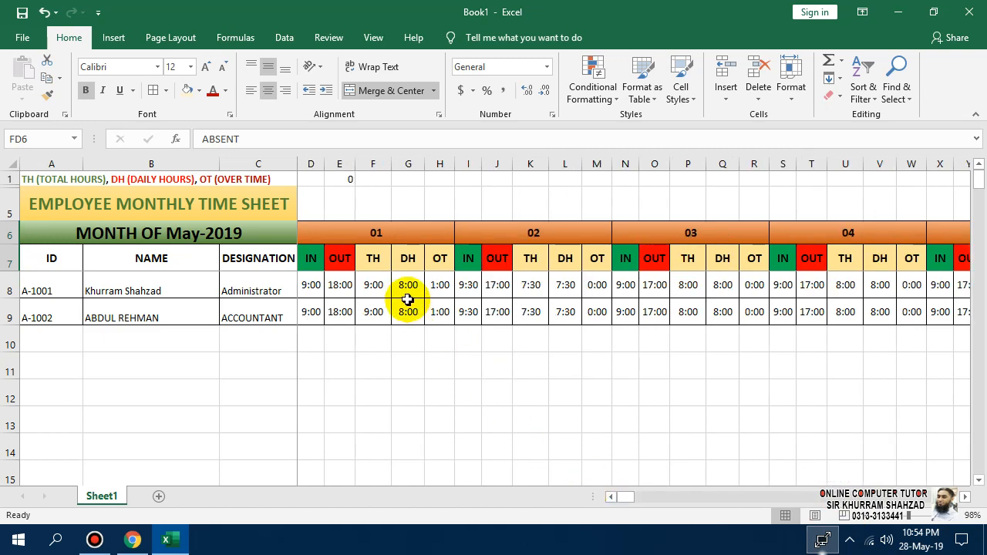